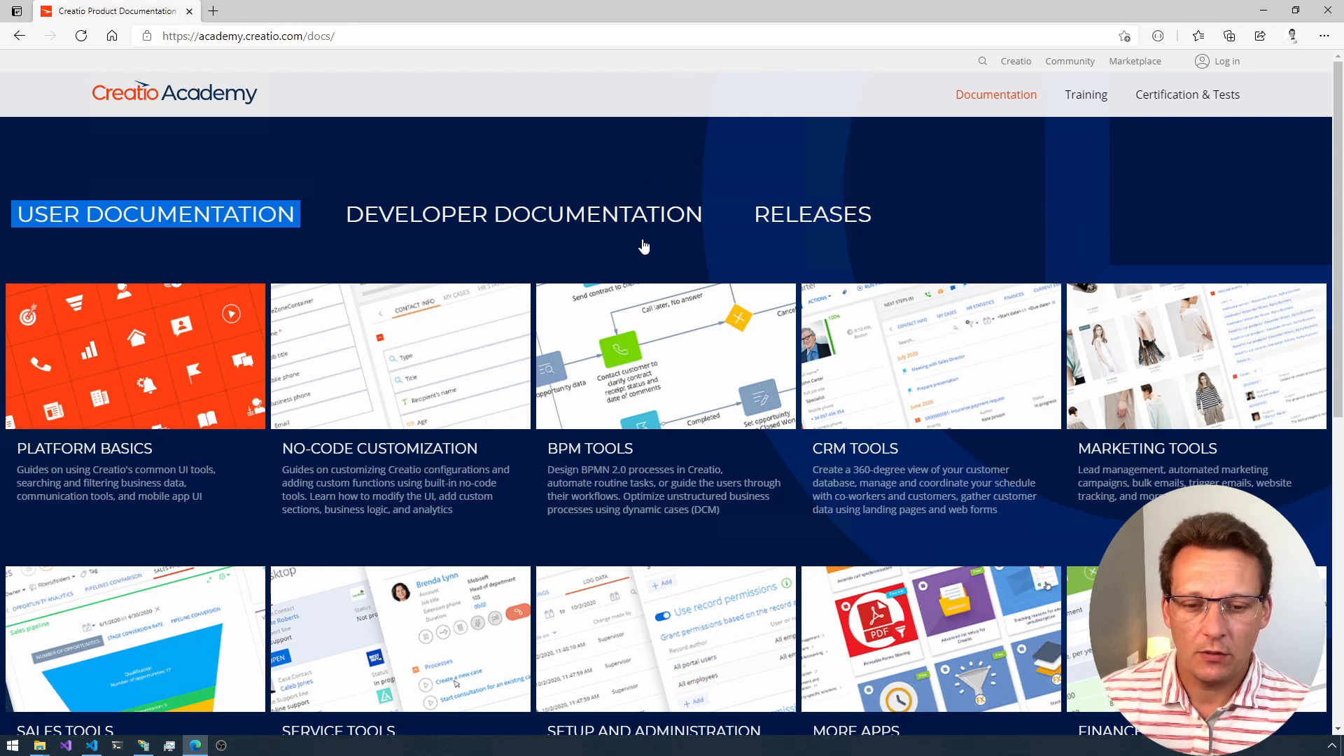
Step: Open the server-side system requirements page in the on-site deployment section of the Setup and administration documentation
{"action": "scroll", "coordinate": [644, 247], "scroll_direction": "down", "scroll_amount": 8}
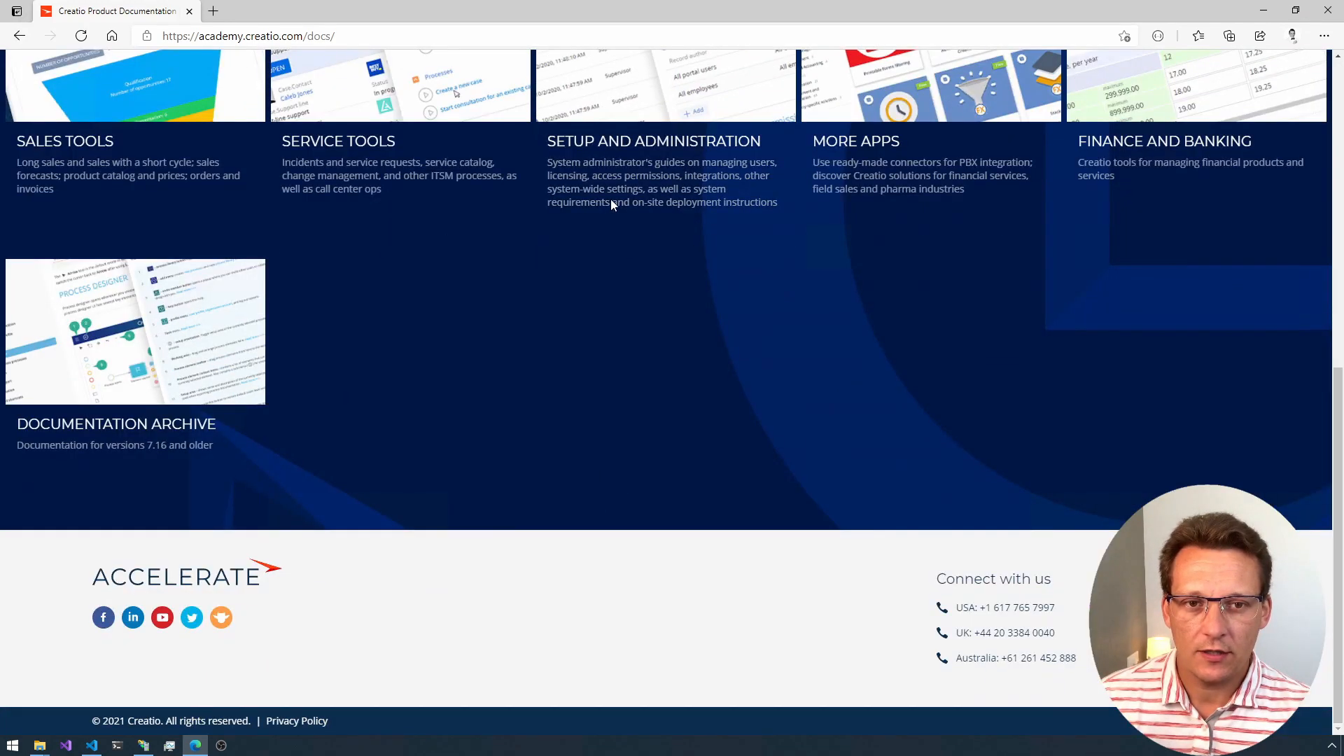
{"action": "scroll", "coordinate": [611, 203], "scroll_direction": "up", "scroll_amount": 4}
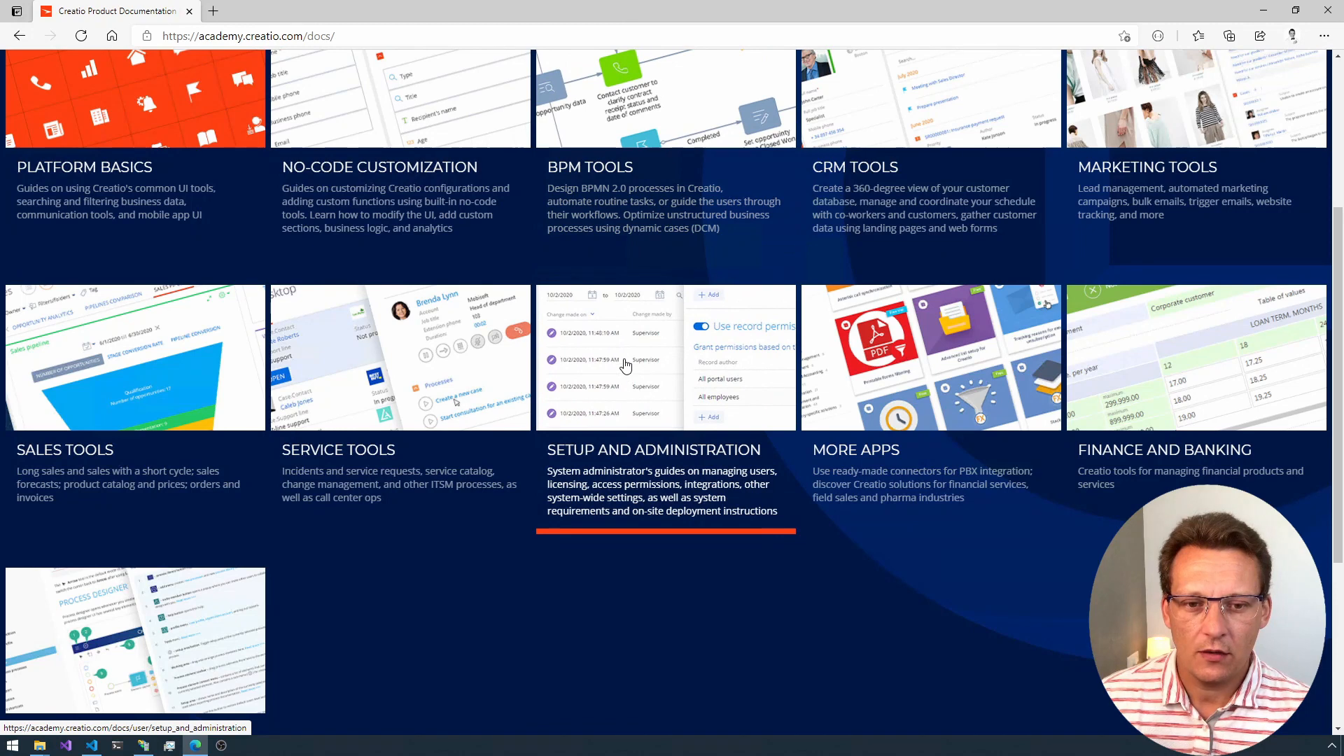
{"action": "left_click", "coordinate": [625, 365]}
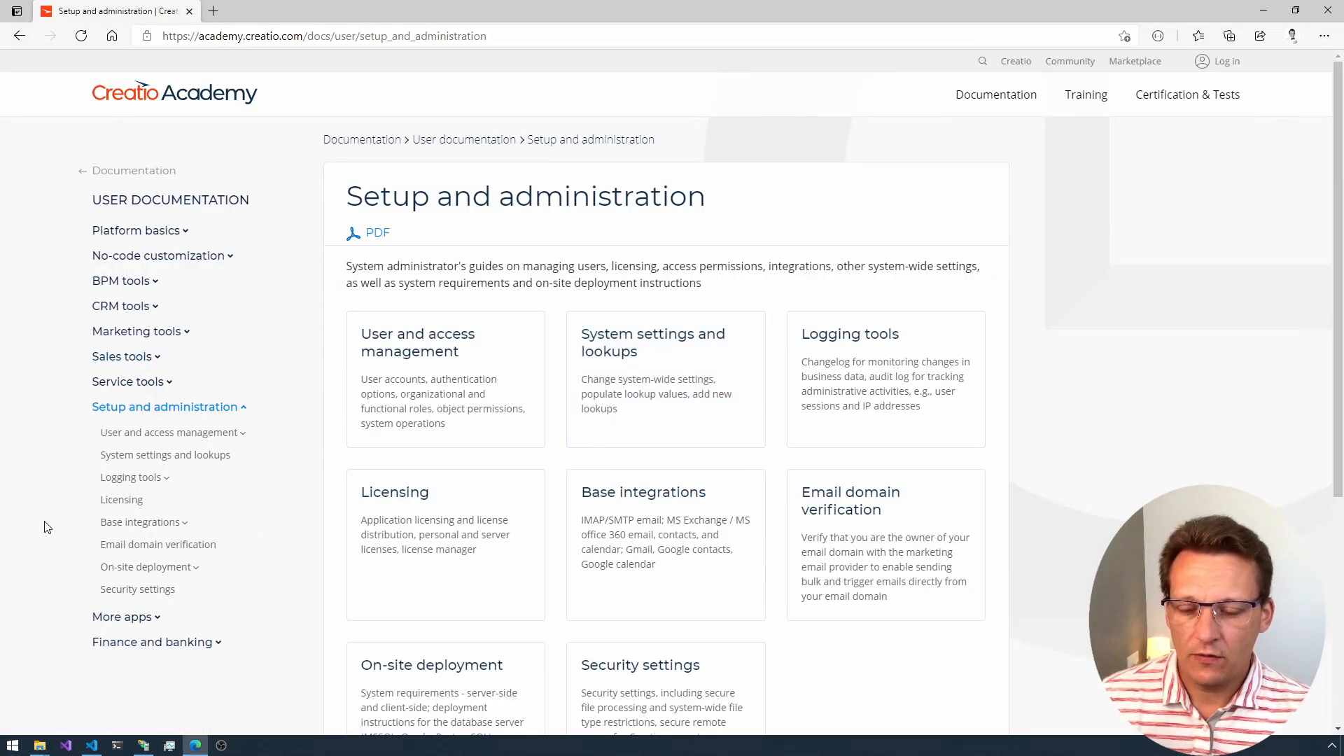
{"action": "left_click", "coordinate": [108, 575]}
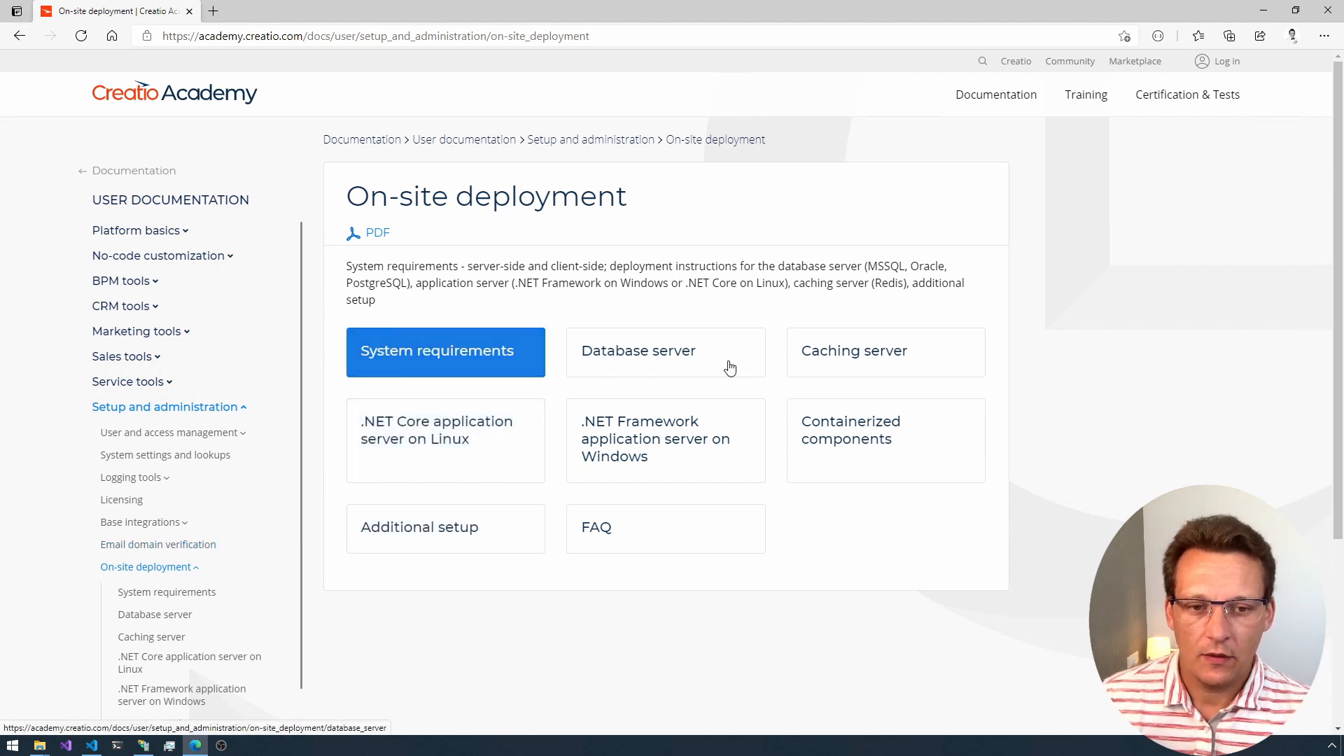
{"action": "left_click", "coordinate": [455, 370]}
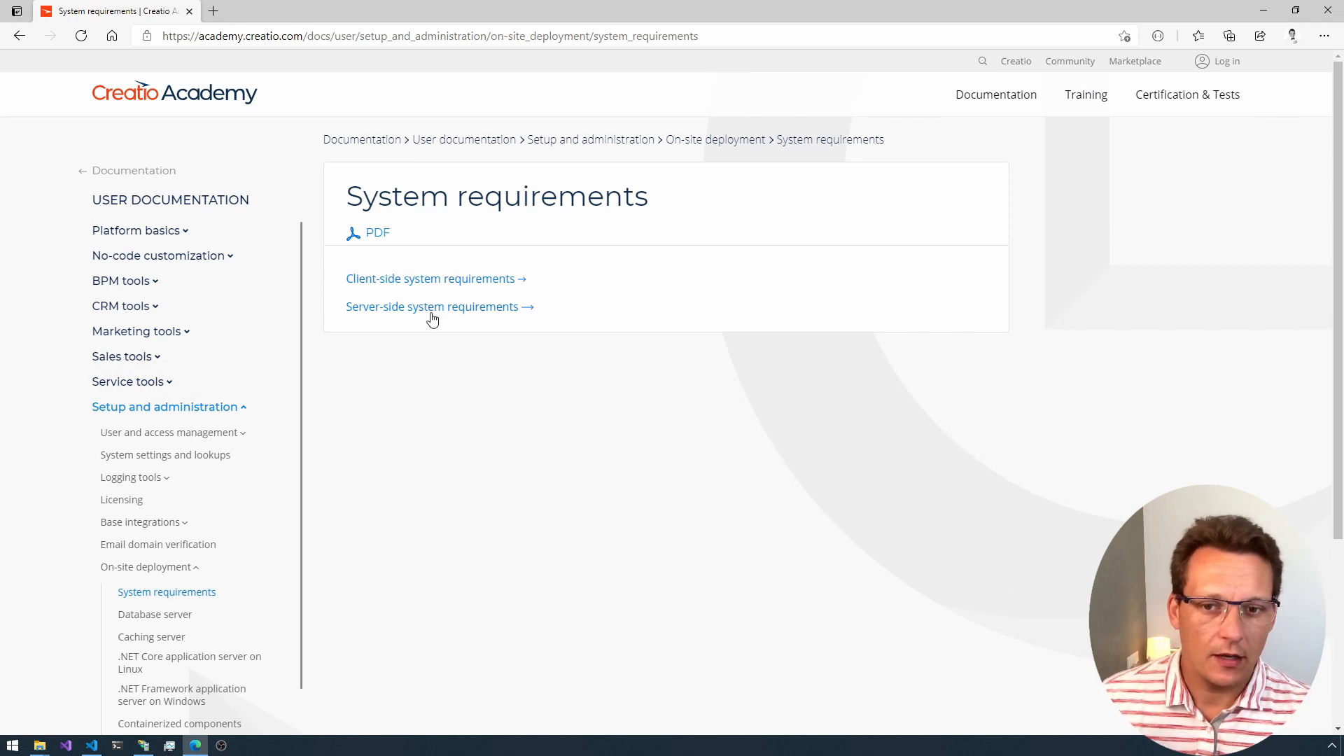
{"action": "left_click", "coordinate": [432, 312]}
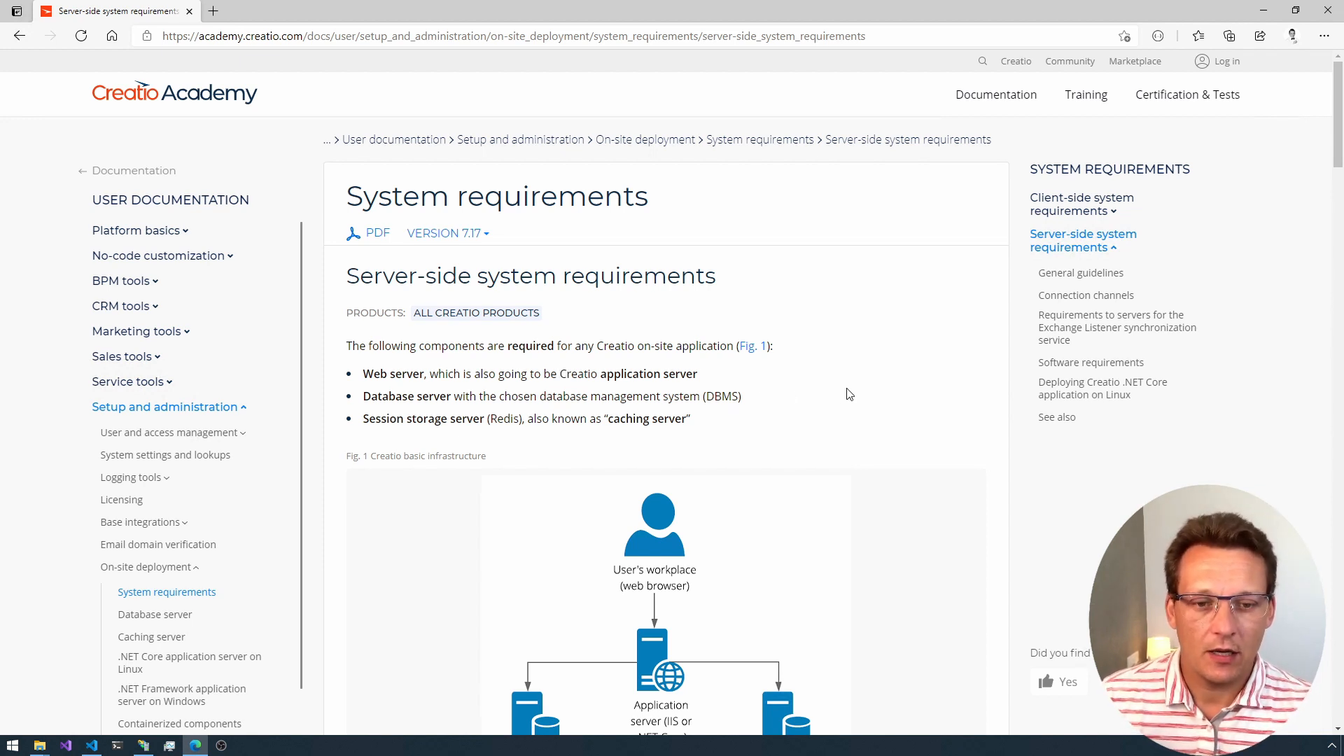
Step: Review the server-side requirements: basic and fault-tolerant infrastructure, connection channels, software requirements, and .NET Core deployment on Linux
{"action": "scroll", "coordinate": [851, 396], "scroll_direction": "down", "scroll_amount": 3}
{"action": "scroll", "coordinate": [805, 378], "scroll_direction": "down", "scroll_amount": 1}
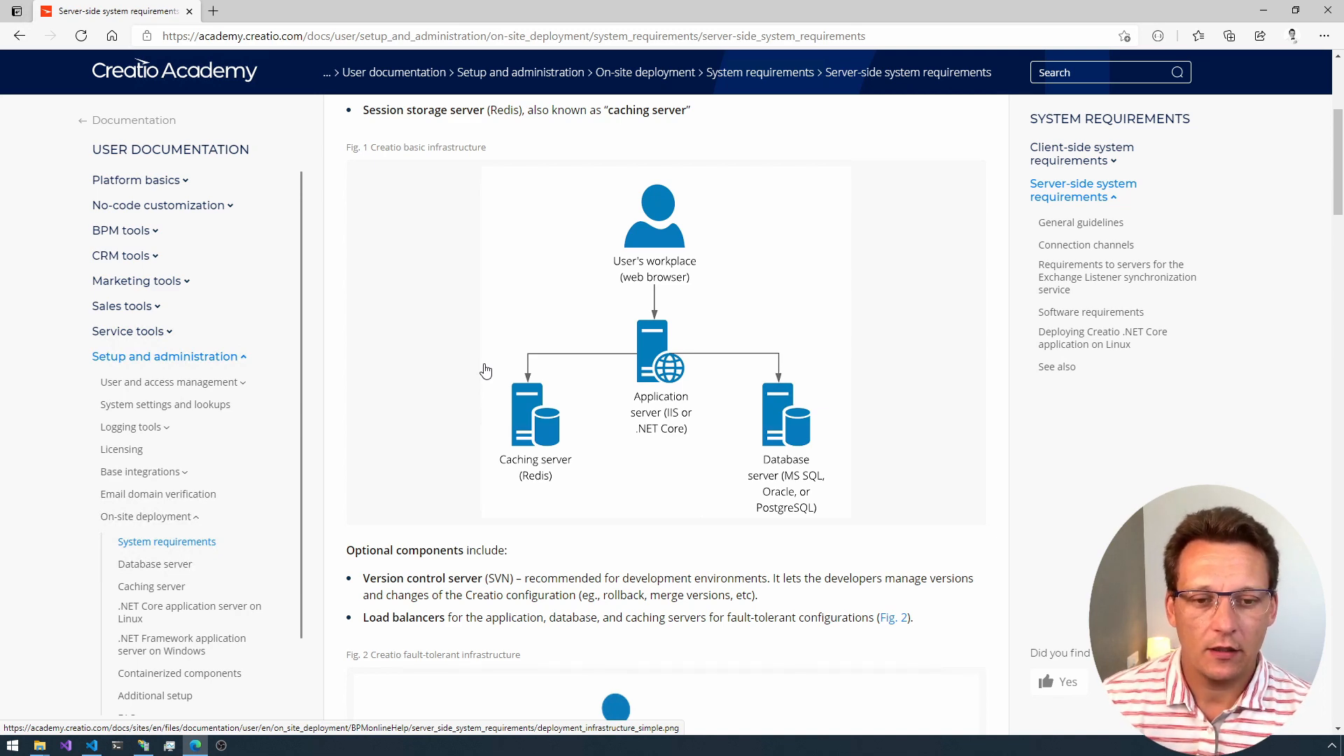
{"action": "scroll", "coordinate": [486, 371], "scroll_direction": "down", "scroll_amount": 7}
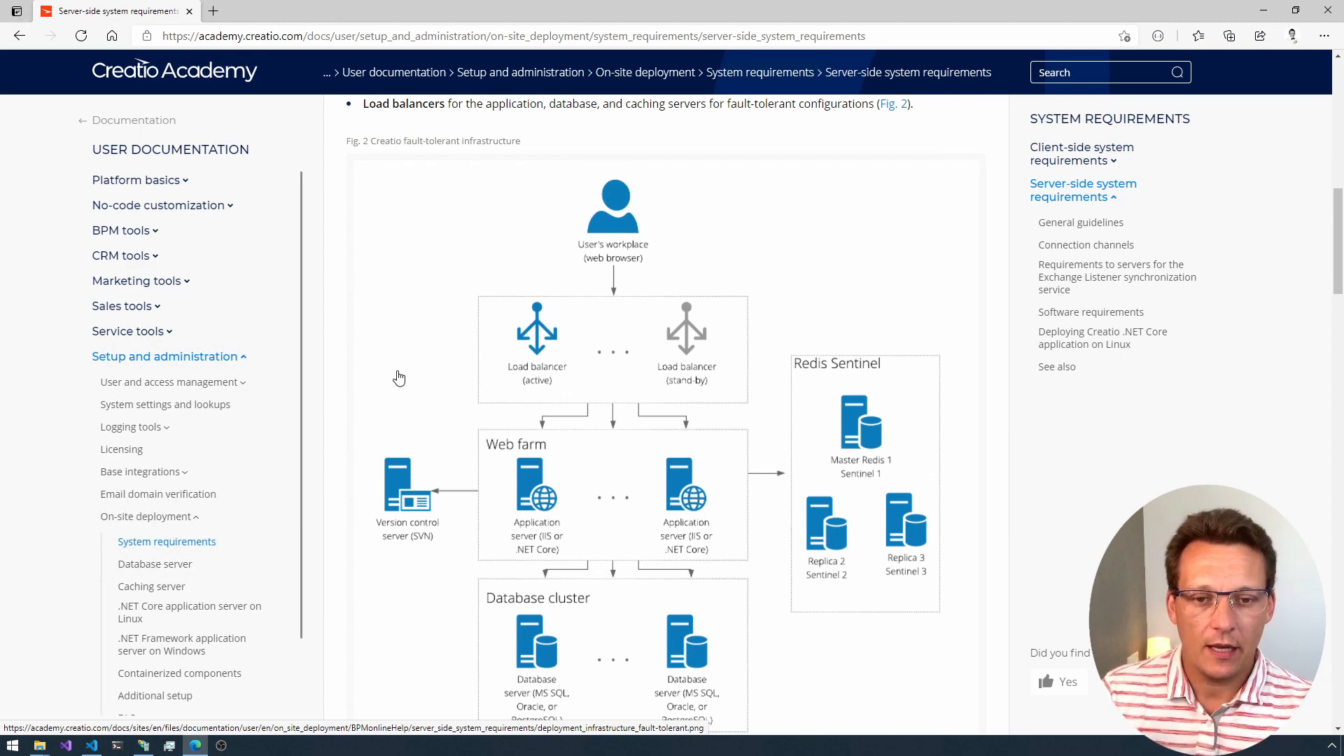
{"action": "scroll", "coordinate": [413, 378], "scroll_direction": "down", "scroll_amount": 5}
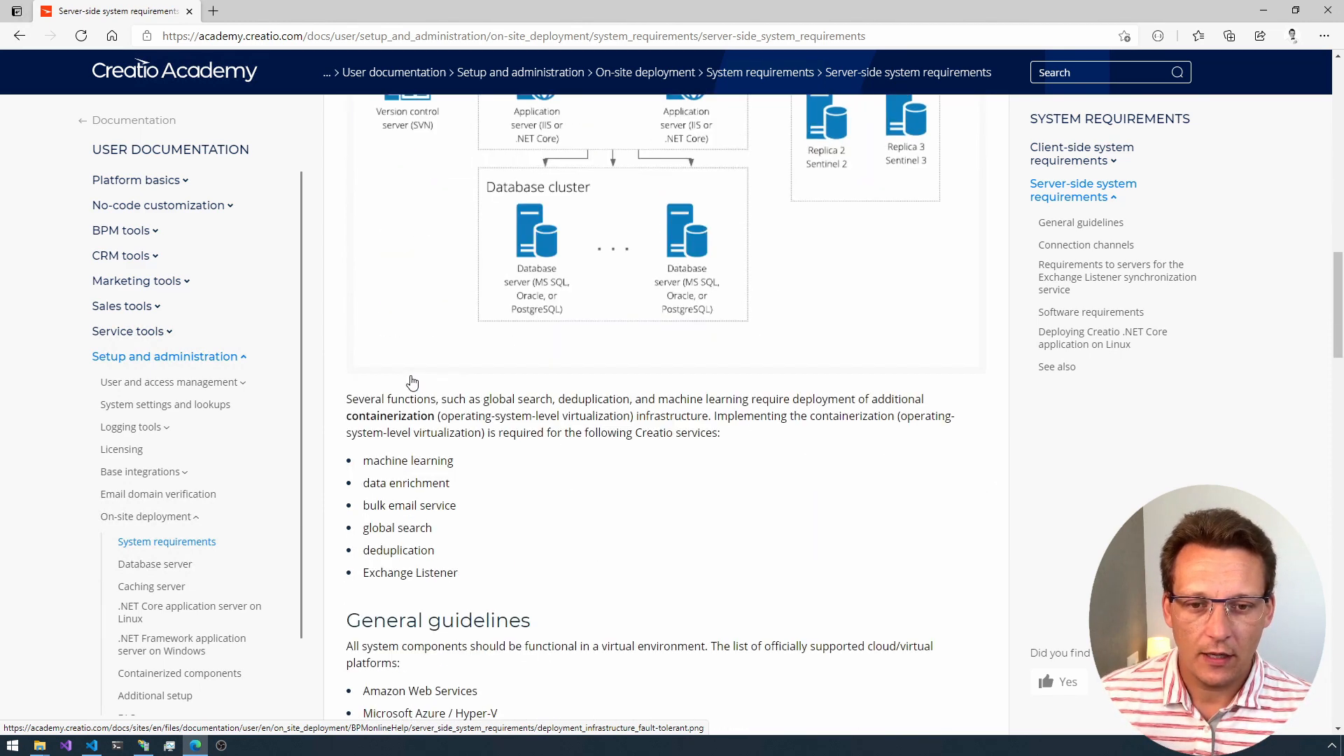
{"action": "scroll", "coordinate": [420, 403], "scroll_direction": "down", "scroll_amount": 10}
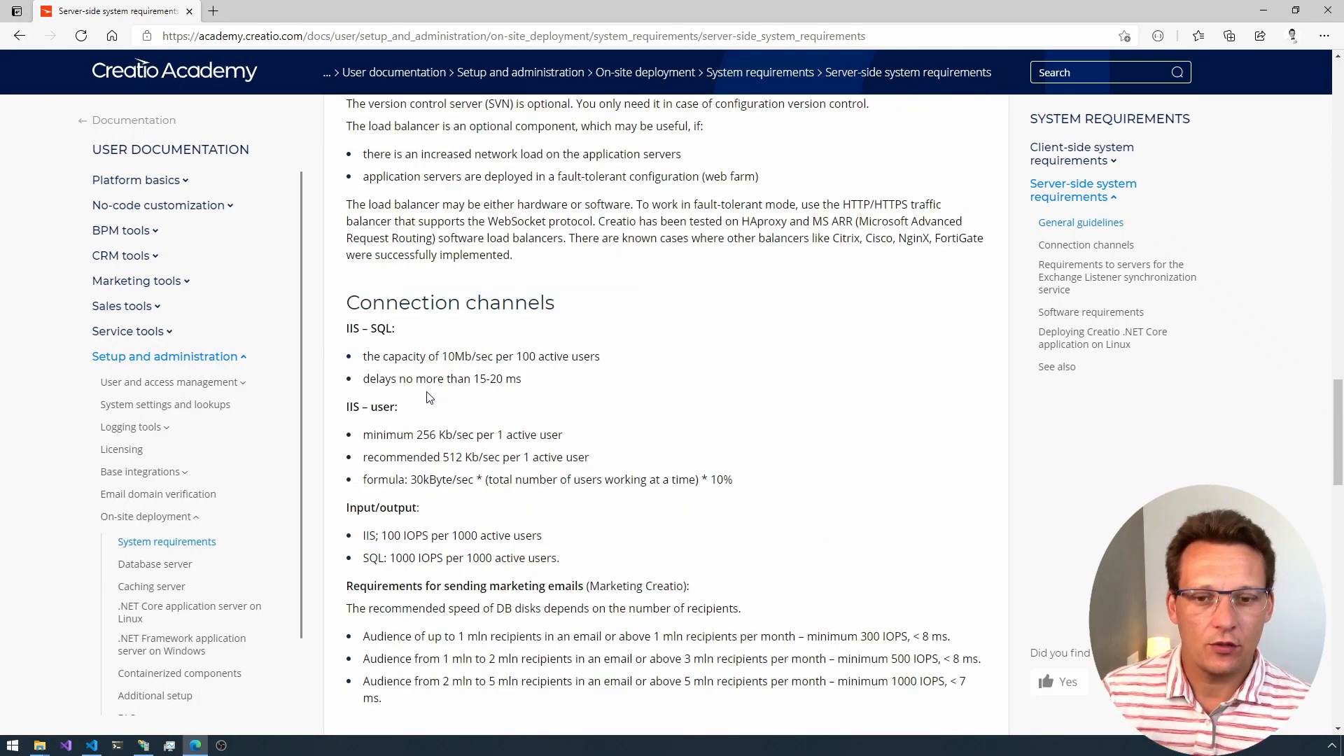
{"action": "scroll", "coordinate": [402, 381], "scroll_direction": "down", "scroll_amount": 10}
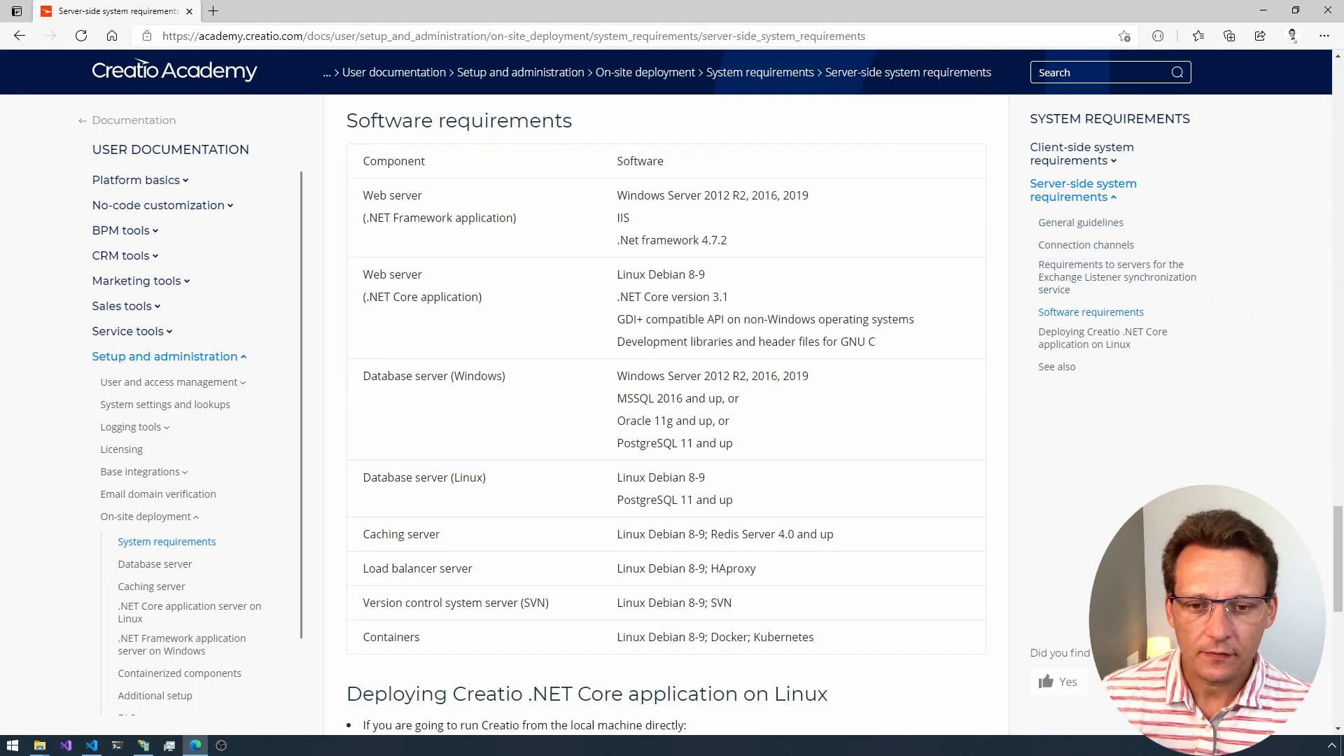
{"action": "scroll", "coordinate": [330, 246], "scroll_direction": "down", "scroll_amount": 1}
{"action": "scroll", "coordinate": [329, 246], "scroll_direction": "up", "scroll_amount": 1}
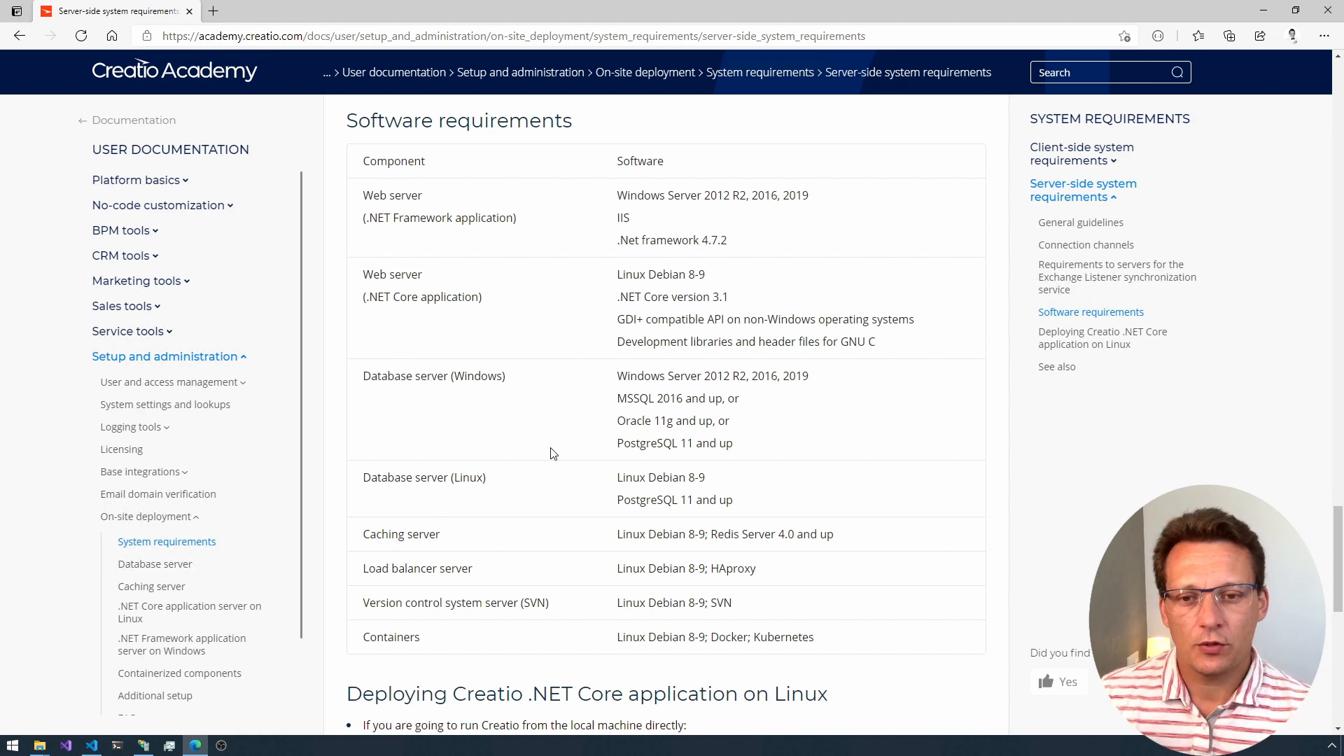
{"action": "scroll", "coordinate": [549, 453], "scroll_direction": "down", "scroll_amount": 4}
{"action": "scroll", "coordinate": [555, 448], "scroll_direction": "down", "scroll_amount": 2}
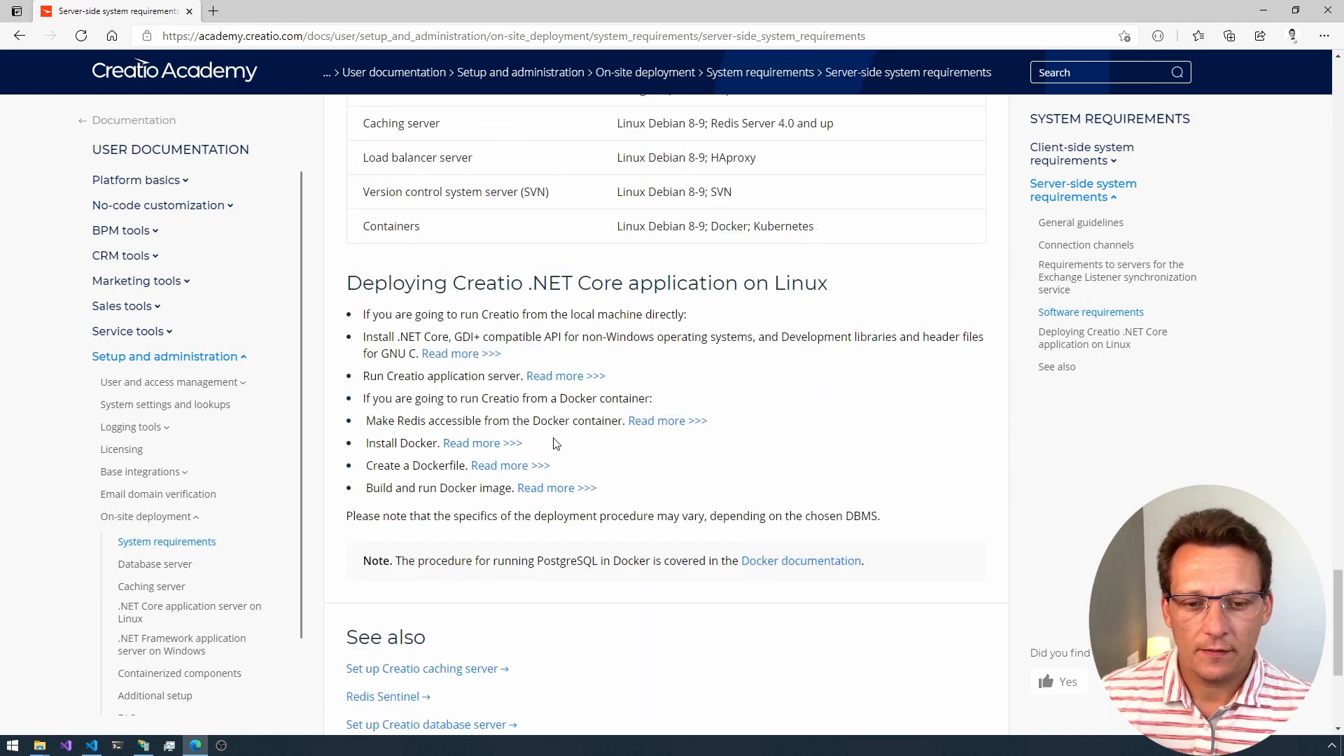
{"action": "scroll", "coordinate": [572, 434], "scroll_direction": "down", "scroll_amount": 4}
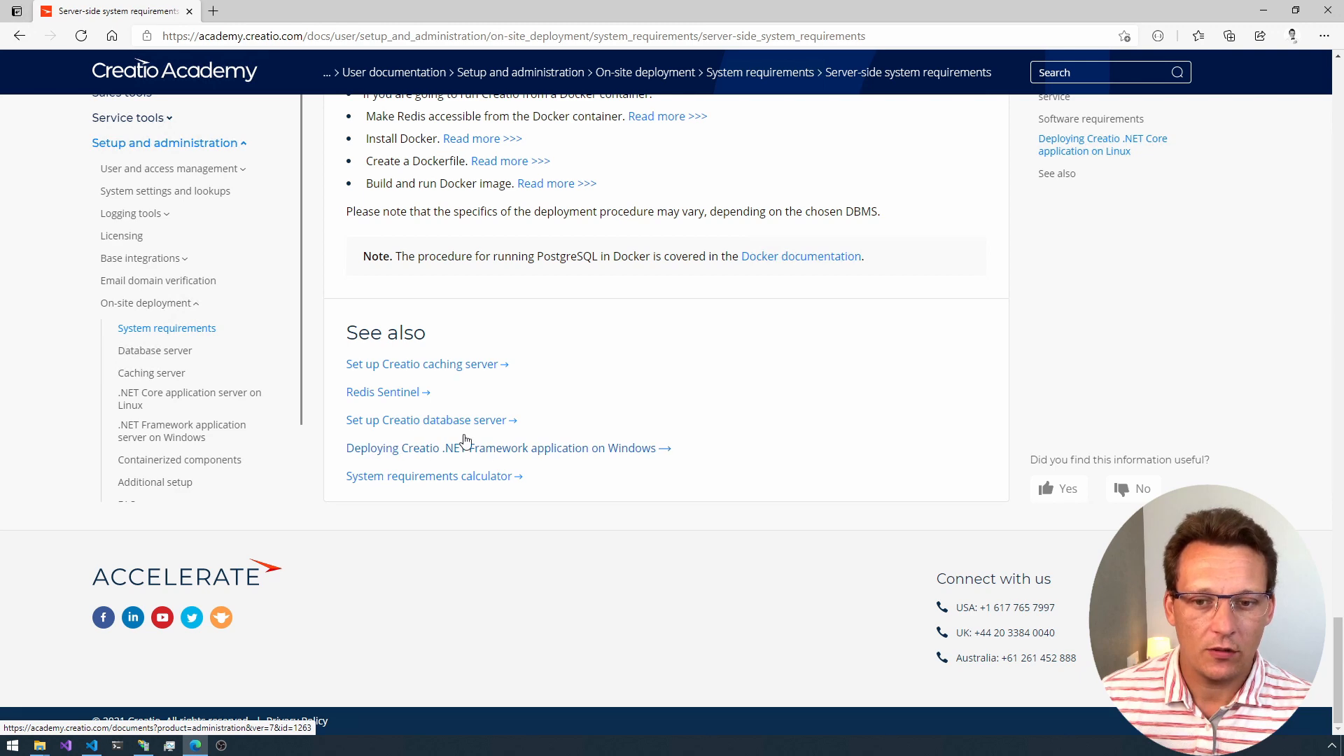
Step: Open the guide on deploying the Creatio .NET Framework application on Windows and review its required Windows components table
{"action": "left_click", "coordinate": [385, 449]}
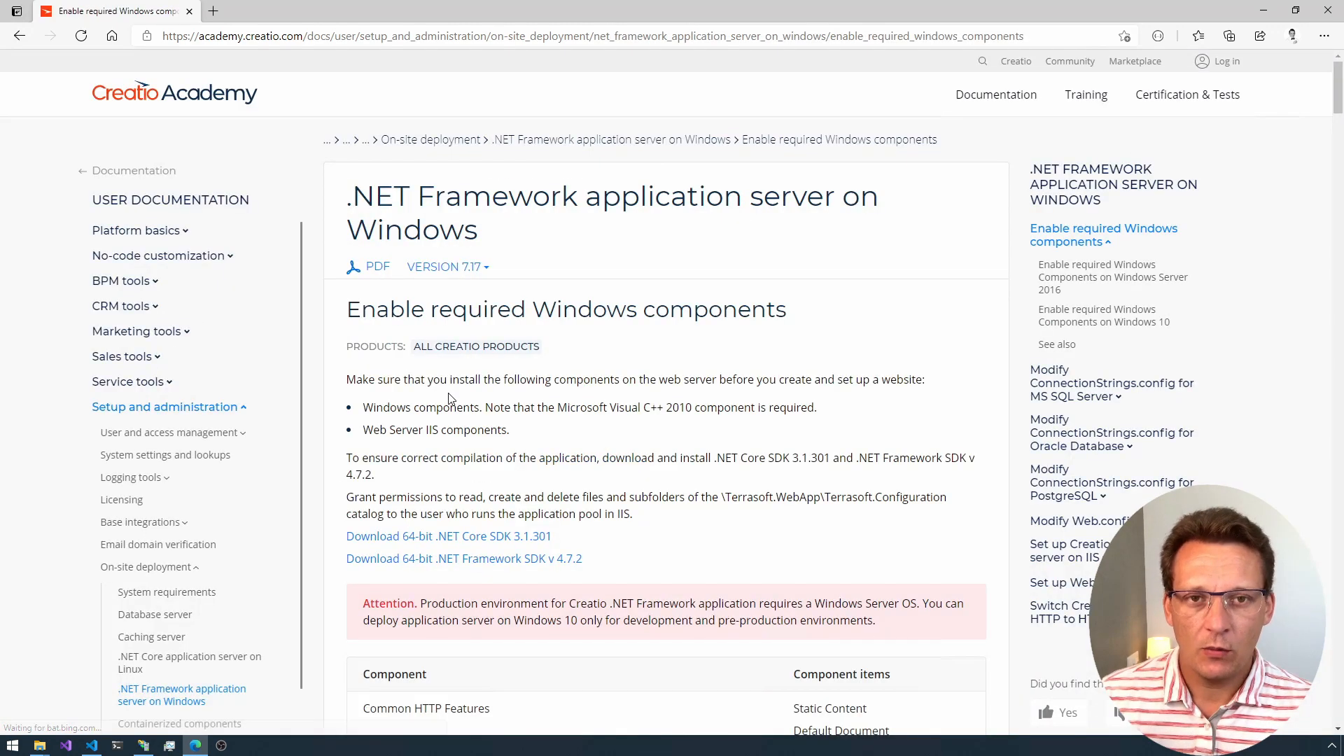
{"action": "scroll", "coordinate": [458, 399], "scroll_direction": "down", "scroll_amount": 3}
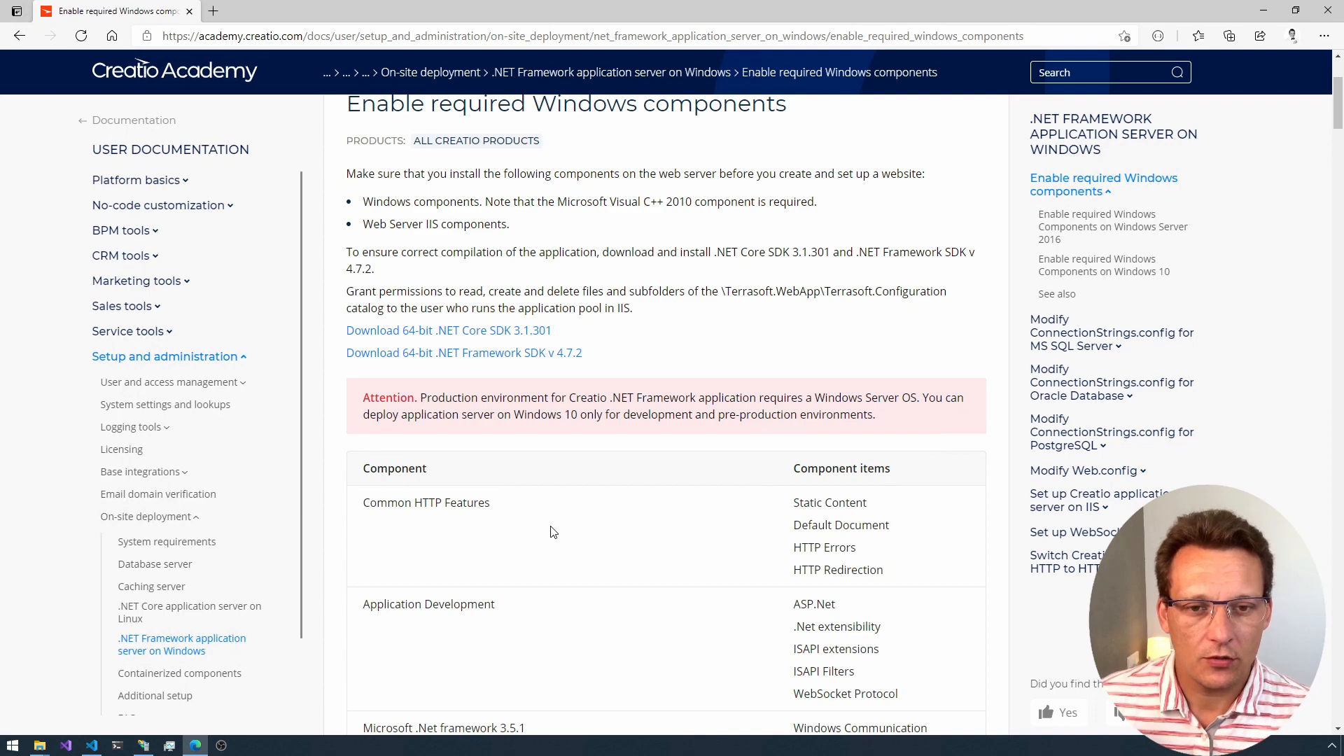
{"action": "scroll", "coordinate": [553, 532], "scroll_direction": "down", "scroll_amount": 1}
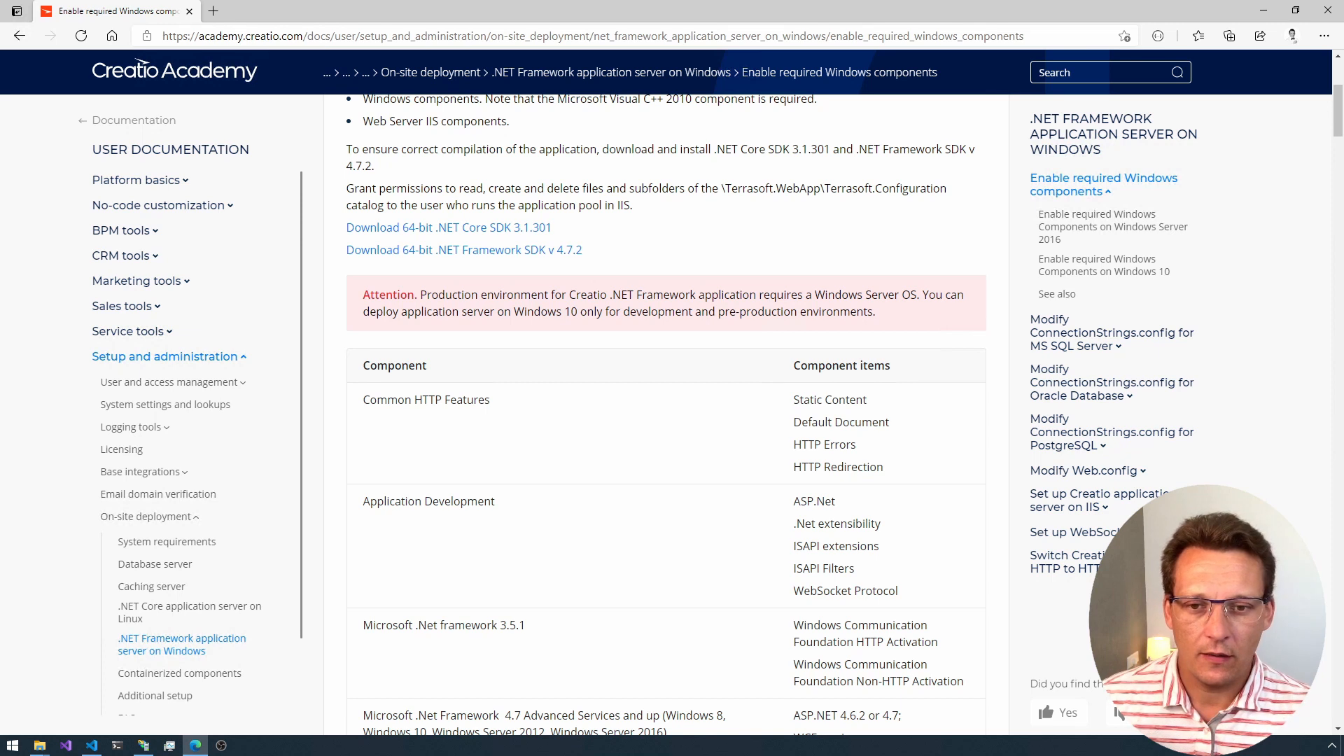
{"action": "left_click_drag", "start_coordinate": [420, 294], "coordinate": [445, 295]}
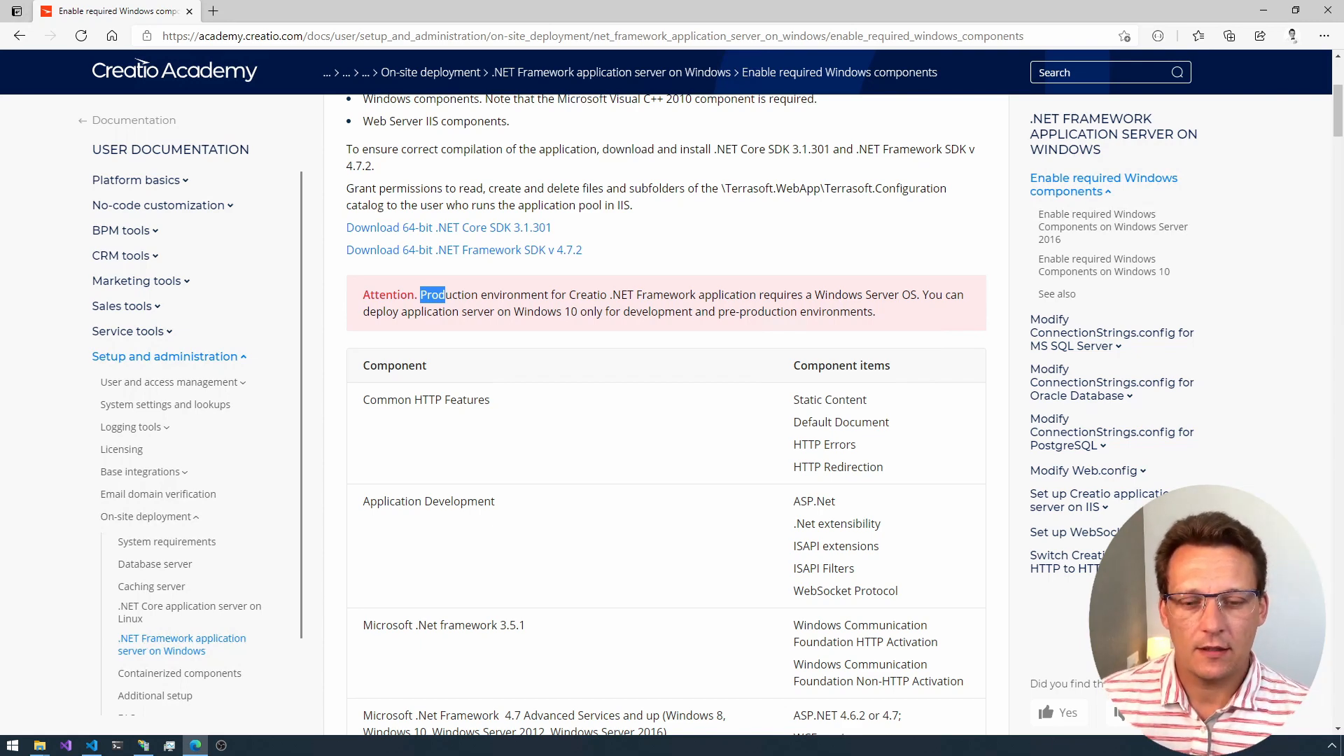
{"action": "scroll", "coordinate": [569, 344], "scroll_direction": "down", "scroll_amount": 3}
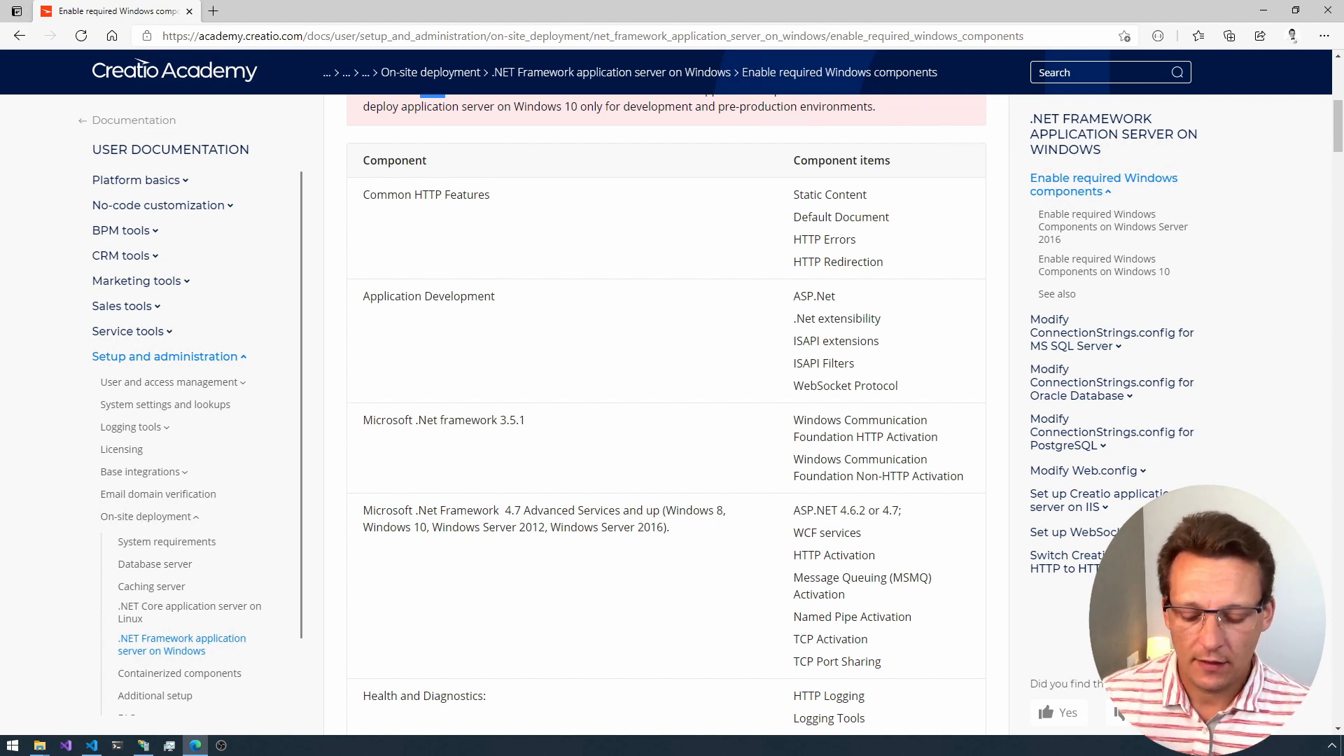
Step: Open the Windows Features dialog through the Programs category of Control Panel
{"action": "key", "text": "super"}
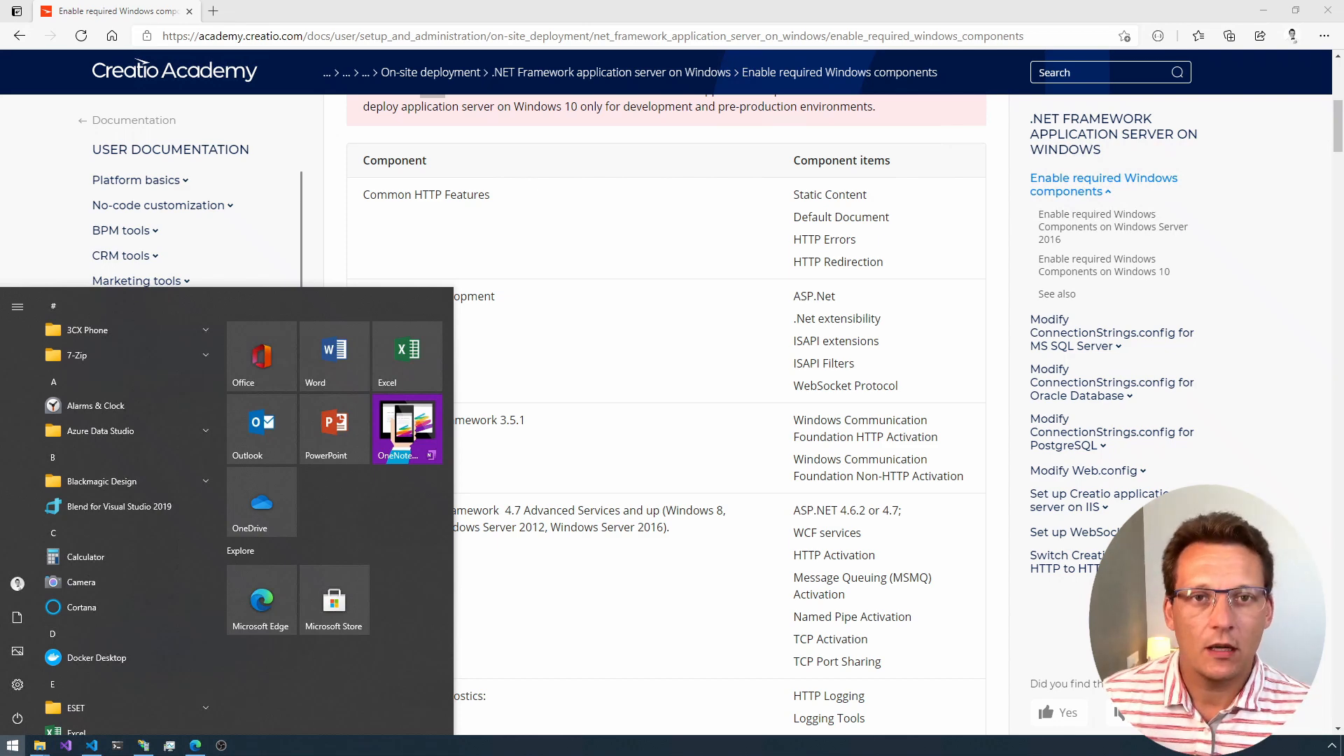
{"action": "type", "text": "control"}
{"action": "key", "text": "Return"}
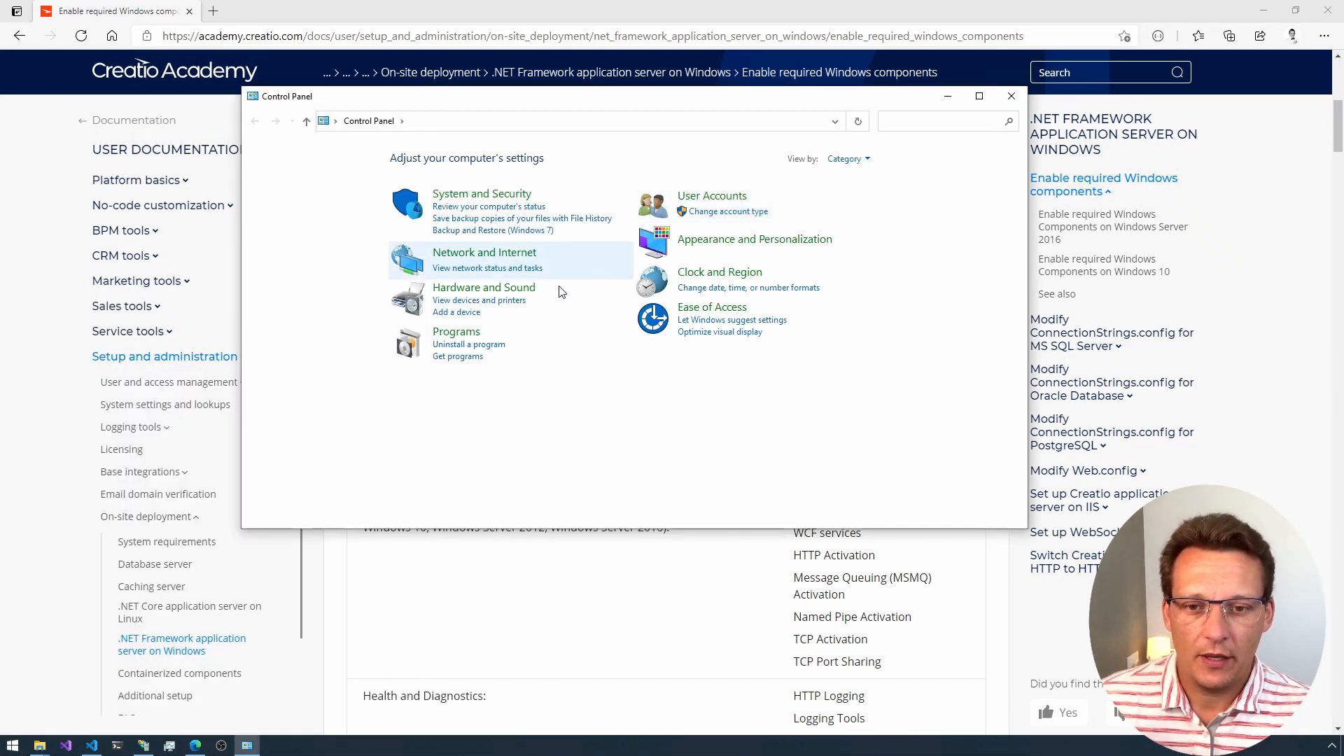
{"action": "left_click", "coordinate": [453, 334]}
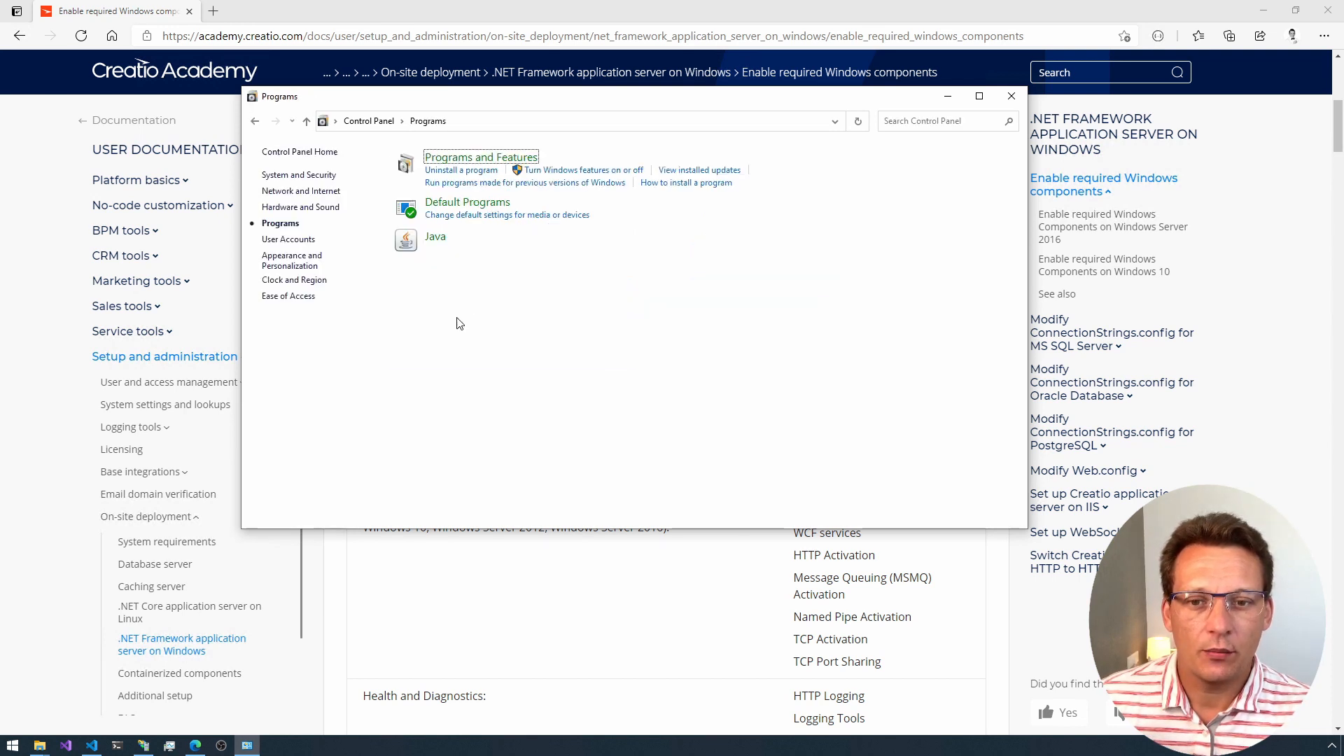
{"action": "left_click", "coordinate": [541, 171]}
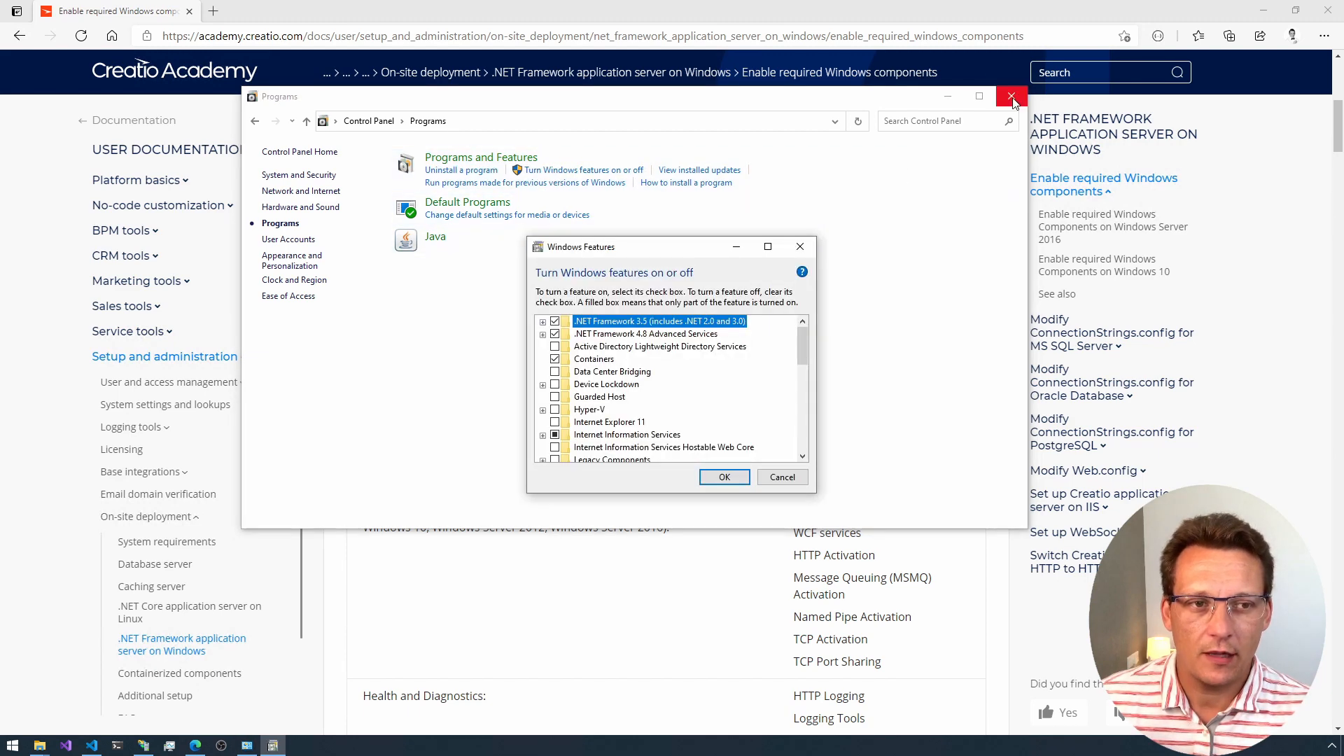
Step: Close Control Panel, then place the Windows Features dialog beside the component table and make it taller
{"action": "left_click", "coordinate": [1011, 97]}
{"action": "left_click_drag", "start_coordinate": [655, 251], "coordinate": [217, 159]}
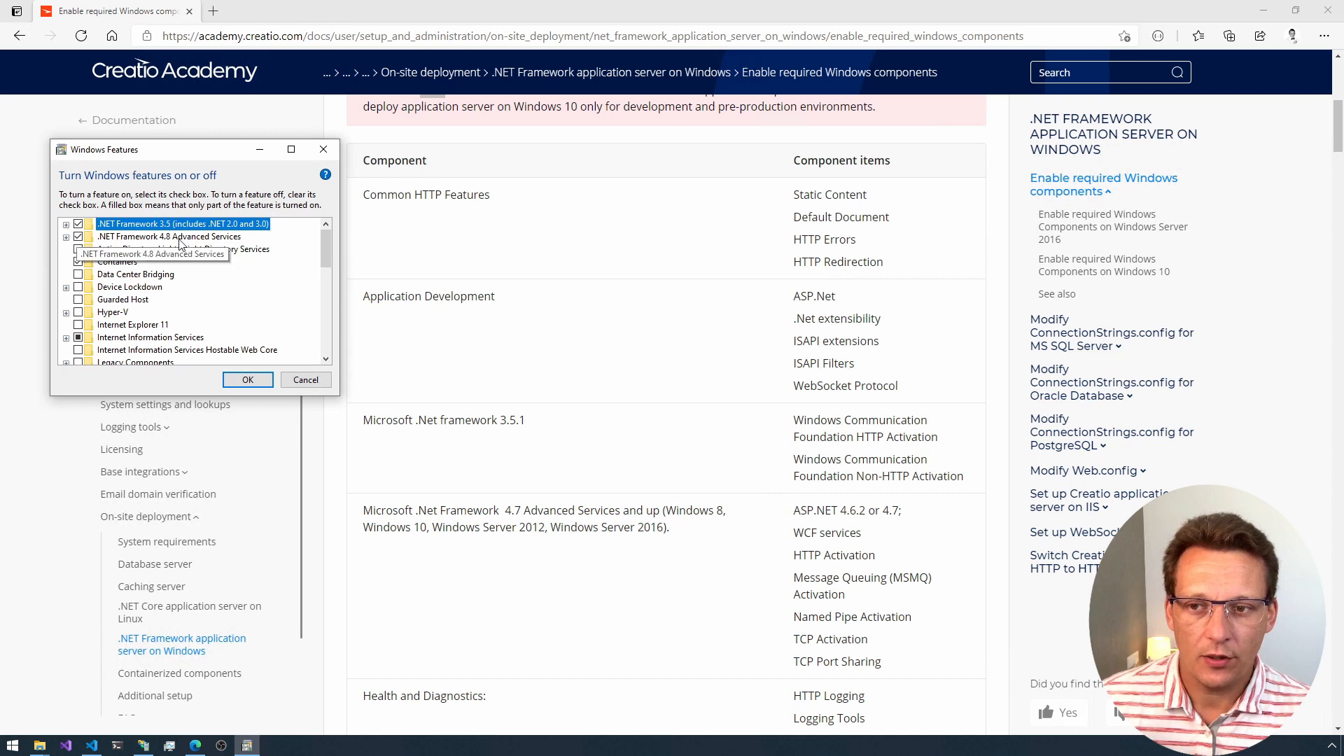
{"action": "left_click_drag", "start_coordinate": [177, 396], "coordinate": [184, 664]}
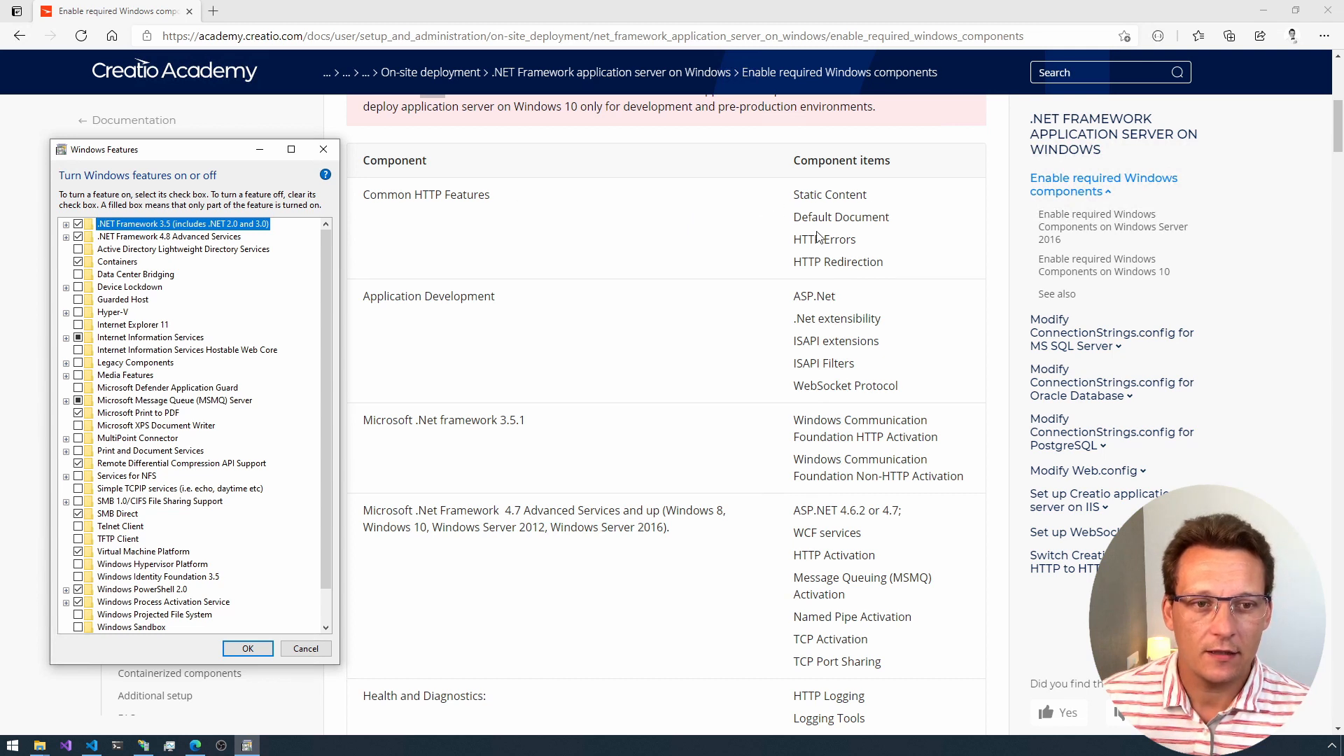
Step: Expand Internet Information Services down to Common HTTP Features under World Wide Web Services to compare with the required components
{"action": "left_click", "coordinate": [66, 339]}
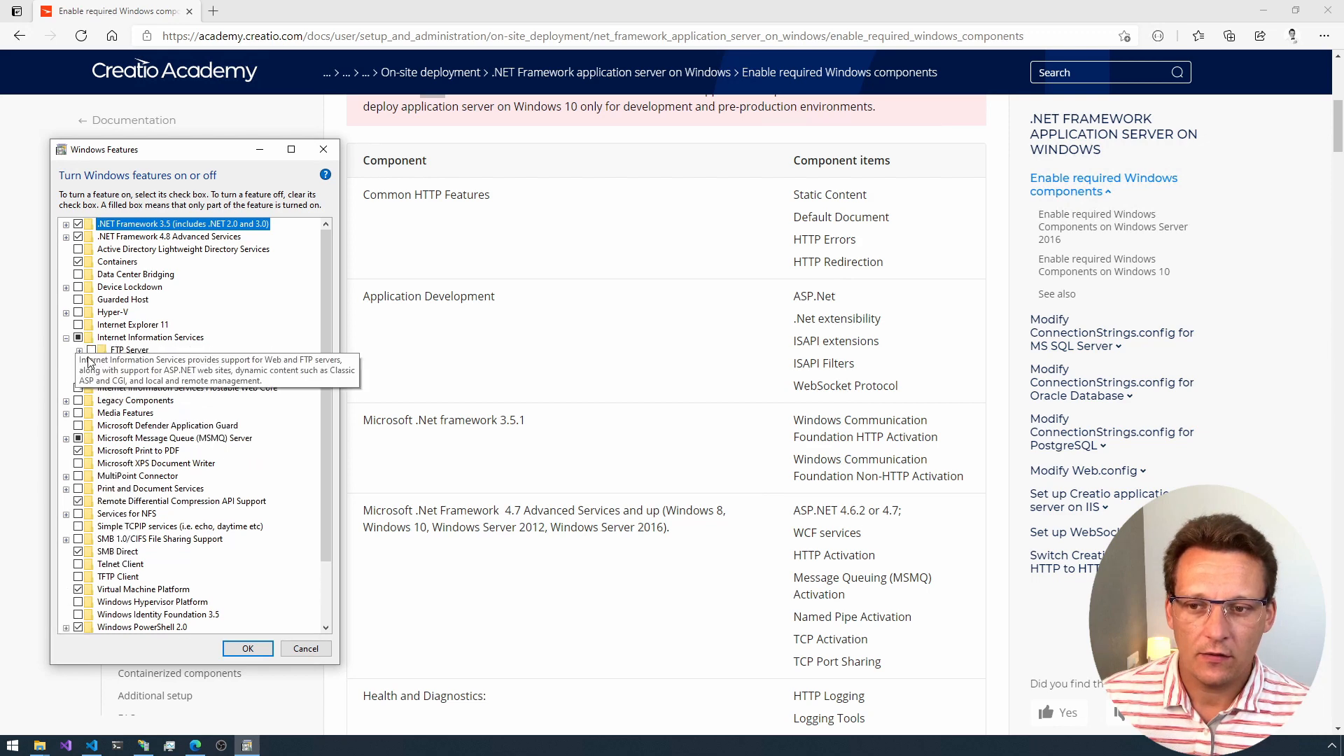
{"action": "left_click", "coordinate": [79, 376]}
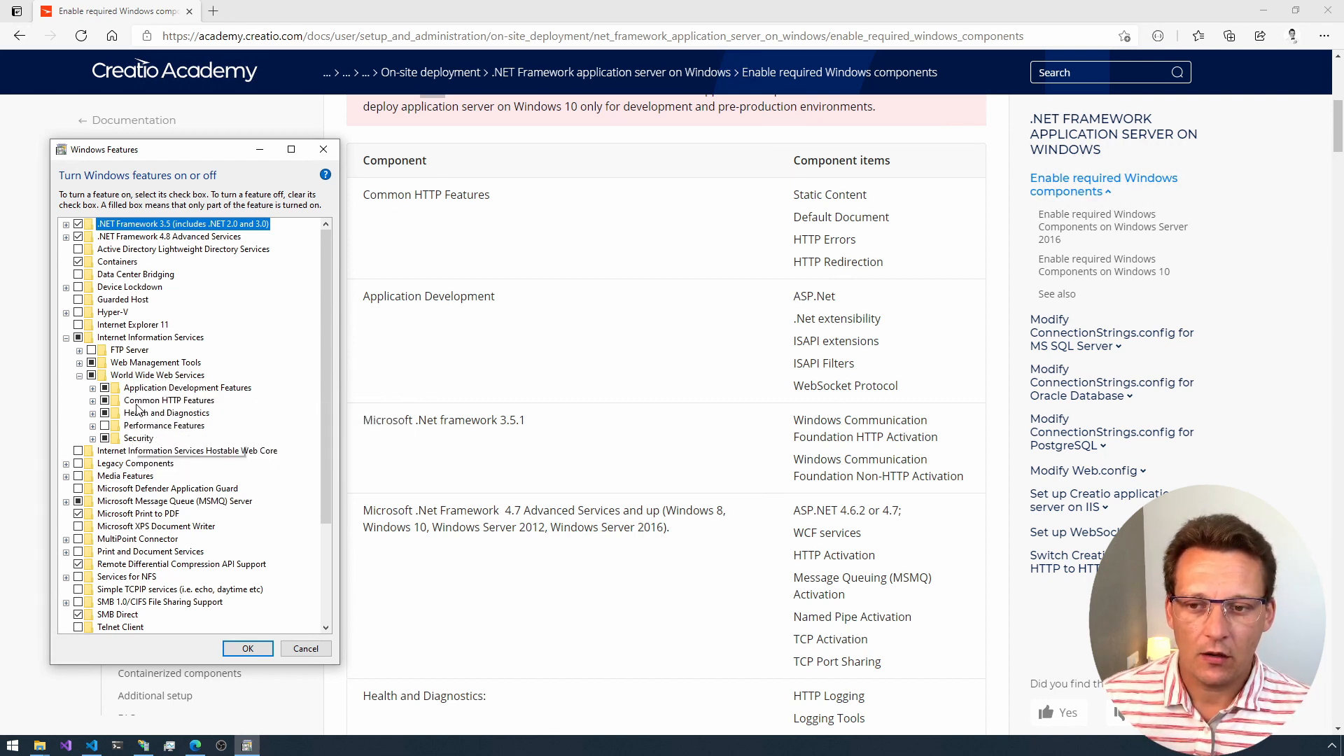
{"action": "left_click", "coordinate": [92, 401]}
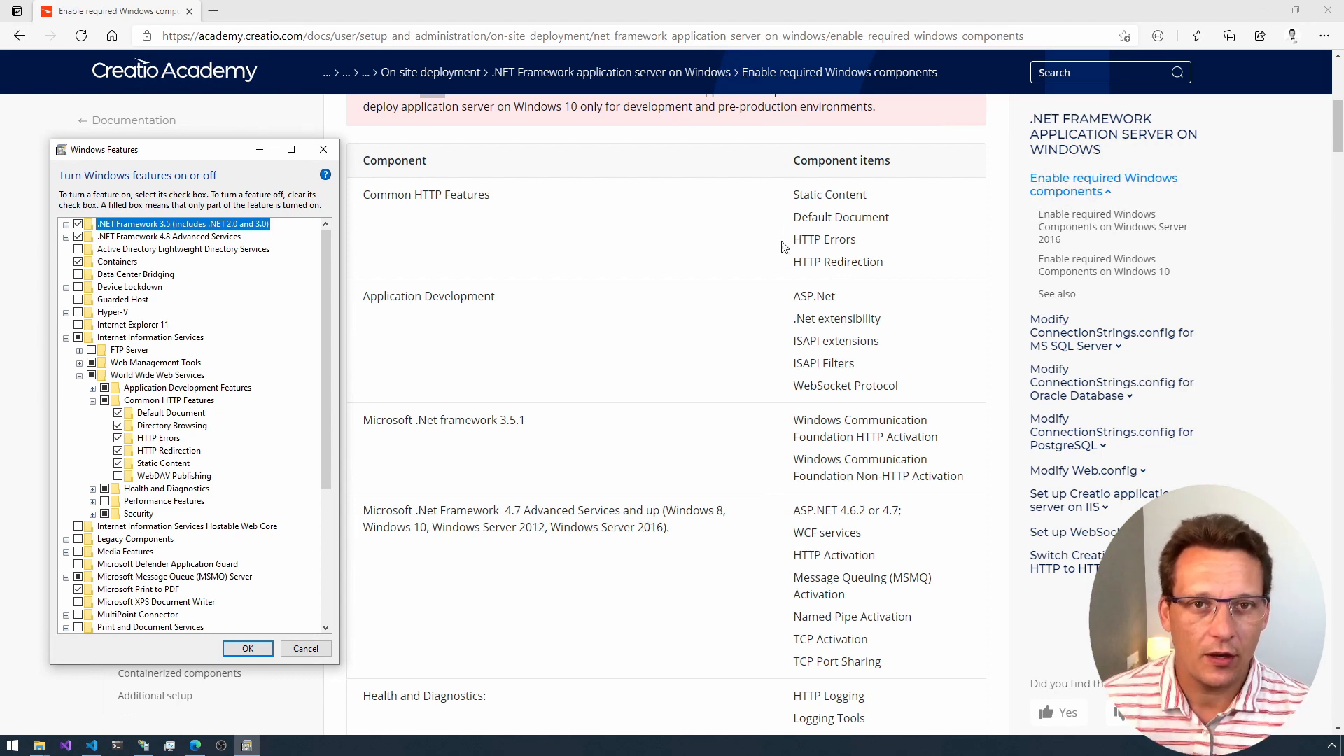
Step: Review the instructions for enabling the required Windows components on Windows Server 2016, up to selecting the destination server
{"action": "scroll", "coordinate": [775, 270], "scroll_direction": "down", "scroll_amount": 4}
{"action": "scroll", "coordinate": [774, 270], "scroll_direction": "down", "scroll_amount": 5}
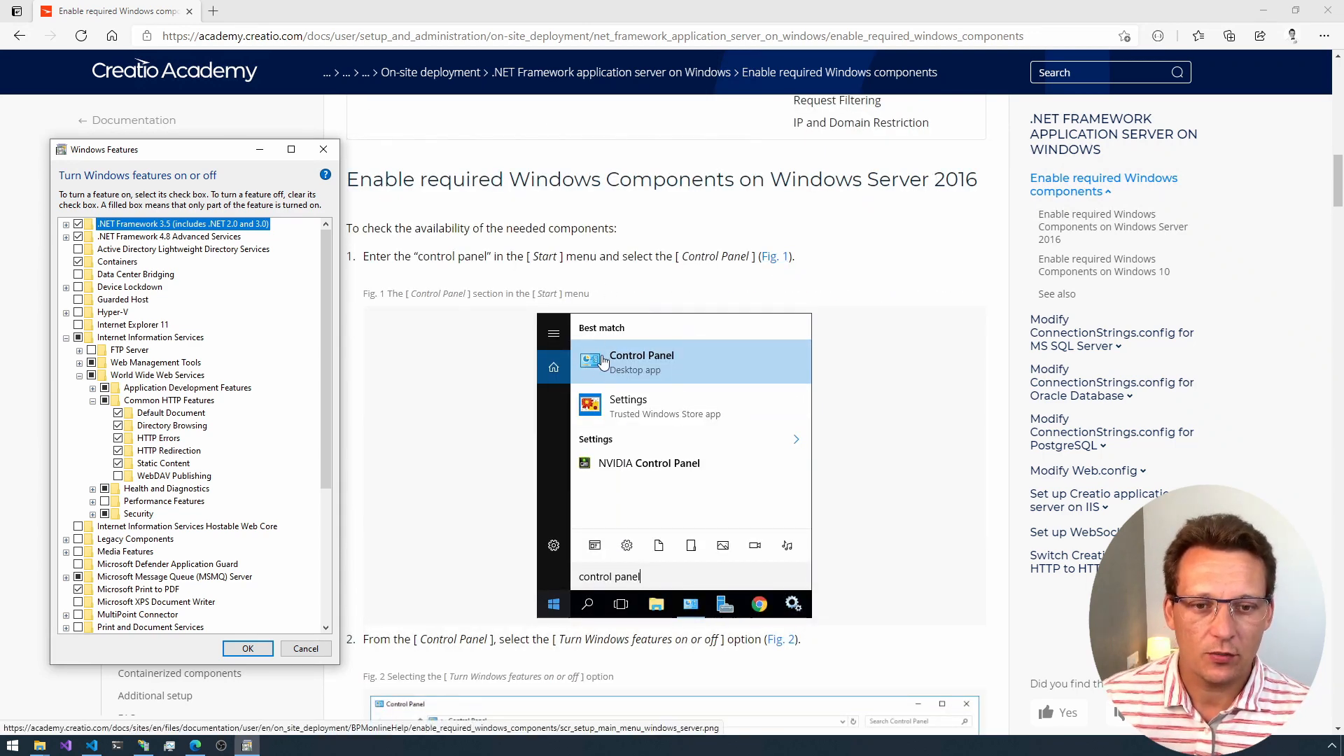
{"action": "scroll", "coordinate": [571, 483], "scroll_direction": "down", "scroll_amount": 5}
{"action": "scroll", "coordinate": [570, 483], "scroll_direction": "down", "scroll_amount": 3}
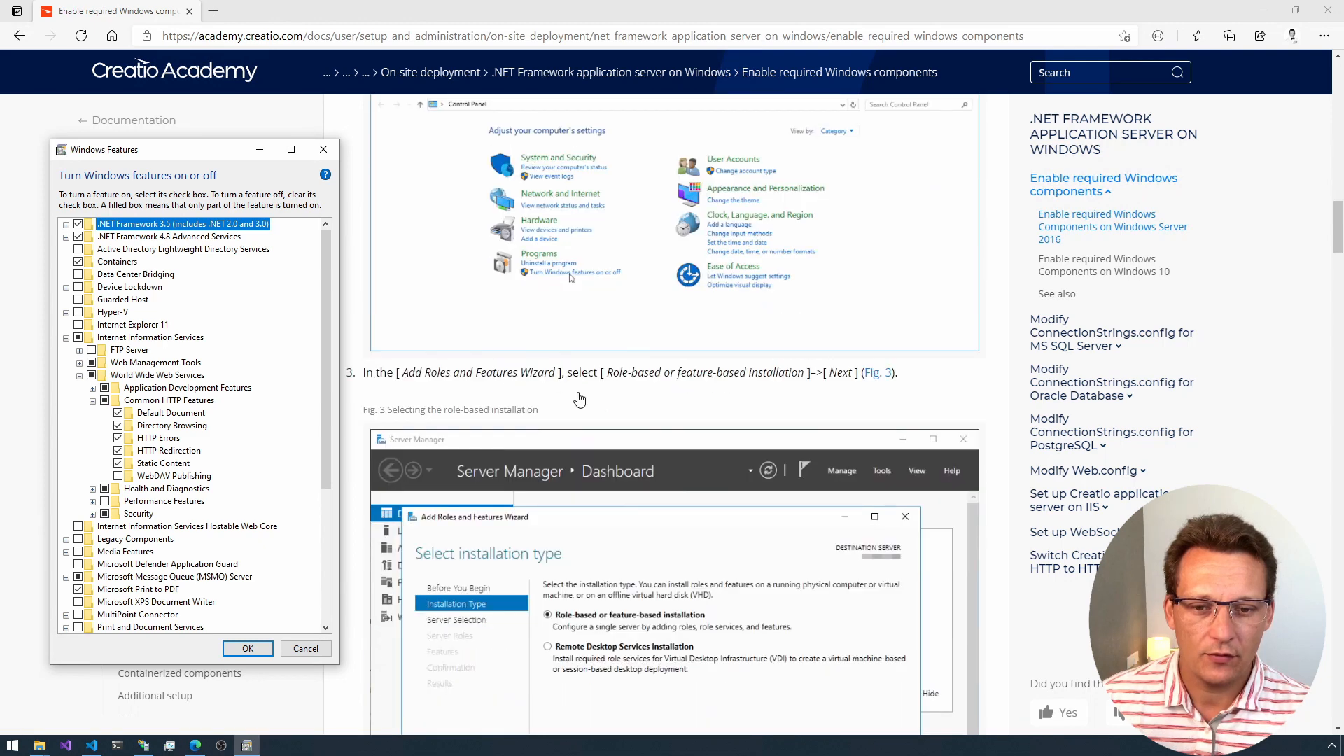
{"action": "scroll", "coordinate": [579, 400], "scroll_direction": "down", "scroll_amount": 4}
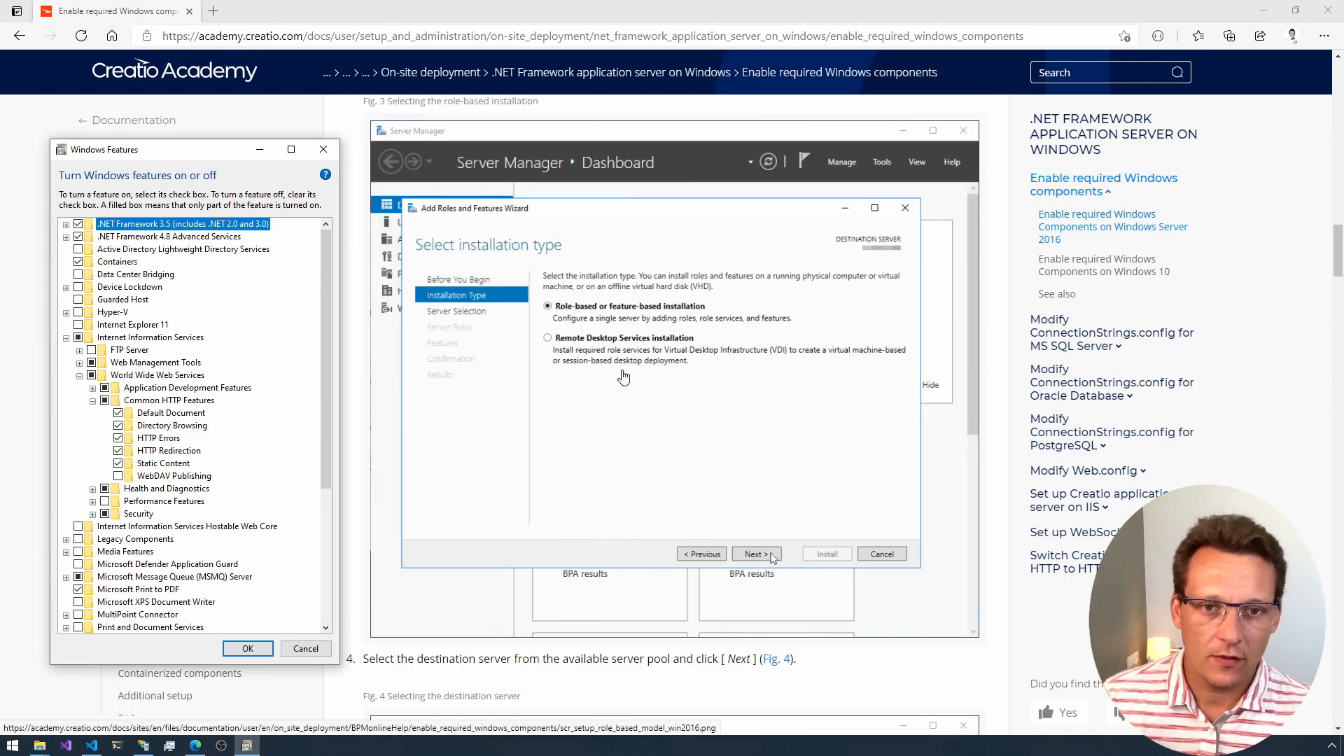
{"action": "scroll", "coordinate": [621, 379], "scroll_direction": "down", "scroll_amount": 7}
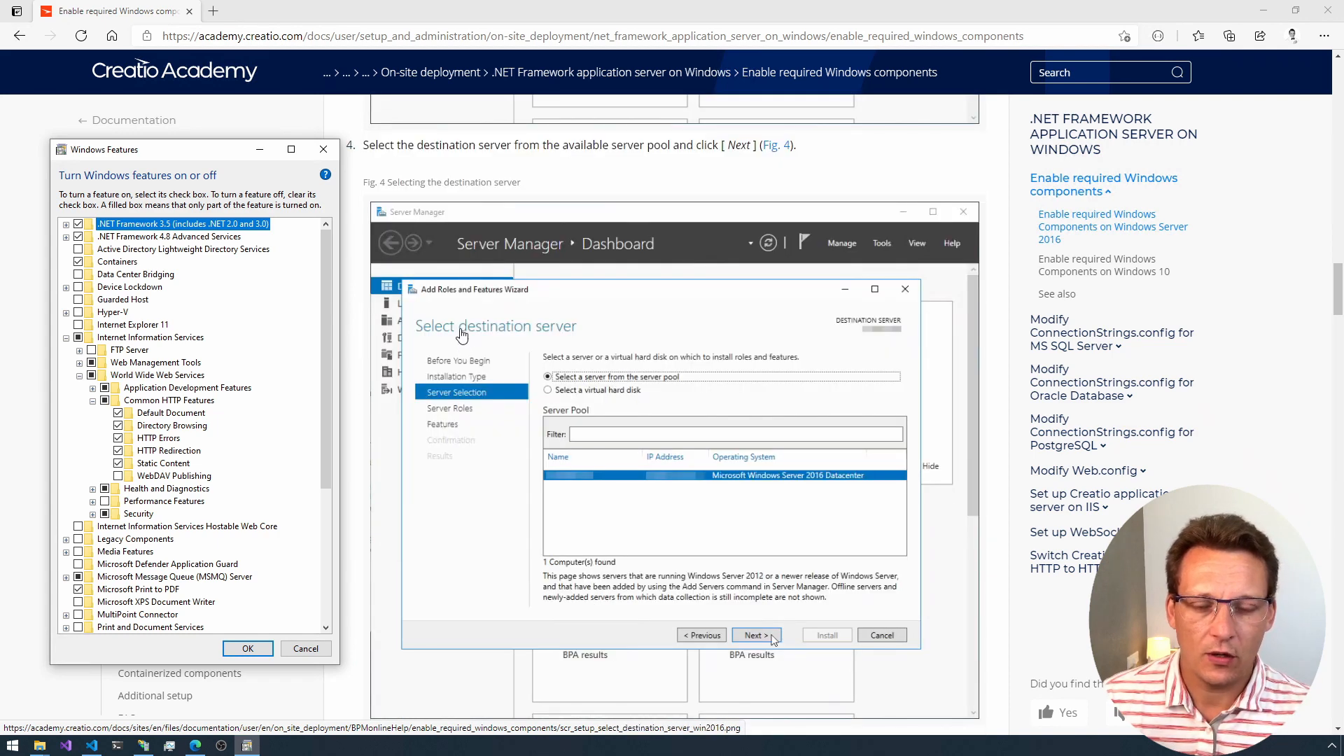
Step: Close the Windows Features dialog and minimize the browser to get to the Creatio Products folder
{"action": "left_click", "coordinate": [323, 152]}
{"action": "scroll", "coordinate": [695, 353], "scroll_direction": "up", "scroll_amount": 15}
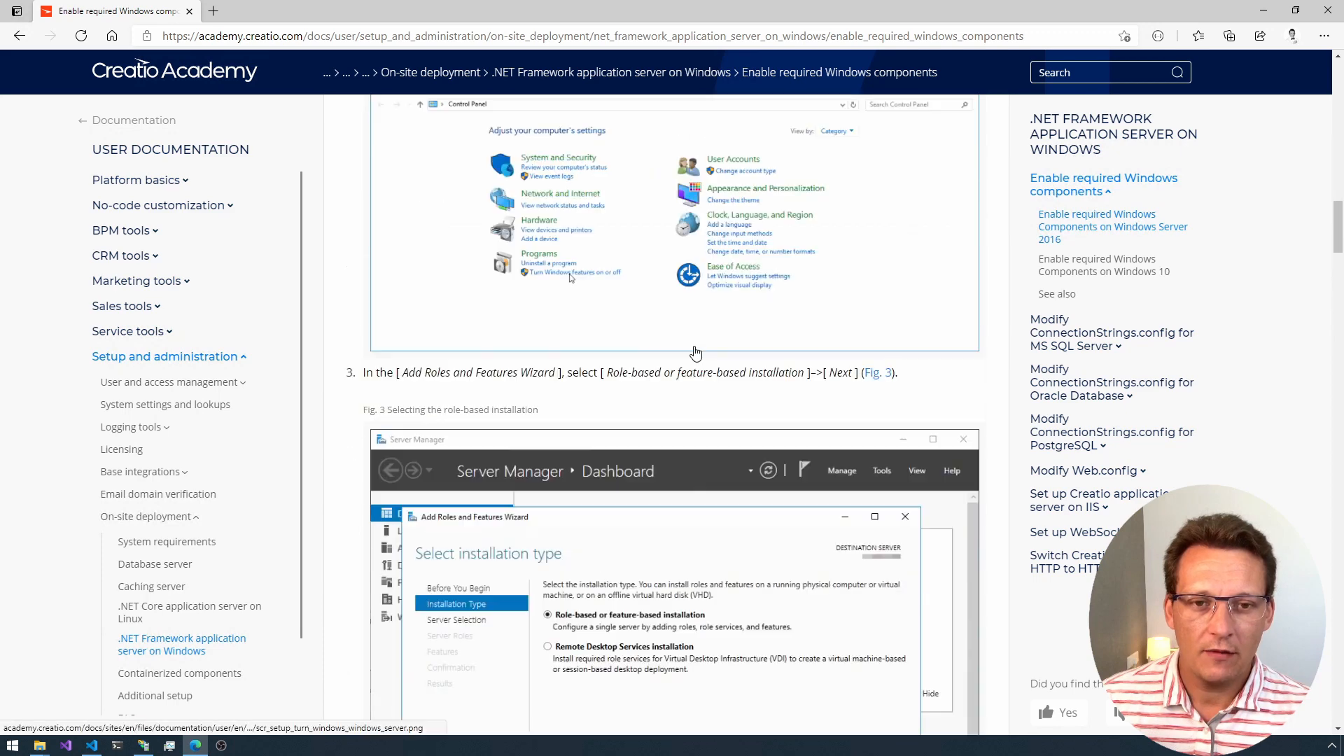
{"action": "scroll", "coordinate": [695, 354], "scroll_direction": "up", "scroll_amount": 4}
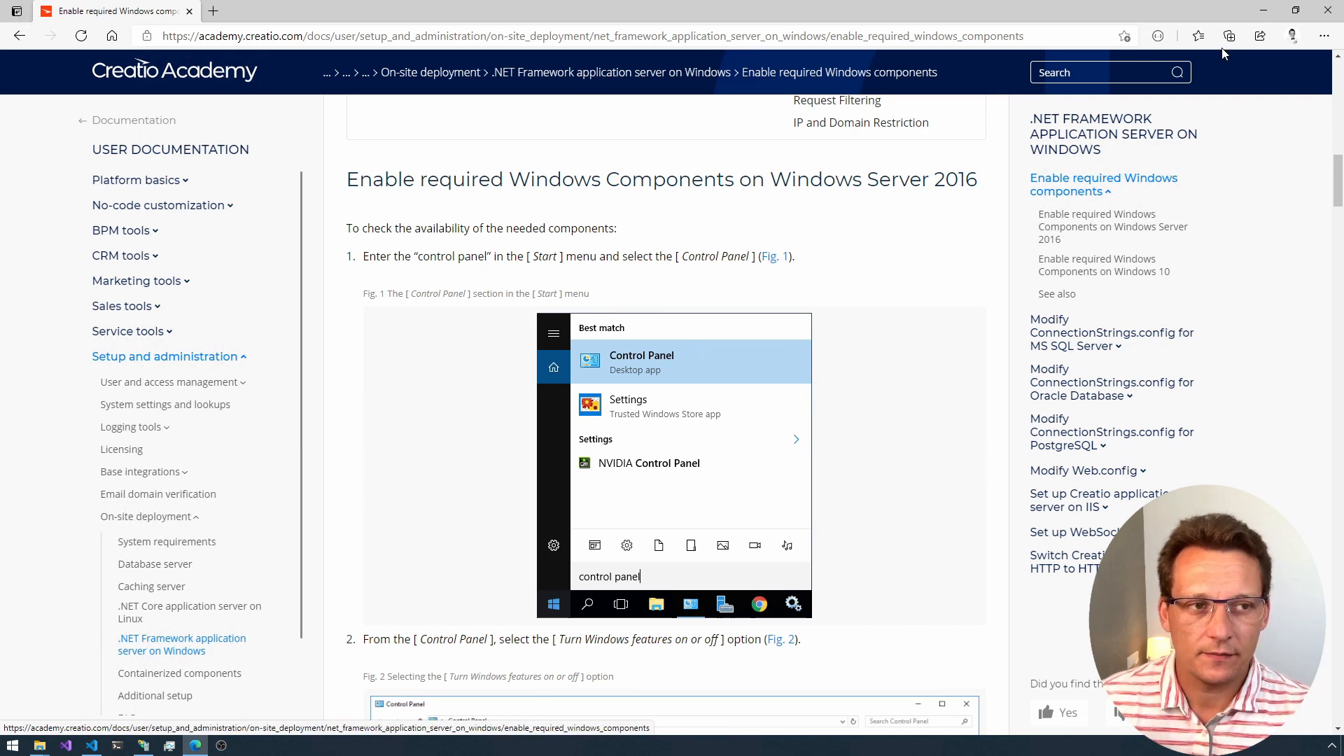
{"action": "left_click", "coordinate": [1262, 16]}
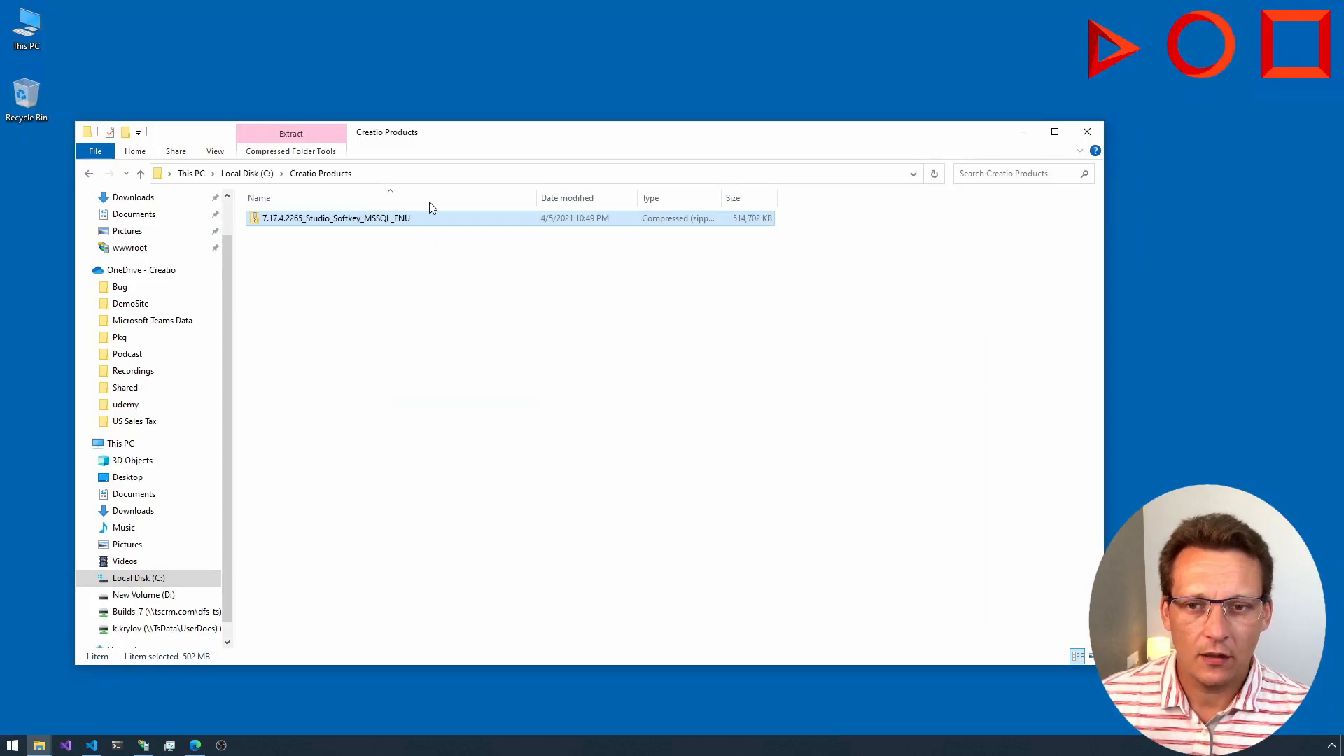
Step: Reposition and narrow the Creatio Products window, then extract the 7.17.4.2265_Studio_Softkey_MSSQL_ENU archive with 7-Zip into a folder of the same name
{"action": "left_click_drag", "start_coordinate": [461, 139], "coordinate": [579, 146]}
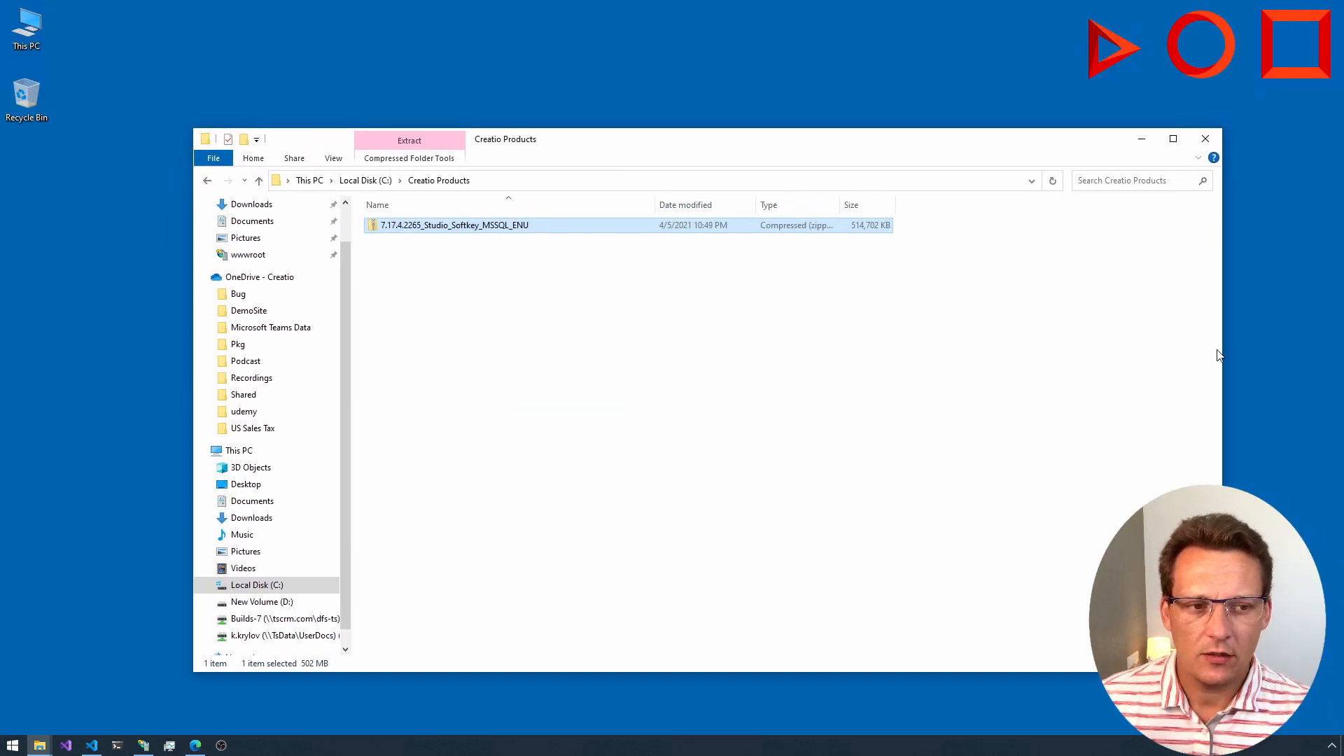
{"action": "left_click_drag", "start_coordinate": [1222, 355], "coordinate": [1078, 354]}
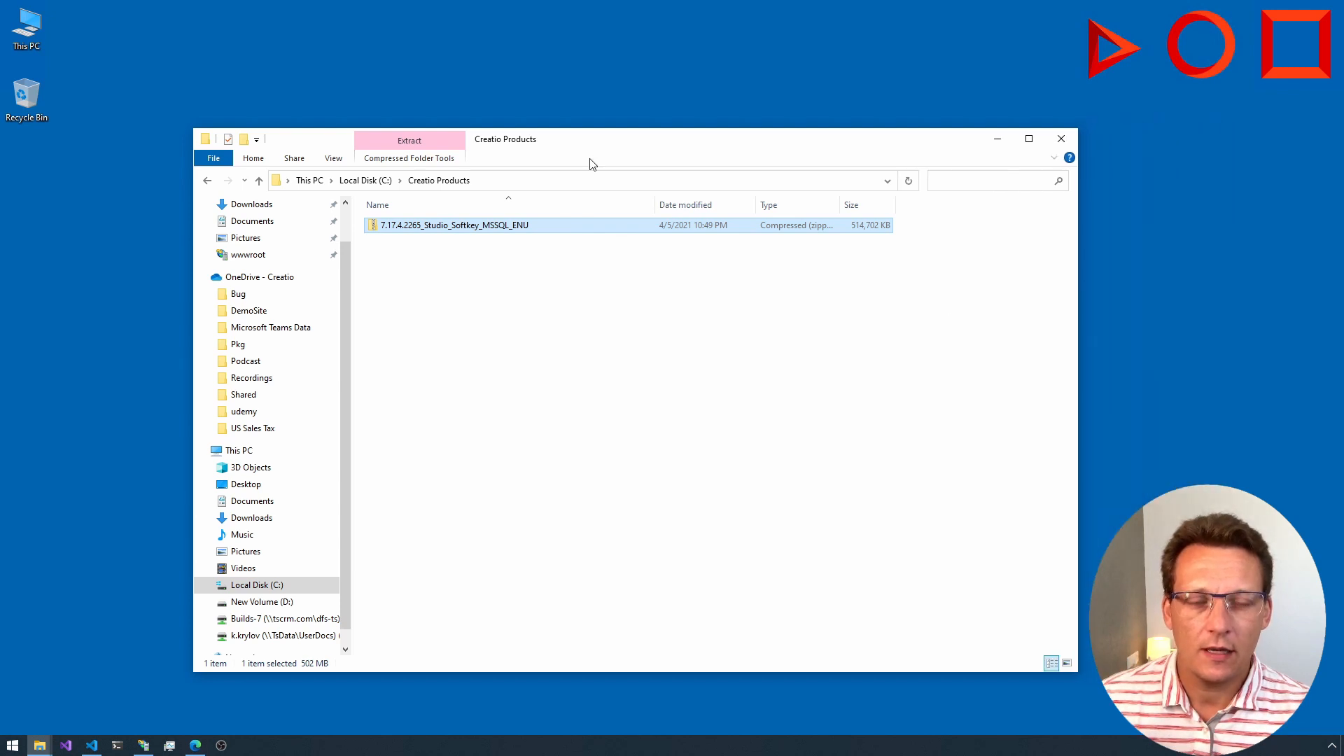
{"action": "right_click", "coordinate": [441, 230]}
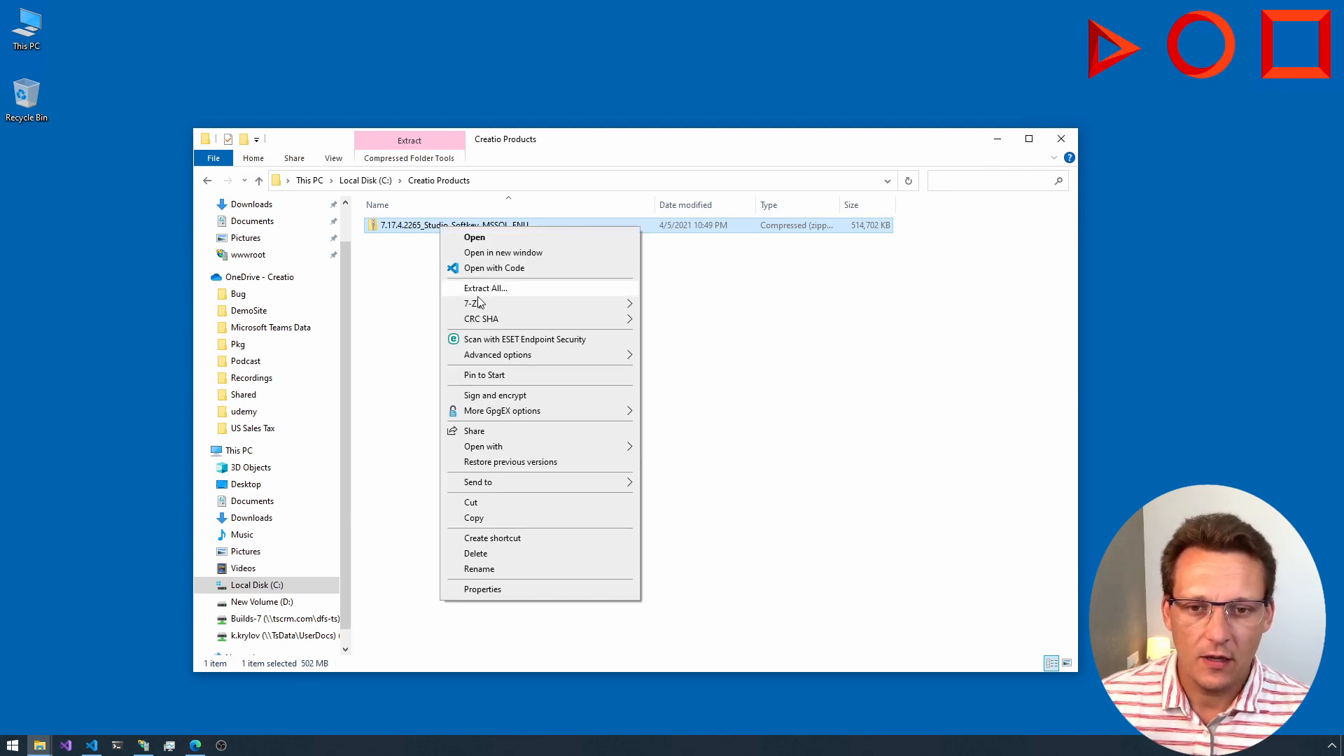
{"action": "mouse_move", "coordinate": [528, 303]}
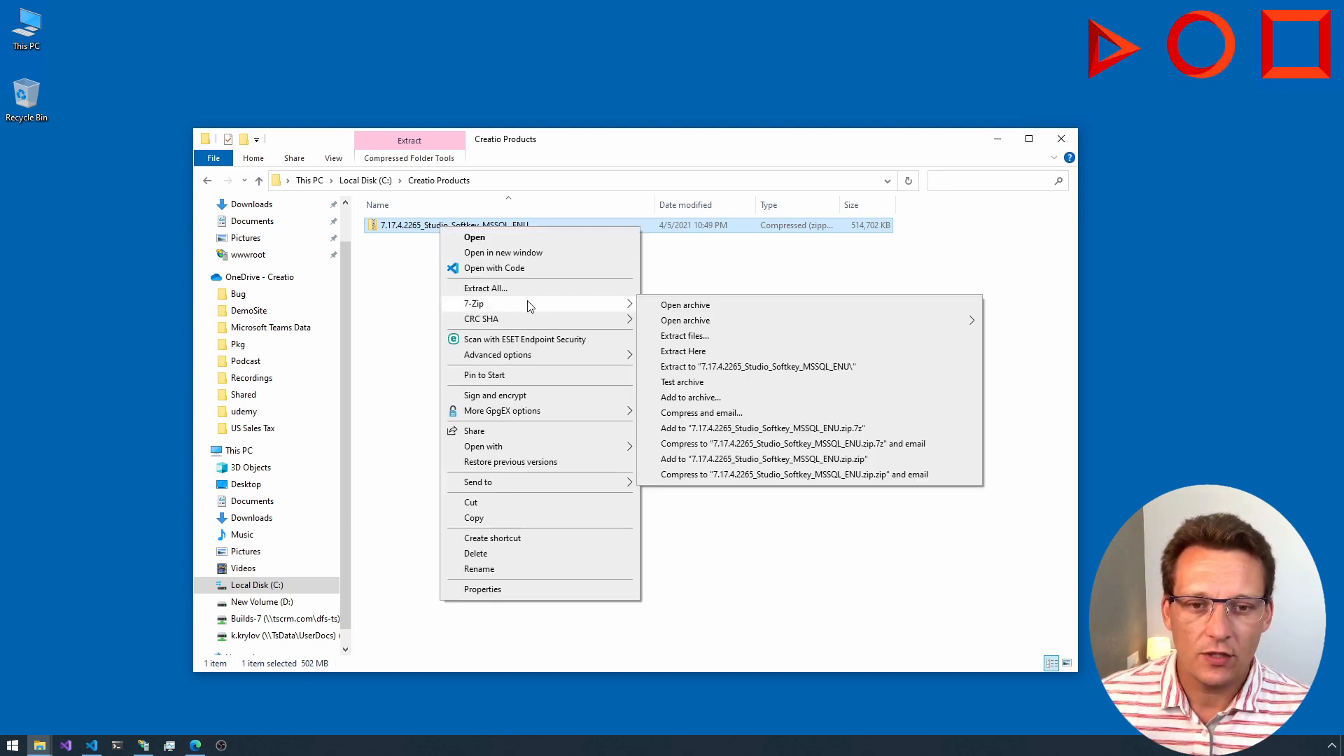
{"action": "left_click", "coordinate": [699, 367]}
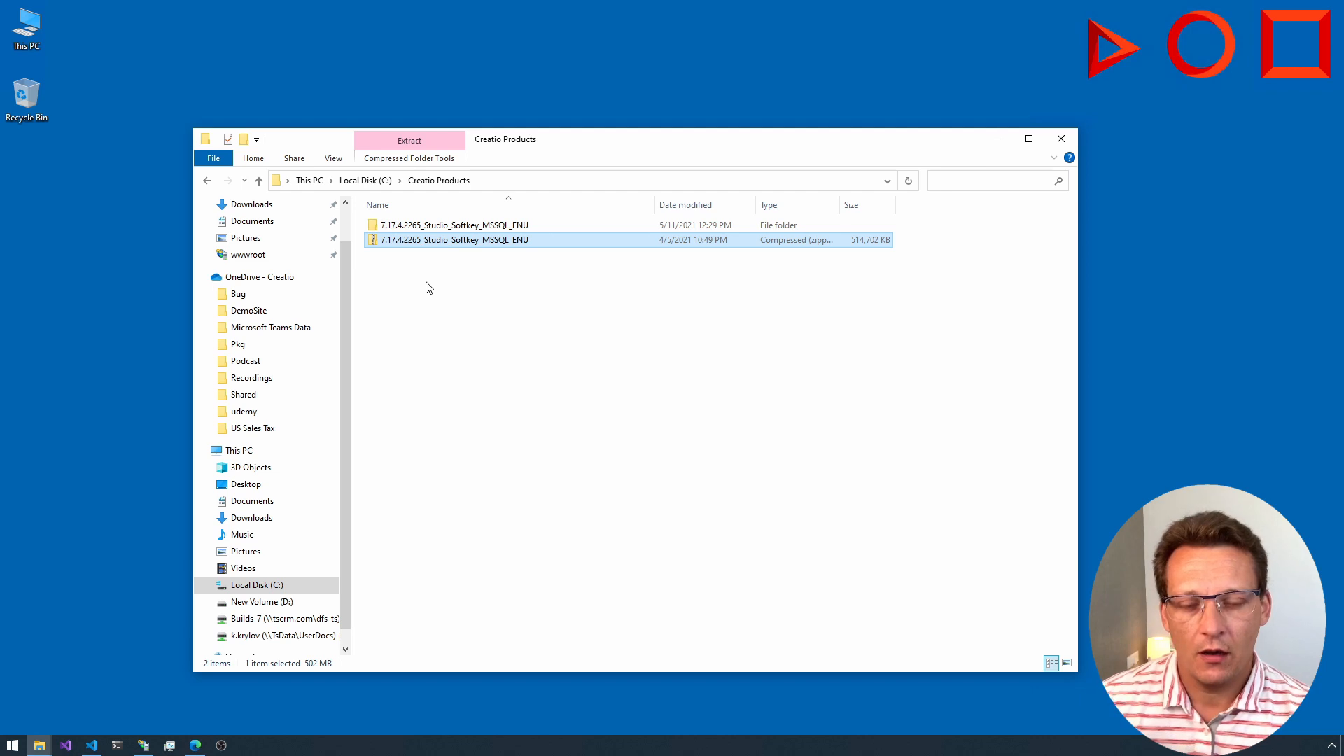
Step: Examine the extracted folder's files, including ConnectionStrings and the database backup in db, then return to Creatio Products
{"action": "left_click", "coordinate": [430, 230]}
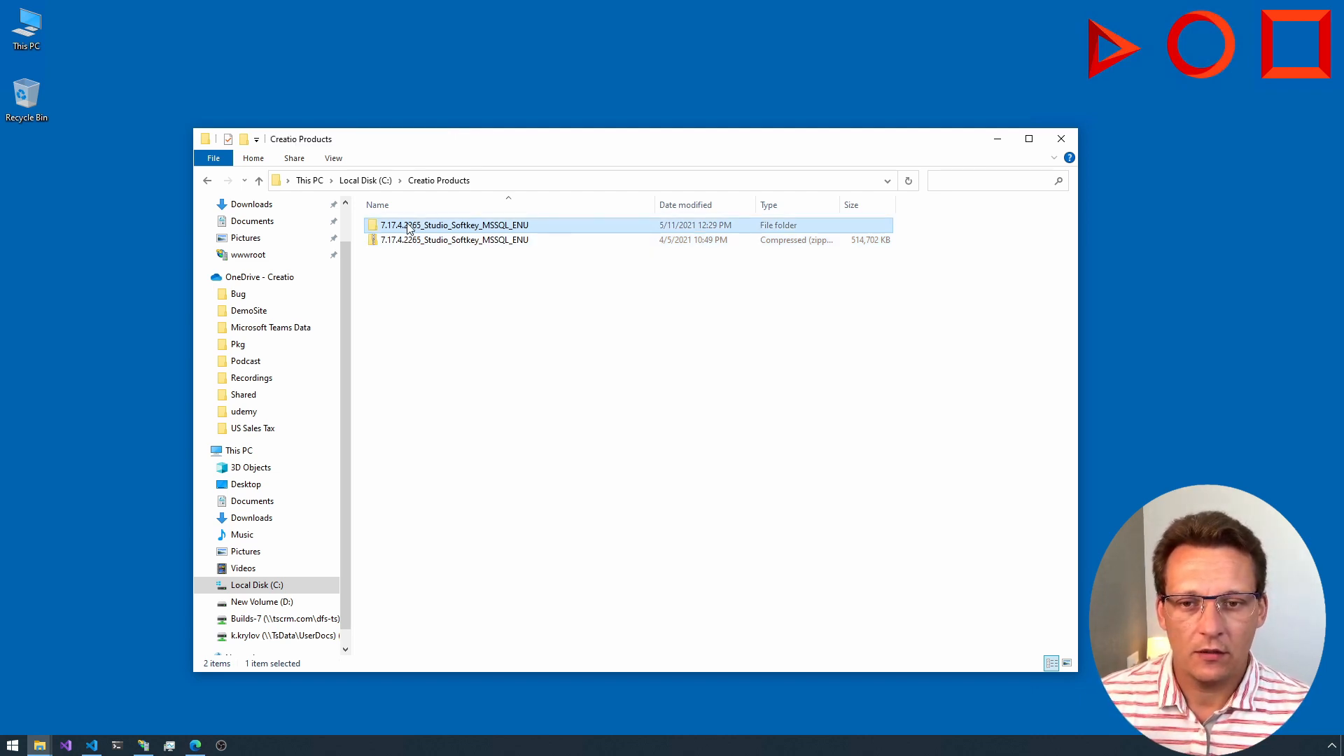
{"action": "double_click", "coordinate": [409, 227]}
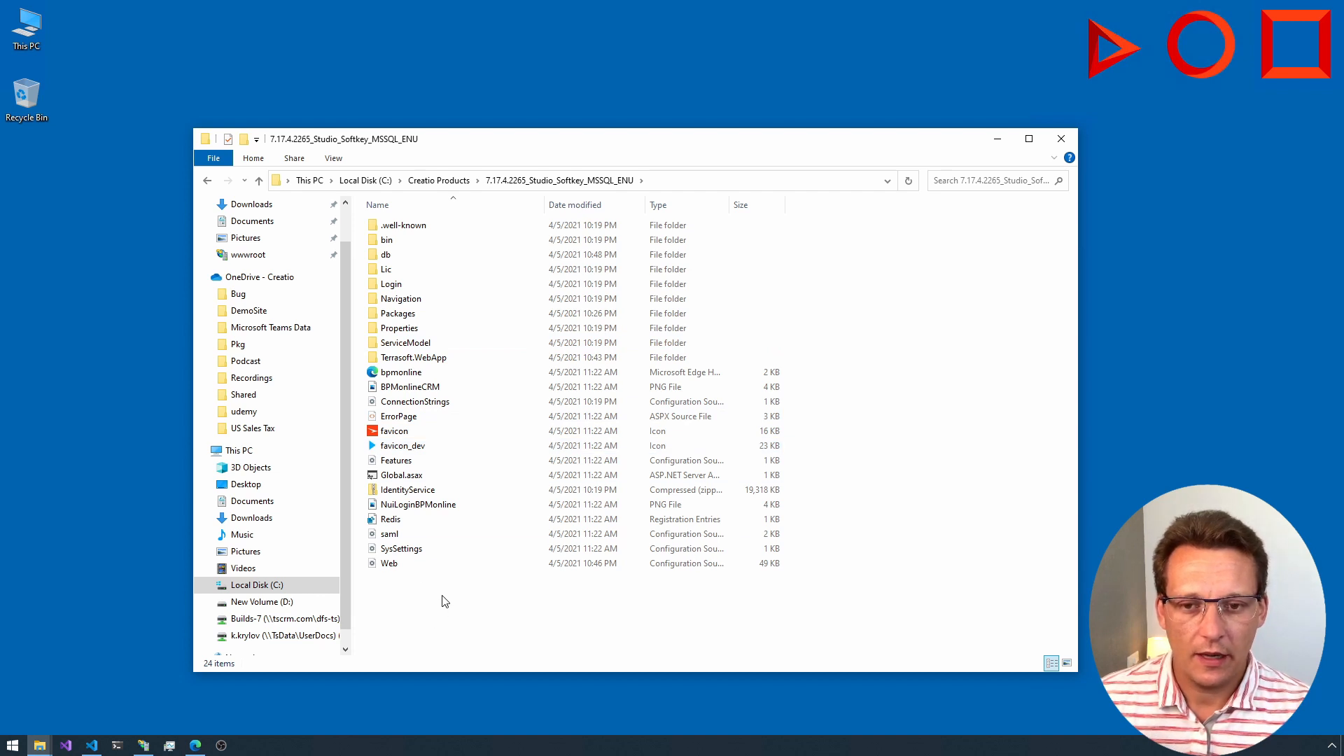
{"action": "left_click", "coordinate": [417, 493]}
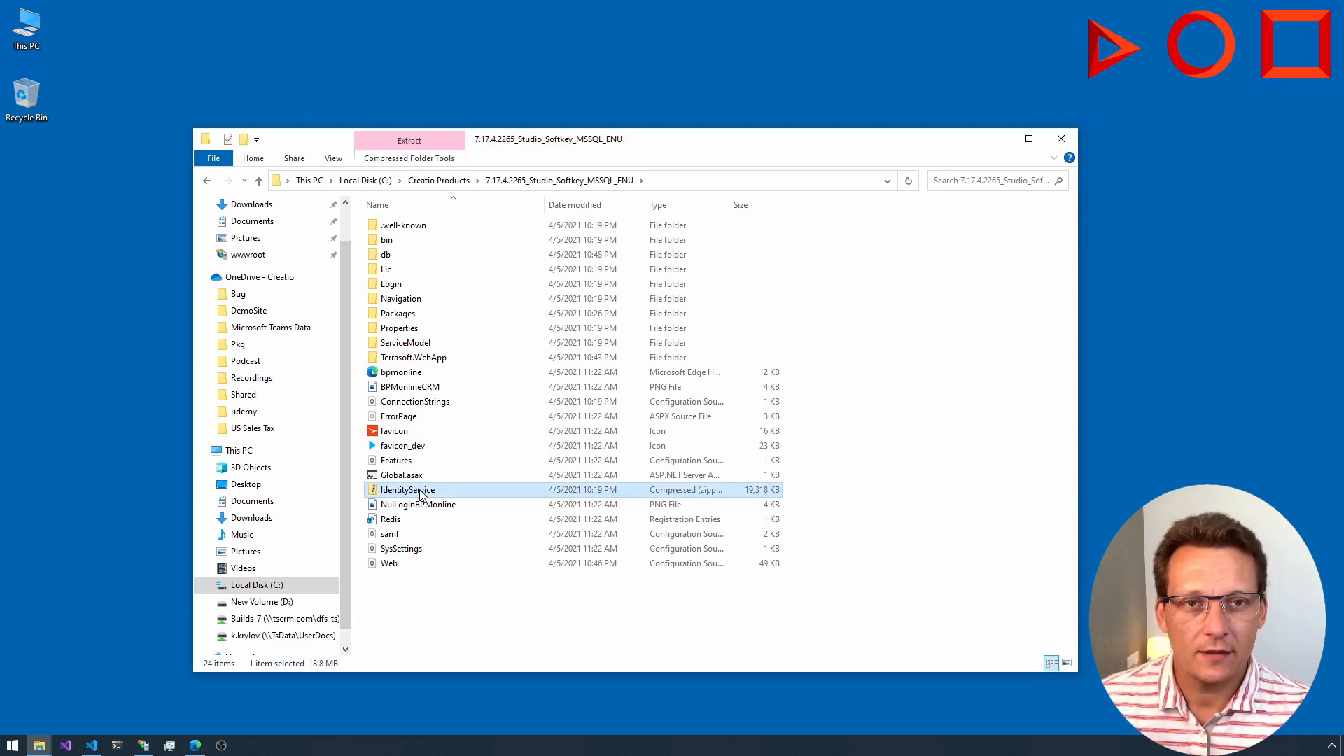
{"action": "left_click", "coordinate": [442, 410]}
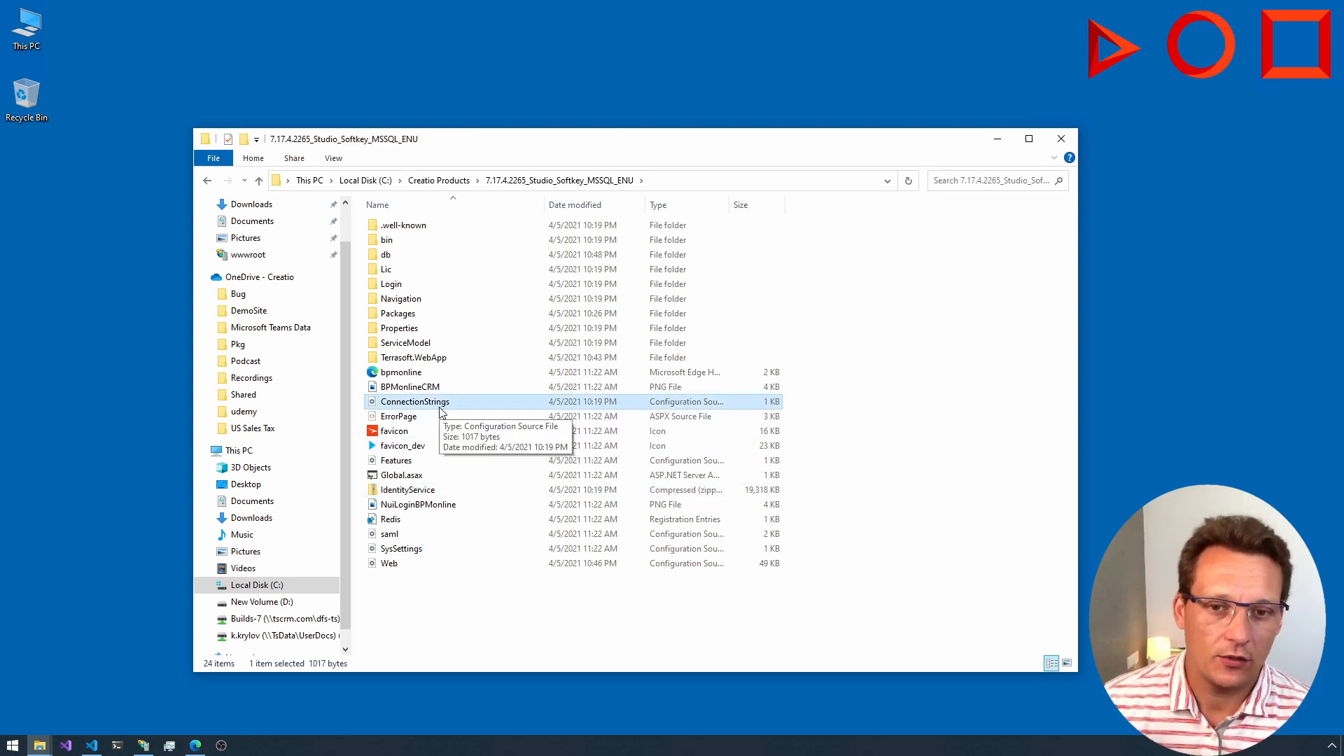
{"action": "left_click", "coordinate": [393, 257]}
{"action": "double_click", "coordinate": [394, 257]}
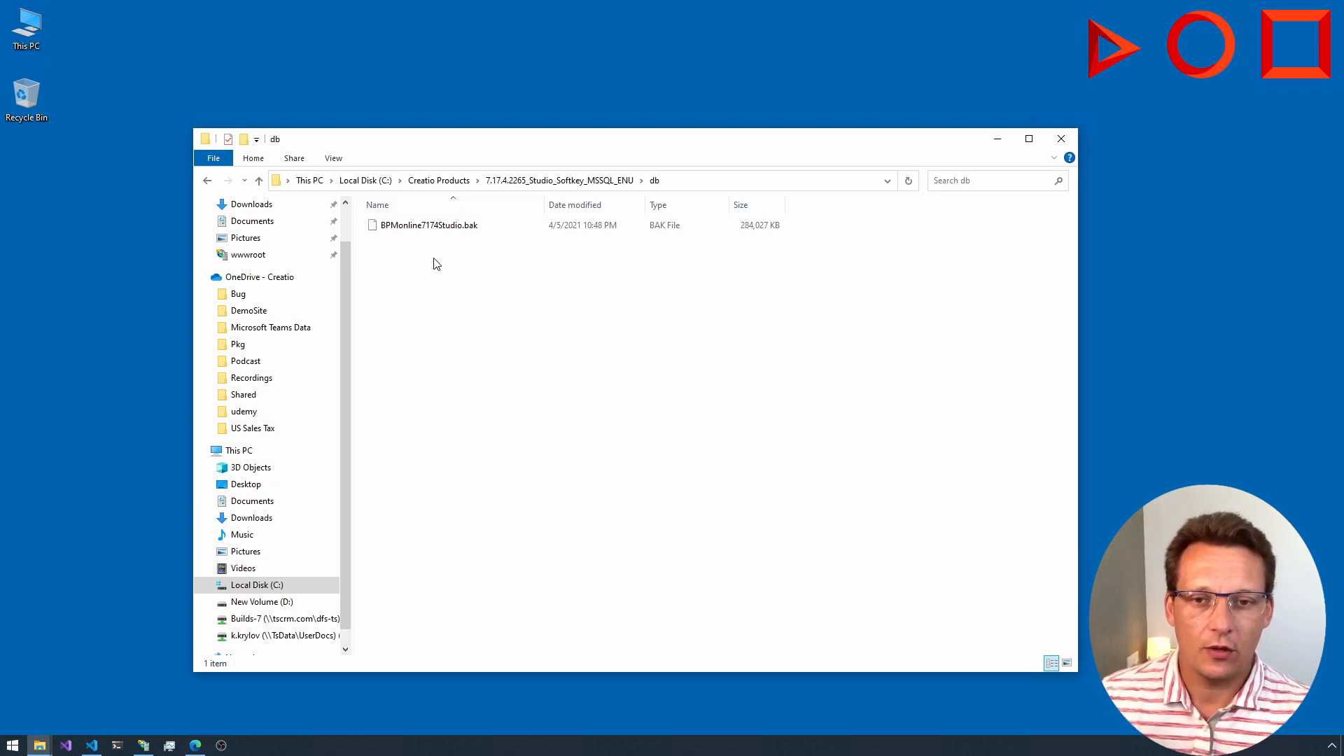
{"action": "left_click", "coordinate": [207, 181]}
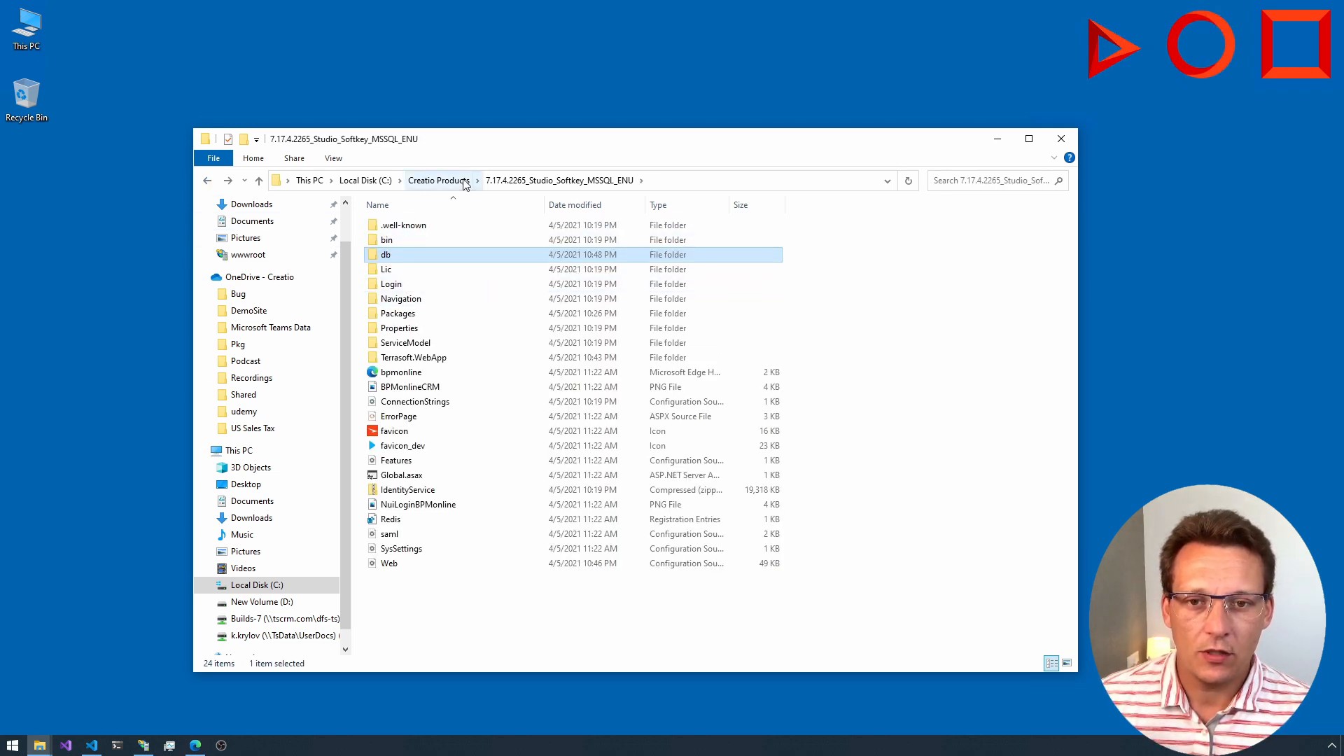
{"action": "left_click", "coordinate": [439, 180]}
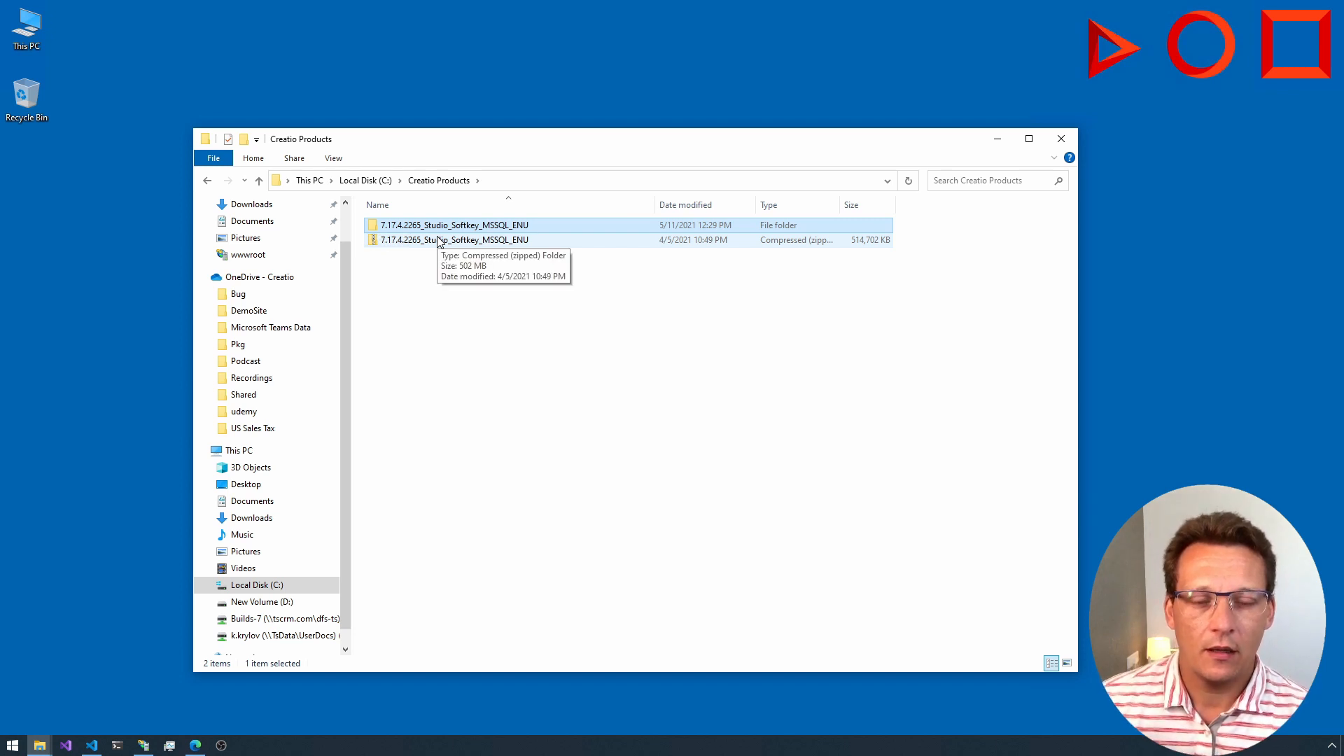
Step: Open IIS Manager, expand the server and its Sites node, and move the window clear of the file listing
{"action": "left_click", "coordinate": [116, 279]}
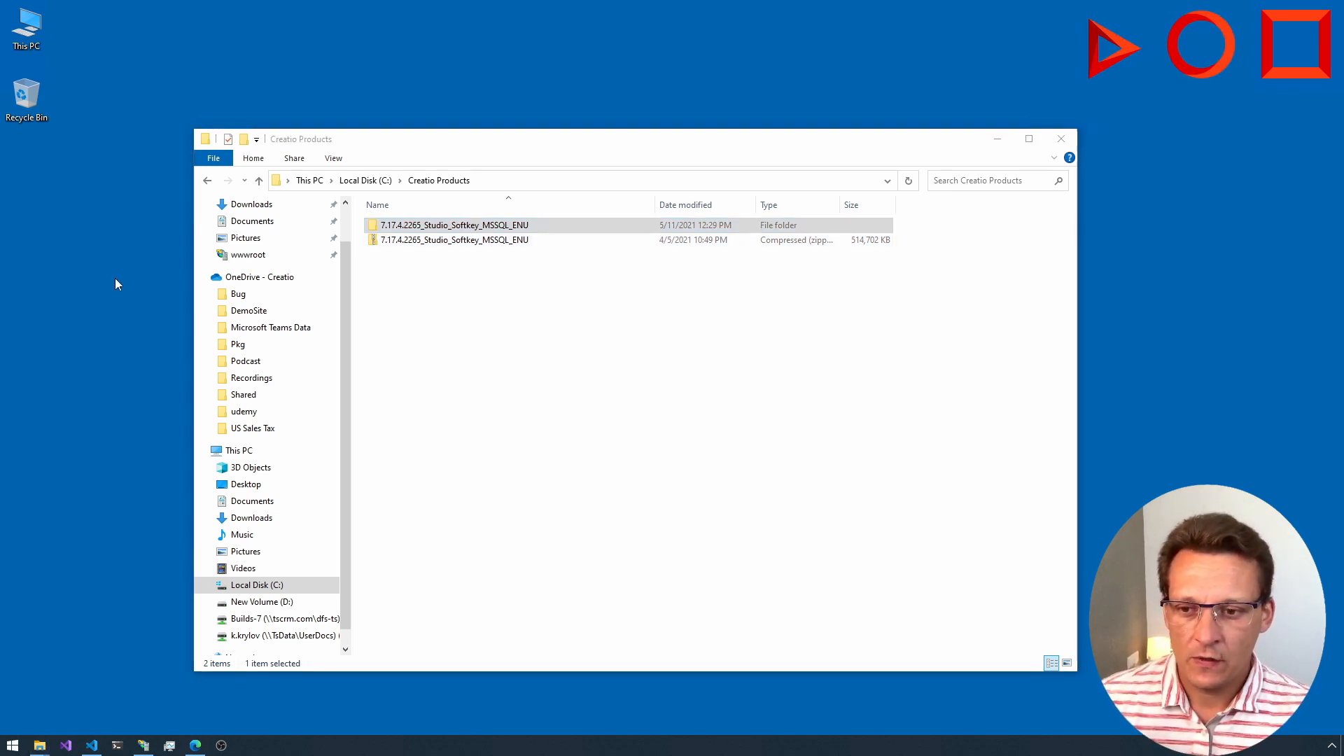
{"action": "key", "text": "super"}
{"action": "type", "text": "iis"}
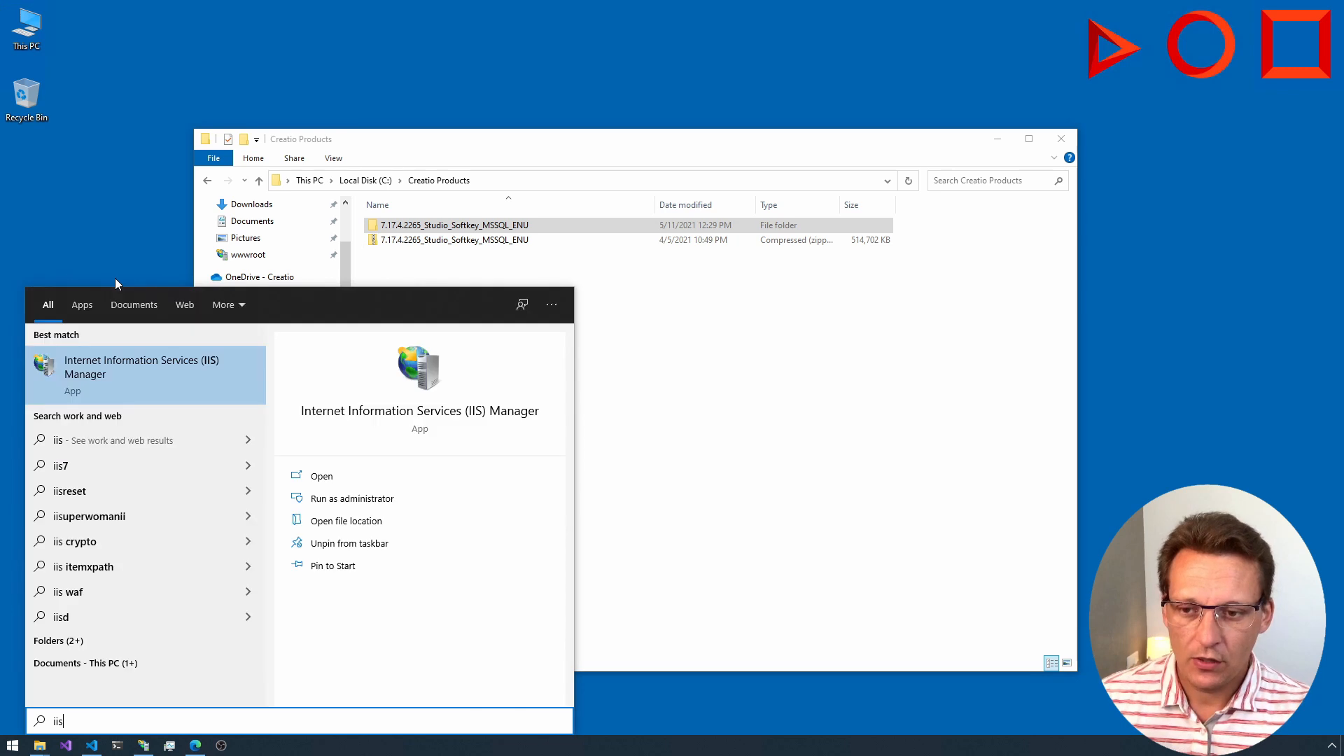
{"action": "key", "text": "Return"}
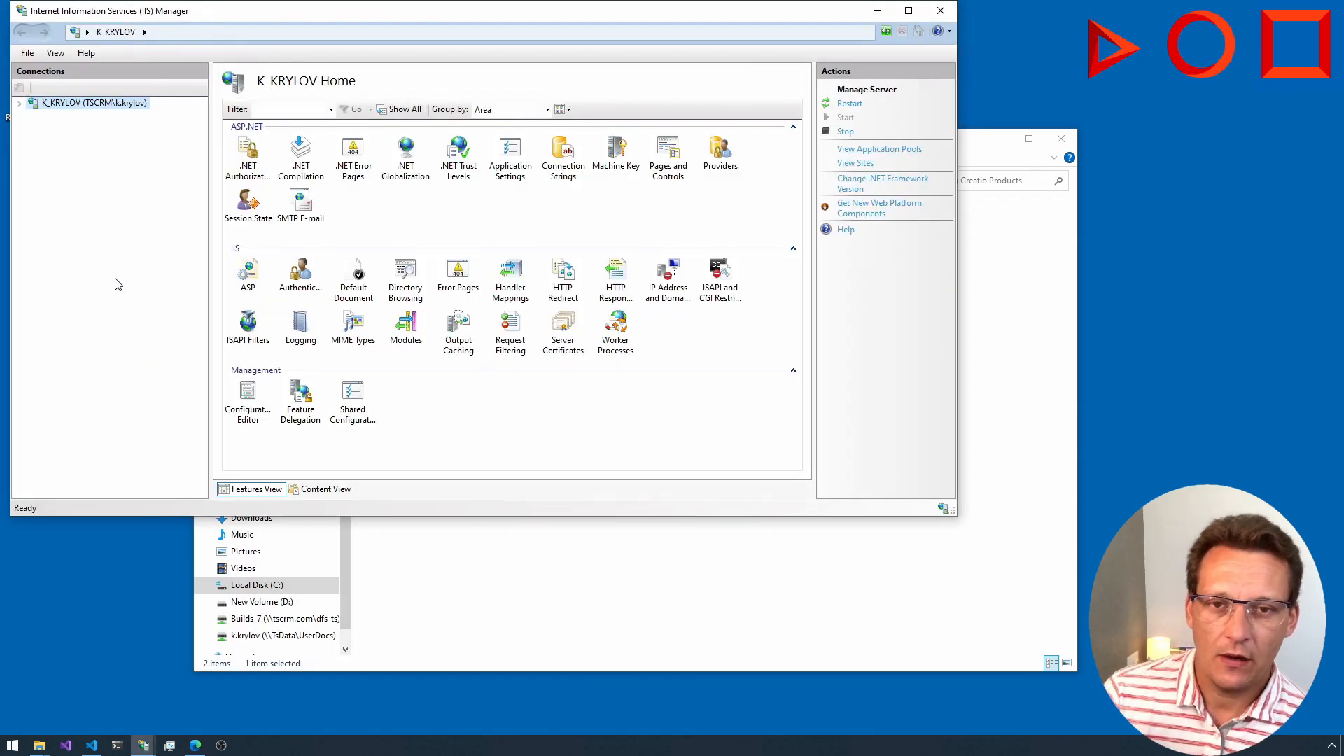
{"action": "left_click", "coordinate": [19, 103]}
{"action": "left_click_drag", "start_coordinate": [224, 19], "coordinate": [518, 136]}
{"action": "left_click", "coordinate": [328, 245]}
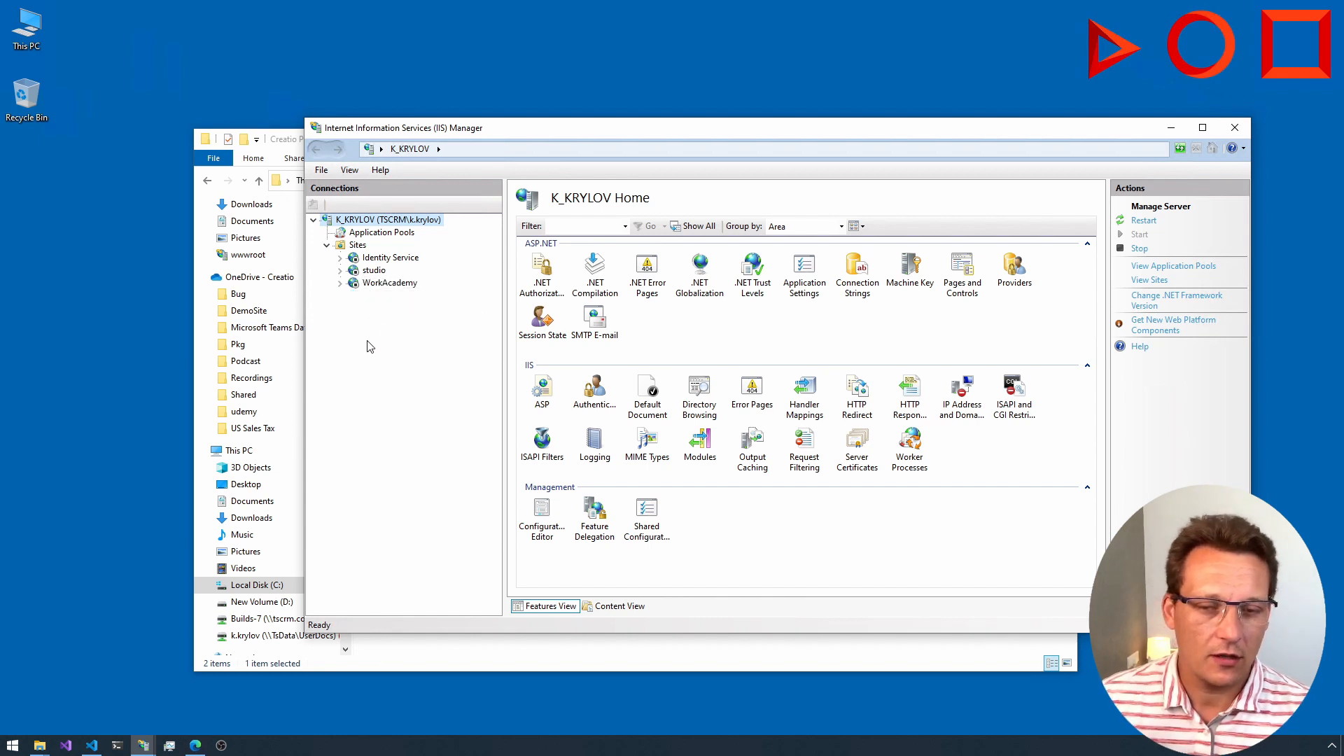
{"action": "left_click_drag", "start_coordinate": [552, 135], "coordinate": [692, 168]}
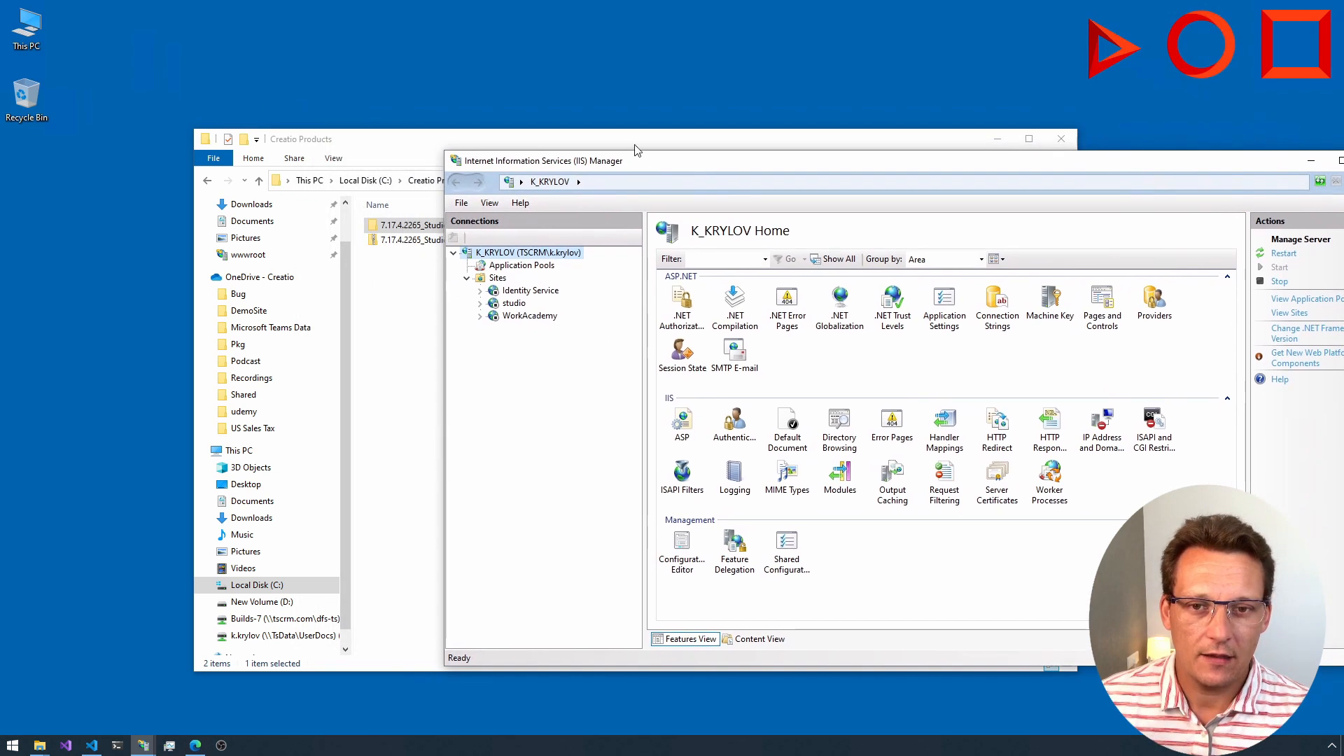
Step: Open a new File Explorer window and browse to C:\inetpub\wwwroot to view the default website folder
{"action": "double_click", "coordinate": [26, 28]}
{"action": "double_click", "coordinate": [458, 343]}
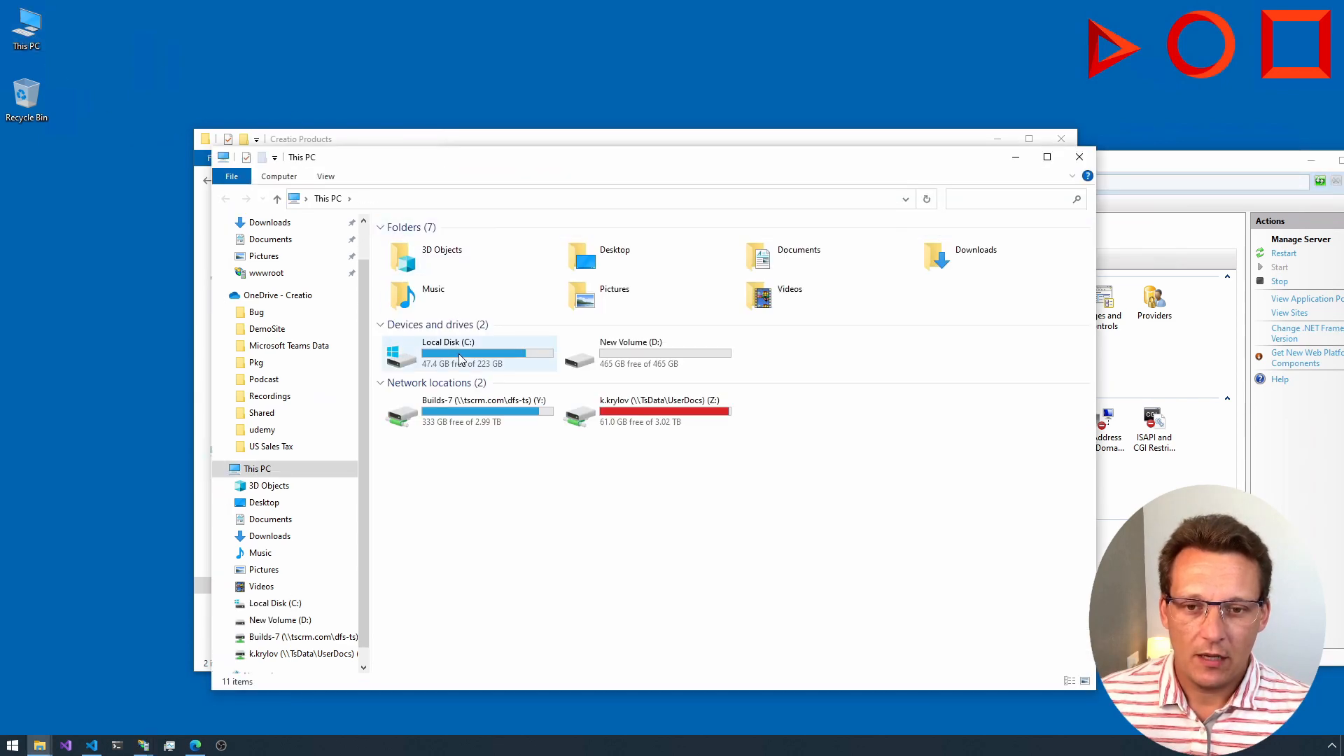
{"action": "left_click", "coordinate": [405, 304]}
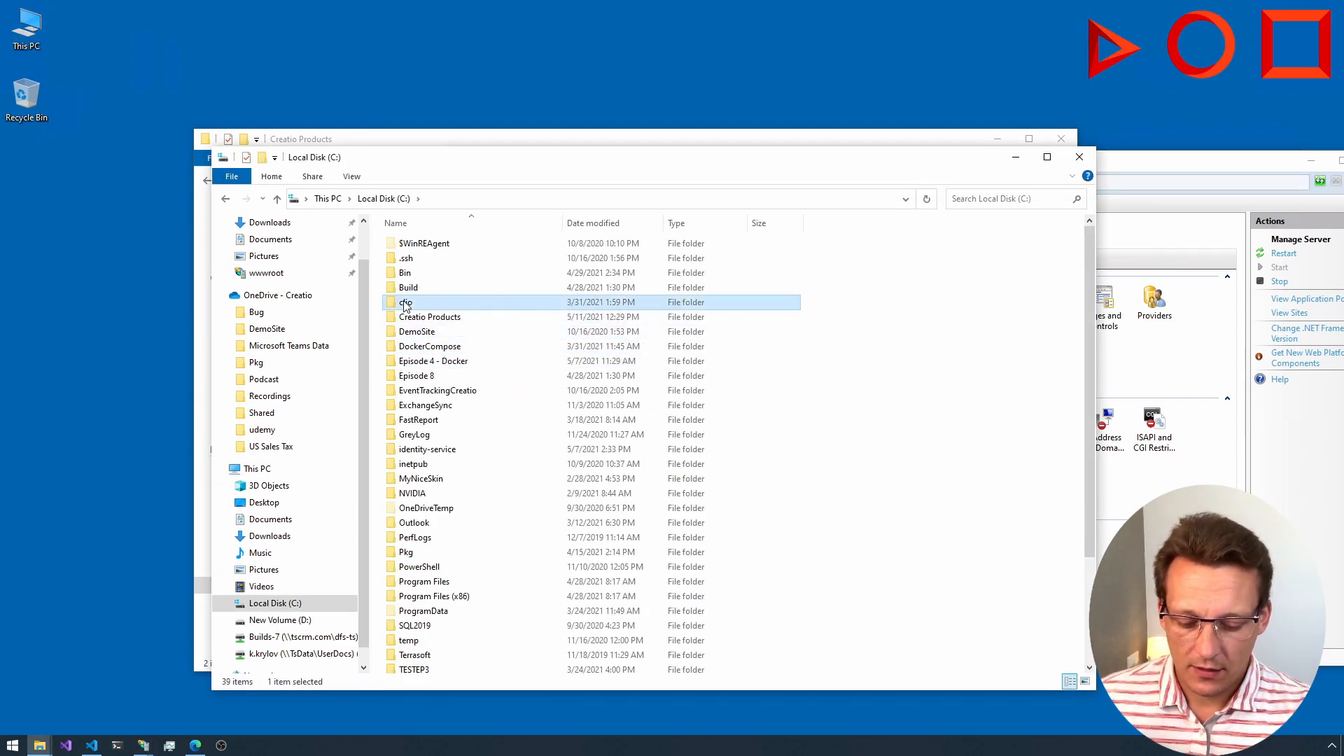
{"action": "type", "text": "in"}
{"action": "key", "text": "Return"}
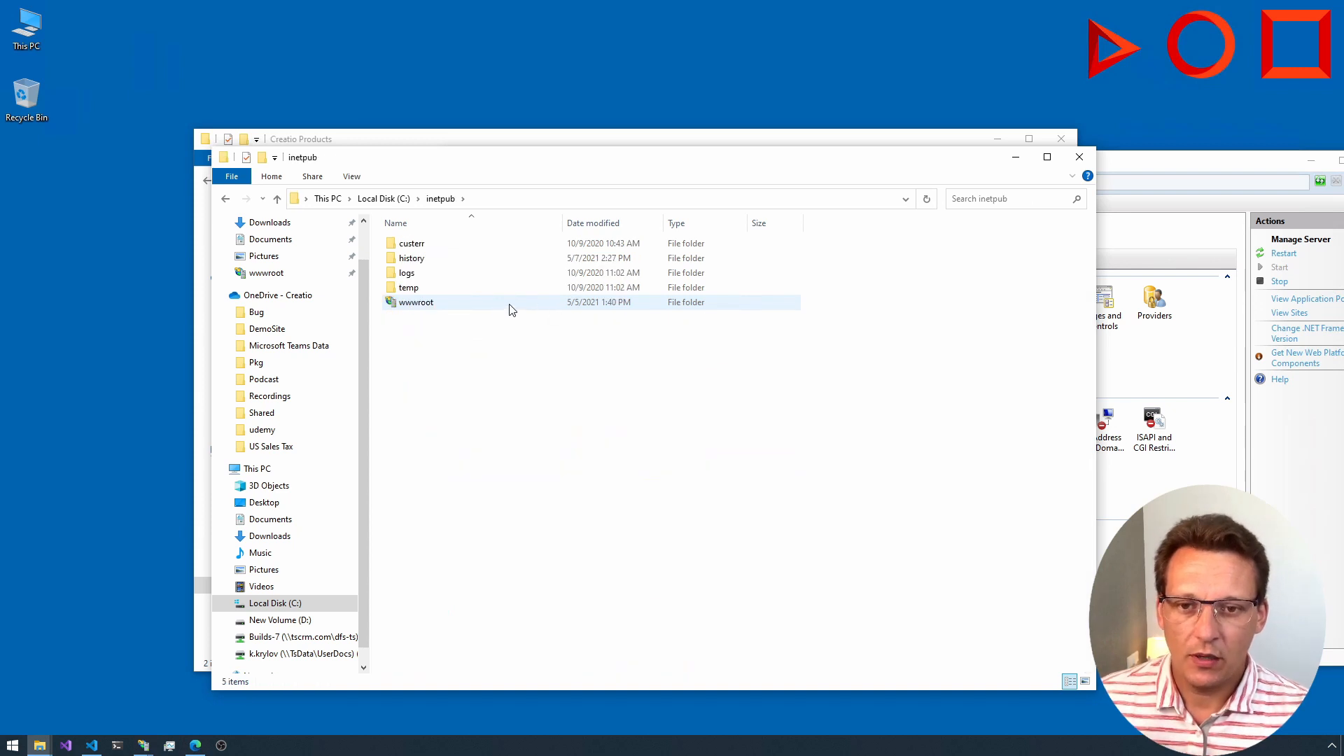
{"action": "double_click", "coordinate": [414, 305]}
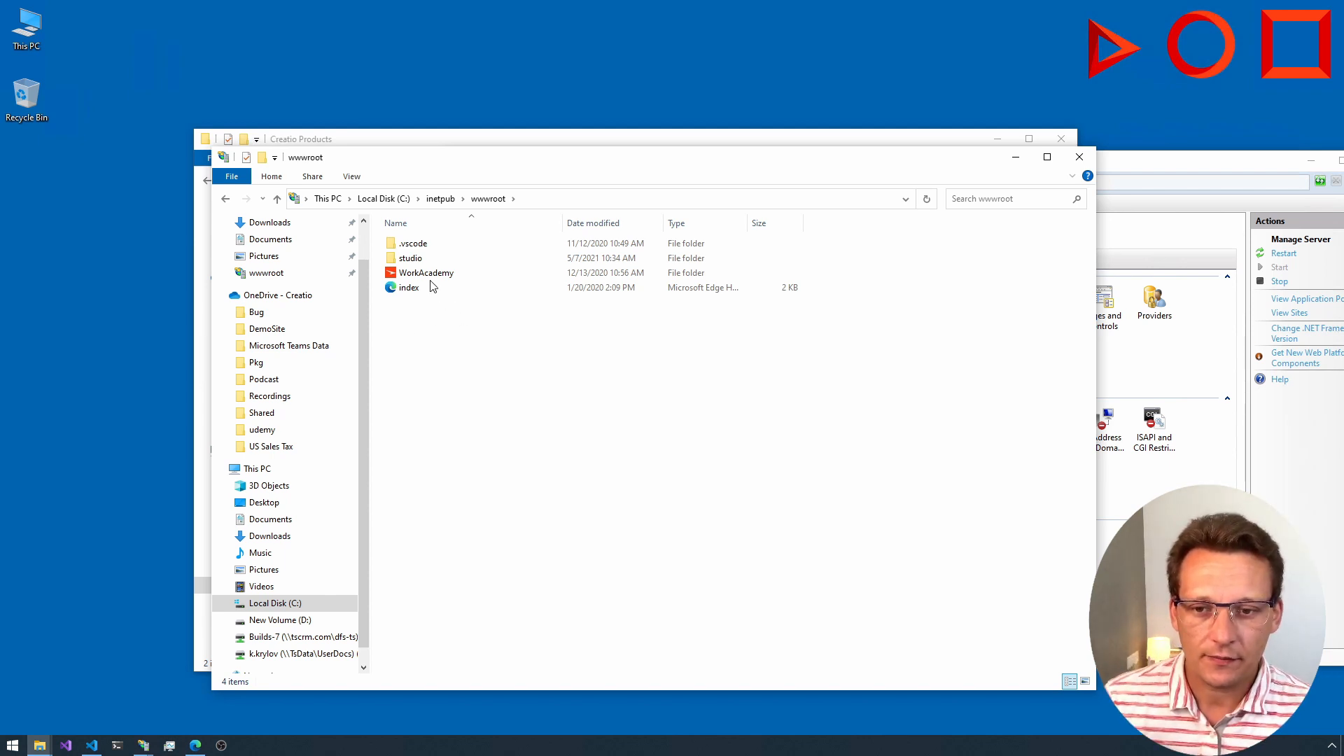
Step: Create a folder named CreatioDemo in the root of Local Disk (C:) and open it
{"action": "left_click", "coordinate": [384, 199]}
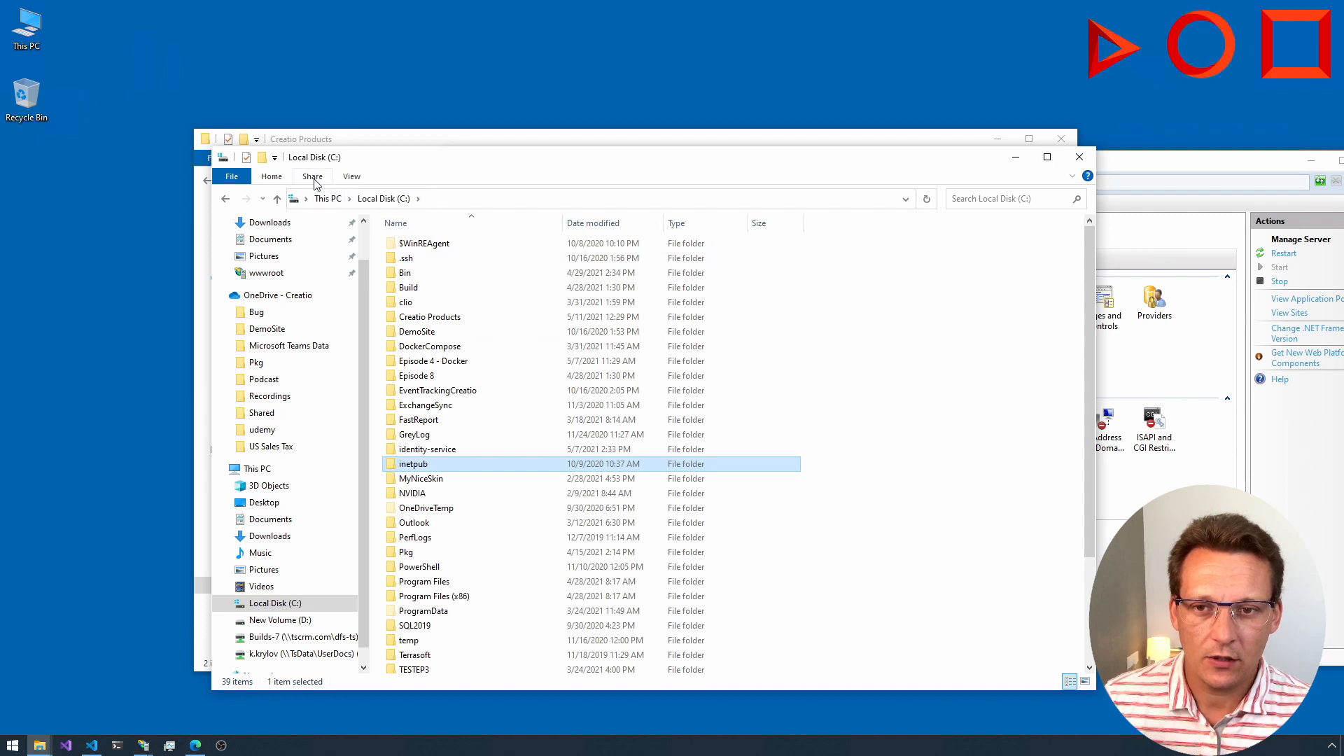
{"action": "key", "text": "ctrl+shift+n"}
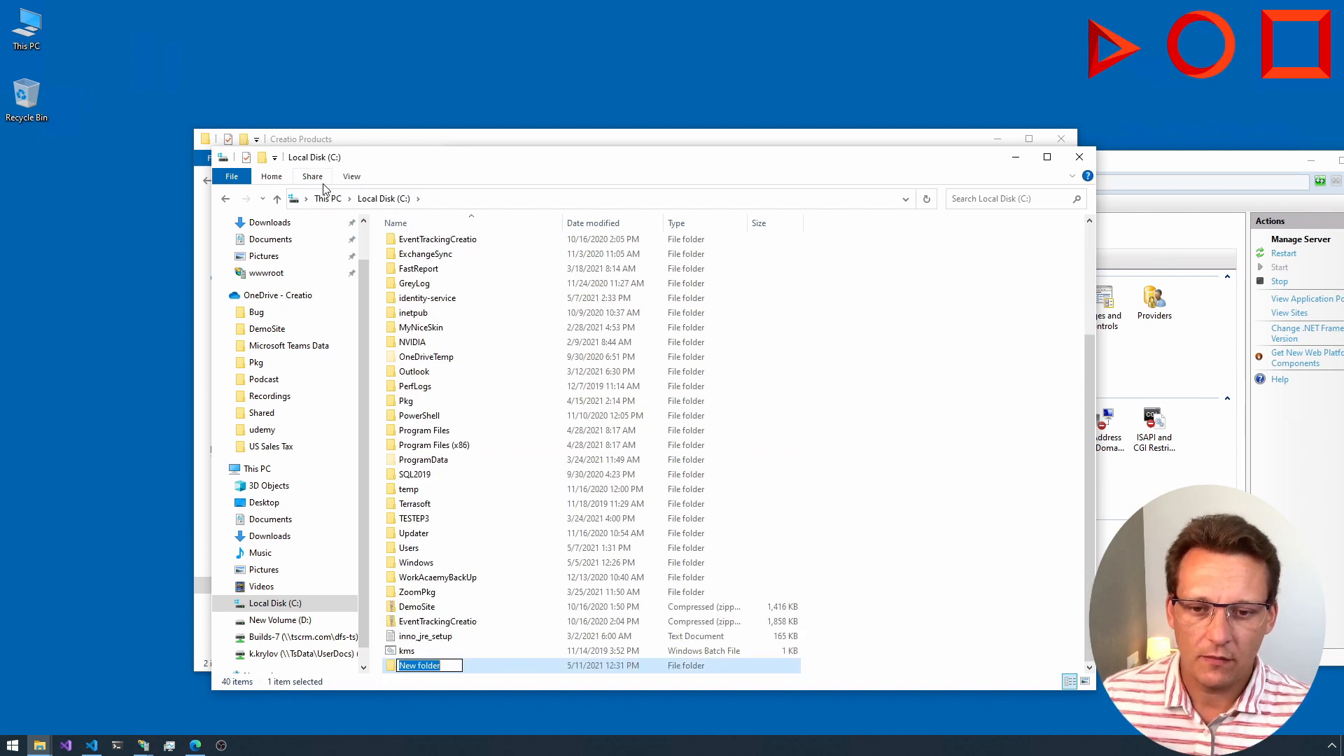
{"action": "type", "text": "Creatio Demom"}
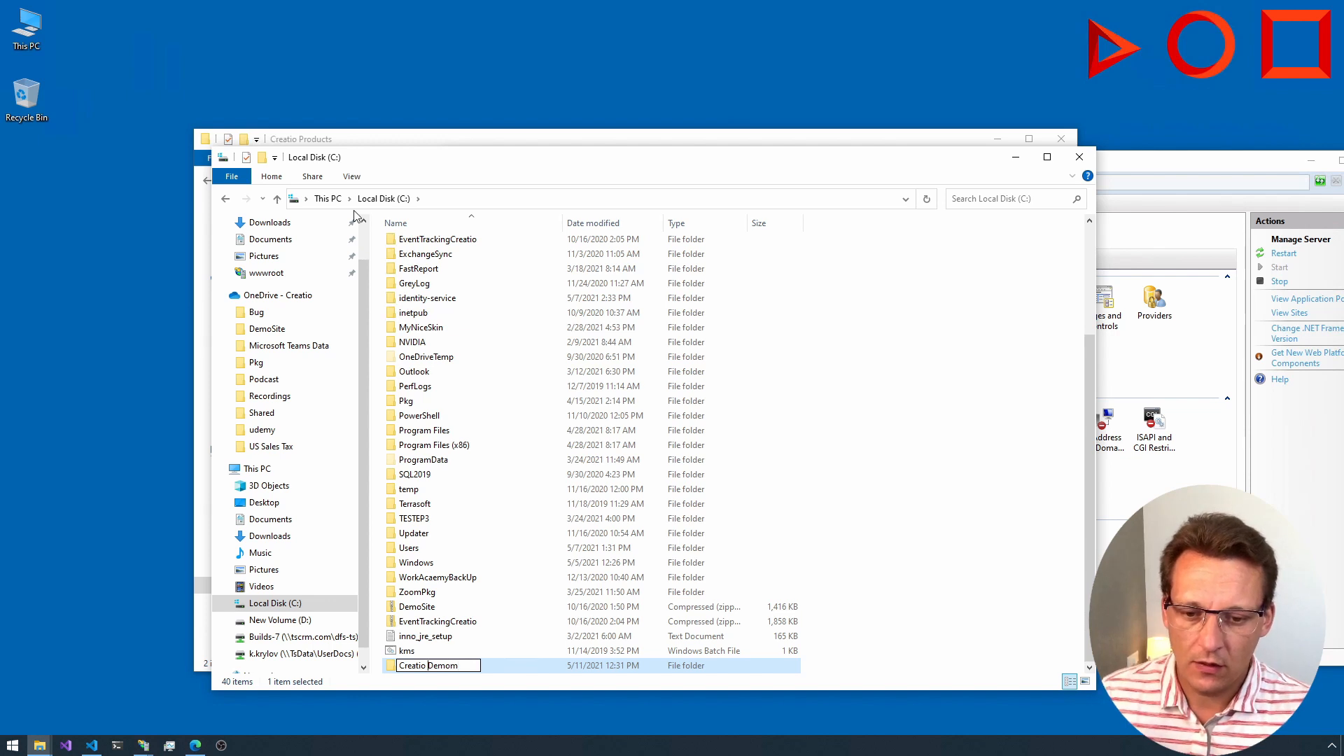
{"action": "key", "text": "BackSpace"}
{"action": "key", "text": "End"}
{"action": "key", "text": "BackSpace"}
{"action": "key", "text": "Return"}
{"action": "key", "text": "Return"}
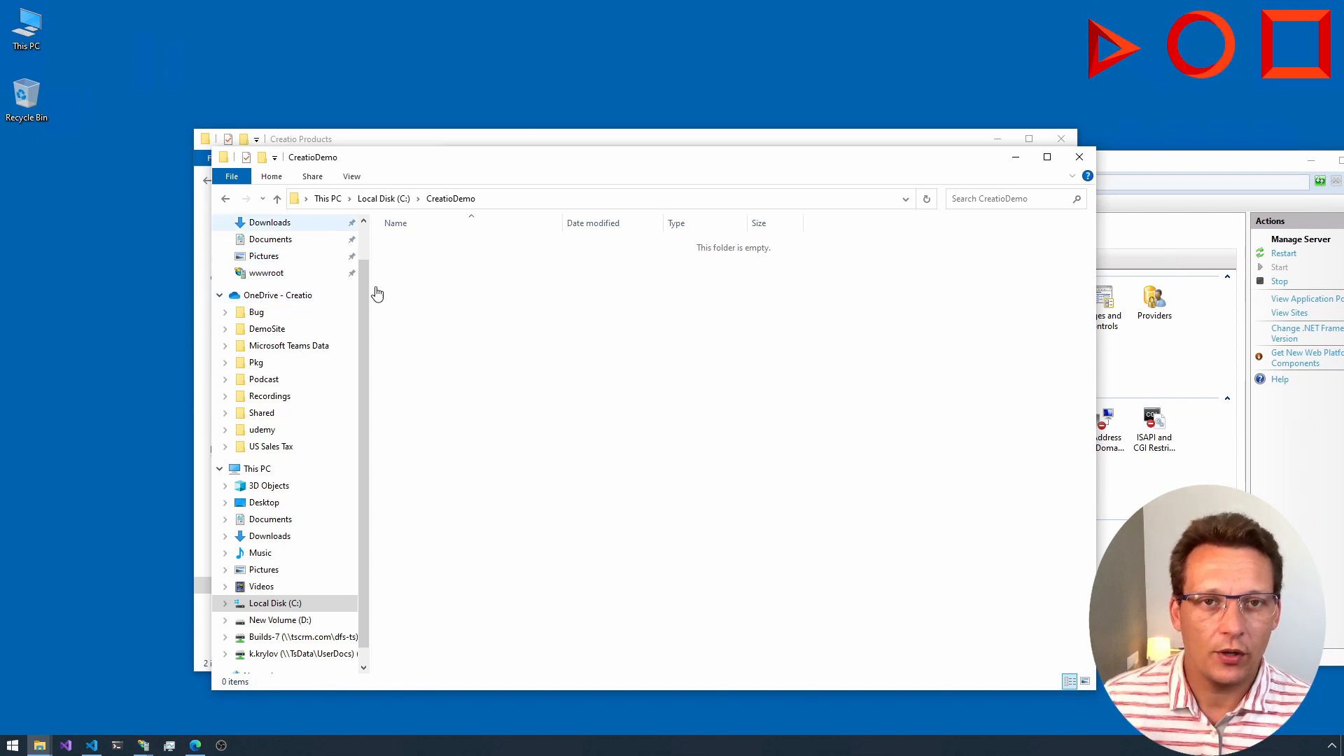
Step: Return to Local Disk (C:) and open the CreatioDemo folder's security permissions for editing
{"action": "left_click", "coordinate": [225, 198]}
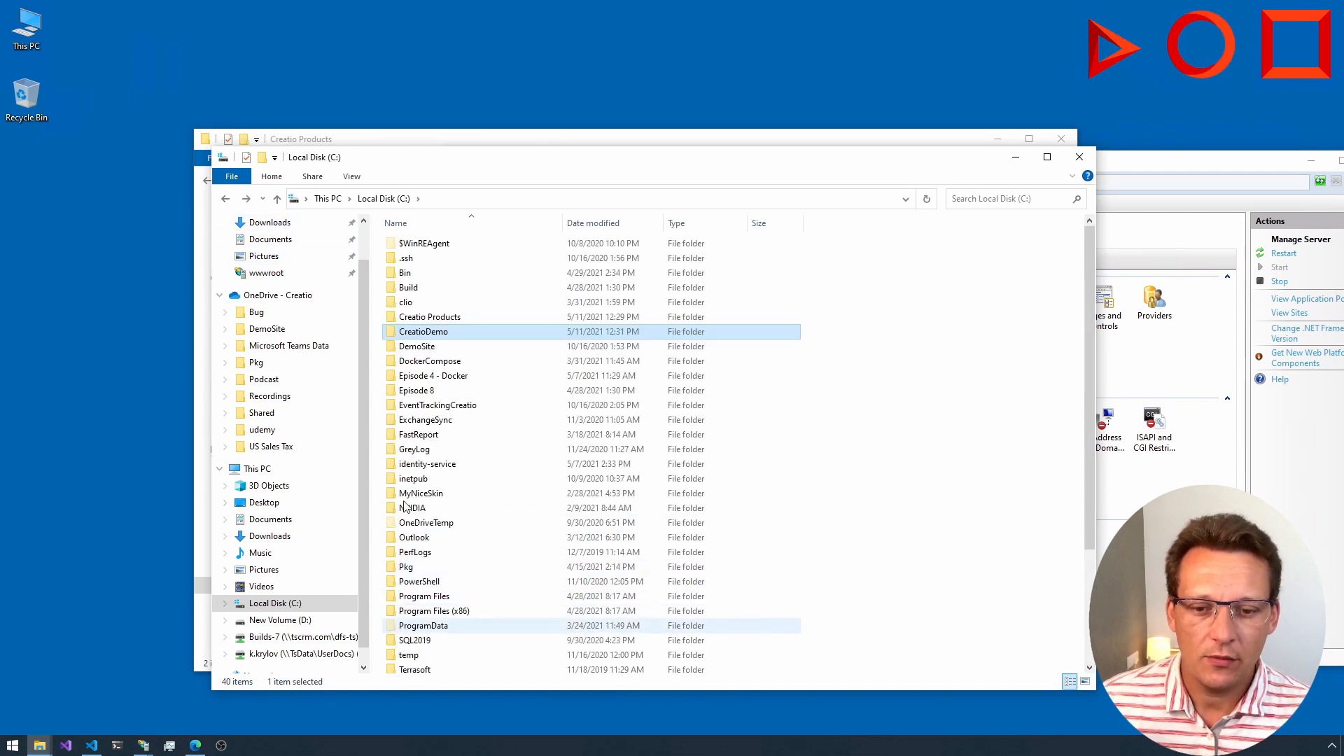
{"action": "right_click", "coordinate": [419, 332]}
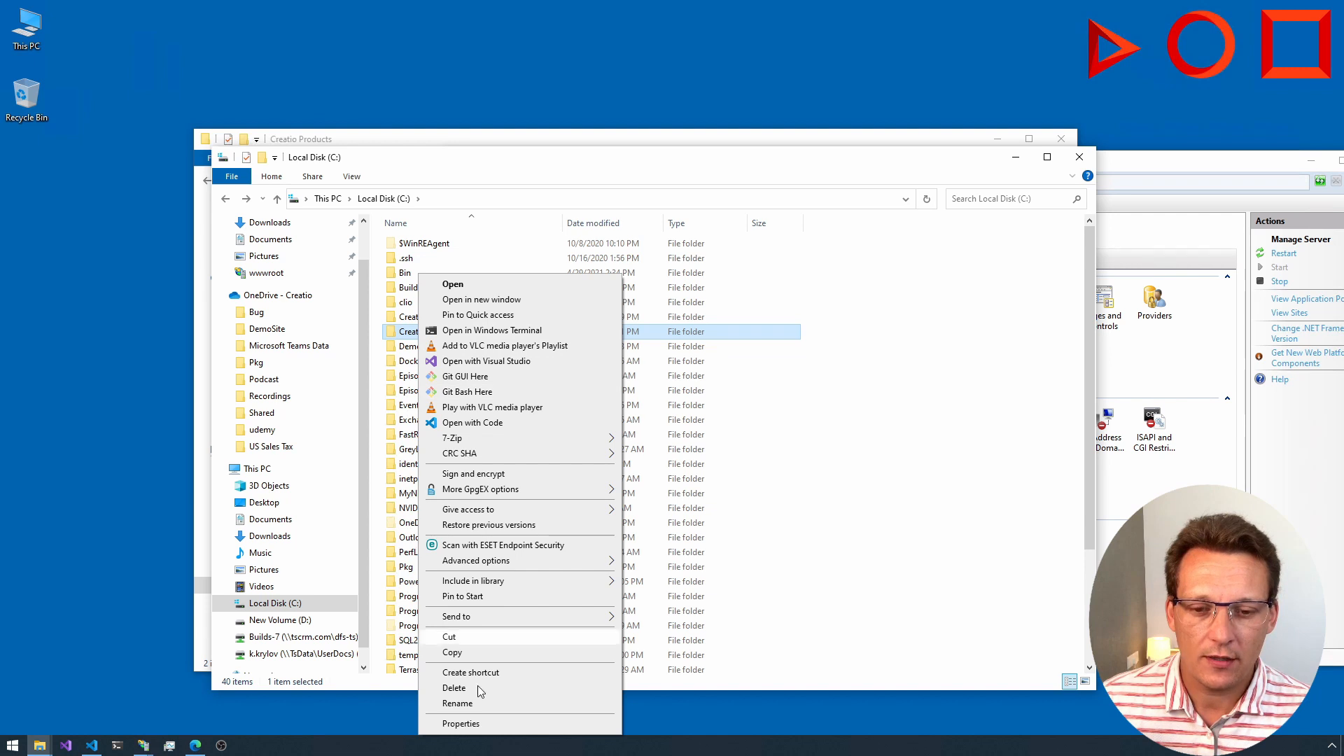
{"action": "left_click", "coordinate": [462, 724]}
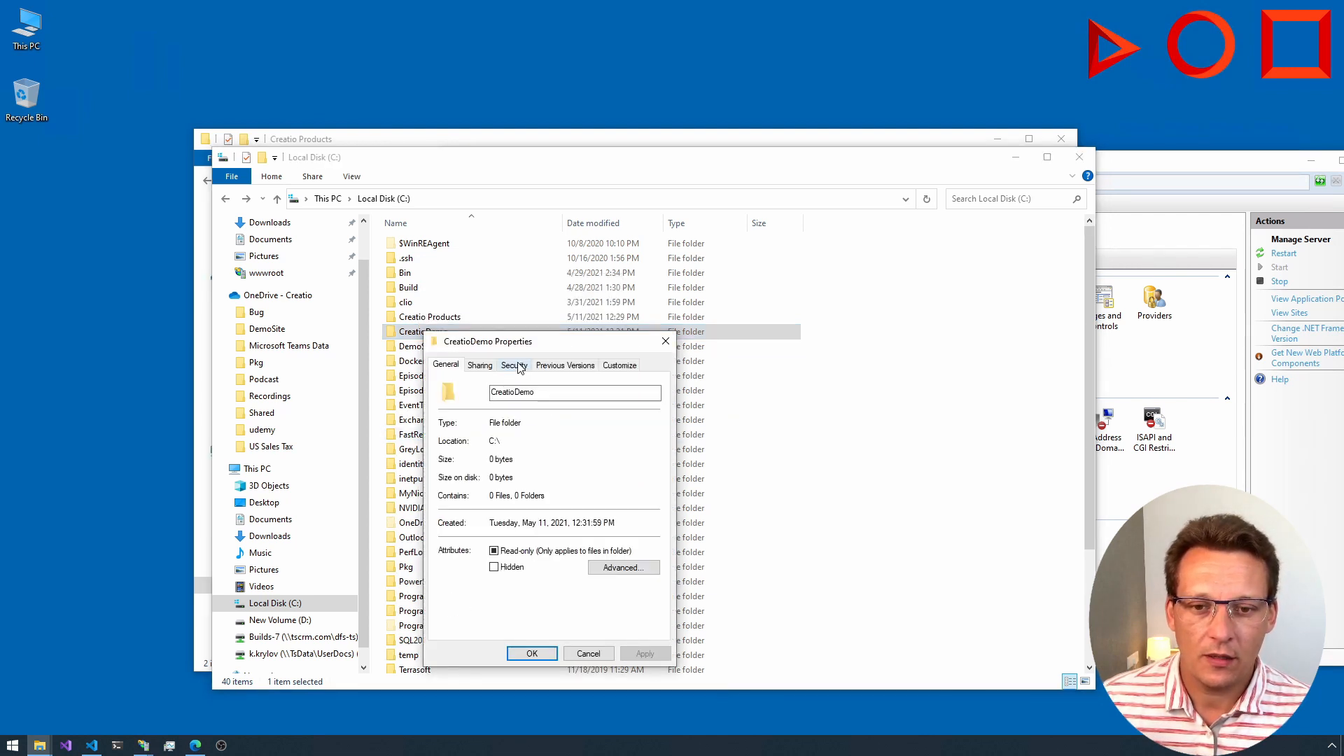
{"action": "left_click", "coordinate": [516, 365]}
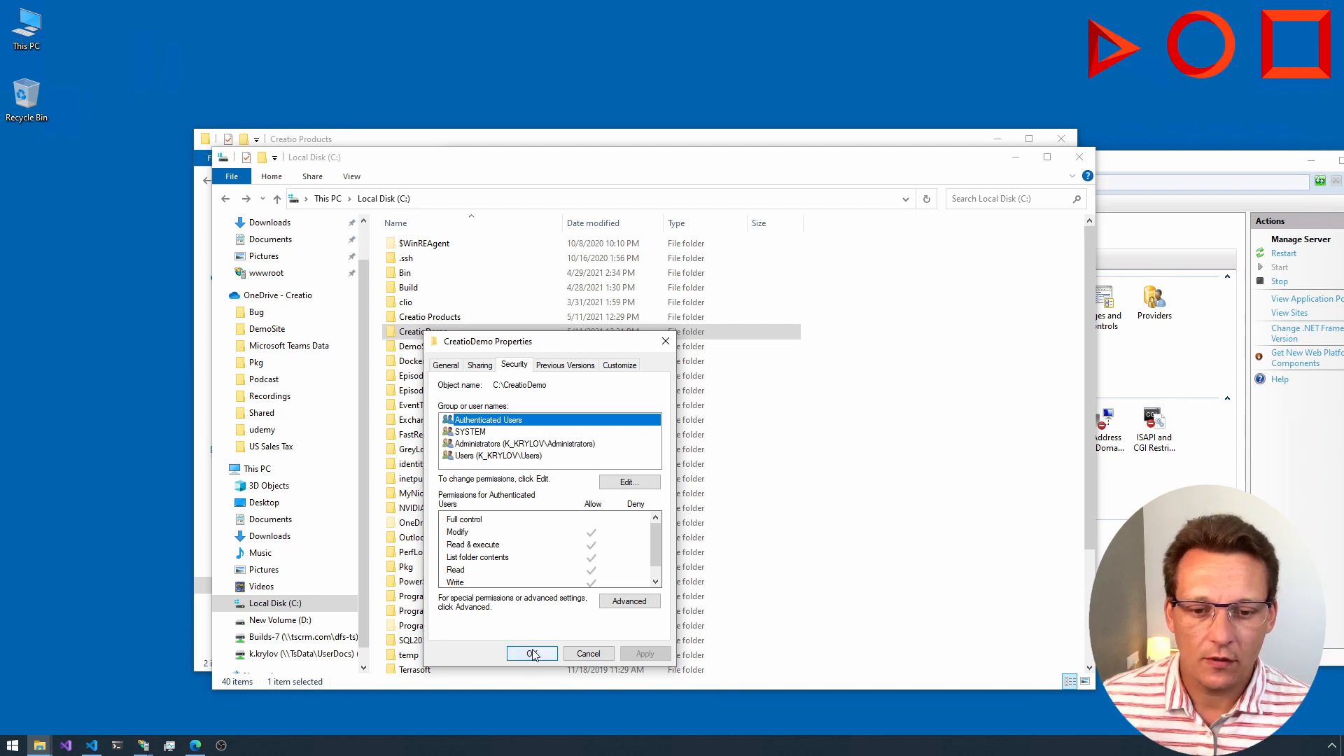
{"action": "left_click", "coordinate": [625, 484]}
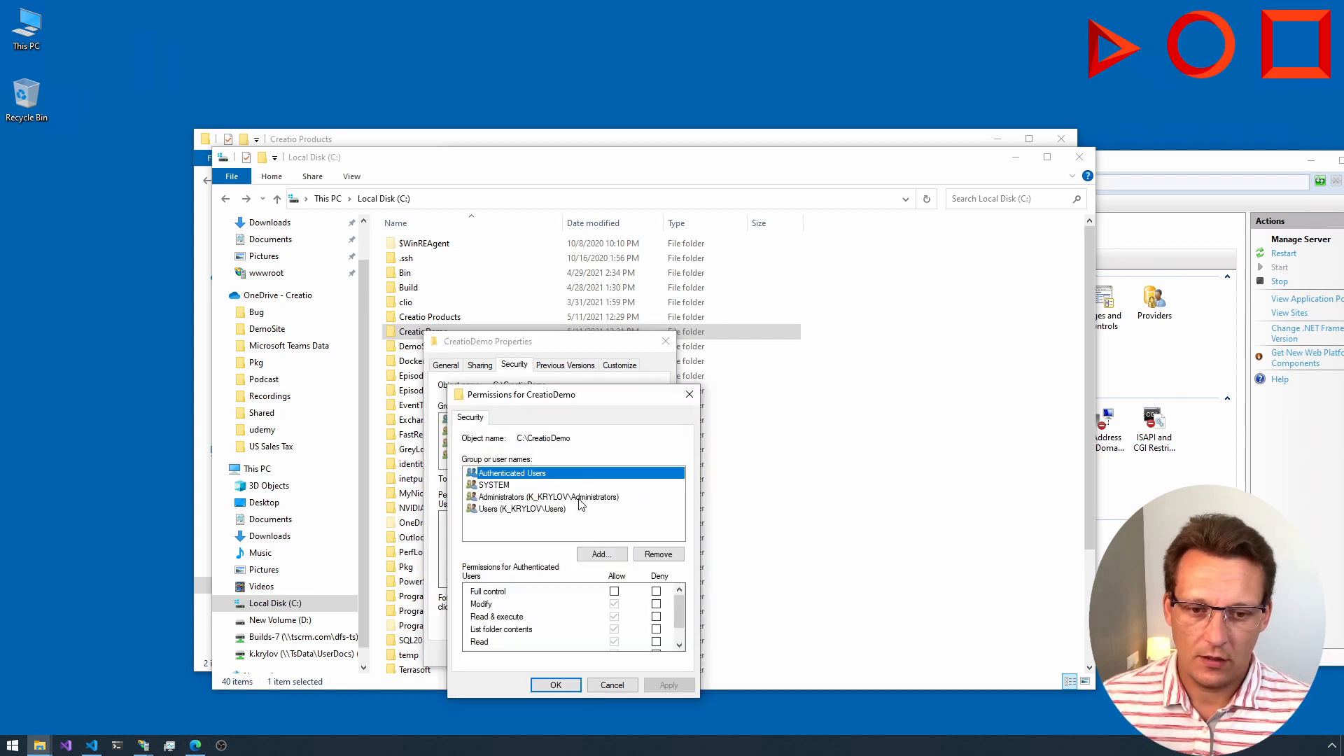
Step: Try to add the IIS_ISUSR account from the tscrm.com domain to the CreatioDemo folder's permissions
{"action": "left_click", "coordinate": [602, 555]}
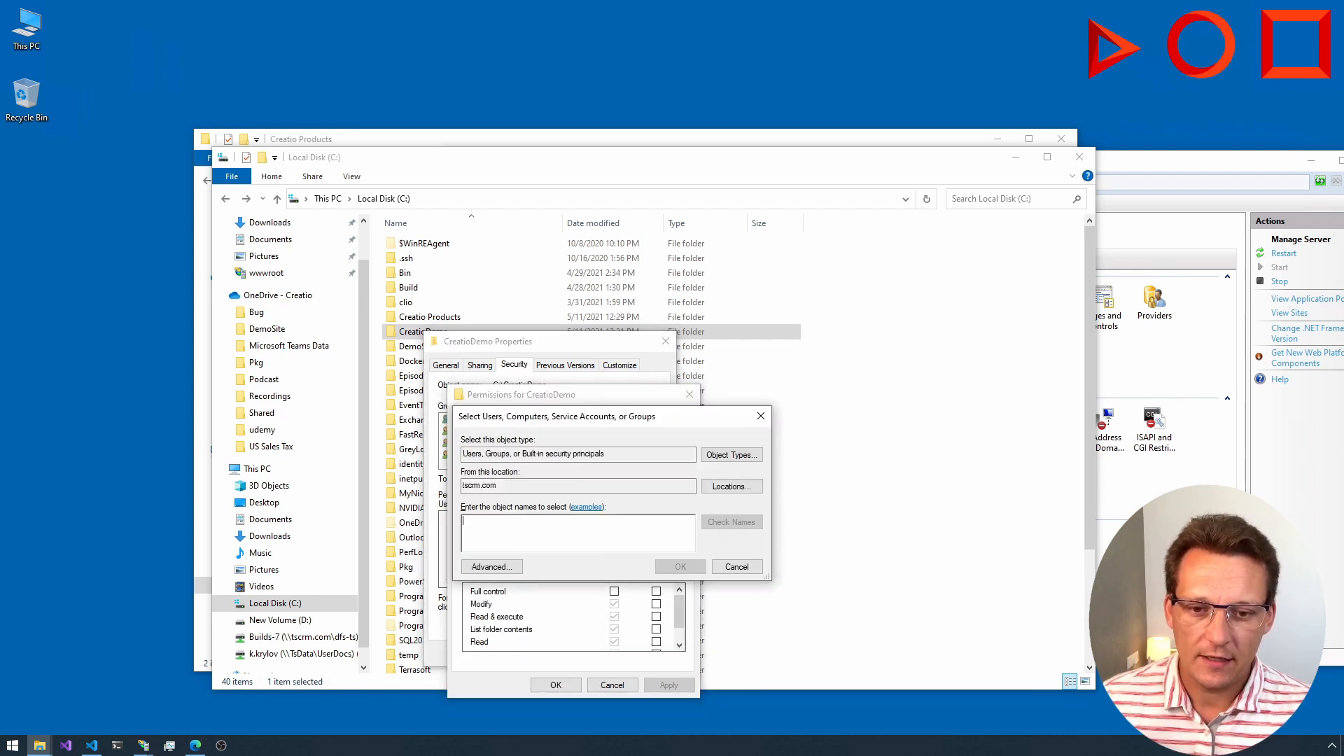
{"action": "type", "text": "IIS"}
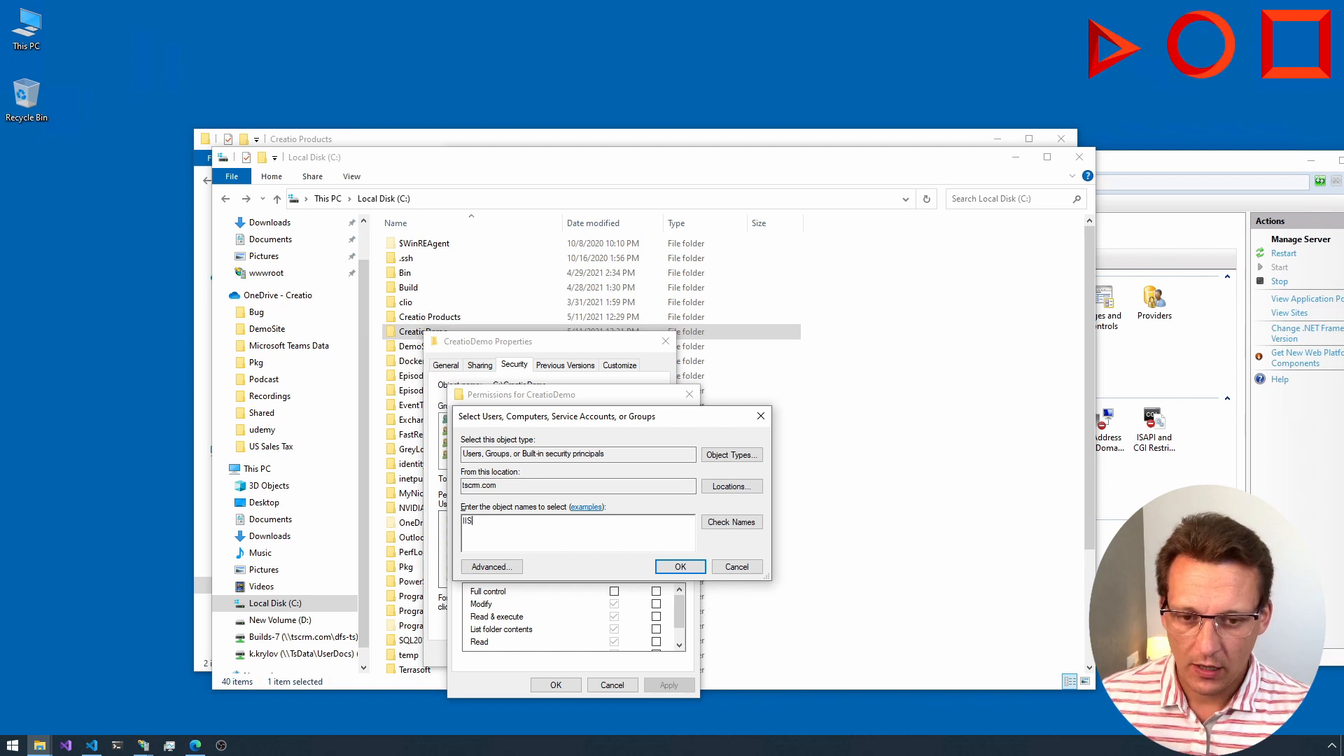
{"action": "type", "text": "_ISU"}
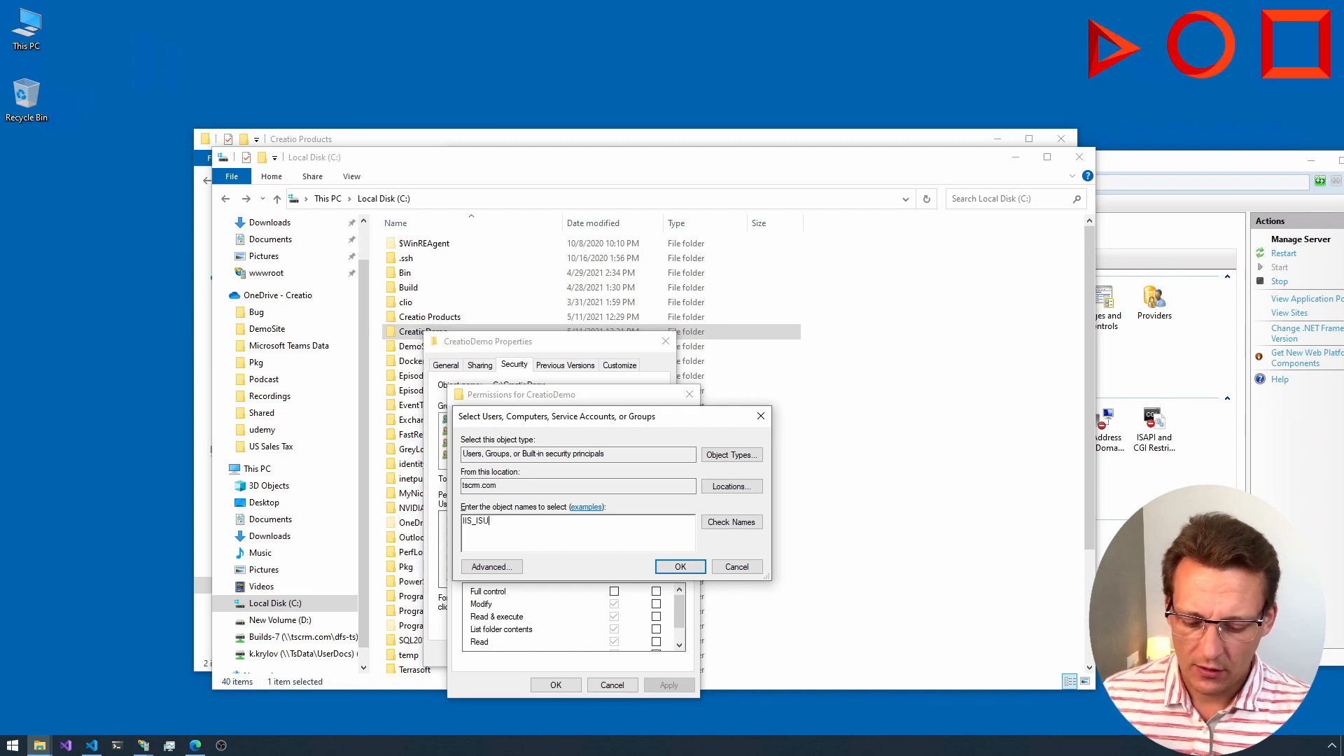
{"action": "type", "text": "SR"}
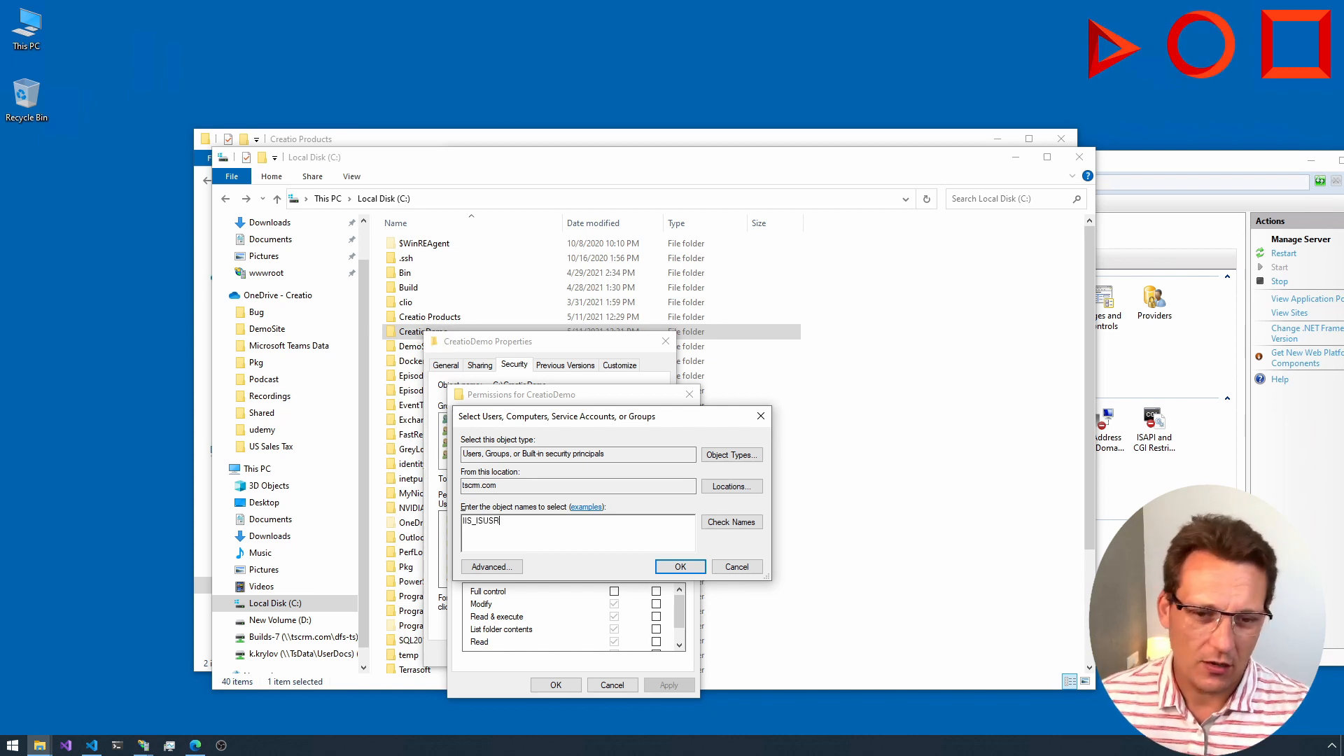
{"action": "left_click", "coordinate": [724, 524]}
{"action": "key", "text": "Return"}
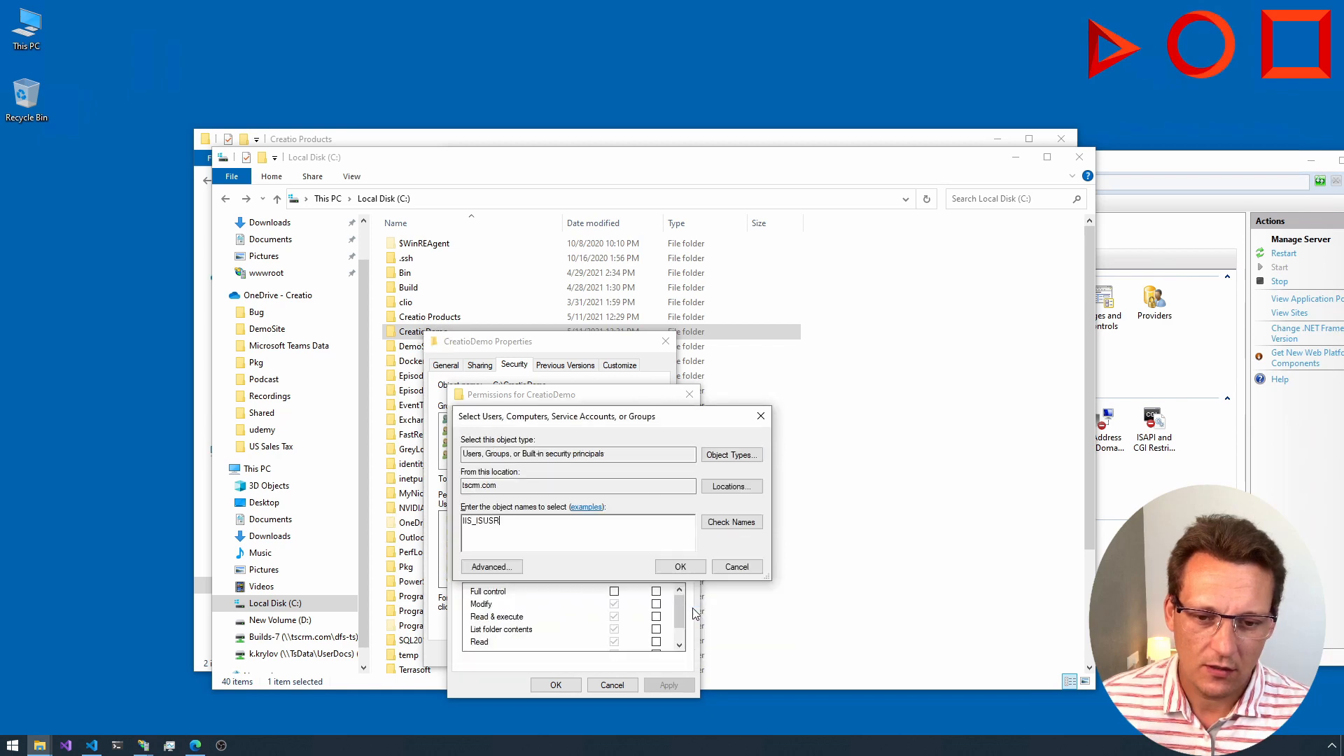
{"action": "left_click", "coordinate": [683, 568]}
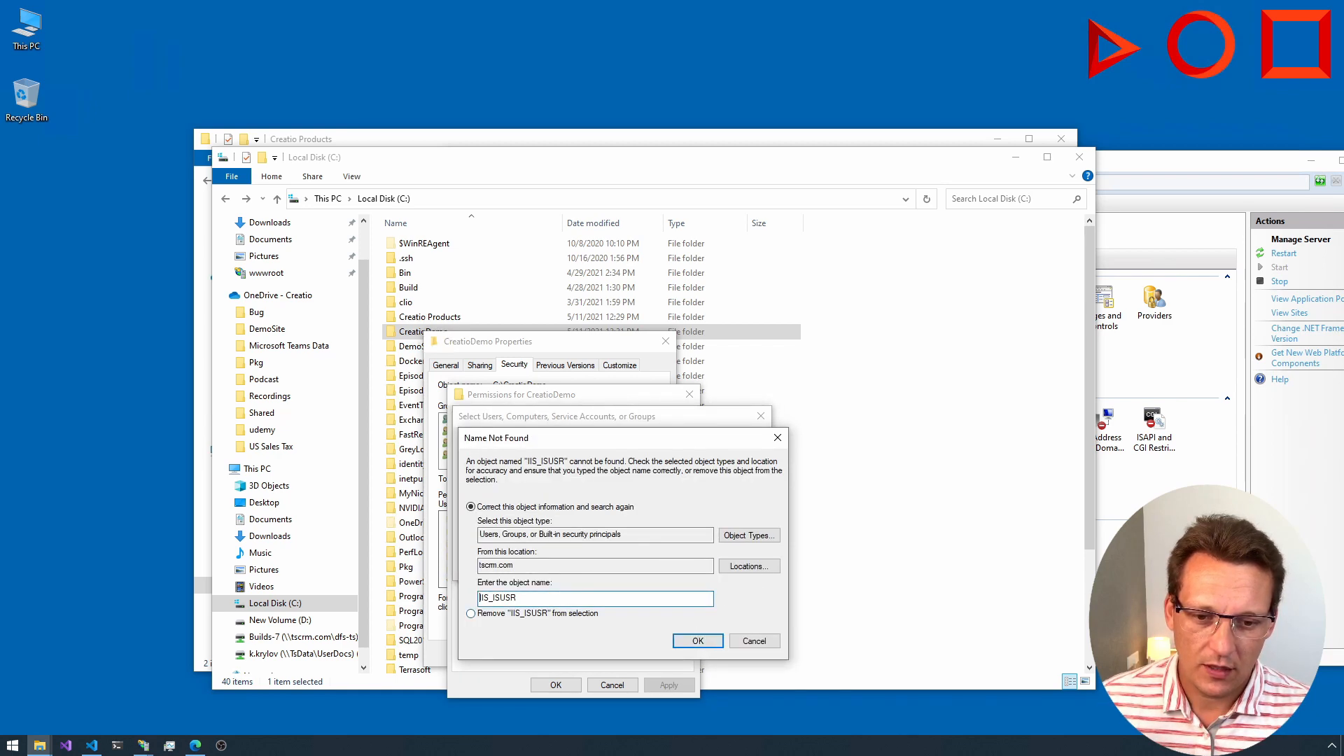
Step: Correct the object name to IIS_IUSR and search the domain again
{"action": "left_click", "coordinate": [495, 597]}
{"action": "type", "text": "U"}
{"action": "key", "text": "shift+End"}
{"action": "key", "text": "Delete"}
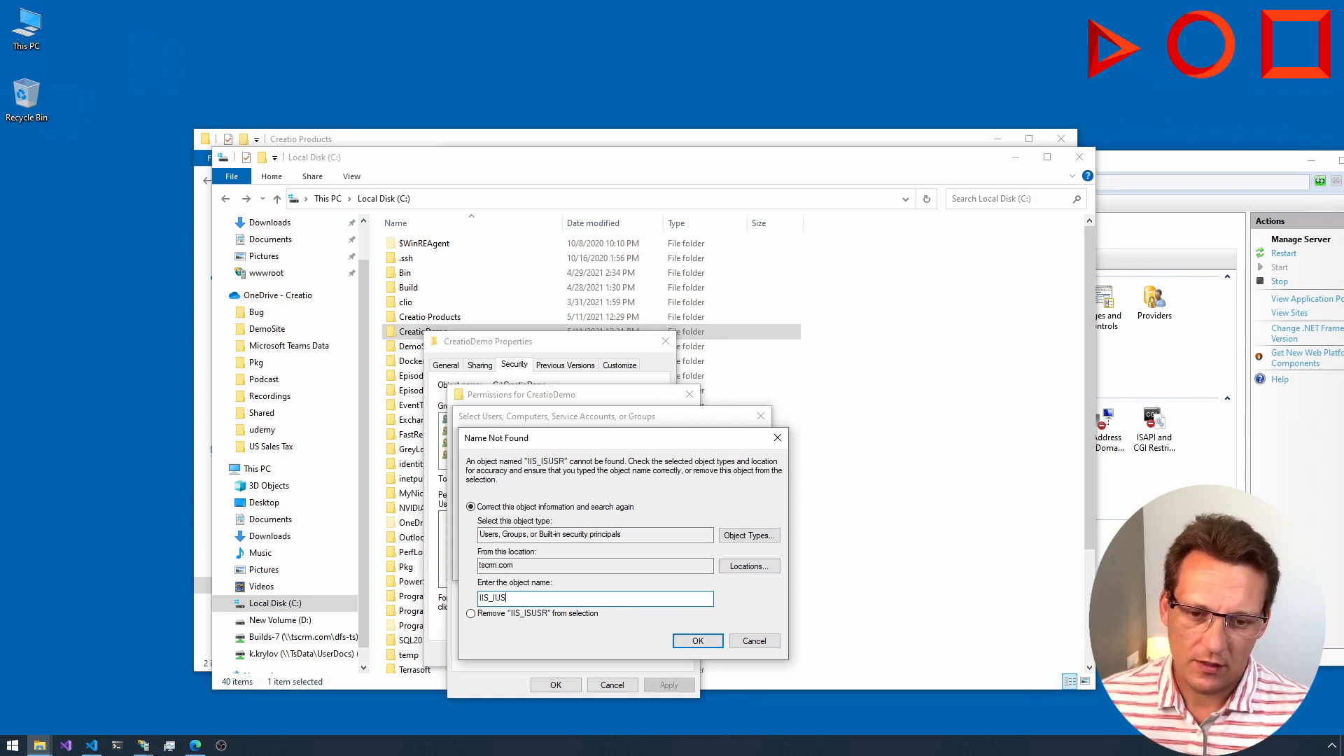
{"action": "type", "text": "R"}
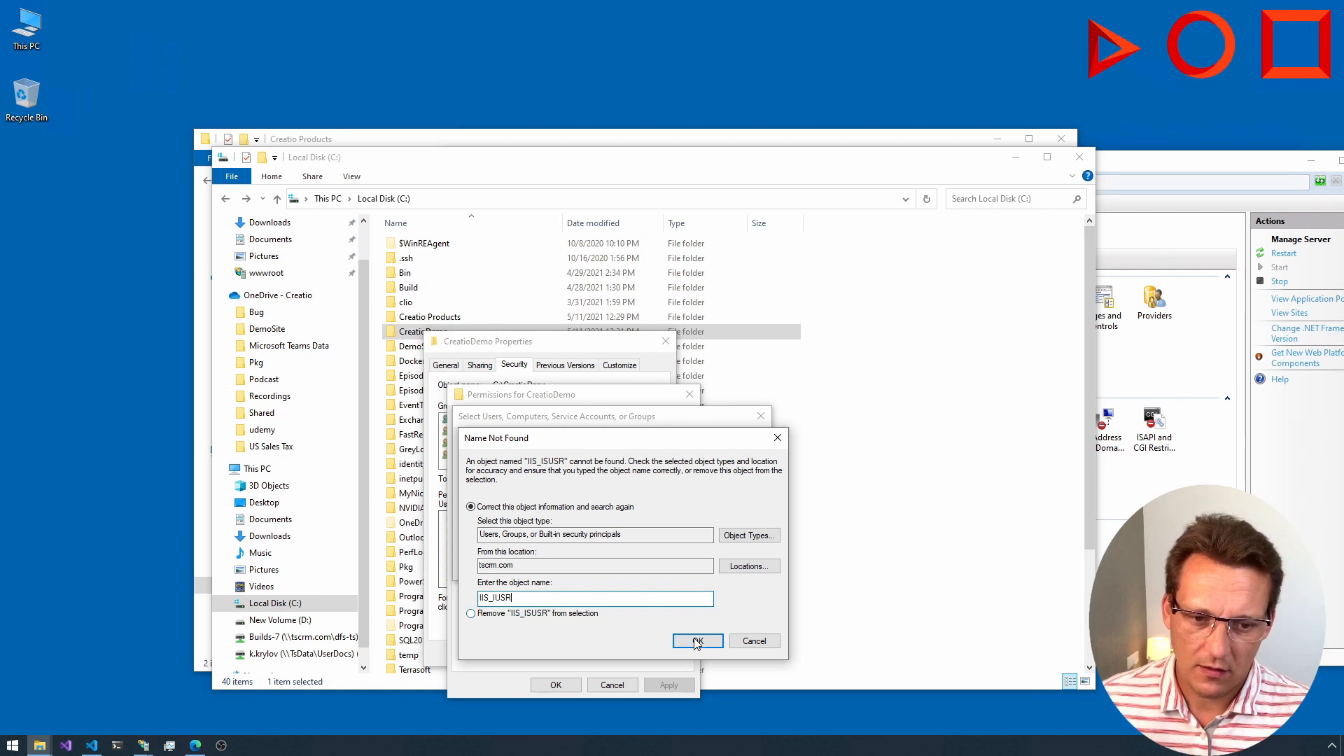
{"action": "left_click", "coordinate": [698, 640]}
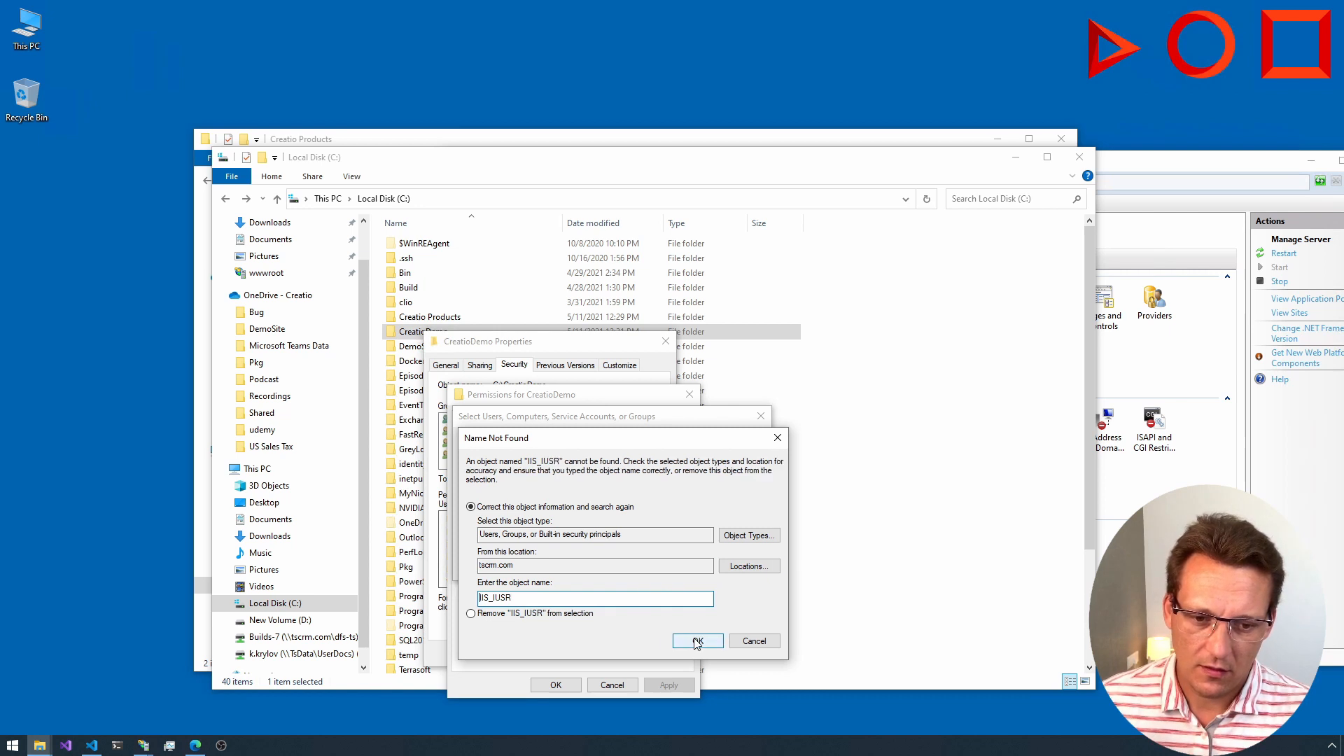
Step: Set the search location to the local computer instead of the domain, keeping all object types included
{"action": "left_click", "coordinate": [727, 568]}
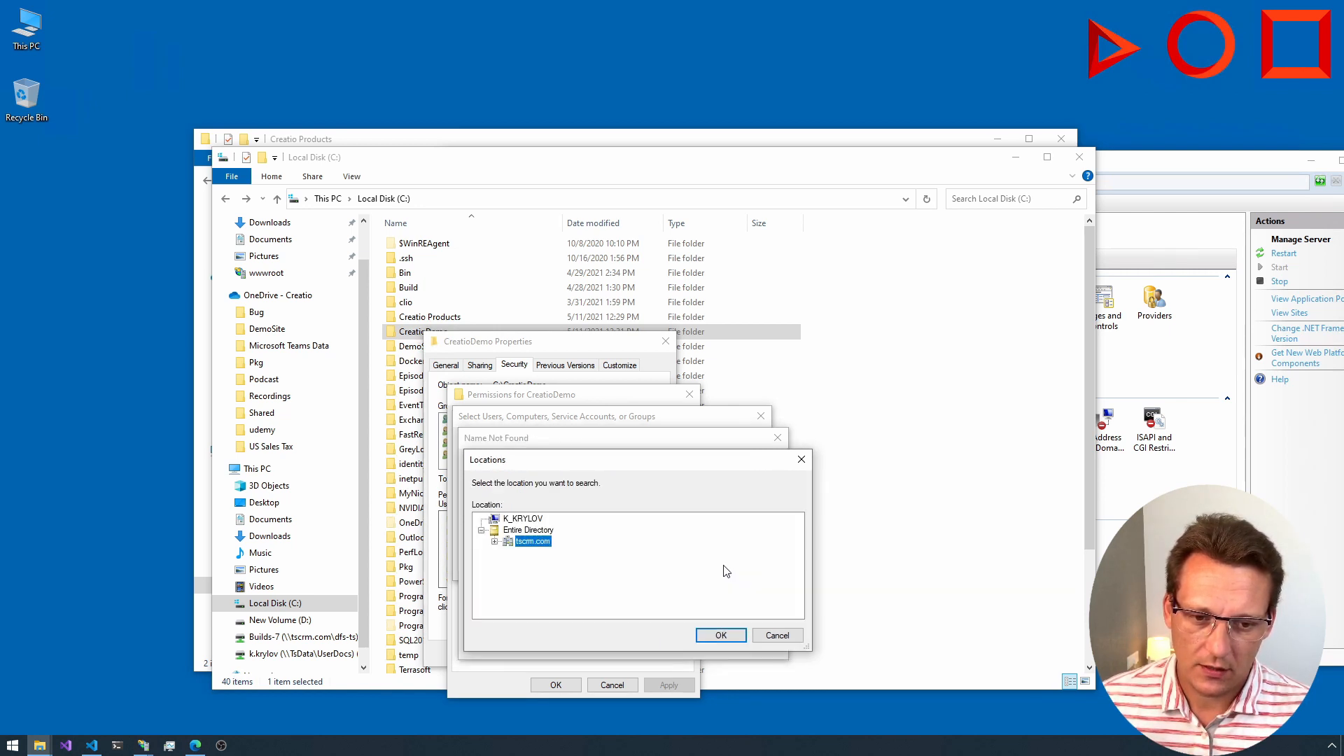
{"action": "left_click", "coordinate": [495, 542]}
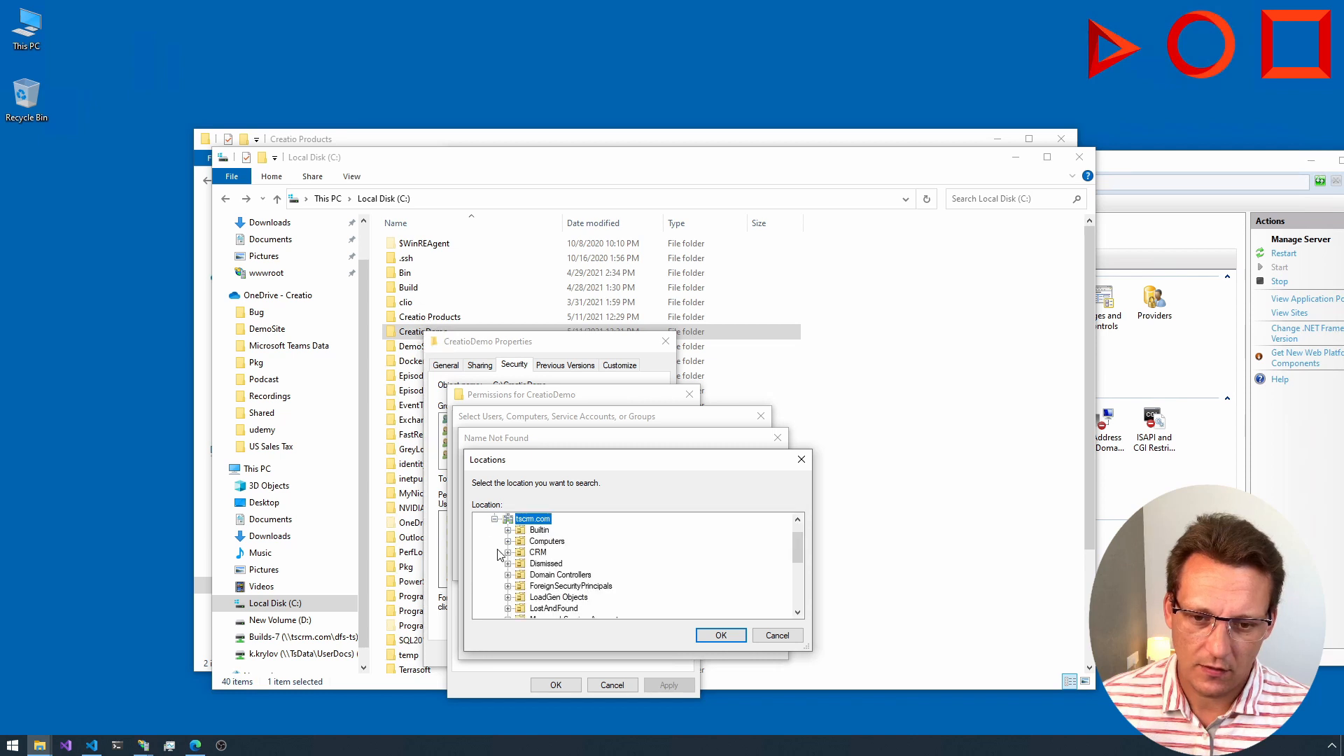
{"action": "left_click", "coordinate": [495, 518]}
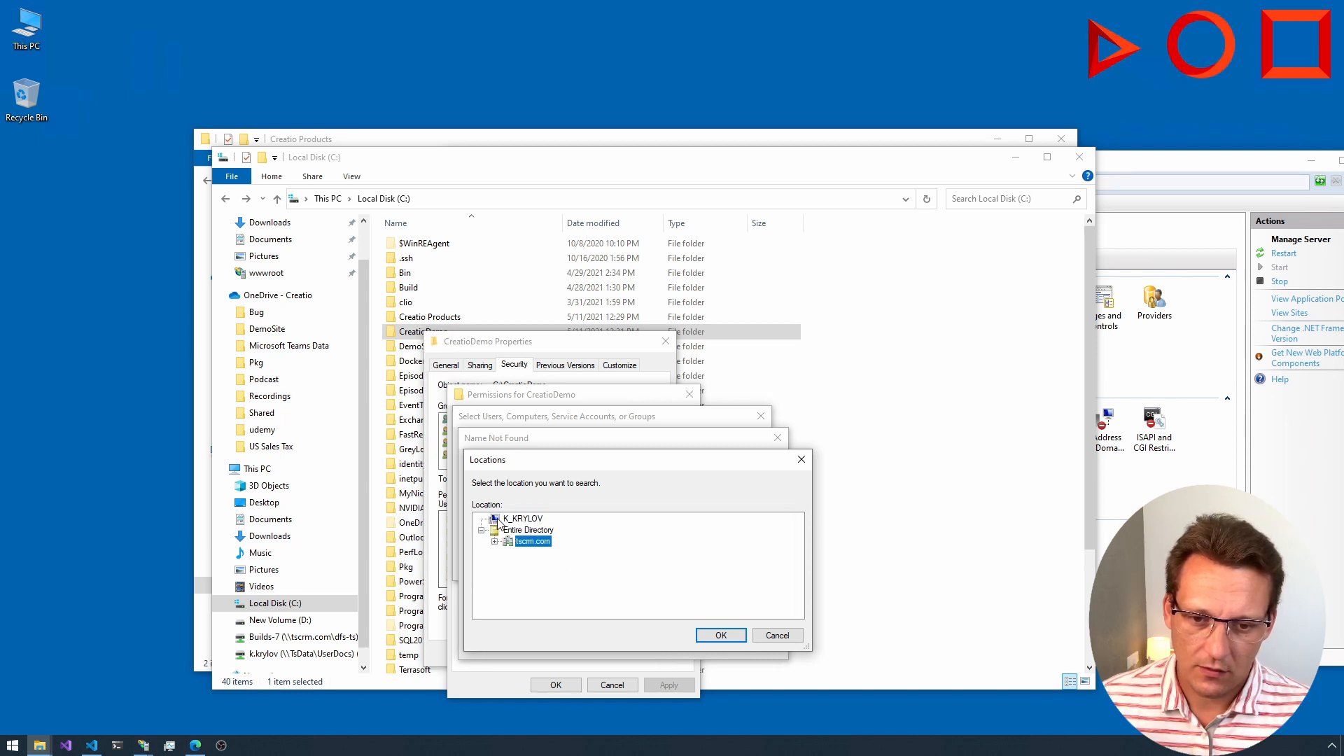
{"action": "left_click", "coordinate": [509, 518]}
{"action": "left_click", "coordinate": [721, 635]}
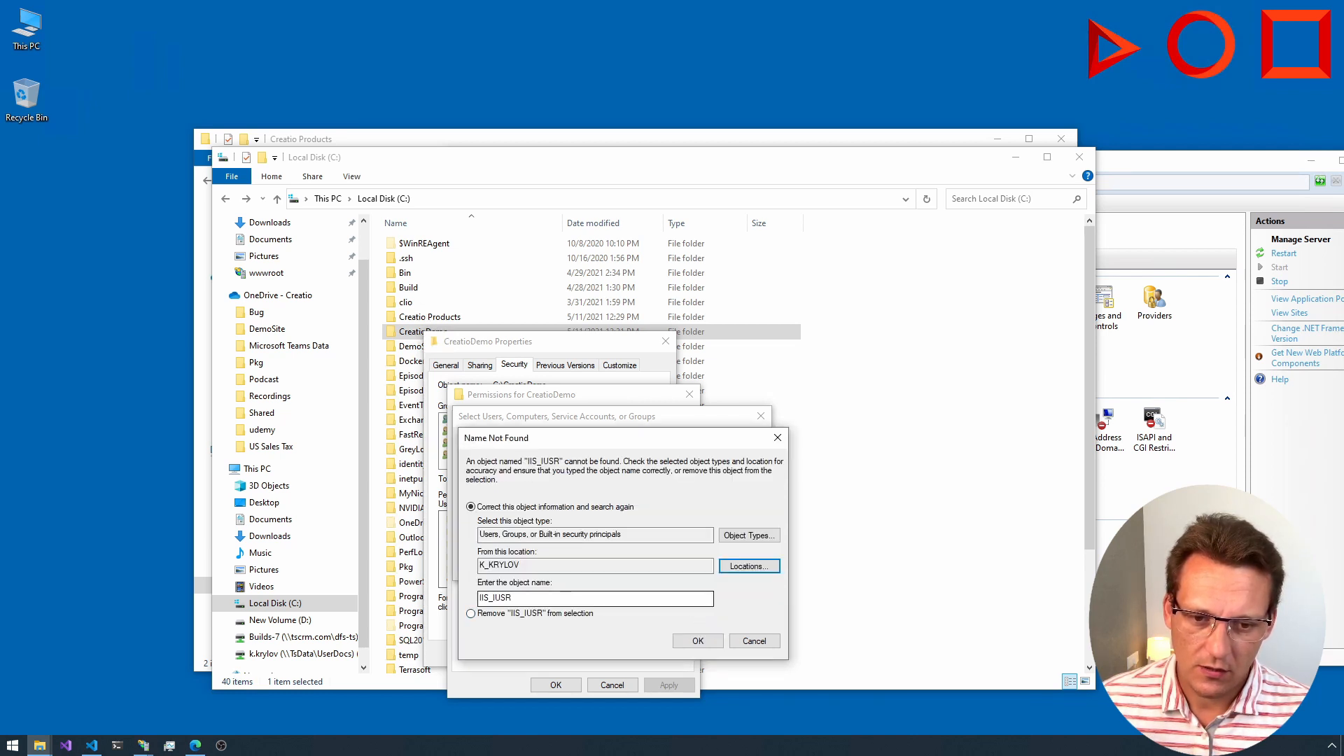
{"action": "left_click", "coordinate": [748, 536]}
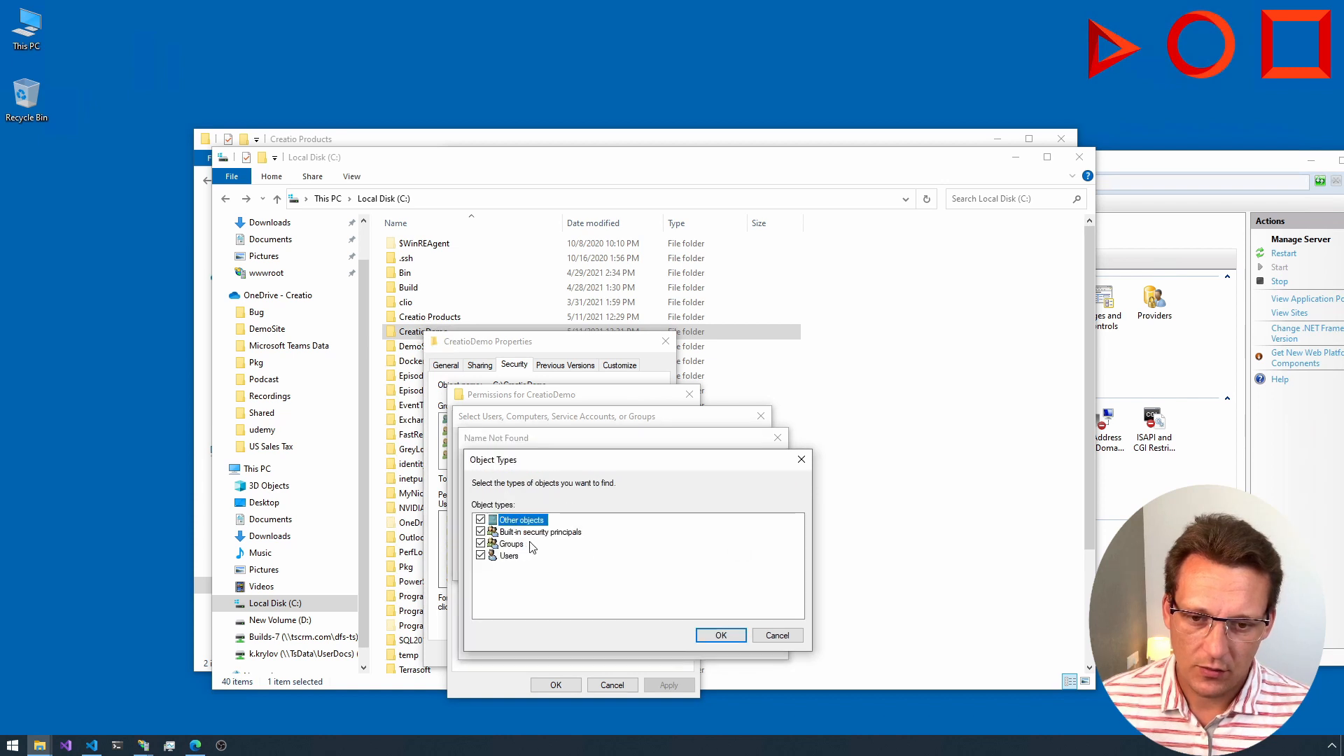
{"action": "left_click", "coordinate": [724, 635]}
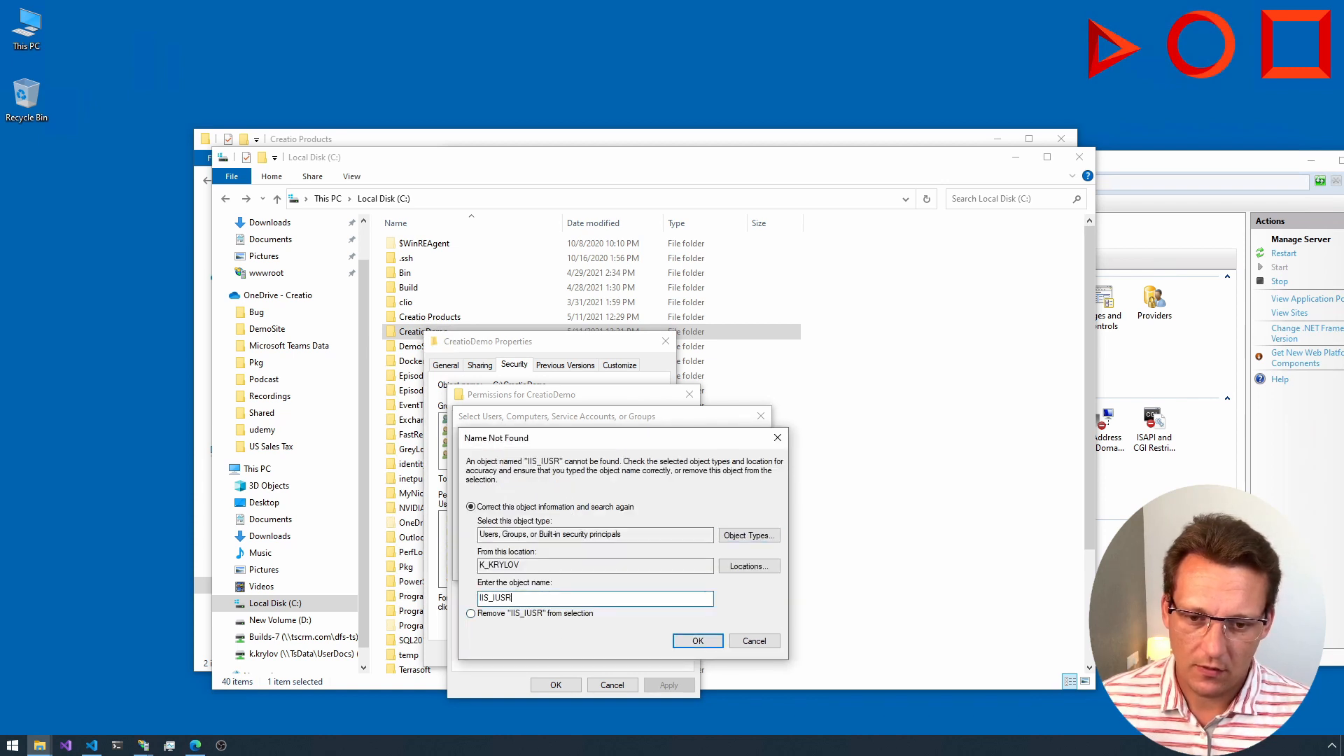
Step: Try the partial object name IIS_, then cancel the name correction and clear the object names
{"action": "key", "text": "BackSpace"}
{"action": "key", "text": "BackSpace"}
{"action": "key", "text": "BackSpace"}
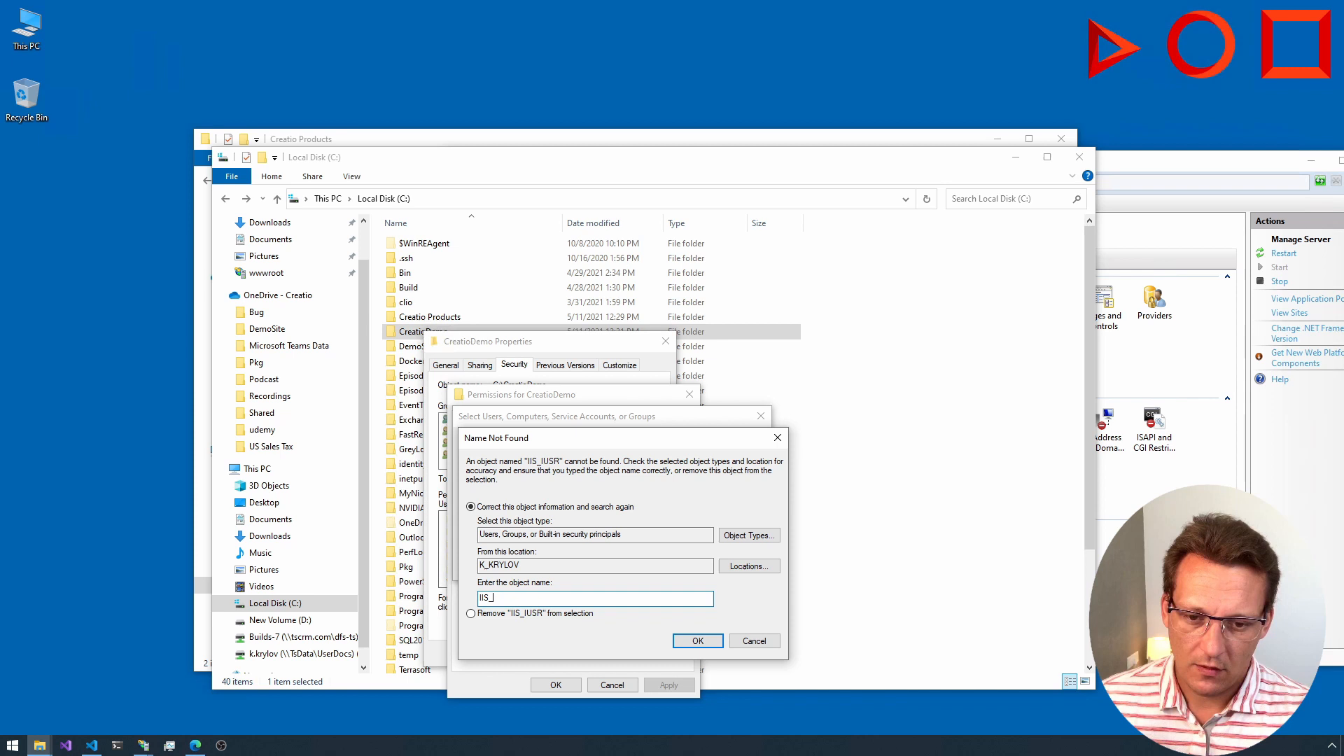
{"action": "left_click", "coordinate": [695, 644]}
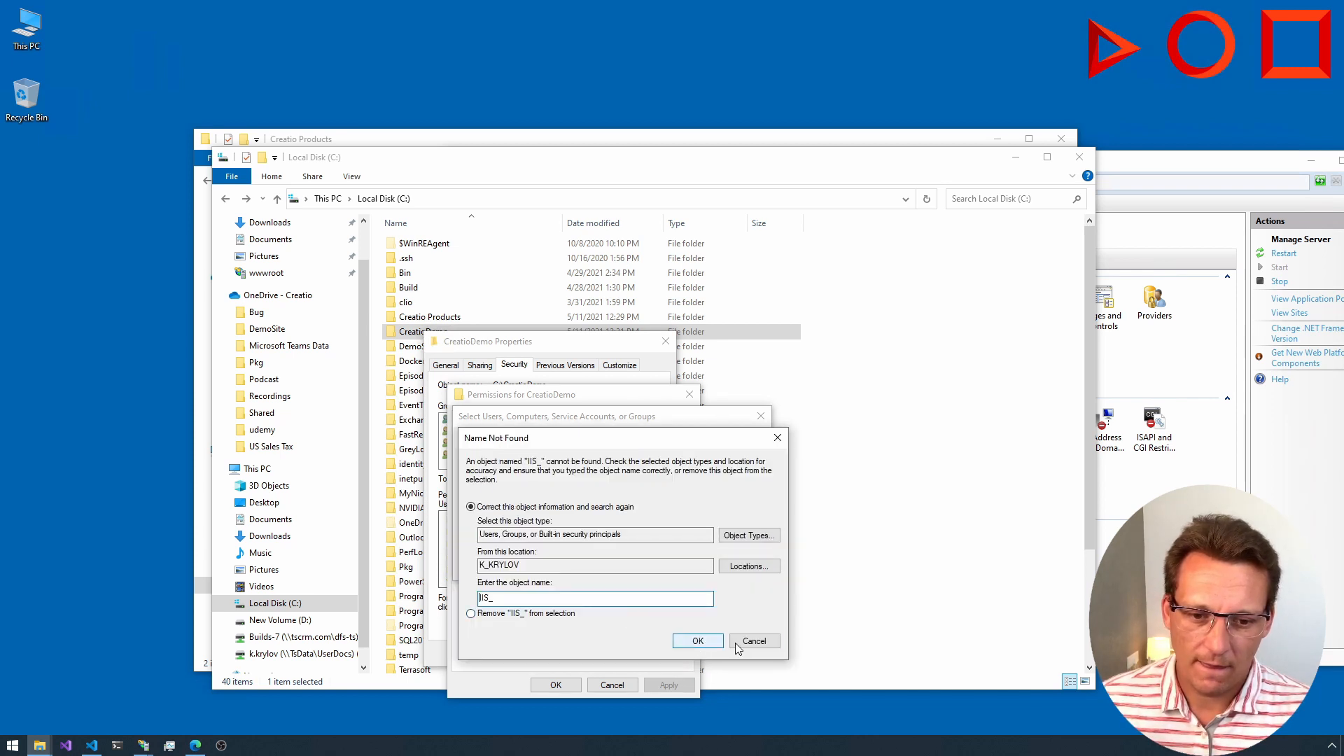
{"action": "left_click", "coordinate": [737, 645]}
{"action": "key", "text": "ctrl+a"}
{"action": "key", "text": "BackSpace"}
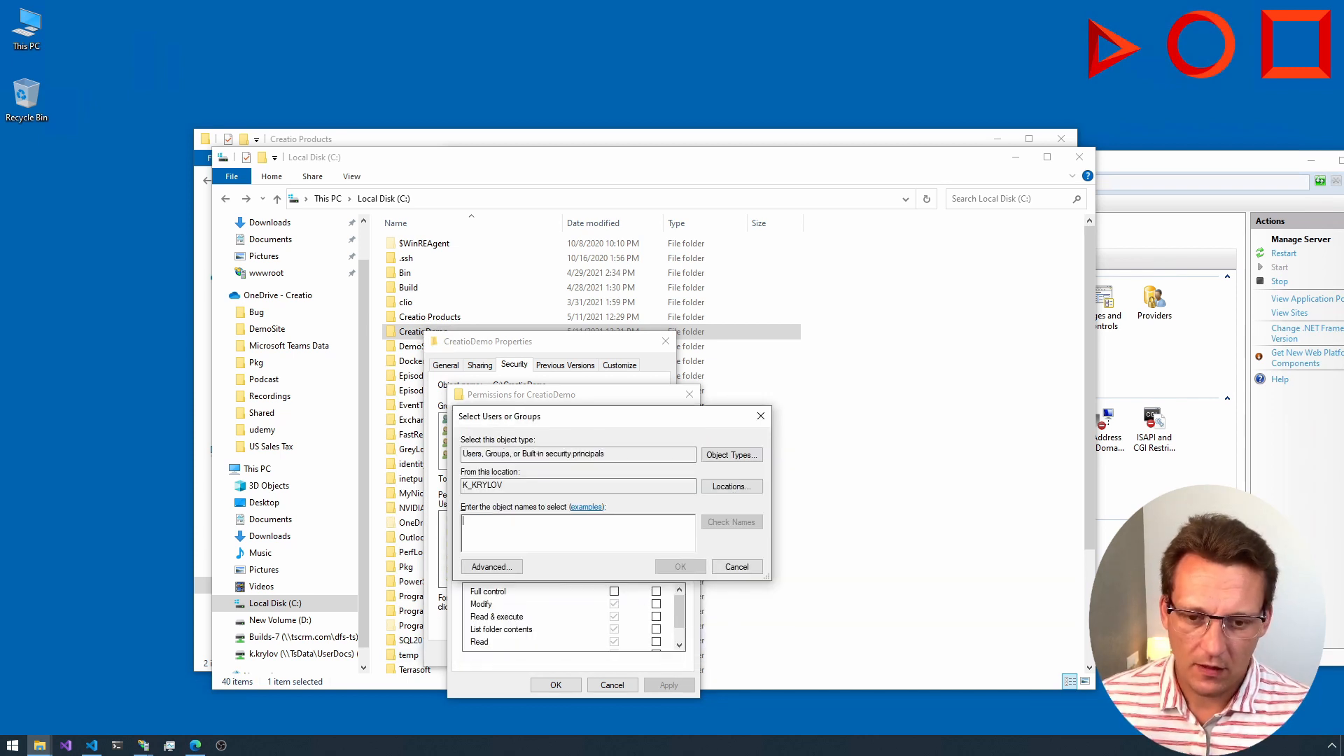
Step: Find all local users and groups, pick IUSR, and clear it from the object names
{"action": "left_click", "coordinate": [490, 566]}
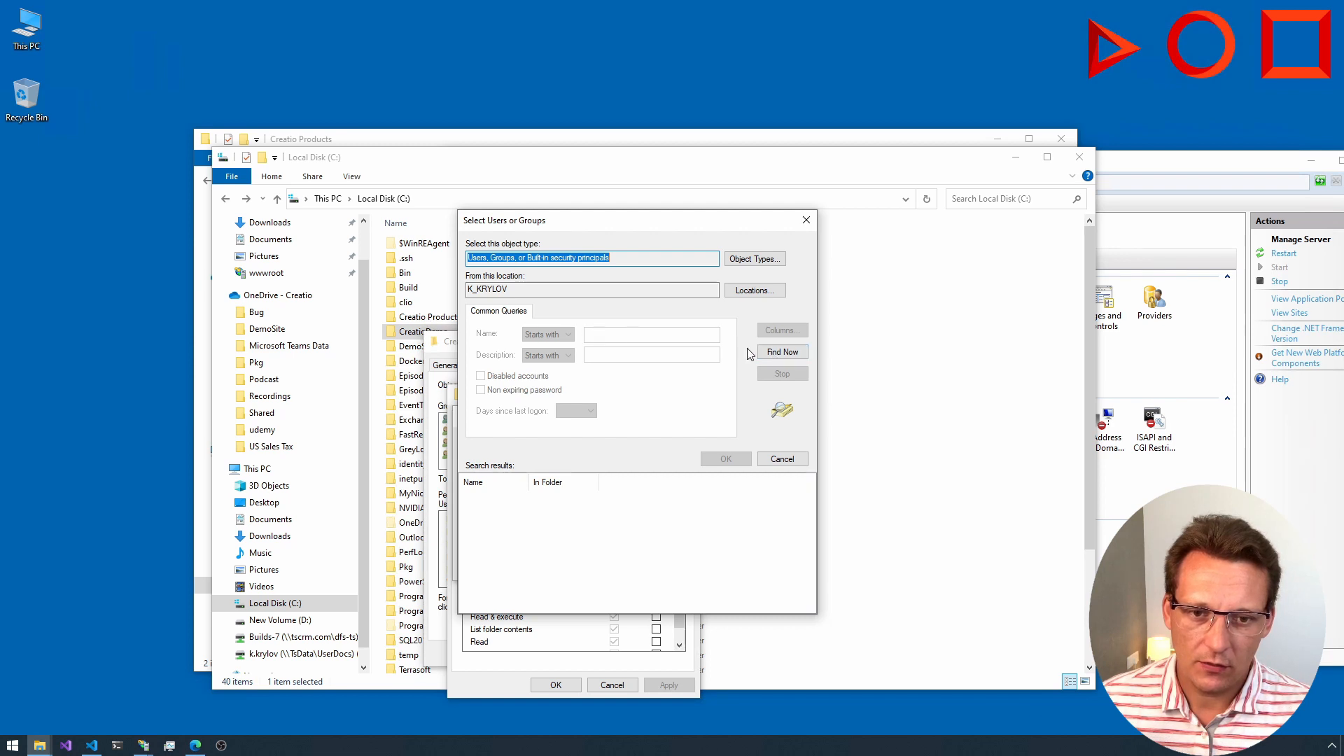
{"action": "left_click", "coordinate": [775, 352]}
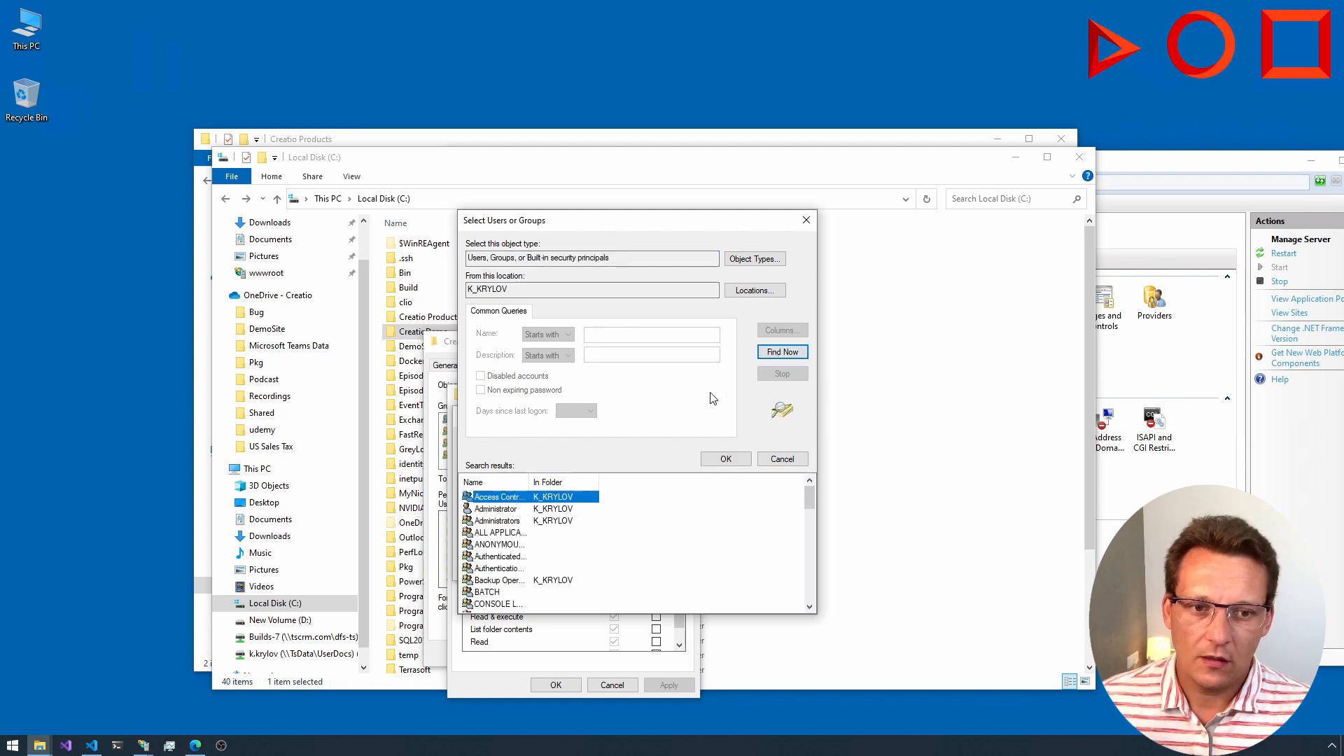
{"action": "left_click", "coordinate": [491, 523]}
{"action": "scroll", "coordinate": [491, 525], "scroll_direction": "down", "scroll_amount": 7}
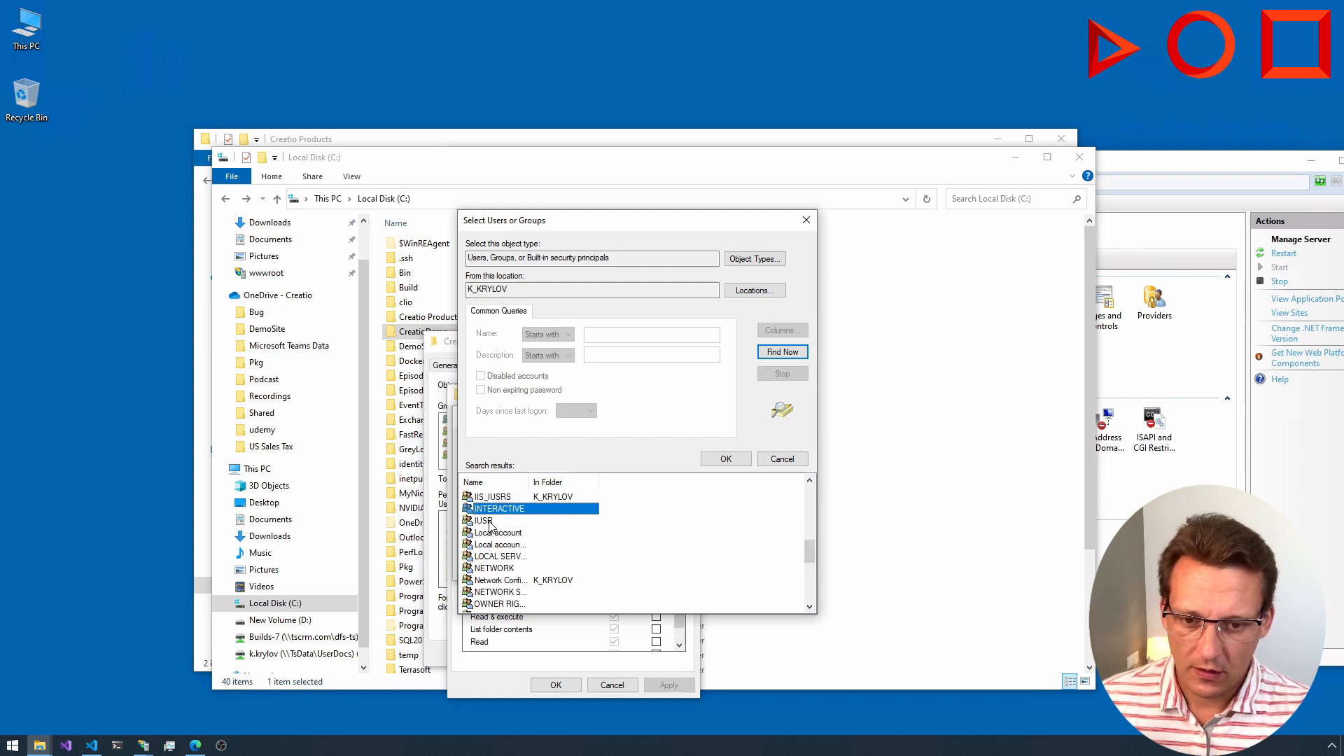
{"action": "left_click", "coordinate": [491, 522]}
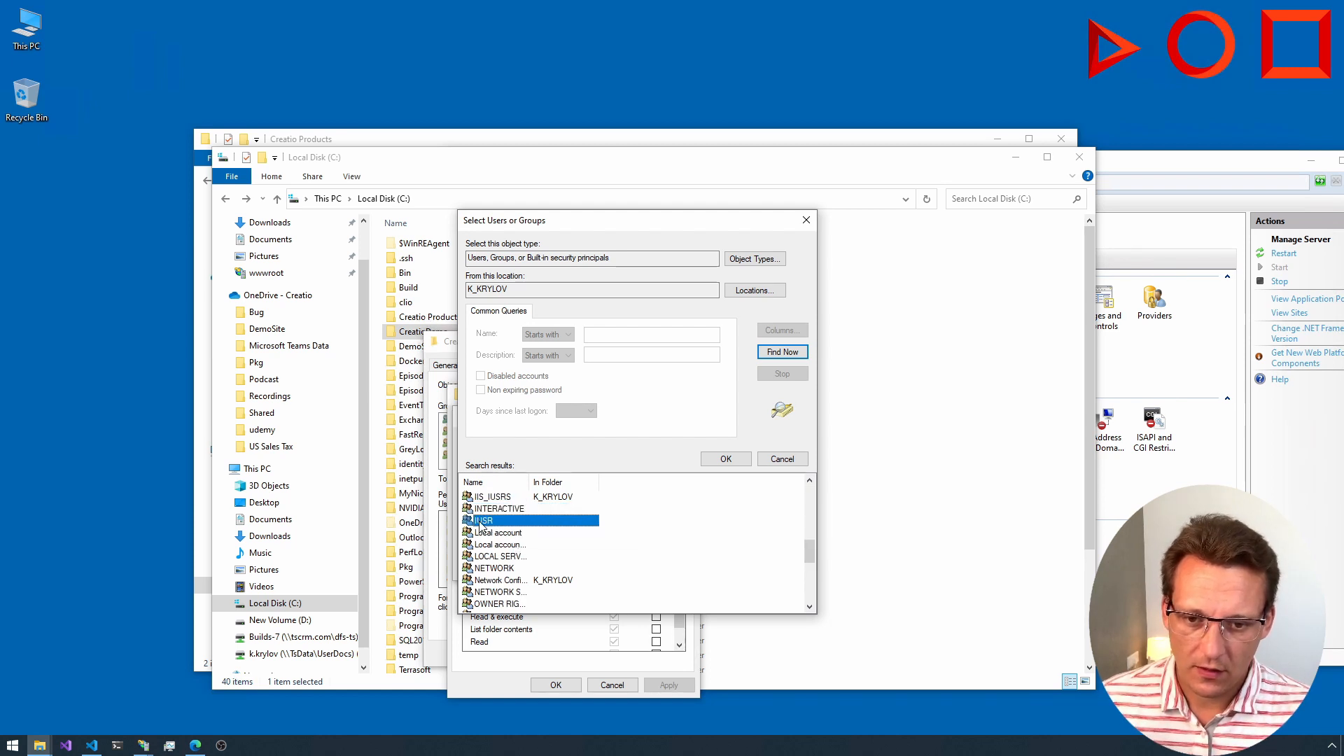
{"action": "double_click", "coordinate": [482, 522]}
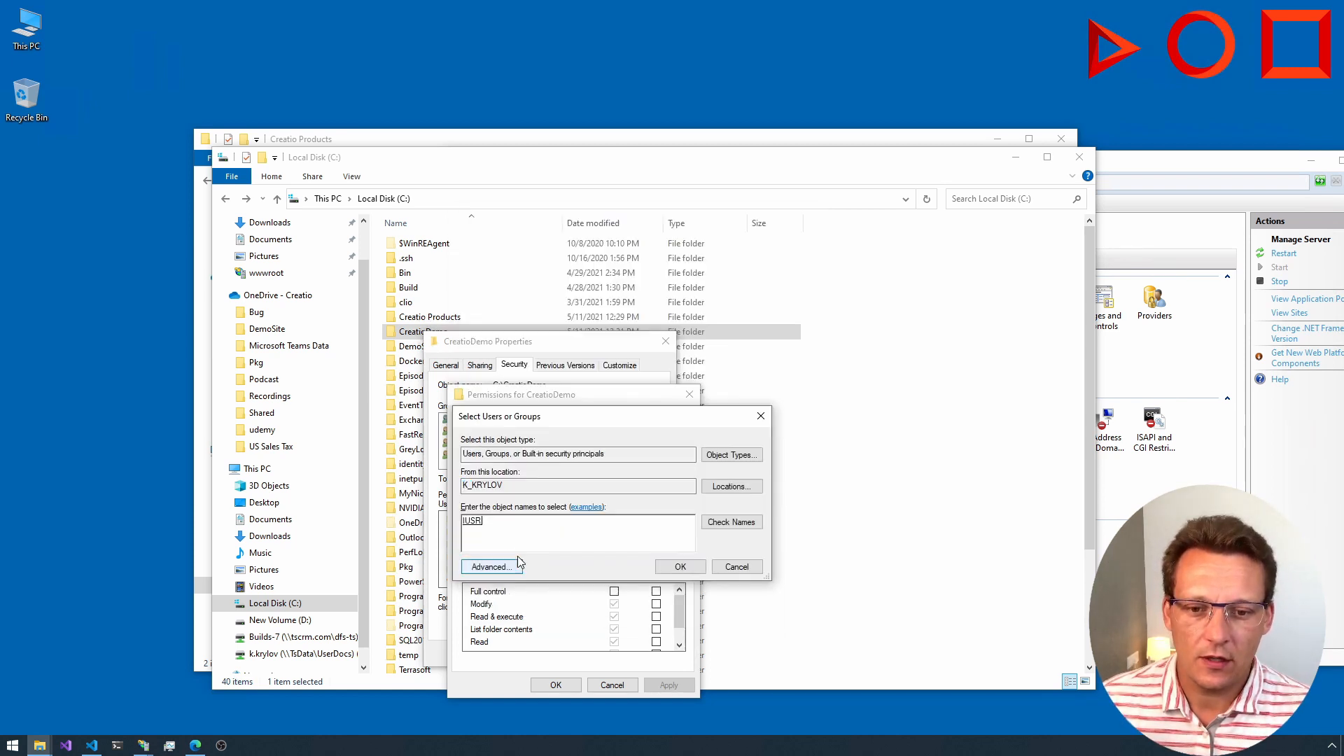
{"action": "key", "text": "ctrl+a"}
{"action": "key", "text": "BackSpace"}
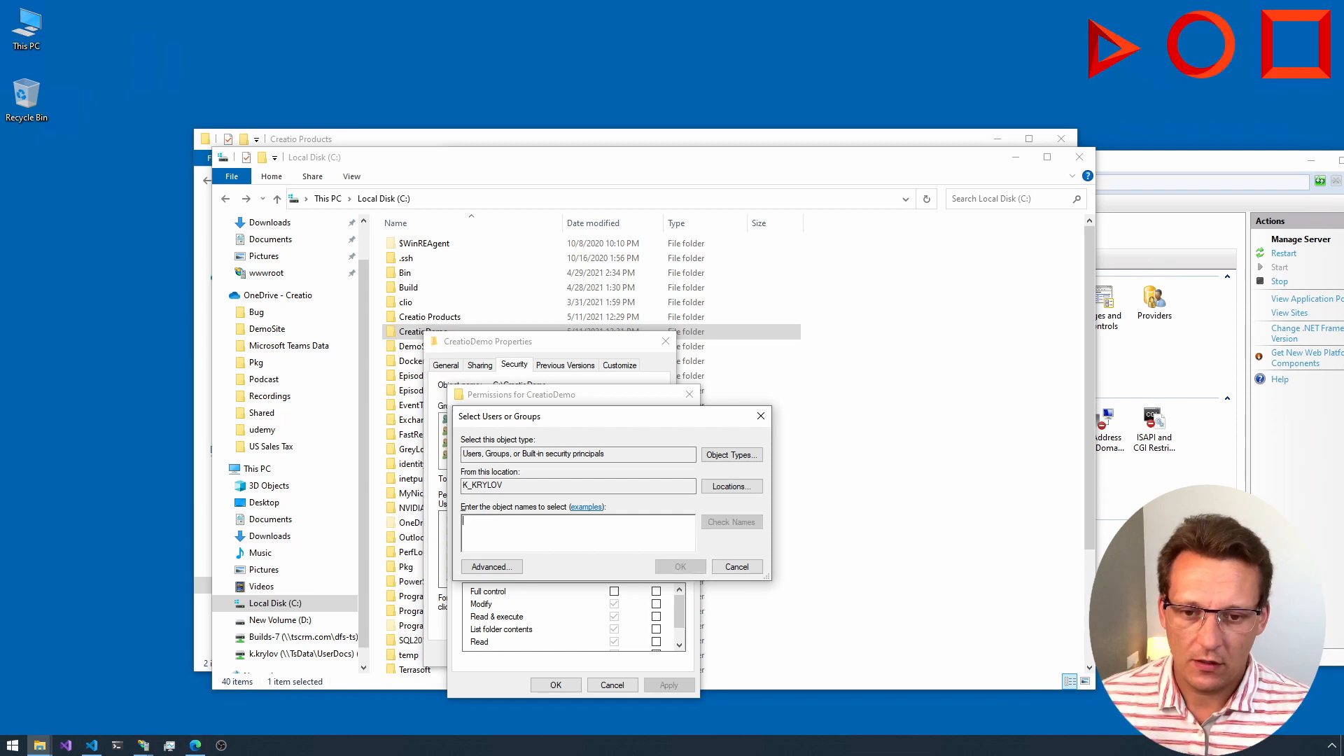
Step: Find the local users and groups and add IIS_IUSRS to the CreatioDemo folder's permissions
{"action": "left_click", "coordinate": [492, 567]}
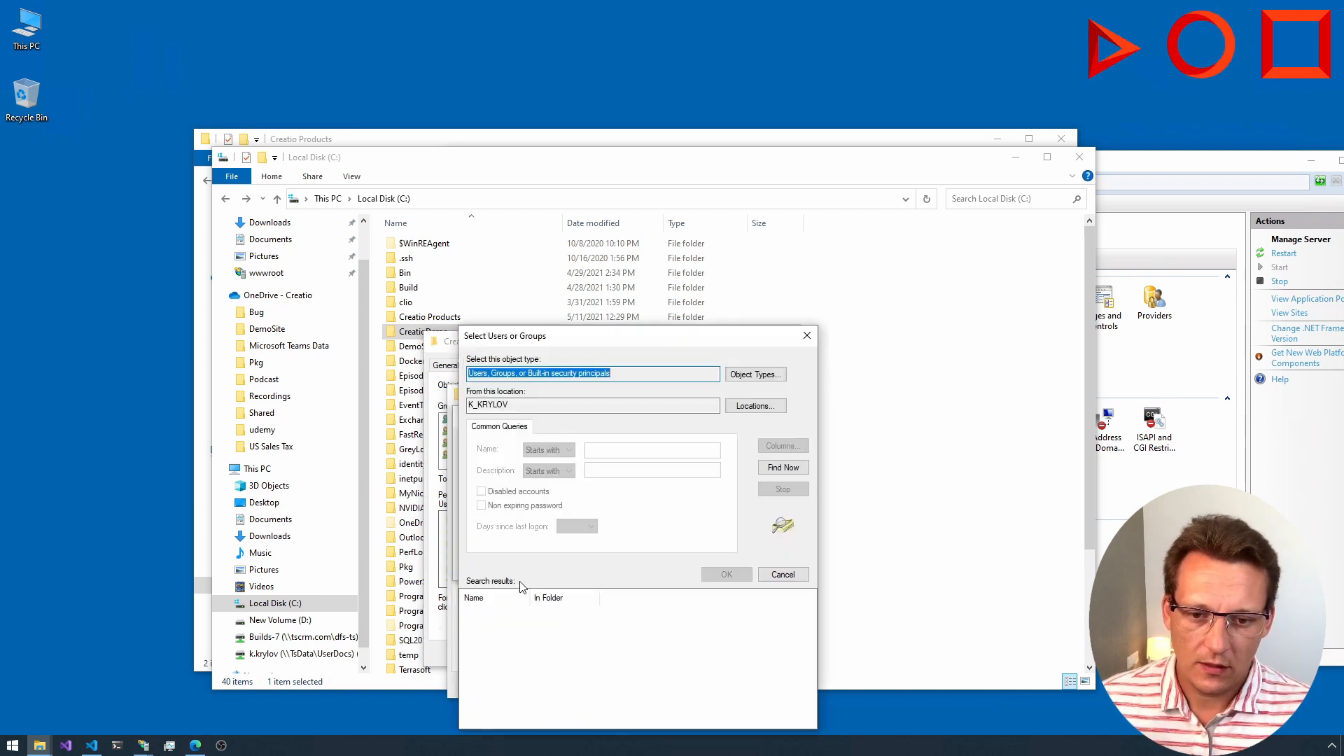
{"action": "left_click", "coordinate": [784, 468]}
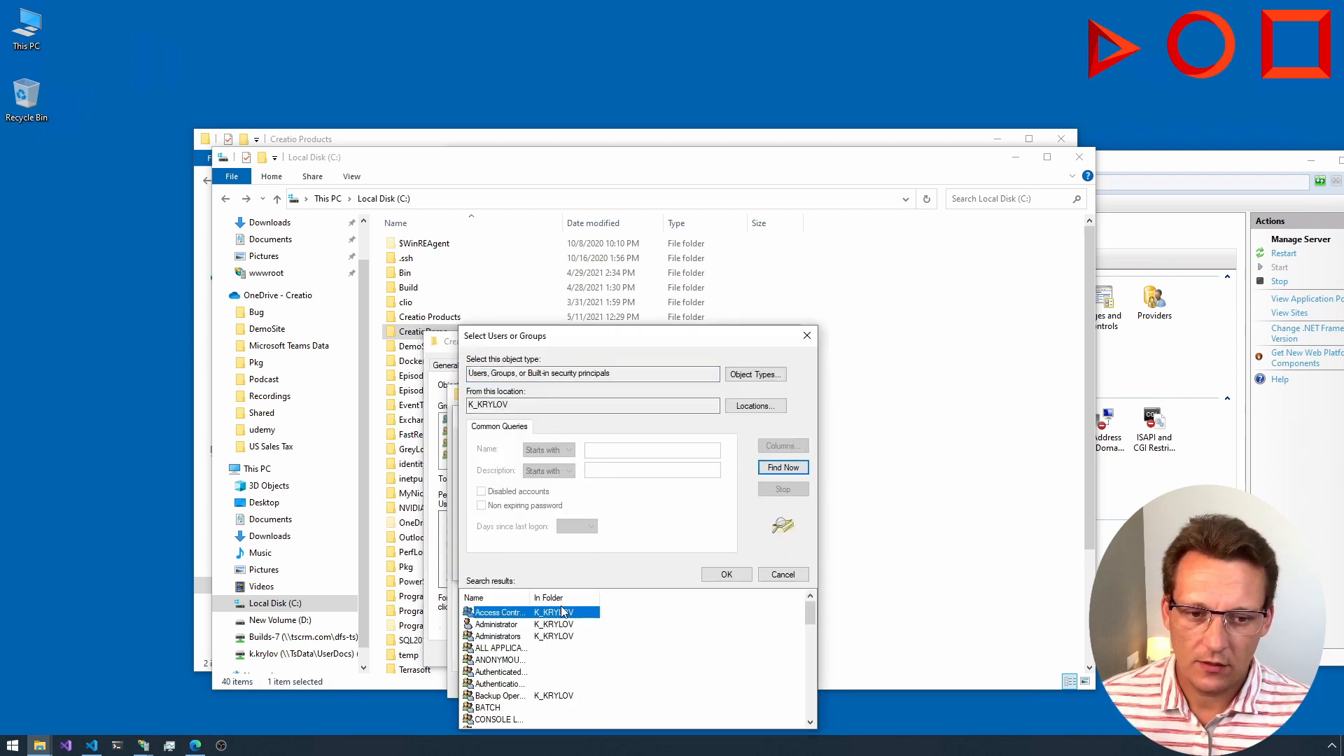
{"action": "scroll", "coordinate": [558, 630], "scroll_direction": "down", "scroll_amount": 3}
{"action": "scroll", "coordinate": [558, 630], "scroll_direction": "down", "scroll_amount": 1}
{"action": "left_click", "coordinate": [495, 695]}
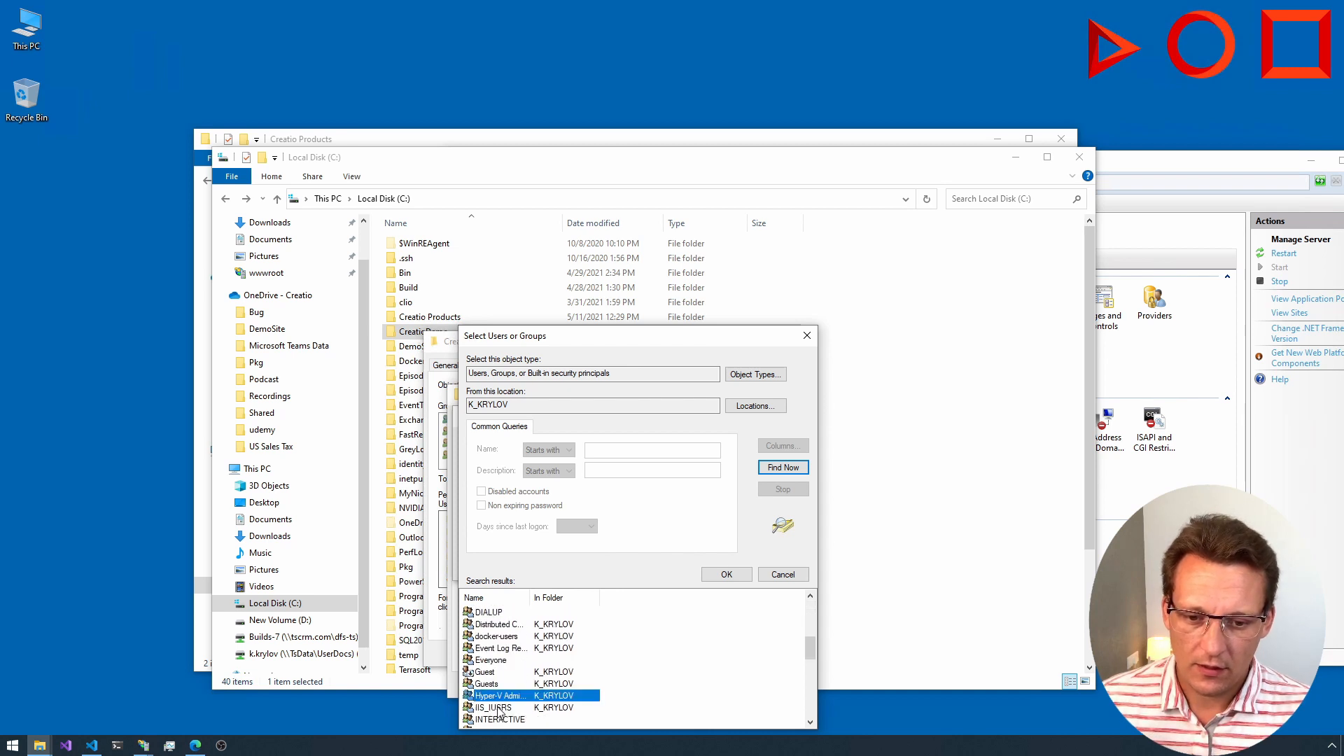
{"action": "left_click", "coordinate": [494, 709]}
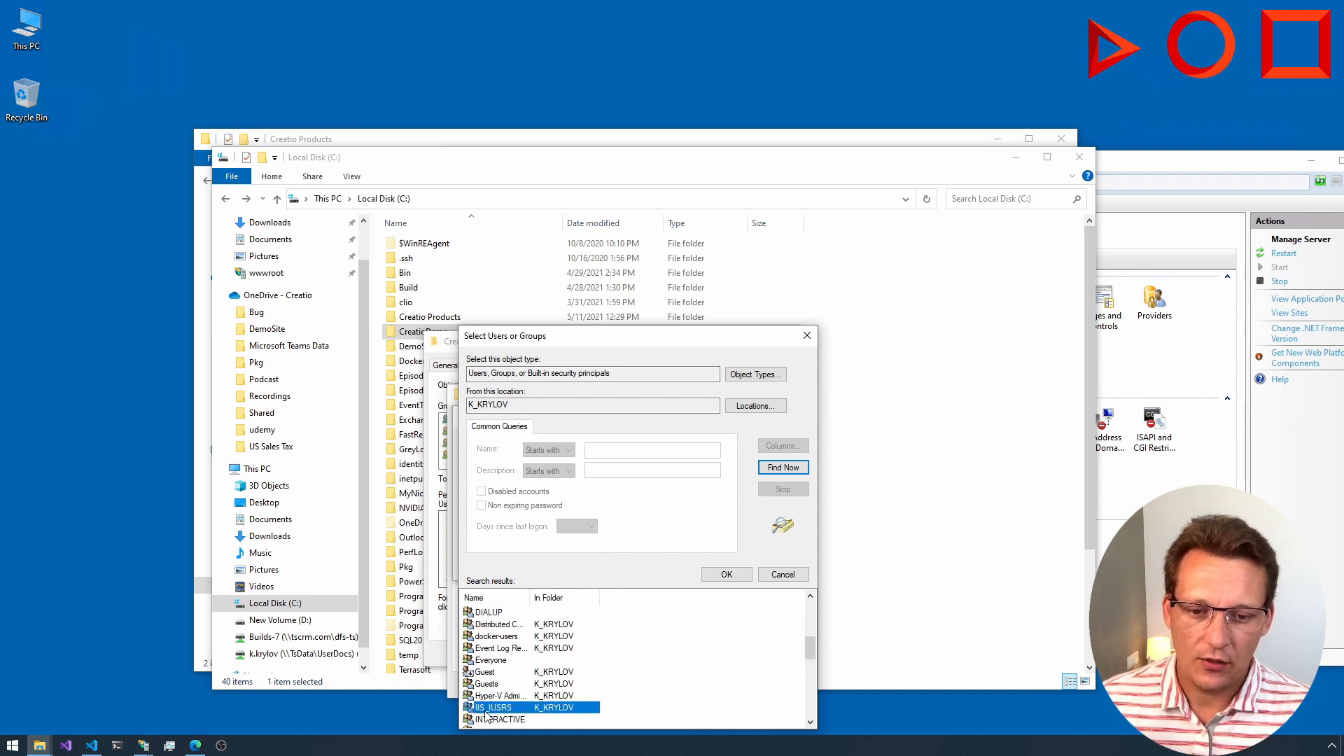
{"action": "double_click", "coordinate": [490, 709]}
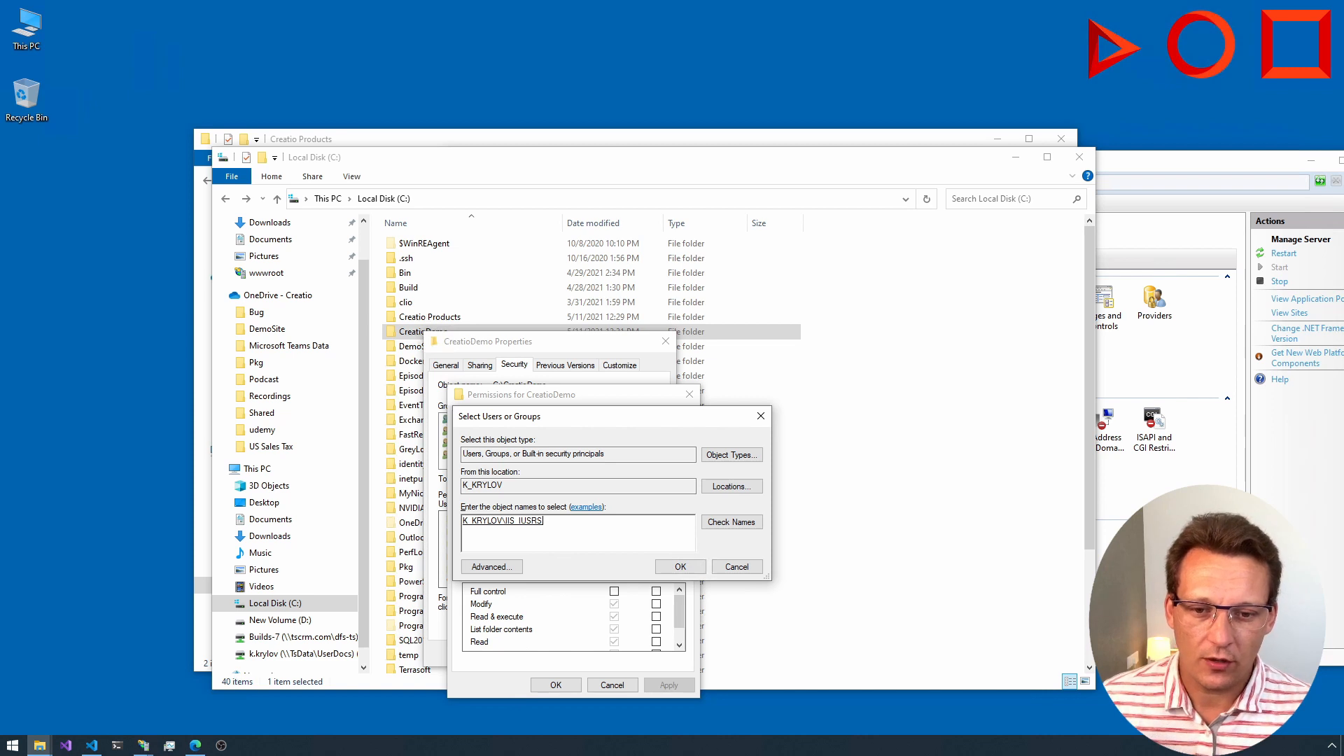
{"action": "left_click", "coordinate": [503, 521]}
{"action": "left_click", "coordinate": [616, 544]}
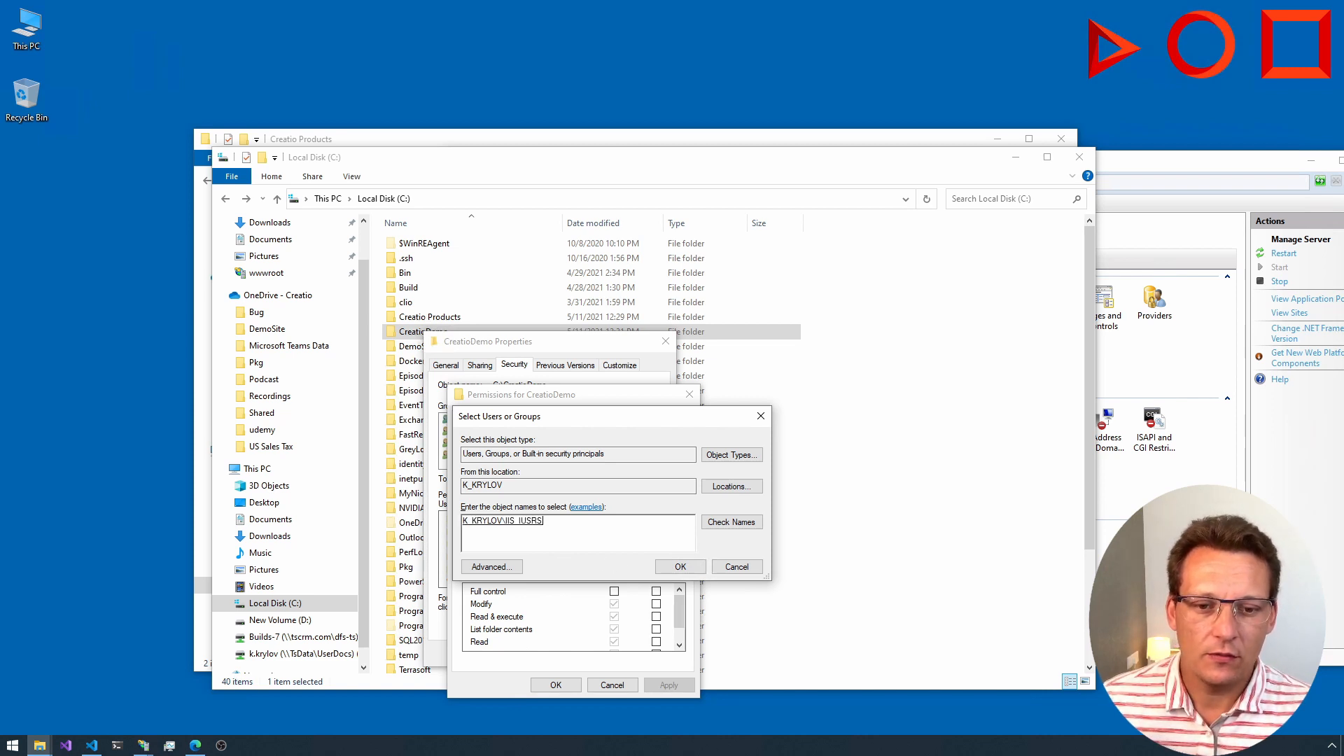
{"action": "left_click", "coordinate": [678, 568]}
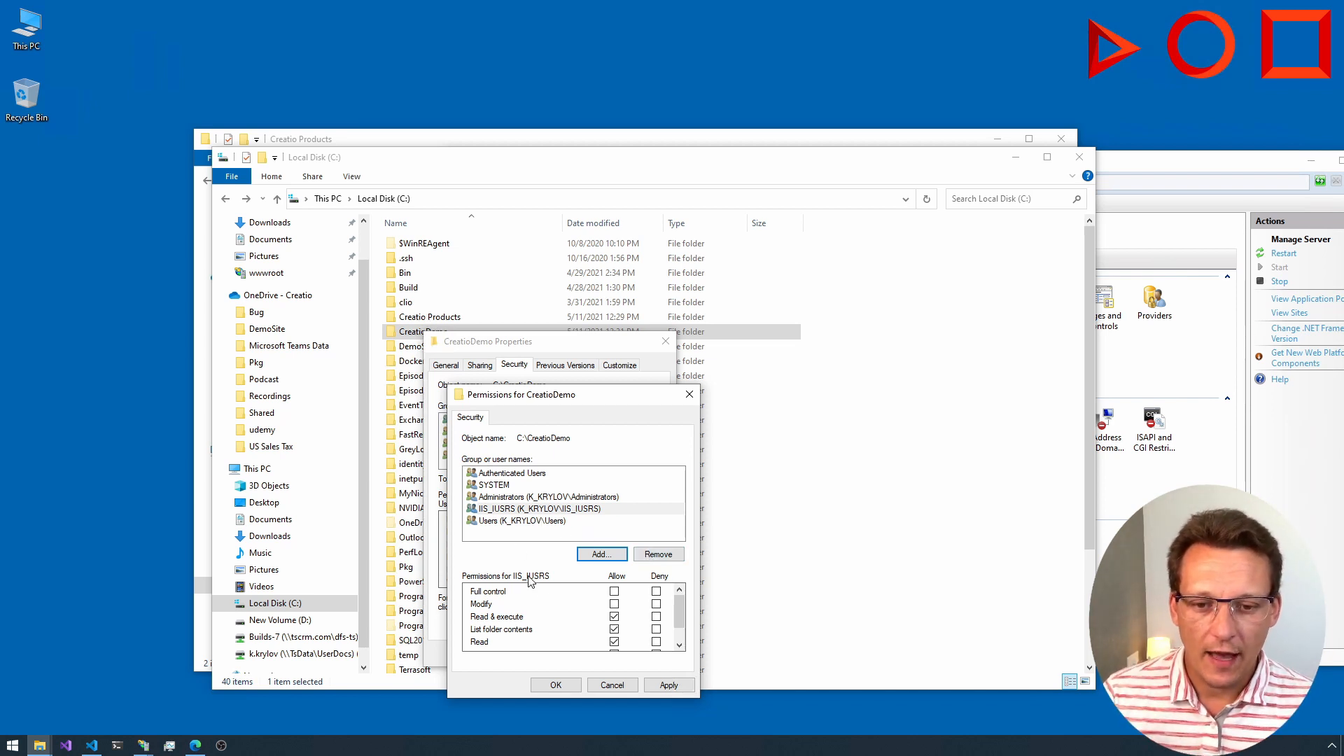
Step: Allow IIS_IUSRS full control over the CreatioDemo folder, dismiss the remote session message, and close the folder's properties
{"action": "left_click", "coordinate": [615, 592]}
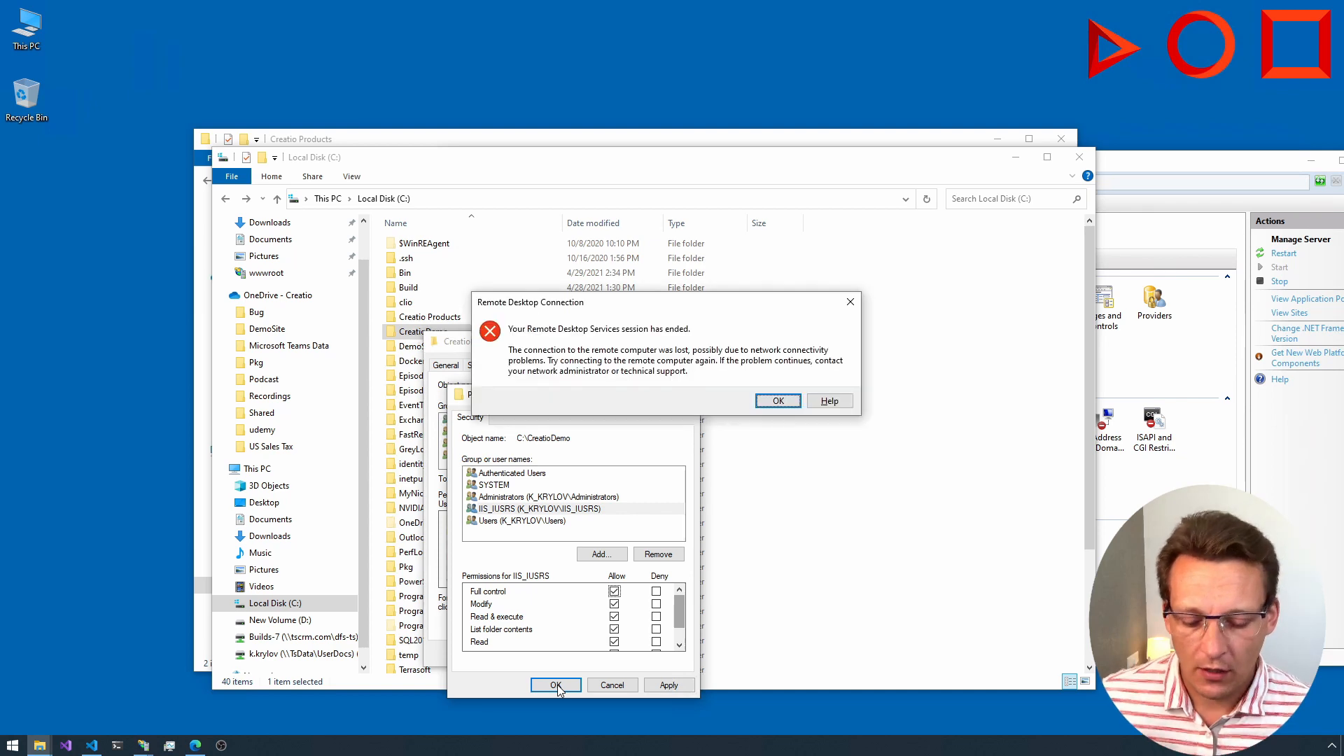
{"action": "left_click", "coordinate": [775, 401]}
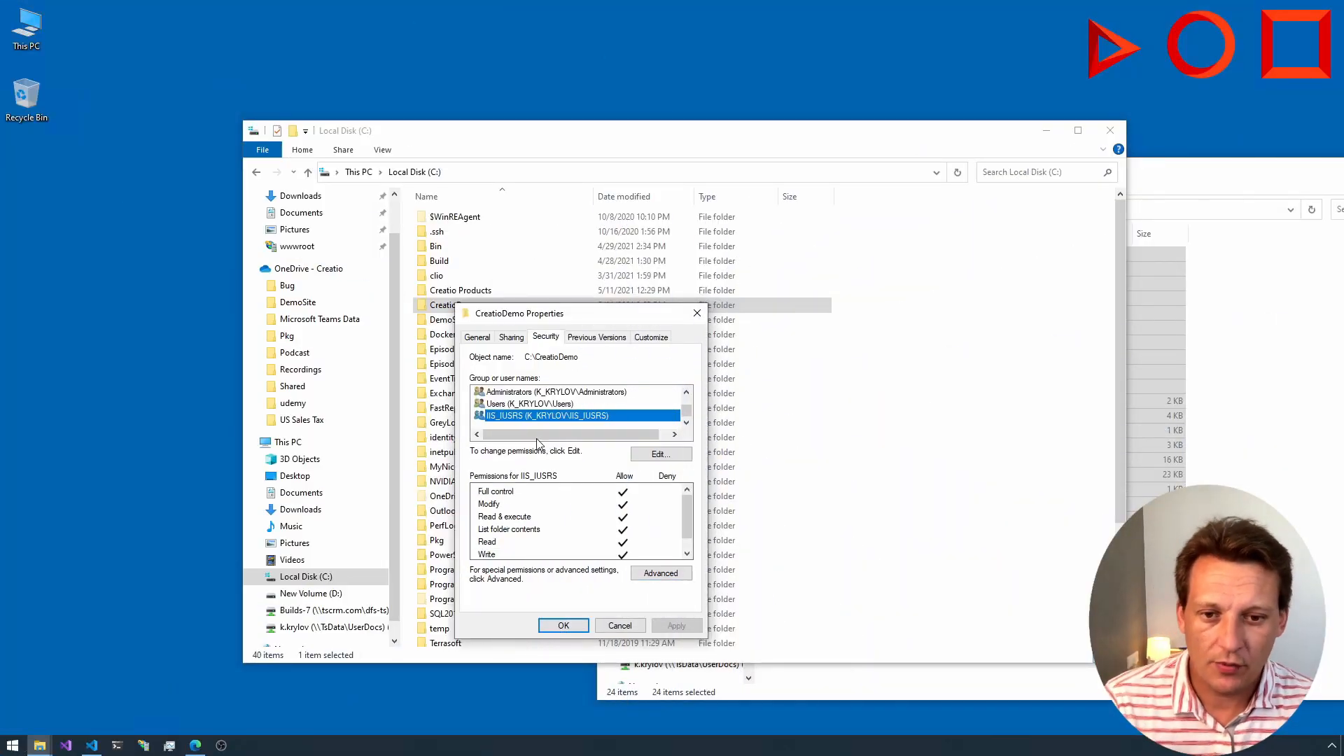
{"action": "left_click", "coordinate": [697, 313]}
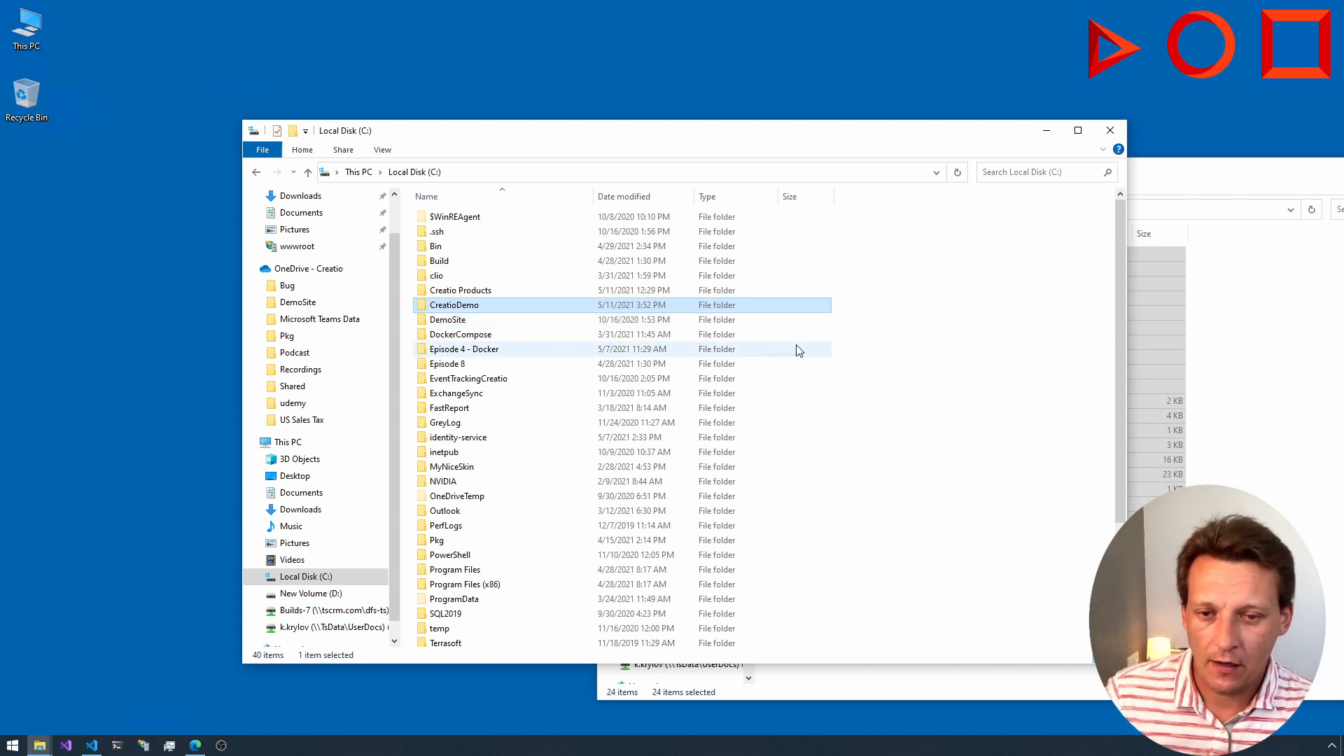
Step: Move all files and folders from the 7.17.4.2265_Studio_Softkey_MSSQL_ENU product folder into C:\CreatioDemo
{"action": "double_click", "coordinate": [459, 305]}
{"action": "left_click", "coordinate": [1286, 434]}
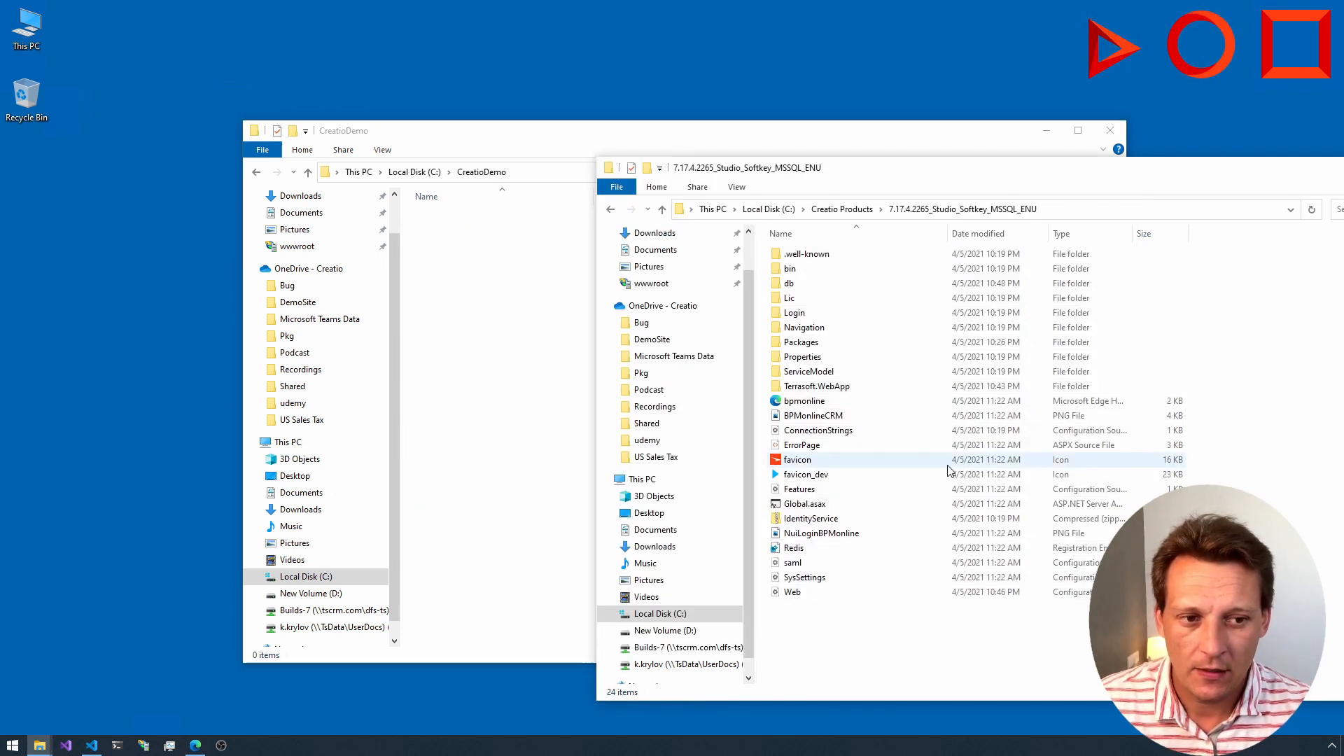
{"action": "left_click", "coordinate": [842, 210]}
{"action": "double_click", "coordinate": [814, 256]}
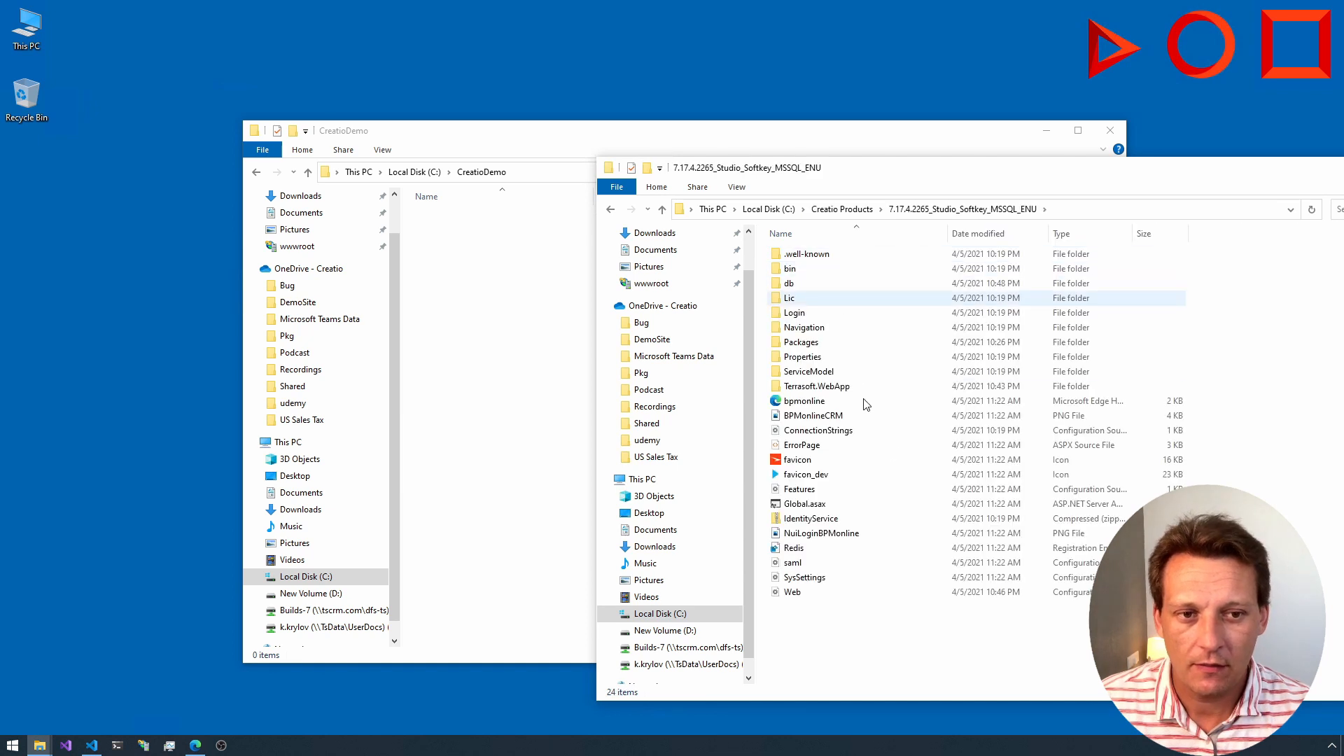
{"action": "key", "text": "ctrl+a"}
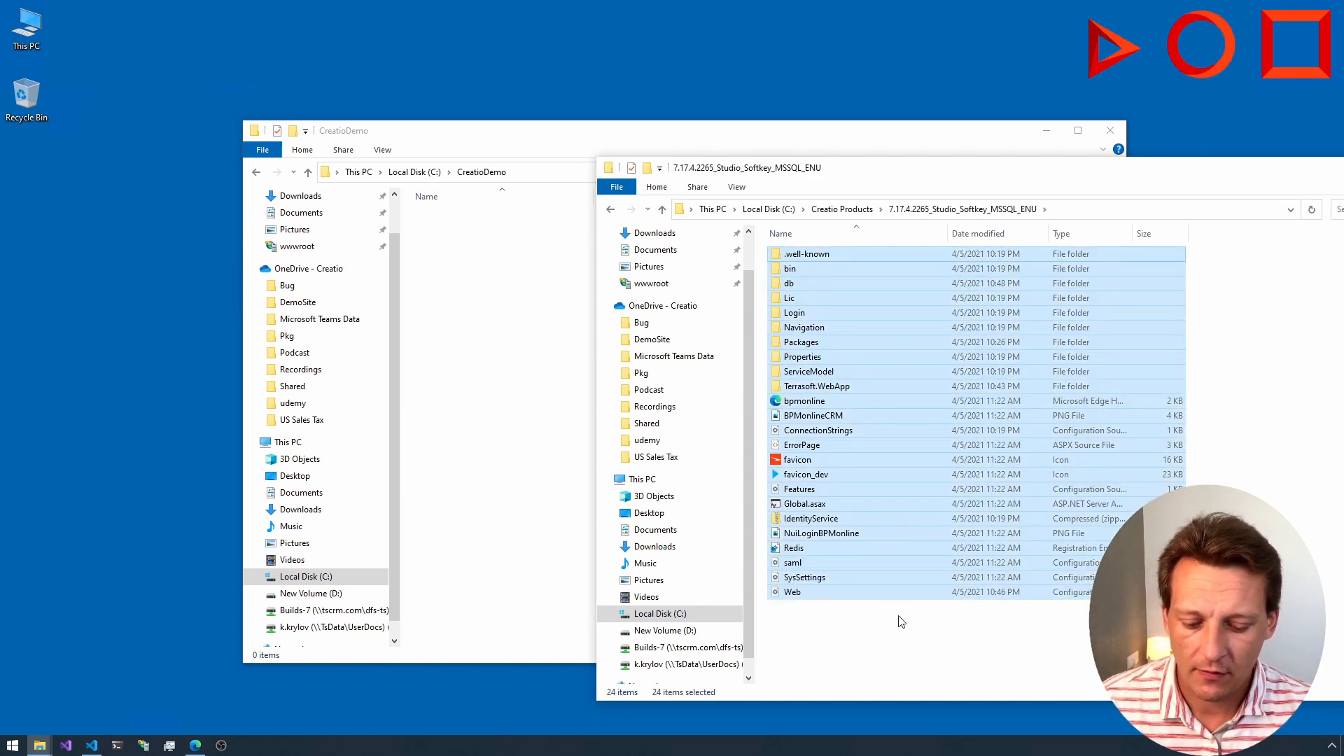
{"action": "left_click", "coordinate": [507, 362]}
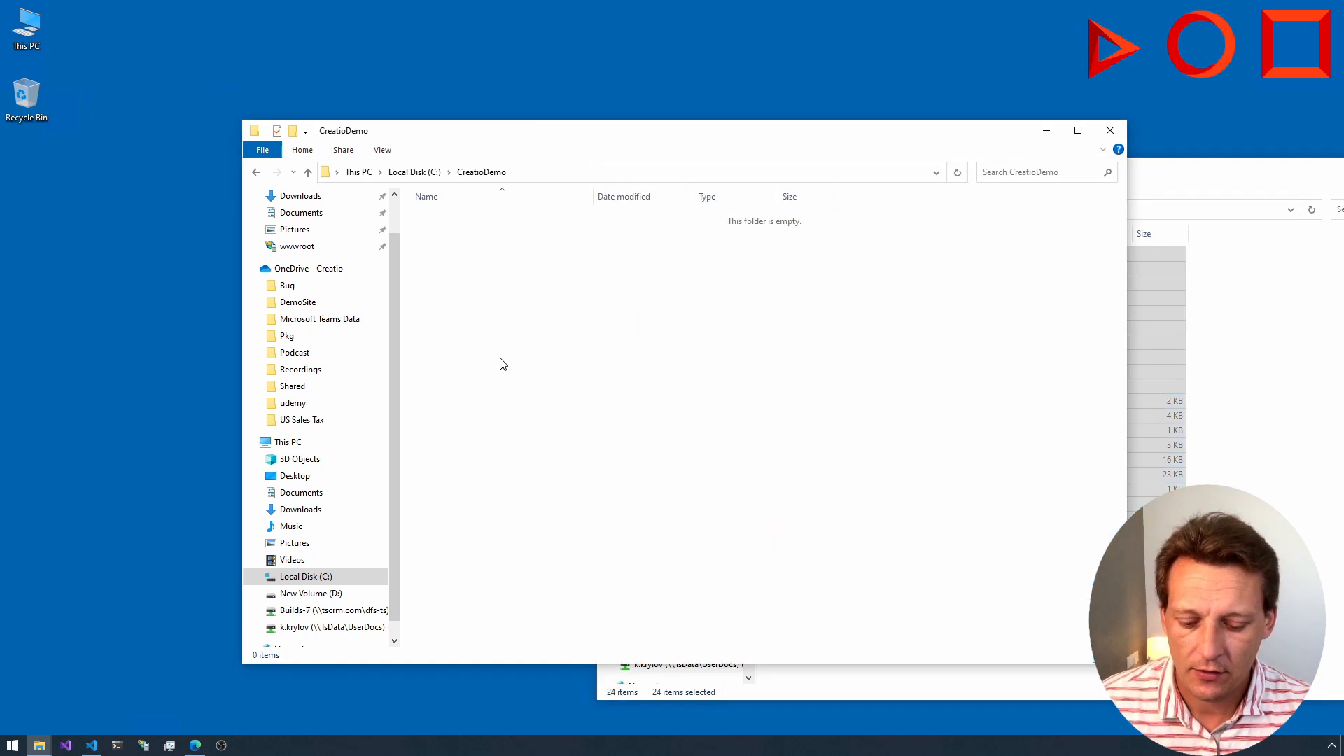
{"action": "key", "text": "ctrl+v"}
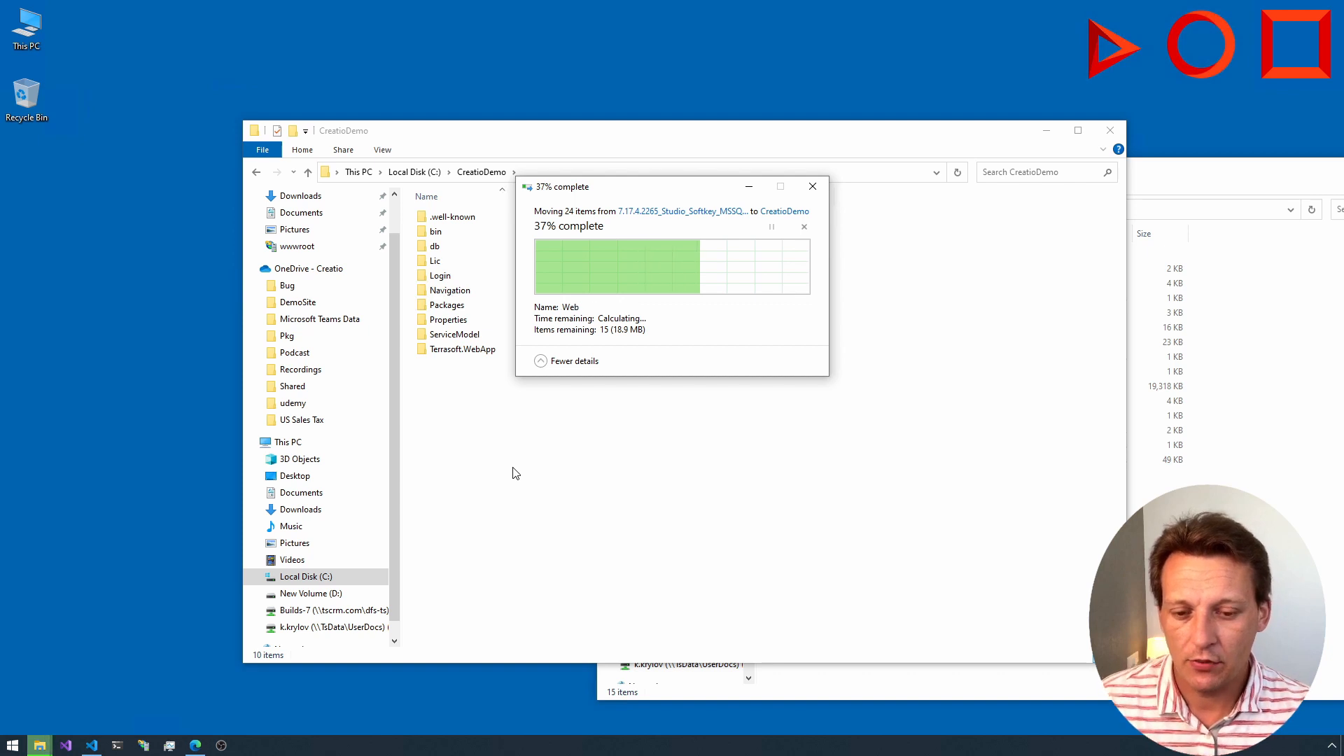
{"action": "left_click", "coordinate": [628, 568]}
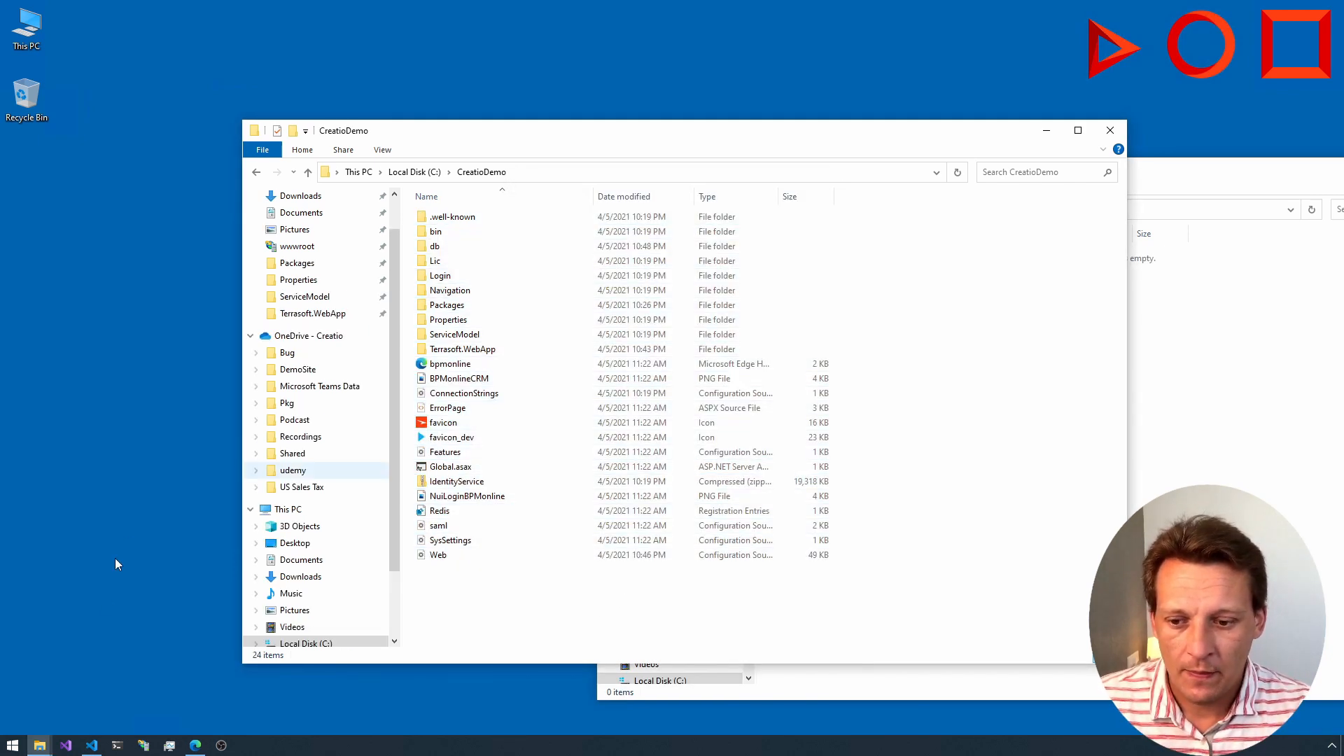
Step: Switch to Internet Information Services (IIS) Manager and begin adding a new website under the server's Sites
{"action": "left_click", "coordinate": [149, 747]}
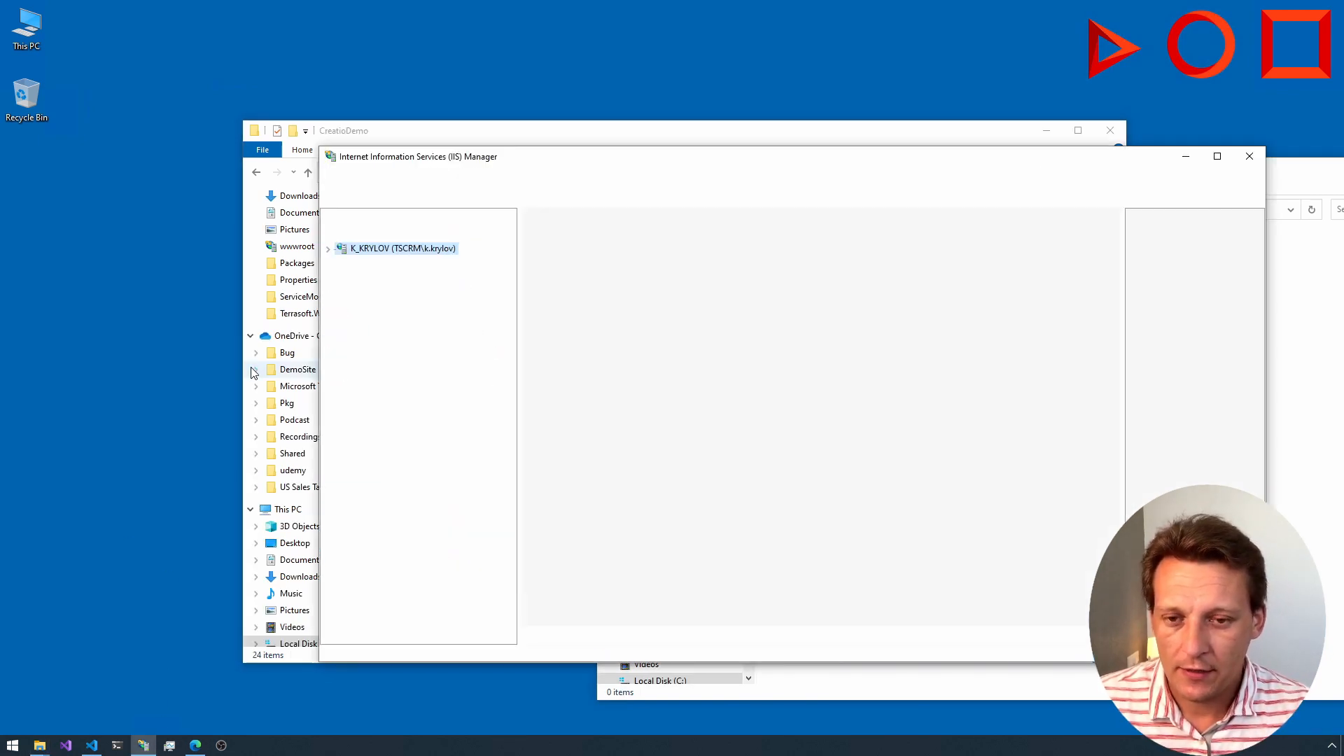
{"action": "left_click", "coordinate": [328, 249]}
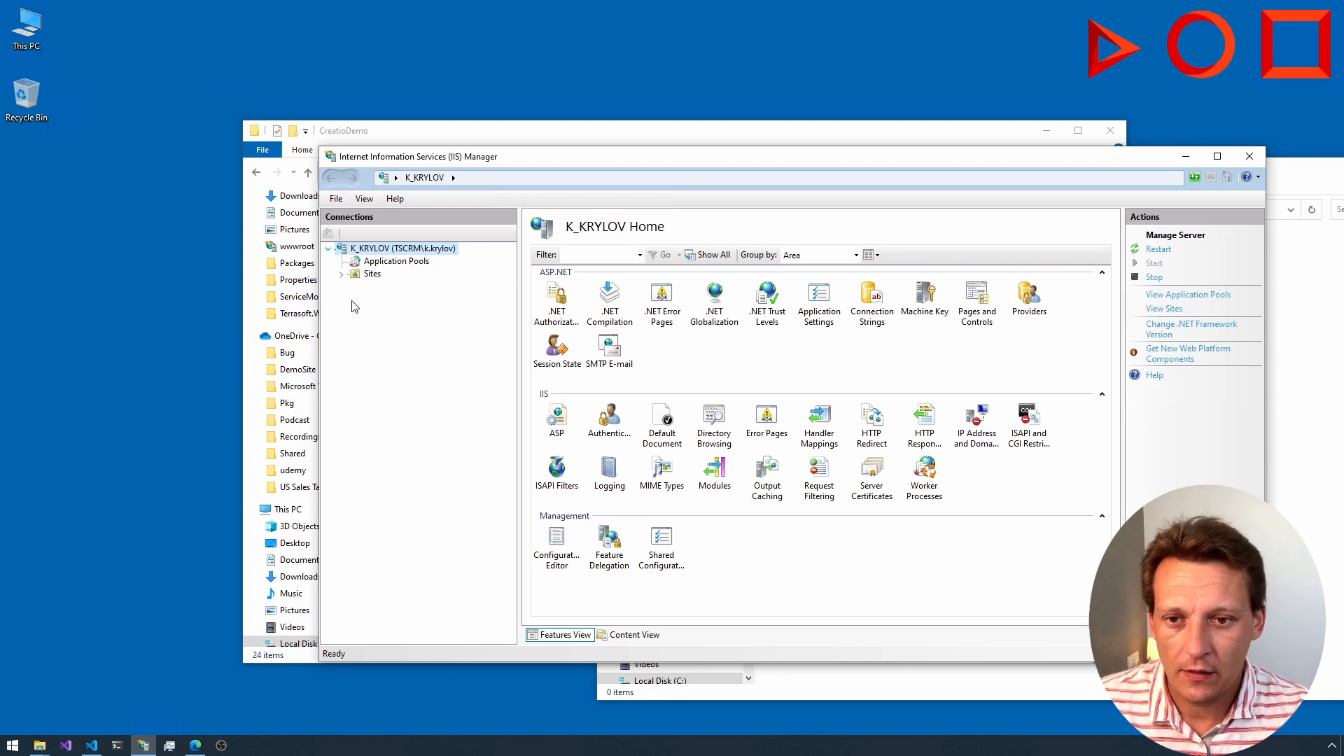
{"action": "left_click", "coordinate": [341, 273]}
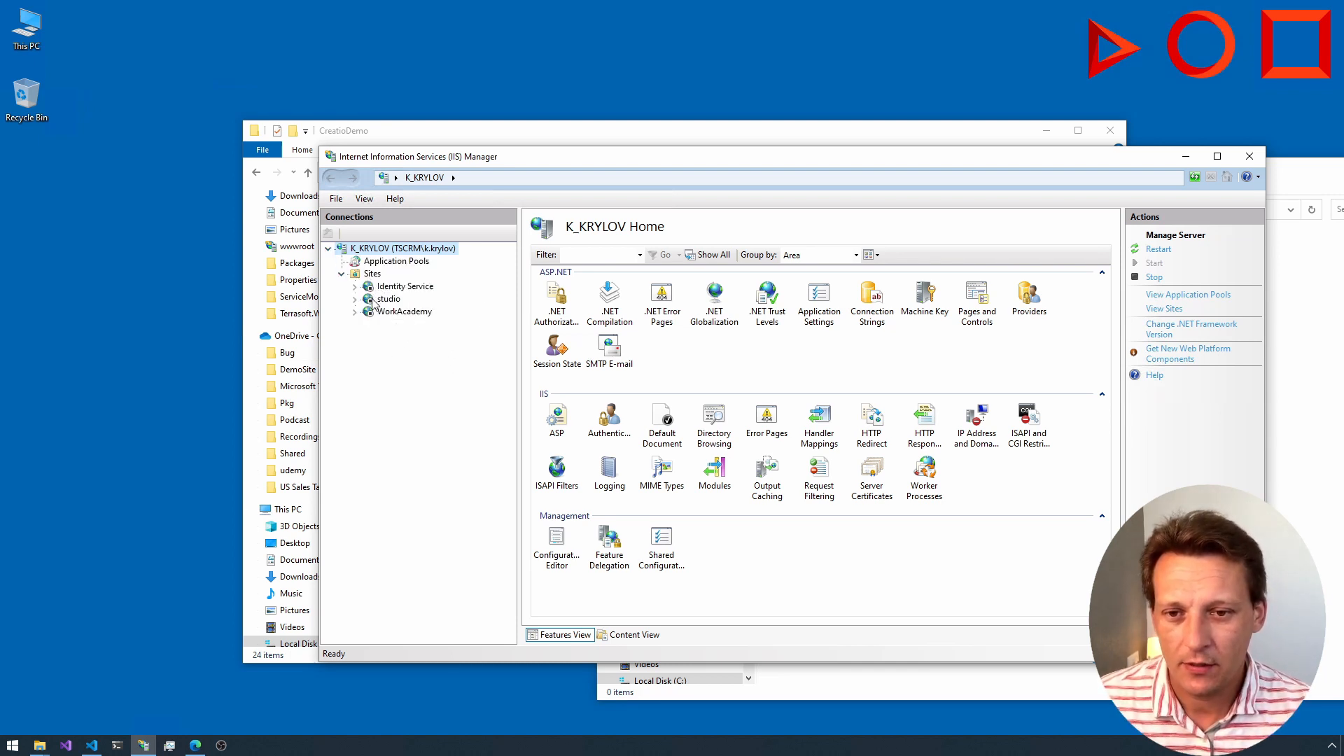
{"action": "left_click", "coordinate": [371, 274]}
{"action": "right_click", "coordinate": [372, 274]}
{"action": "left_click", "coordinate": [413, 281]}
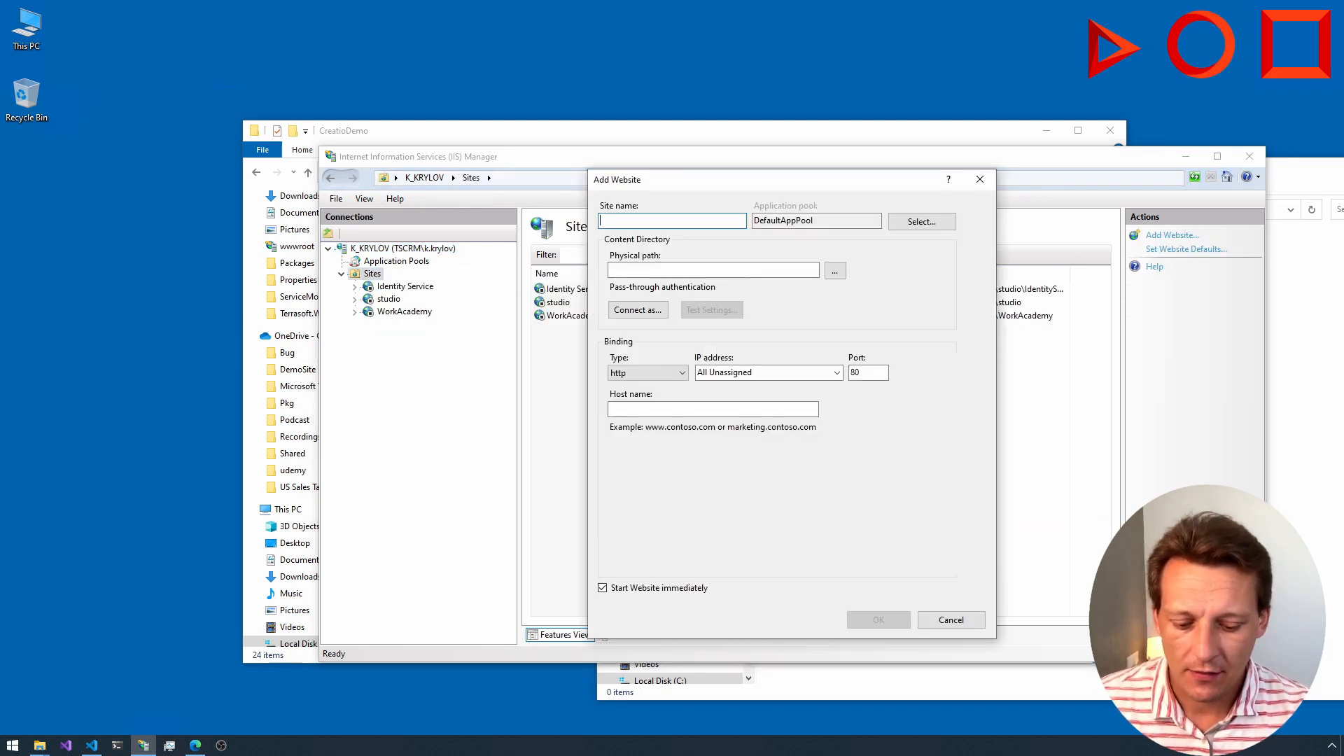
Step: Name the new website CreatioStudio
{"action": "type", "text": "studio"}
{"action": "key", "text": "ctrl+a"}
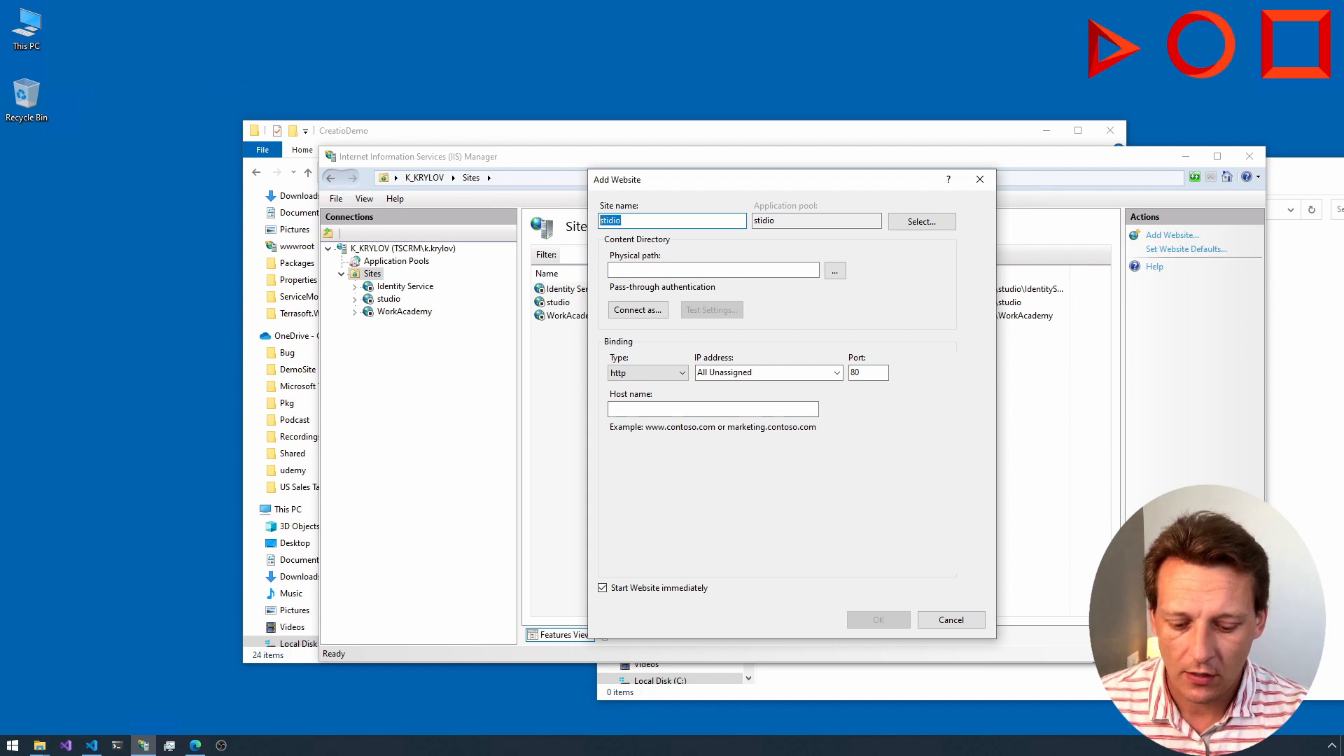
{"action": "key", "text": "BackSpace"}
{"action": "type", "text": "CreatioS"}
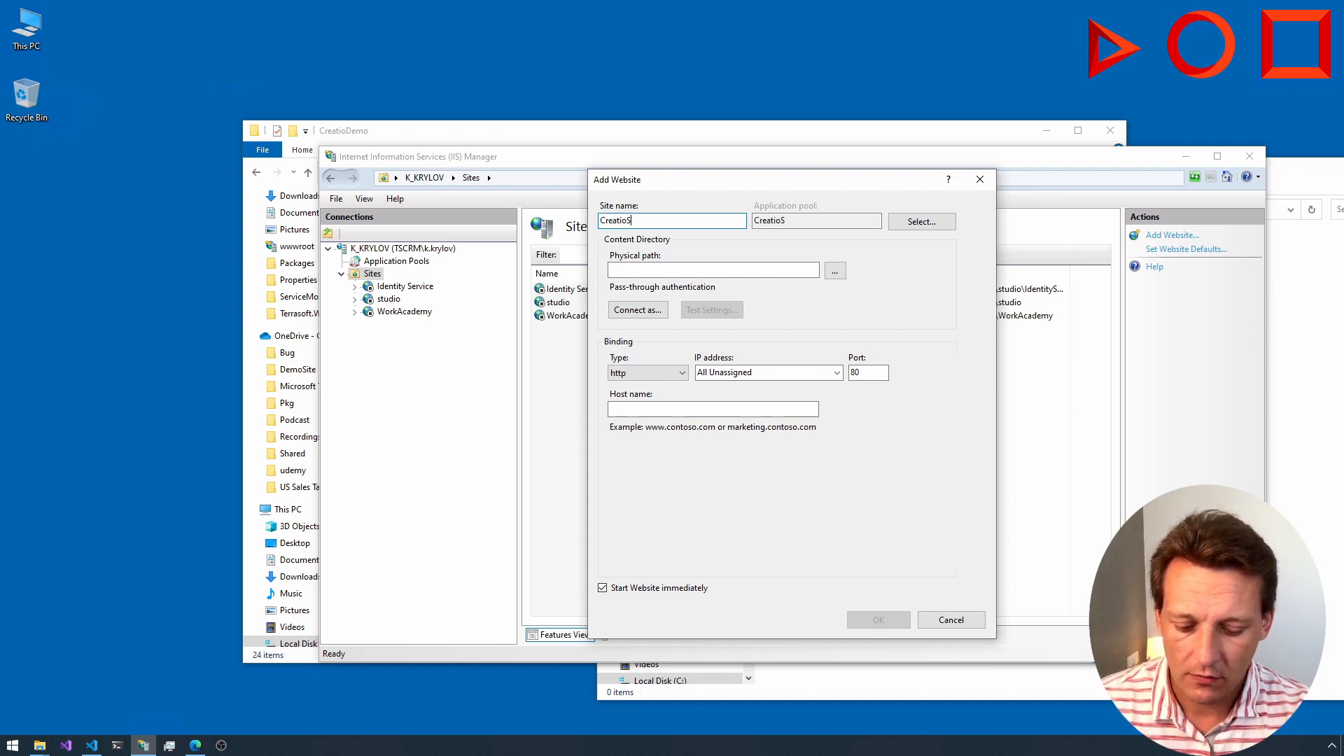
{"action": "type", "text": "tudio"}
{"action": "key", "text": "ctrl+a"}
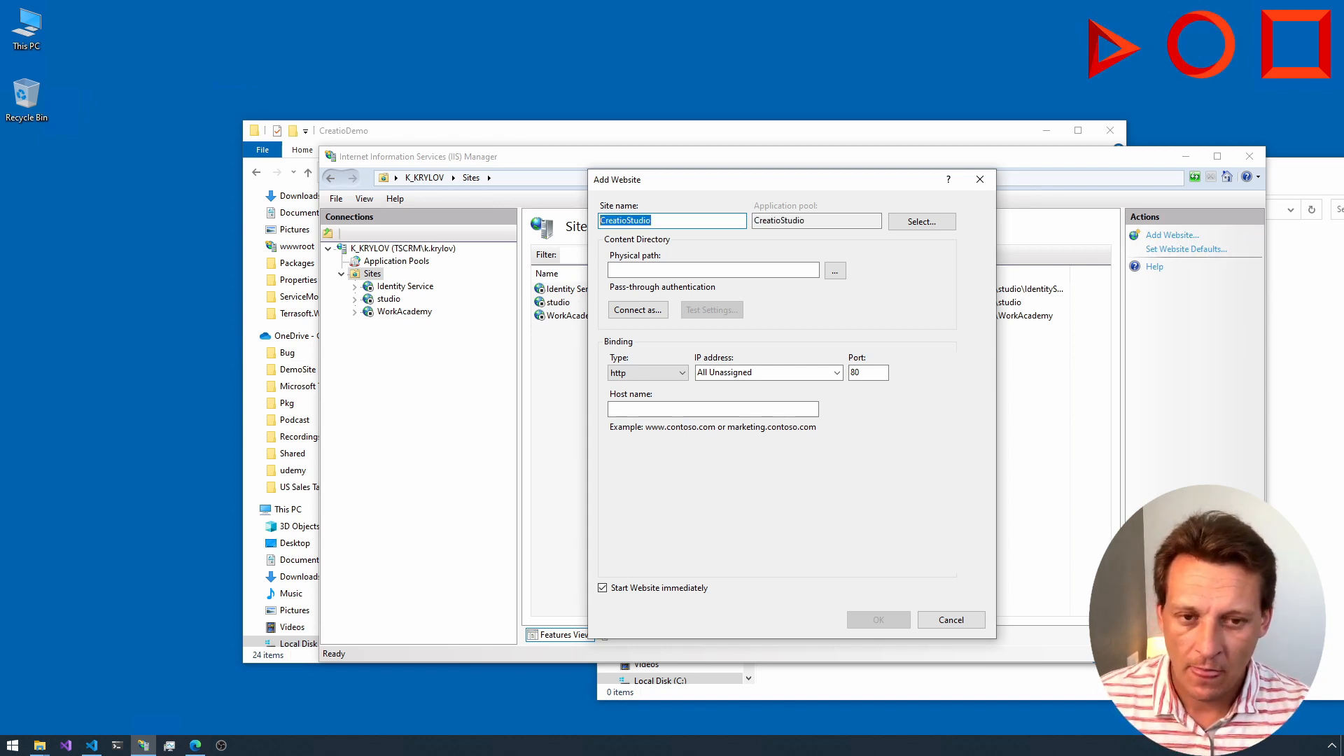
Step: Set the new website's physical path to C:\CreatioDemo
{"action": "left_click", "coordinate": [835, 271]}
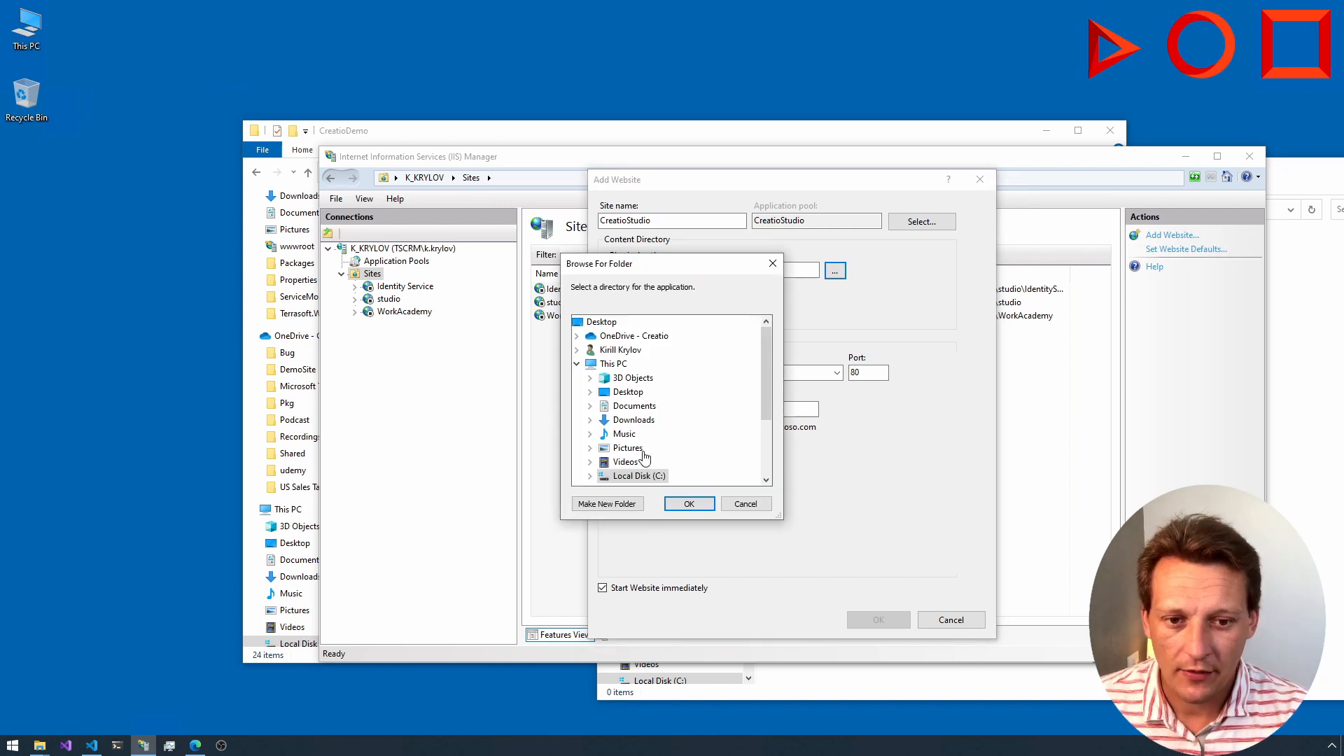
{"action": "scroll", "coordinate": [637, 434], "scroll_direction": "down", "scroll_amount": 2}
{"action": "left_click", "coordinate": [590, 392]}
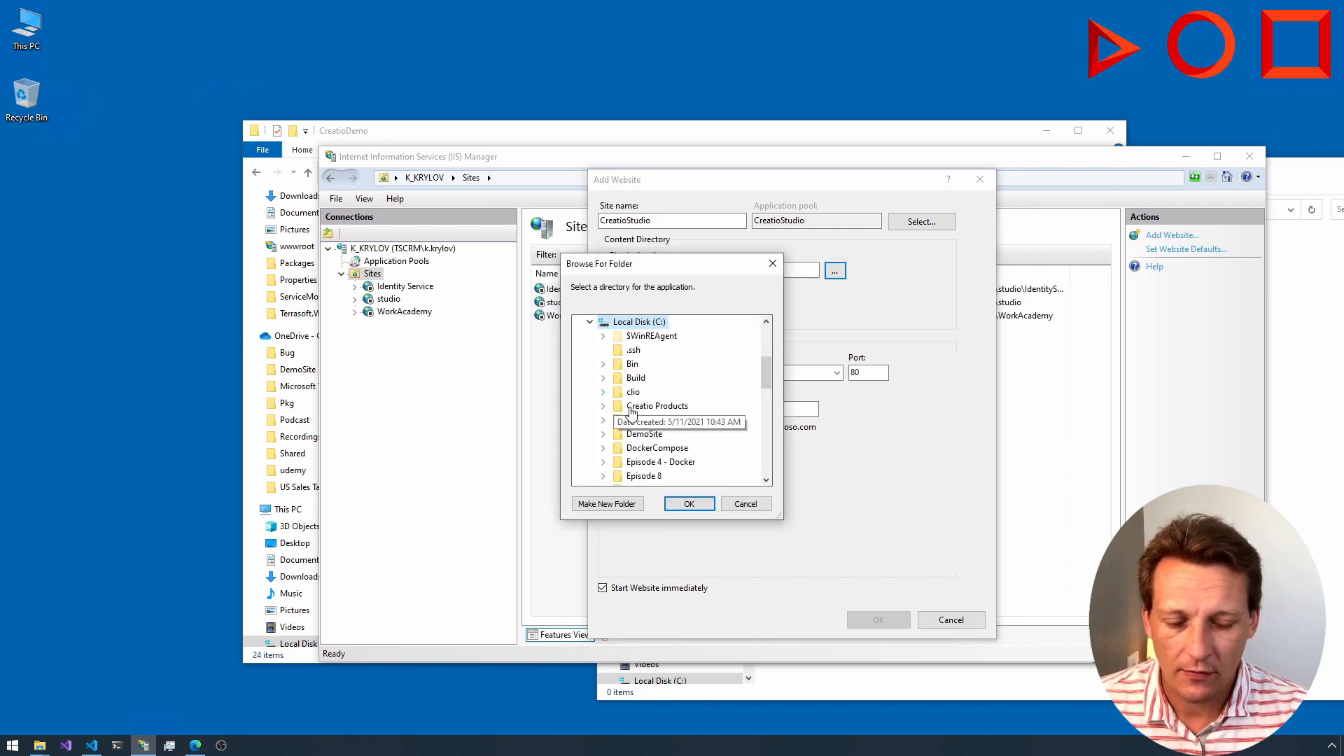
{"action": "left_click", "coordinate": [665, 421]}
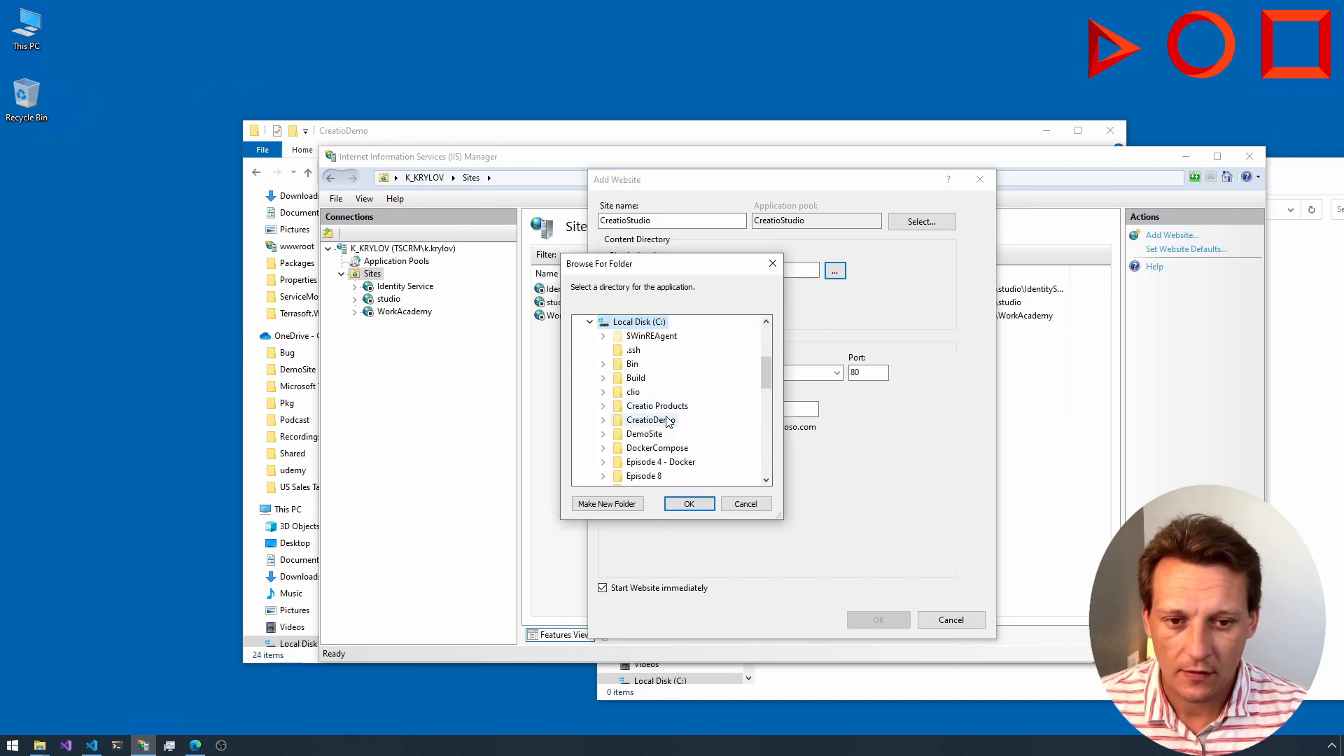
{"action": "left_click", "coordinate": [689, 503]}
Step: Set the website's http binding to port 7010 and enter the computer's name as the host name
{"action": "double_click", "coordinate": [865, 372]}
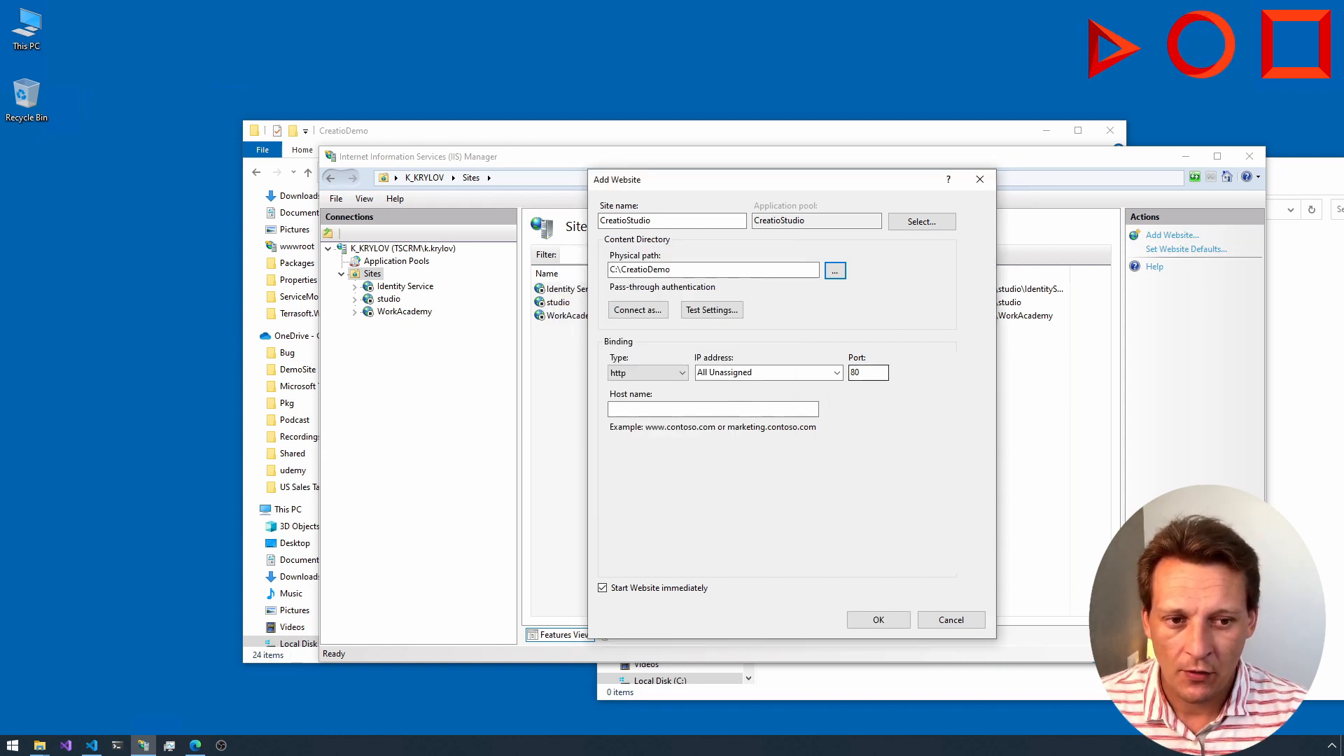
{"action": "type", "text": "7010"}
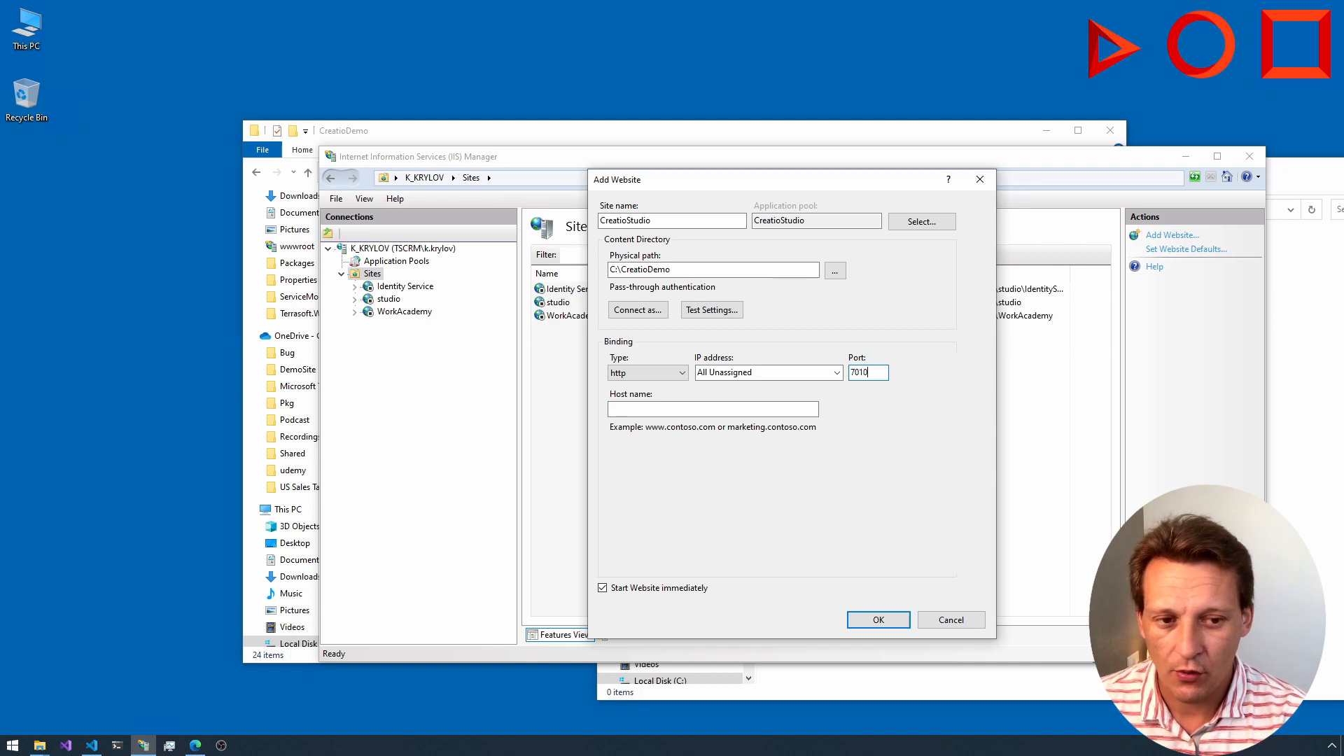
{"action": "key", "text": "Tab"}
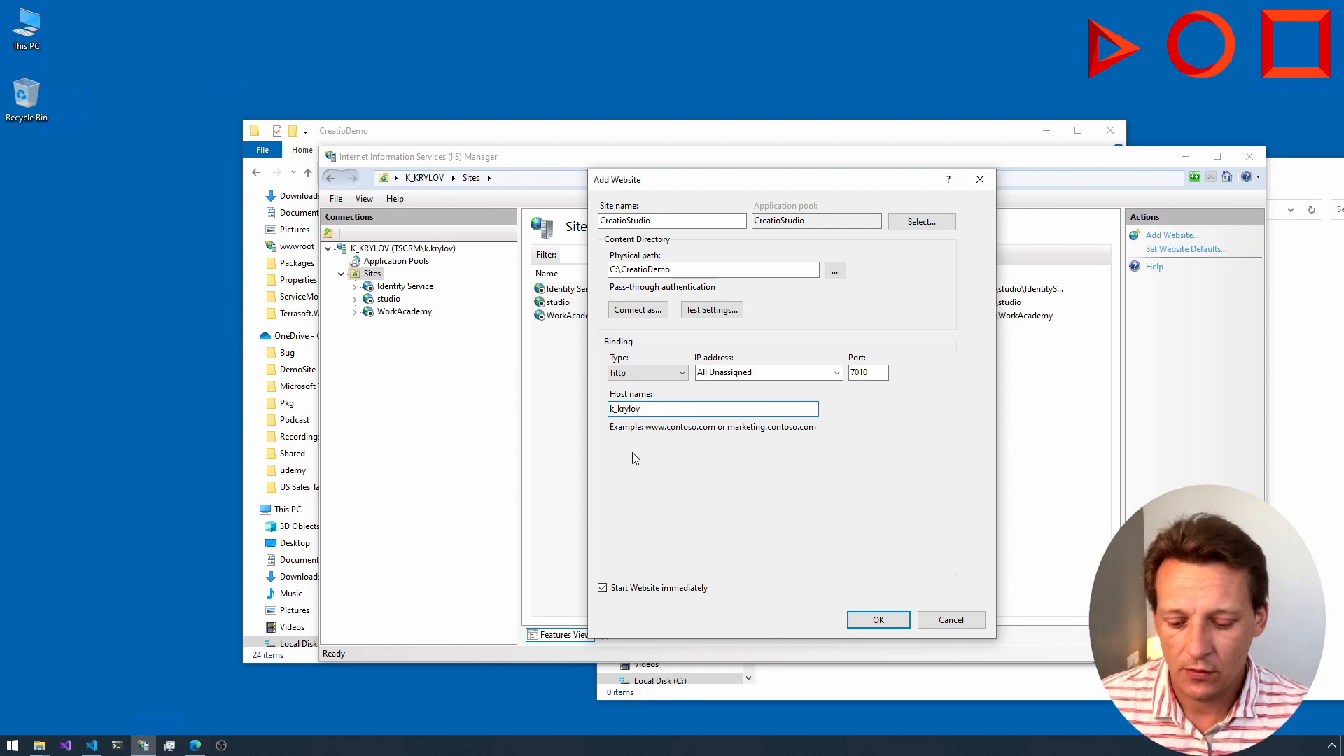
Step: Look up the computer's name with the hostname command in PowerShell, use it as the binding's host name, and create the website
{"action": "left_click", "coordinate": [119, 747]}
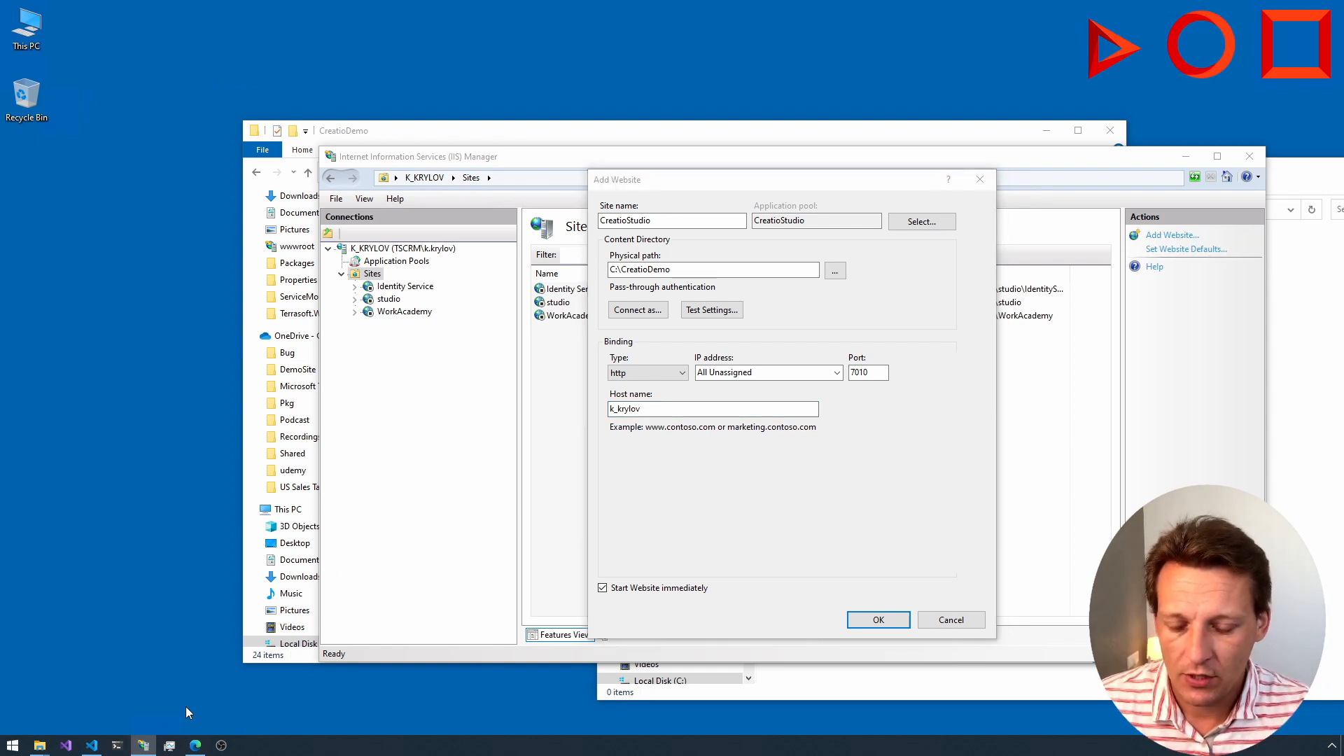
{"action": "type", "text": "h"}
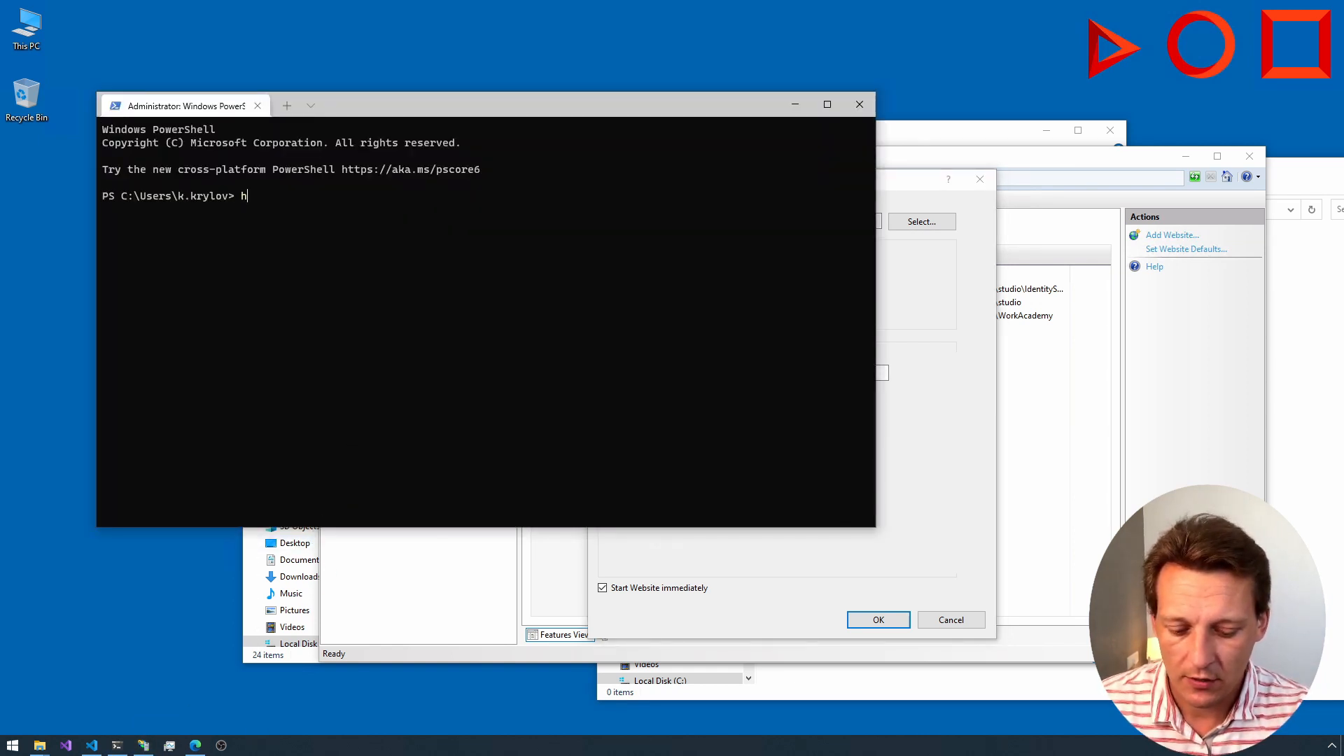
{"action": "type", "text": "ostname"}
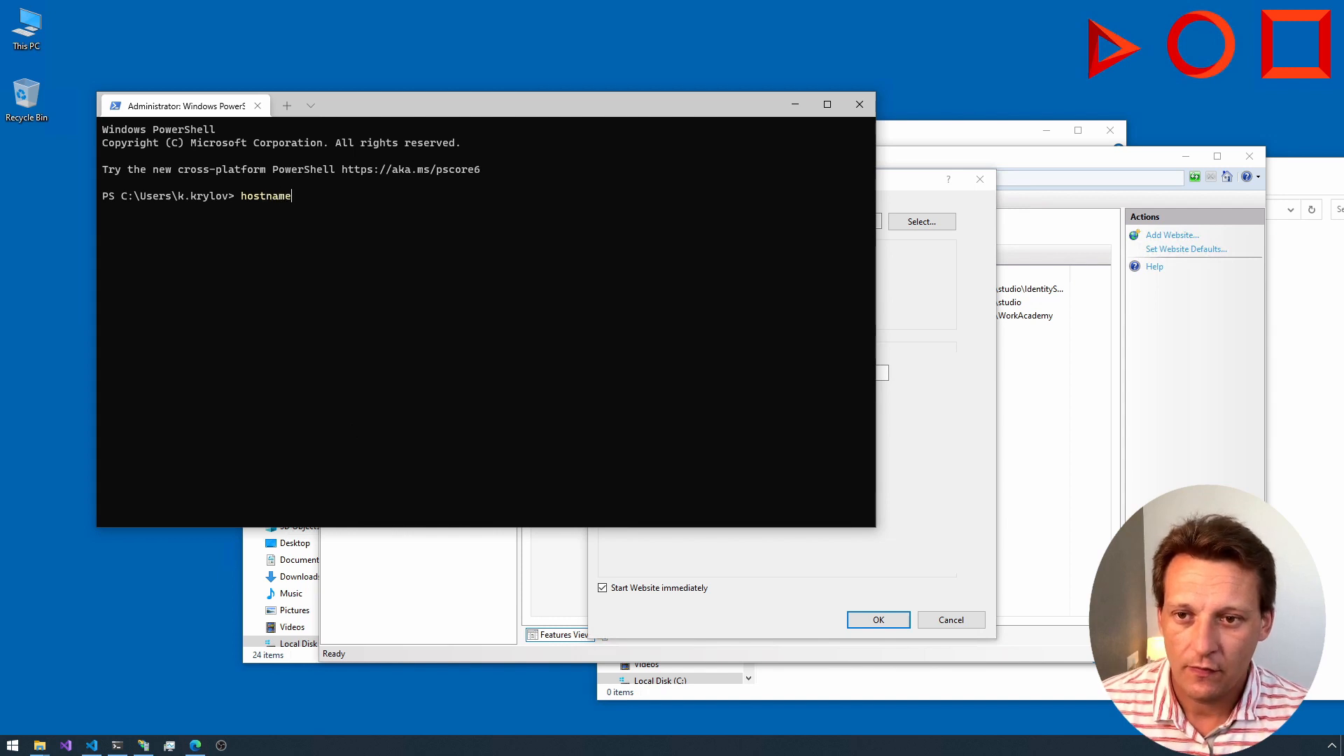
{"action": "key", "text": "Return"}
{"action": "left_click_drag", "start_coordinate": [154, 212], "coordinate": [106, 210]}
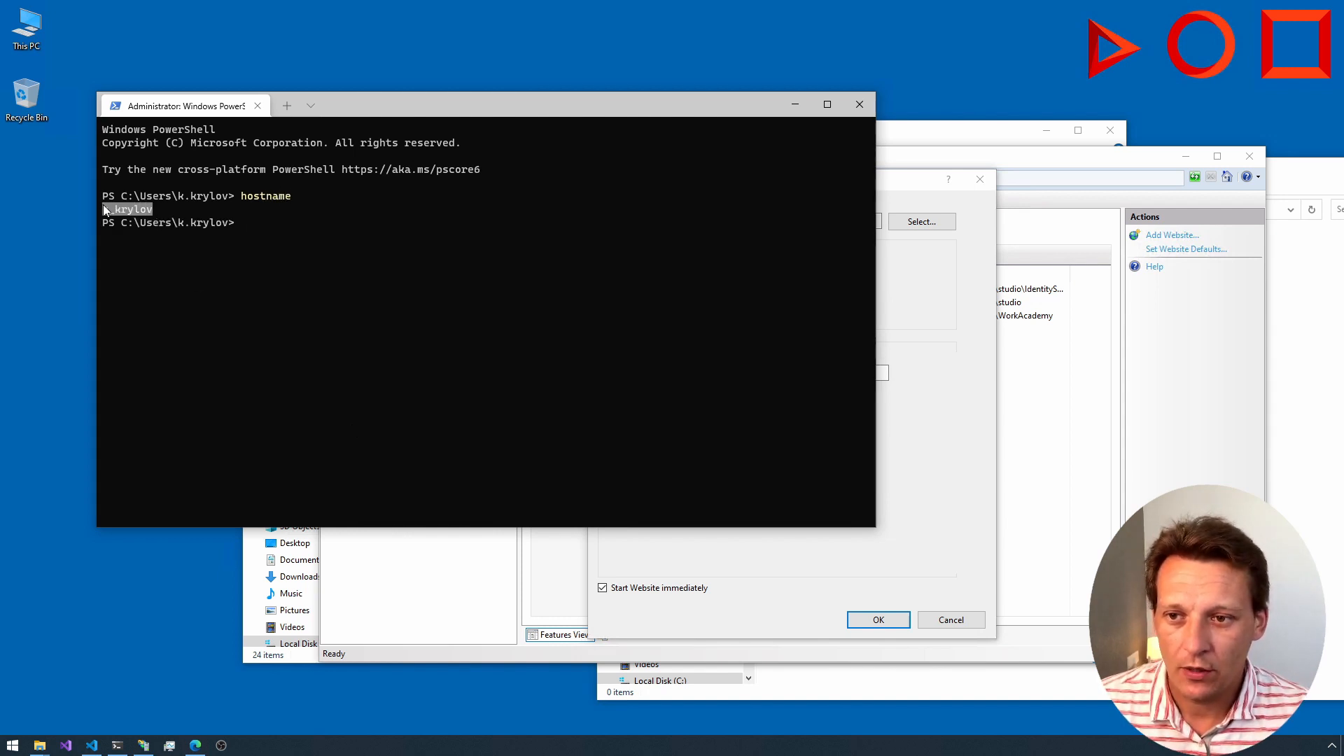
{"action": "left_click", "coordinate": [860, 104]}
{"action": "type", "text": "k_krylov"}
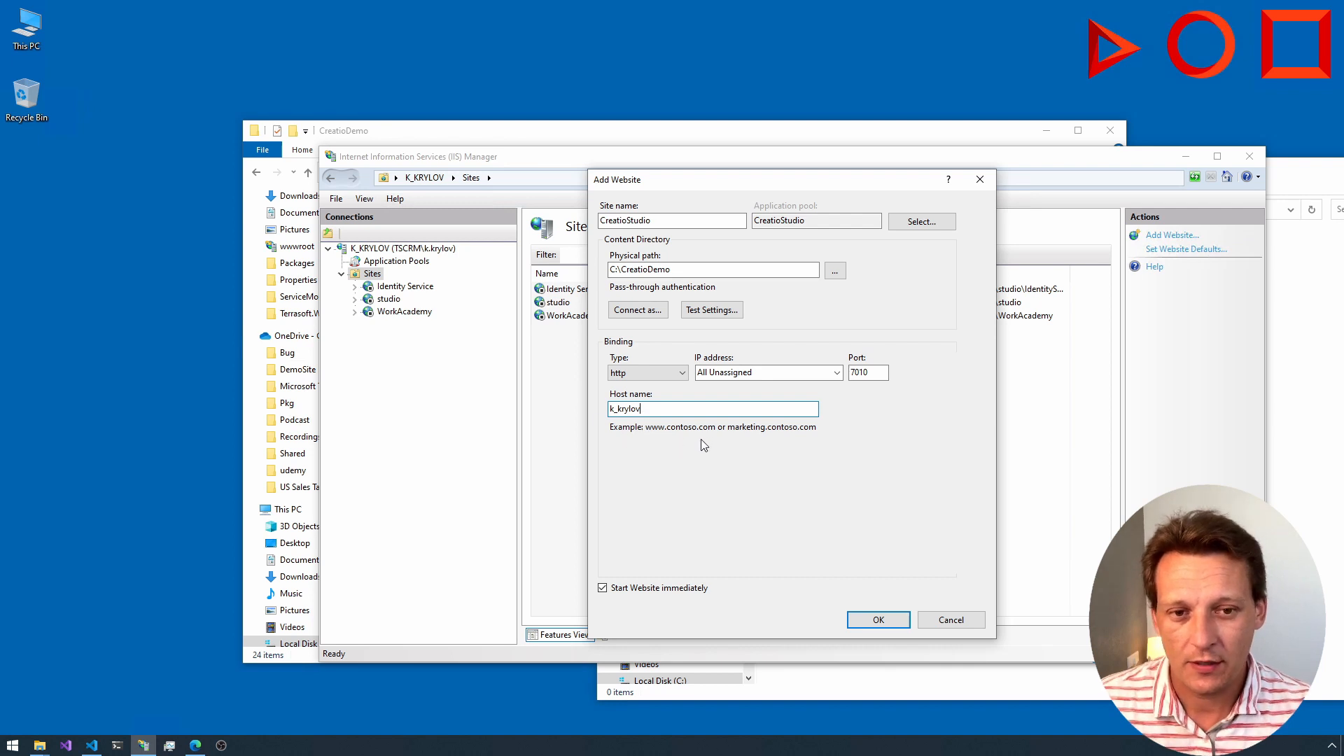
{"action": "left_click", "coordinate": [871, 622]}
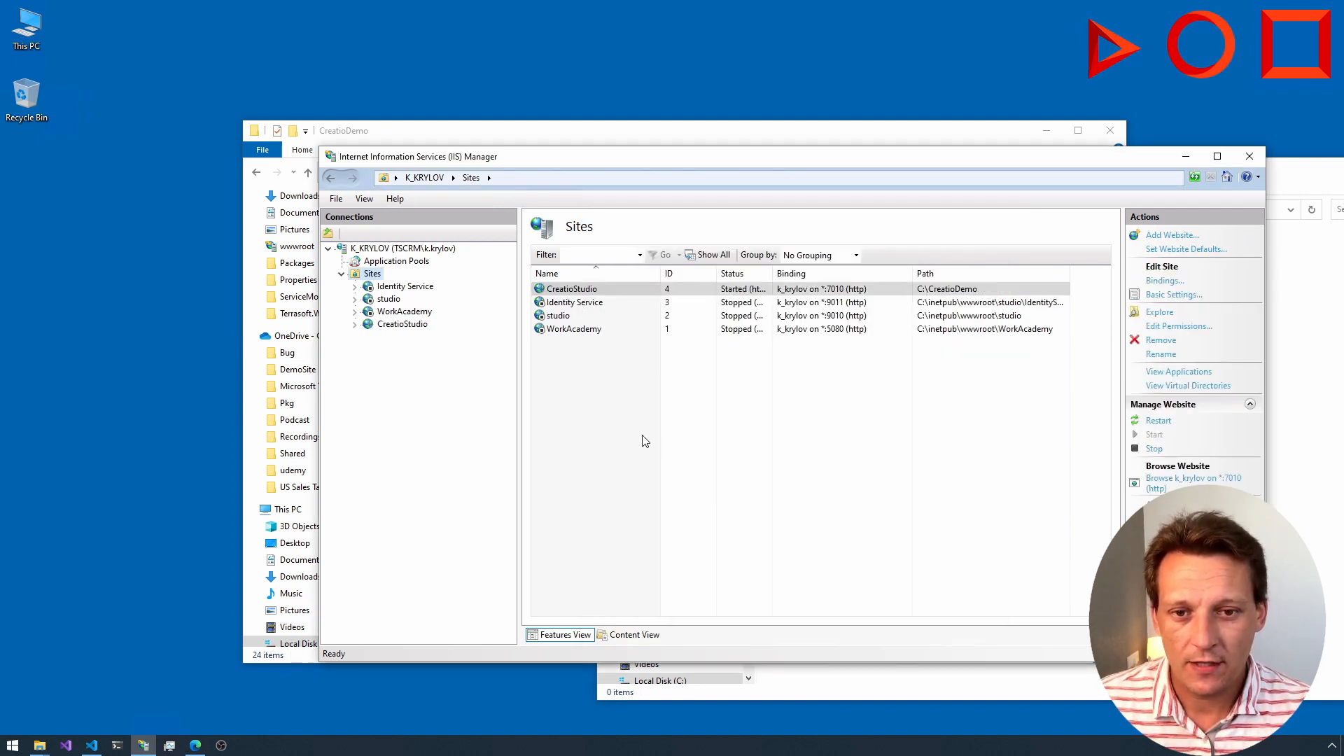
Step: Begin adding an application with the alias 0 under the CreatioStudio site
{"action": "left_click", "coordinate": [355, 325]}
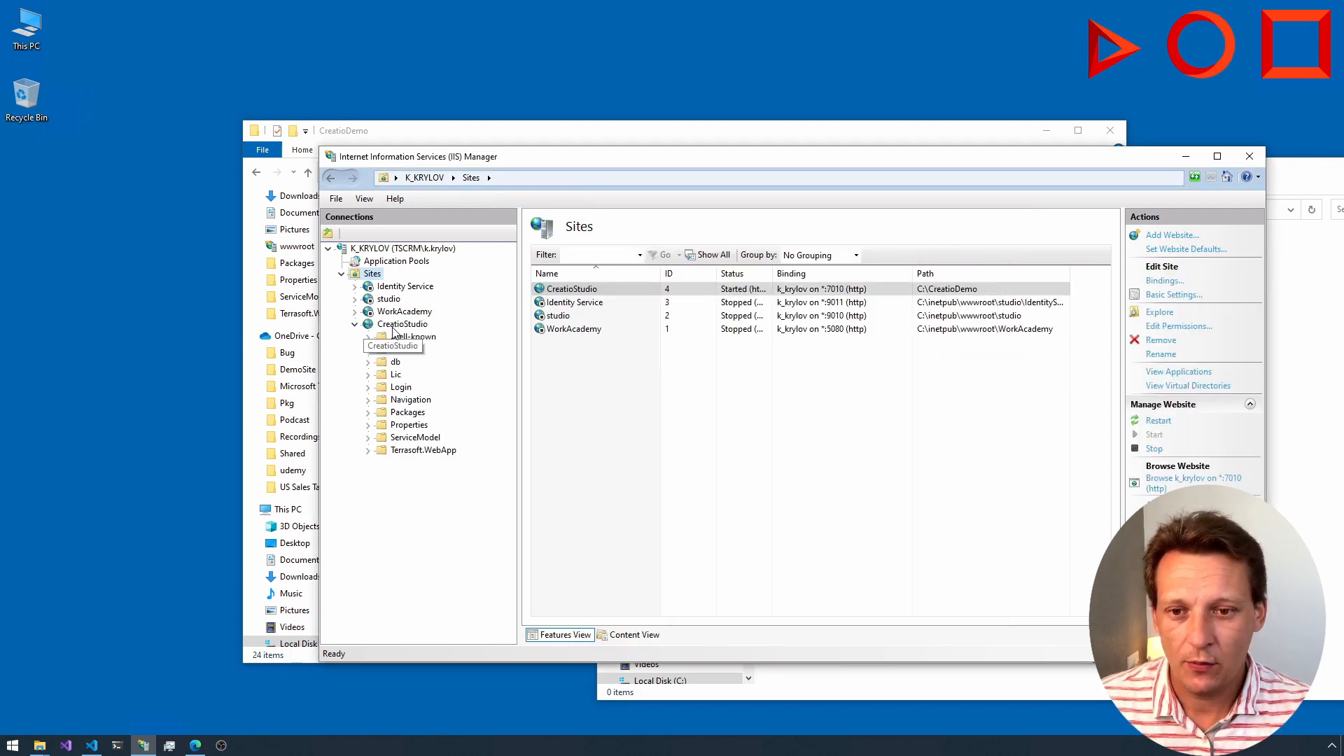
{"action": "right_click", "coordinate": [392, 328]}
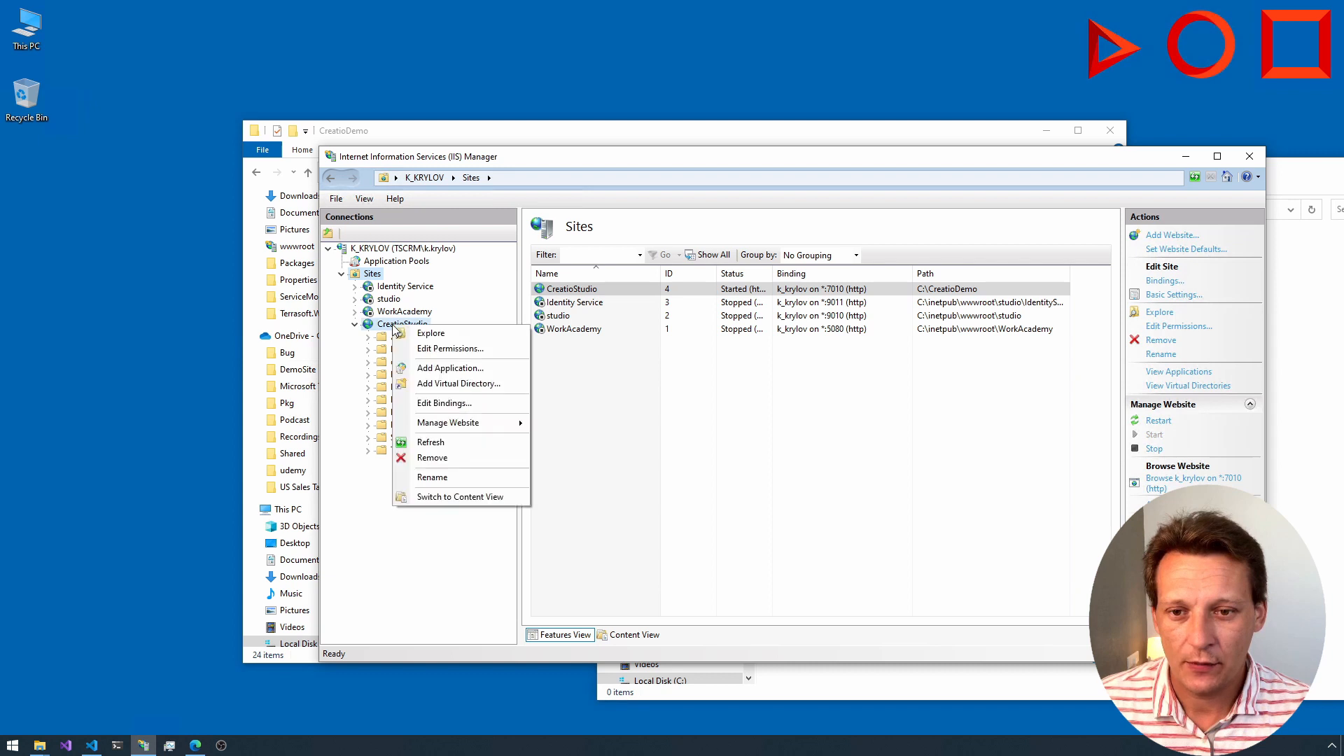
{"action": "left_click", "coordinate": [441, 369]}
{"action": "type", "text": "0"}
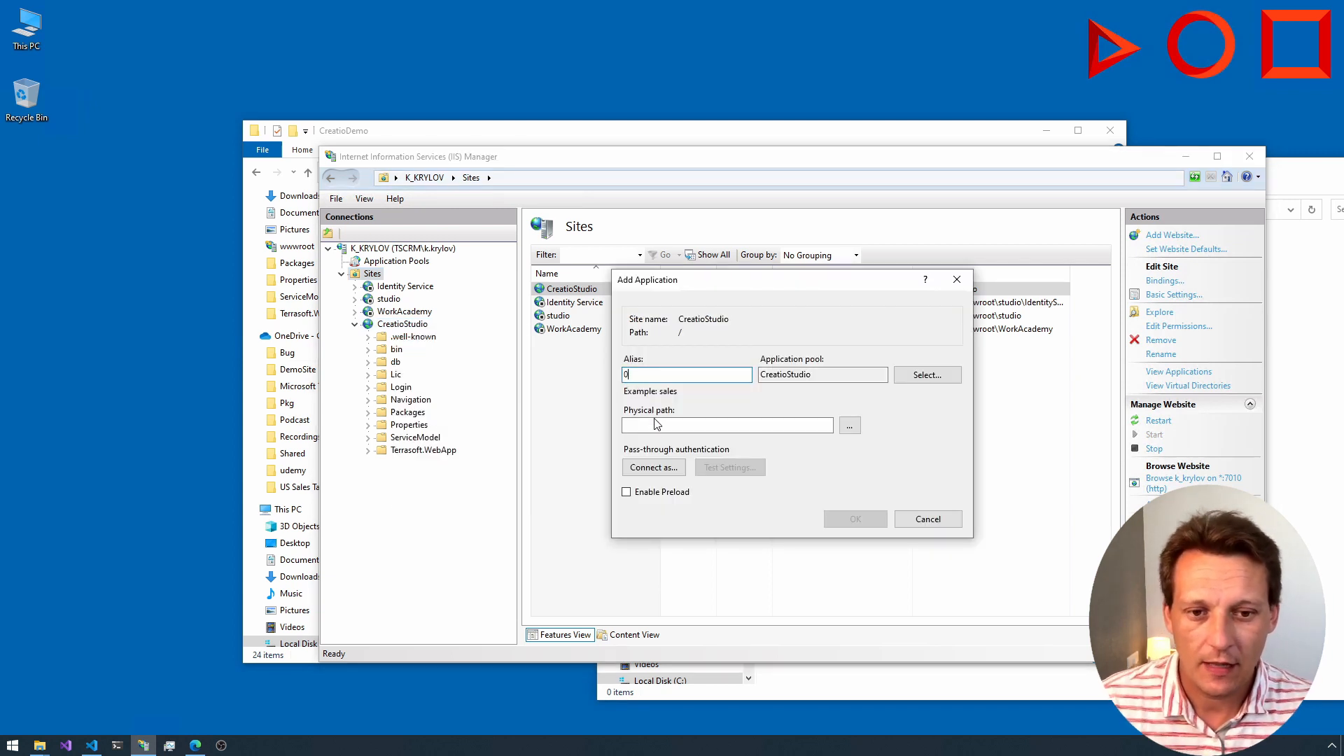
Step: Set the application's physical path to C:\CreatioDemo\Terrasoft.WebApp and create the application
{"action": "left_click", "coordinate": [849, 425]}
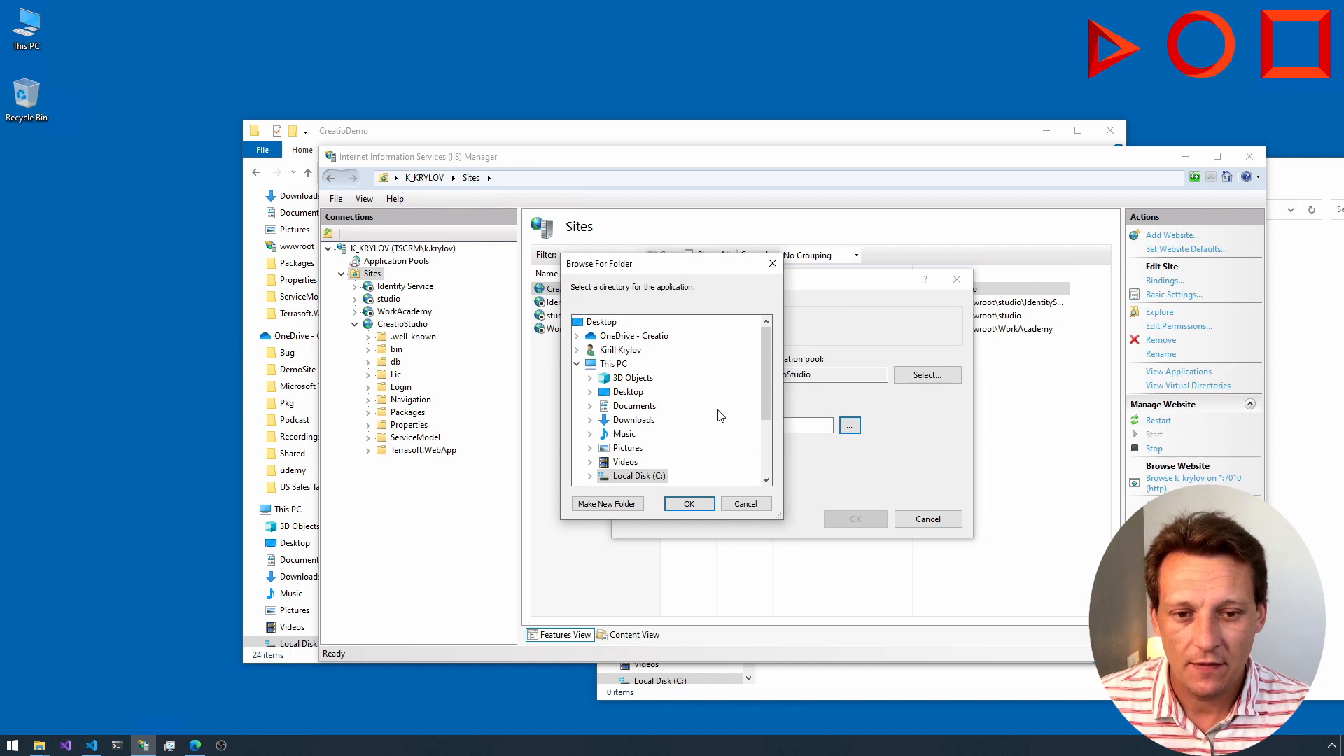
{"action": "scroll", "coordinate": [721, 416], "scroll_direction": "down", "scroll_amount": 3}
{"action": "left_click", "coordinate": [595, 383]}
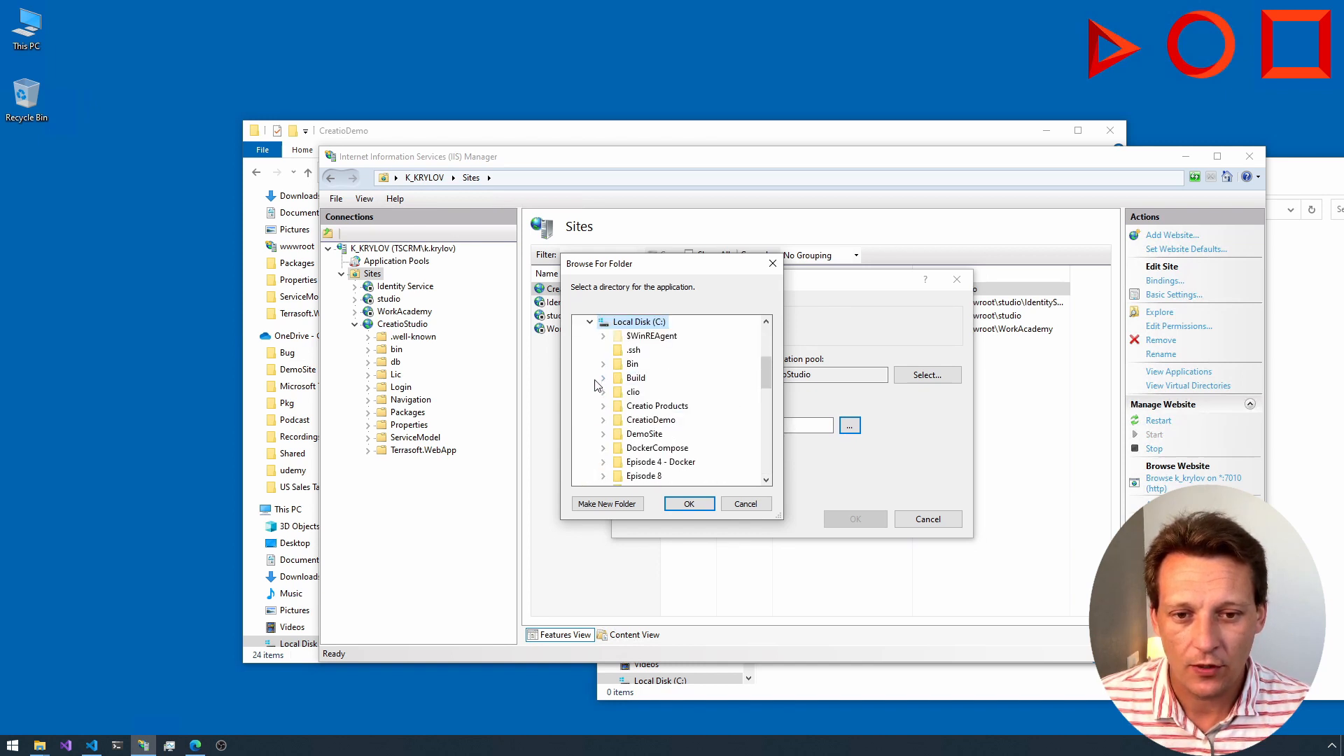
{"action": "scroll", "coordinate": [597, 385], "scroll_direction": "down", "scroll_amount": 2}
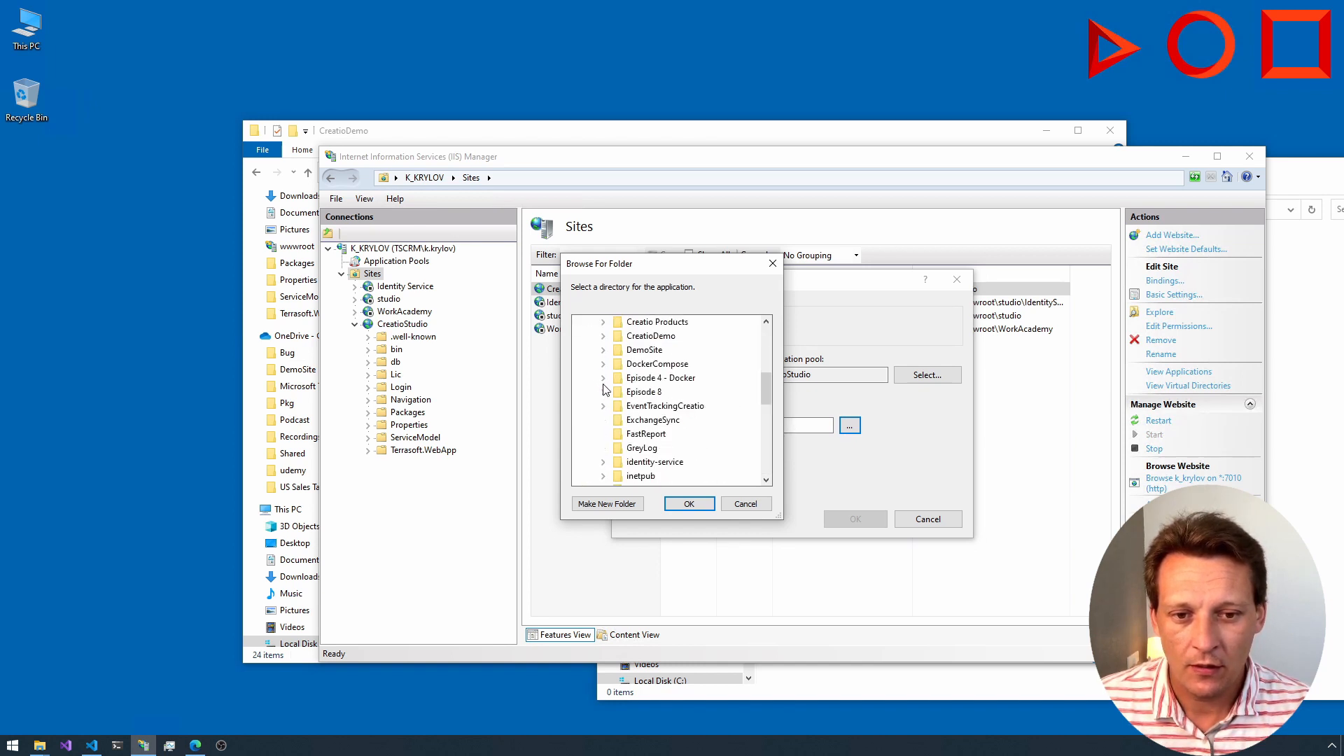
{"action": "left_click", "coordinate": [605, 337]}
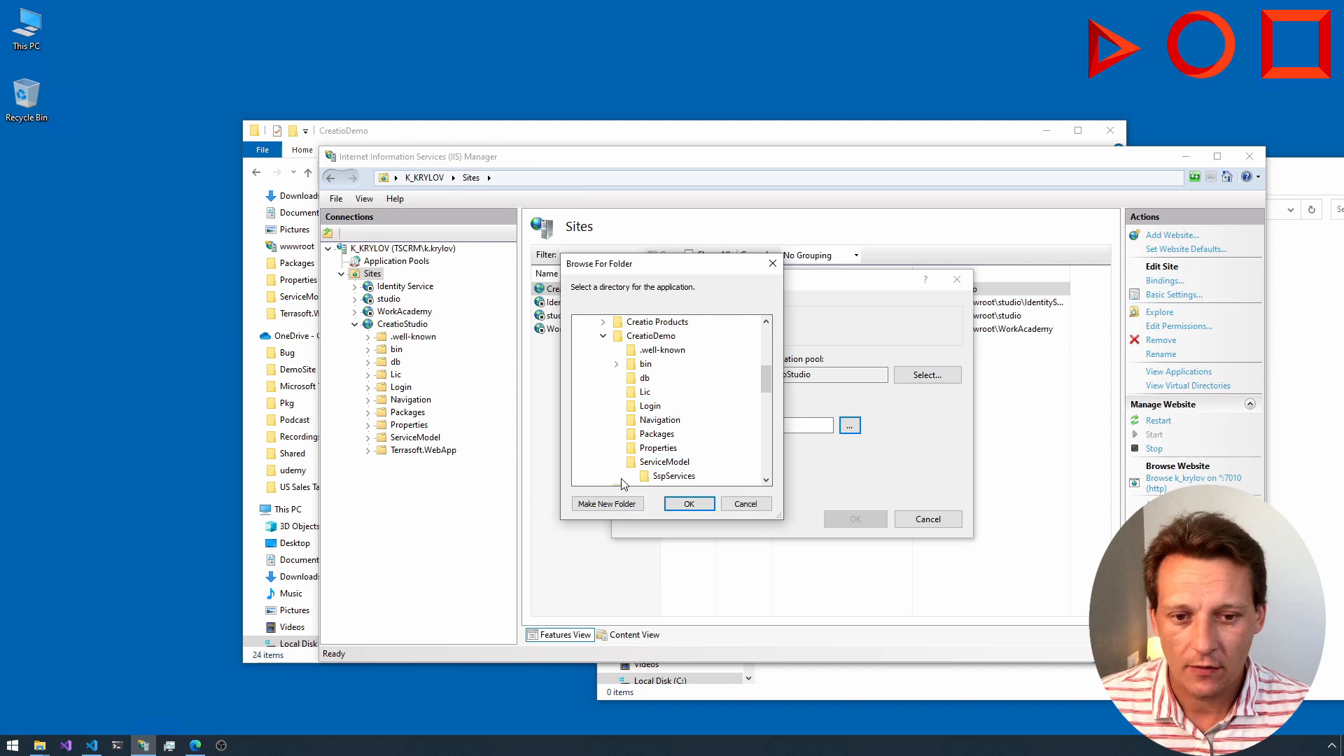
{"action": "left_click", "coordinate": [622, 479]}
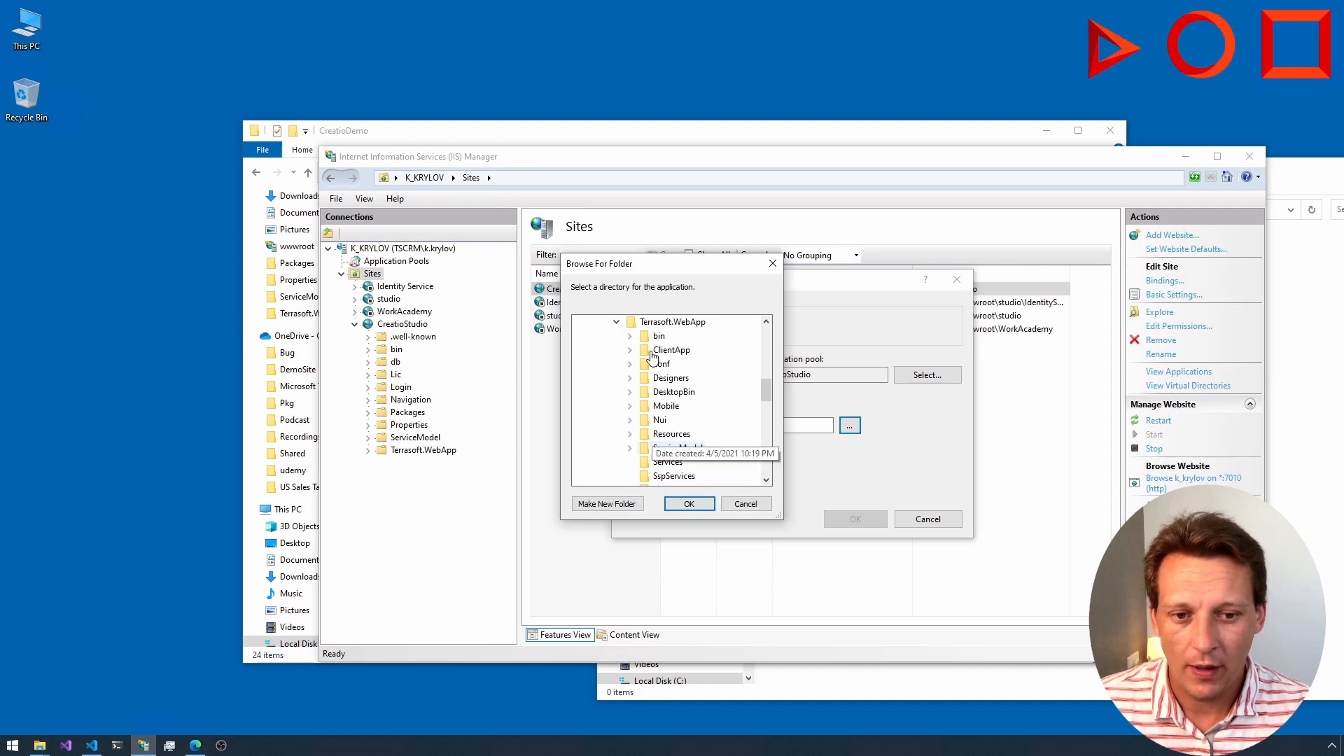
{"action": "left_click", "coordinate": [687, 504]}
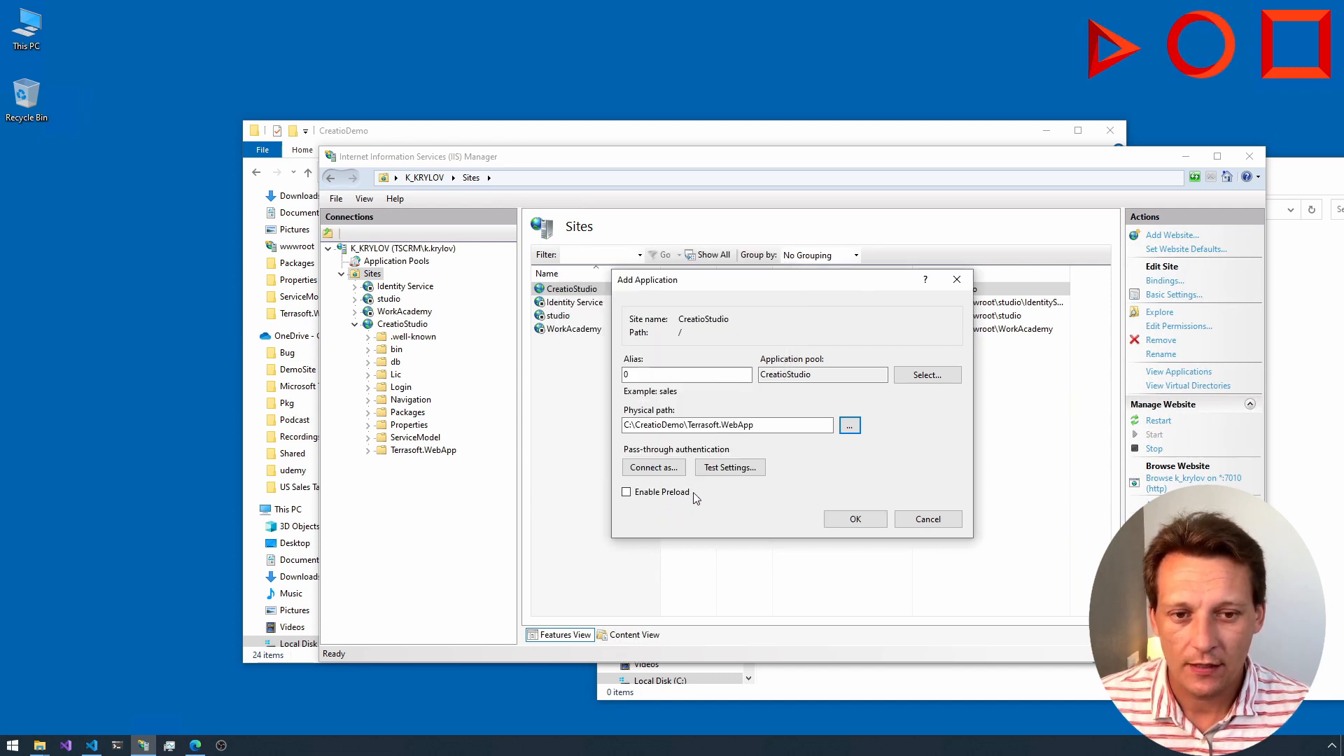
{"action": "left_click", "coordinate": [856, 519]}
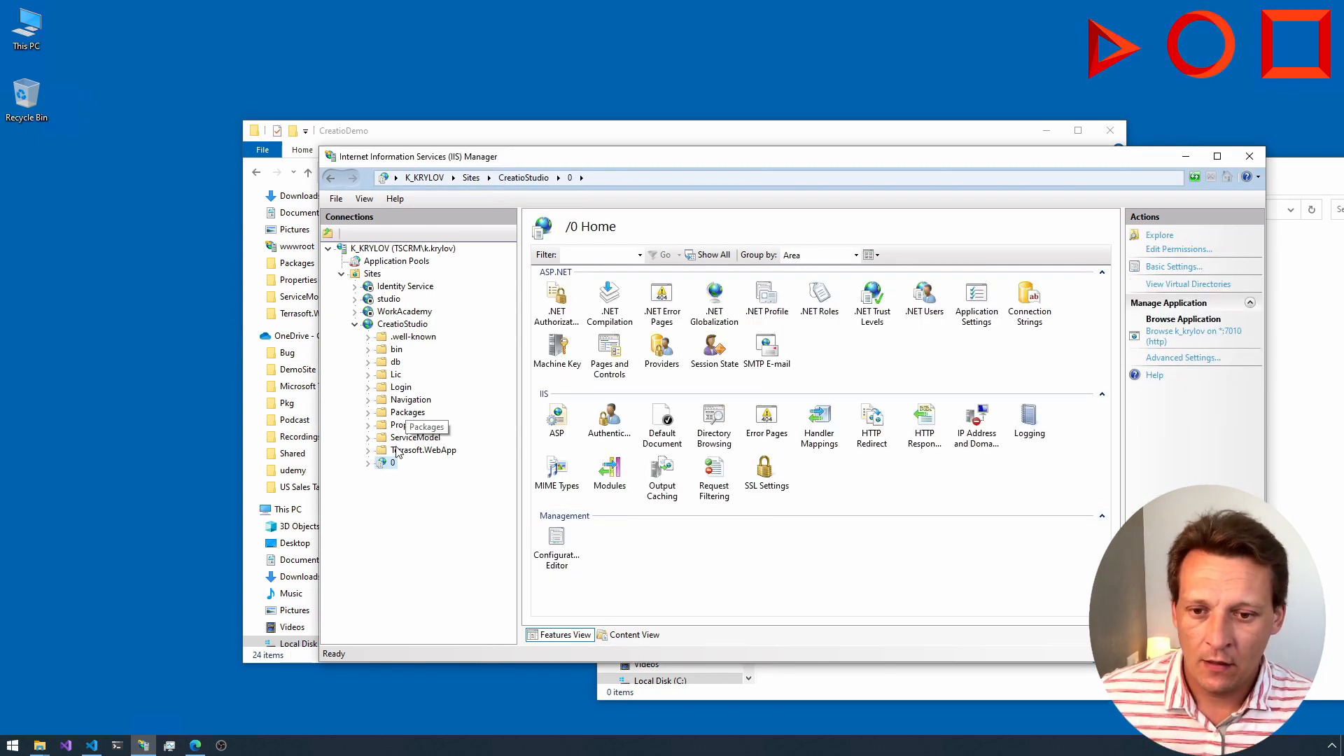
Step: Add an application pool named TestPool with .NET CLR Version v4.0.30319 and Integrated pipeline mode
{"action": "left_click", "coordinate": [387, 264]}
{"action": "left_click", "coordinate": [580, 388]}
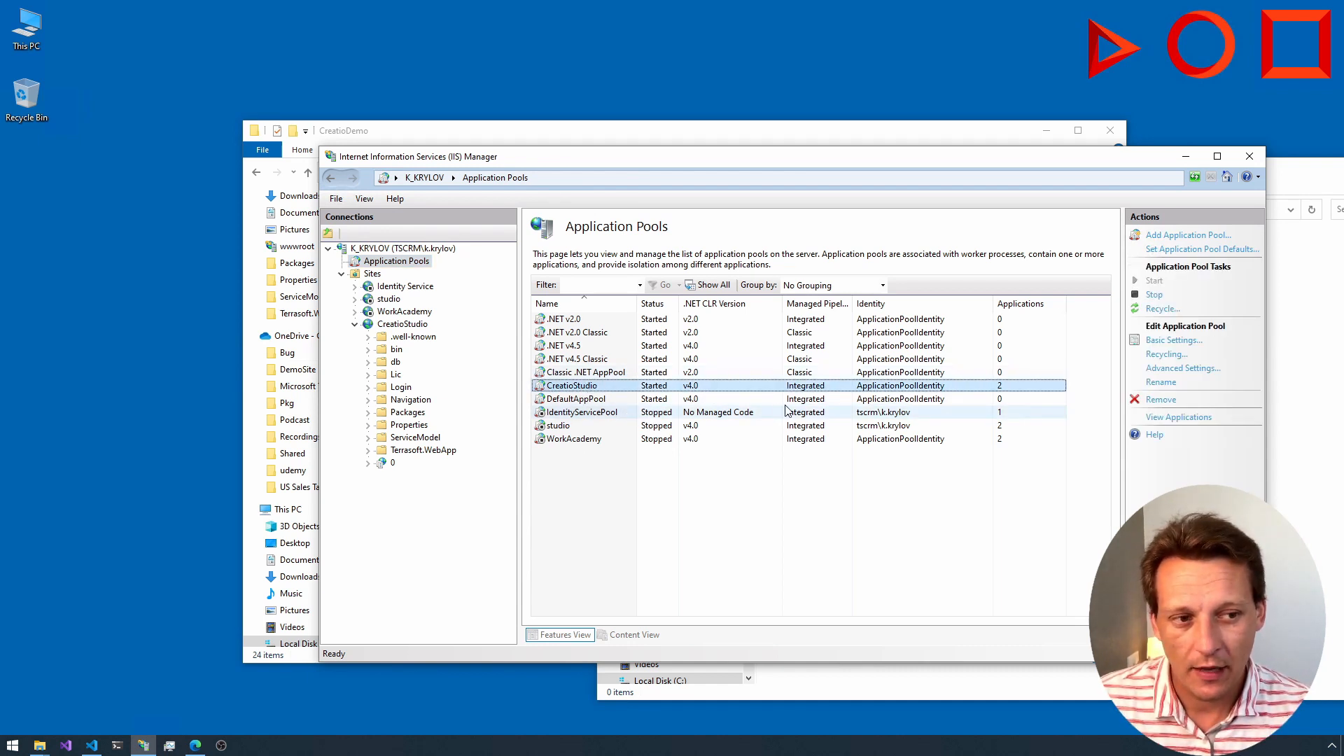
{"action": "left_click", "coordinate": [1168, 238]}
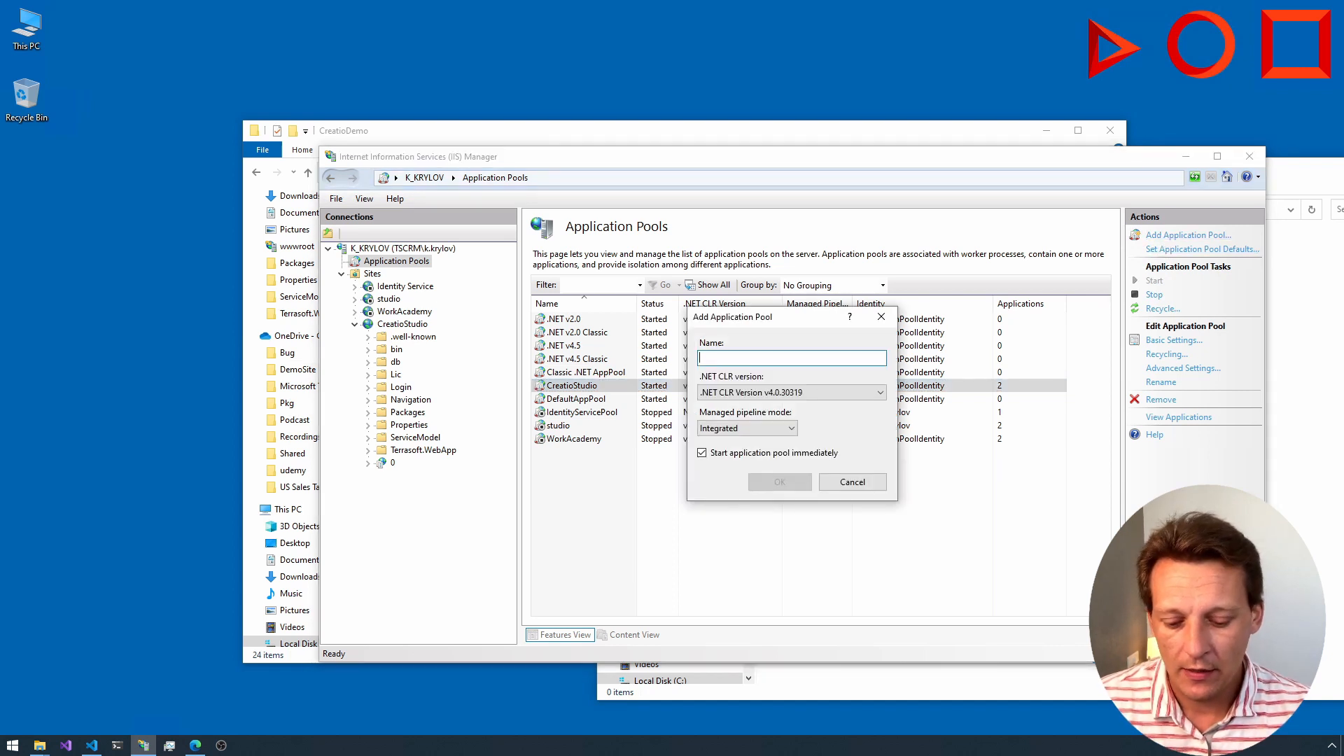
{"action": "type", "text": "TestPool"}
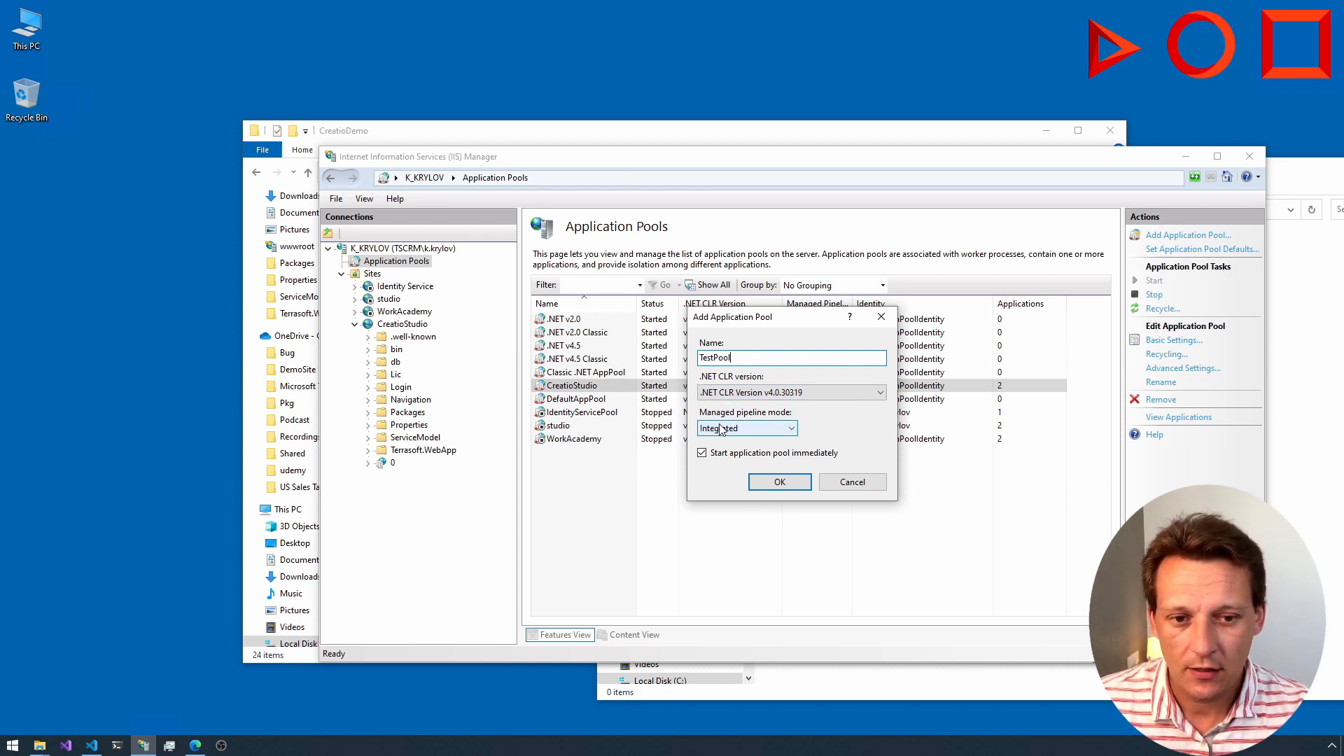
{"action": "left_click", "coordinate": [778, 483]}
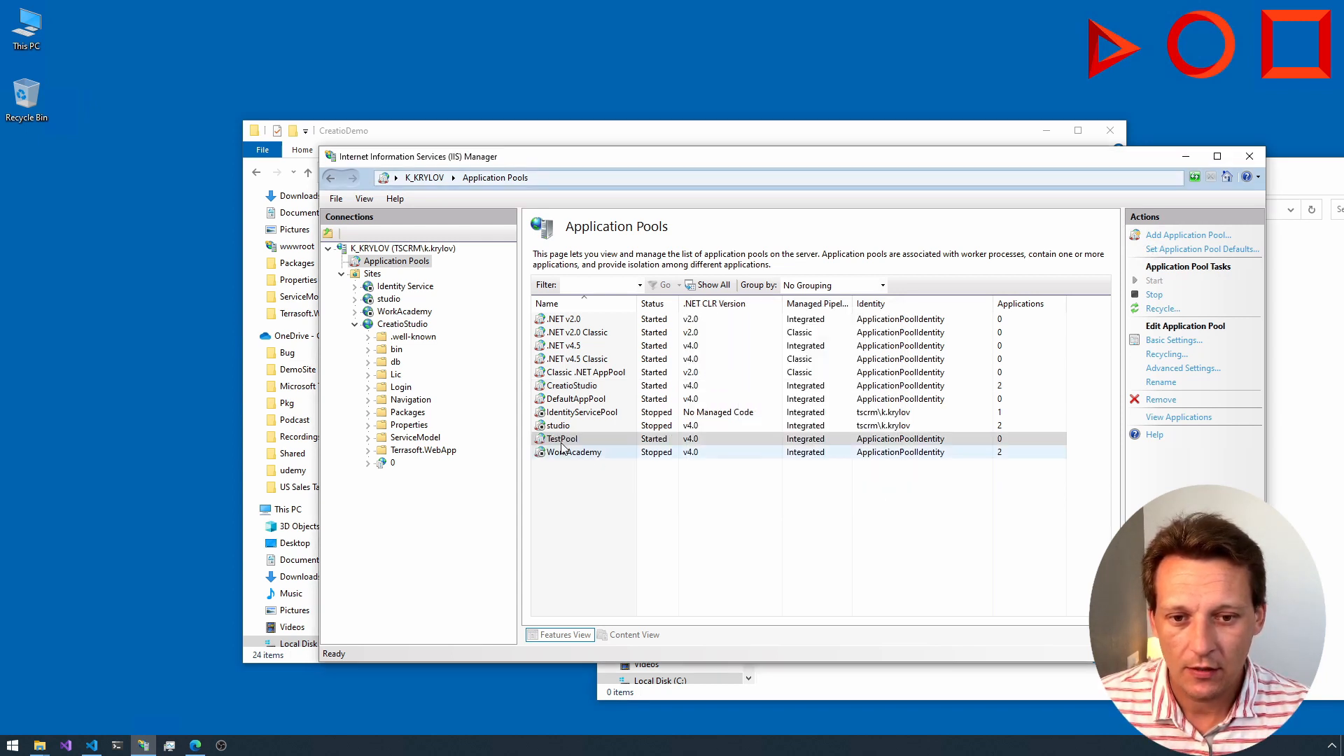
Step: Examine the application pools offered for a new application under the CreatioStudio site, and leave without adding one
{"action": "left_click", "coordinate": [392, 327]}
{"action": "right_click", "coordinate": [392, 326]}
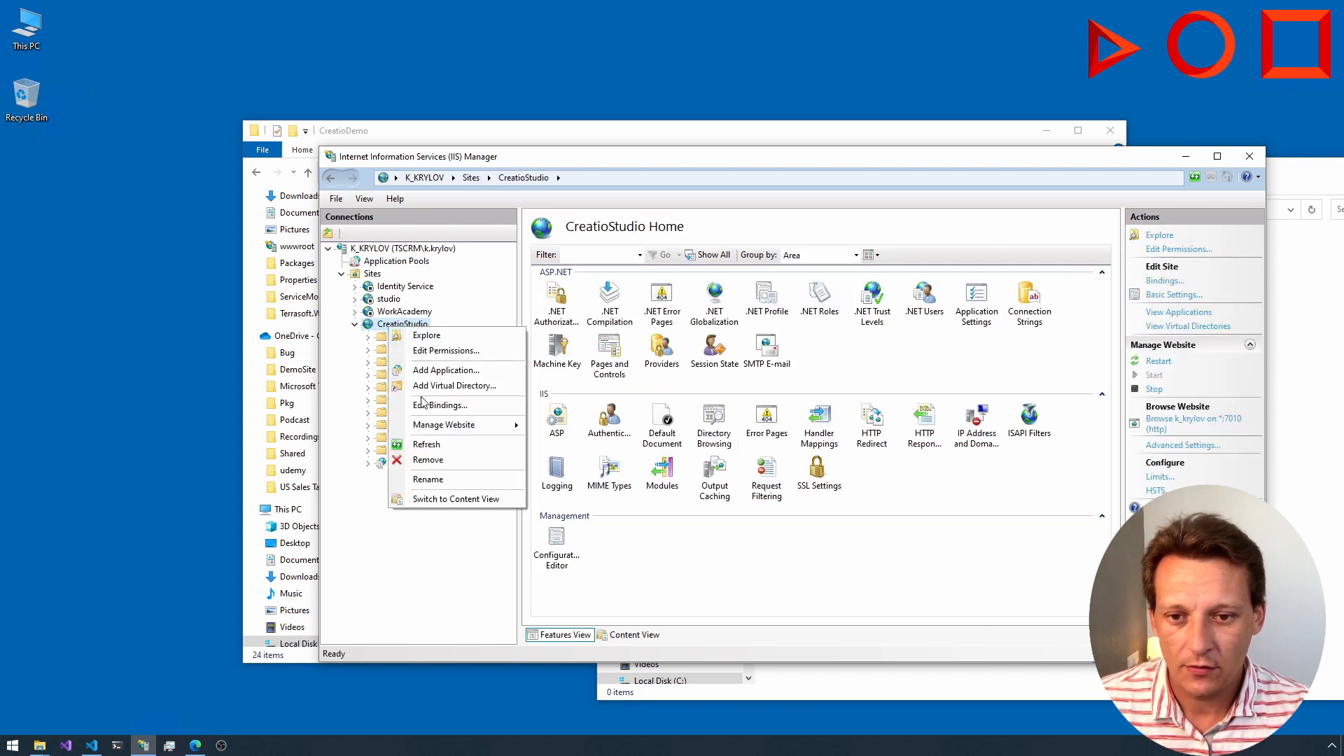
{"action": "left_click", "coordinate": [446, 369]}
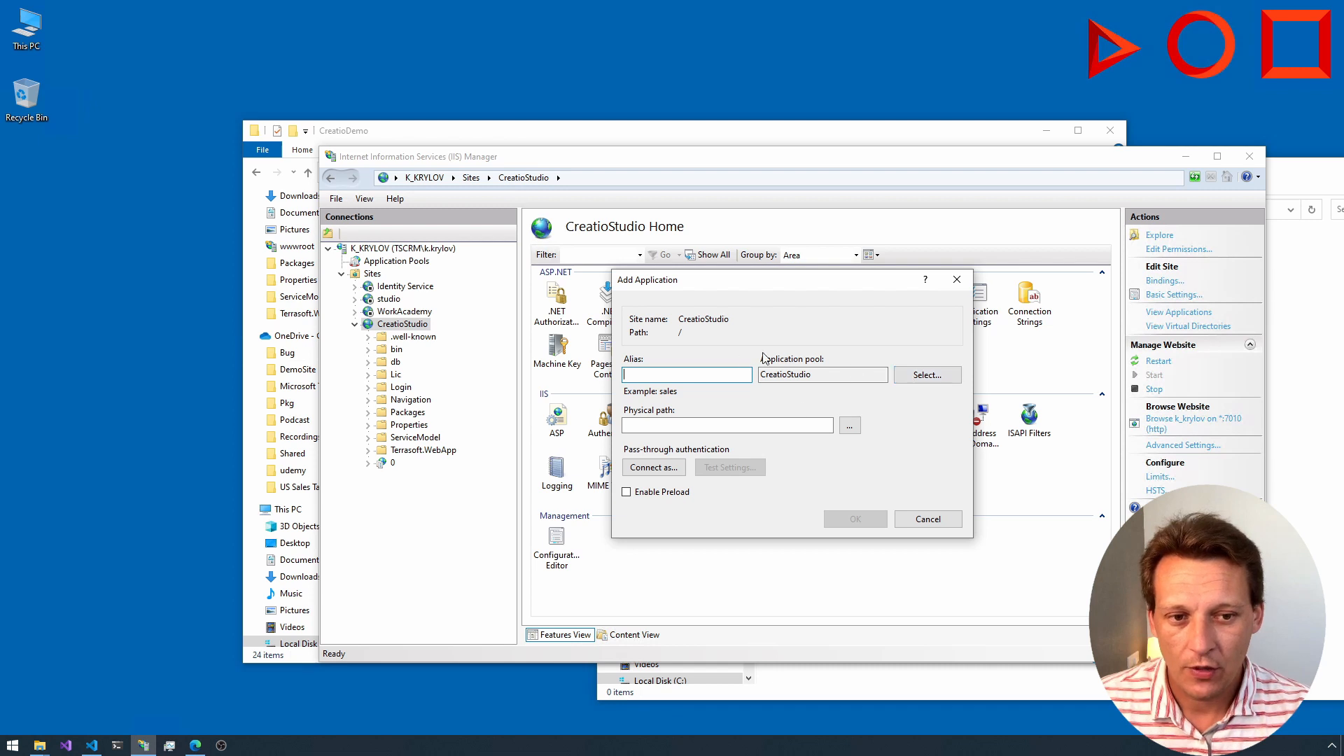
{"action": "left_click", "coordinate": [912, 376]}
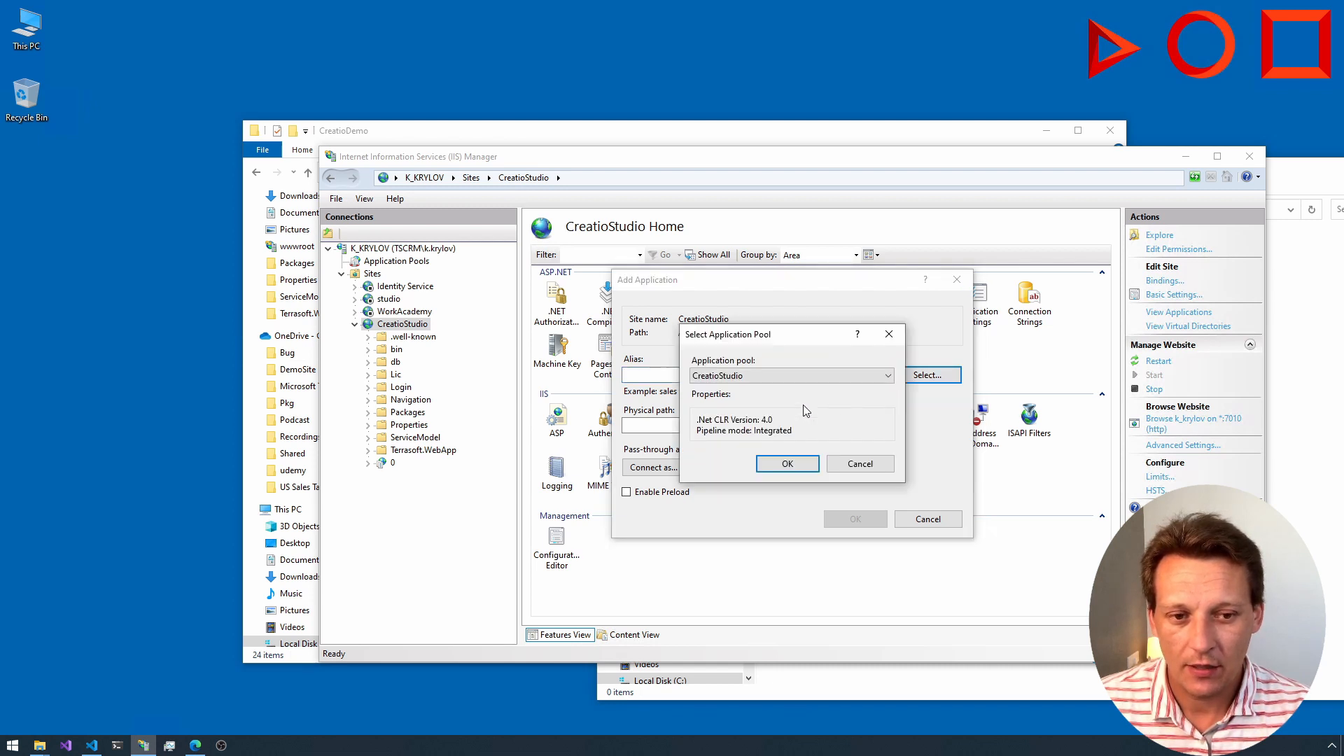
{"action": "left_click", "coordinate": [777, 378]}
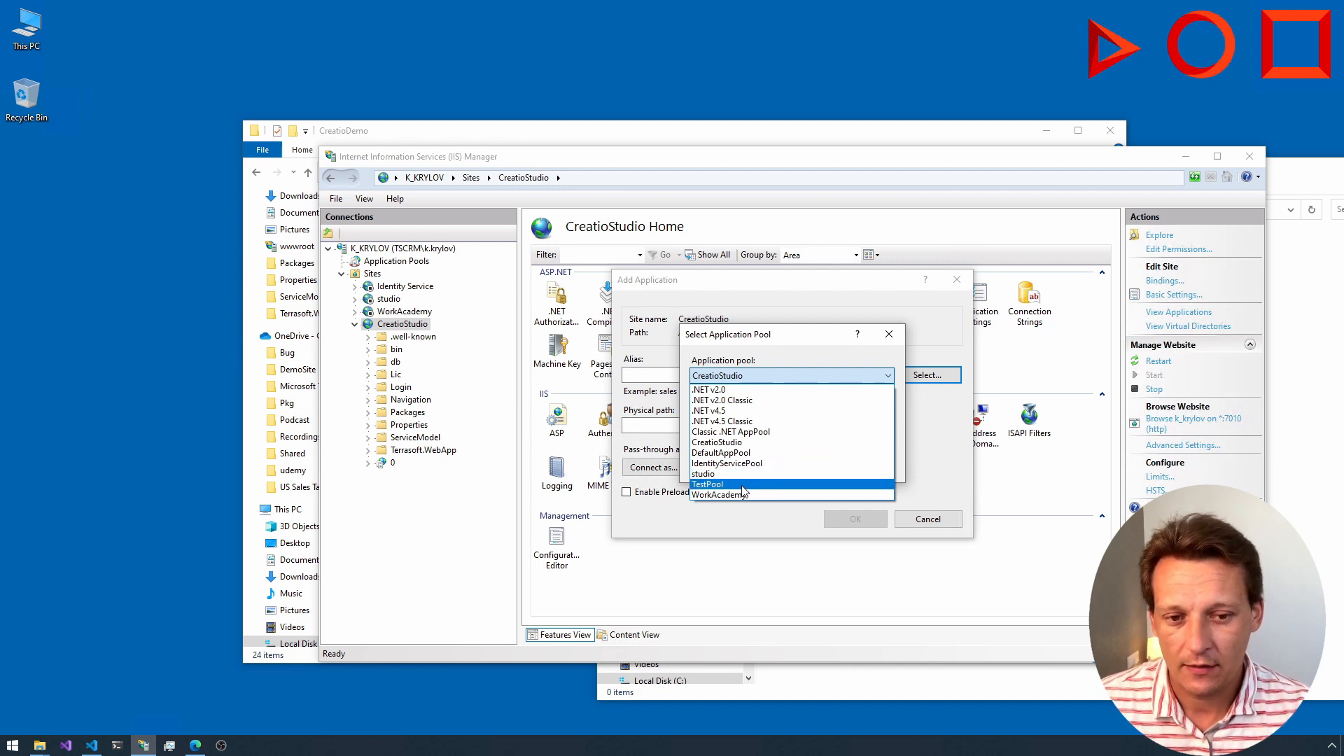
{"action": "left_click", "coordinate": [888, 340]}
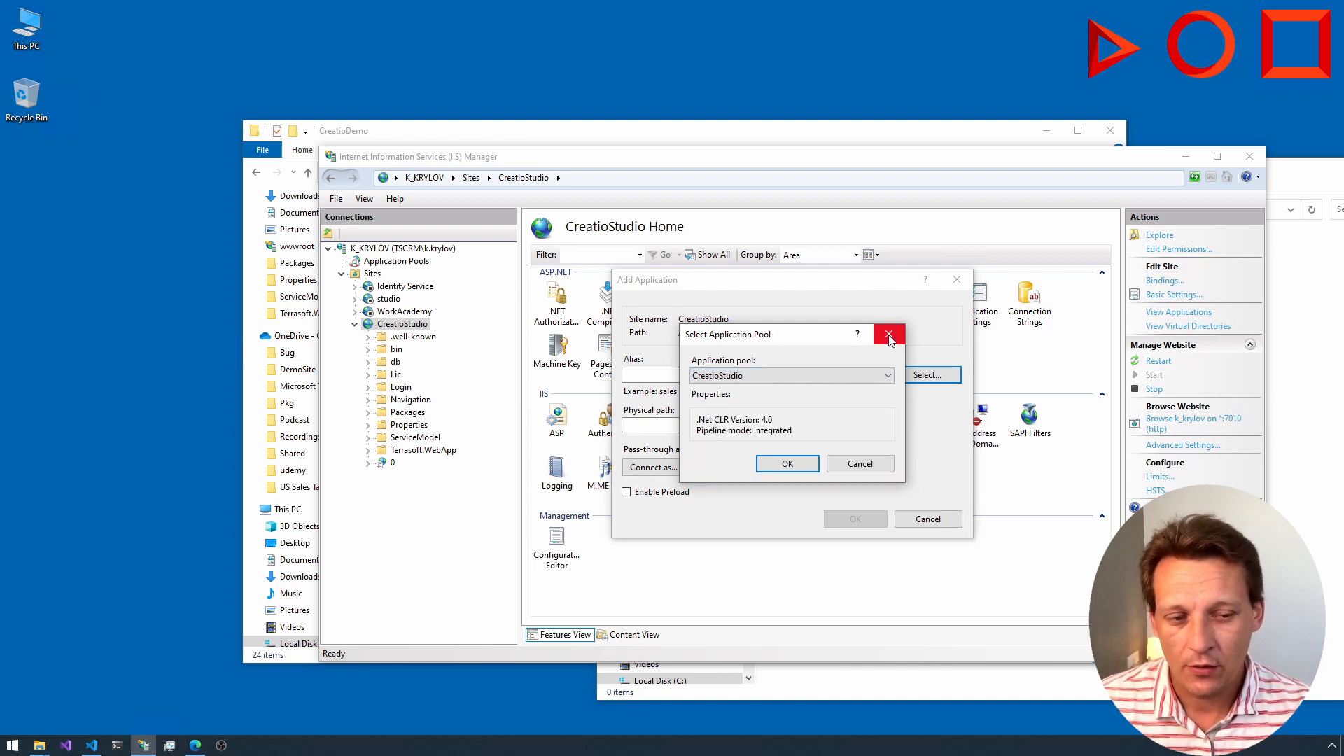
{"action": "left_click", "coordinate": [889, 335]}
{"action": "left_click", "coordinate": [928, 518]}
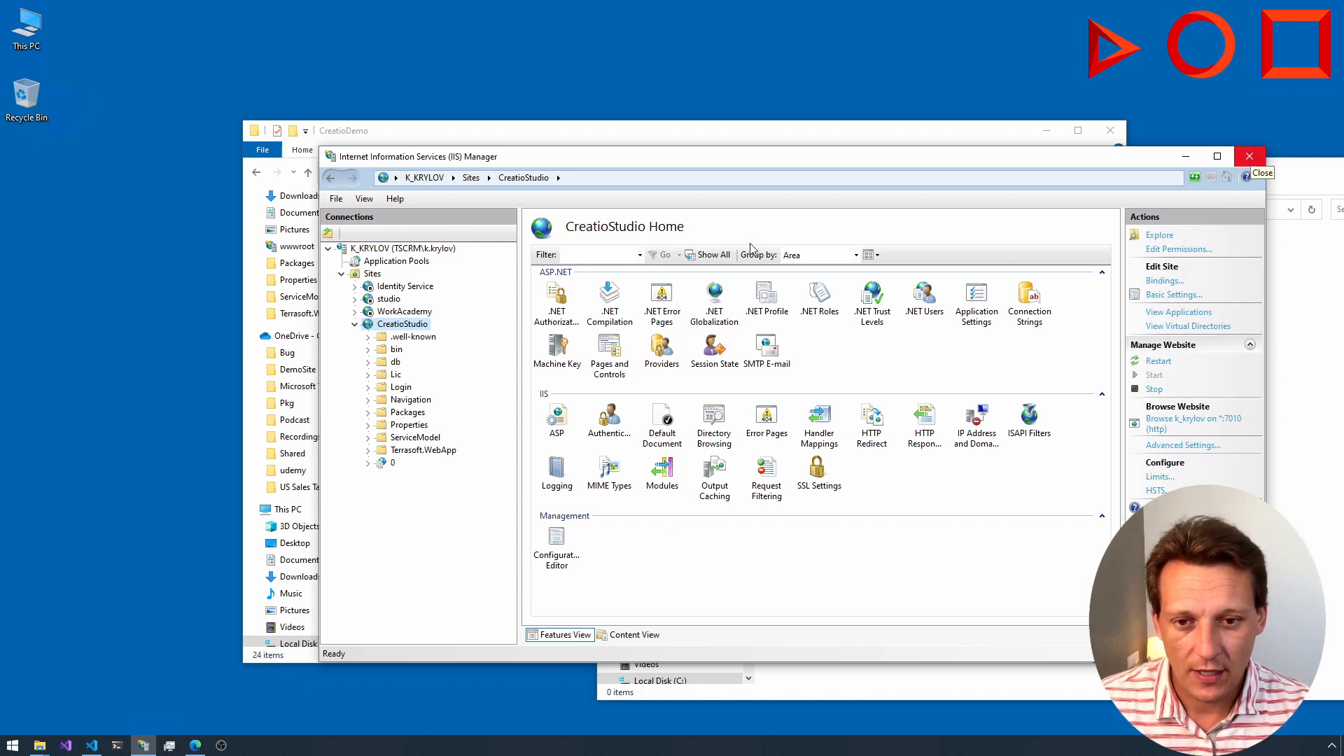
Step: Browse the CreatioStudio website on port 7010, close its page and return to the server-side system requirements documentation
{"action": "left_click", "coordinate": [1191, 424]}
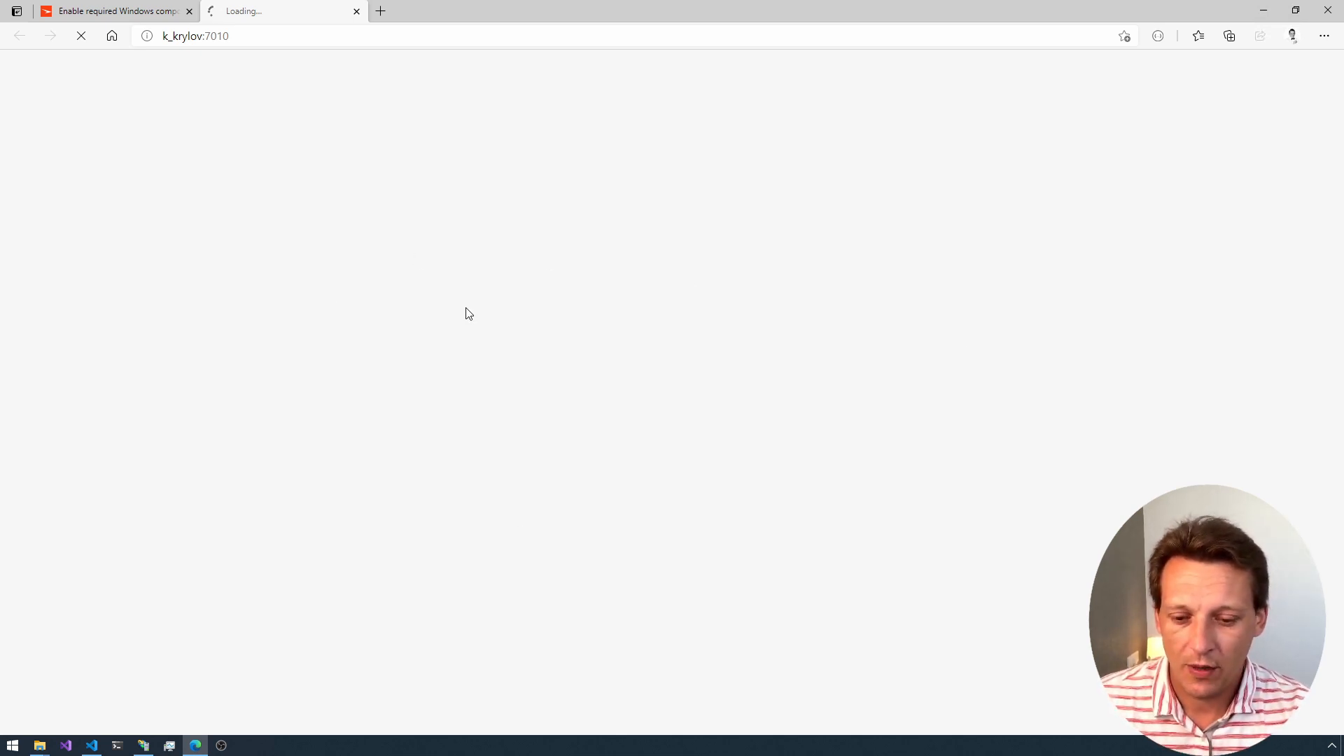
{"action": "key", "text": "ctrl+w"}
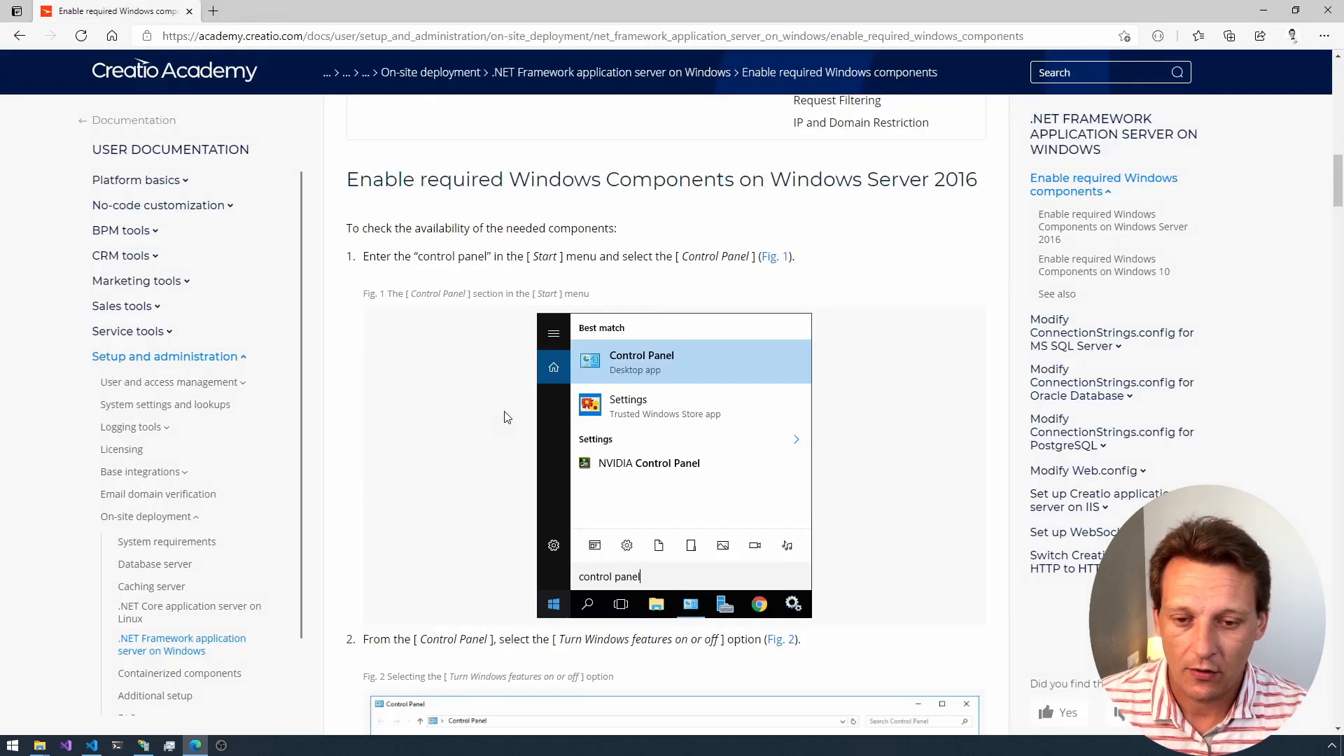
{"action": "scroll", "coordinate": [495, 417], "scroll_direction": "down", "scroll_amount": 5}
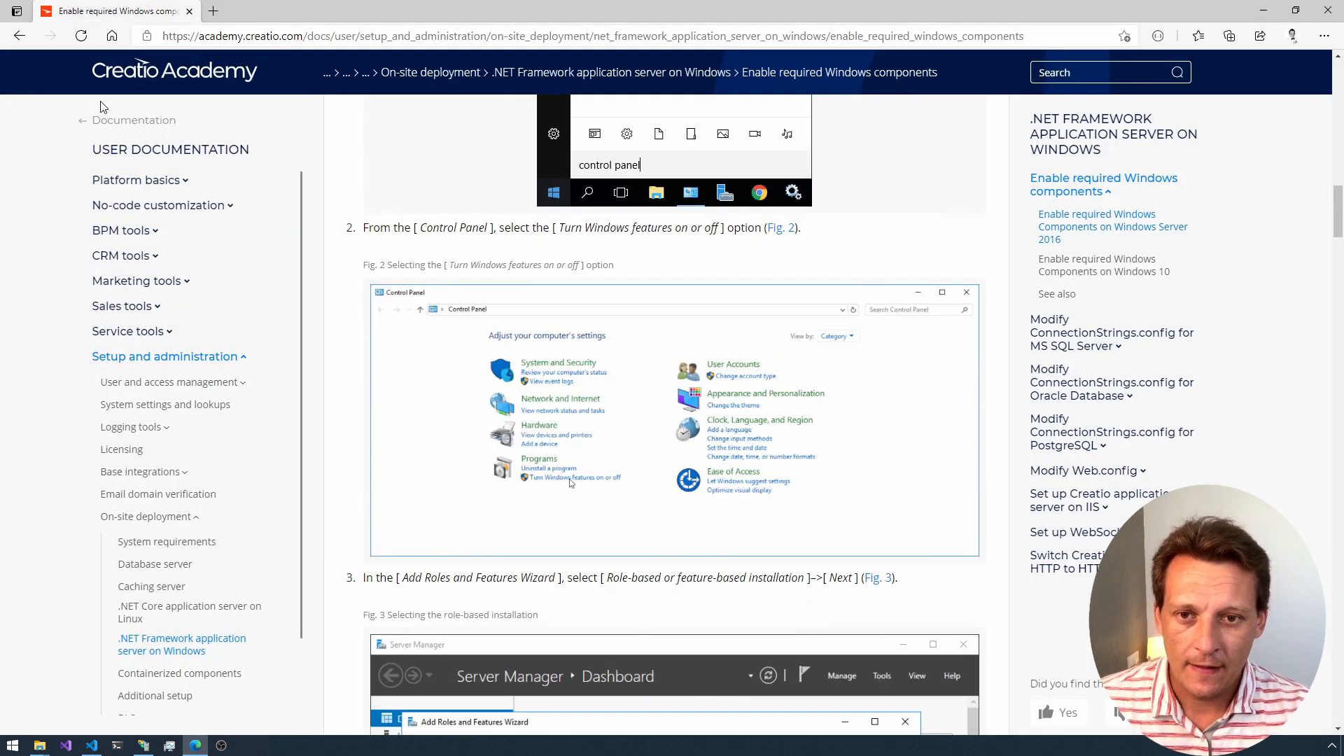
{"action": "left_click", "coordinate": [18, 38]}
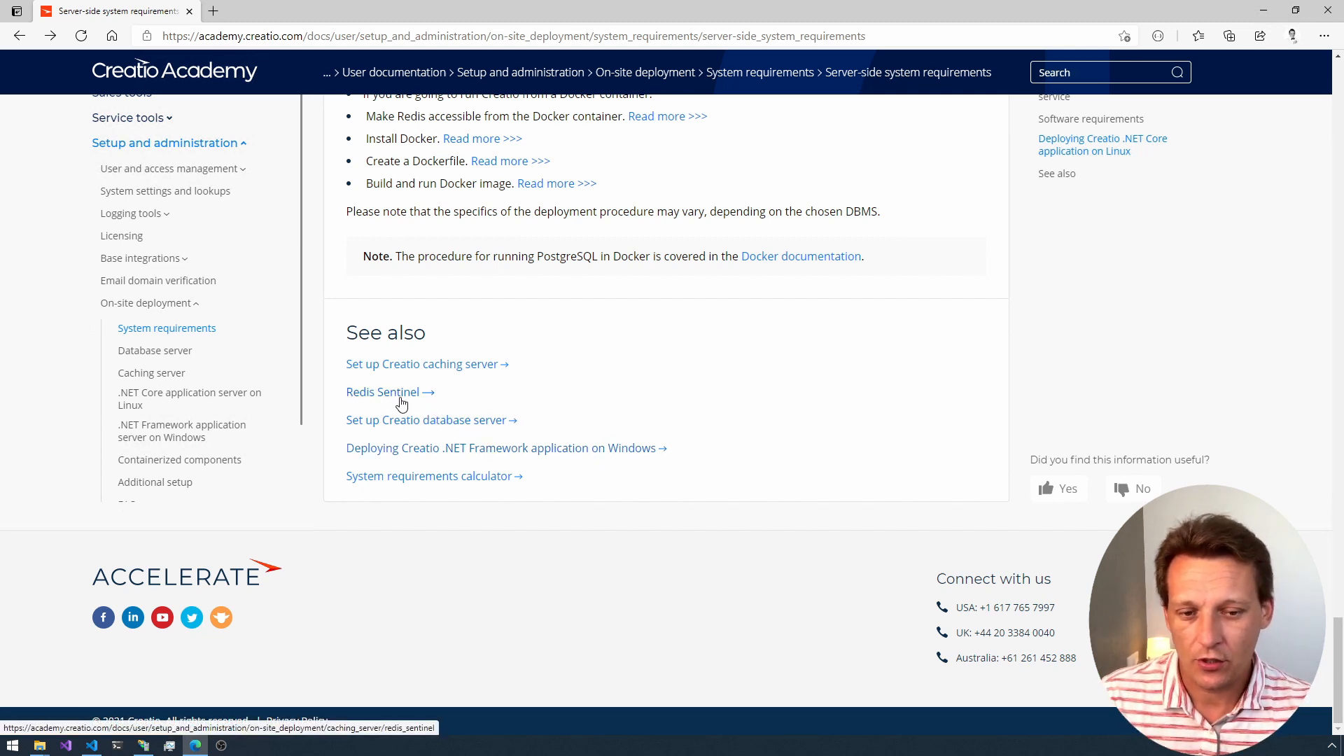
{"action": "left_click", "coordinate": [1264, 10]}
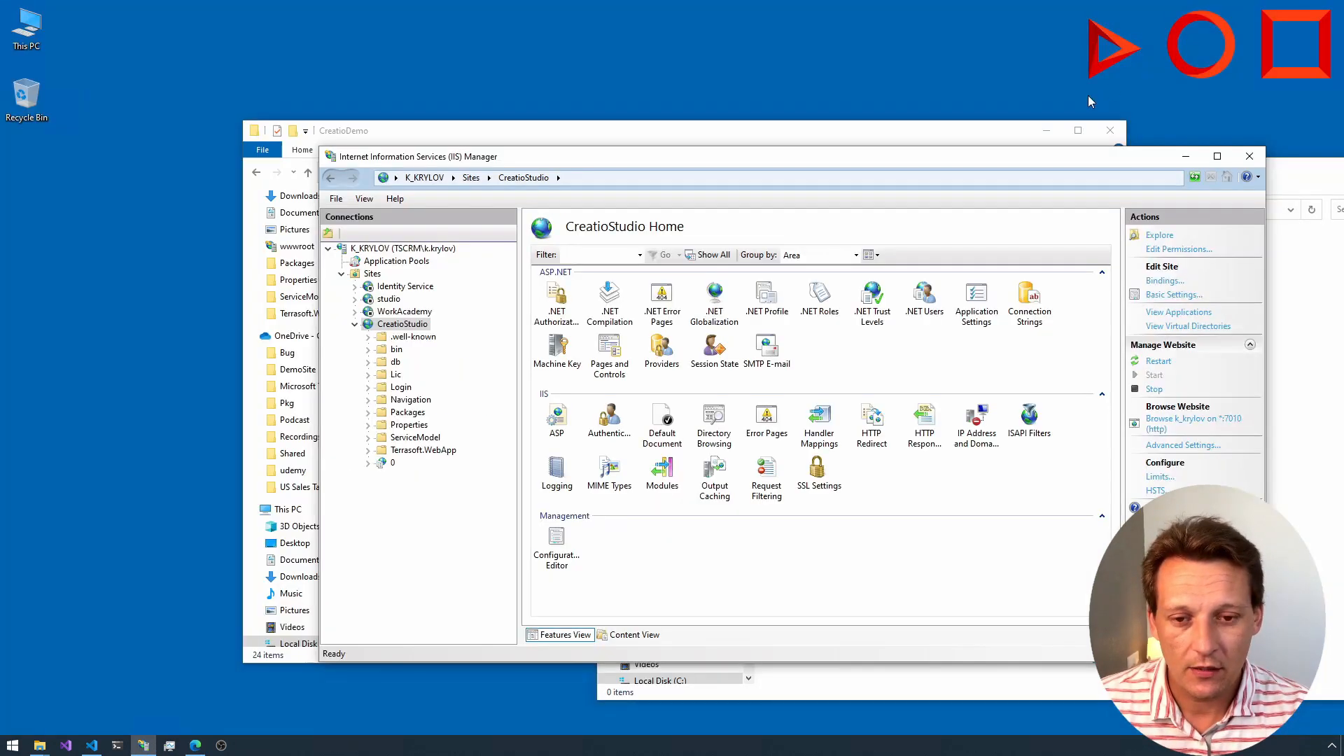
Step: Put the IIS Manager window away and open the Windows Services console
{"action": "left_click", "coordinate": [1185, 155]}
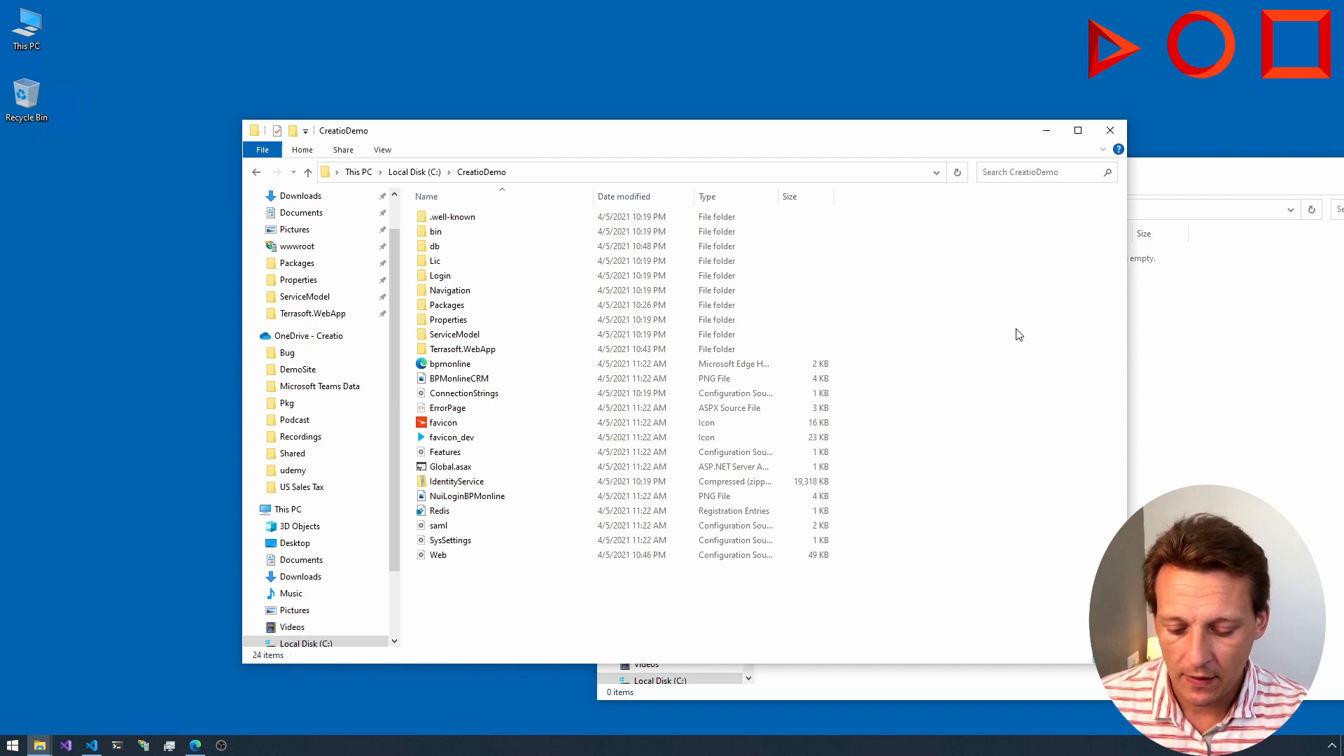
{"action": "key", "text": "super+r"}
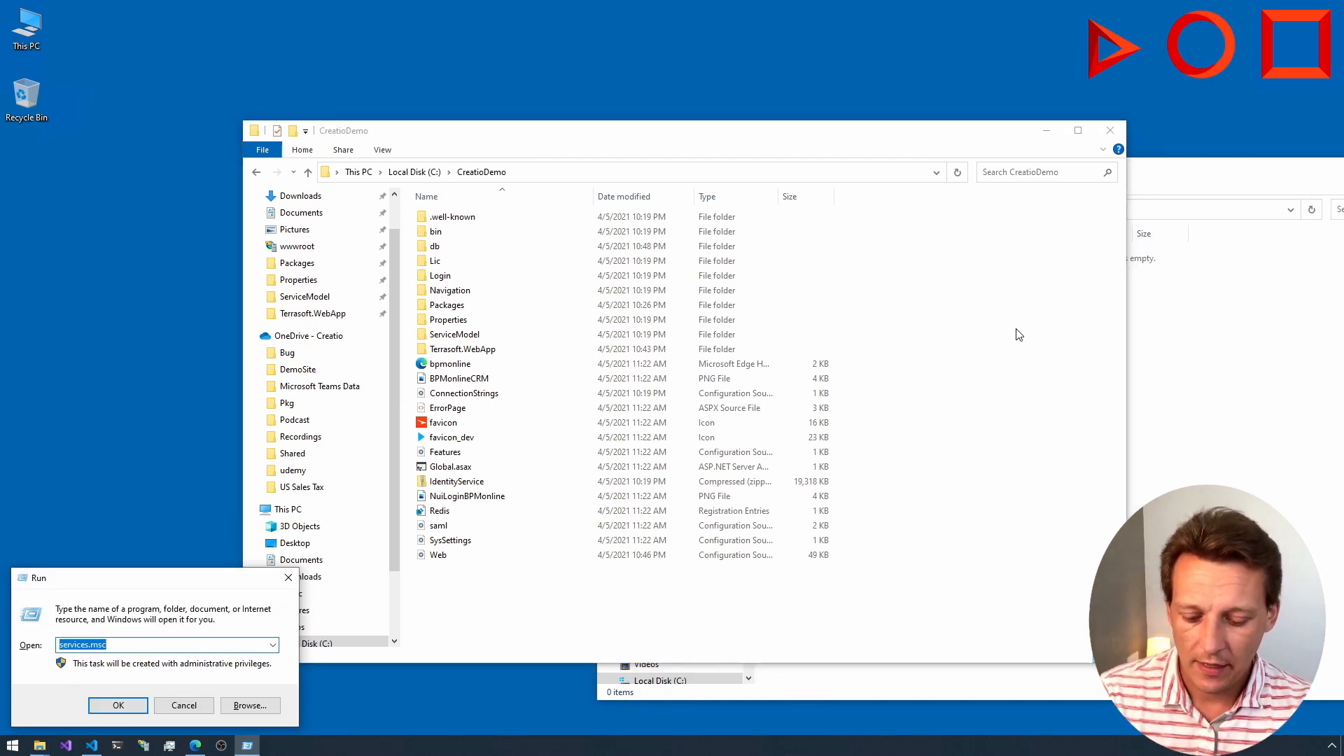
{"action": "type", "text": "s"}
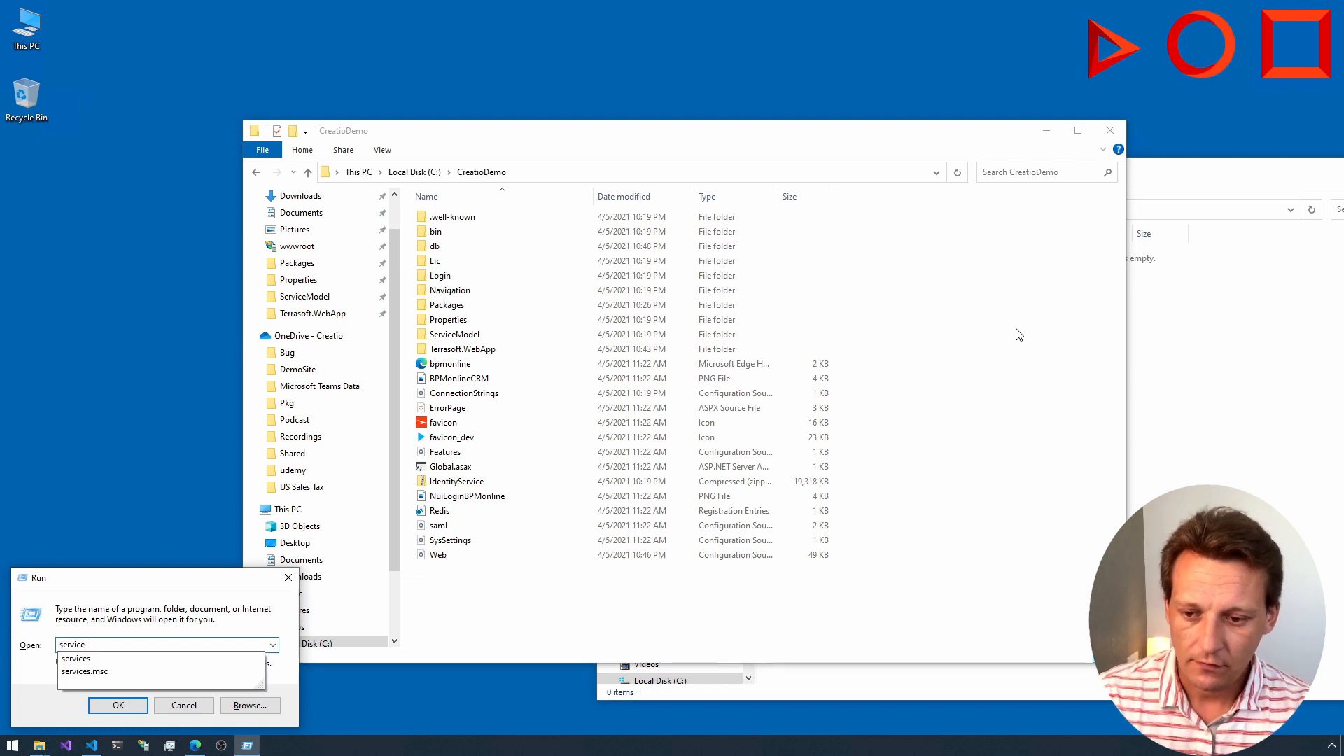
{"action": "key", "text": "Down"}
{"action": "key", "text": "Down"}
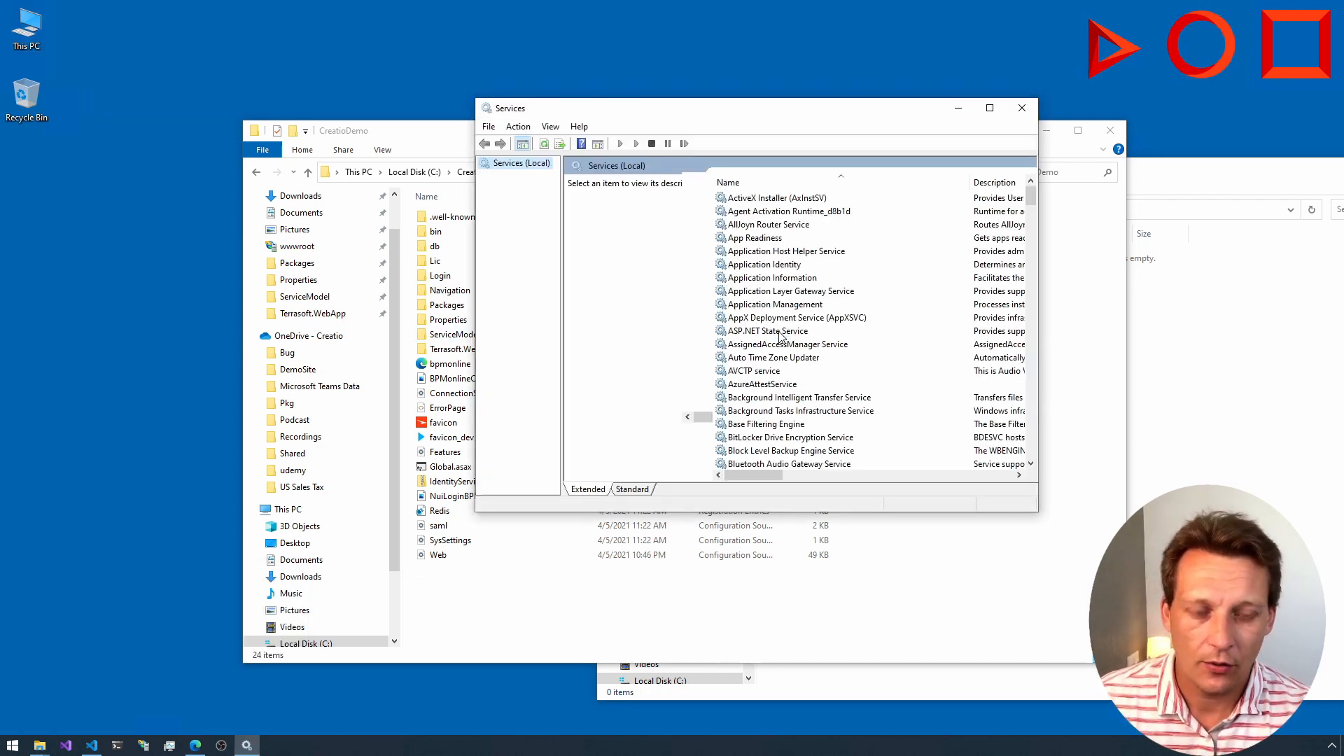
Step: Find the SQL Server (SQLEXPRESS) service and start it
{"action": "left_click", "coordinate": [779, 334]}
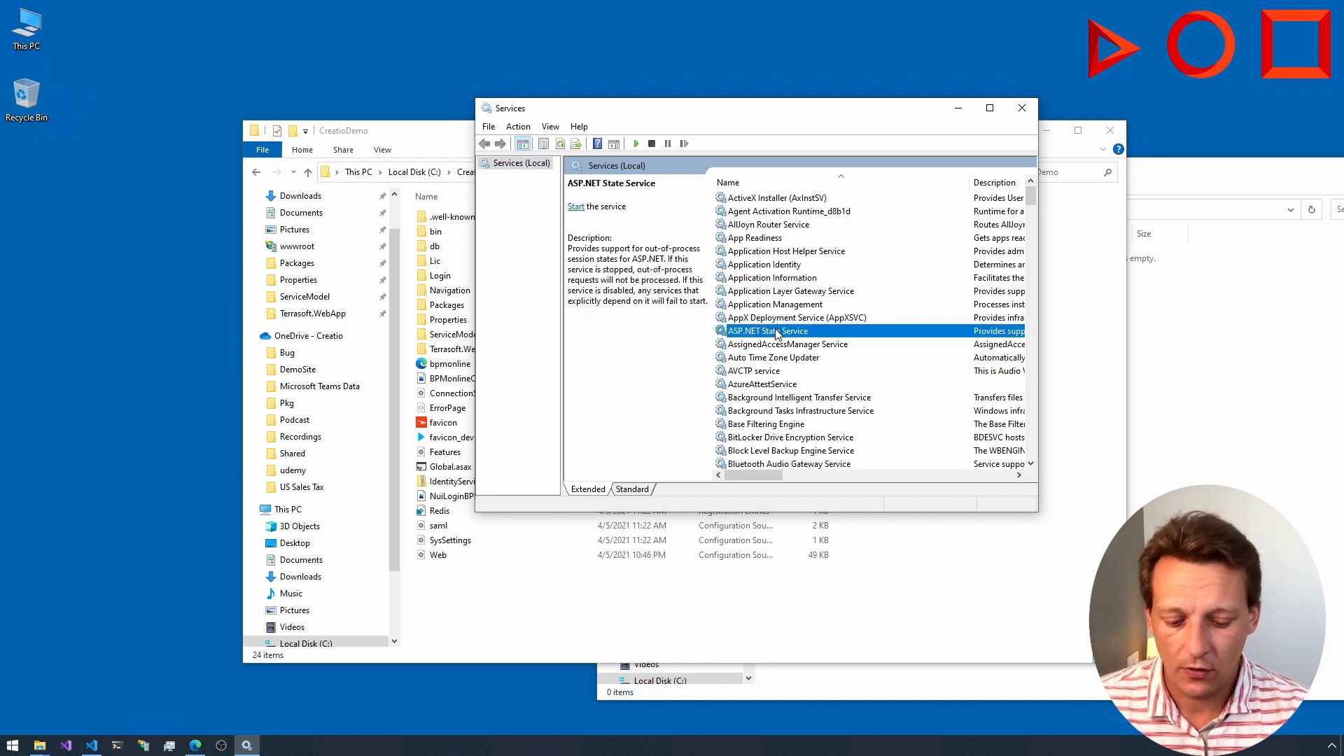
{"action": "type", "text": "sql"}
{"action": "scroll", "coordinate": [776, 334], "scroll_direction": "down", "scroll_amount": 1}
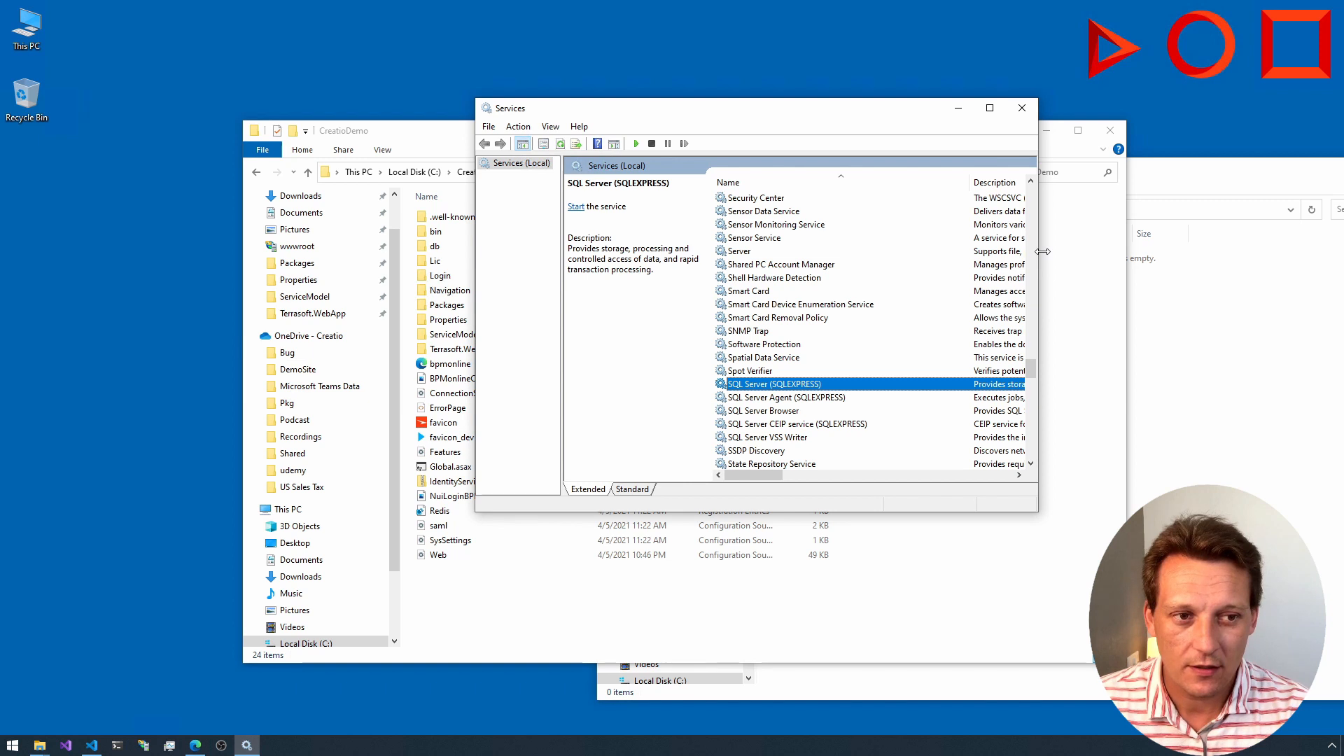
{"action": "left_click_drag", "start_coordinate": [1043, 251], "coordinate": [1210, 252]}
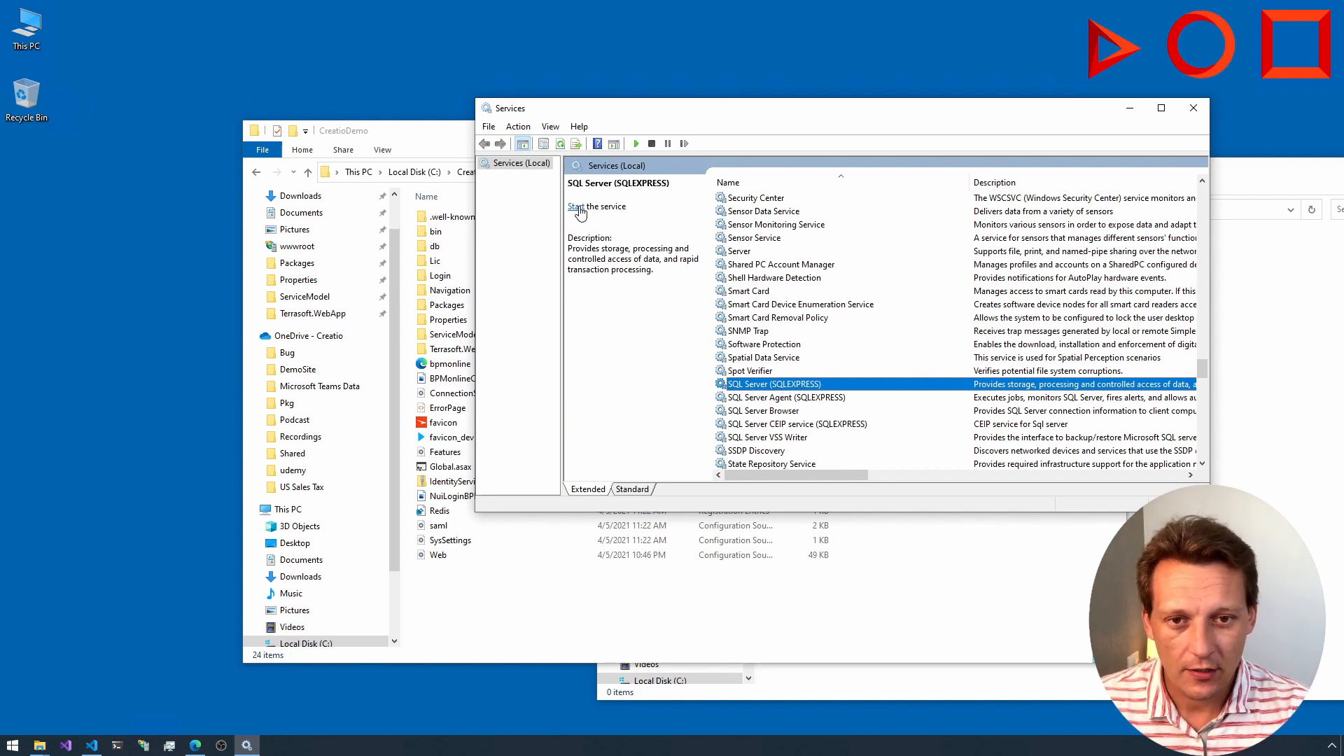
{"action": "left_click", "coordinate": [577, 207]}
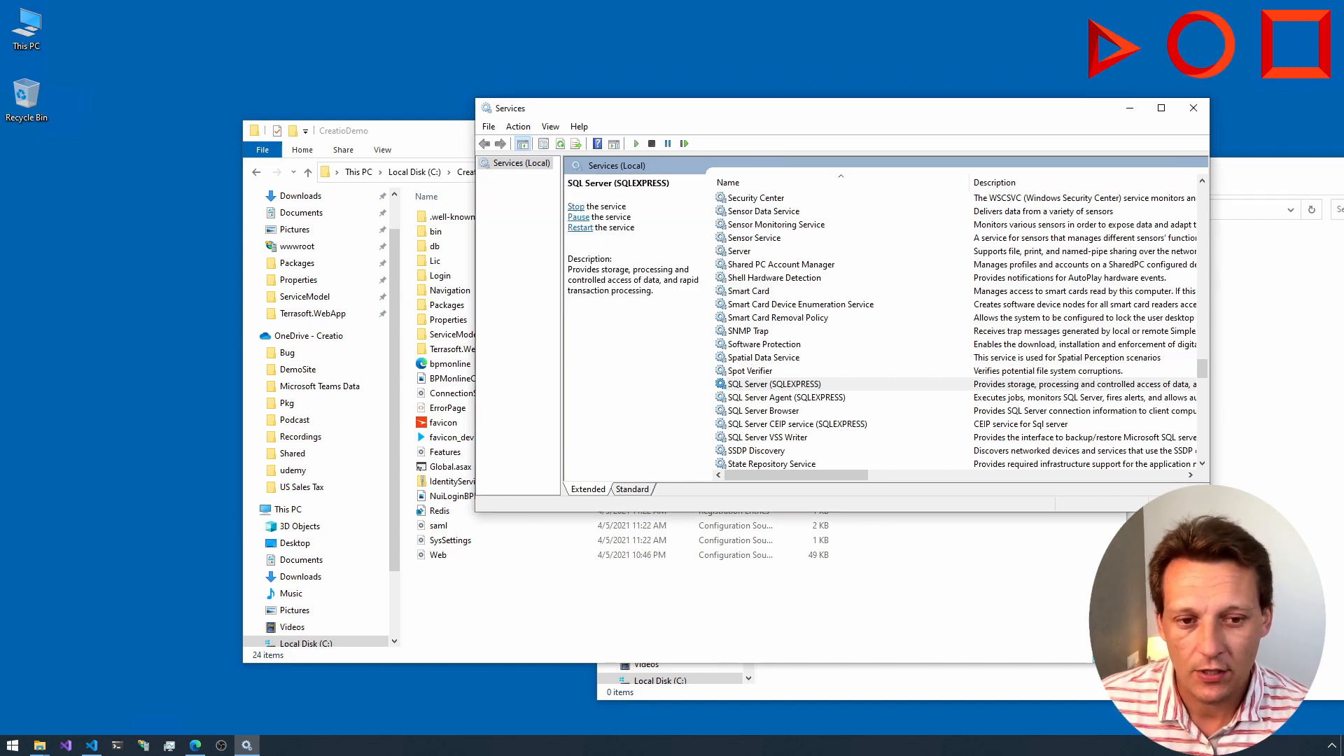
Step: Try to start the SQL Server Agent (SQLEXPRESS) service and close the Services console
{"action": "left_click", "coordinate": [778, 400]}
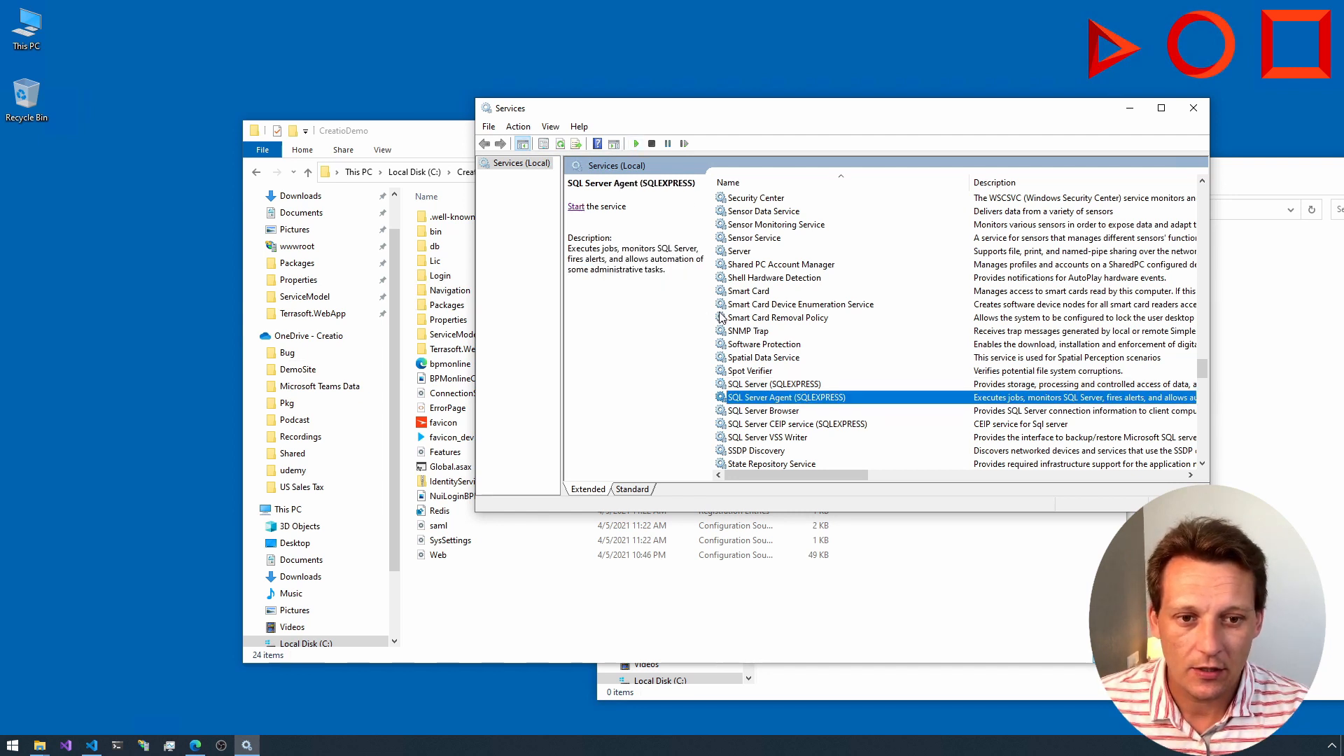
{"action": "left_click", "coordinate": [575, 208]}
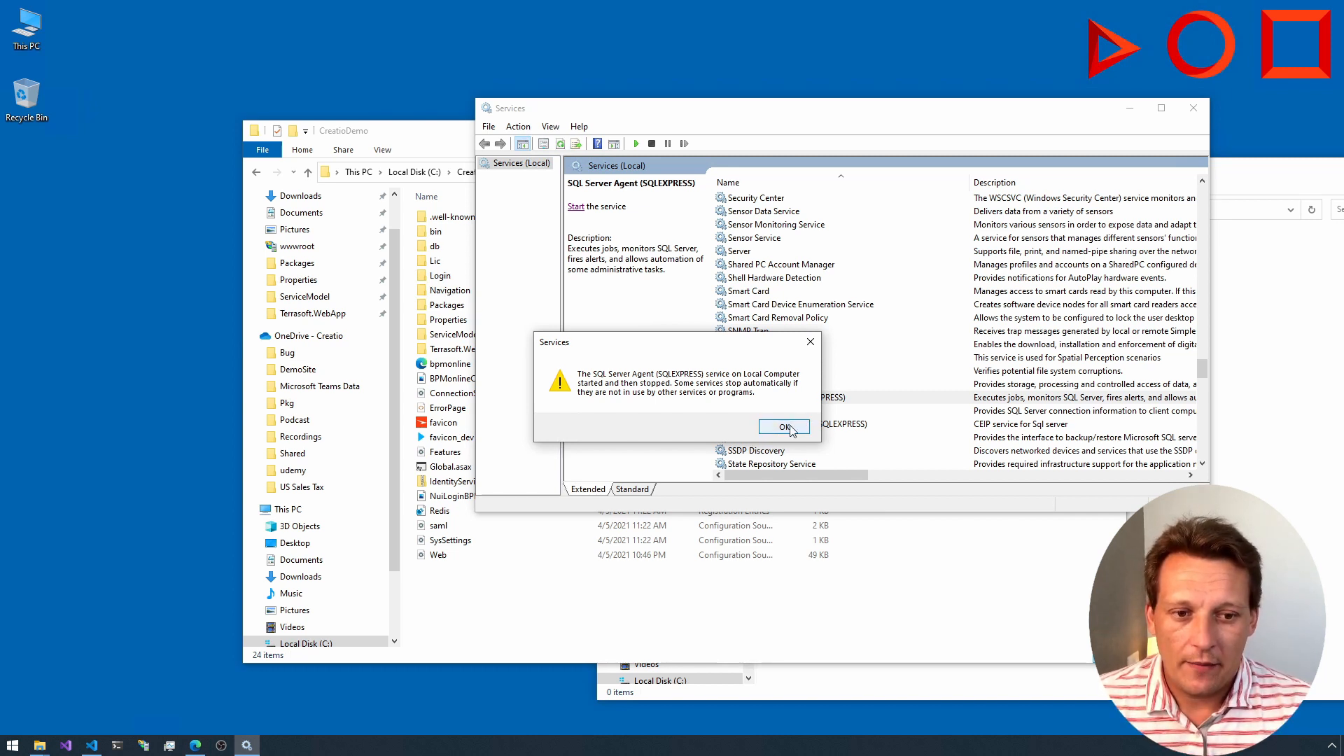
{"action": "left_click", "coordinate": [774, 429]}
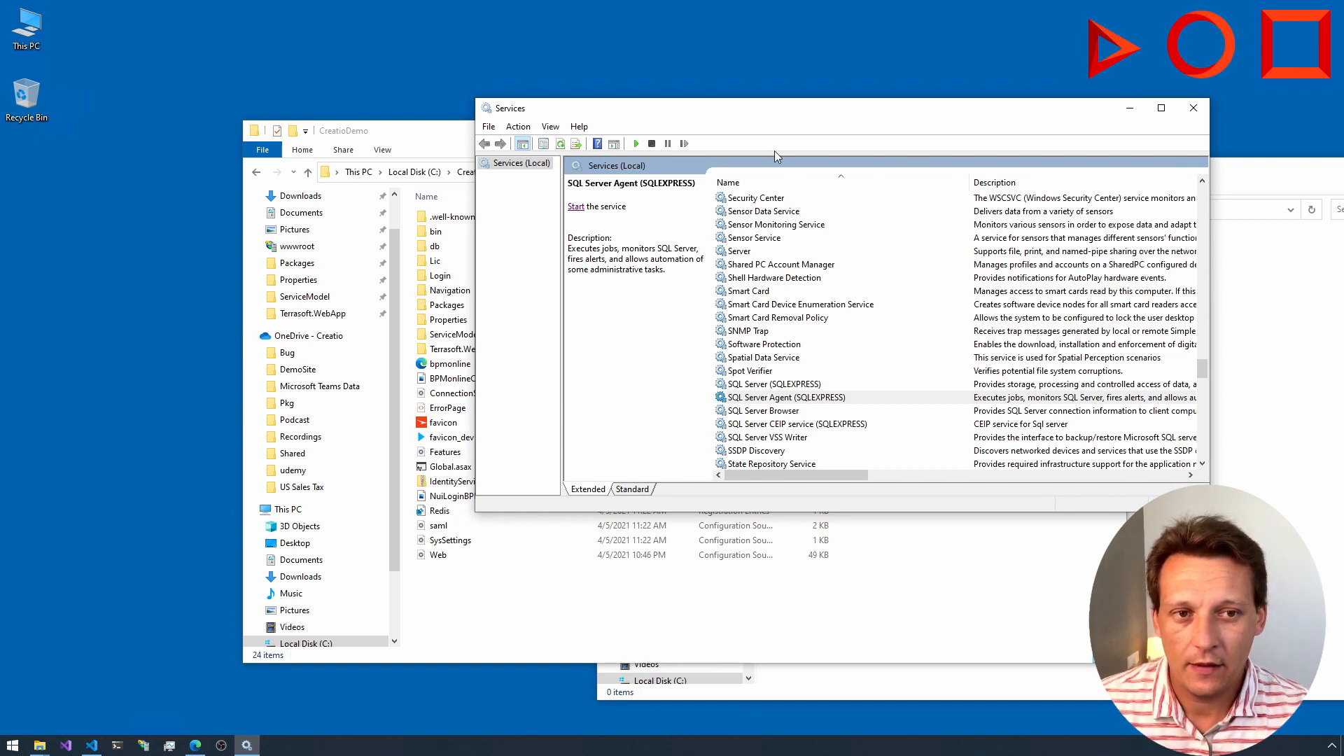
{"action": "left_click_drag", "start_coordinate": [776, 120], "coordinate": [774, 124]}
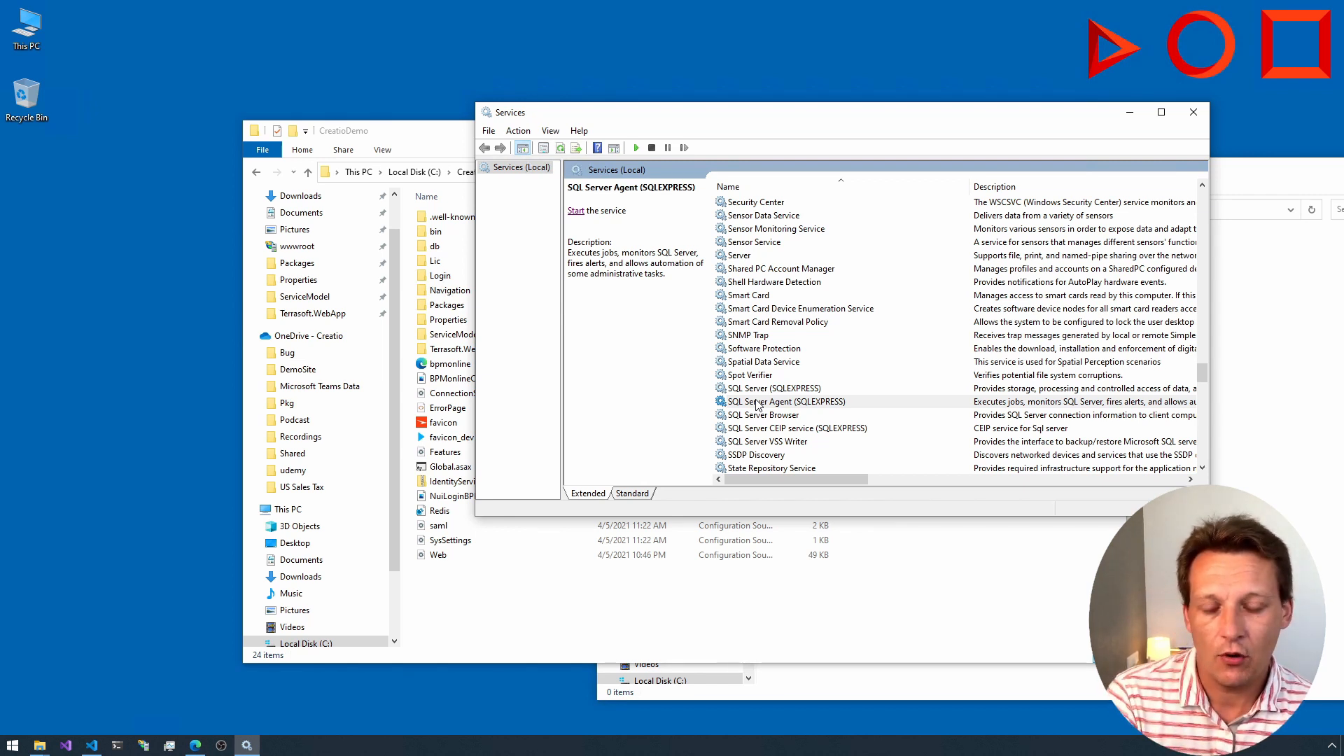
{"action": "left_click", "coordinate": [1192, 113]}
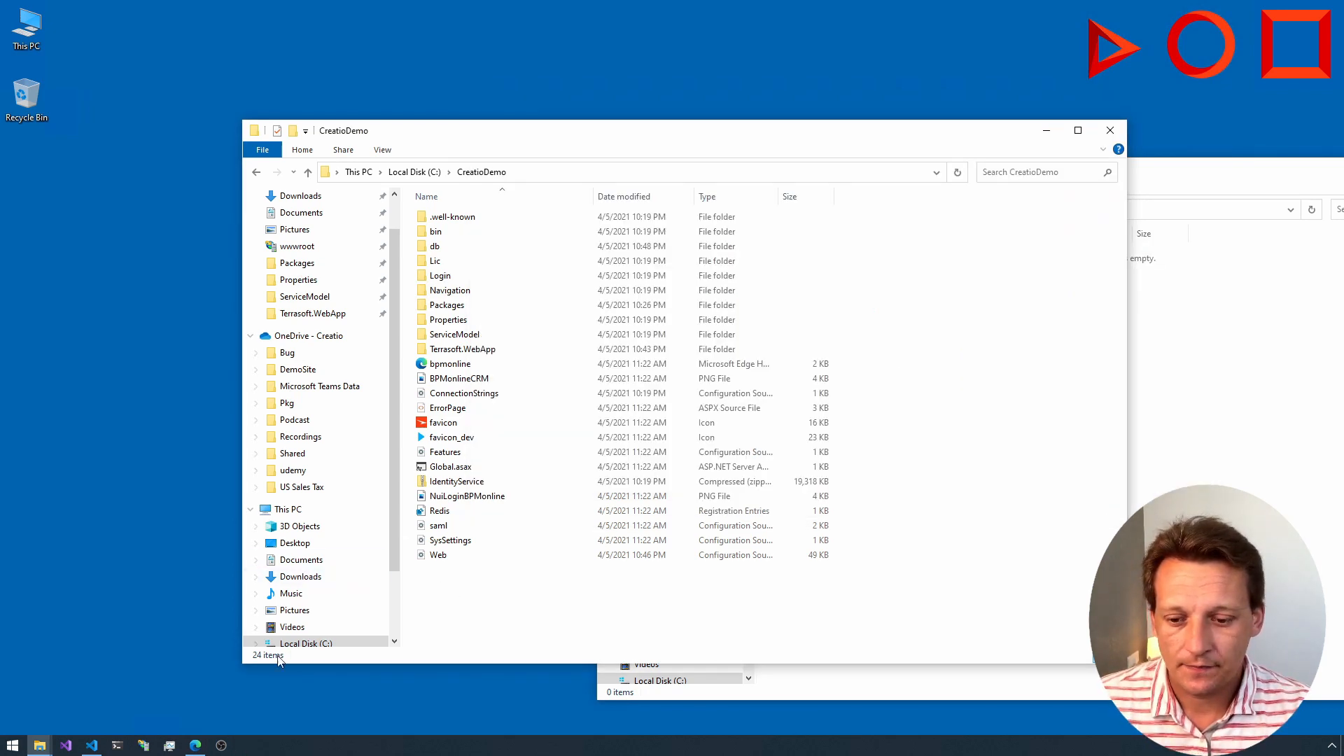
Step: Search the computer for "sql ser" and launch SQL Server 2019 Import and Export Data (64-bit)
{"action": "key", "text": "super"}
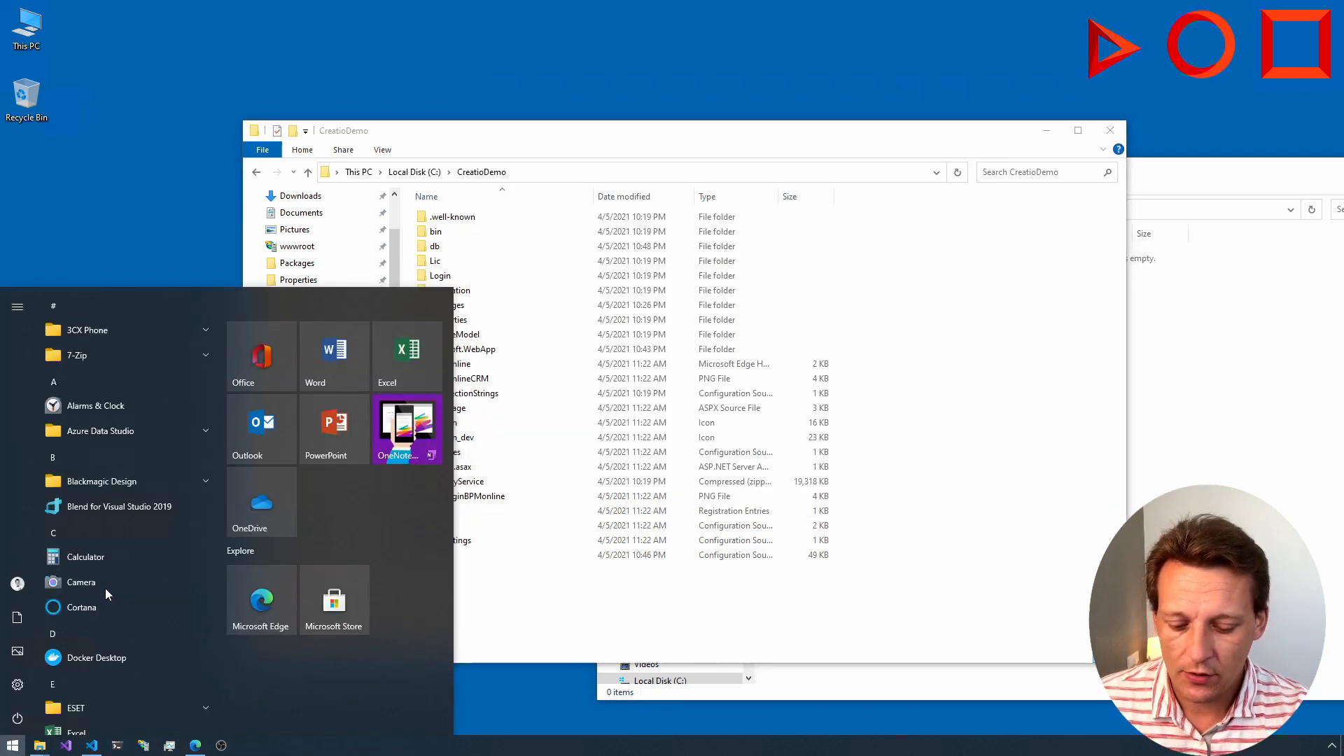
{"action": "type", "text": "sql"}
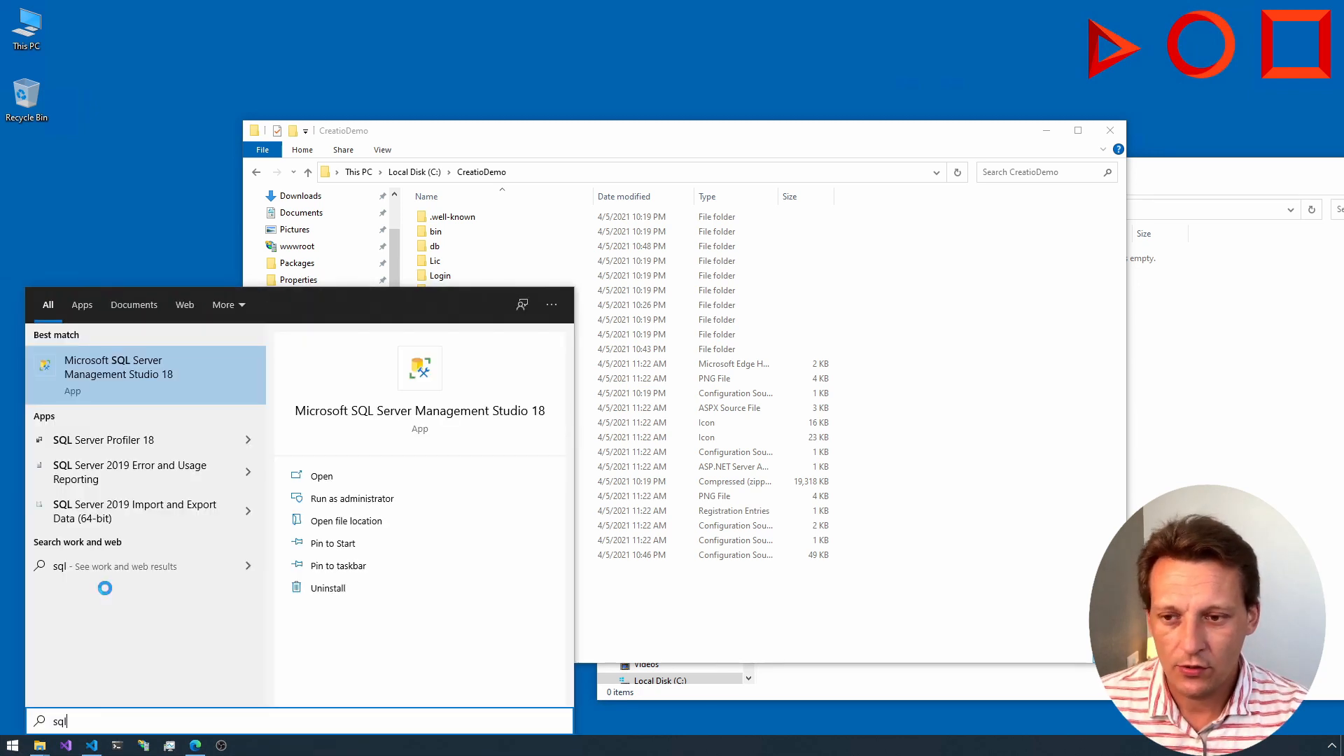
{"action": "key", "text": "BackSpace"}
{"action": "key", "text": "BackSpace"}
{"action": "key", "text": "BackSpace"}
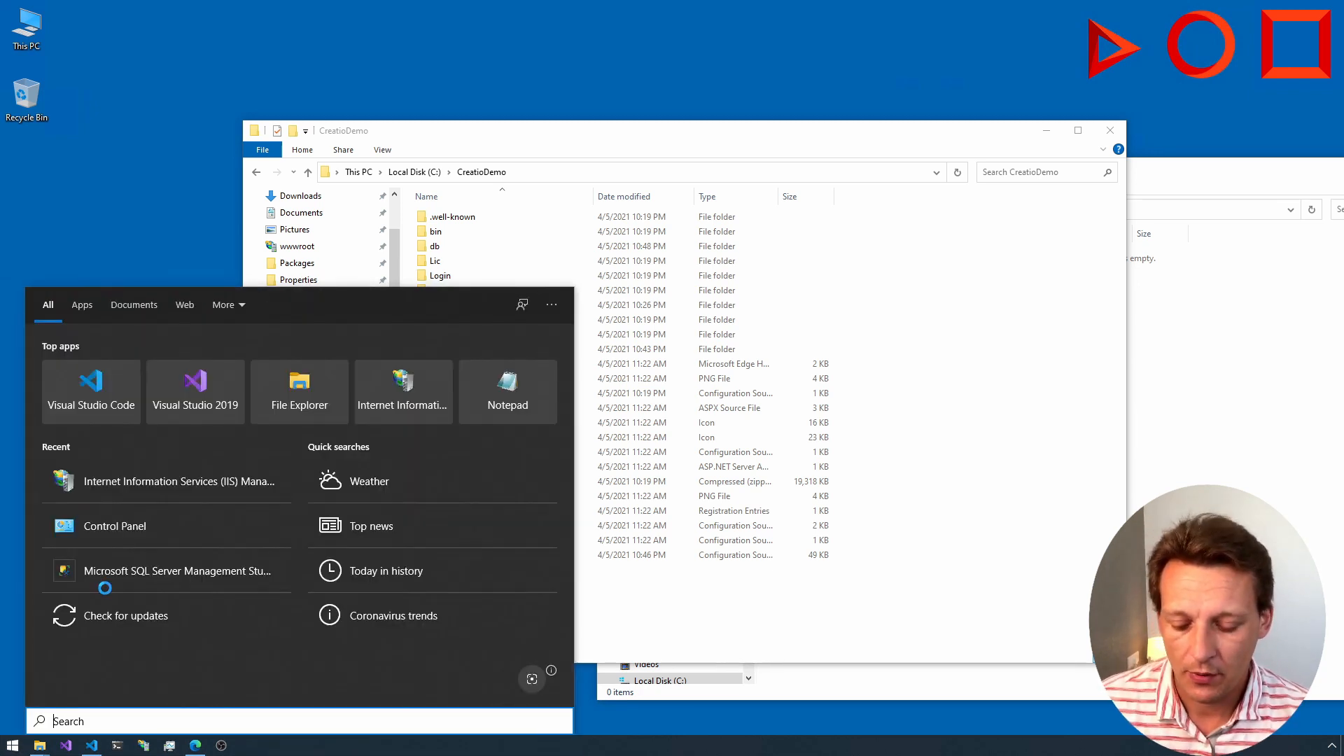
{"action": "type", "text": "sql"}
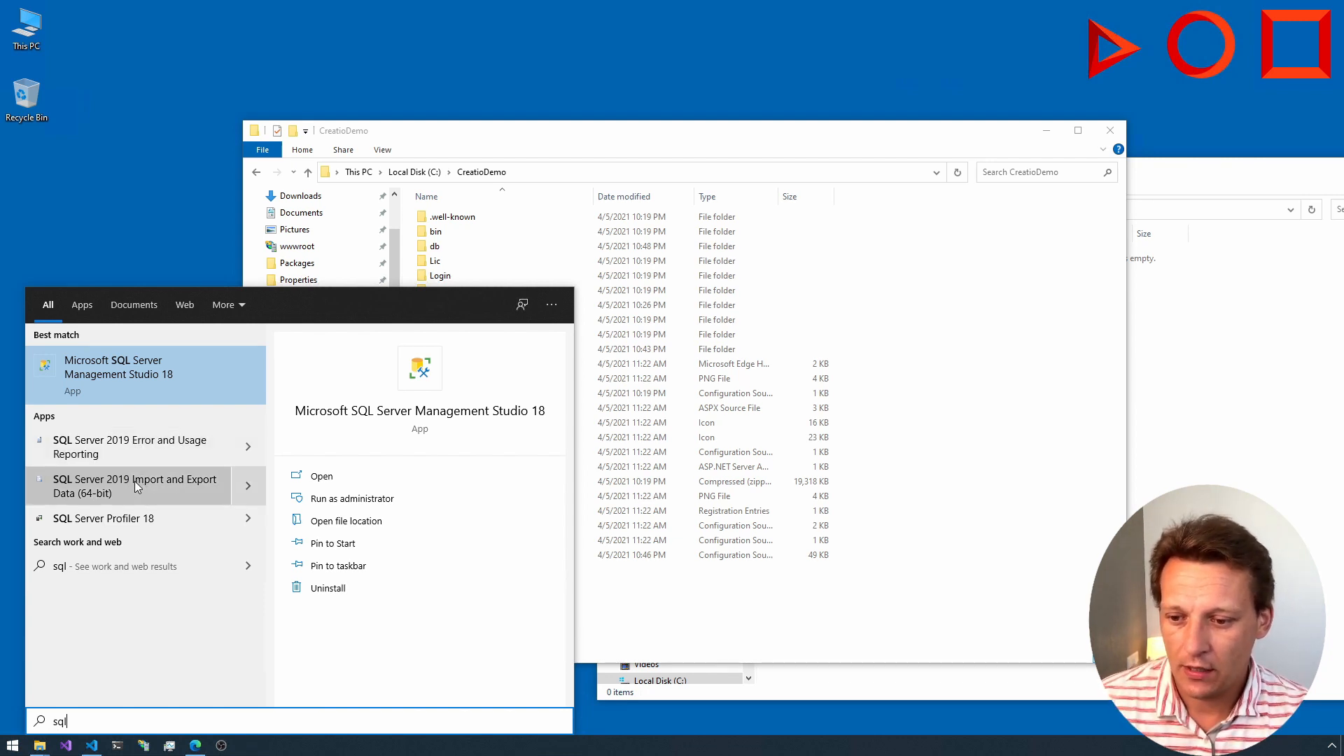
{"action": "type", "text": "ser"}
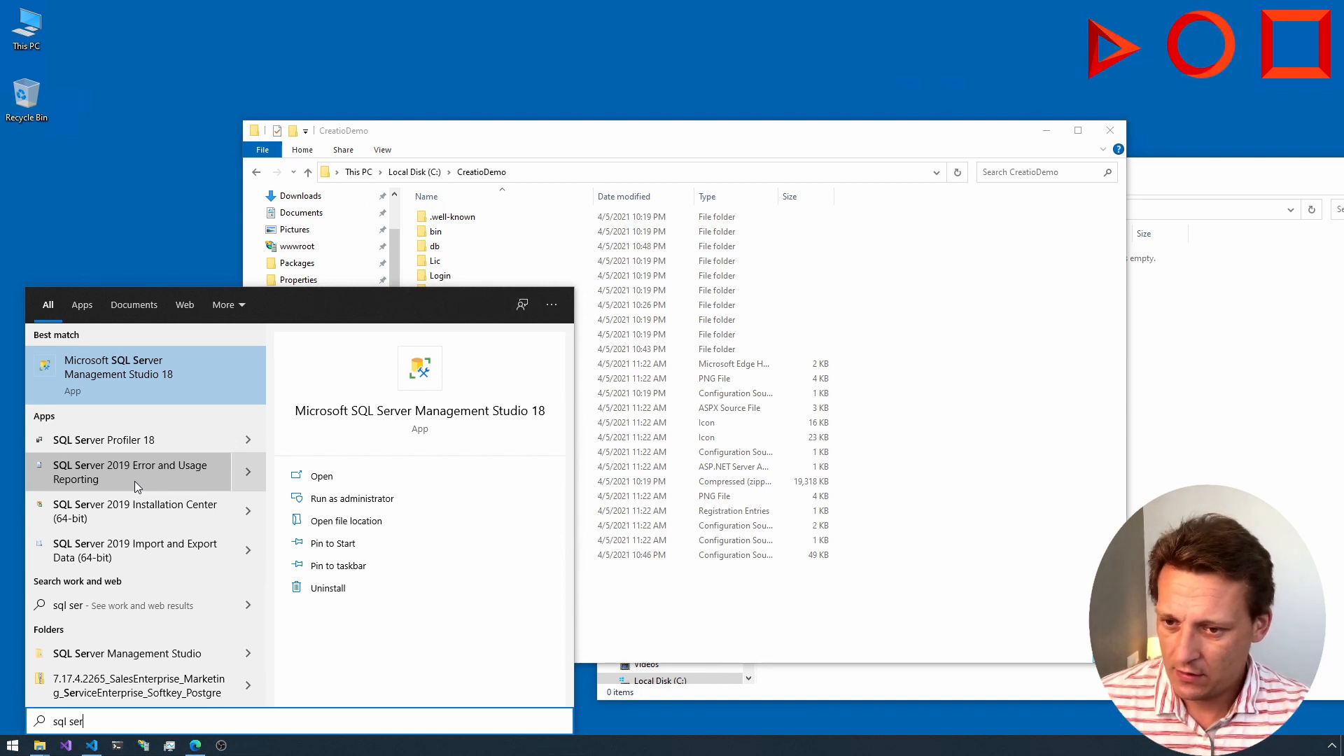
{"action": "key", "text": "Down"}
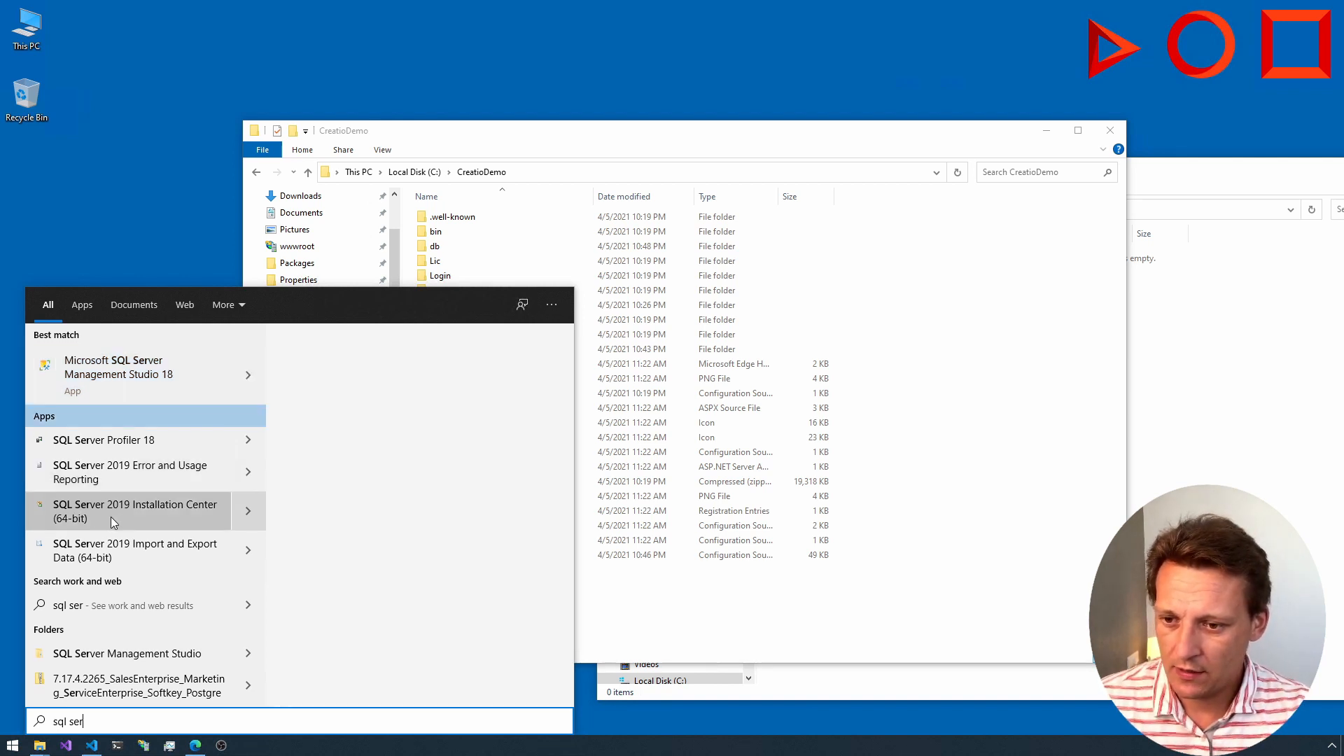
{"action": "left_click", "coordinate": [105, 546]}
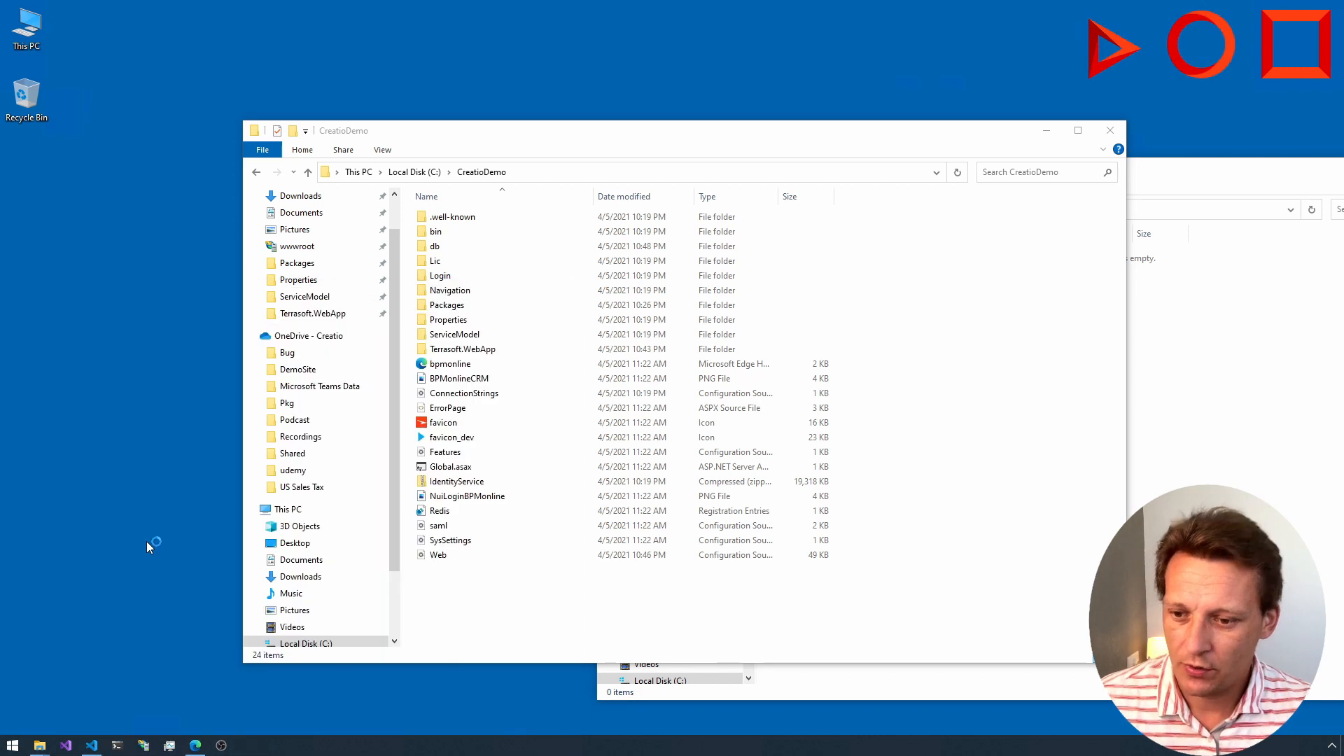
{"action": "left_click", "coordinate": [476, 437]}
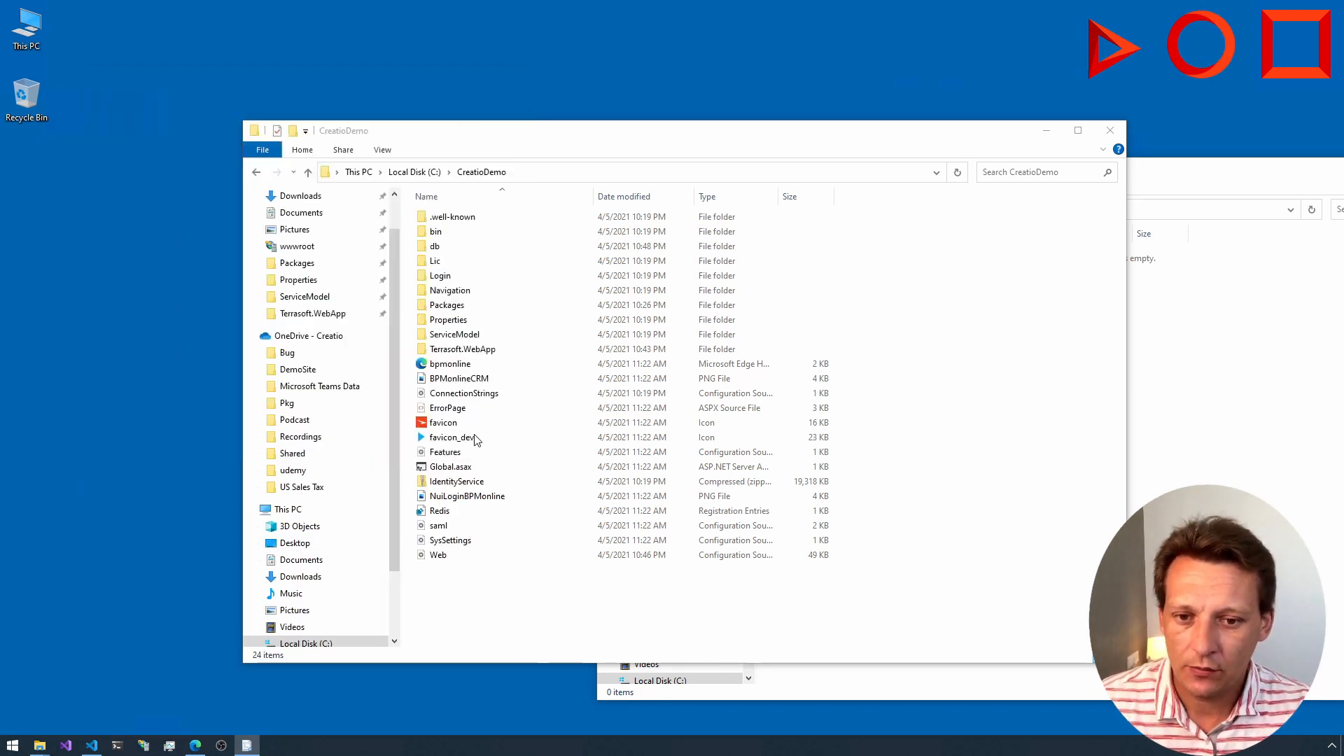
{"action": "key", "text": "super"}
{"action": "type", "text": "sql s"}
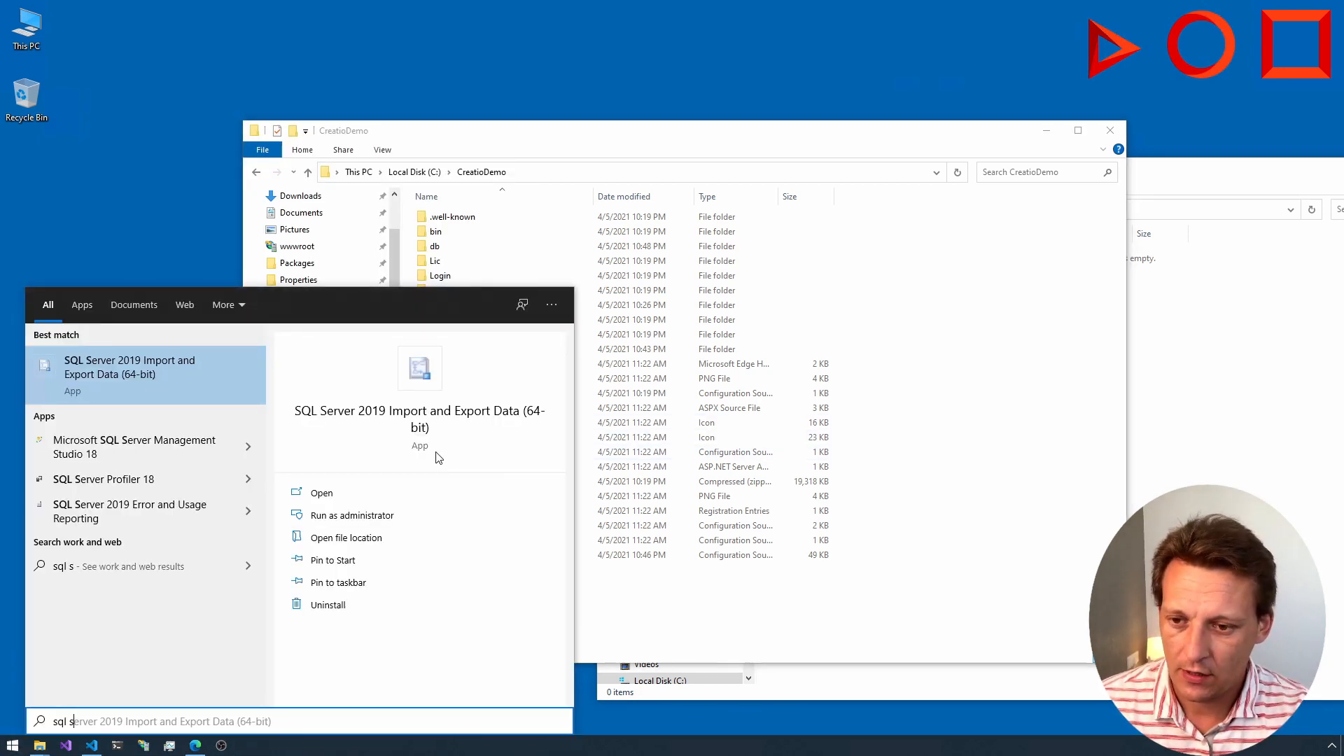
{"action": "type", "text": "e"}
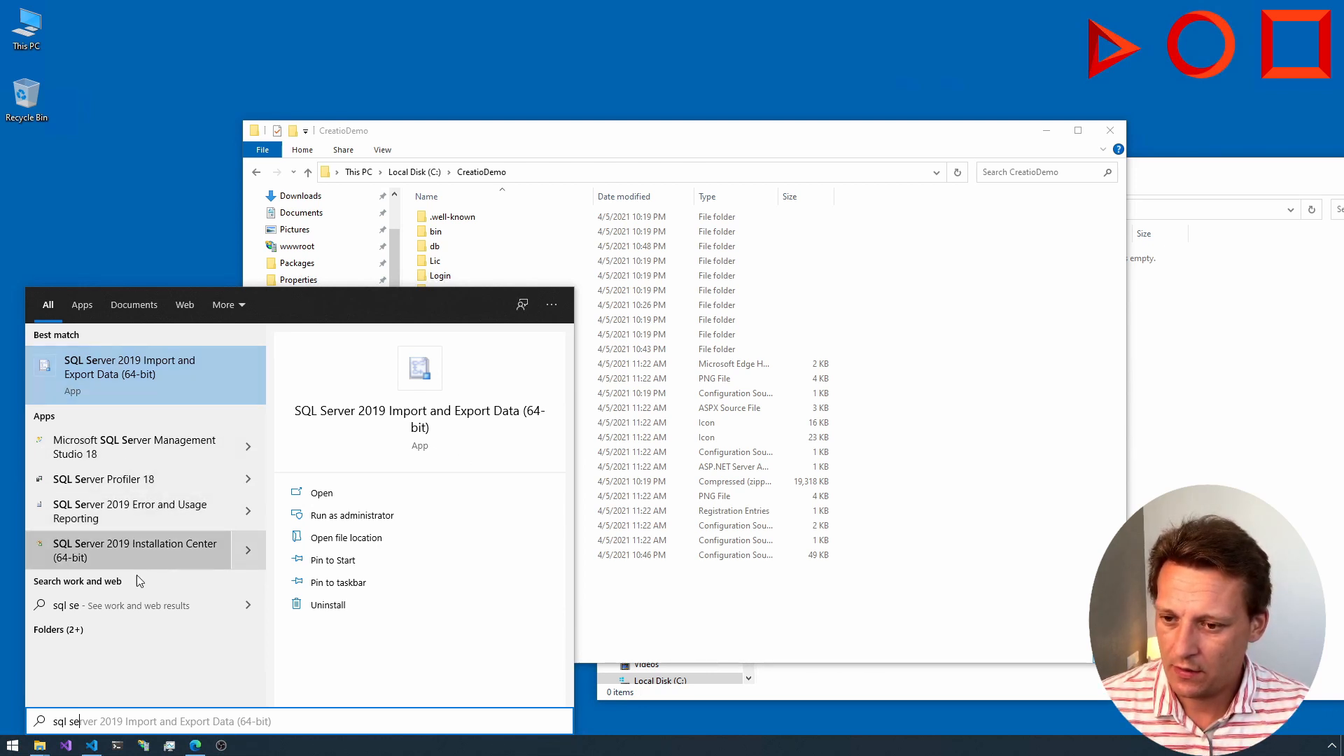
{"action": "key", "text": "BackSpace"}
{"action": "key", "text": "BackSpace"}
{"action": "key", "text": "BackSpace"}
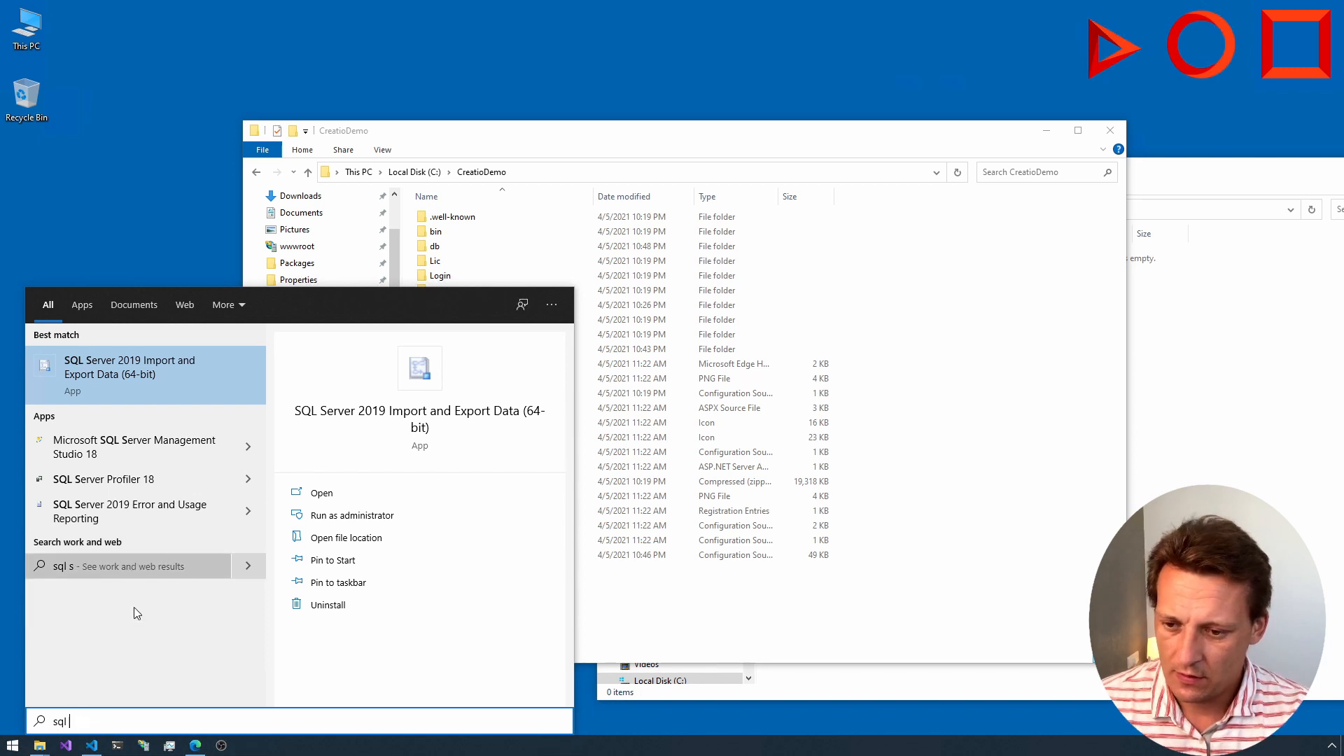
{"action": "type", "text": "serveer"}
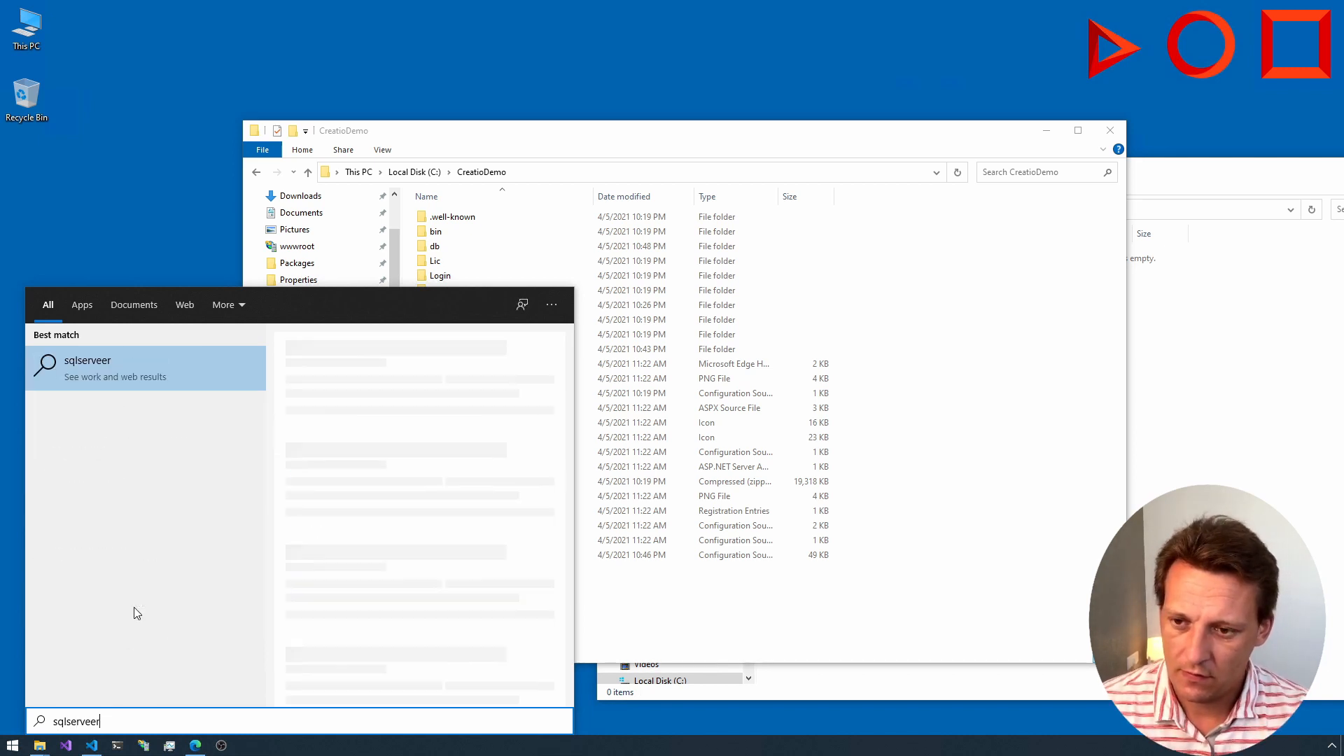
{"action": "key", "text": "ctrl+a"}
{"action": "key", "text": "BackSpace"}
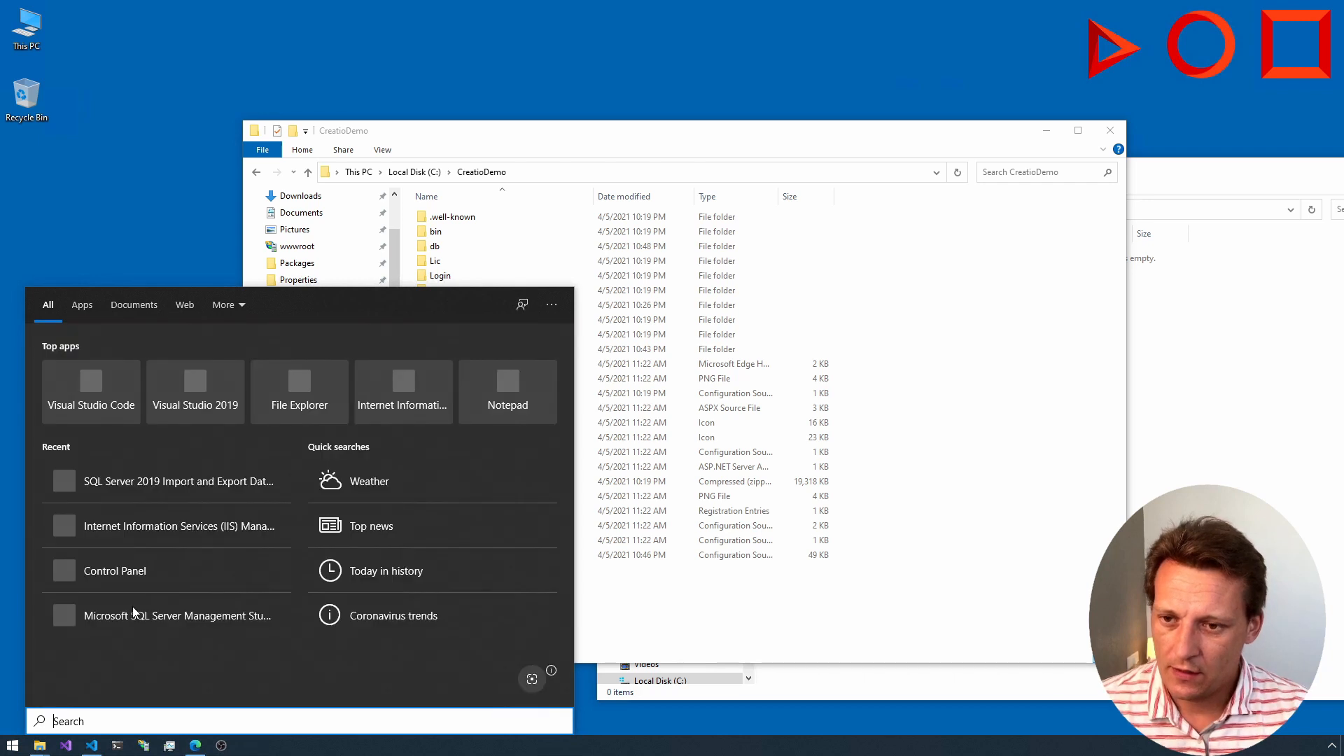
{"action": "key", "text": "Escape"}
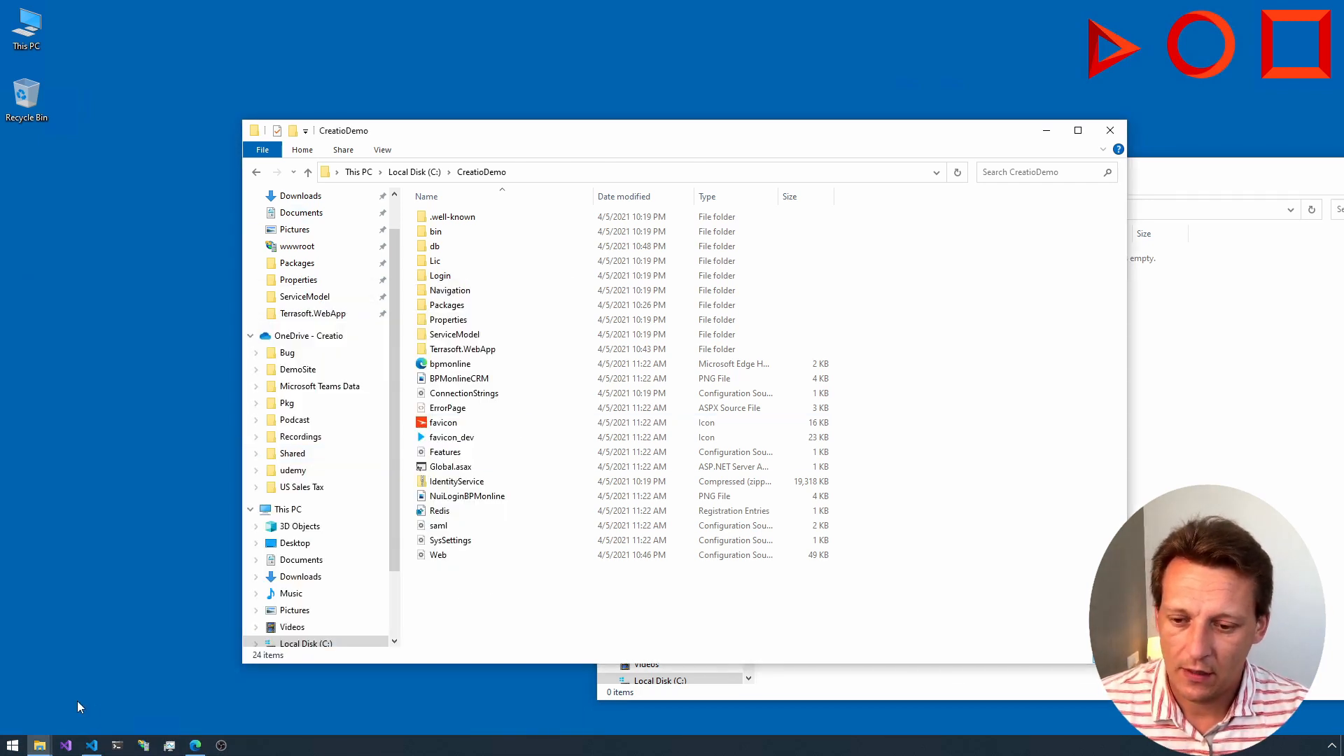
Step: Search the computer for "stu" and launch Microsoft SQL Server Management Studio 18
{"action": "key", "text": "super"}
{"action": "type", "text": "std"}
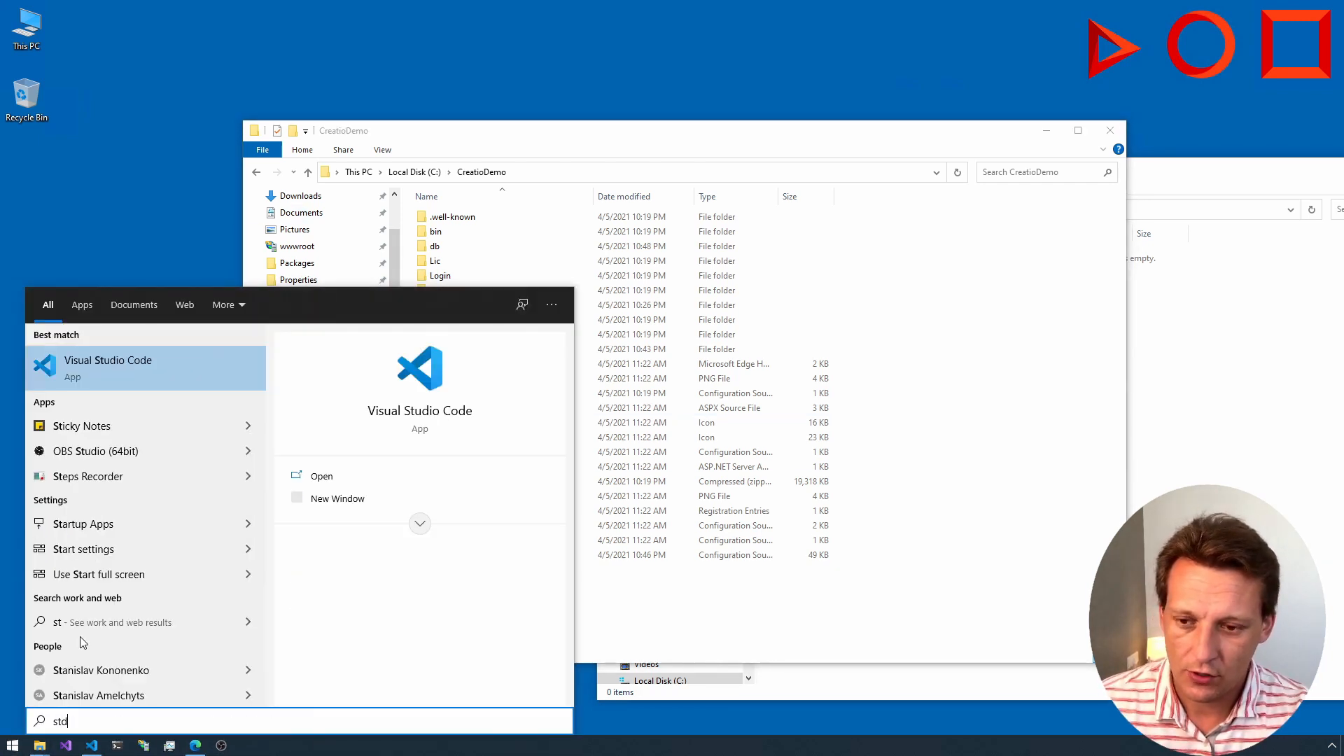
{"action": "key", "text": "BackSpace"}
{"action": "type", "text": "u"}
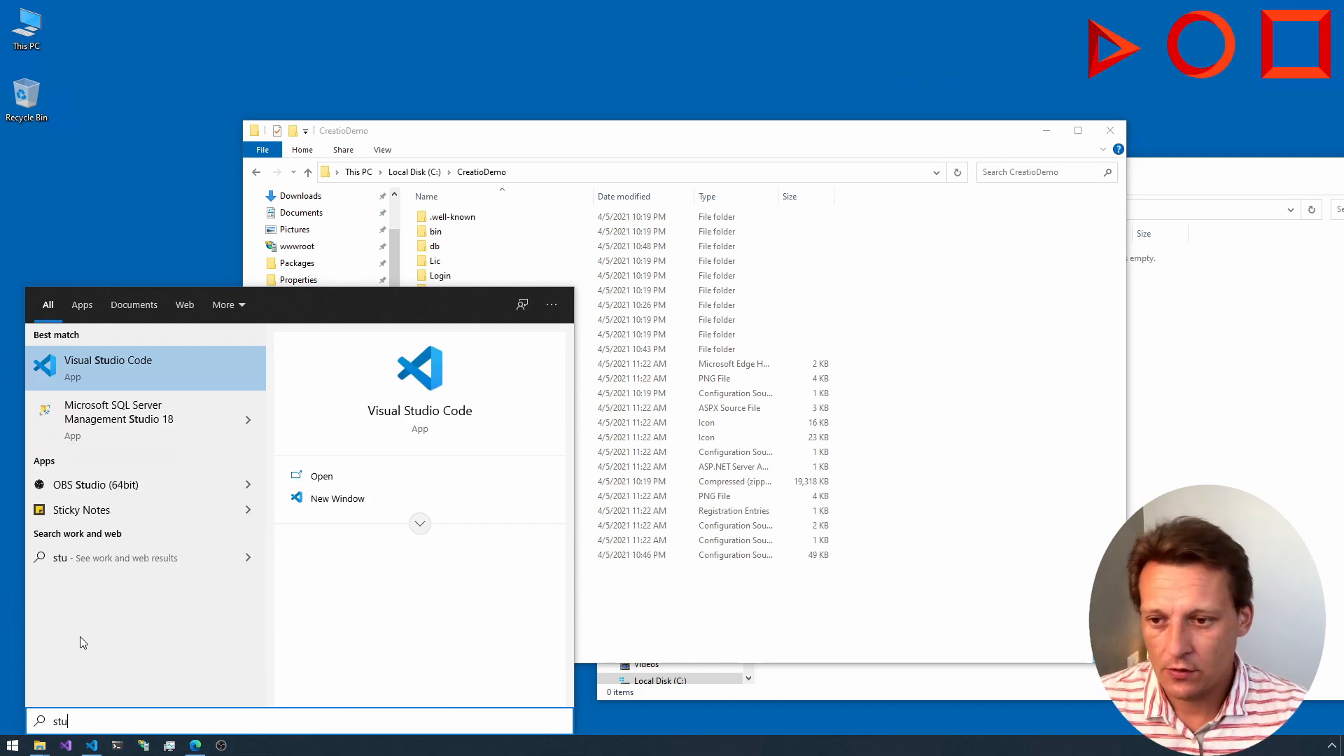
{"action": "left_click", "coordinate": [98, 414]}
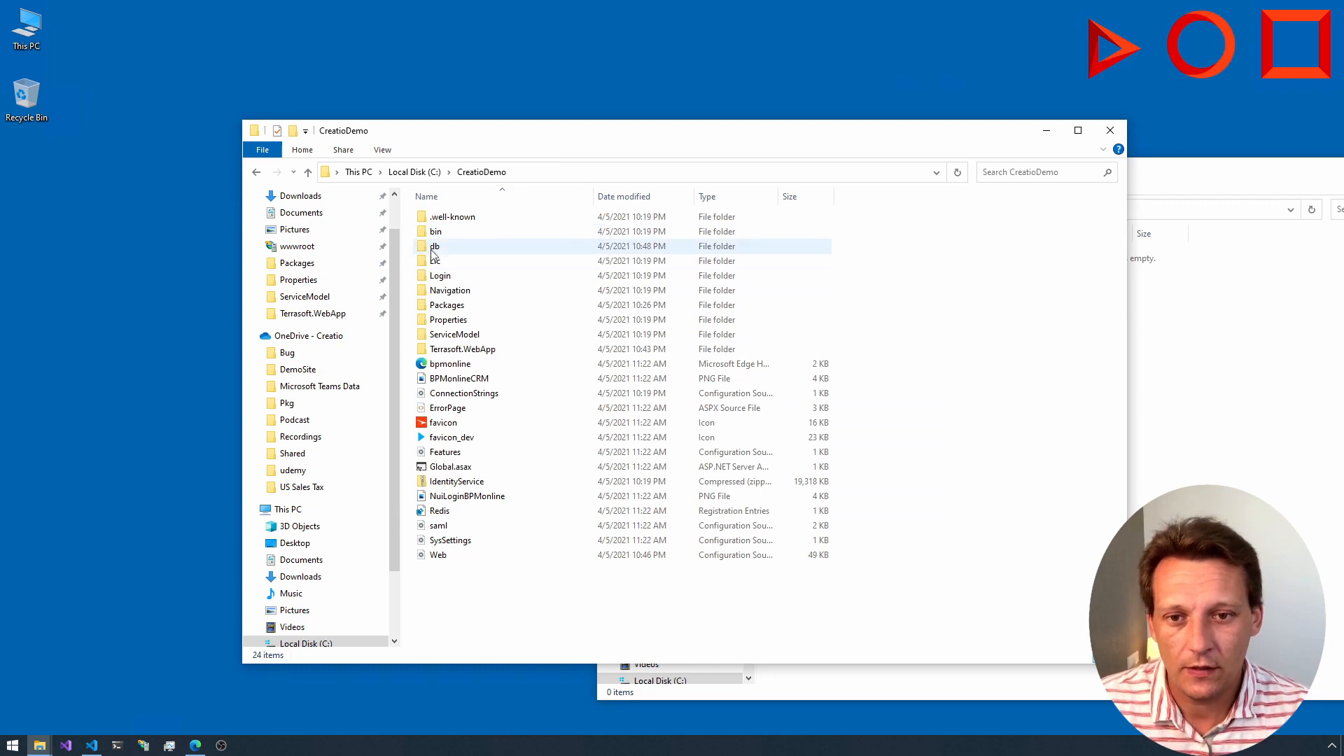
Step: Open the db folder inside CreatioDemo to view the database backup file
{"action": "left_click", "coordinate": [441, 251]}
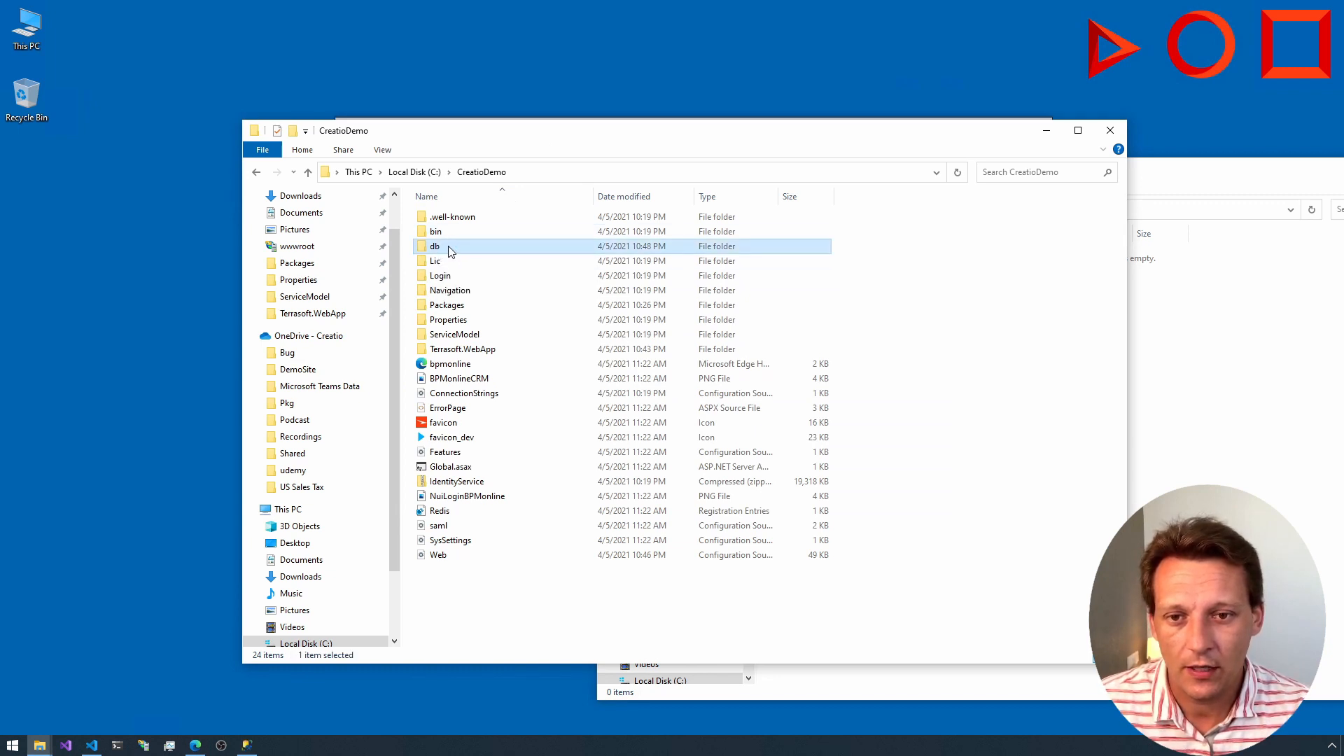
{"action": "double_click", "coordinate": [451, 251]}
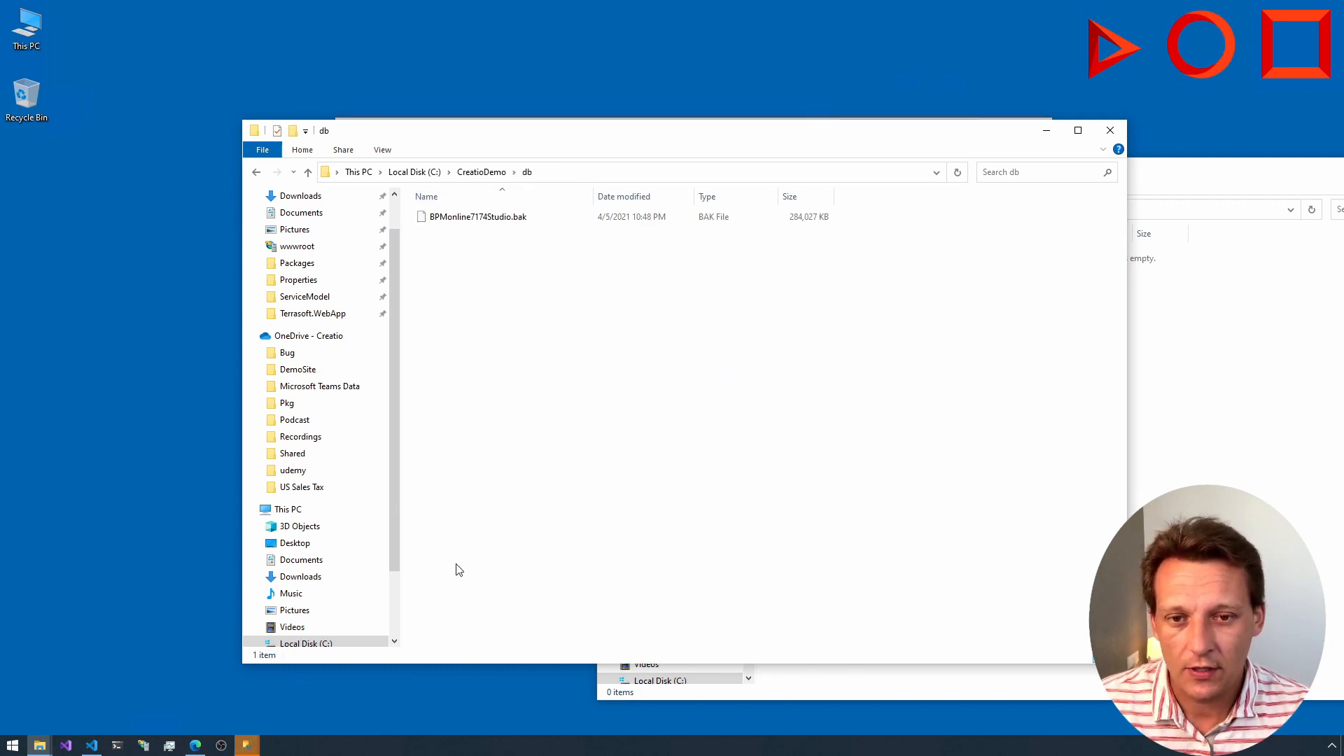
Step: Switch to SQL Server Management Studio, connect to the SQLEXPRESS database engine with Windows Authentication, and maximize the window
{"action": "mouse_move", "coordinate": [246, 745]}
{"action": "left_click", "coordinate": [346, 686]}
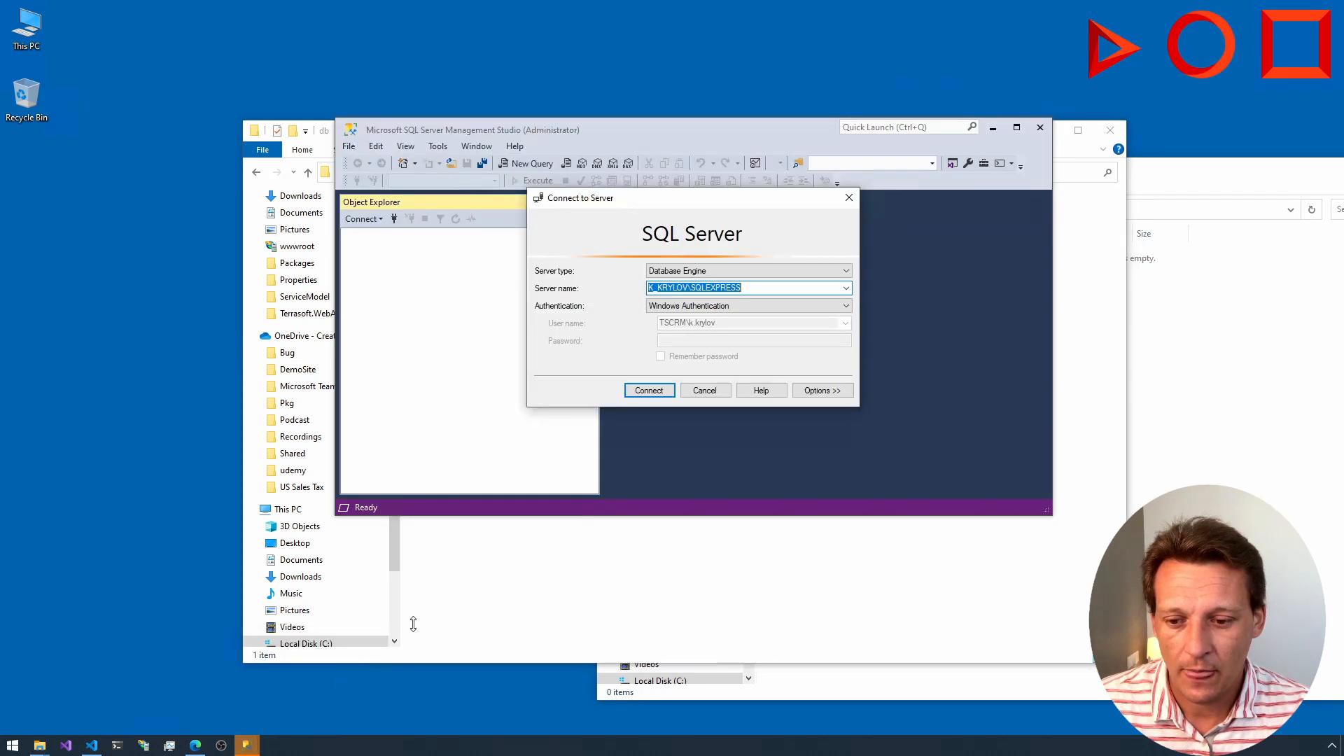
{"action": "left_click", "coordinate": [647, 391]}
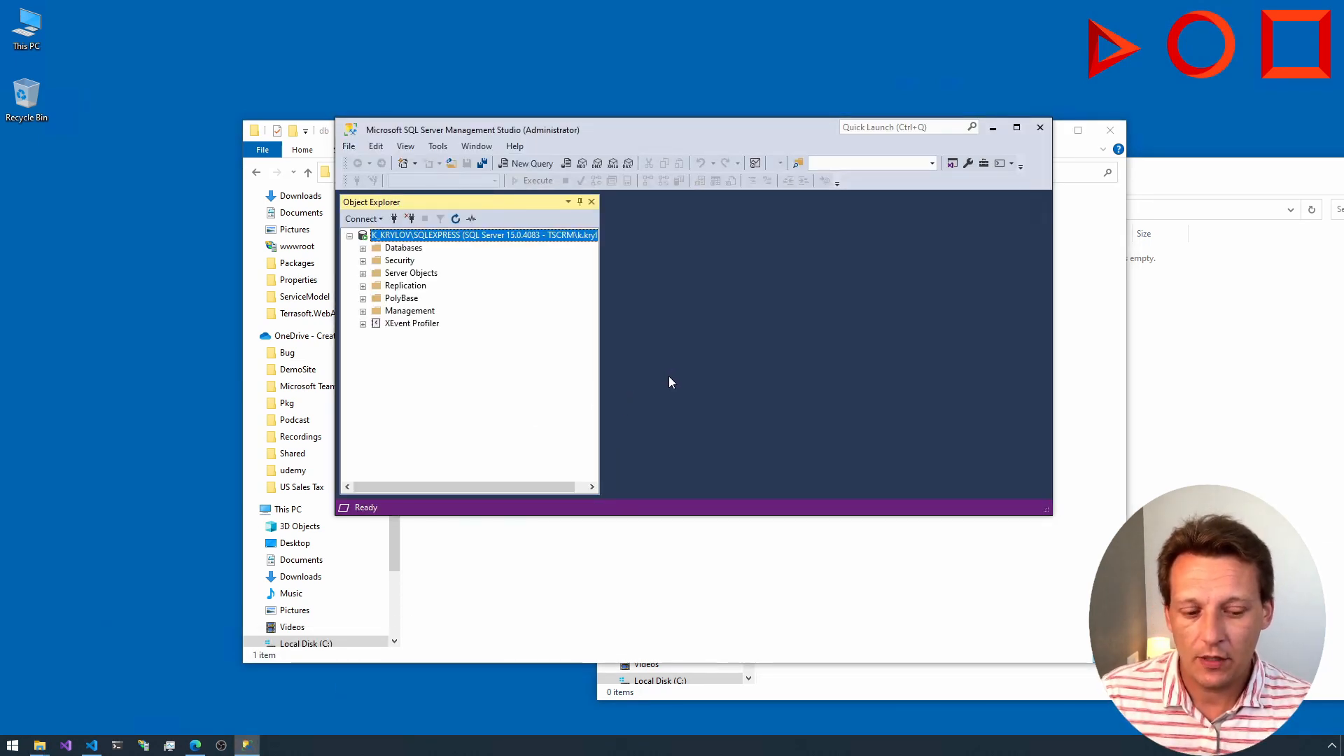
{"action": "double_click", "coordinate": [745, 133]}
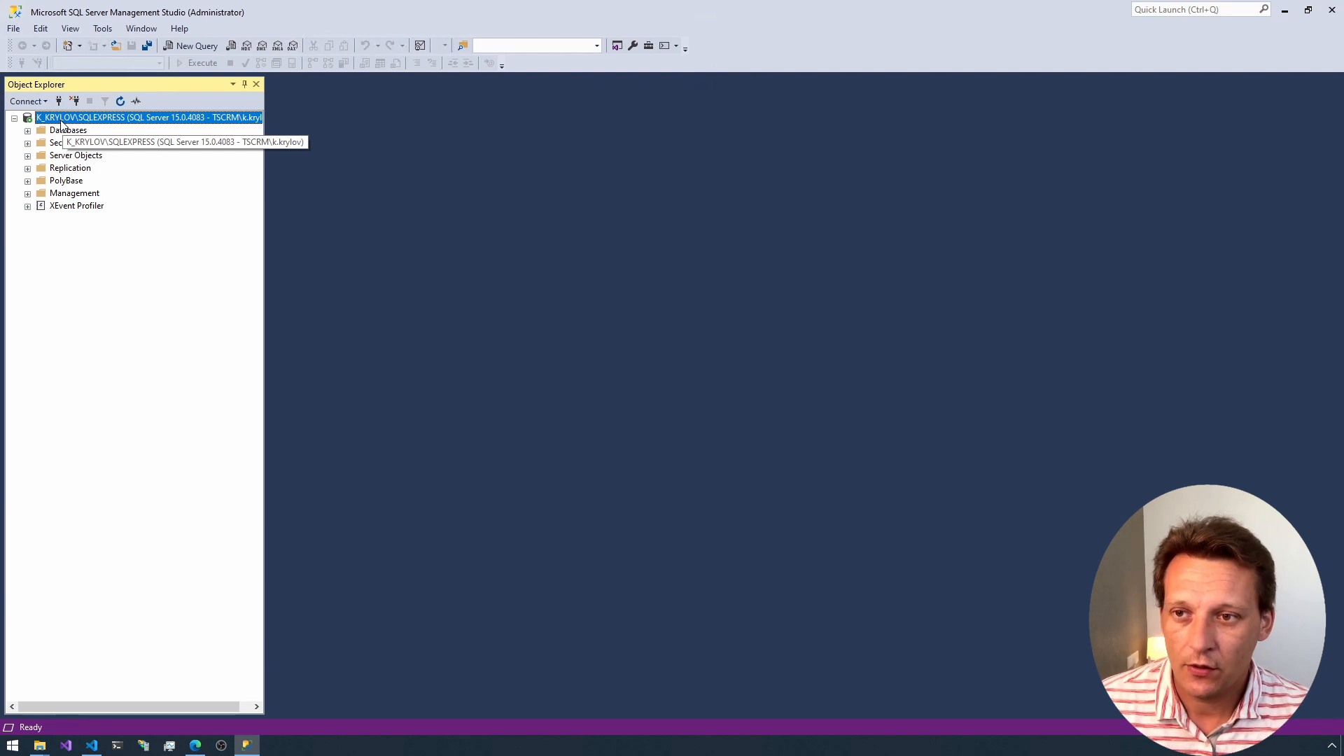
Step: Check the server authentication mode on the Security page of the SQLEXPRESS server's properties and close the dialog
{"action": "right_click", "coordinate": [63, 122]}
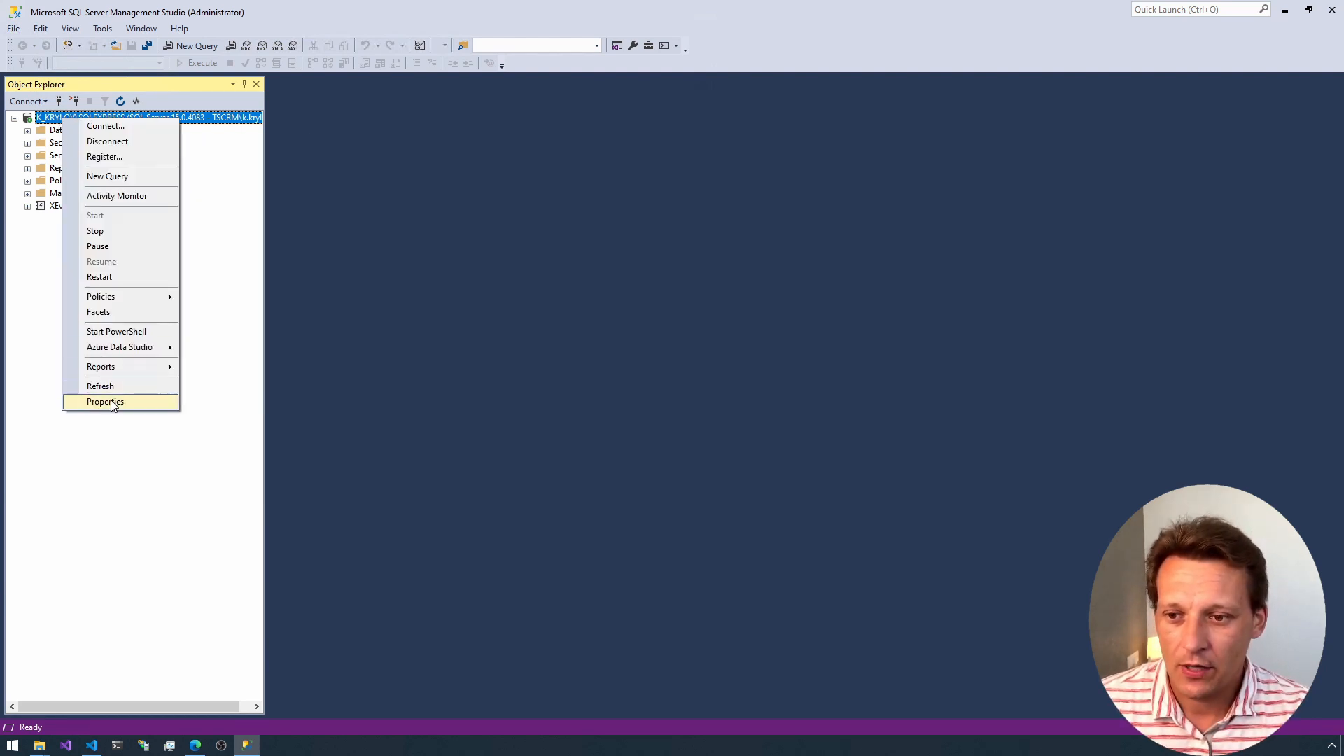
{"action": "right_click", "coordinate": [47, 116]}
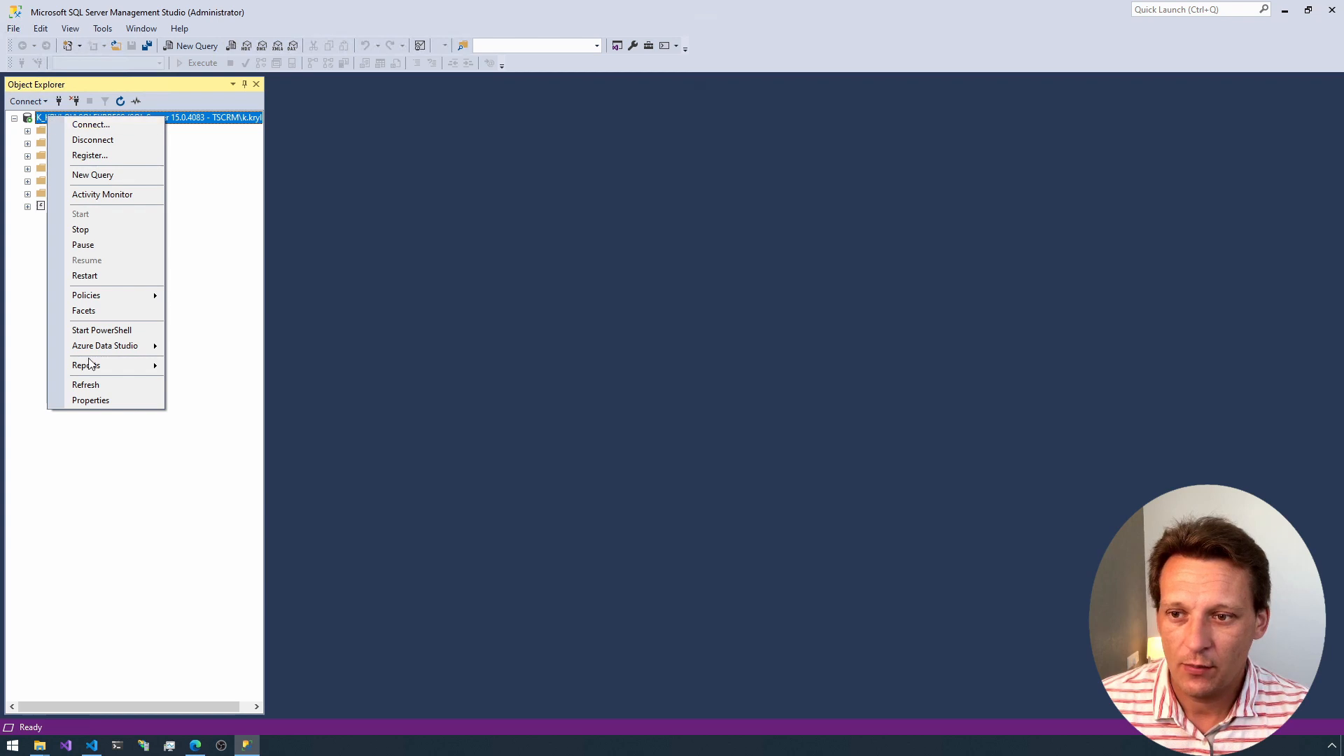
{"action": "left_click", "coordinate": [105, 400]}
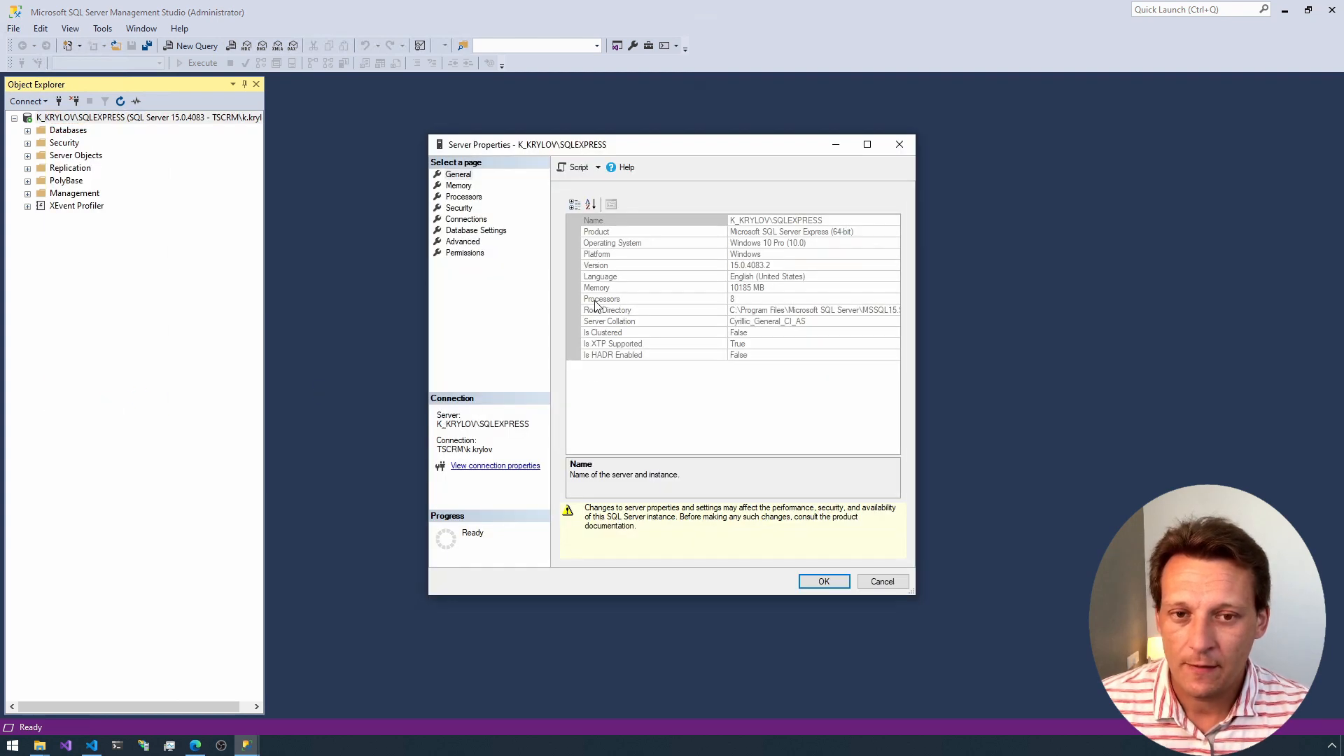
{"action": "left_click", "coordinate": [460, 208]}
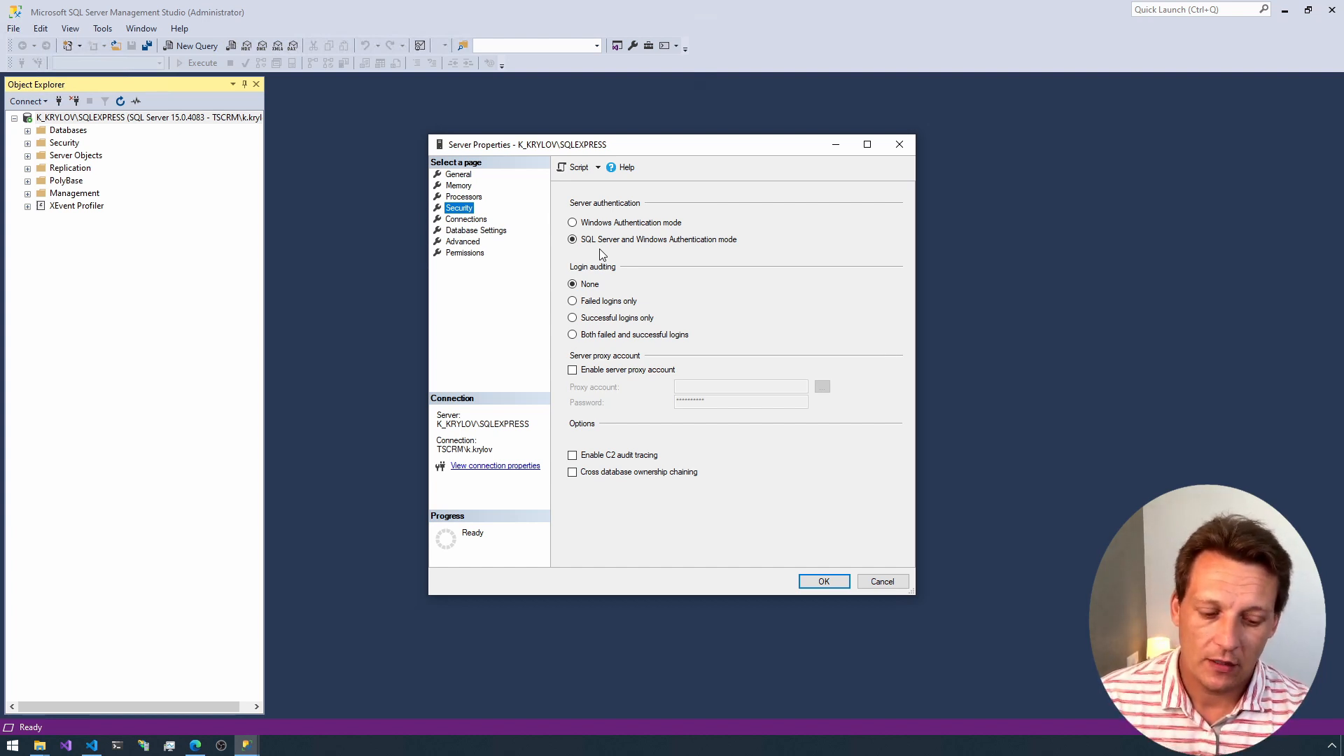
{"action": "left_click", "coordinate": [898, 144]}
Step: Expand the server's Databases folder and start a database restore with Device as the source
{"action": "left_click", "coordinate": [27, 131]}
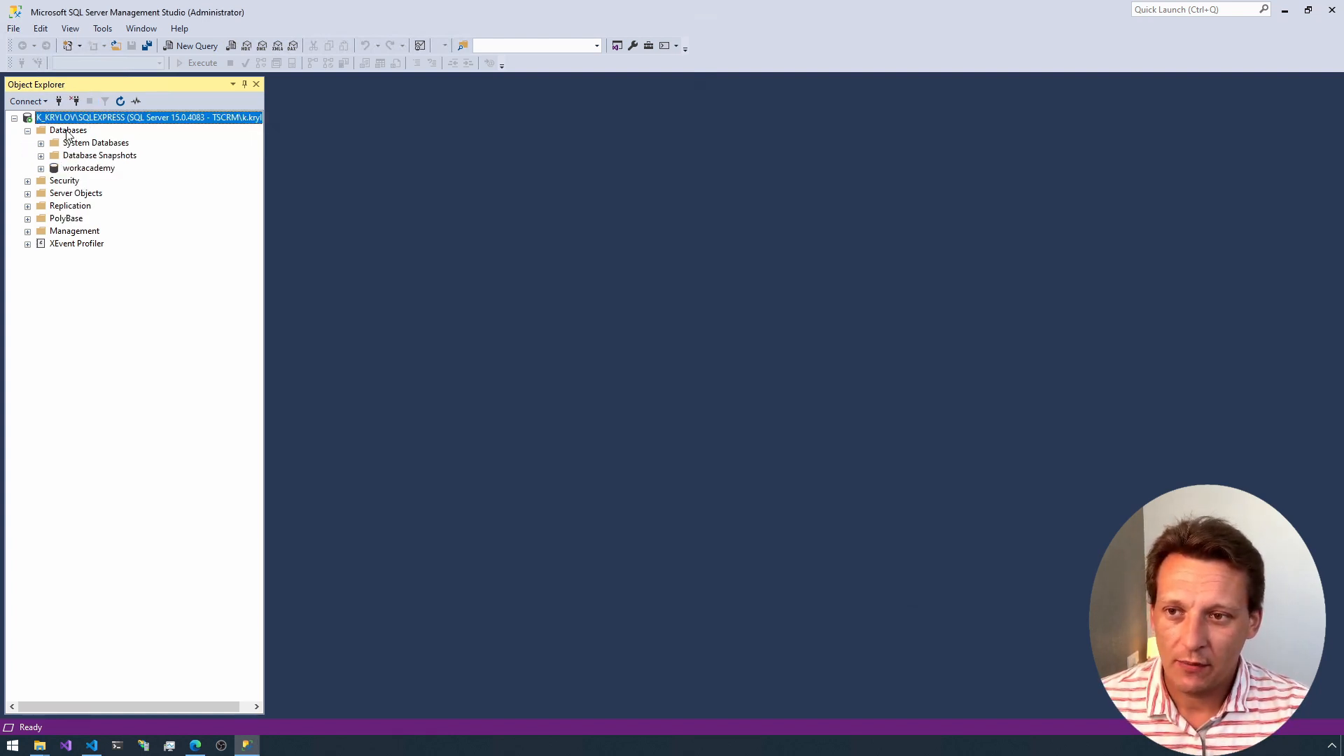
{"action": "right_click", "coordinate": [68, 132]}
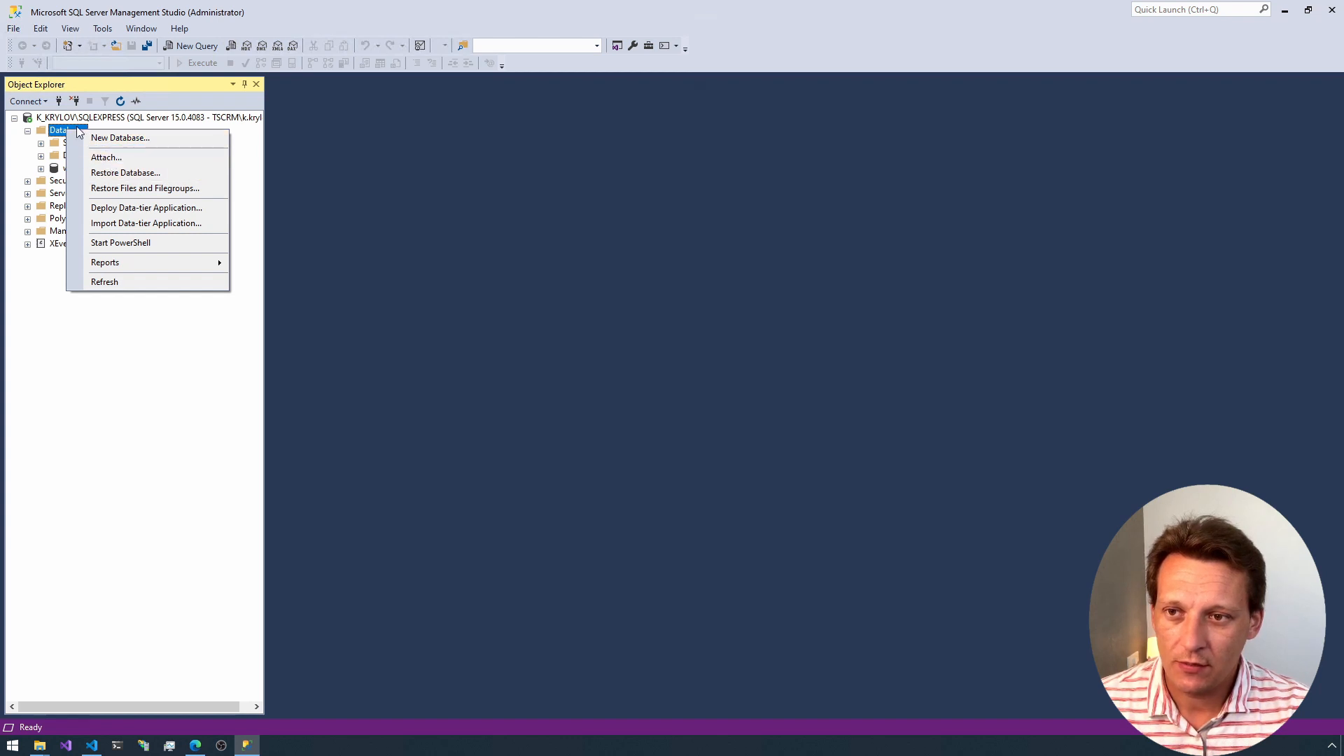
{"action": "right_click", "coordinate": [47, 129]}
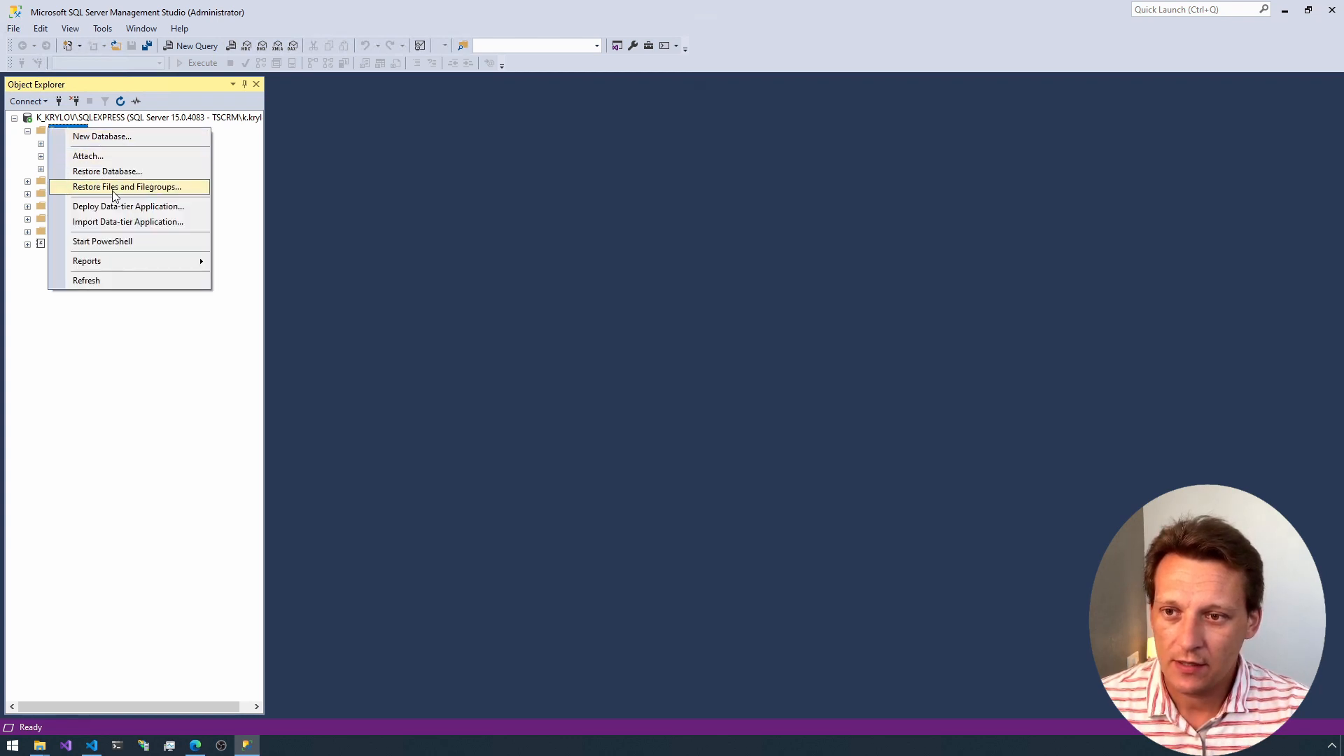
{"action": "left_click", "coordinate": [153, 174]}
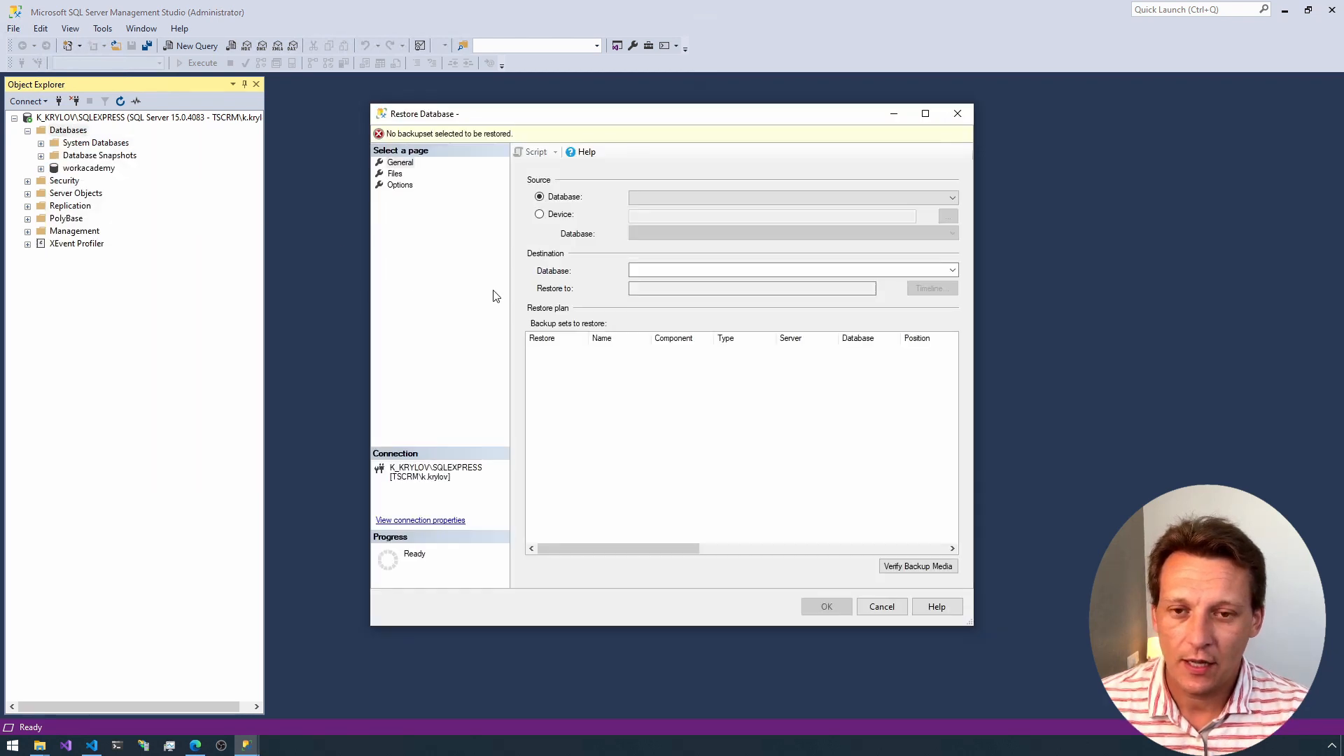
{"action": "left_click", "coordinate": [539, 214]}
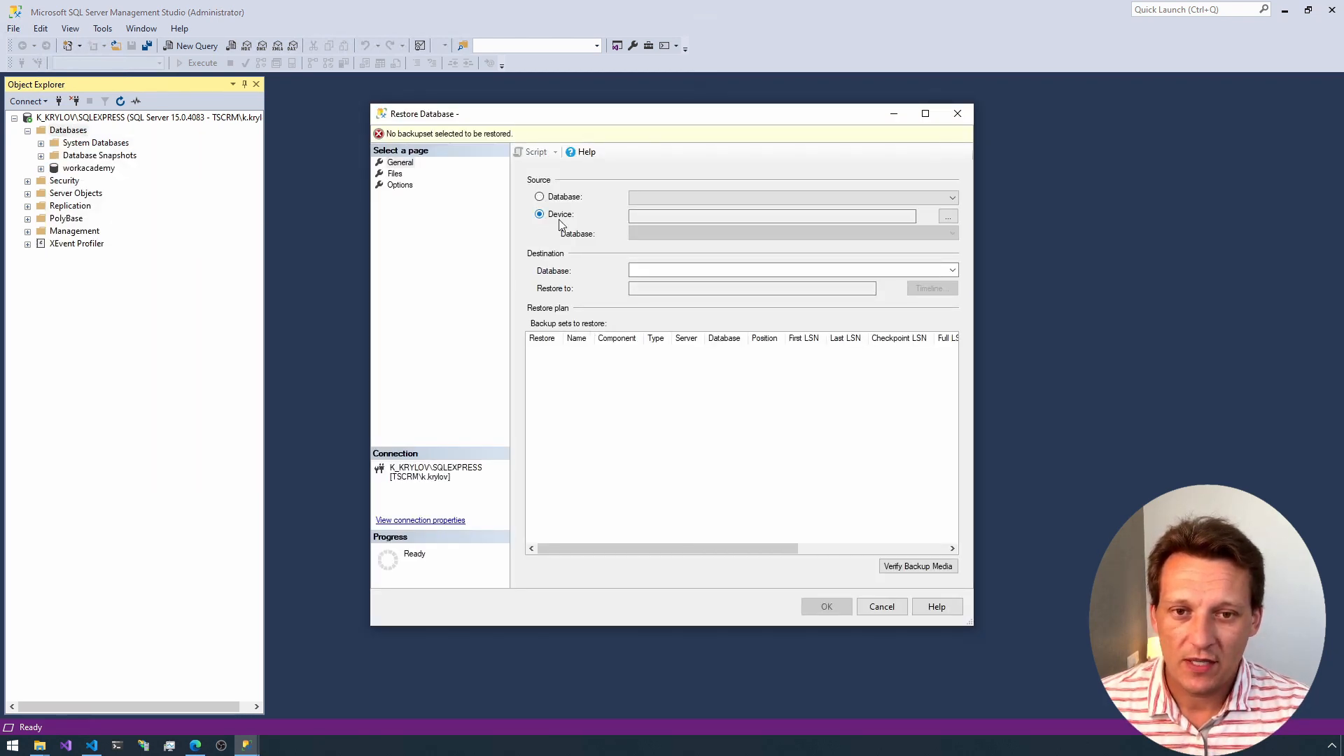
Step: Add C:\CreatioDemo\db\BPMonline7174Studio.bak as the file backup media for the restore and confirm the selection
{"action": "left_click", "coordinate": [948, 216]}
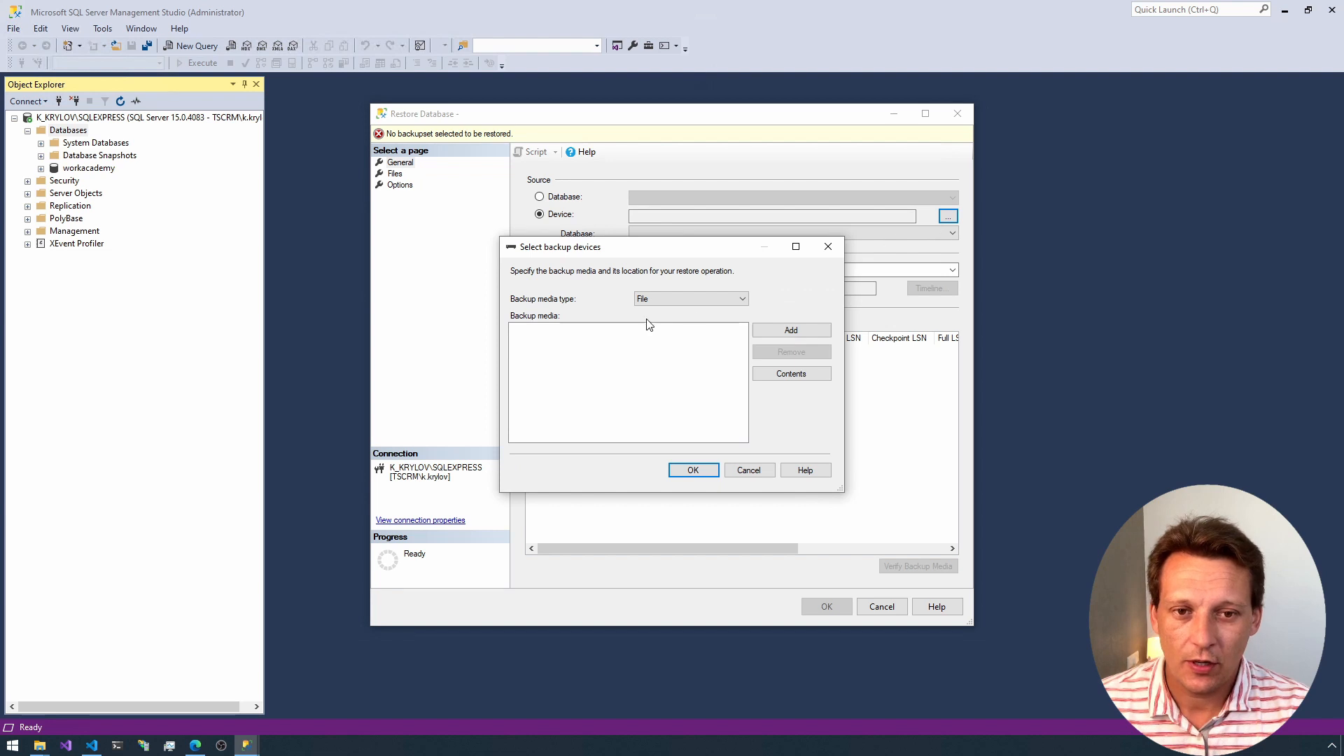
{"action": "left_click", "coordinate": [768, 330]}
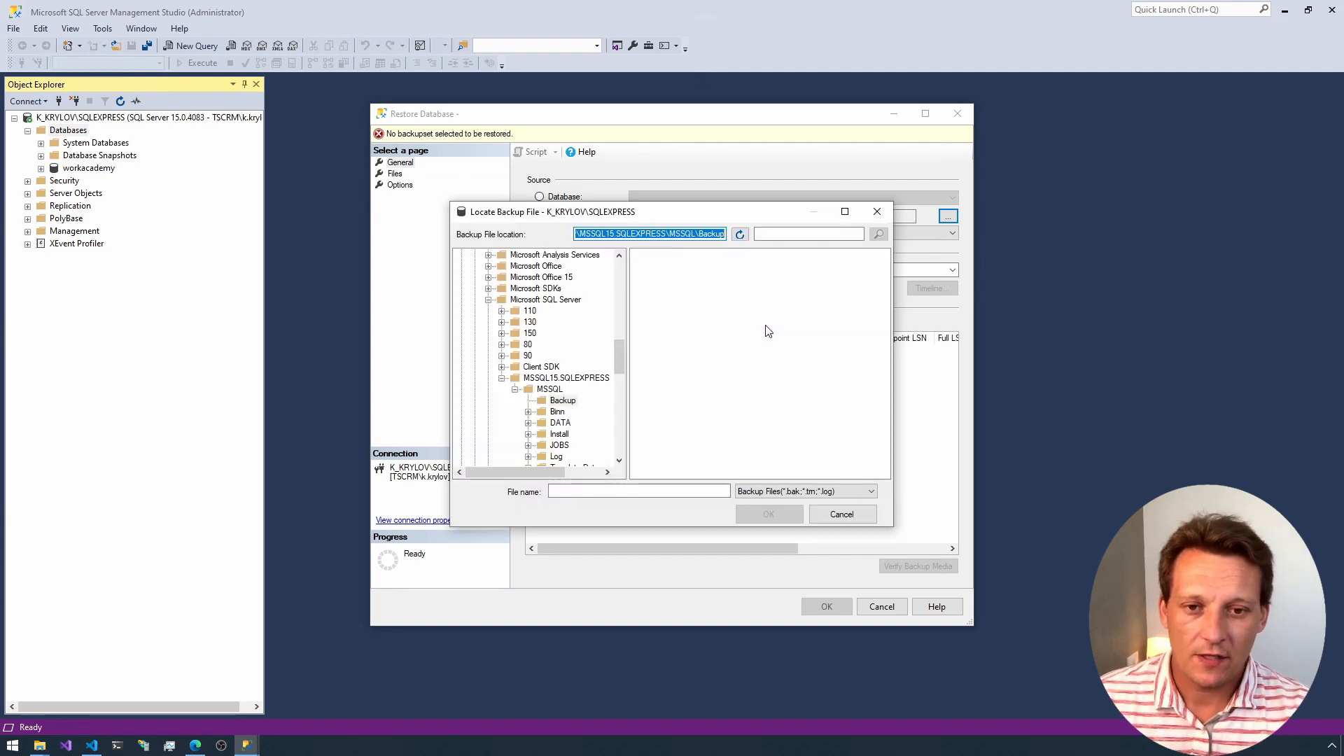
{"action": "left_click_drag", "start_coordinate": [617, 360], "coordinate": [616, 275]}
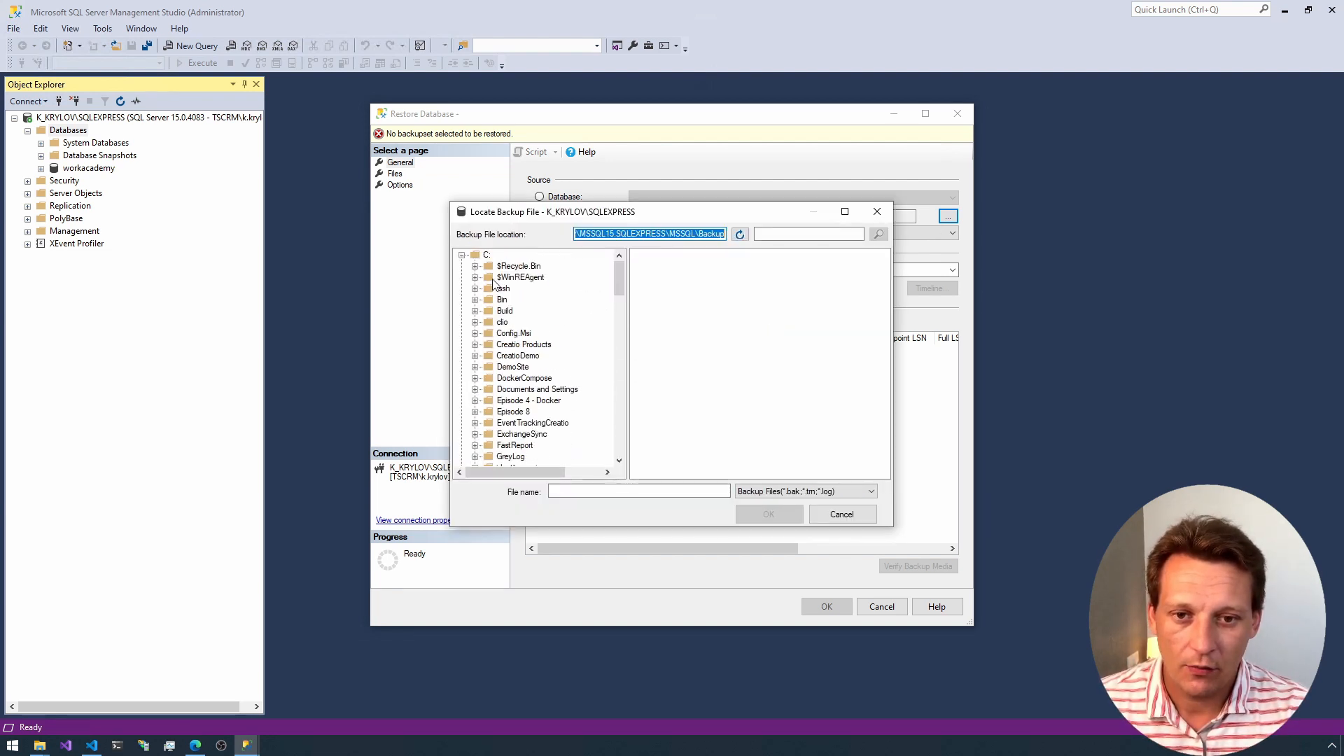
{"action": "left_click", "coordinate": [476, 357]}
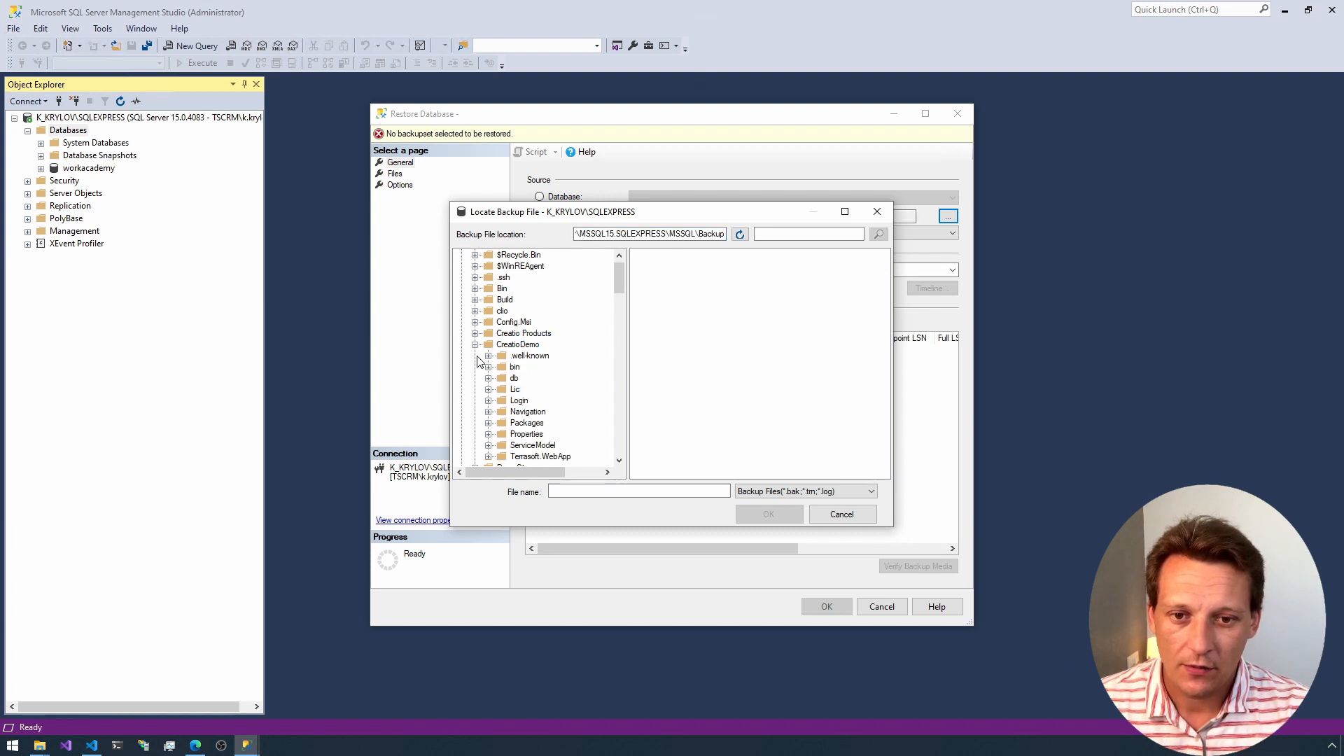
{"action": "scroll", "coordinate": [501, 378], "scroll_direction": "down", "scroll_amount": 1}
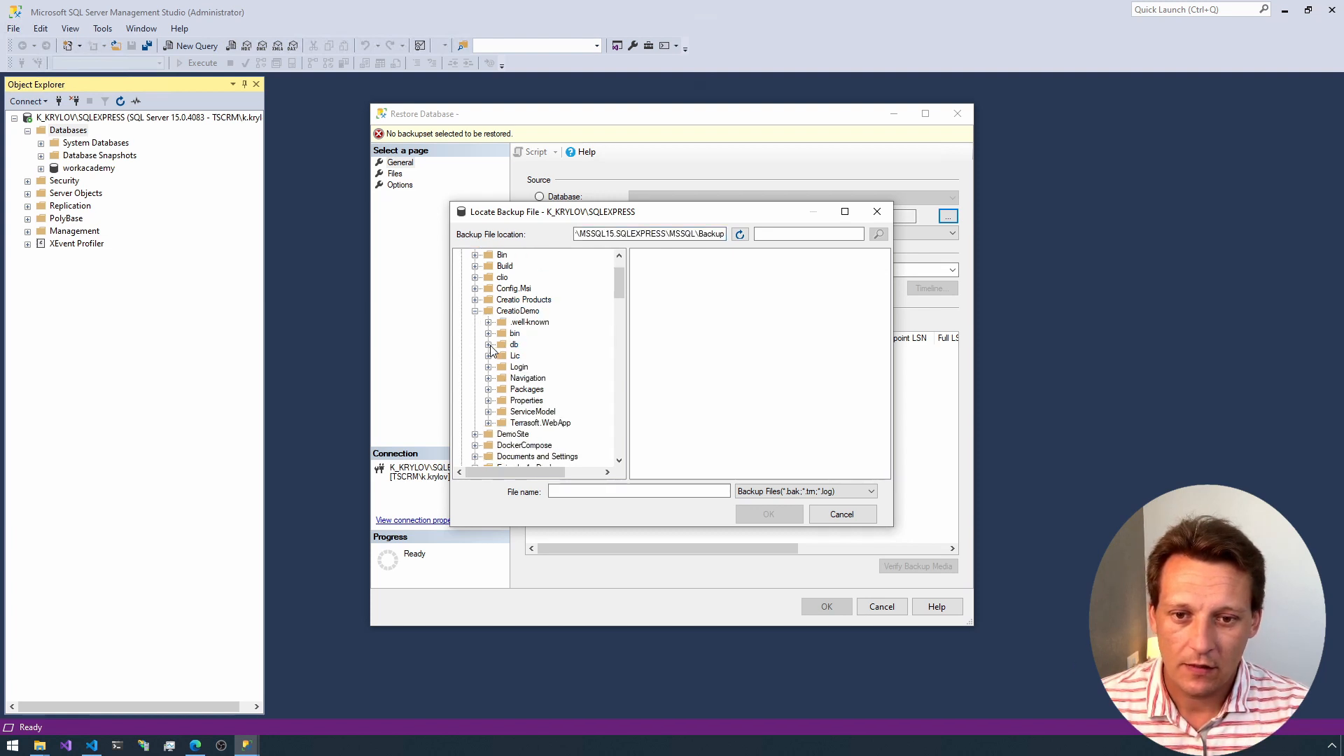
{"action": "left_click", "coordinate": [514, 346]}
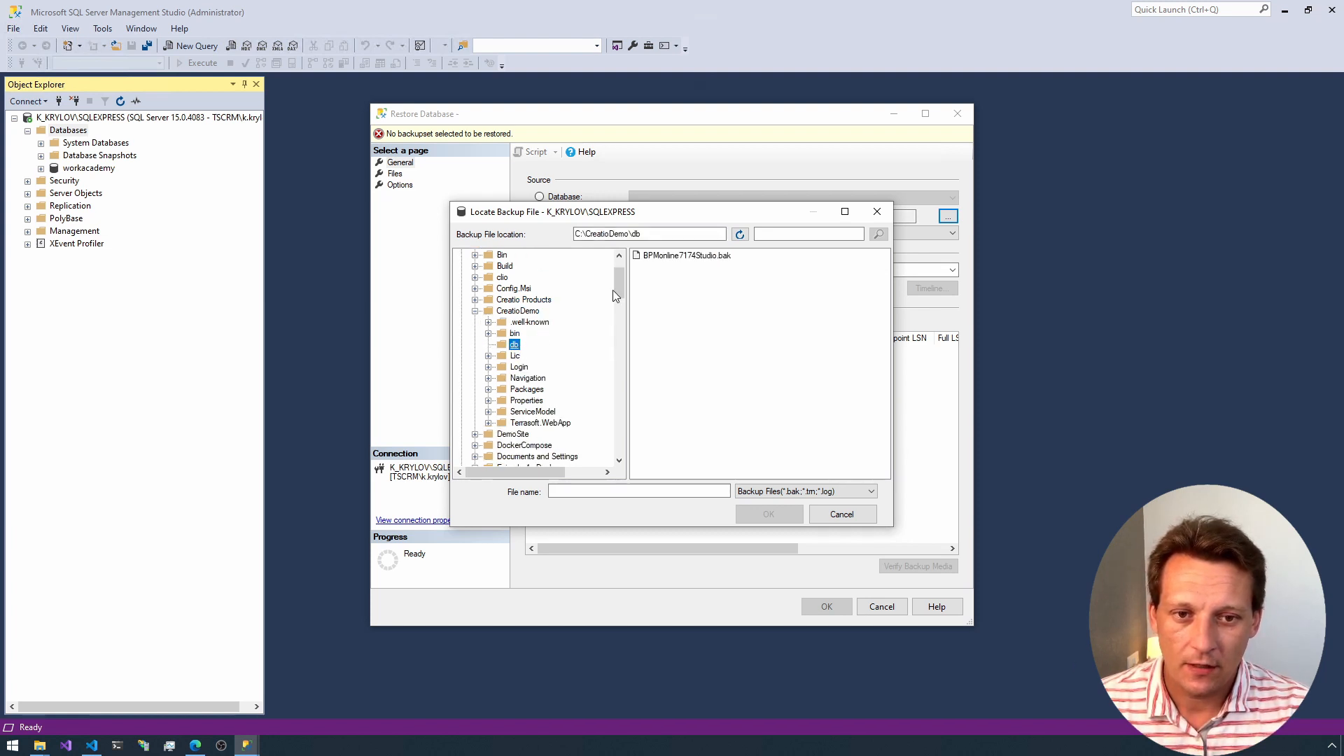
{"action": "left_click", "coordinate": [669, 256]}
{"action": "left_click", "coordinate": [769, 515]}
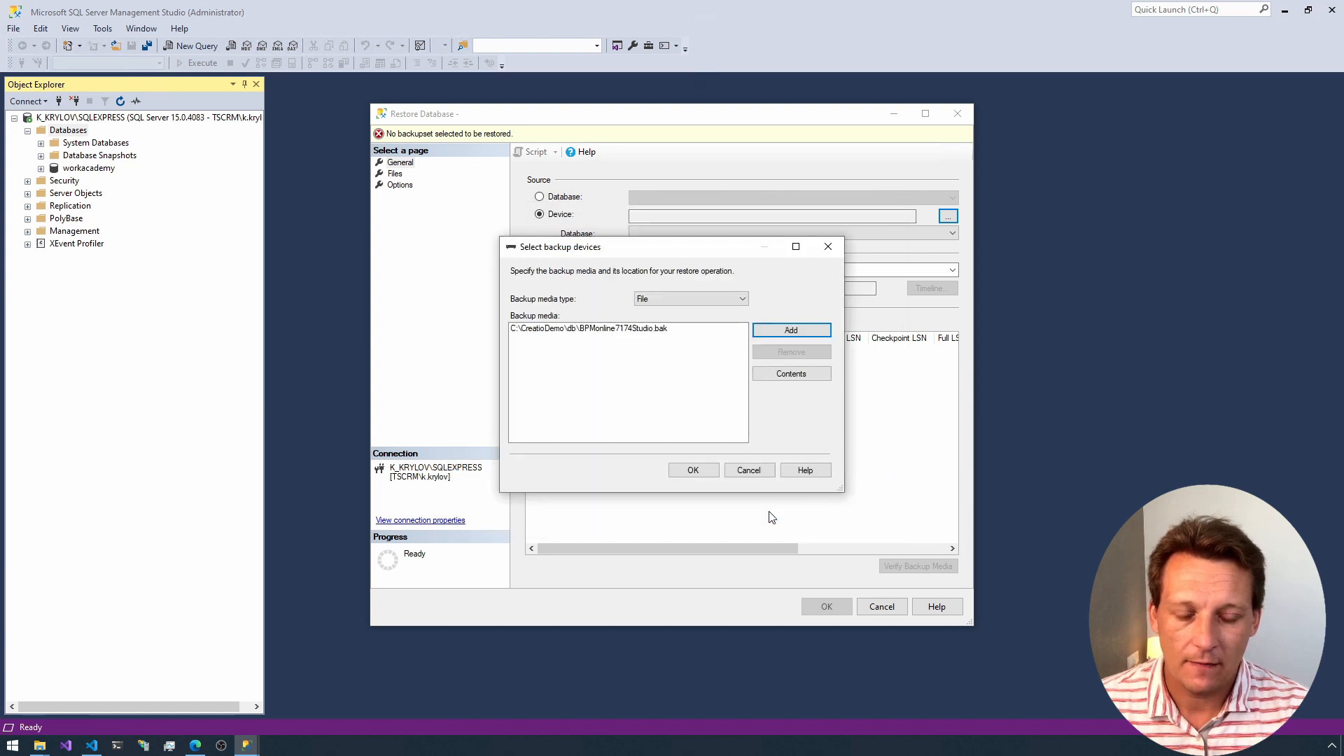
{"action": "left_click", "coordinate": [693, 470]}
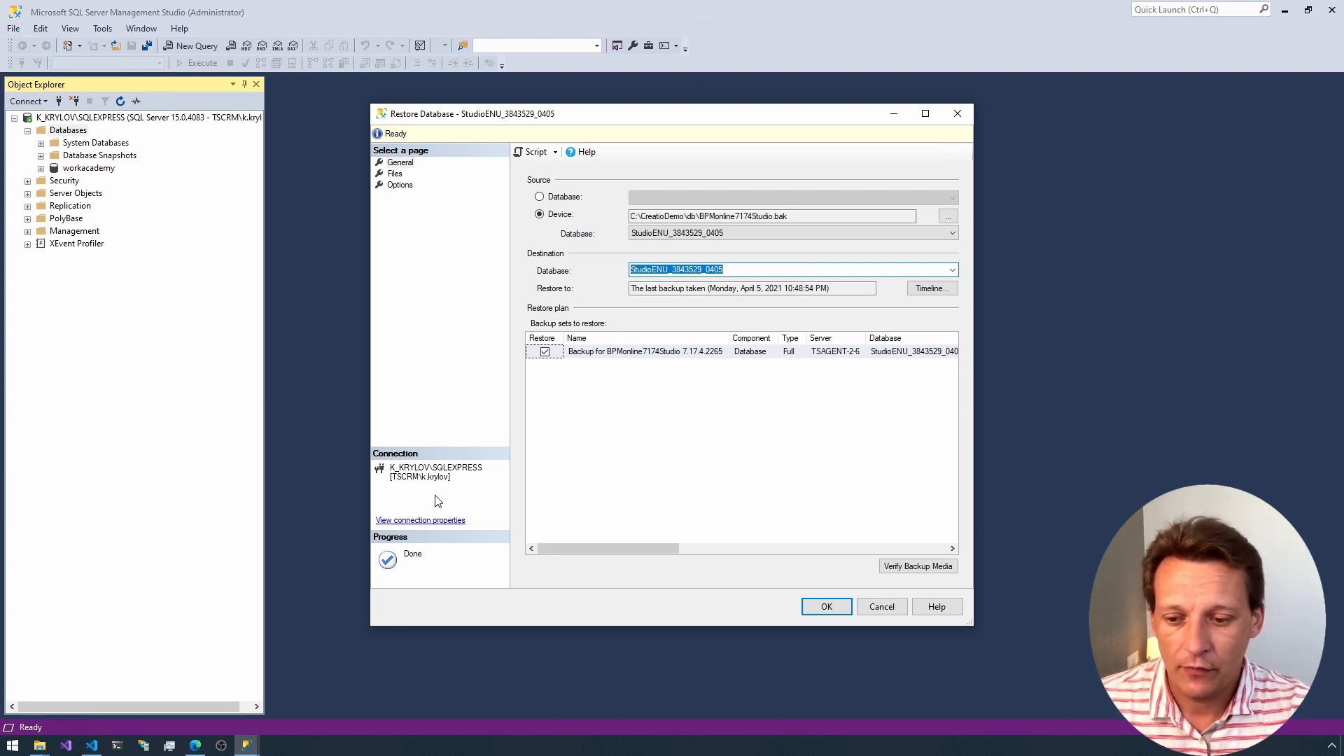
Step: Switch to IIS Manager, list the server's sites and select the CreatioStudio website to check its name
{"action": "left_click", "coordinate": [145, 747]}
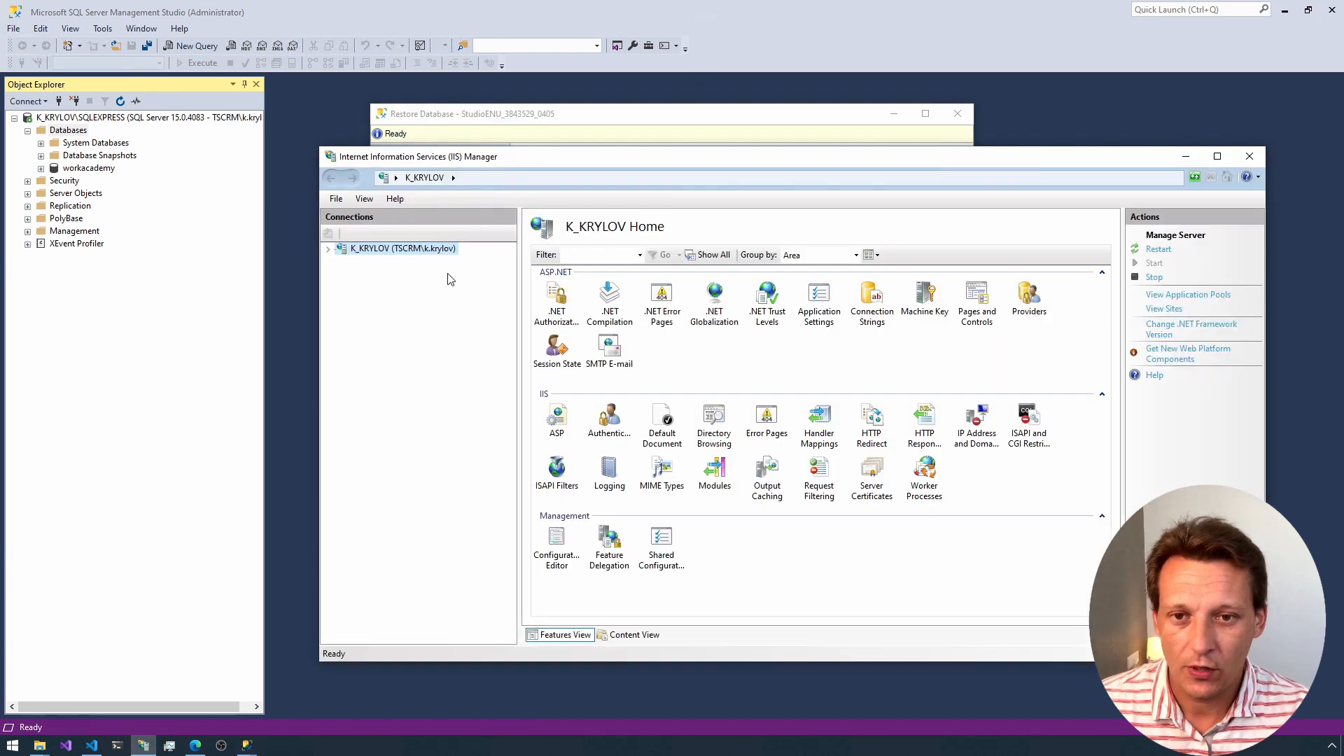
{"action": "left_click", "coordinate": [328, 250]}
{"action": "left_click", "coordinate": [362, 279]}
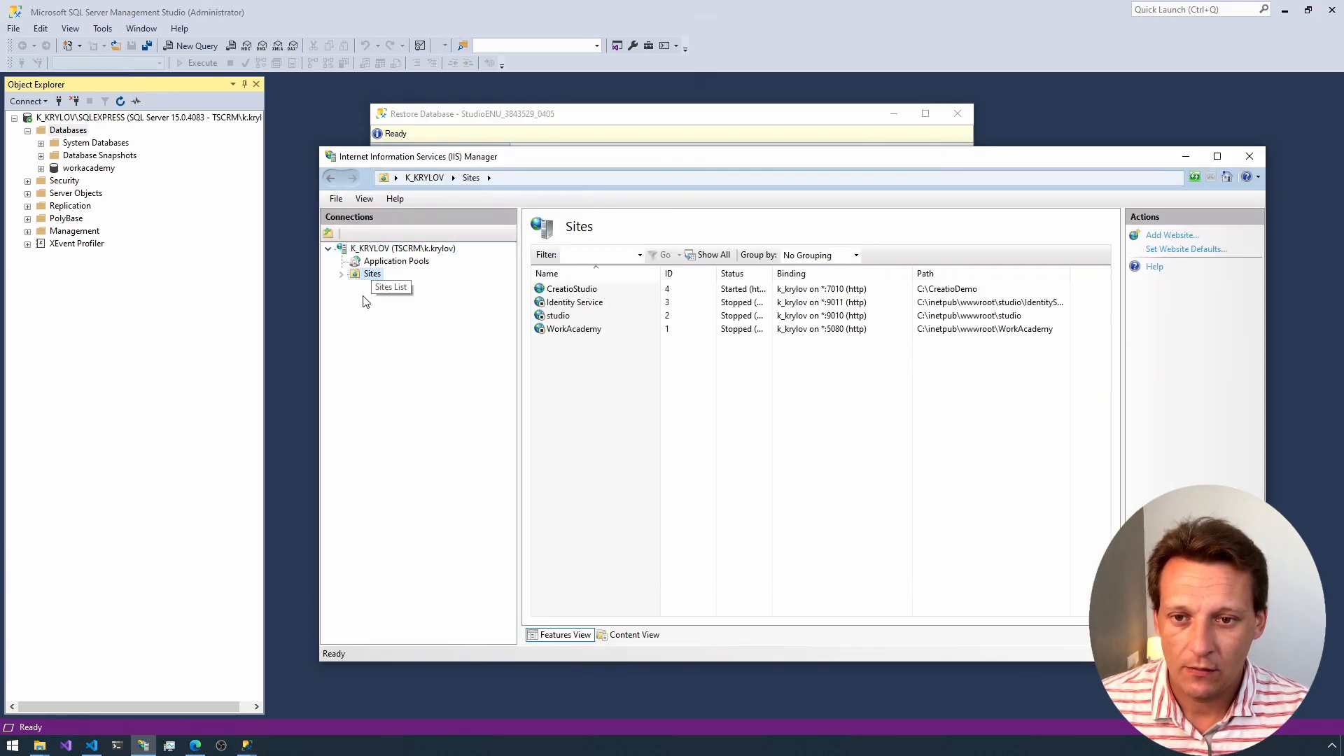
{"action": "left_click", "coordinate": [571, 289]}
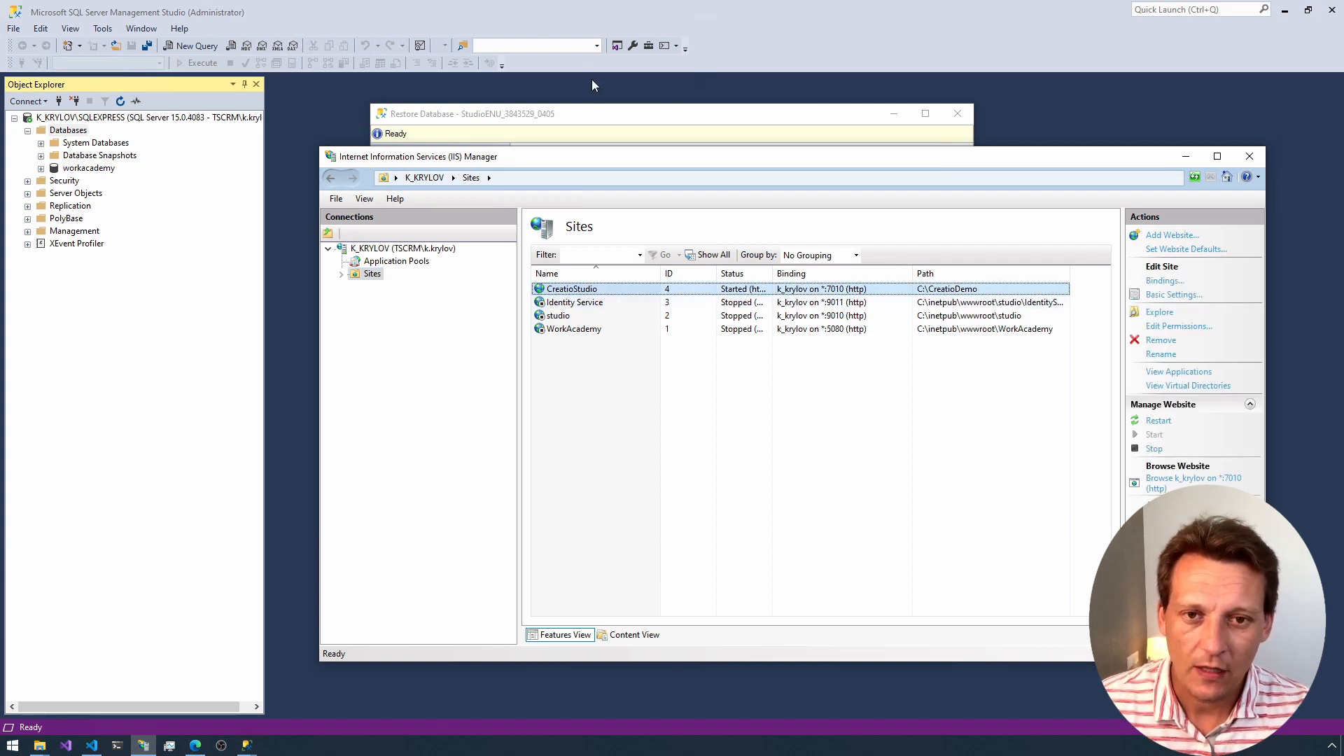
Step: Return to the pending database restore, name the destination database CreatioStudio and run the restore
{"action": "left_click", "coordinate": [588, 115]}
{"action": "type", "text": "CreatioStudio"}
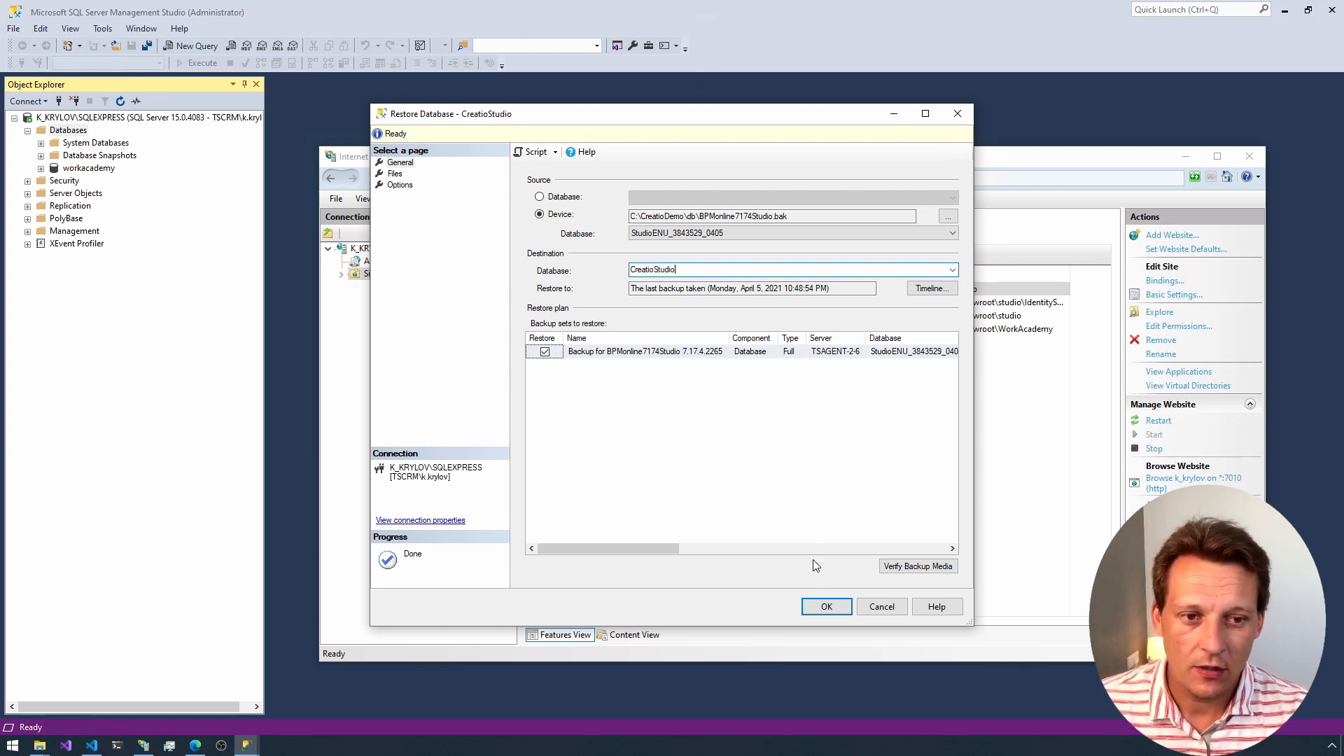
{"action": "left_click", "coordinate": [825, 606]}
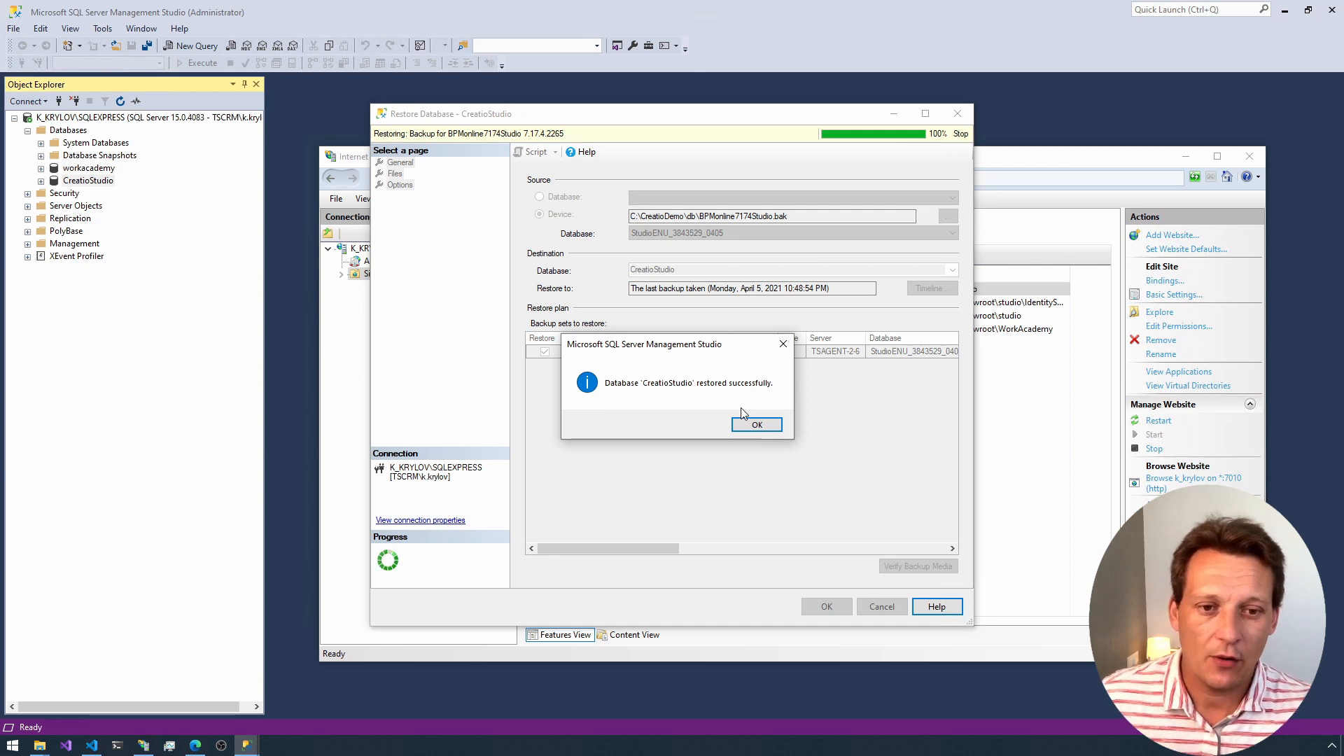
{"action": "left_click", "coordinate": [756, 424]}
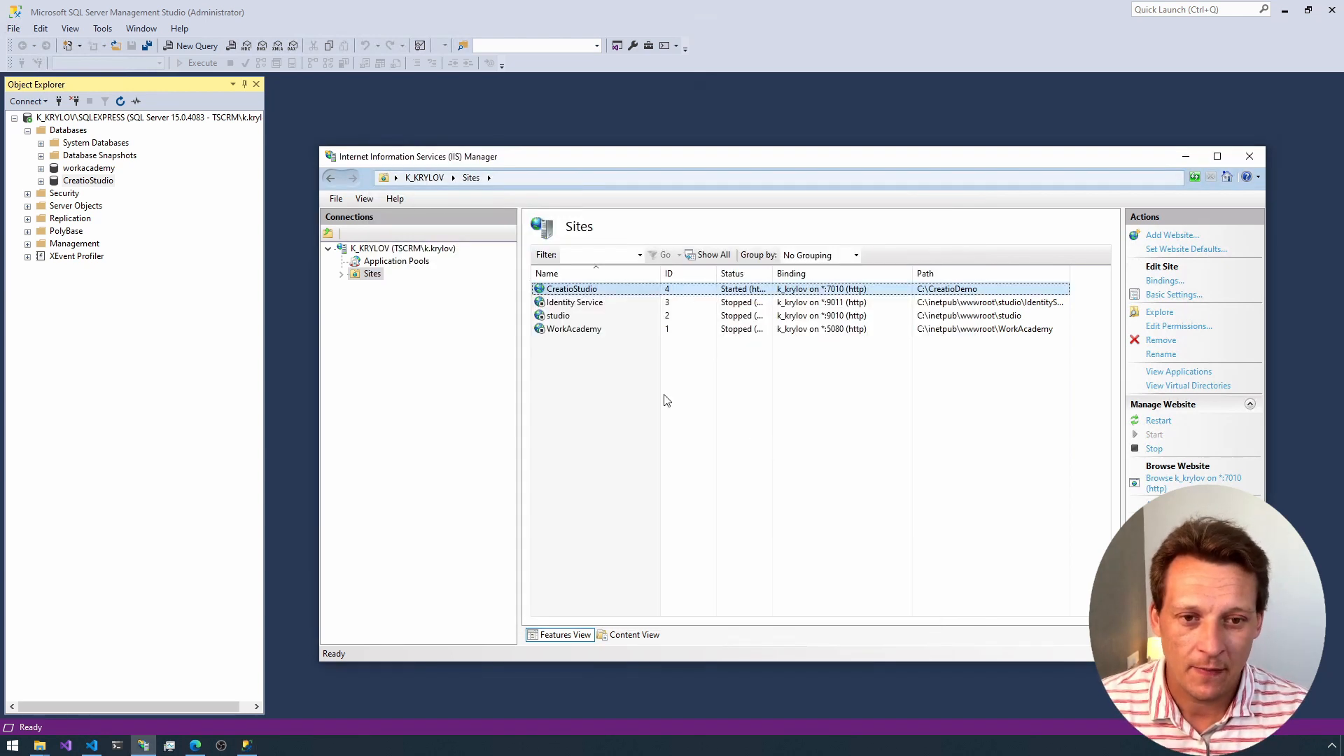
Step: Back in SQL Server Management Studio, list the server's logins under its Security folder
{"action": "left_click", "coordinate": [129, 274]}
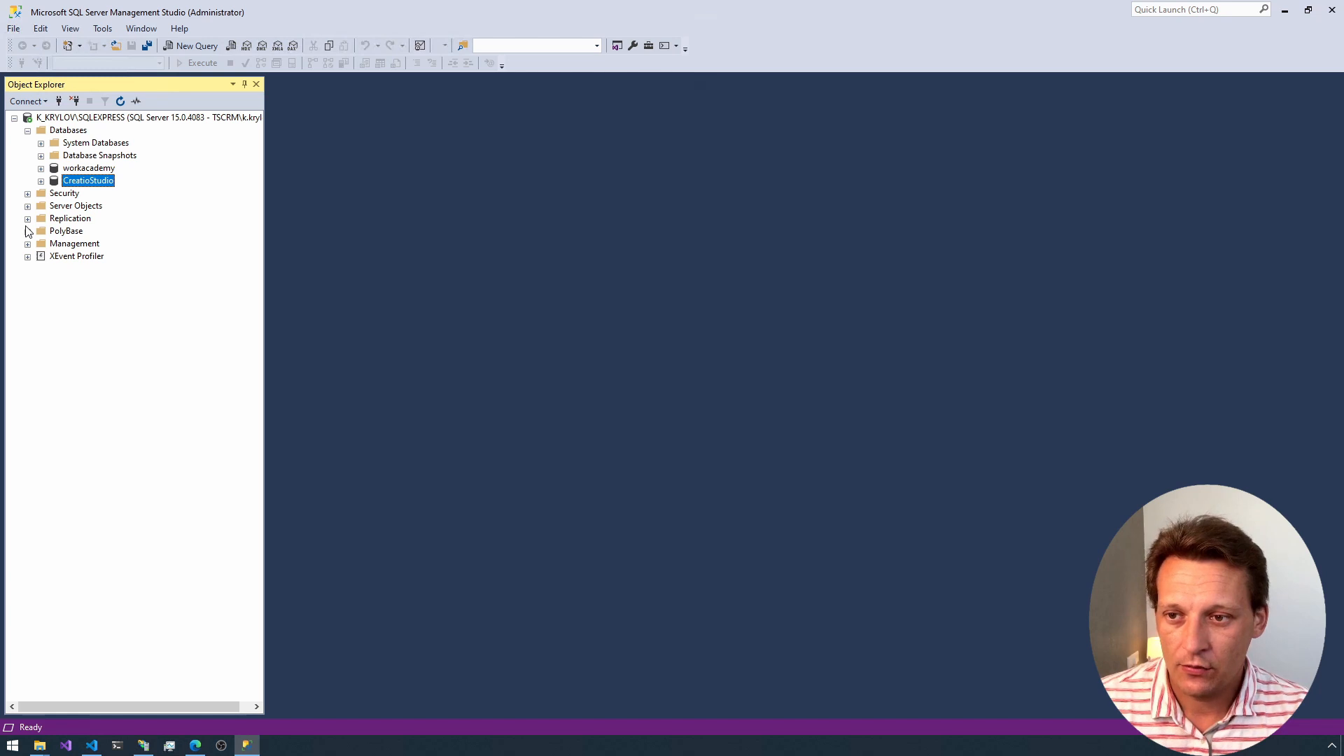
{"action": "left_click", "coordinate": [27, 194]}
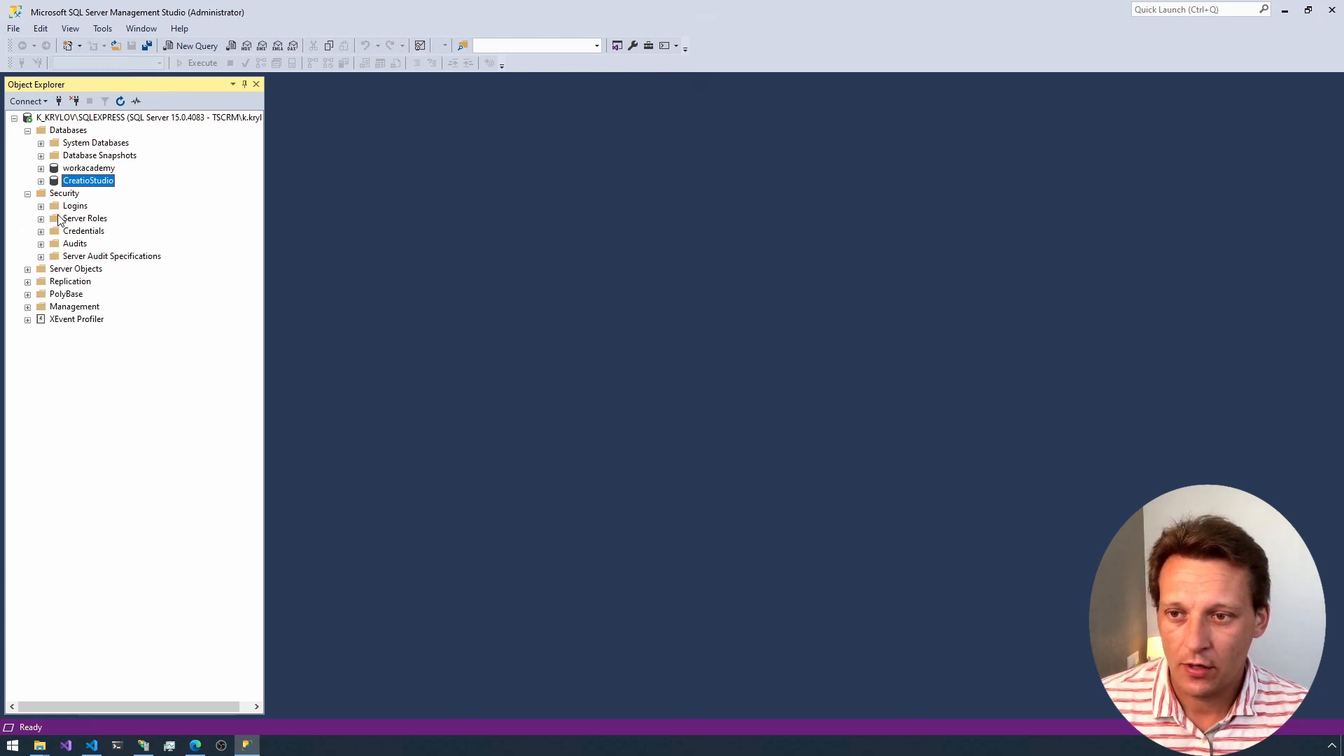
{"action": "left_click", "coordinate": [41, 206]}
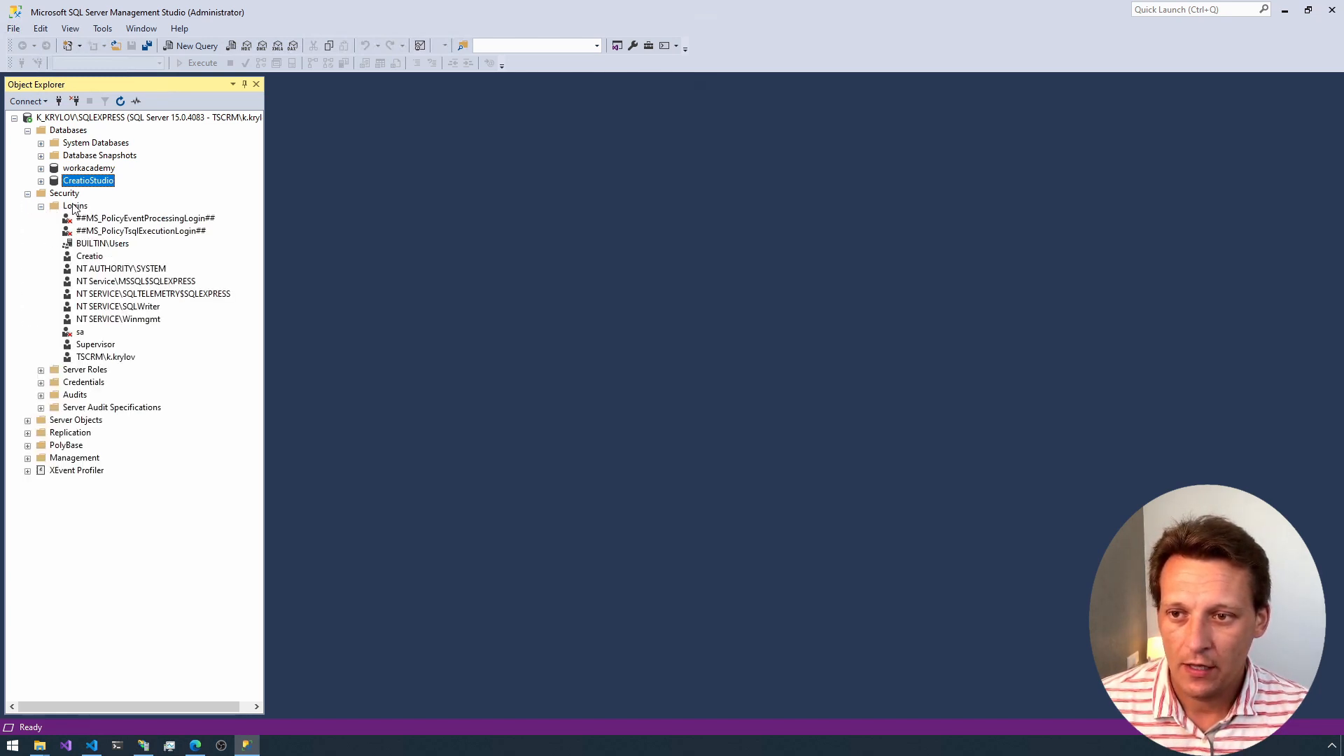
{"action": "right_click", "coordinate": [74, 207]}
{"action": "left_click", "coordinate": [119, 210]}
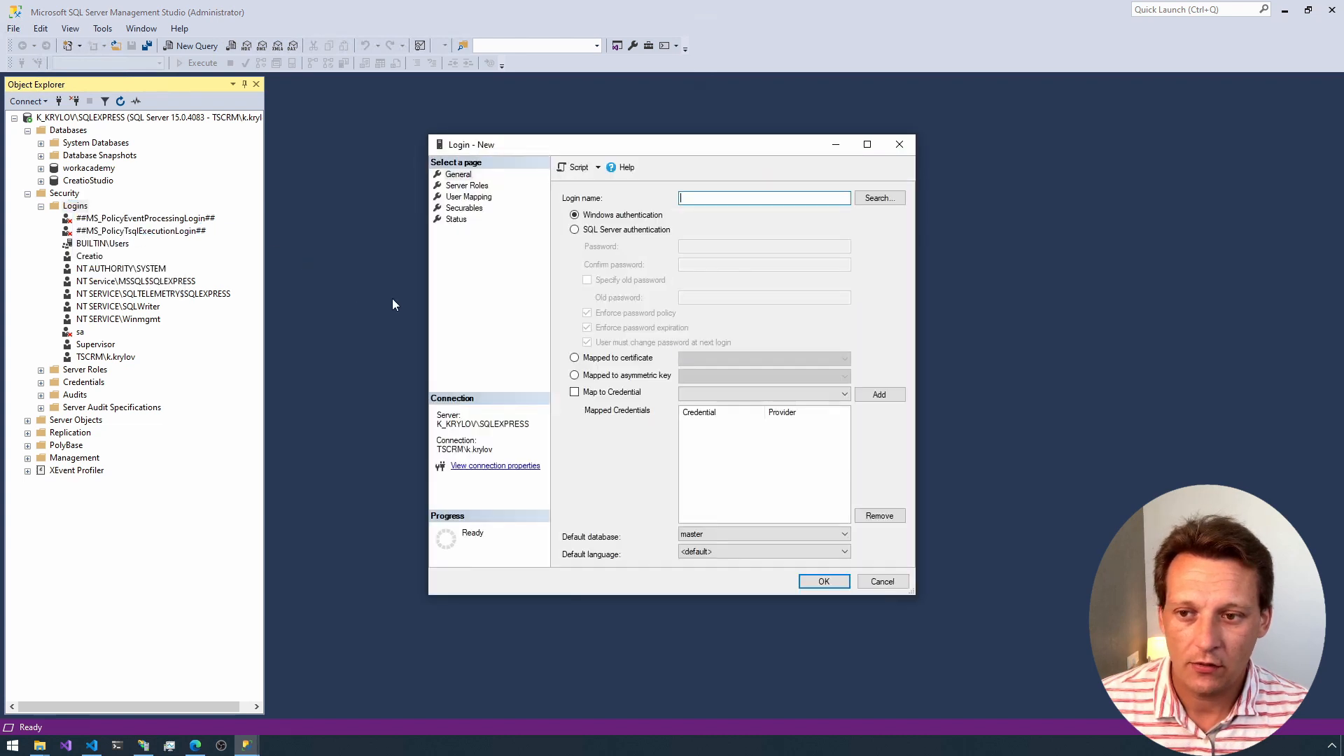
{"action": "left_click", "coordinate": [575, 230]}
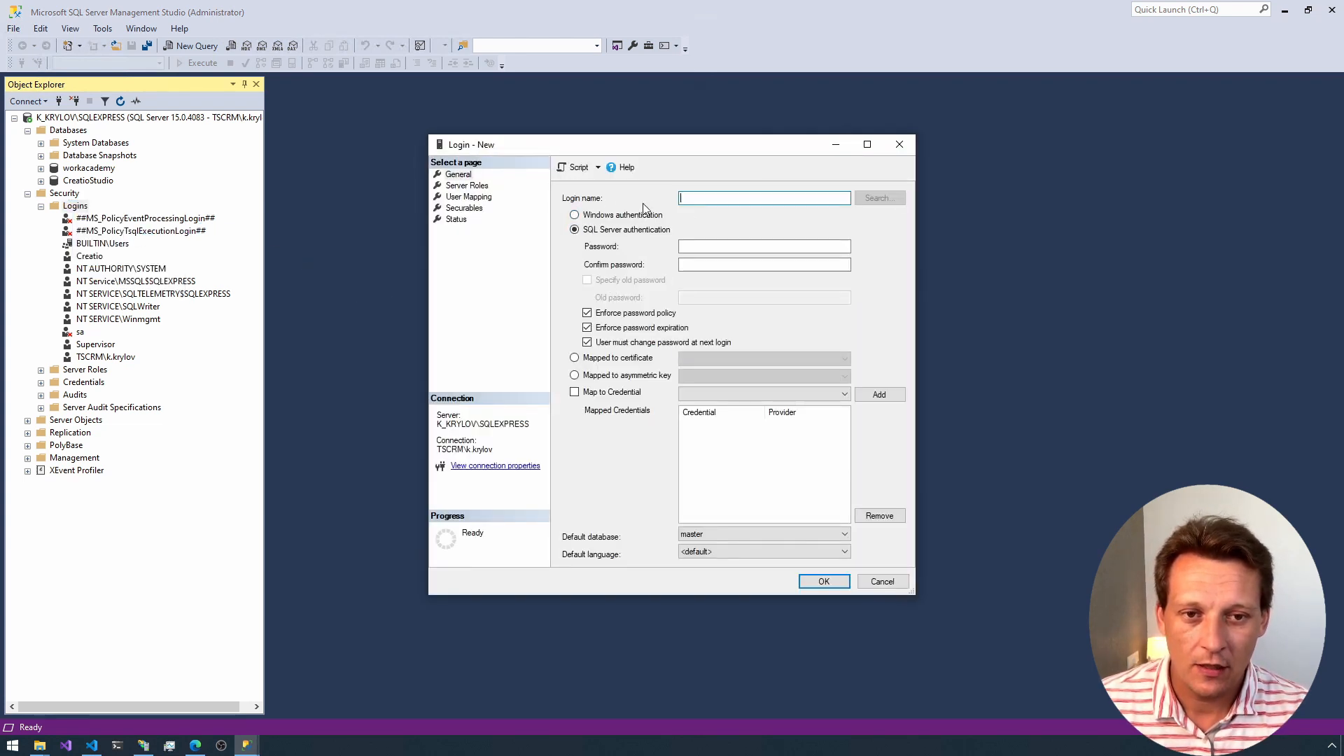
{"action": "left_click", "coordinate": [587, 314]}
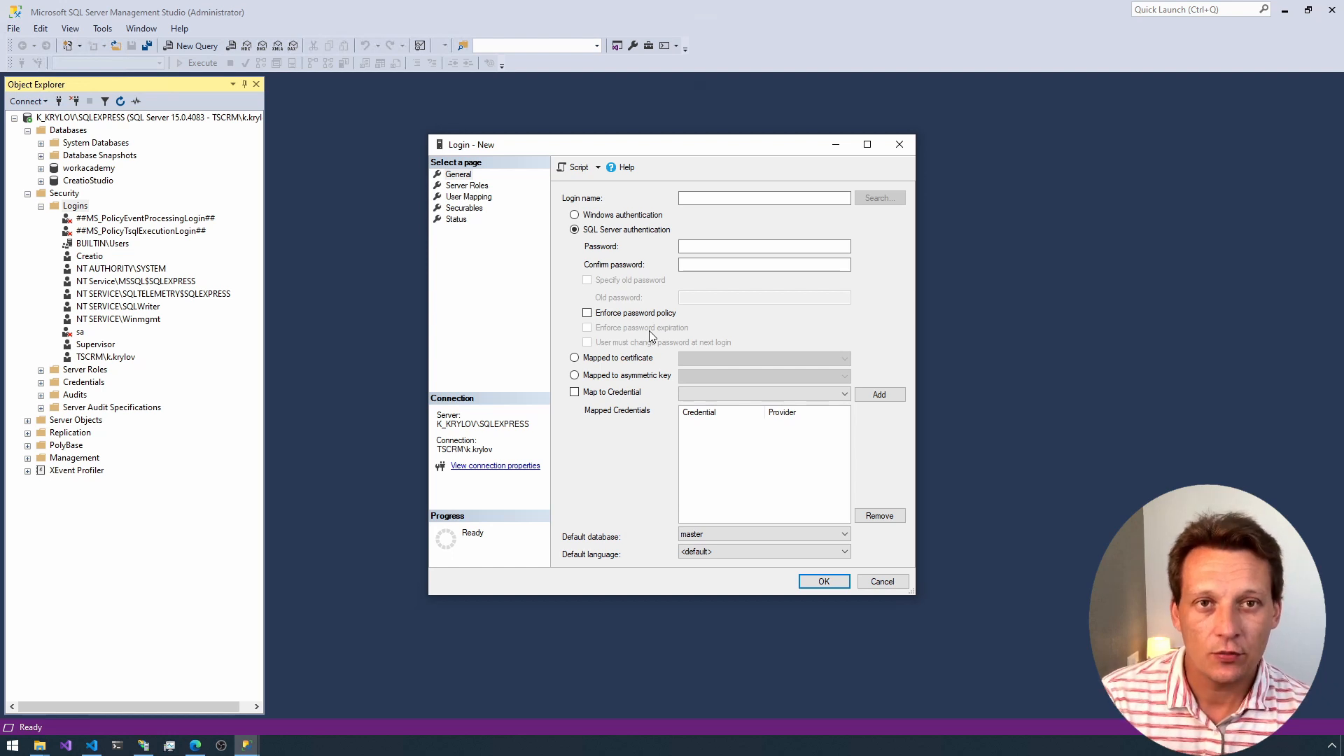
{"action": "key", "text": "Escape"}
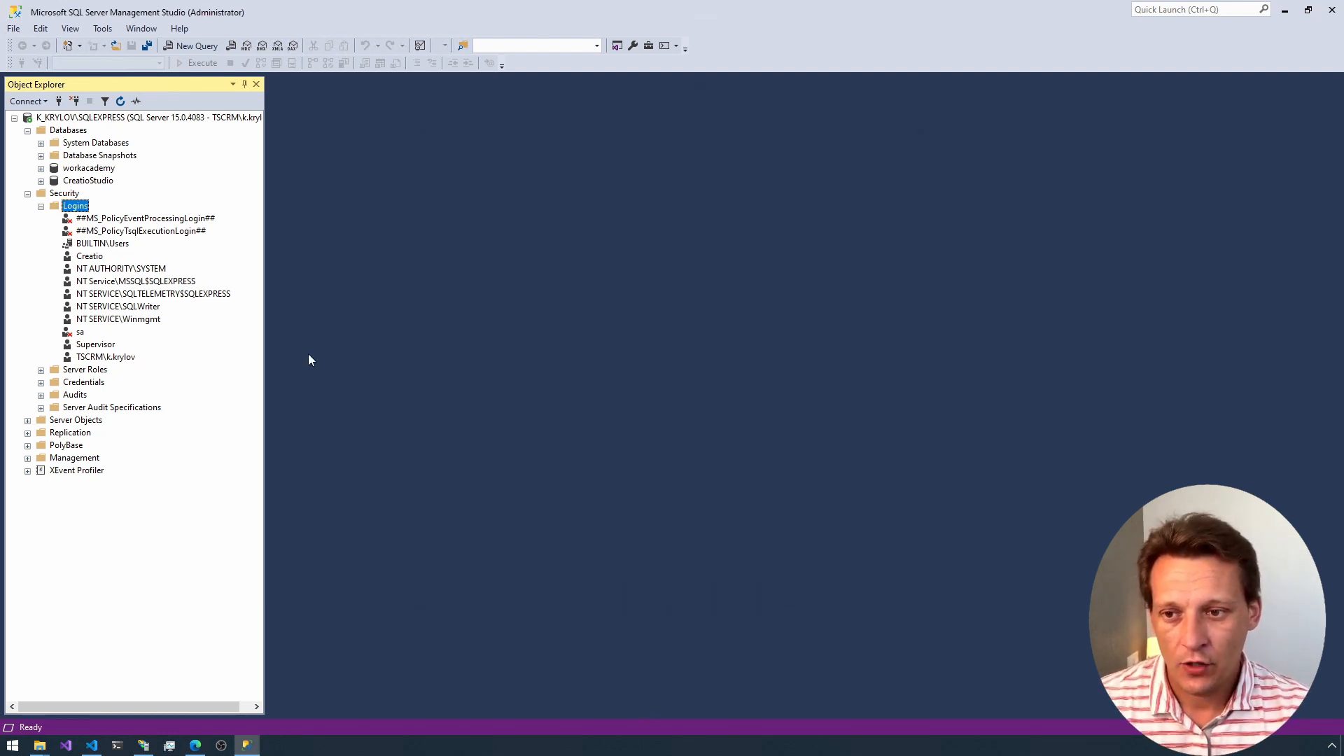
Step: Expand the CreatioStudio database, check the Permissions page of its properties and close the dialog
{"action": "left_click", "coordinate": [102, 345]}
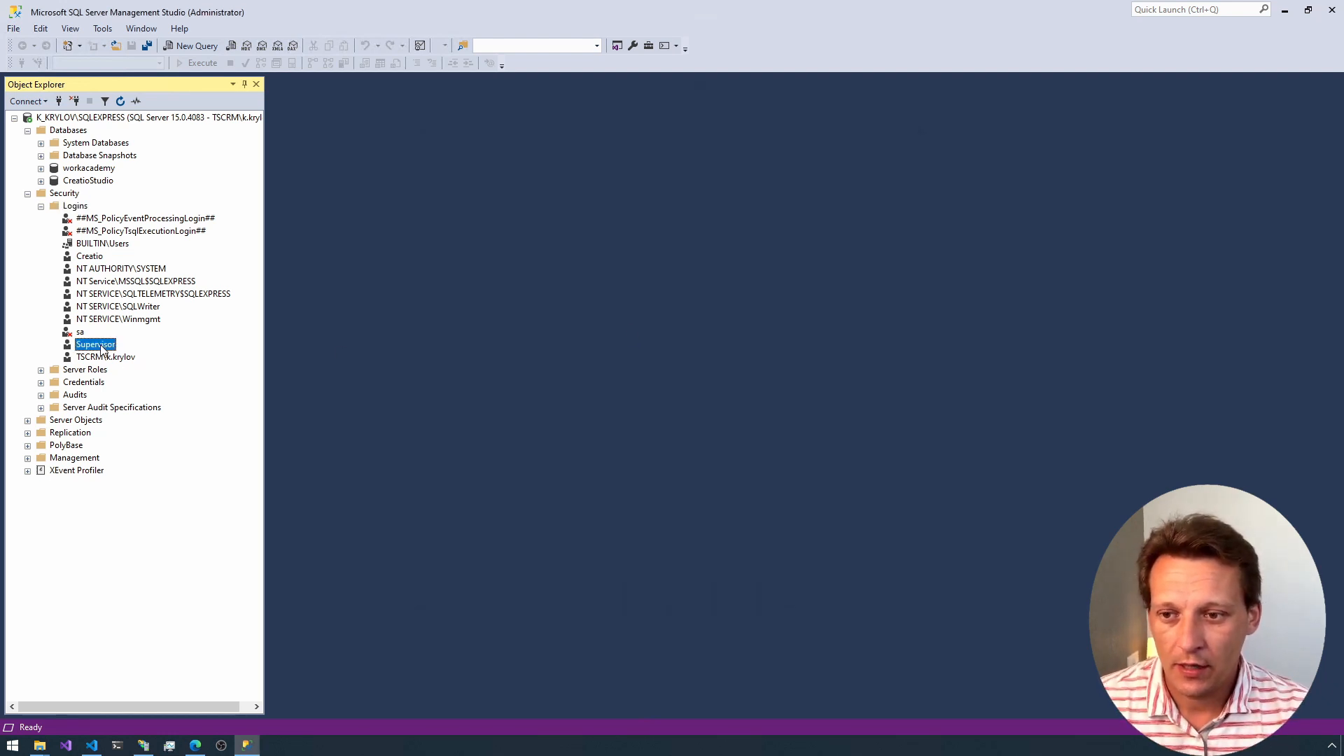
{"action": "left_click", "coordinate": [88, 259]}
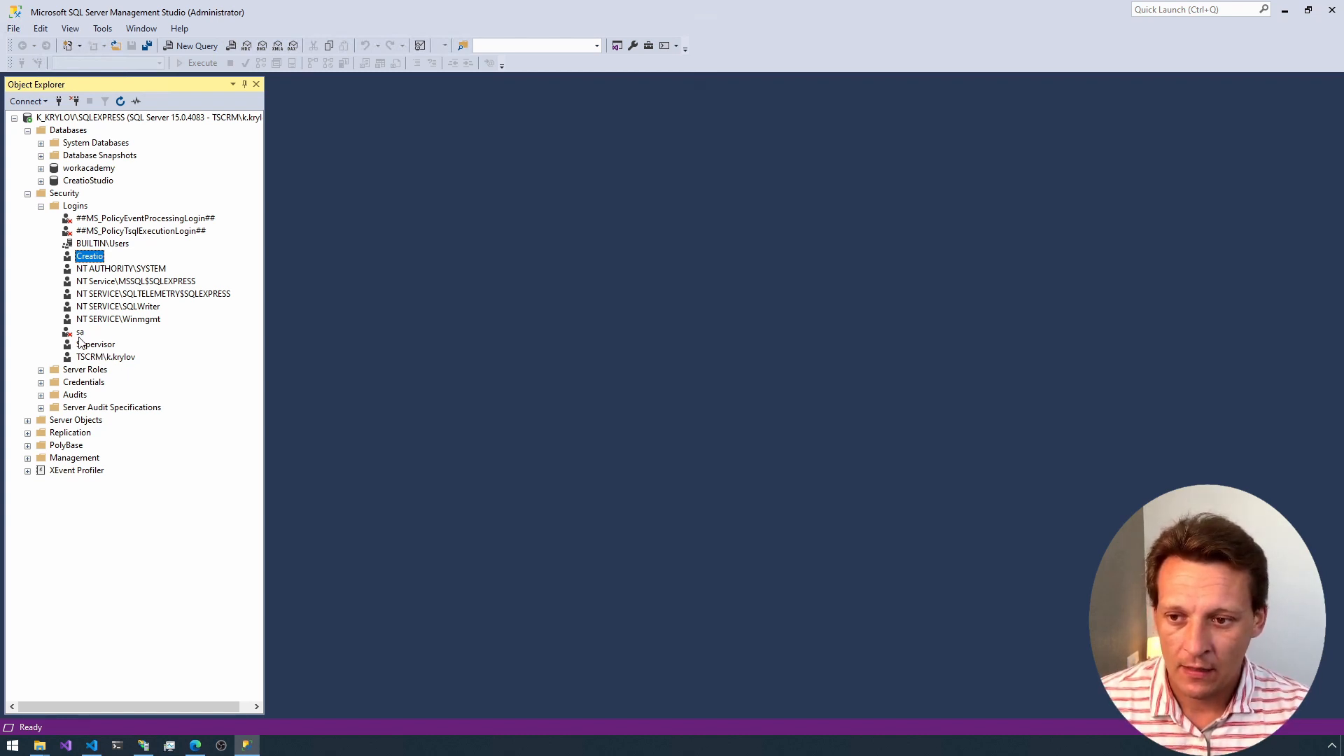
{"action": "left_click", "coordinate": [40, 180]}
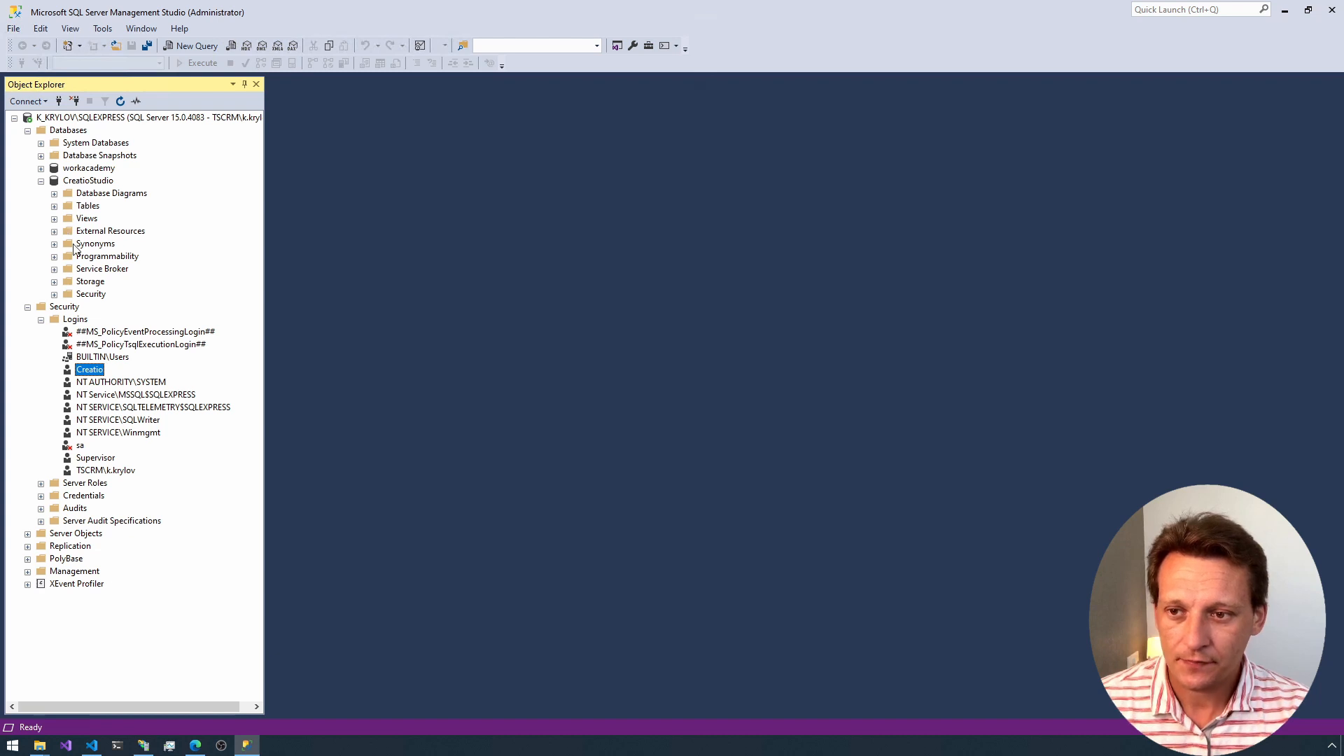
{"action": "right_click", "coordinate": [84, 183]}
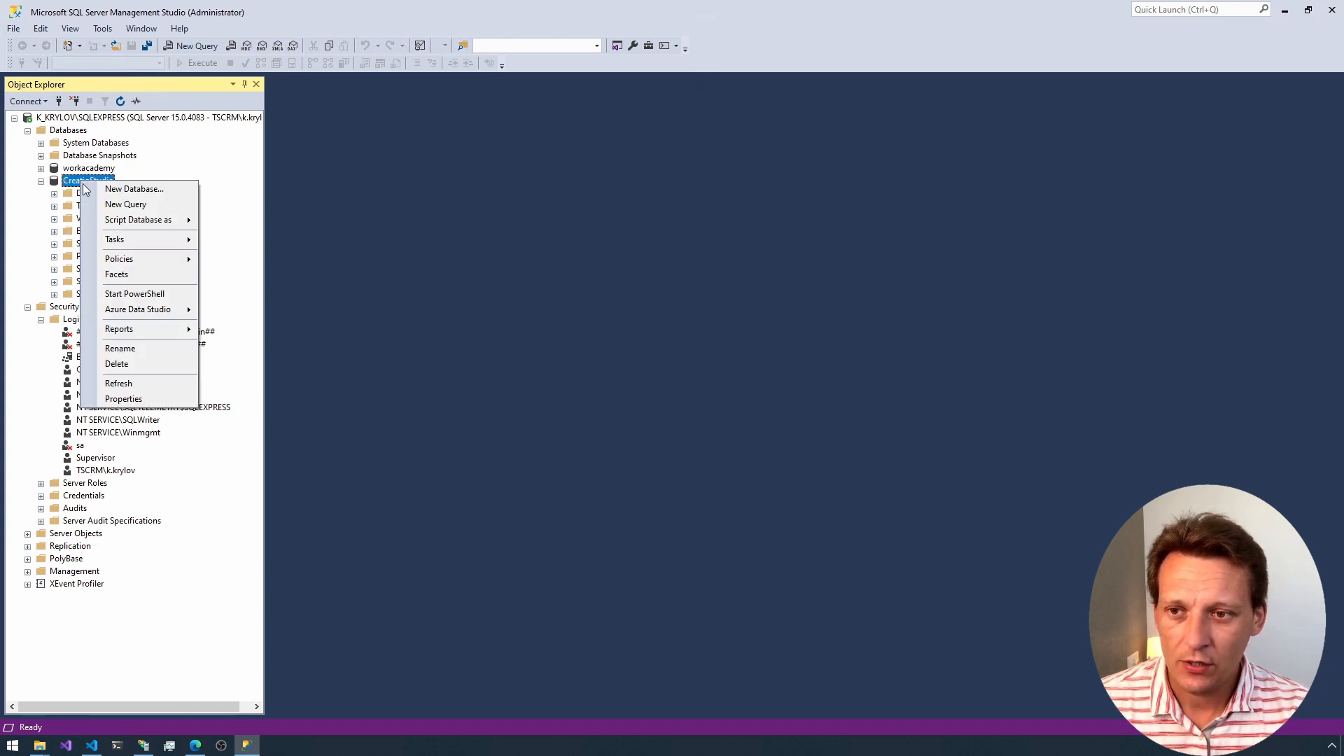
{"action": "left_click", "coordinate": [132, 399]}
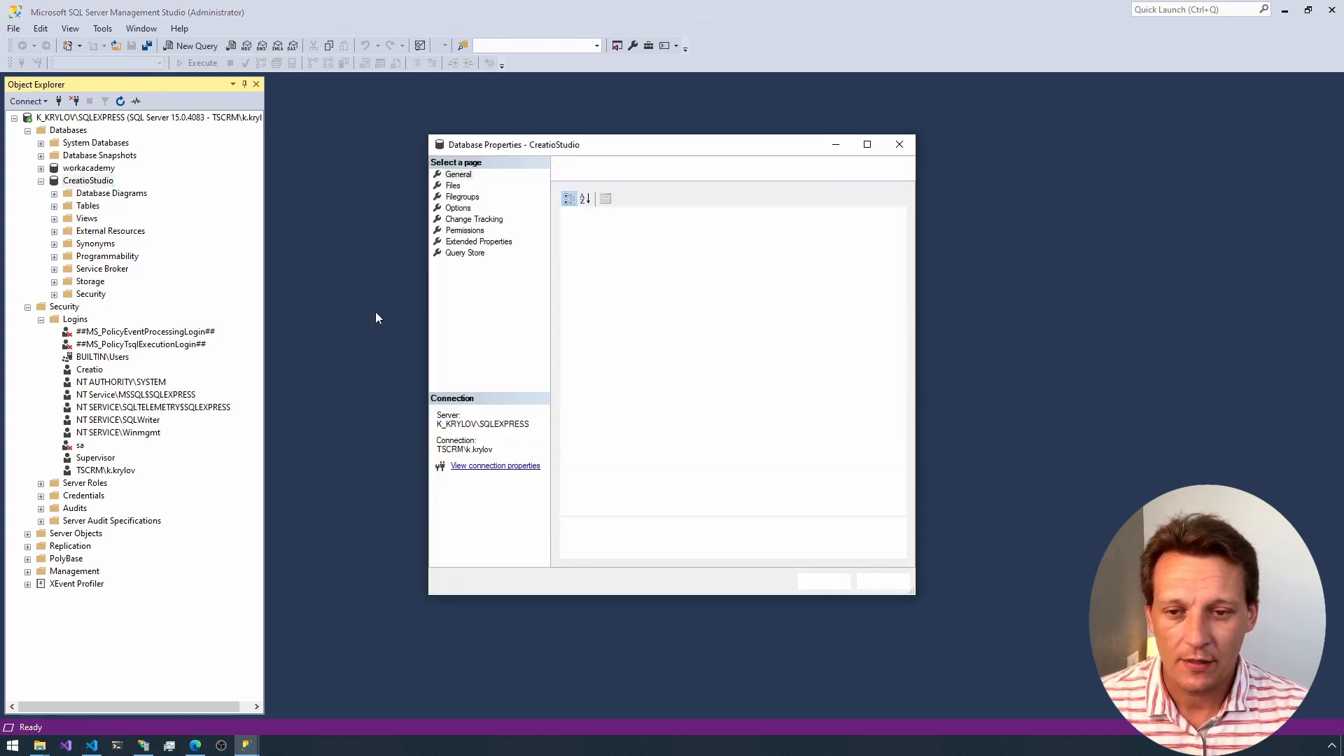
{"action": "left_click", "coordinate": [460, 232]}
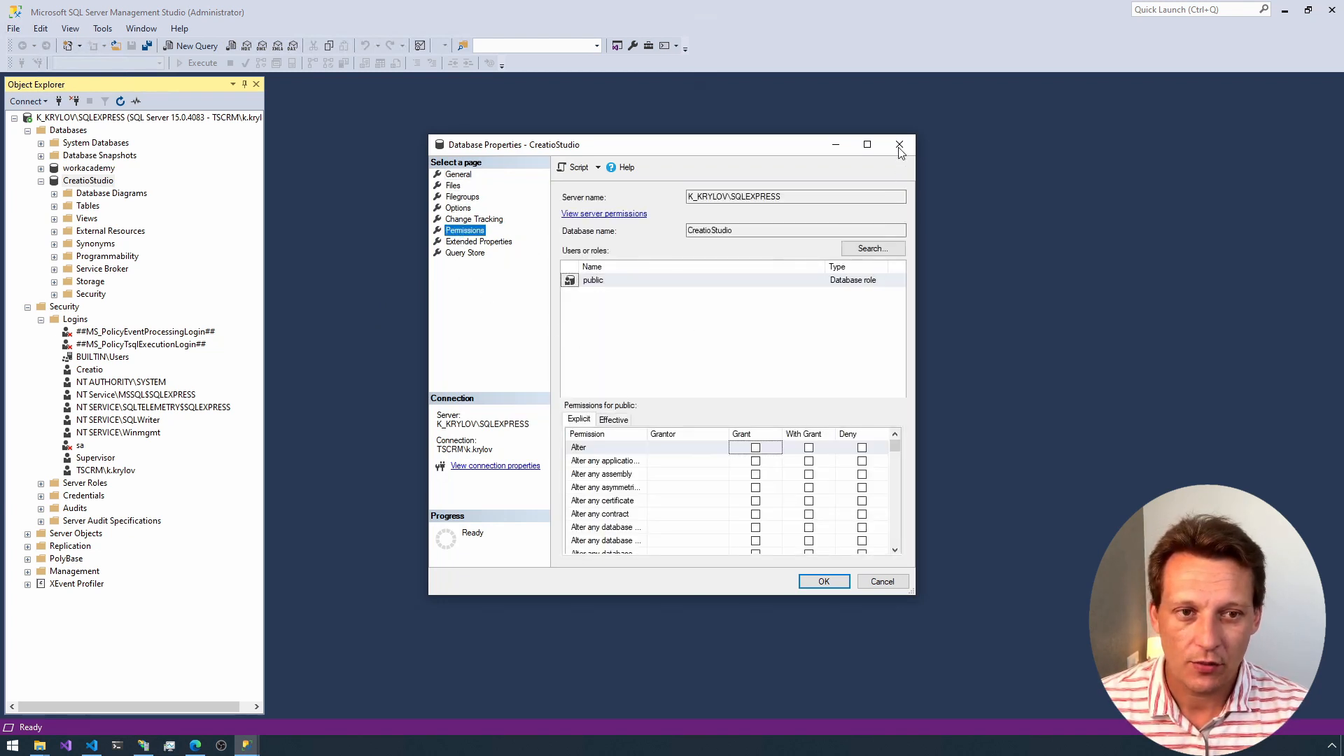
{"action": "left_click", "coordinate": [900, 146]}
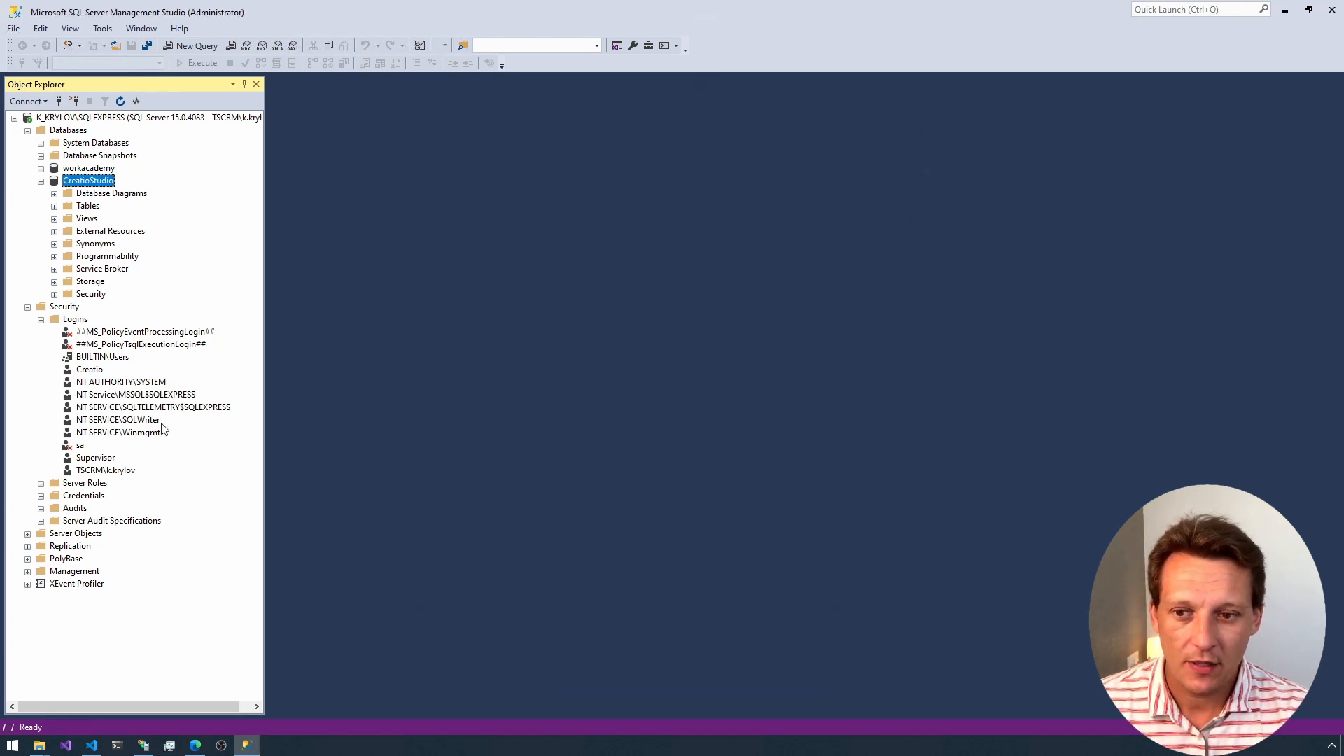
Step: Map the Supervisor login to the CreatioStudio database with the db_owner role
{"action": "left_click", "coordinate": [91, 458]}
{"action": "right_click", "coordinate": [96, 460]}
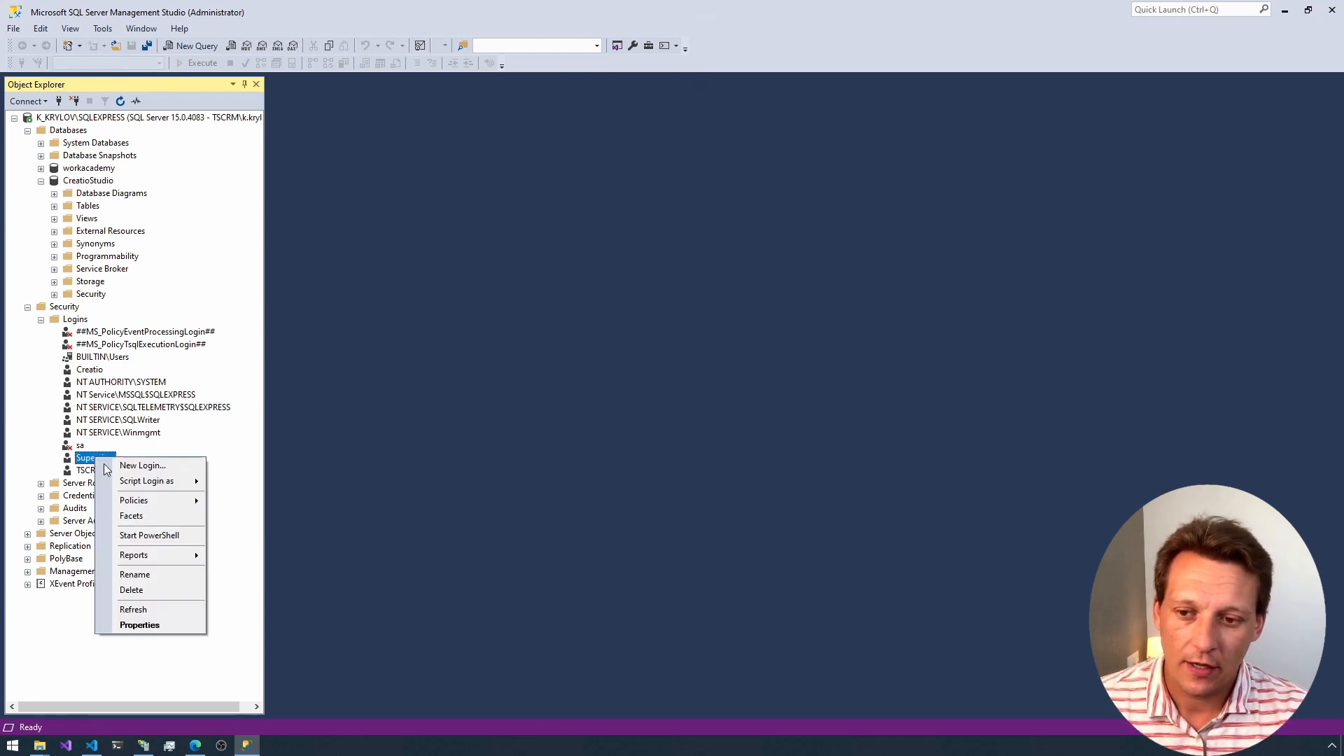
{"action": "left_click", "coordinate": [138, 625]}
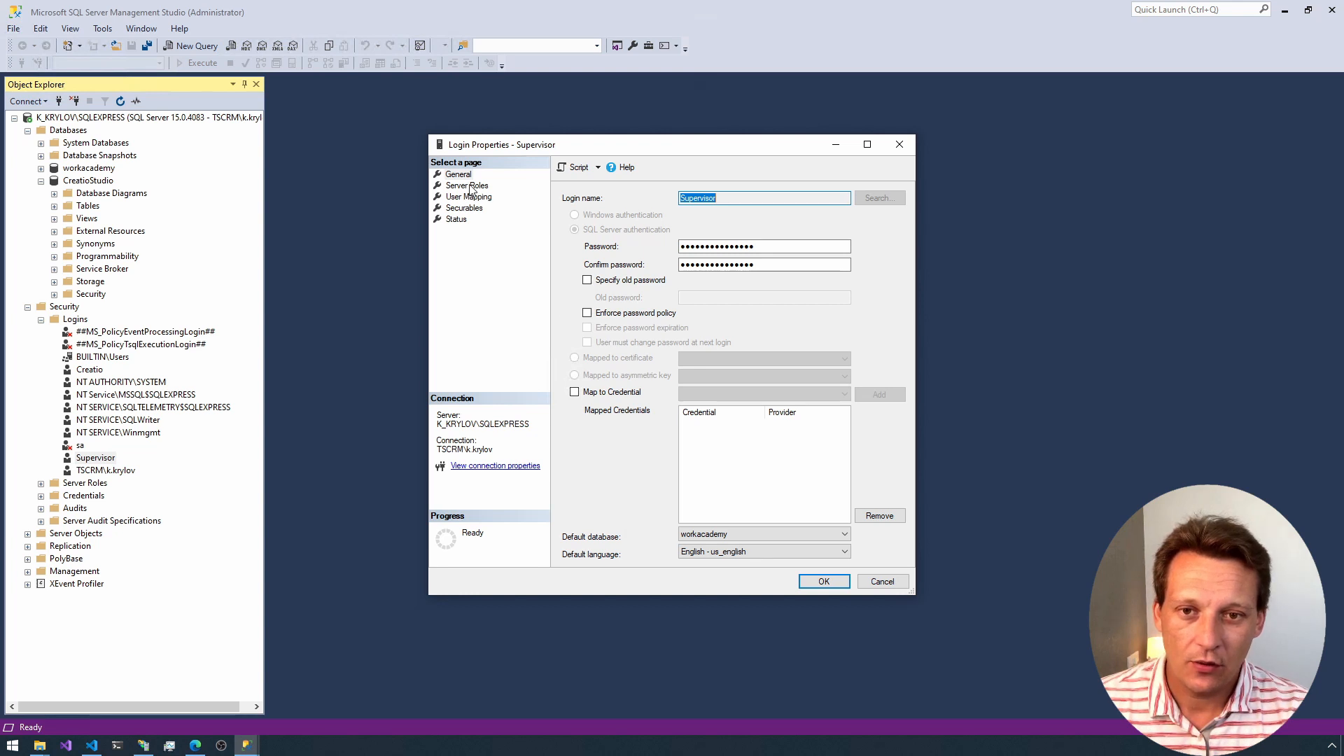
{"action": "left_click", "coordinate": [467, 198]}
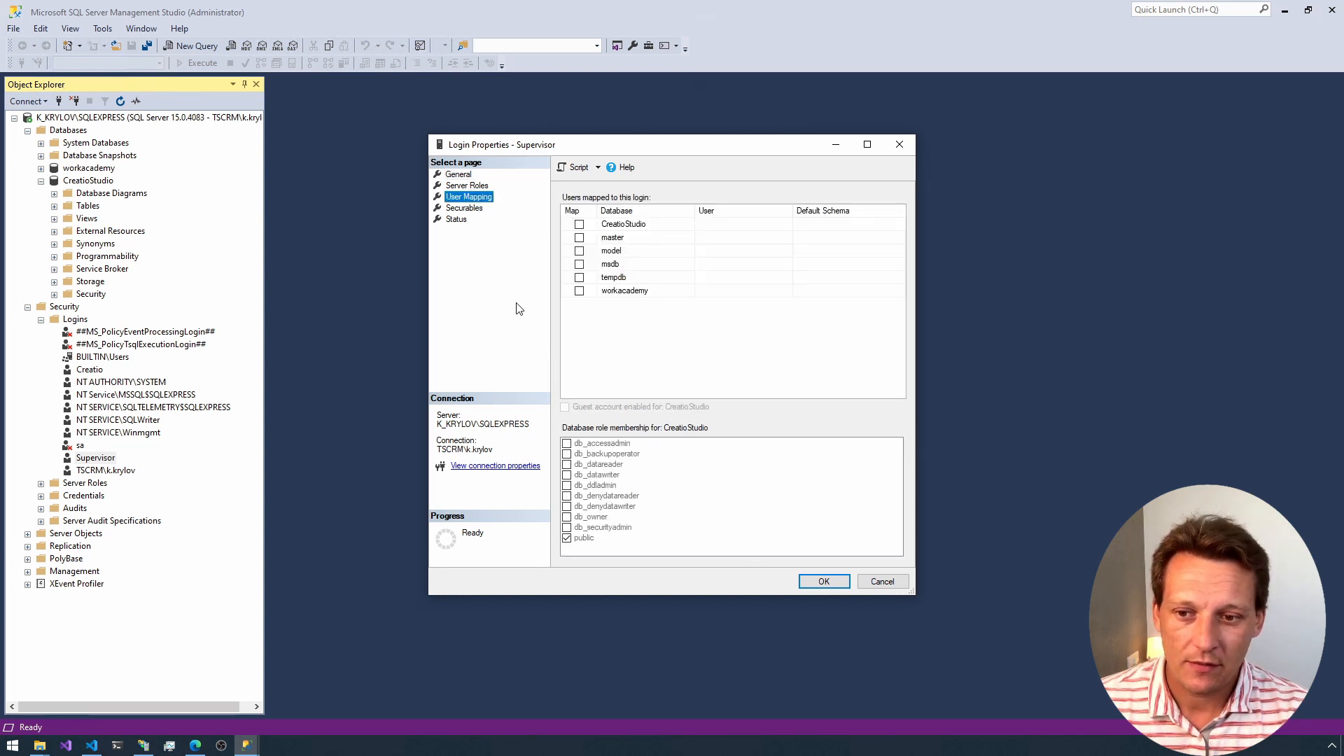
{"action": "left_click", "coordinate": [578, 226]}
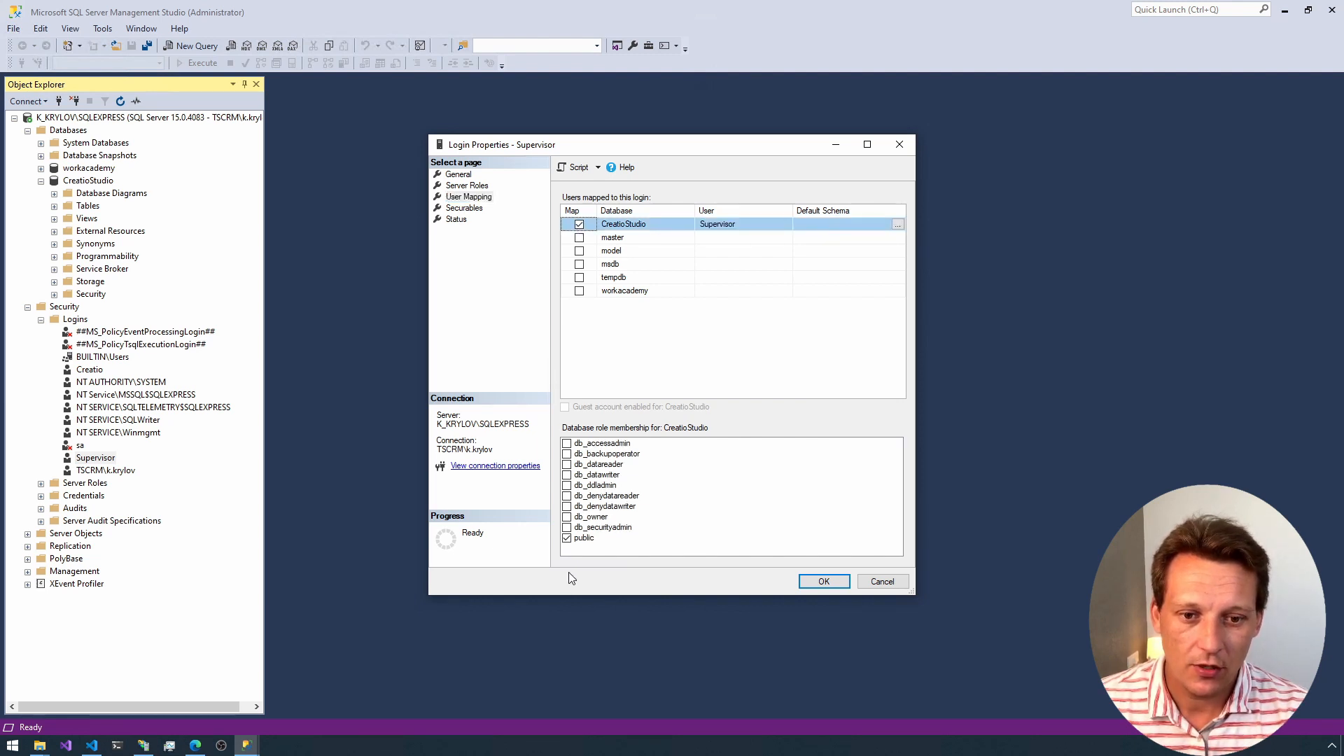
{"action": "left_click", "coordinate": [568, 519]}
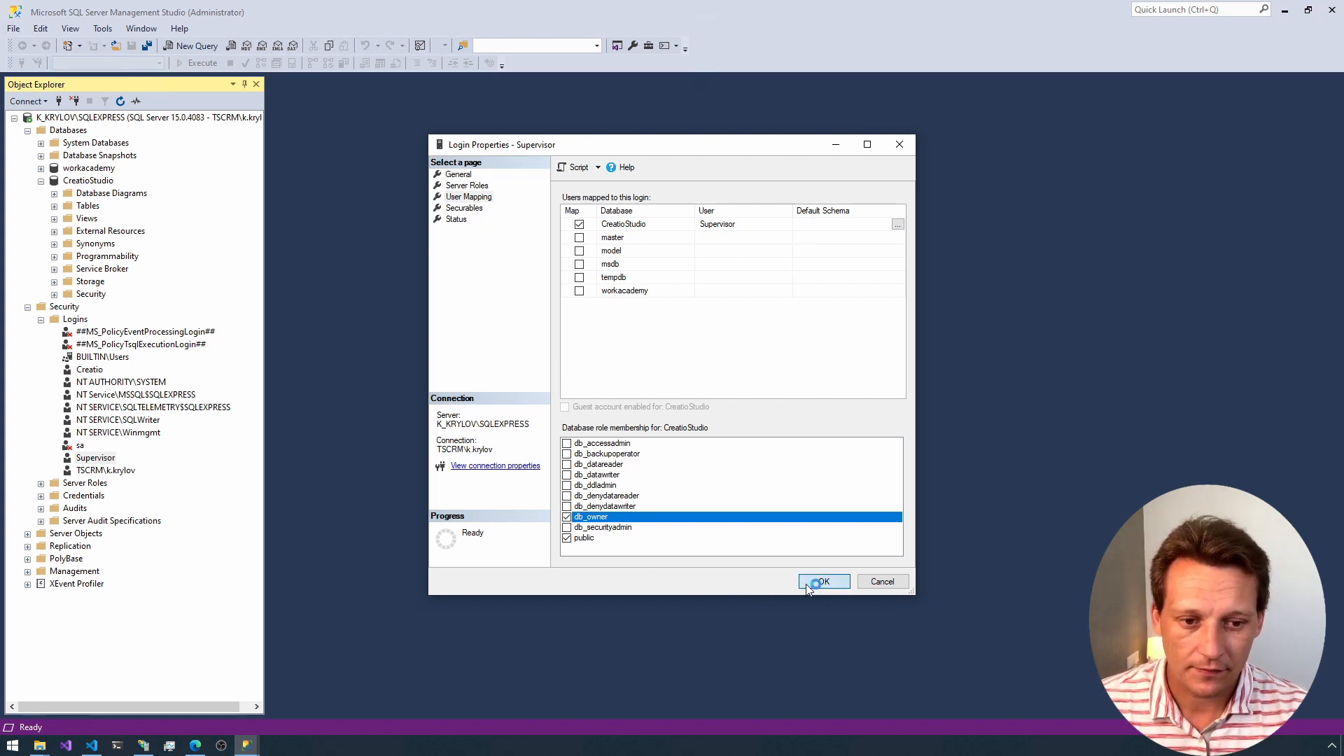
Step: Map the Creatio login to the CreatioStudio database with db_owner role membership and apply the change
{"action": "right_click", "coordinate": [92, 371]}
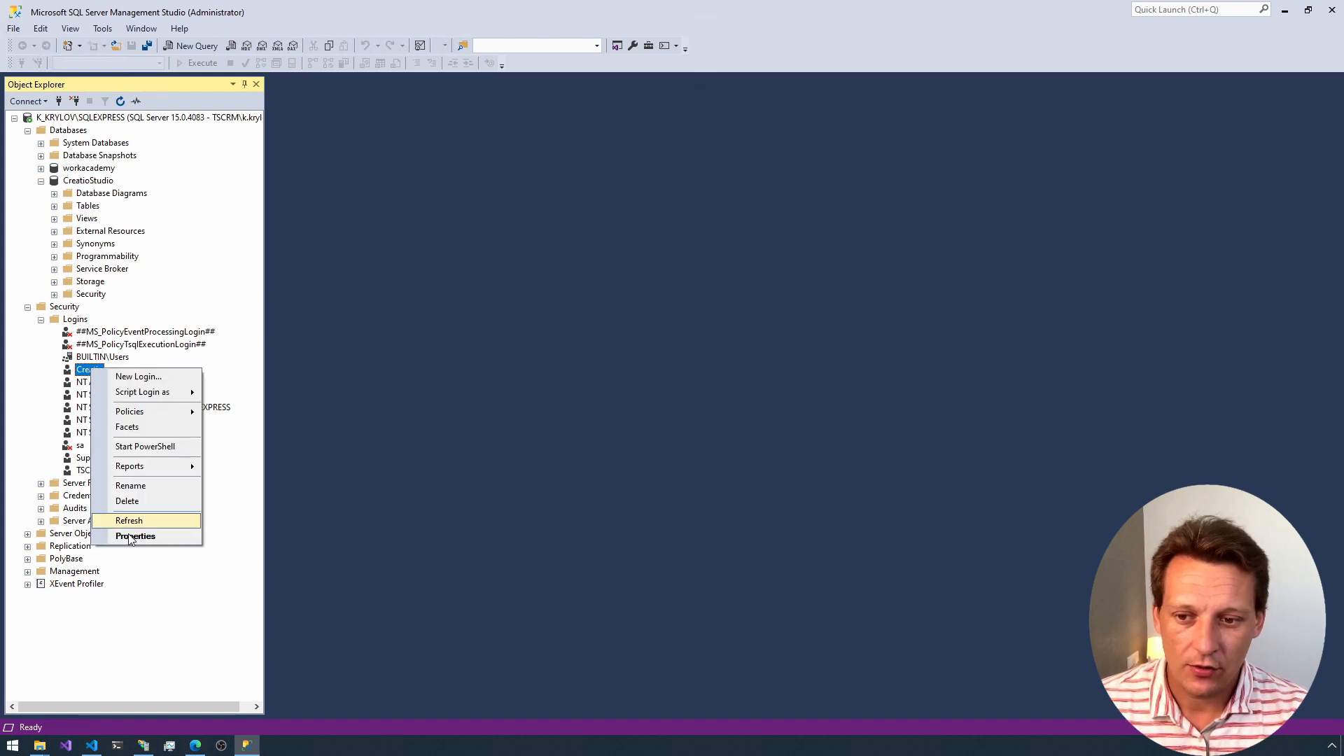
{"action": "left_click", "coordinate": [134, 536]}
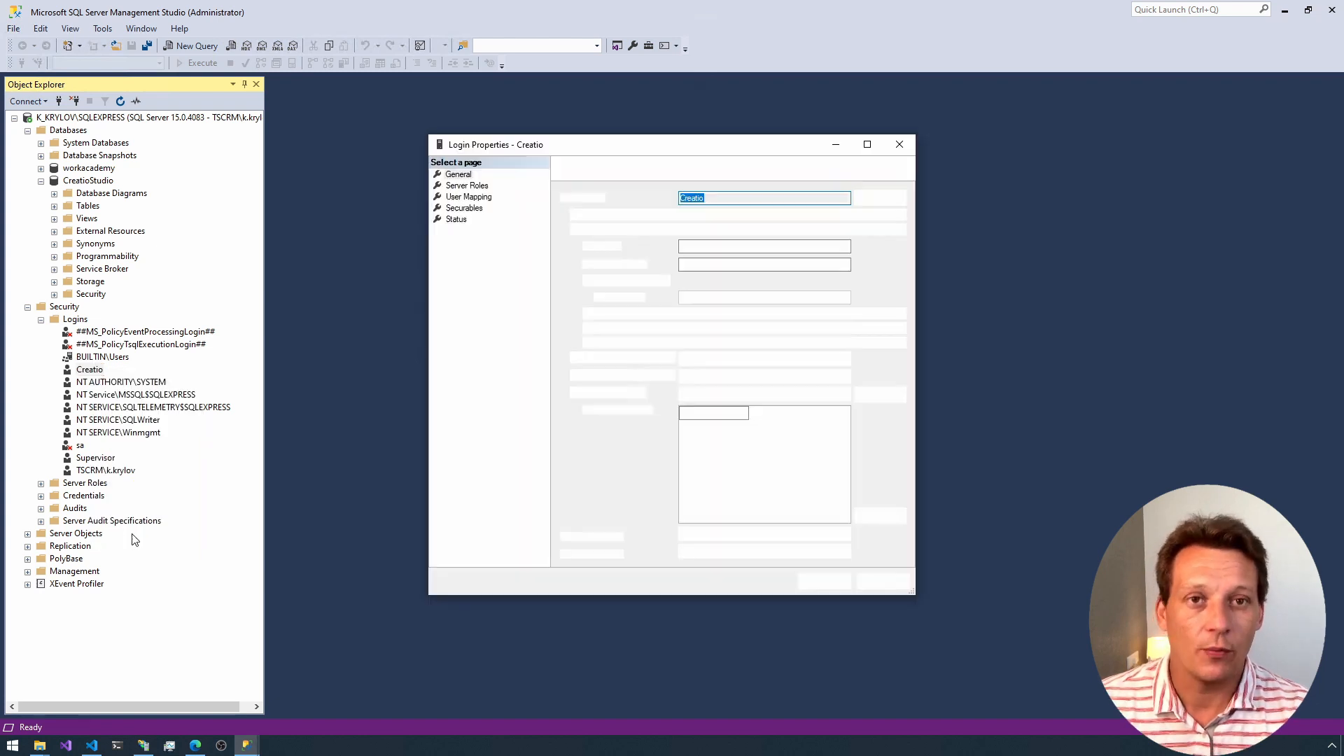
{"action": "left_click", "coordinate": [465, 197]}
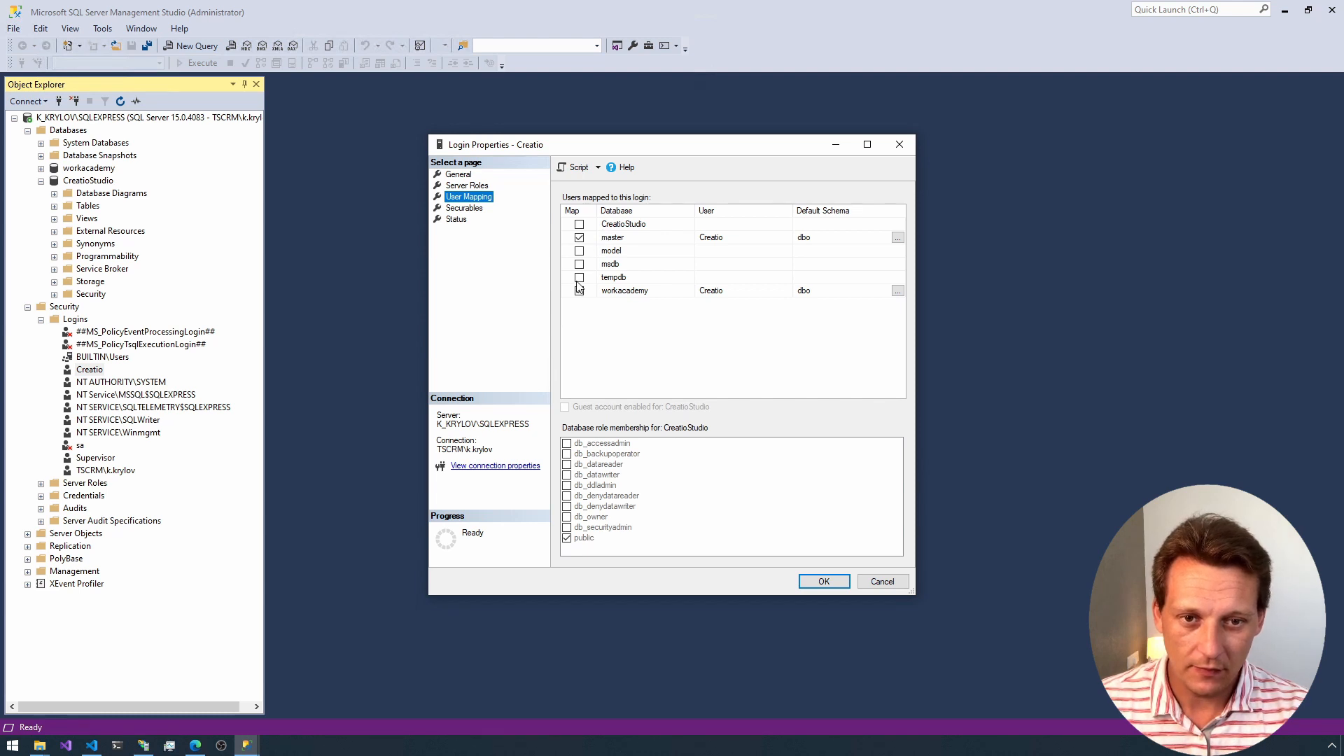
{"action": "left_click", "coordinate": [579, 225]}
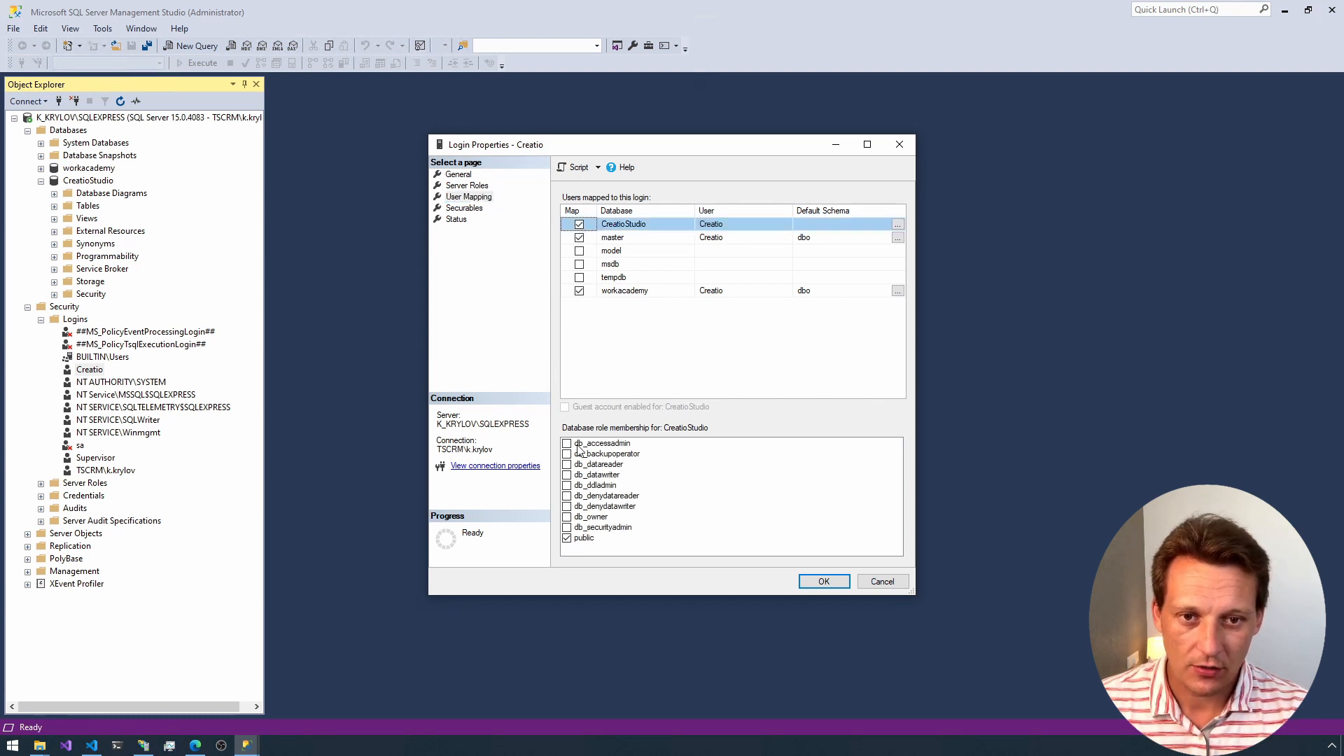
{"action": "left_click", "coordinate": [567, 518]}
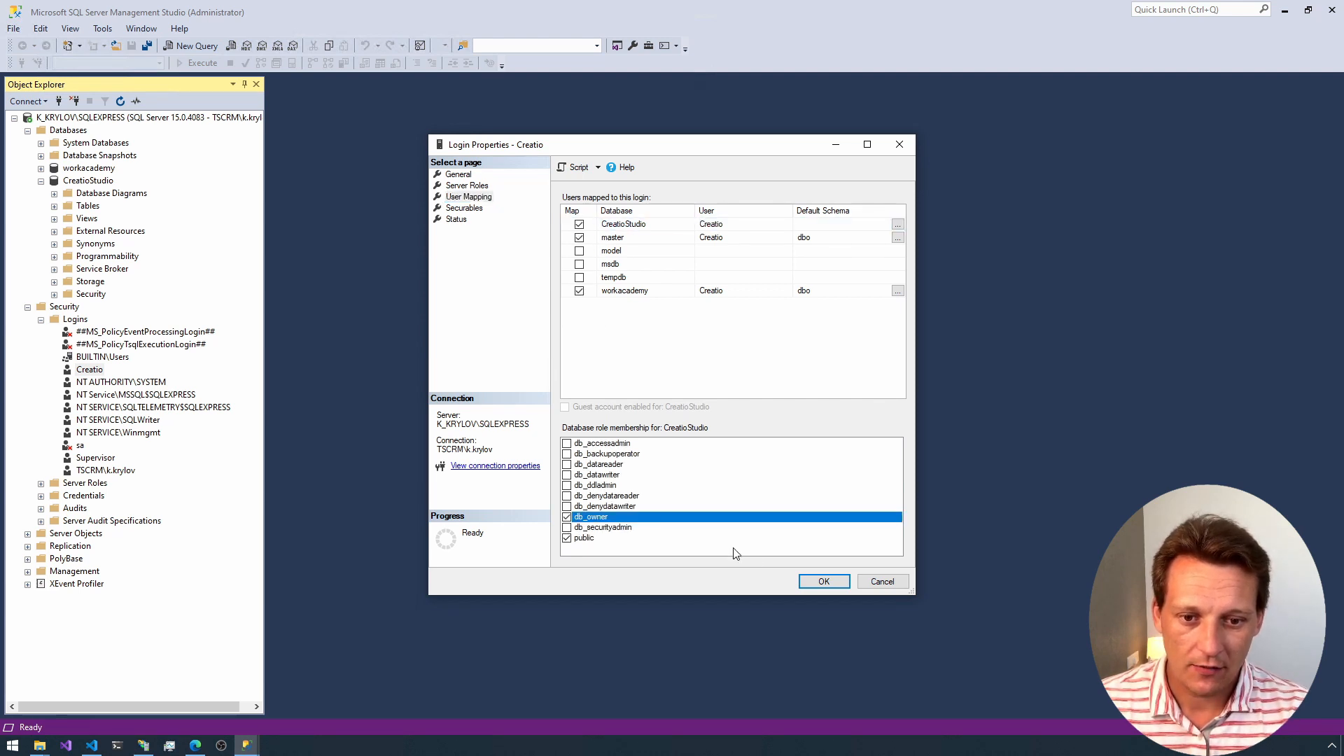
{"action": "left_click", "coordinate": [820, 581]}
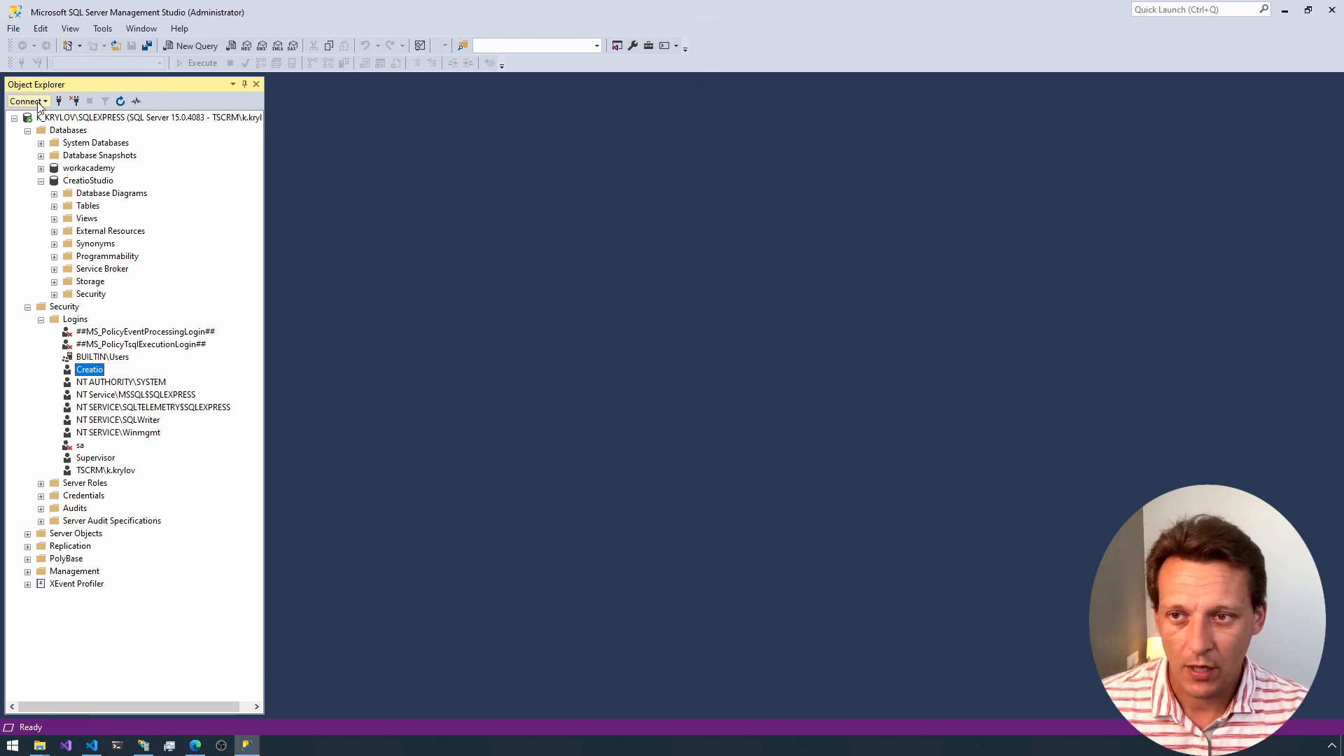
Step: Reconnect to the SQLEXPRESS server using SQL Server Authentication with the Creatio login and its password, and list the databases
{"action": "left_click", "coordinate": [75, 101]}
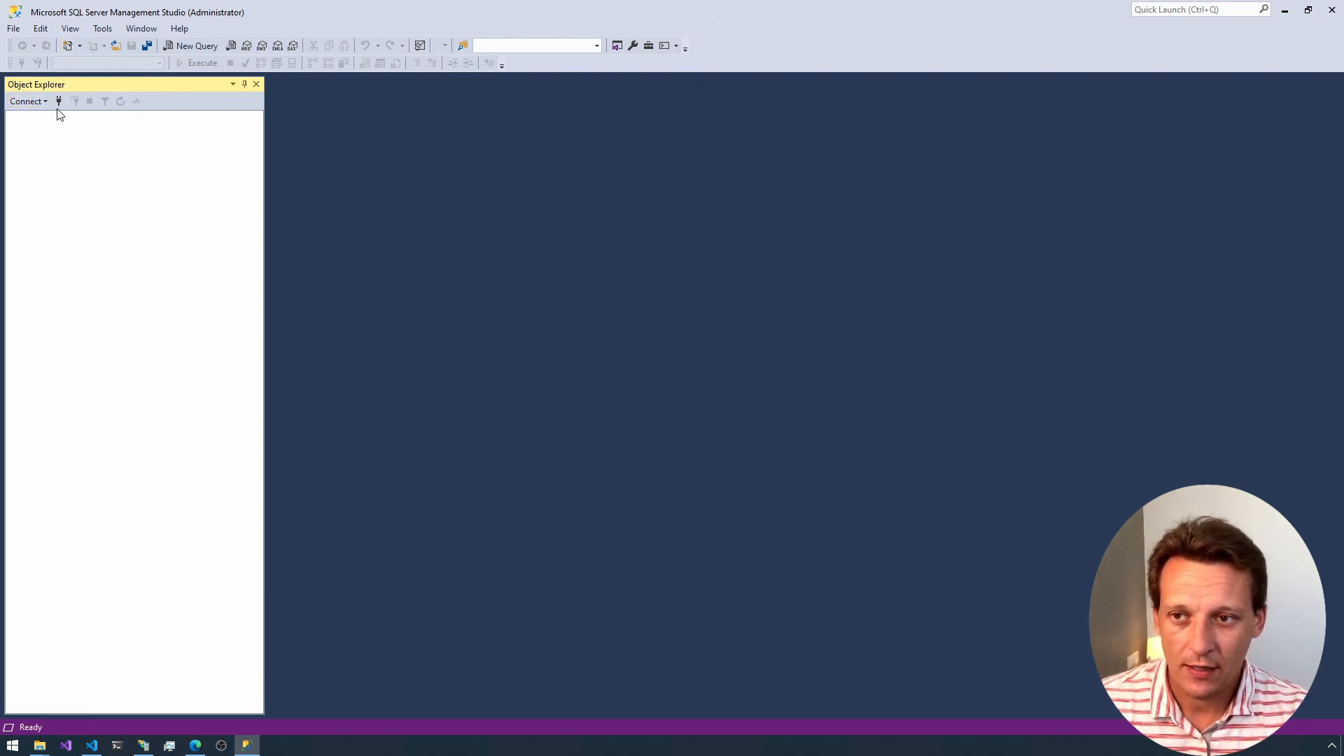
{"action": "left_click", "coordinate": [59, 101]}
{"action": "left_click", "coordinate": [667, 306]}
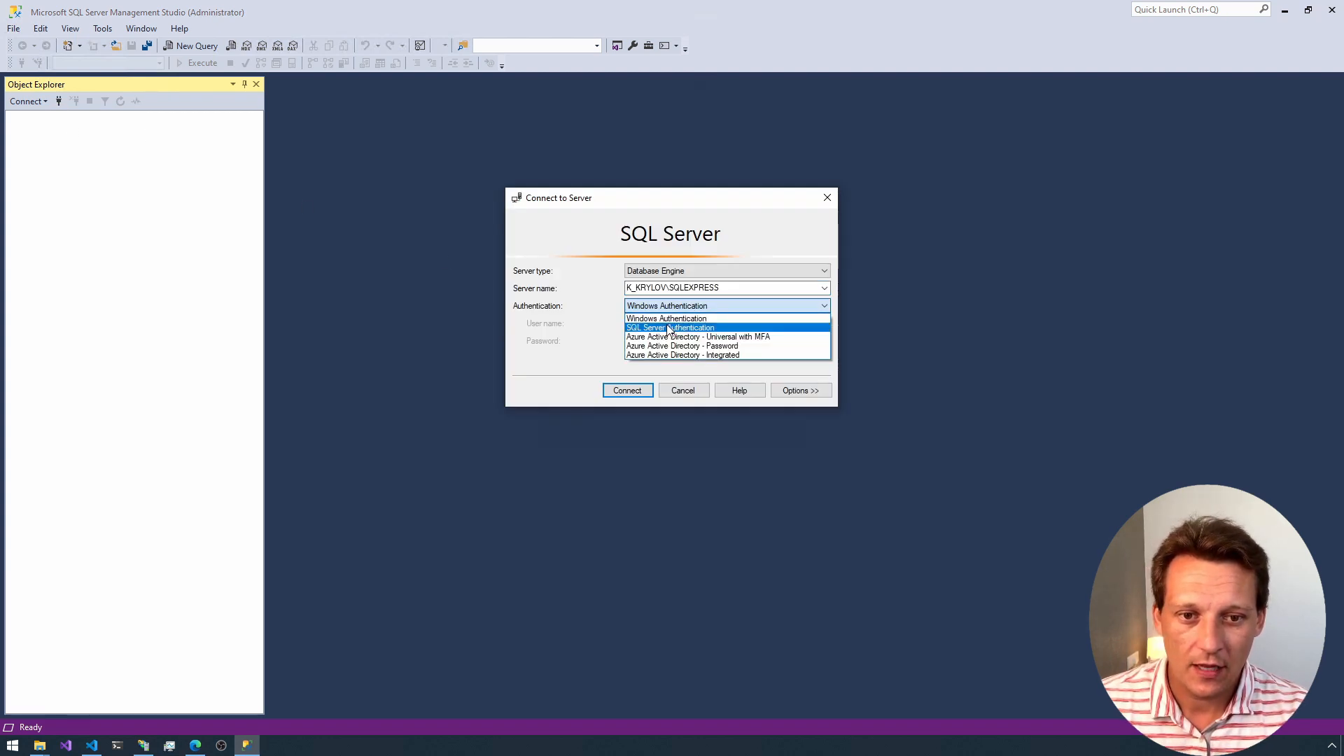
{"action": "left_click", "coordinate": [671, 327]}
{"action": "left_click", "coordinate": [661, 340]}
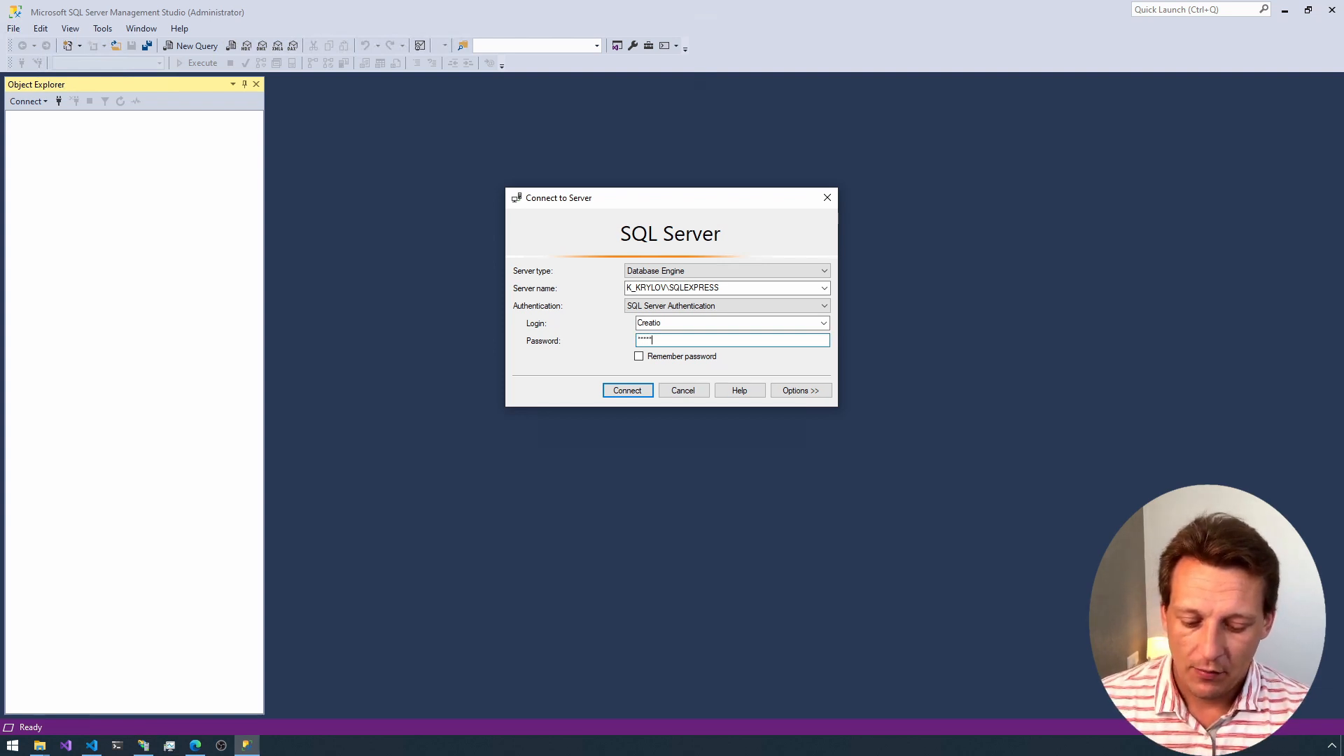
{"action": "key", "text": "ctrl+a"}
{"action": "key", "text": "BackSpace"}
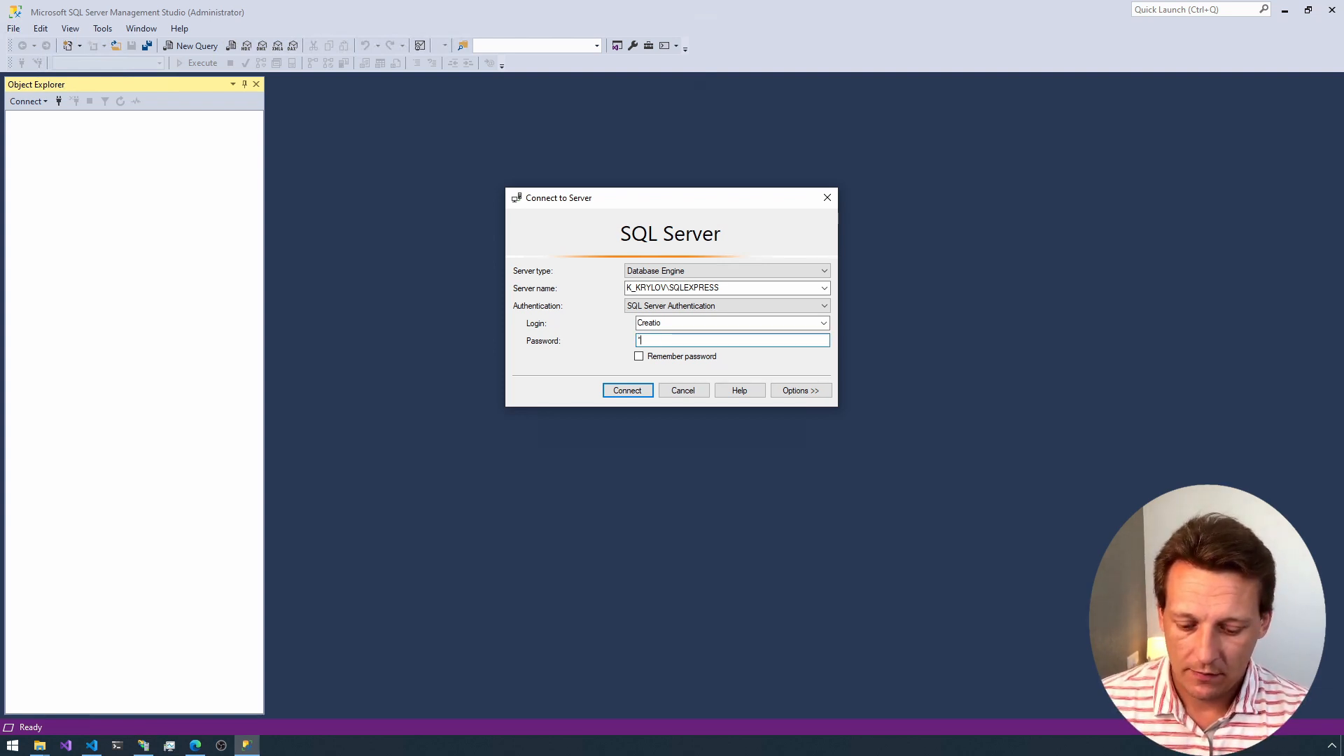
{"action": "type", "text": "*******"}
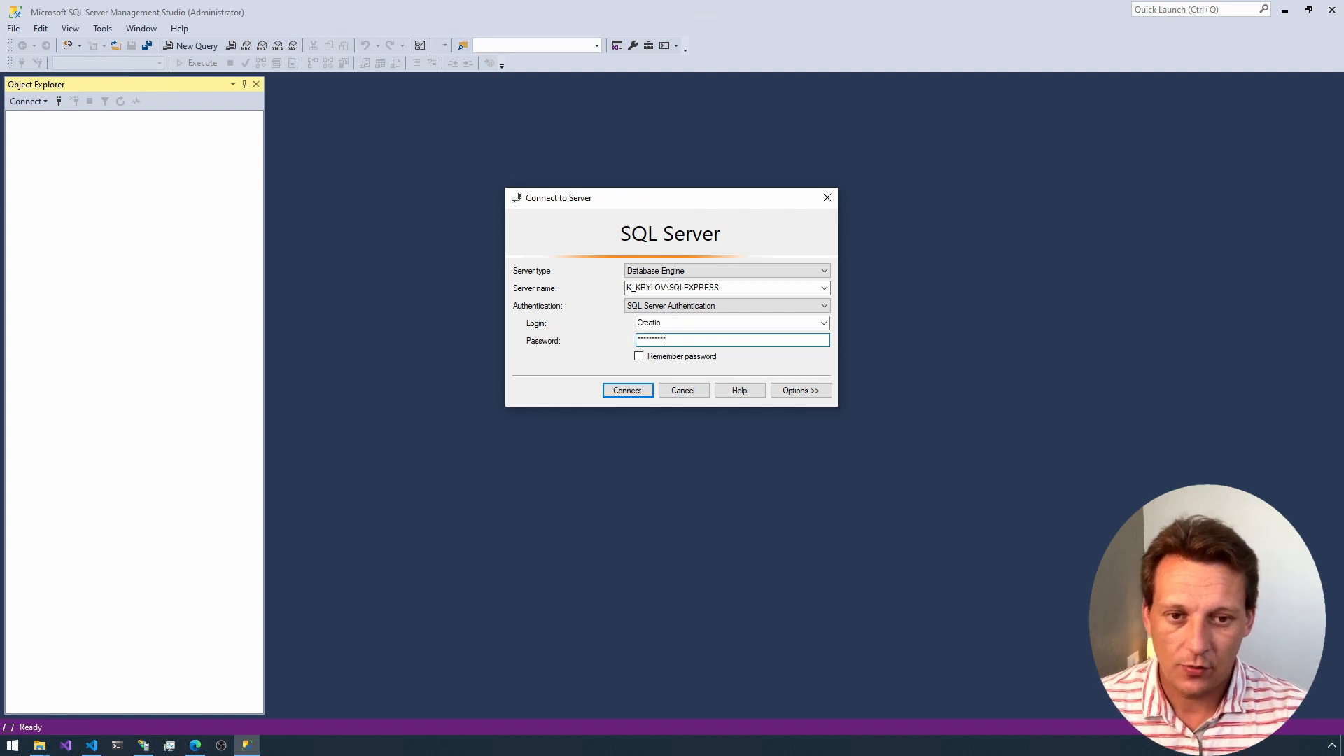
{"action": "left_click", "coordinate": [625, 390]}
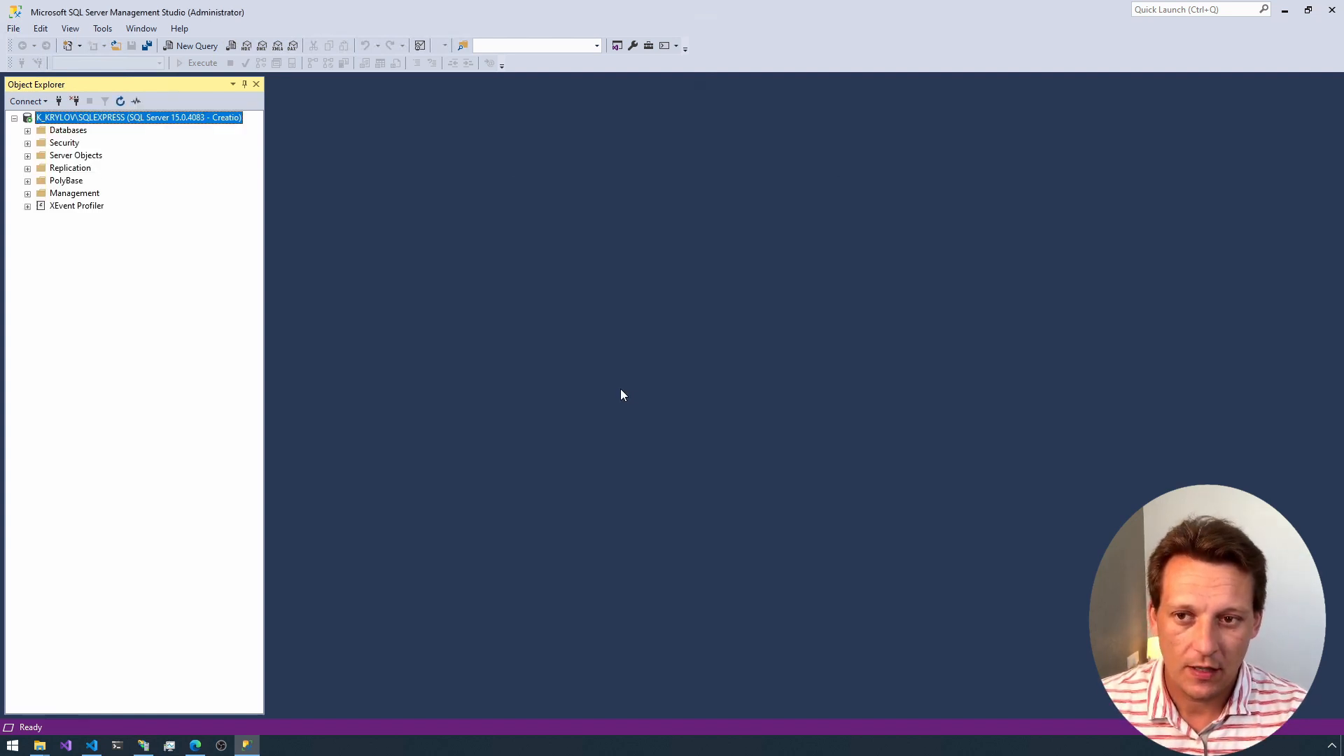
{"action": "left_click", "coordinate": [28, 131]}
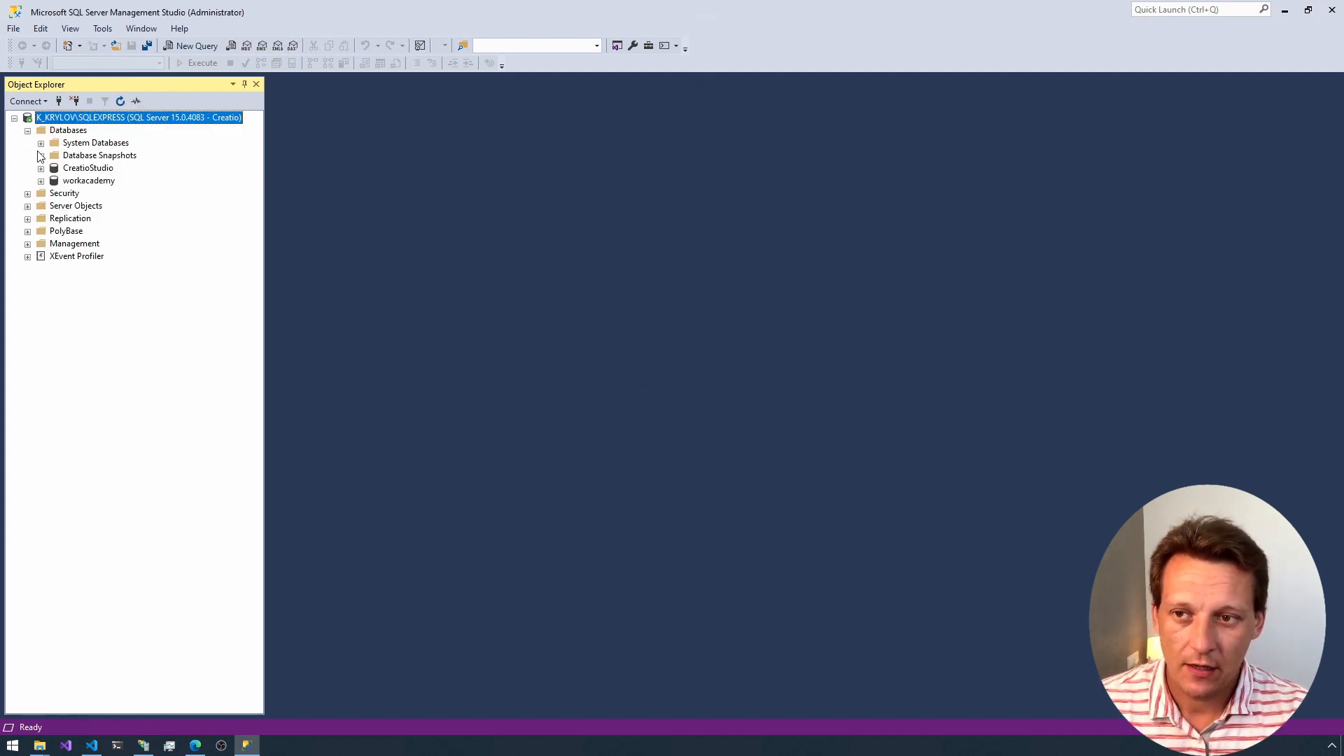
Step: Expand the CreatioStudio database and run "use CreatioStudio" in a new query to make it the active database
{"action": "left_click", "coordinate": [41, 169]}
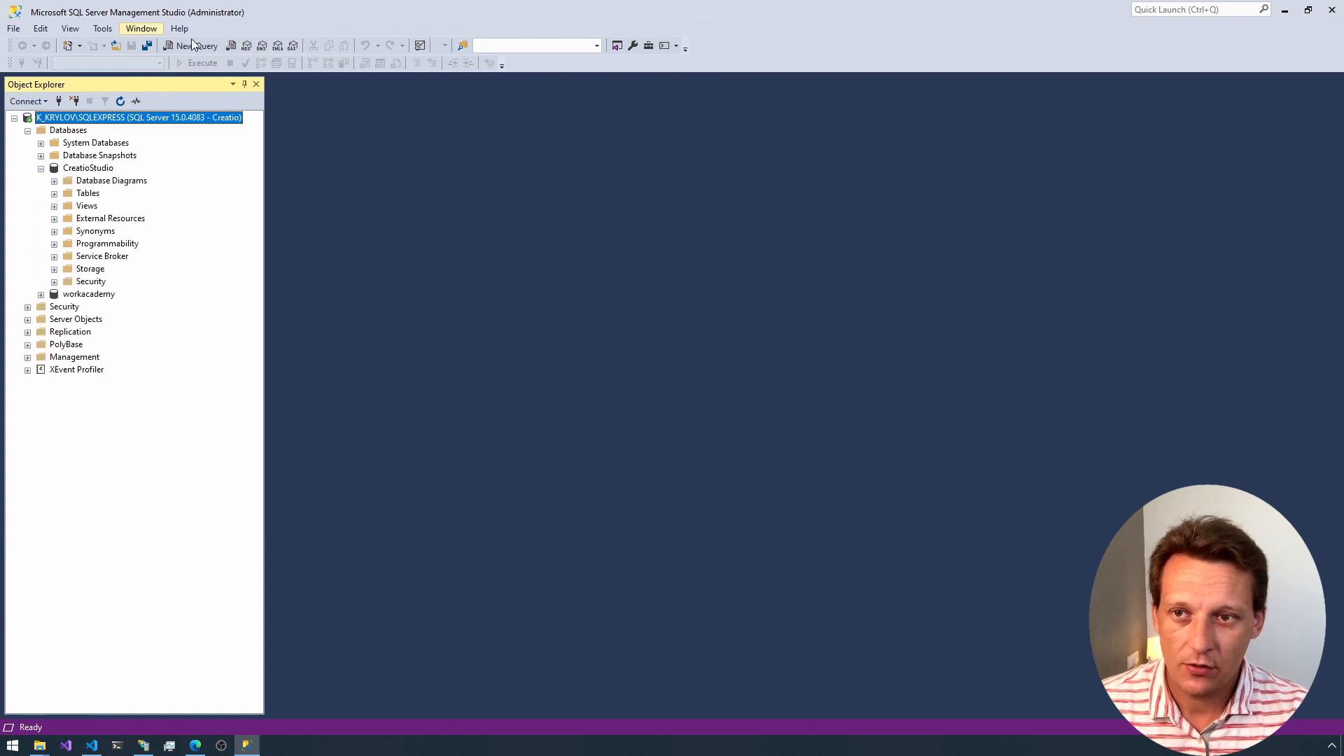
{"action": "left_click", "coordinate": [193, 45]}
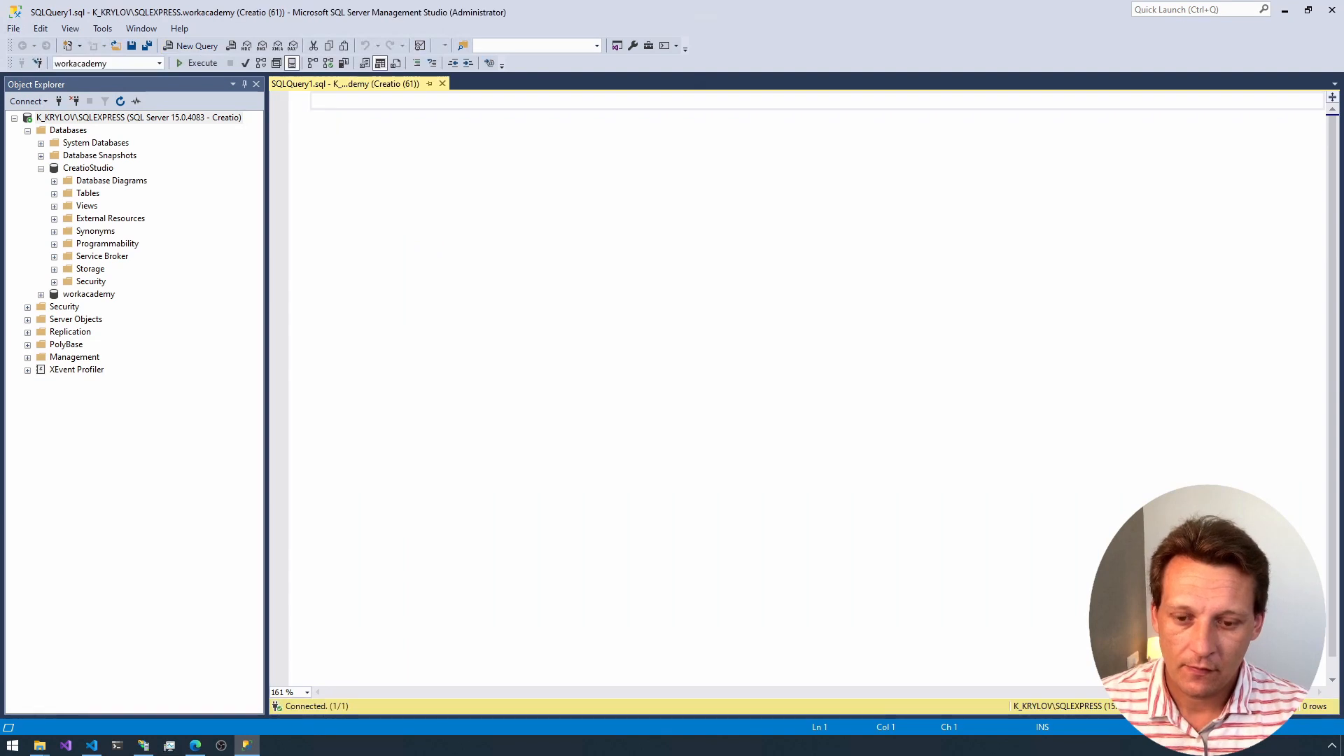
{"action": "type", "text": "use"}
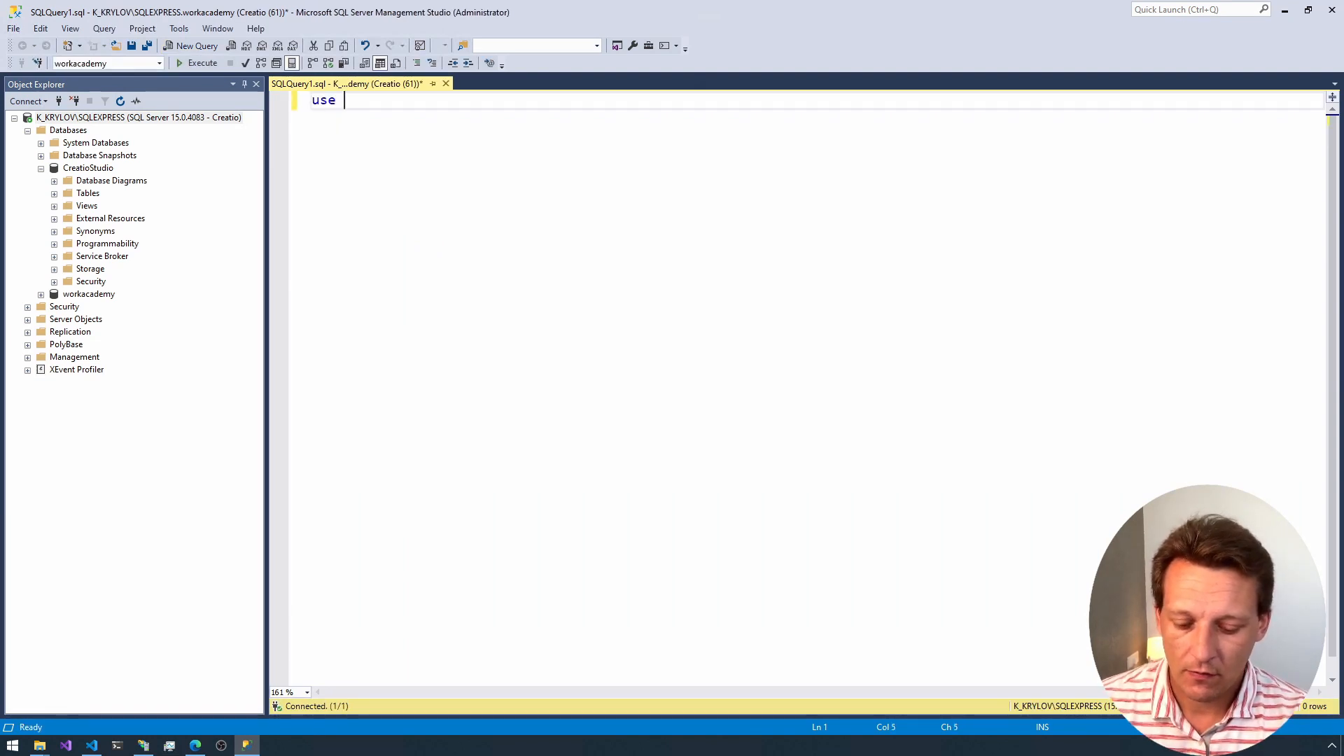
{"action": "type", "text": " CreatioStudio"}
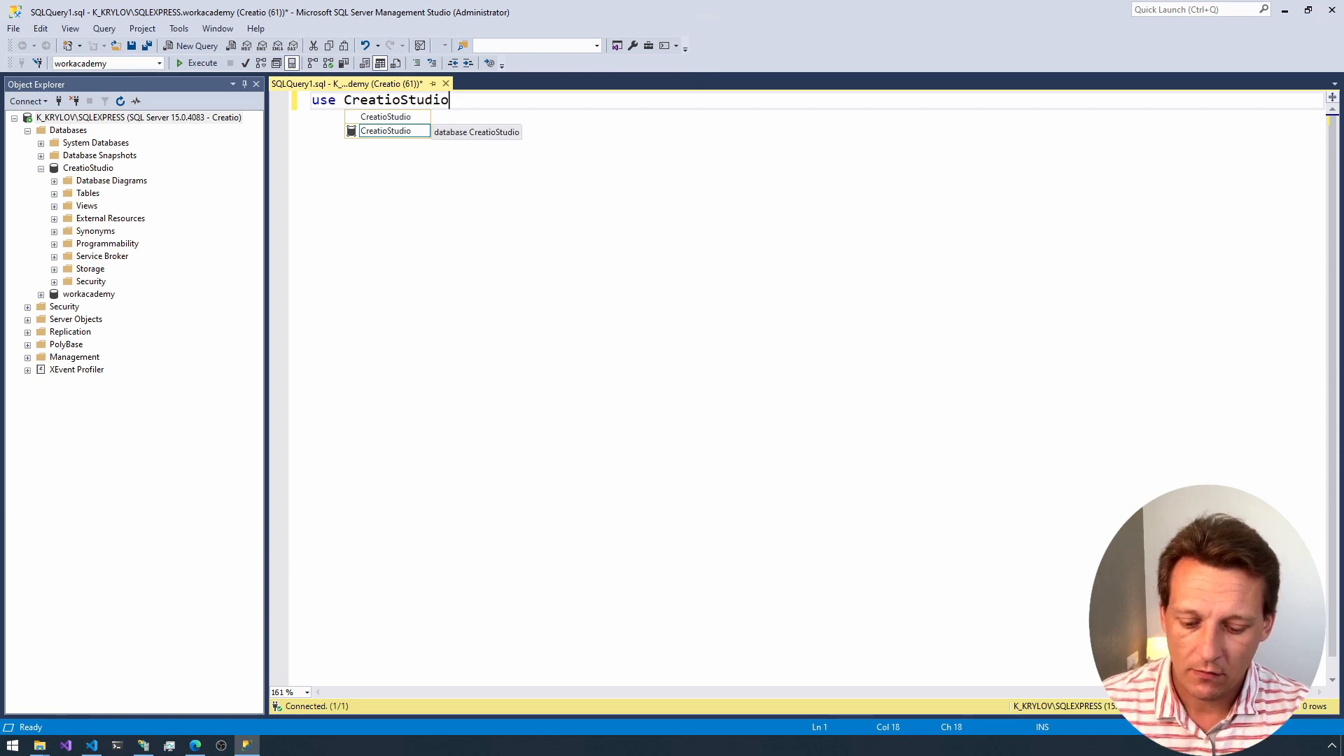
{"action": "key", "text": "F5"}
Step: Replace the query text with "select Id from Contact" and execute it
{"action": "key", "text": "ctrl+a"}
{"action": "key", "text": "Delete"}
{"action": "type", "text": "sele"}
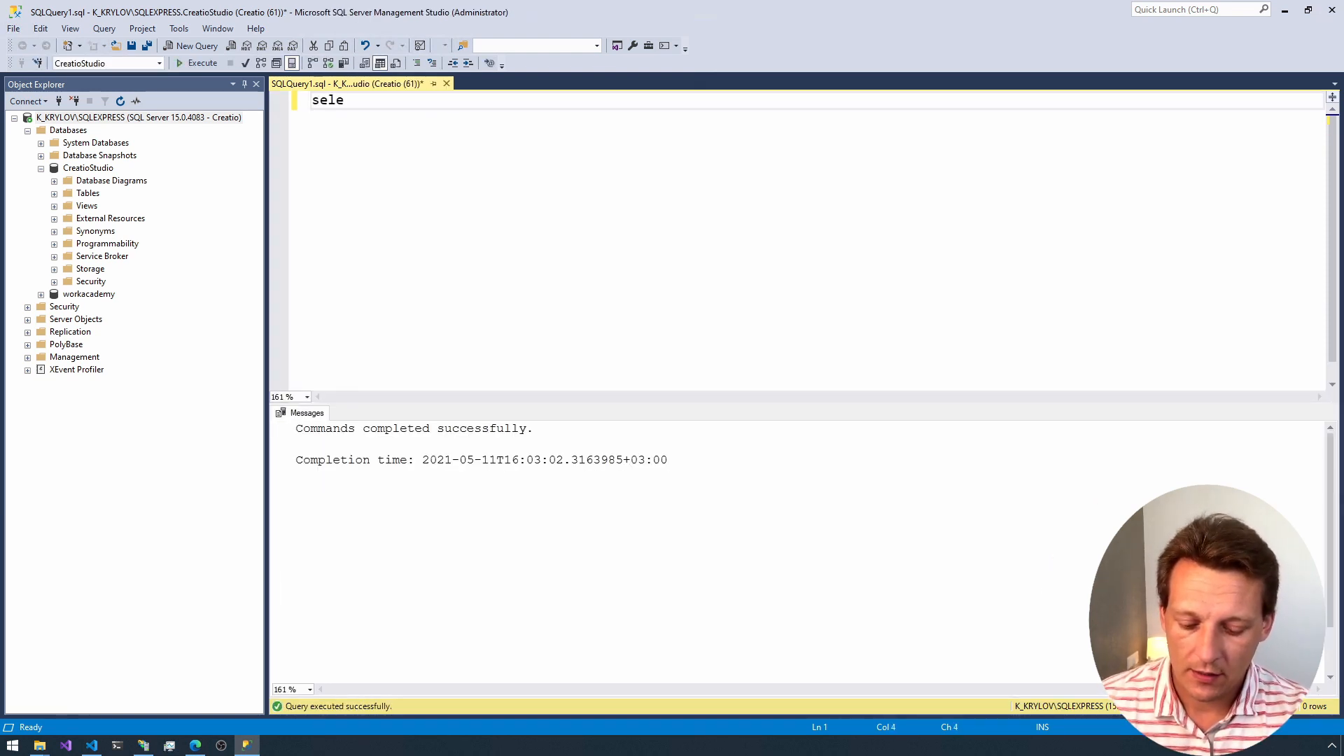
{"action": "type", "text": "ct Id from Con"}
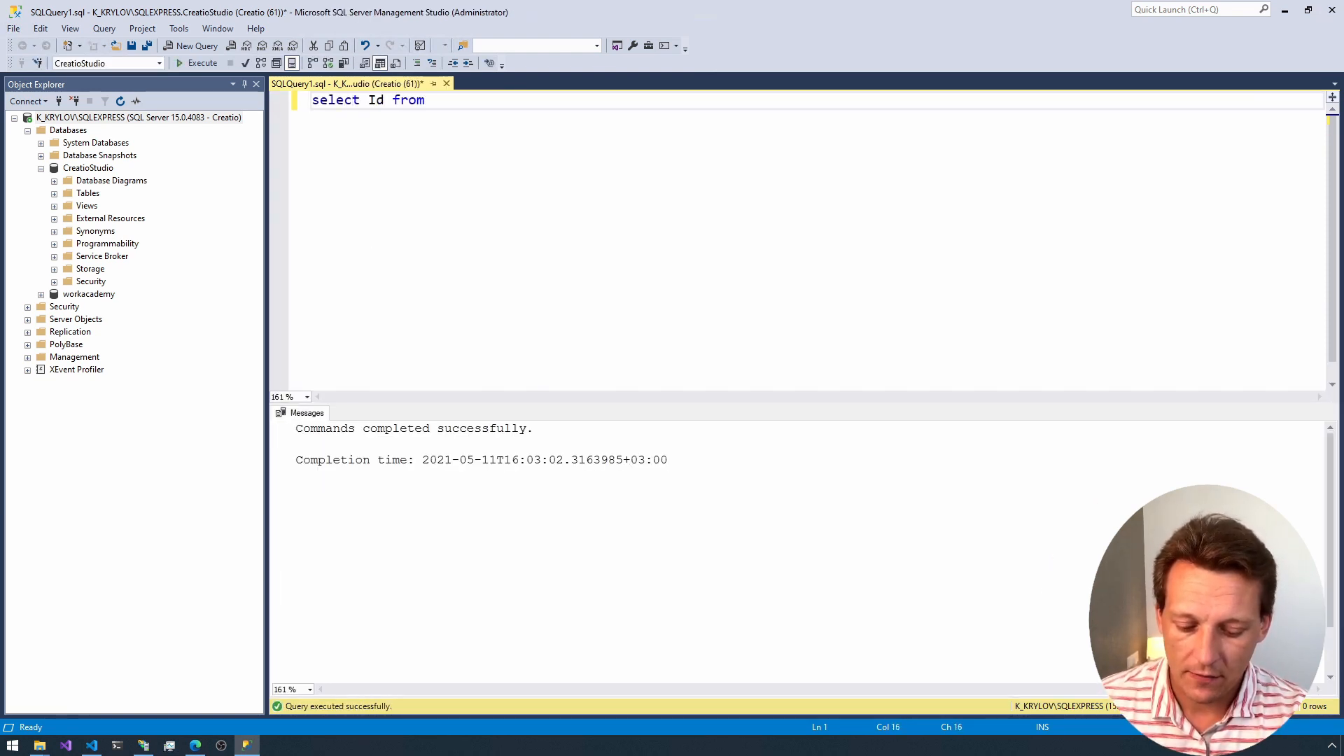
{"action": "key", "text": "Down"}
{"action": "key", "text": "Down"}
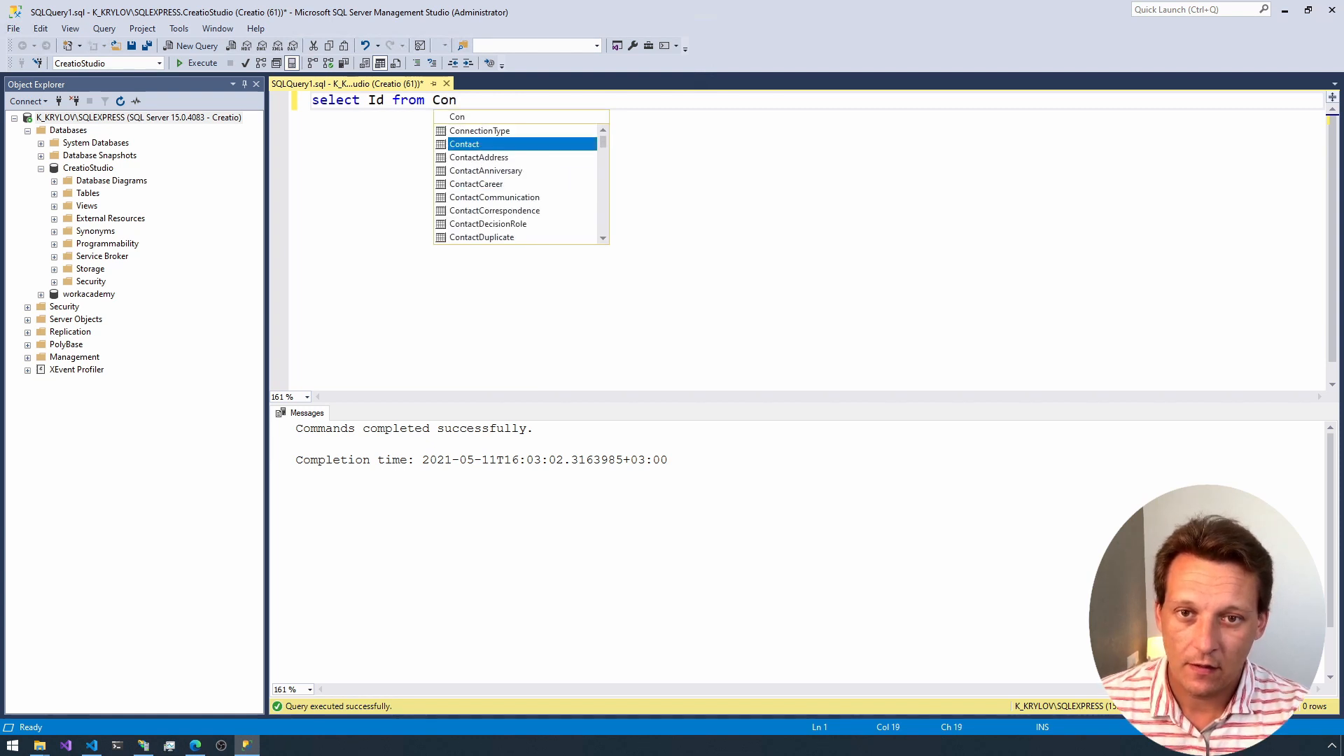
{"action": "key", "text": "Tab"}
{"action": "key", "text": "F5"}
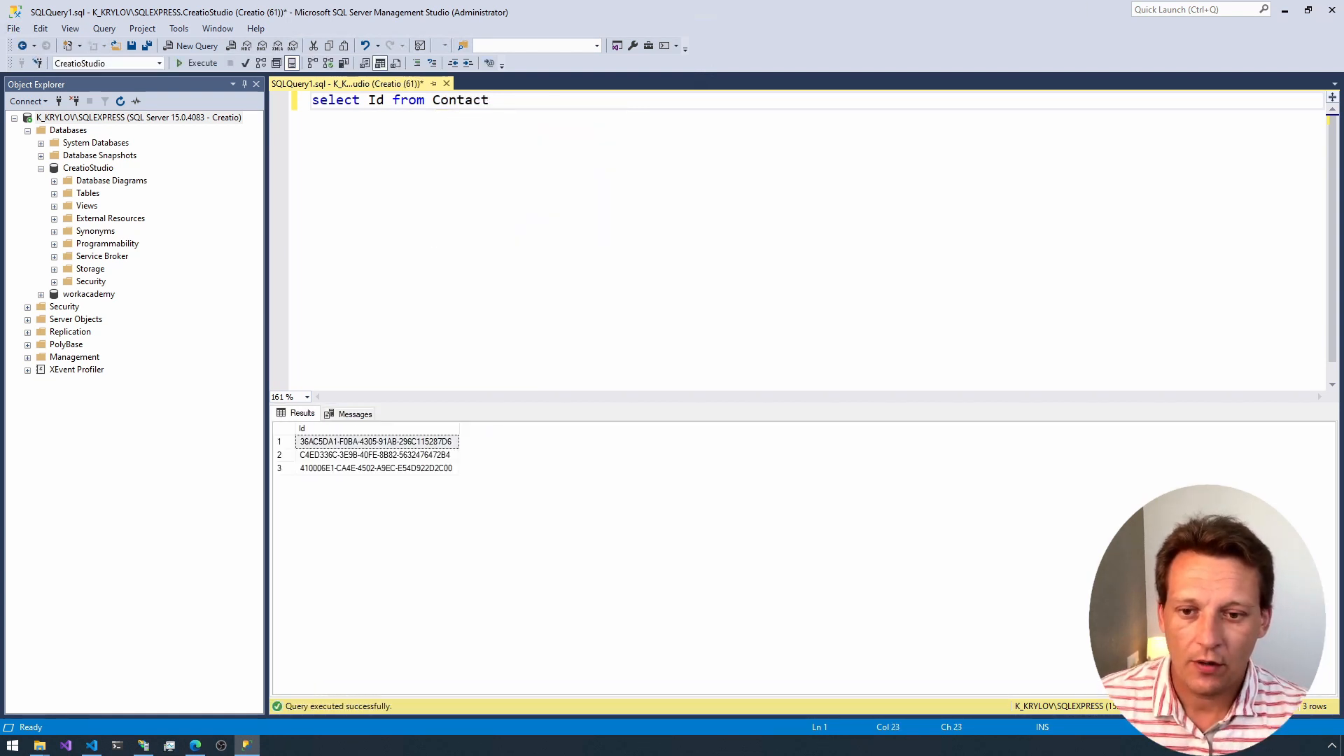
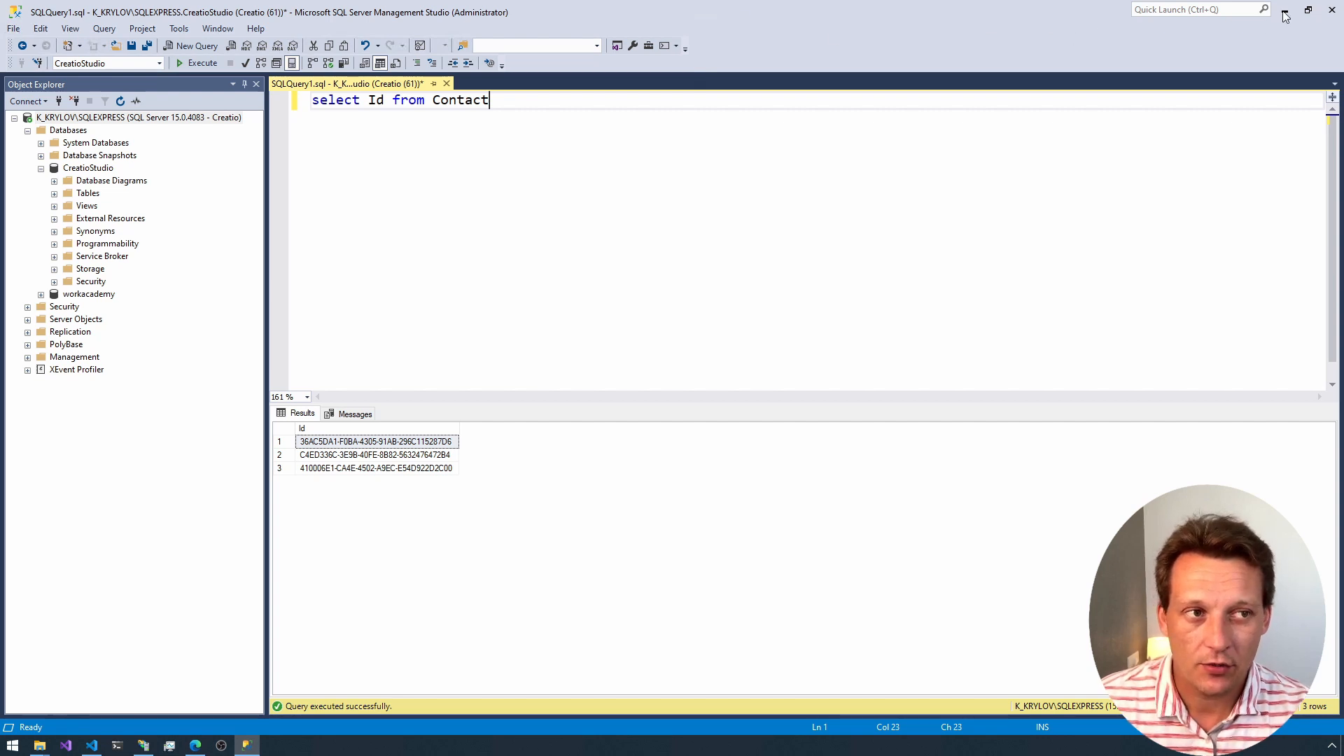
{"action": "left_click", "coordinate": [97, 173]}
{"action": "right_click", "coordinate": [95, 170]}
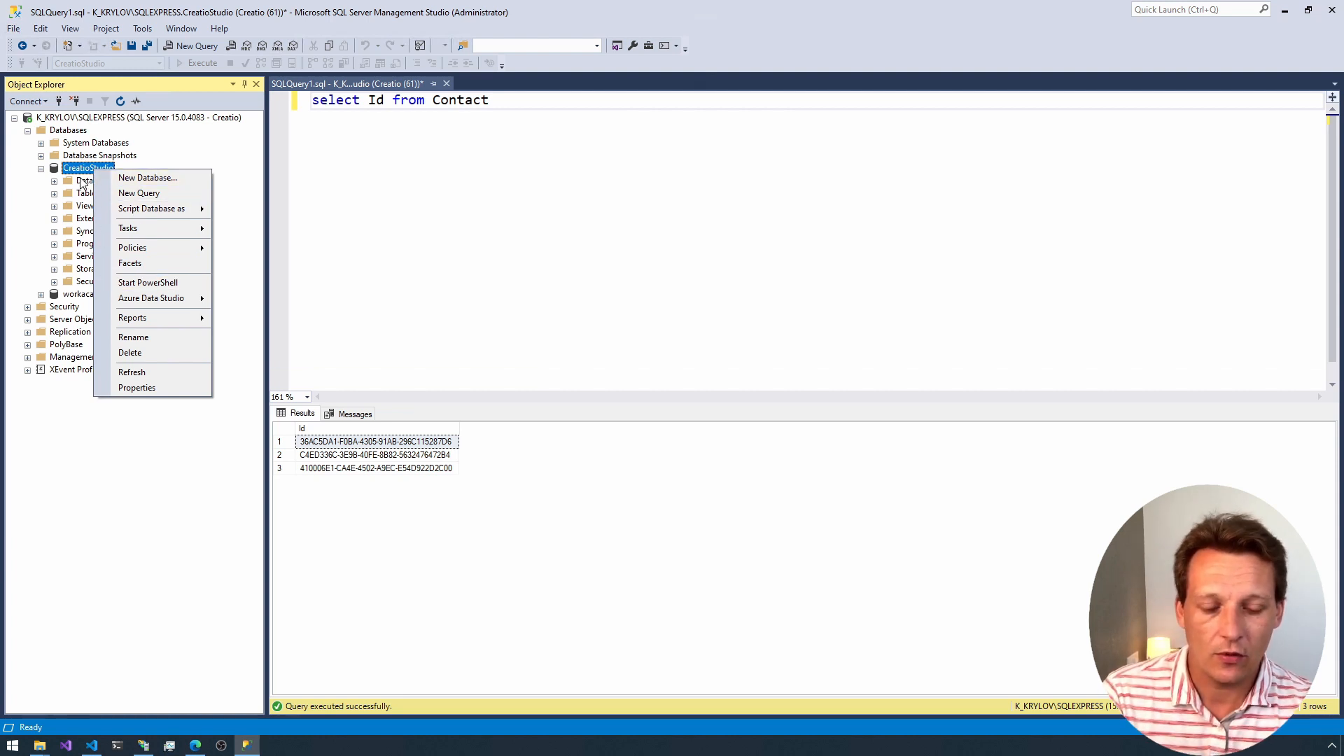
{"action": "left_click", "coordinate": [592, 228]}
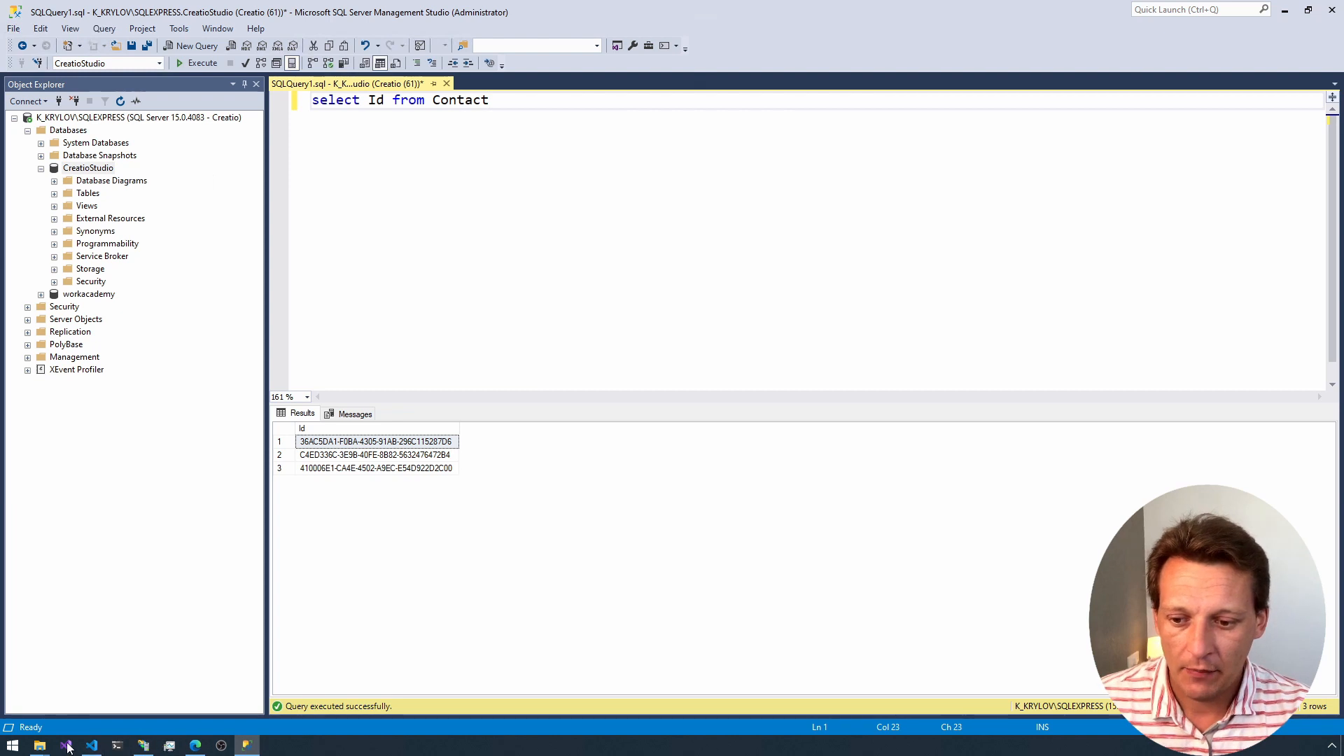
Step: Switch to File Explorer, go to the CreatioDemo folder and open its ConnectionStrings configuration file in Visual Studio Code
{"action": "mouse_move", "coordinate": [39, 744]}
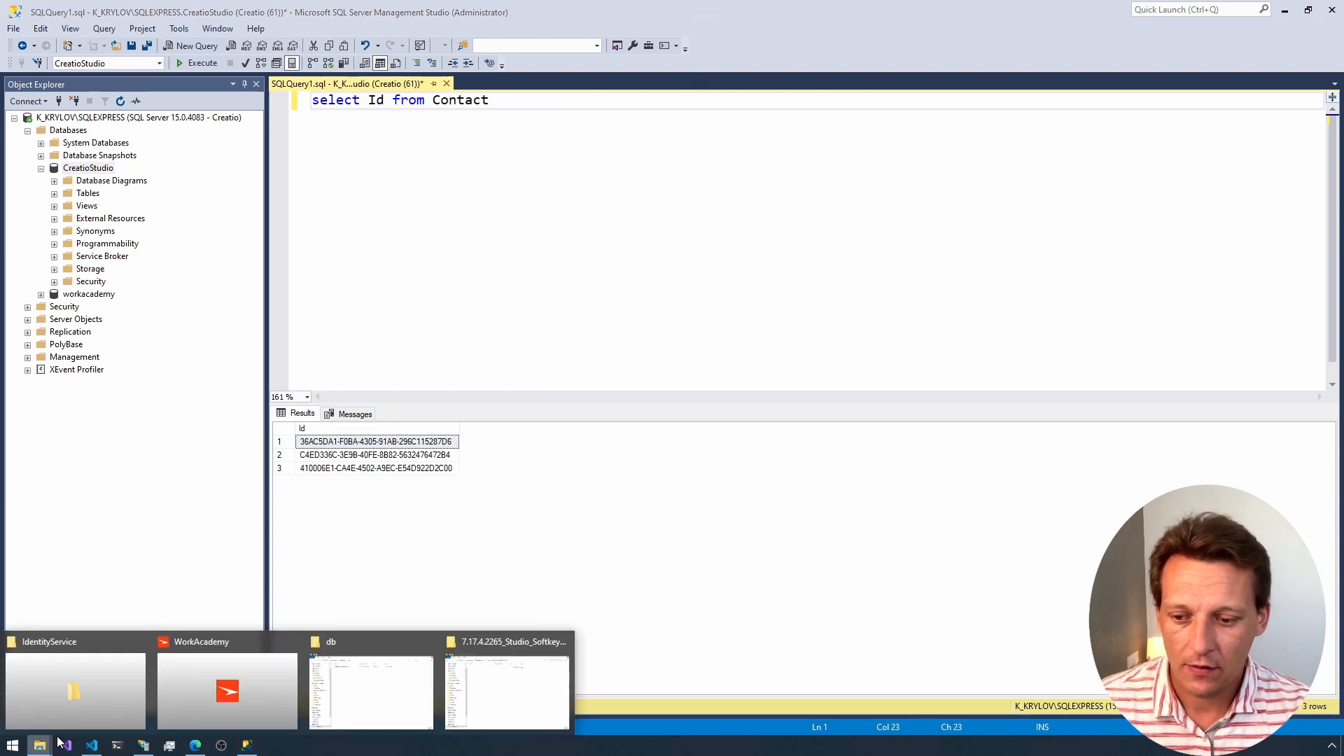
{"action": "mouse_move", "coordinate": [356, 673]}
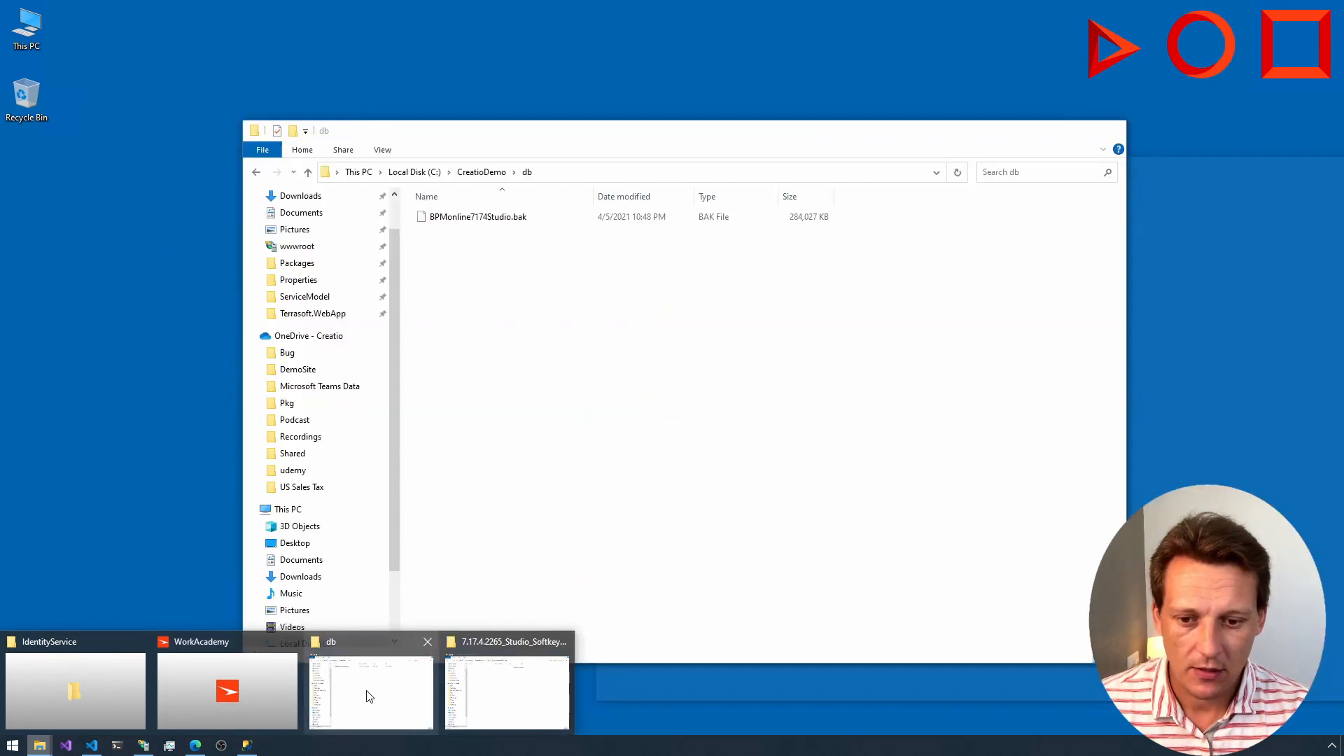
{"action": "left_click", "coordinate": [369, 696]}
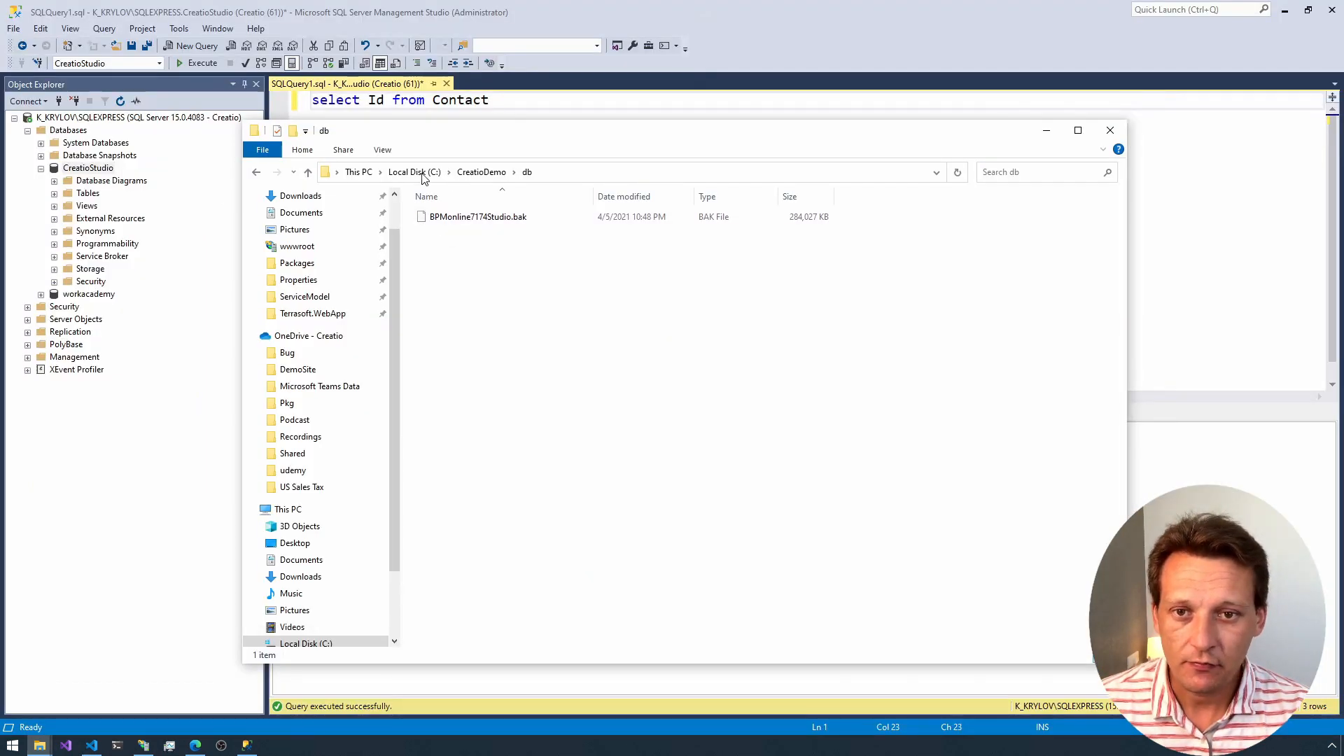
{"action": "left_click", "coordinate": [481, 172]}
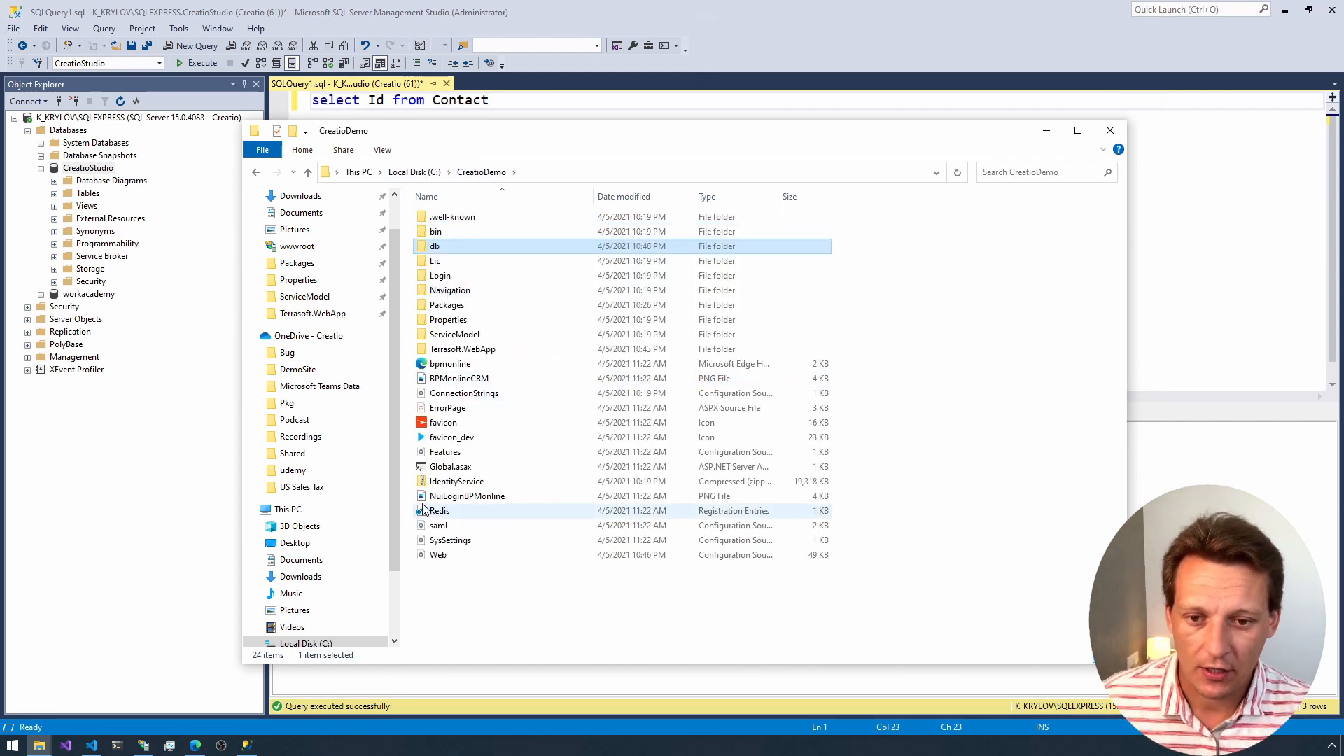
{"action": "left_click", "coordinate": [453, 394]}
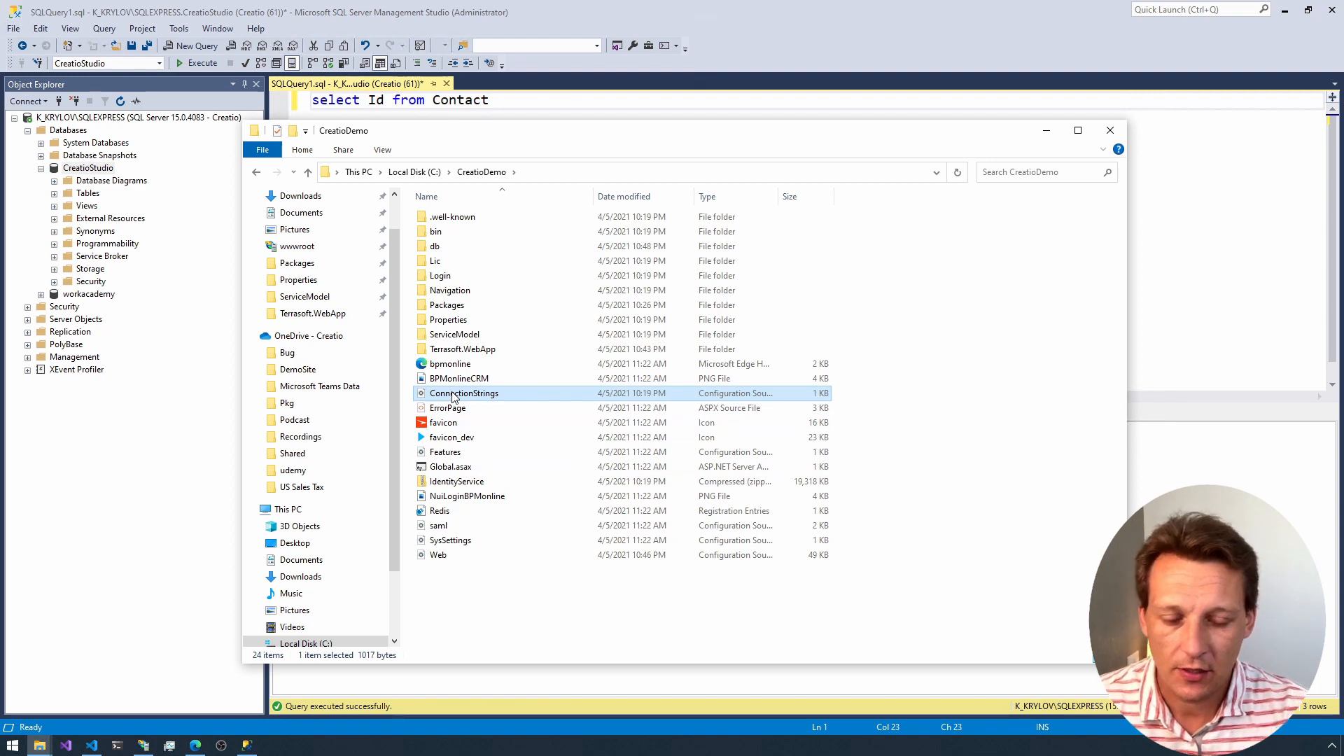
{"action": "right_click", "coordinate": [453, 396]}
{"action": "left_click", "coordinate": [478, 419]}
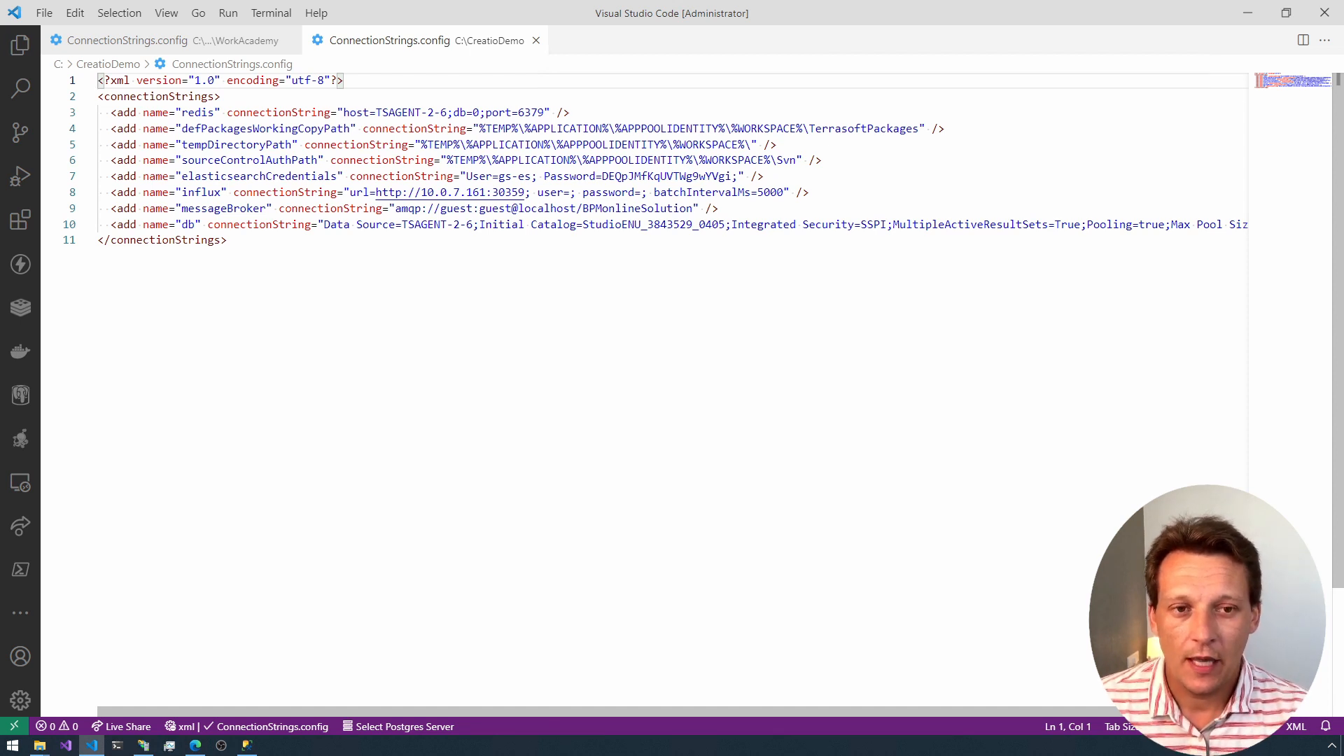
Step: In the redis connection string, replace the host=TSAGENT-2-6 entry with localhost
{"action": "left_click", "coordinate": [208, 113]}
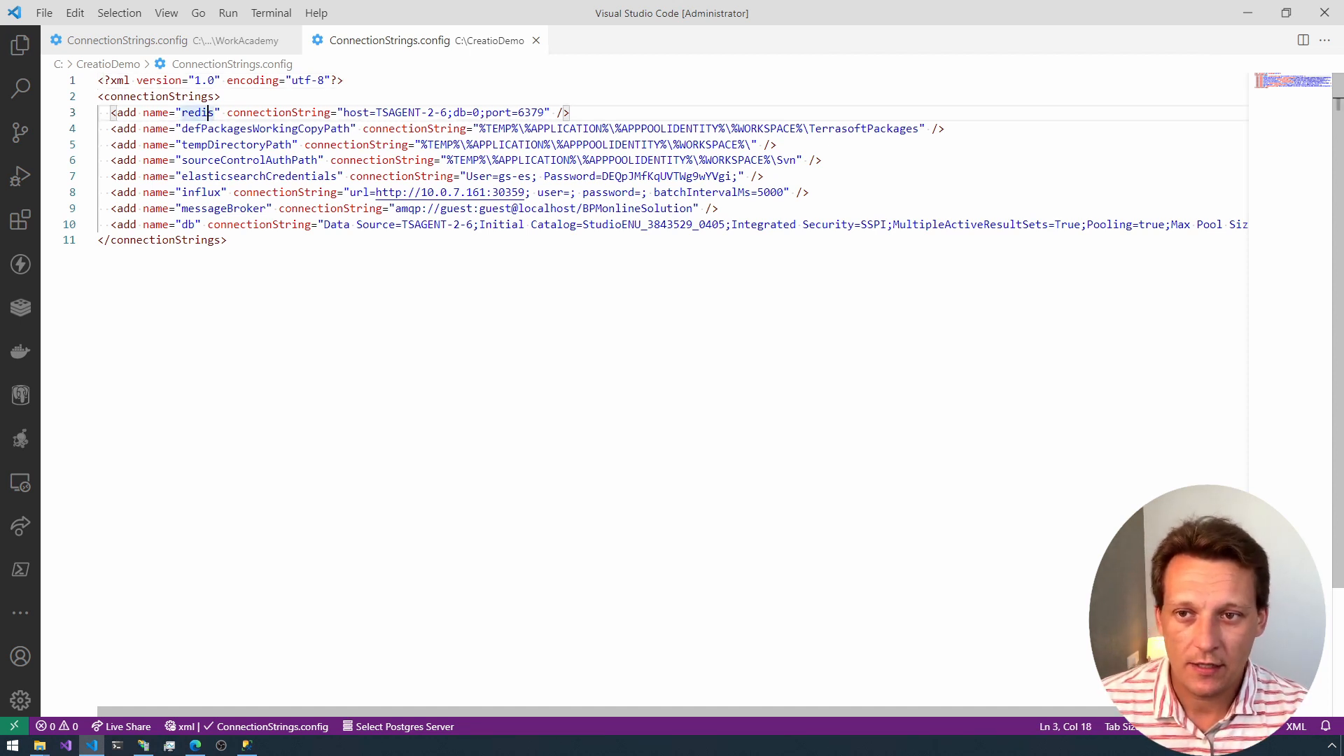
{"action": "key", "text": "Home"}
{"action": "key", "text": "shift+End"}
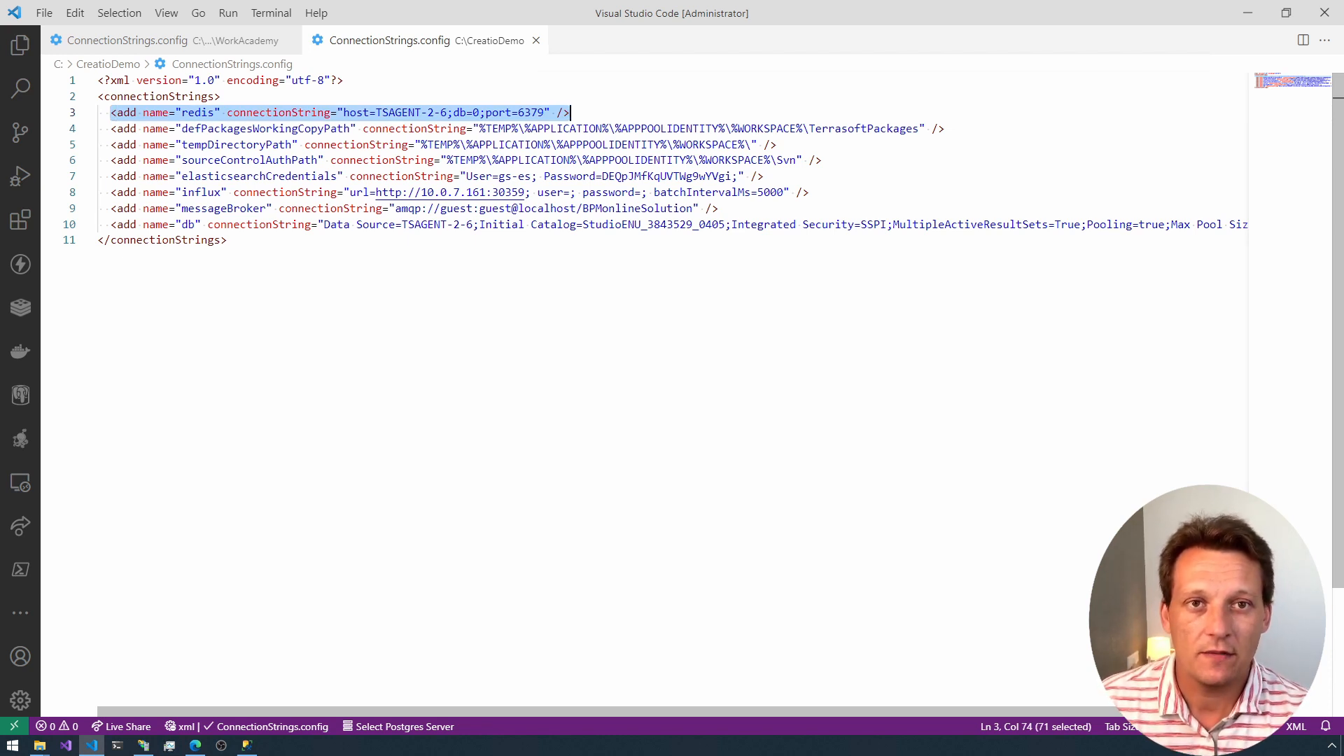
{"action": "key", "text": "Home"}
{"action": "key", "text": "ctrl+Right"}
{"action": "key", "text": "ctrl+Right"}
{"action": "key", "text": "ctrl+Right"}
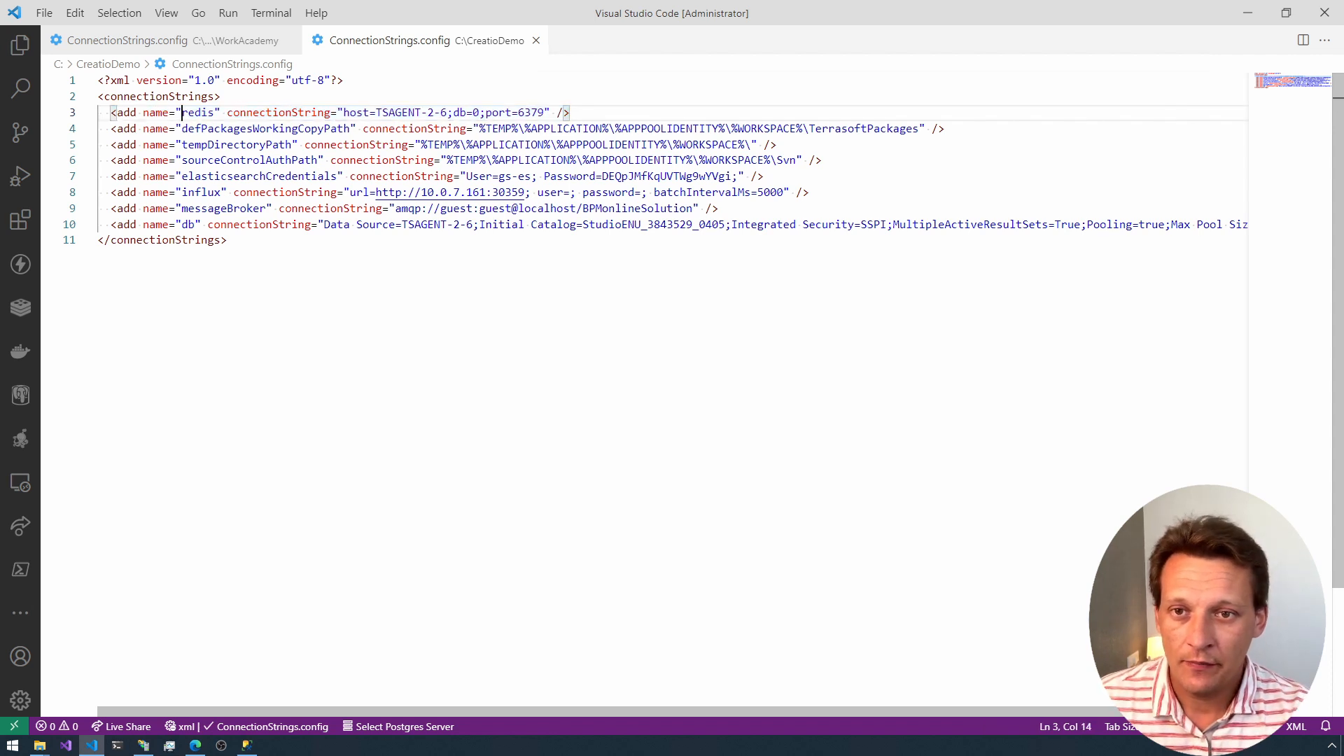
{"action": "key", "text": "ctrl+Right"}
{"action": "key", "text": "ctrl+Right"}
{"action": "key", "text": "Left"}
{"action": "key", "text": "Left"}
{"action": "key", "text": "Left"}
{"action": "key", "text": "Left"}
{"action": "key", "text": "Left"}
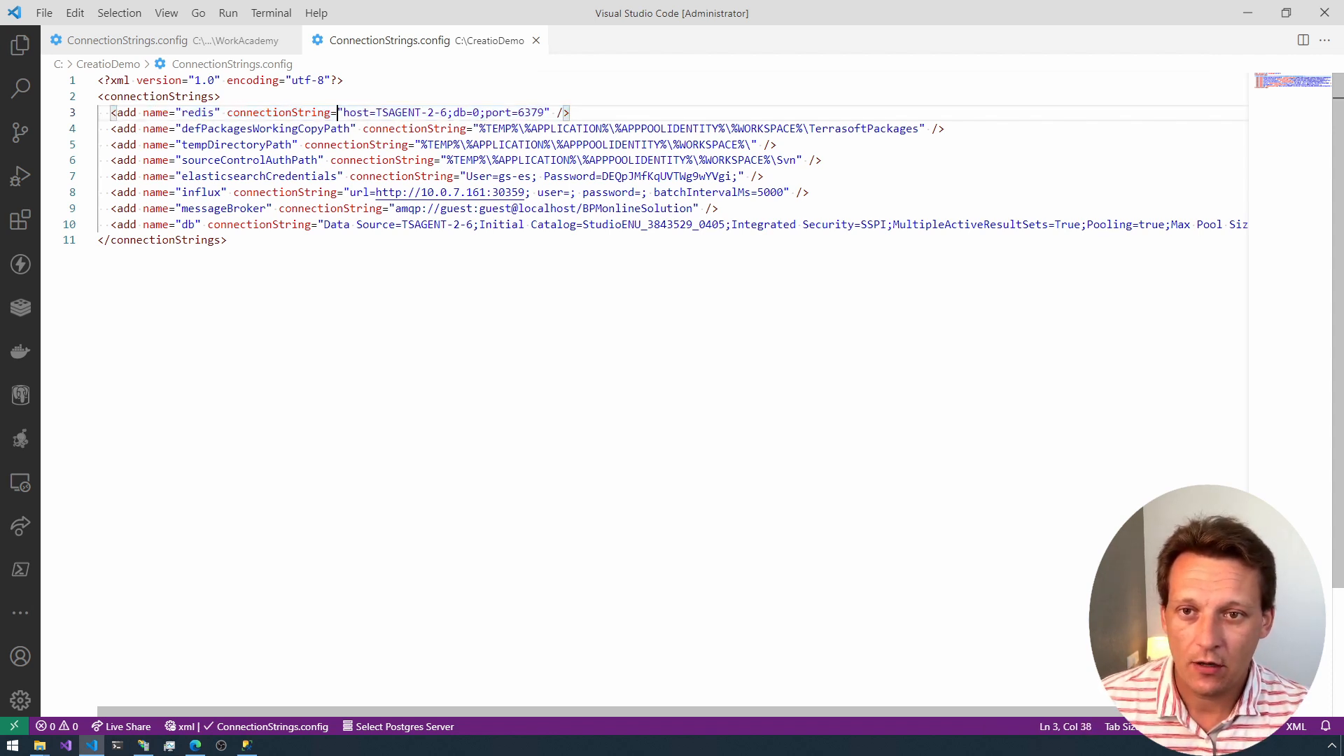
{"action": "key", "text": "ctrl+shift+Right"}
{"action": "key", "text": "ctrl+shift+Right"}
{"action": "key", "text": "ctrl+shift+Right"}
{"action": "key", "text": "ctrl+shift+Right"}
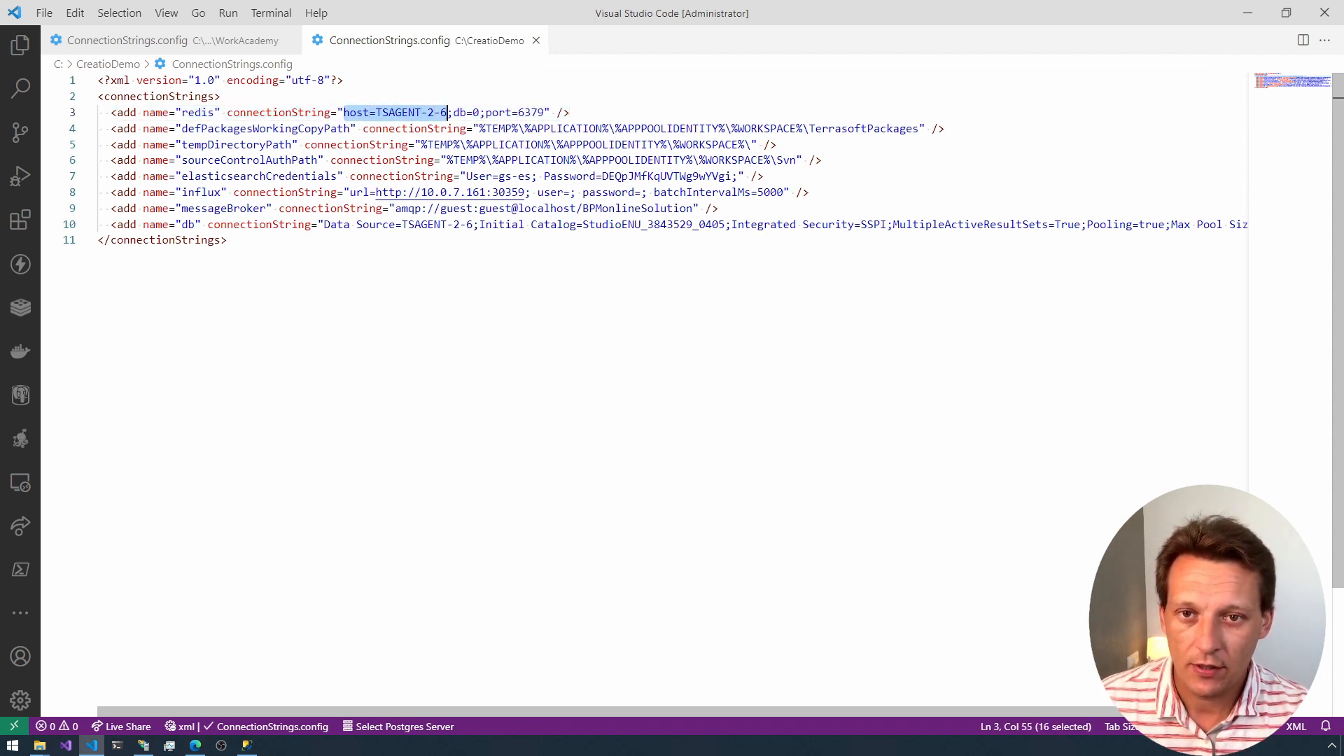
{"action": "type", "text": "local"}
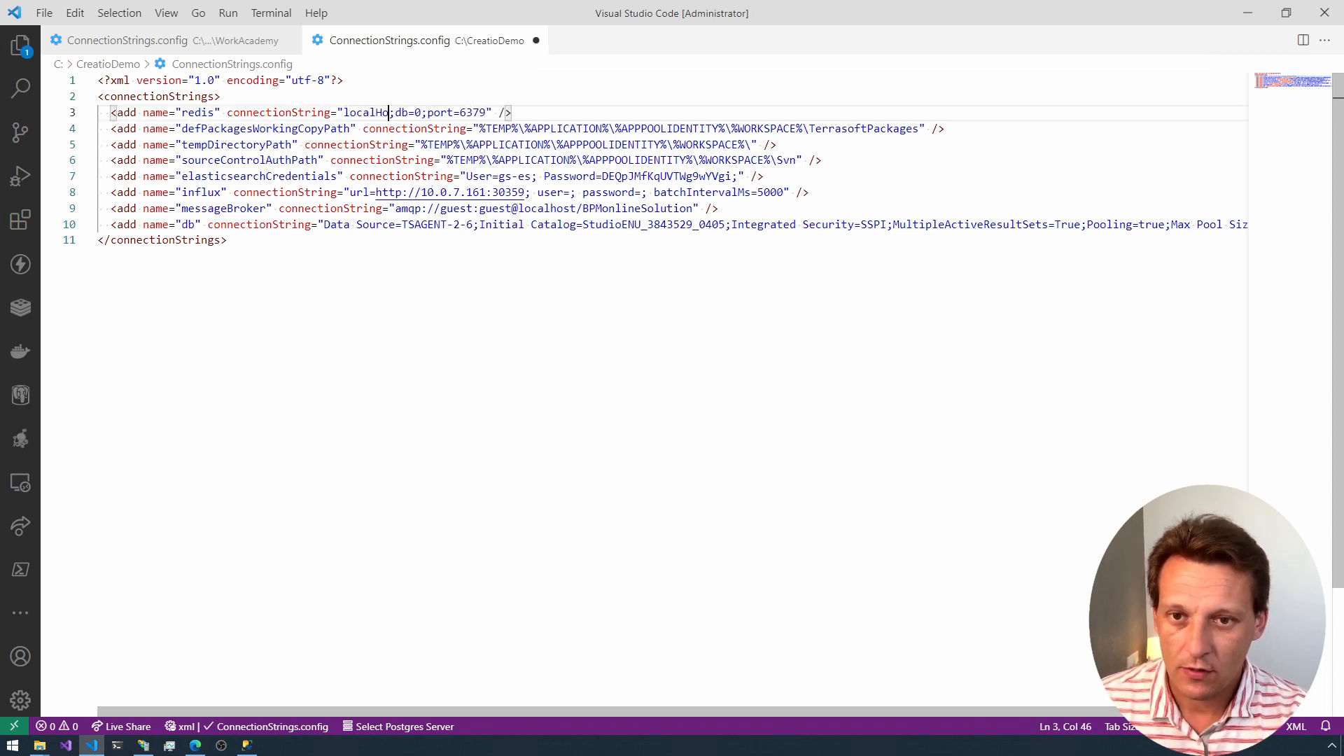
{"action": "type", "text": "host"}
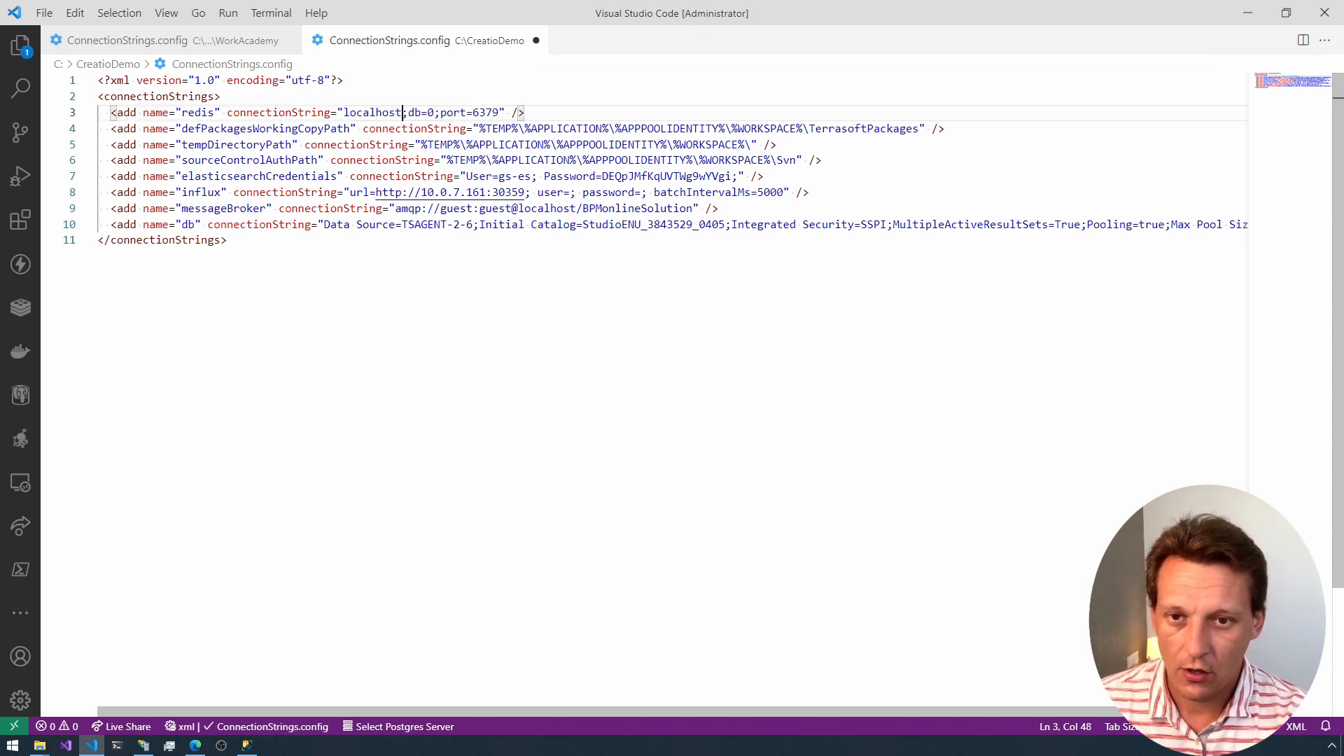
Step: Set the db number in the redis connection string to 15
{"action": "key", "text": "Right"}
{"action": "key", "text": "Right"}
{"action": "key", "text": "Right"}
{"action": "key", "text": "Right"}
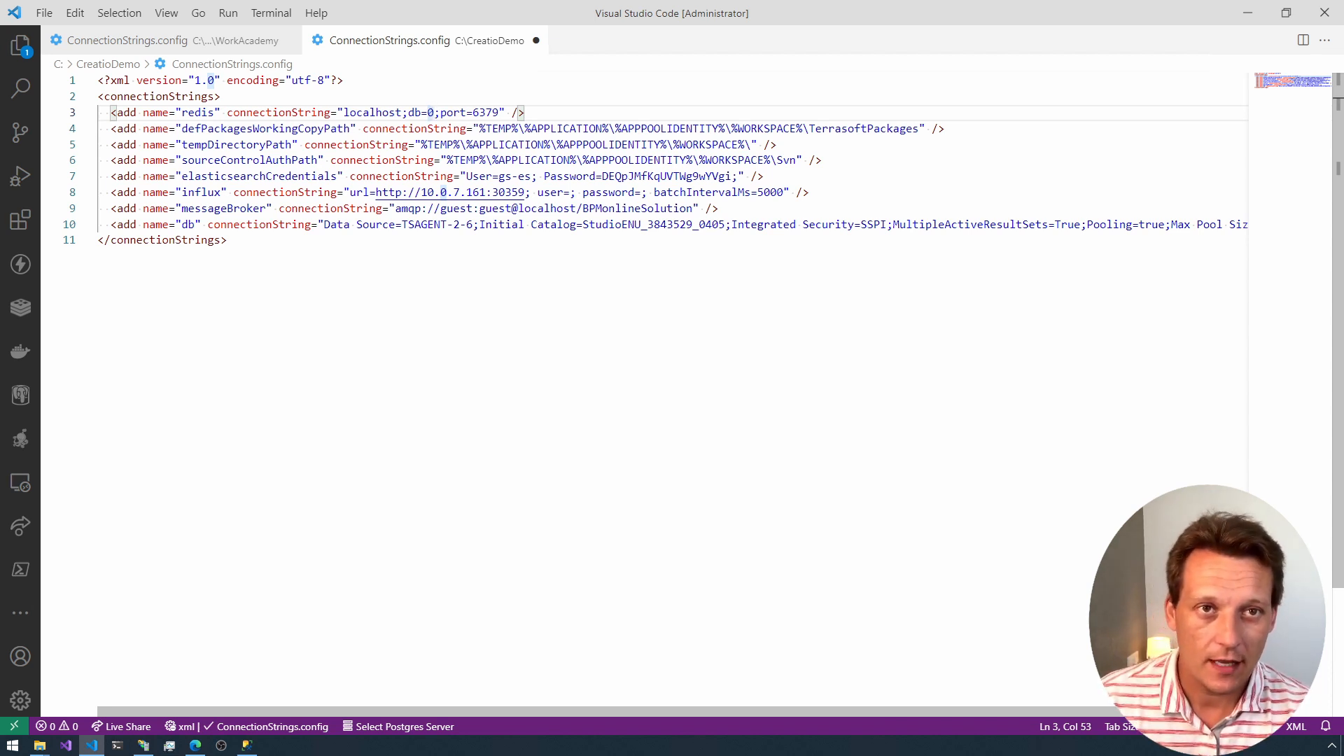
{"action": "key", "text": "BackSpace"}
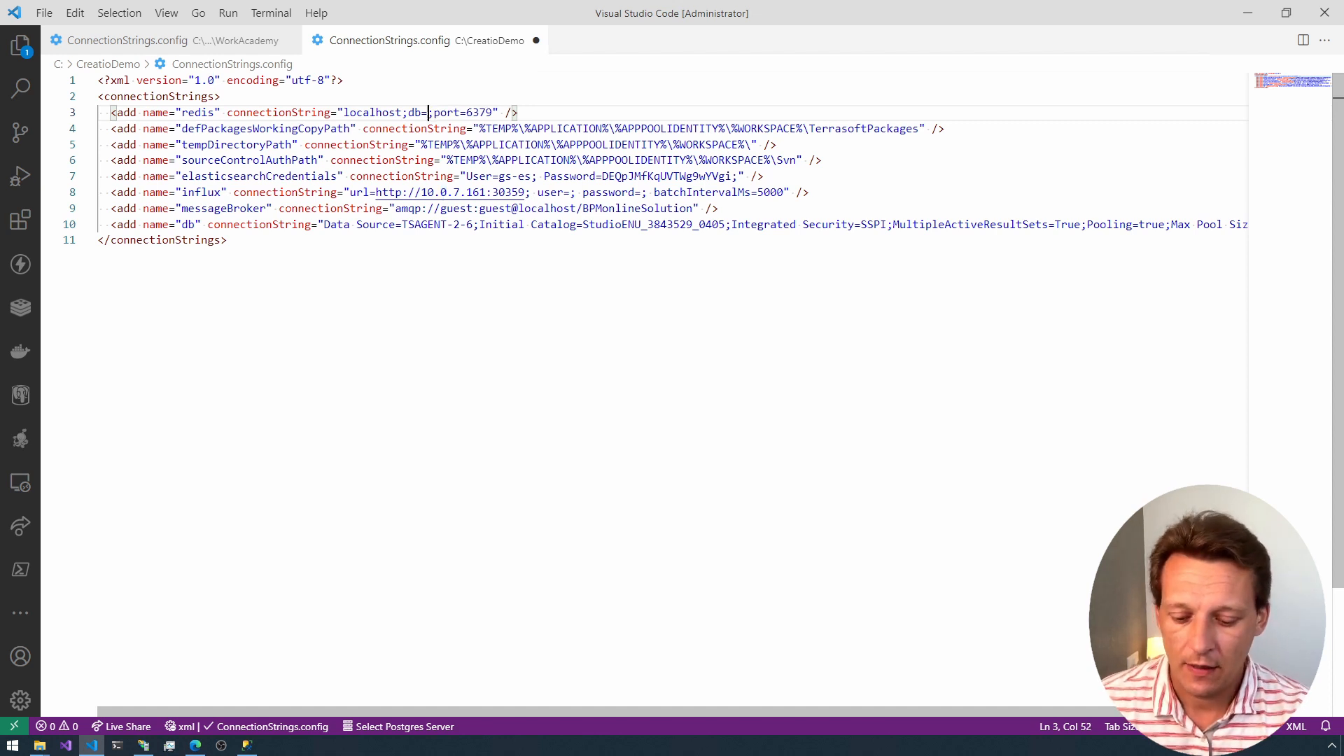
{"action": "type", "text": "15"}
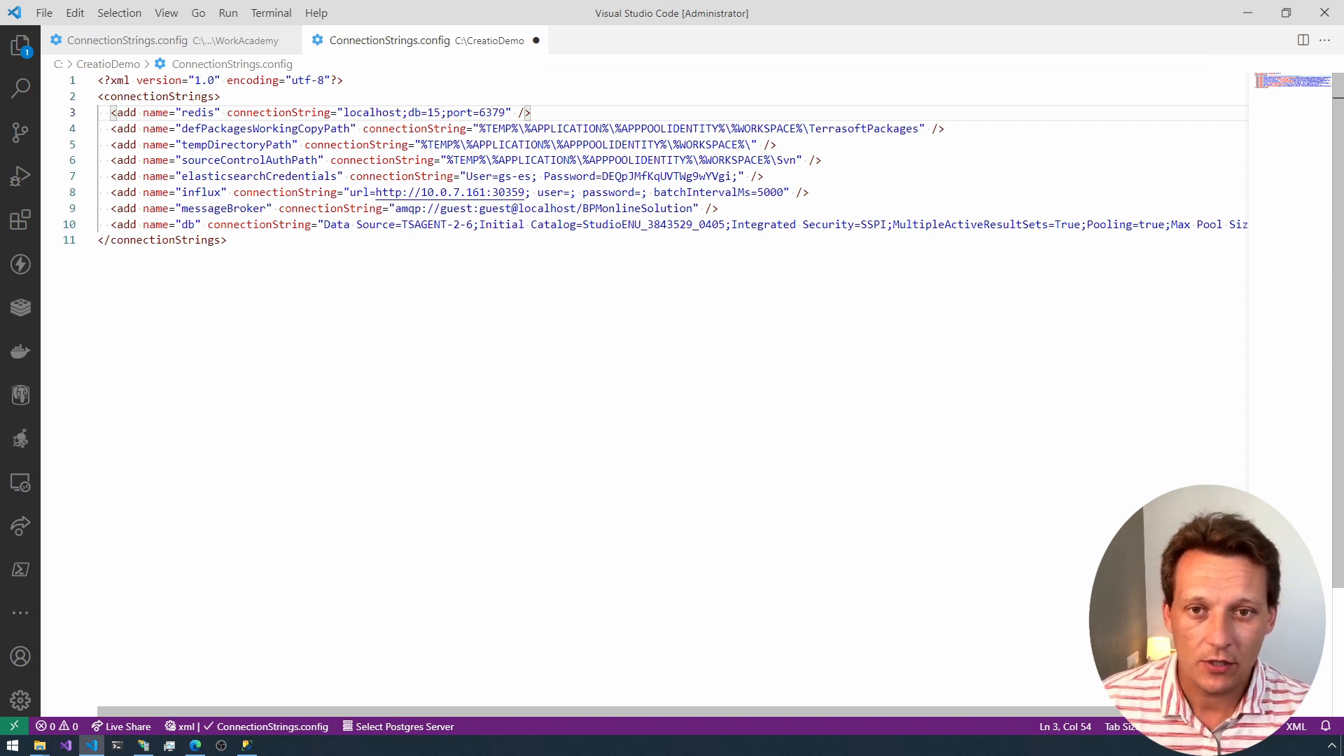
Step: Highlight the port number in the redis connection string to examine it
{"action": "key", "text": "End"}
{"action": "key", "text": "Left"}
{"action": "key", "text": "Left"}
{"action": "key", "text": "Left"}
{"action": "key", "text": "Left"}
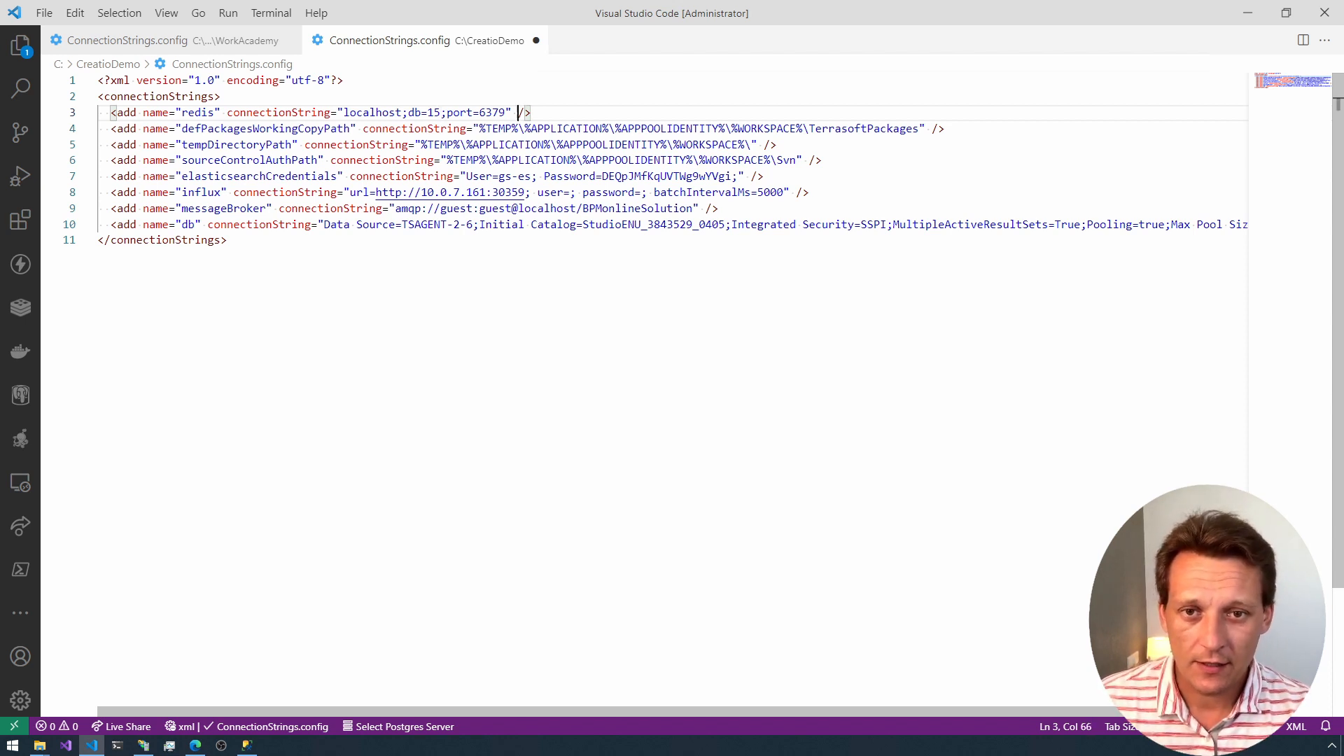
{"action": "key", "text": "shift+Left"}
{"action": "key", "text": "shift+Left"}
{"action": "key", "text": "shift+Left"}
{"action": "key", "text": "shift+Left"}
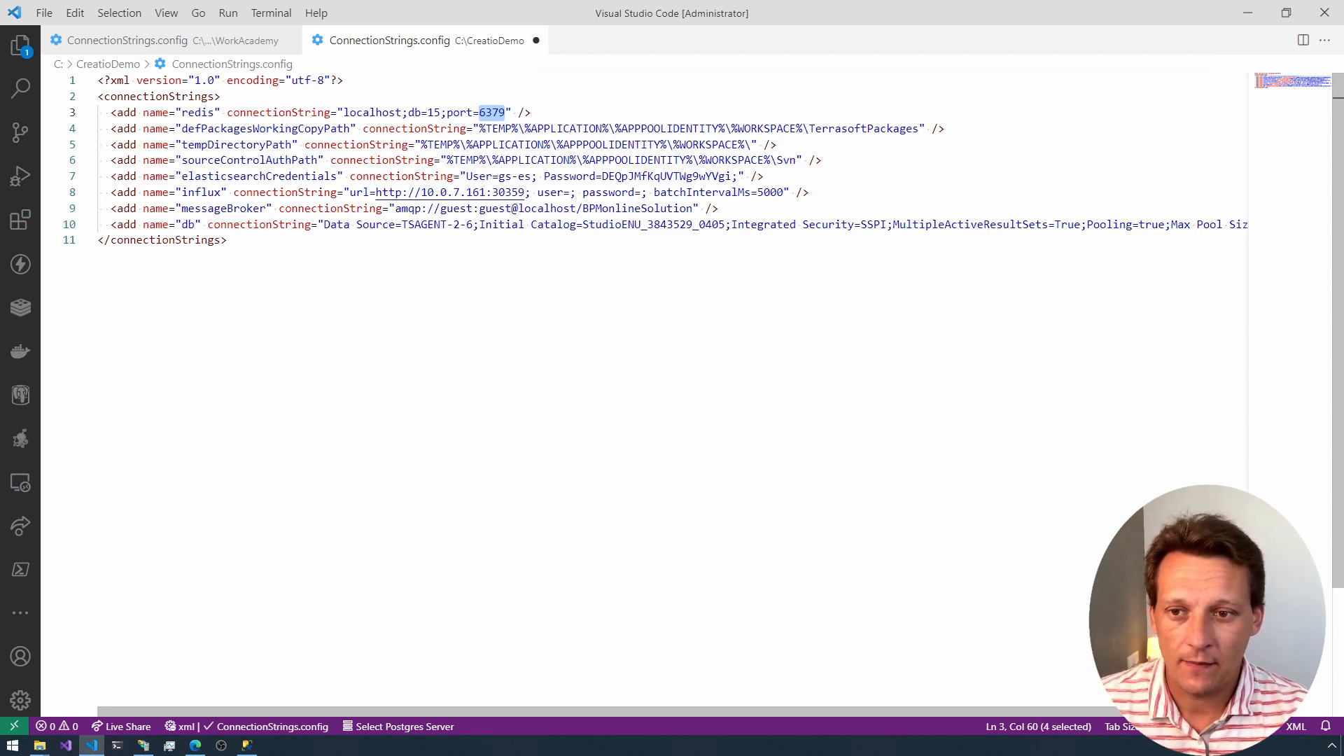
Step: Examine the db connection string line and save the CreatioDemo ConnectionStrings.config file
{"action": "left_click", "coordinate": [169, 225]}
{"action": "key", "text": "Home"}
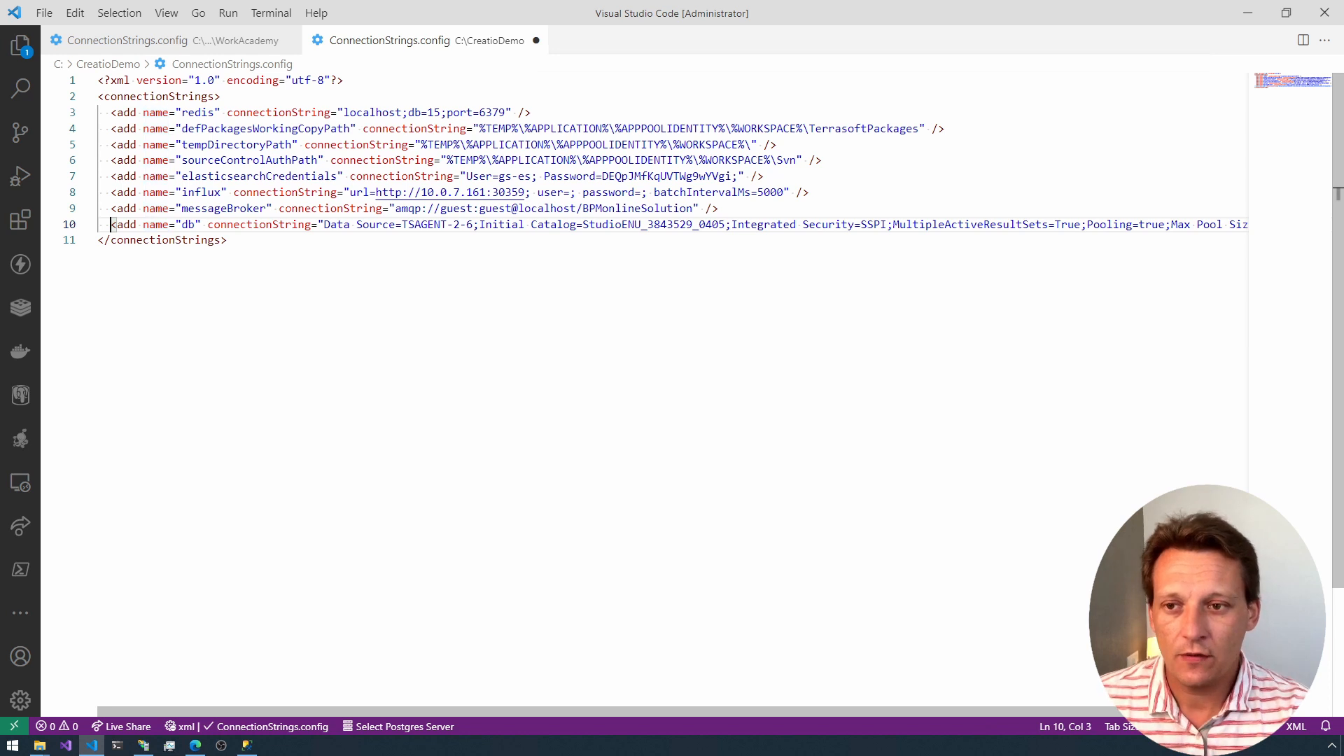
{"action": "key", "text": "shift+End"}
{"action": "key", "text": "Home"}
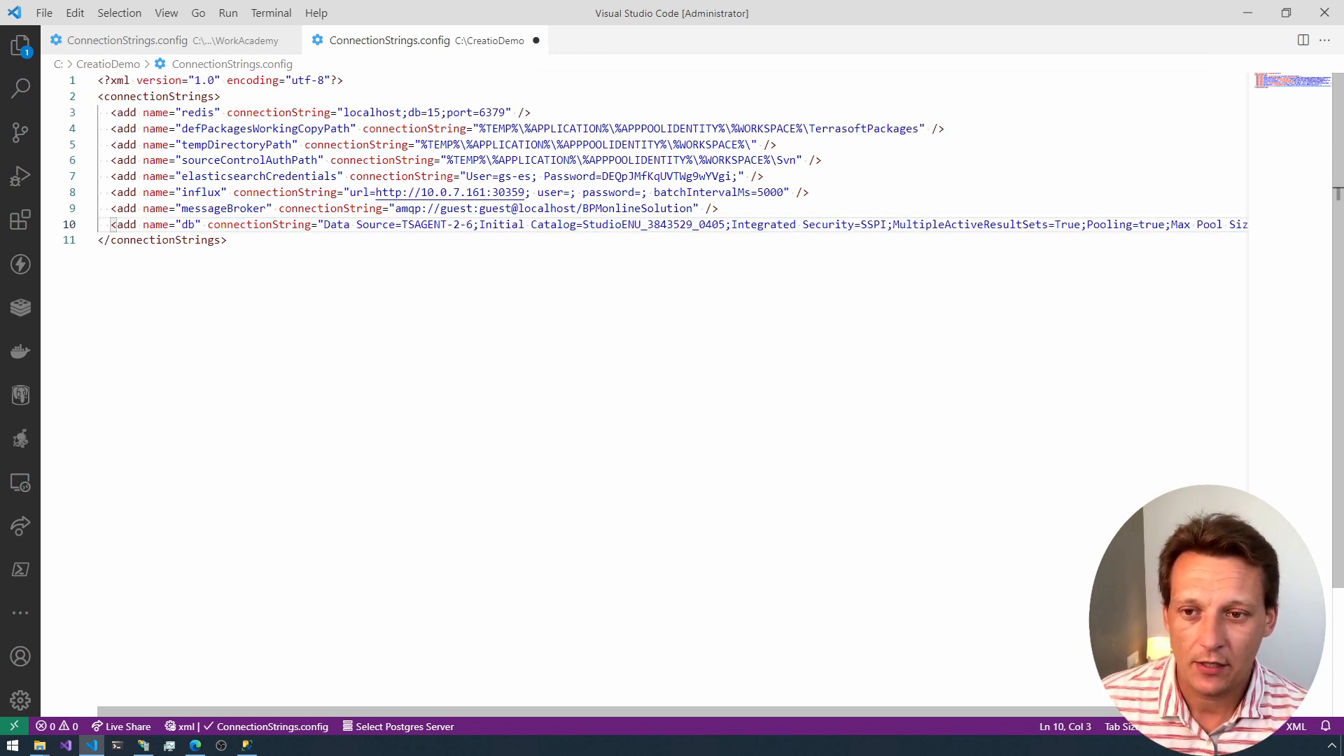
{"action": "key", "text": "ctrl+s"}
Step: Replace CreatioDemo's db connection string with the one copied from WorkAcademy's ConnectionStrings.config, including its server, catalog, user ID and password
{"action": "left_click", "coordinate": [224, 42]}
{"action": "key", "text": "Up"}
{"action": "key", "text": "Home"}
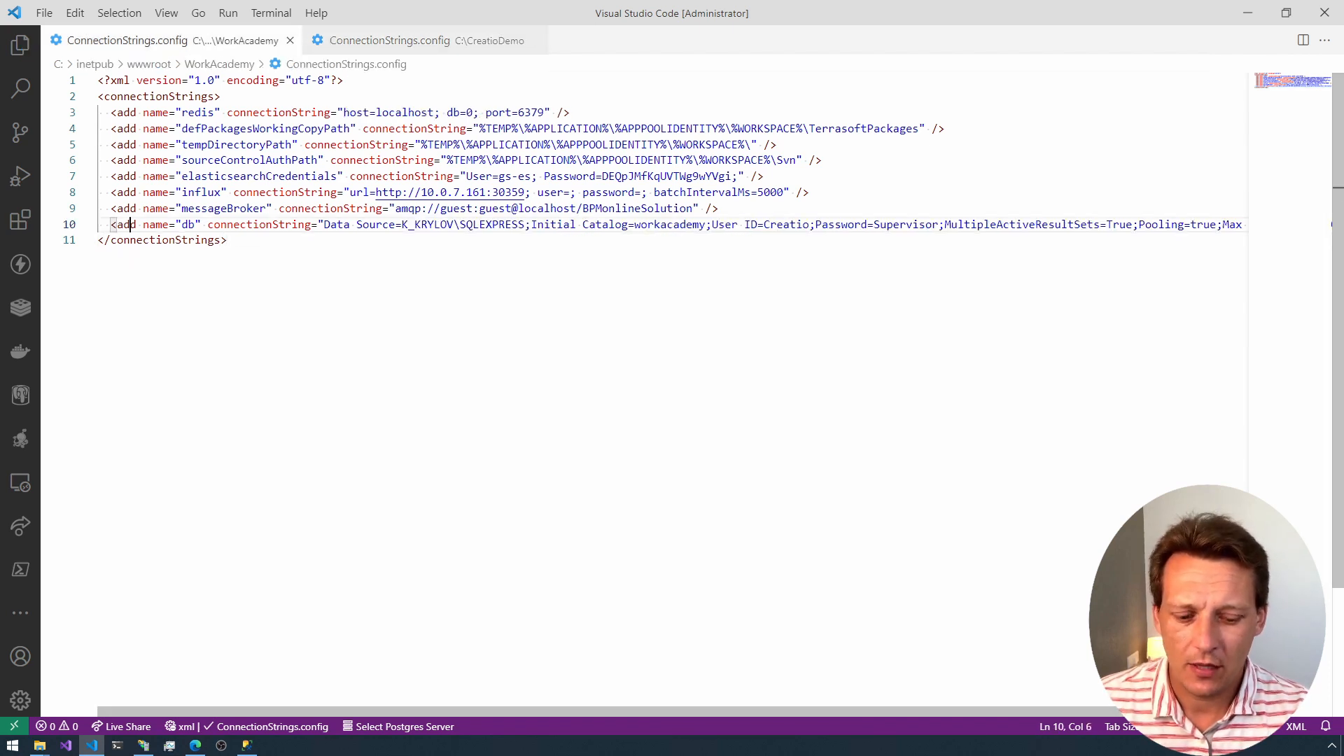
{"action": "key", "text": "shift+End"}
{"action": "key", "text": "ctrl+c"}
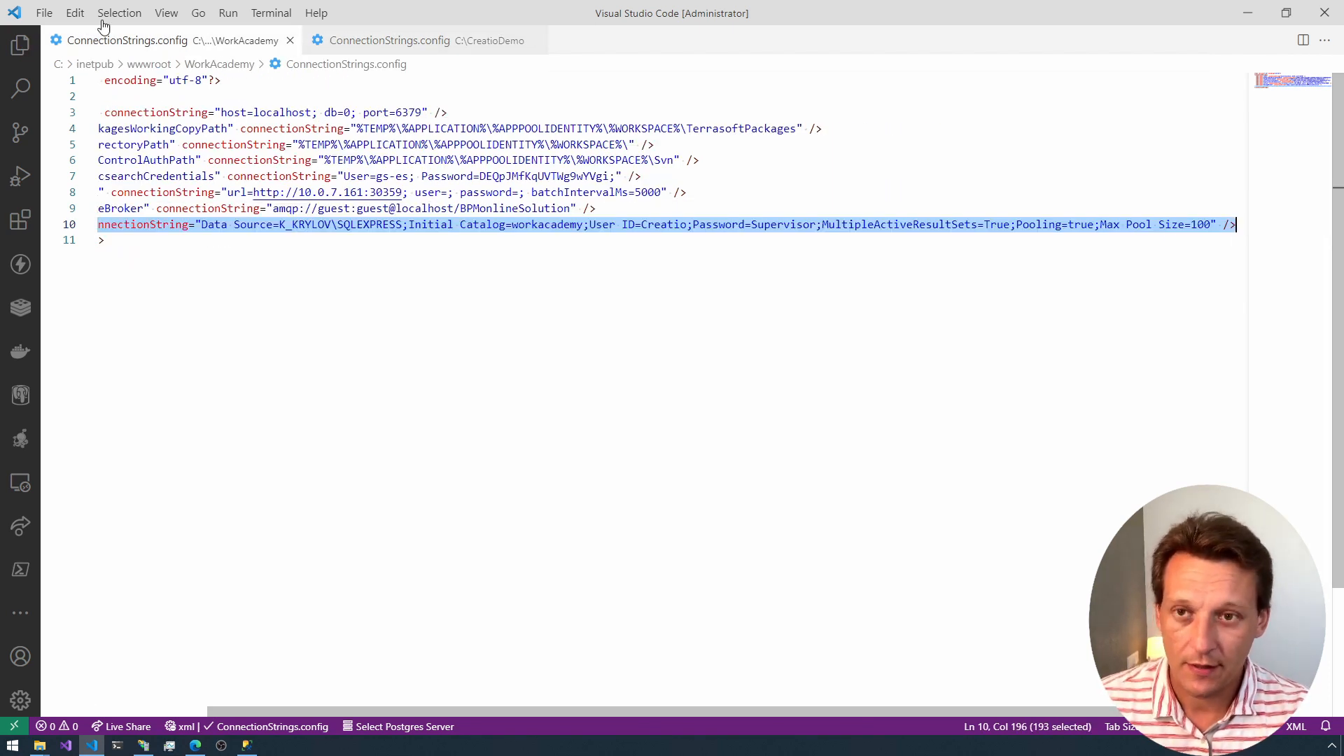
{"action": "left_click", "coordinate": [357, 41]}
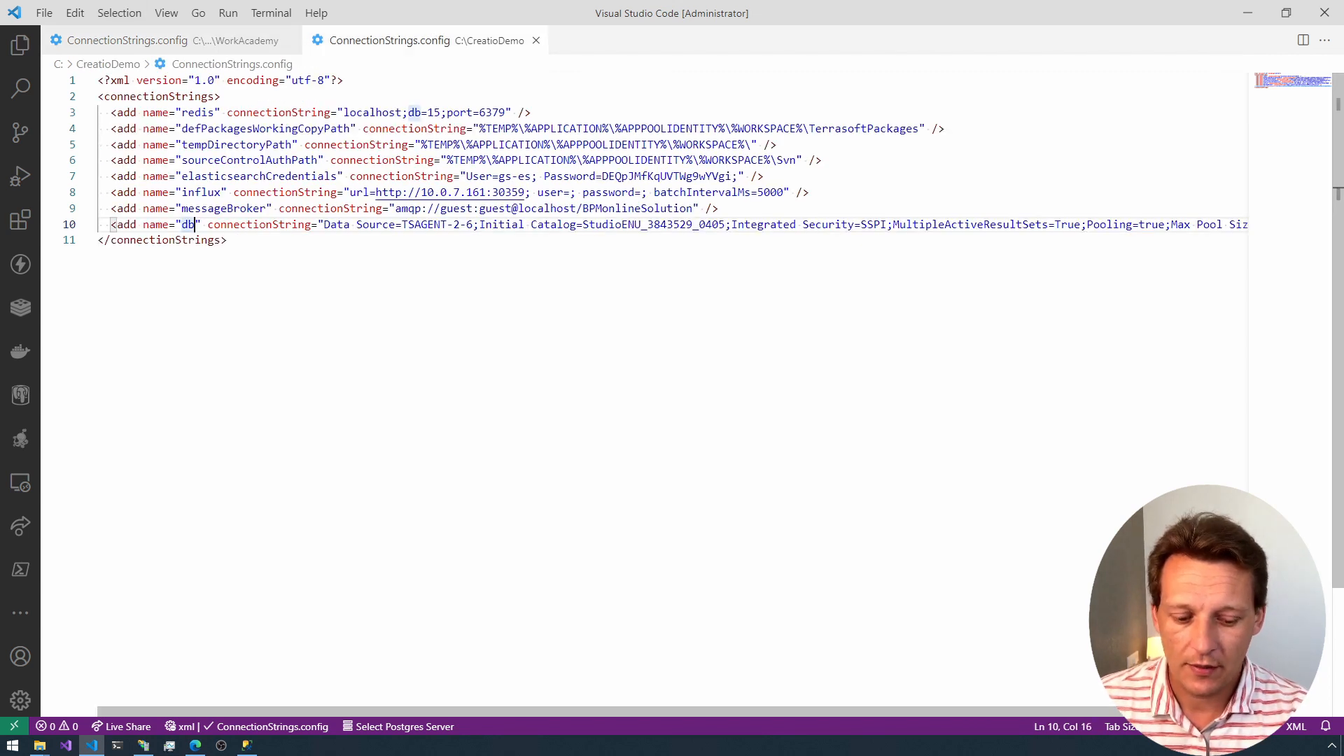
{"action": "key", "text": "shift+End"}
{"action": "key", "text": "ctrl+v"}
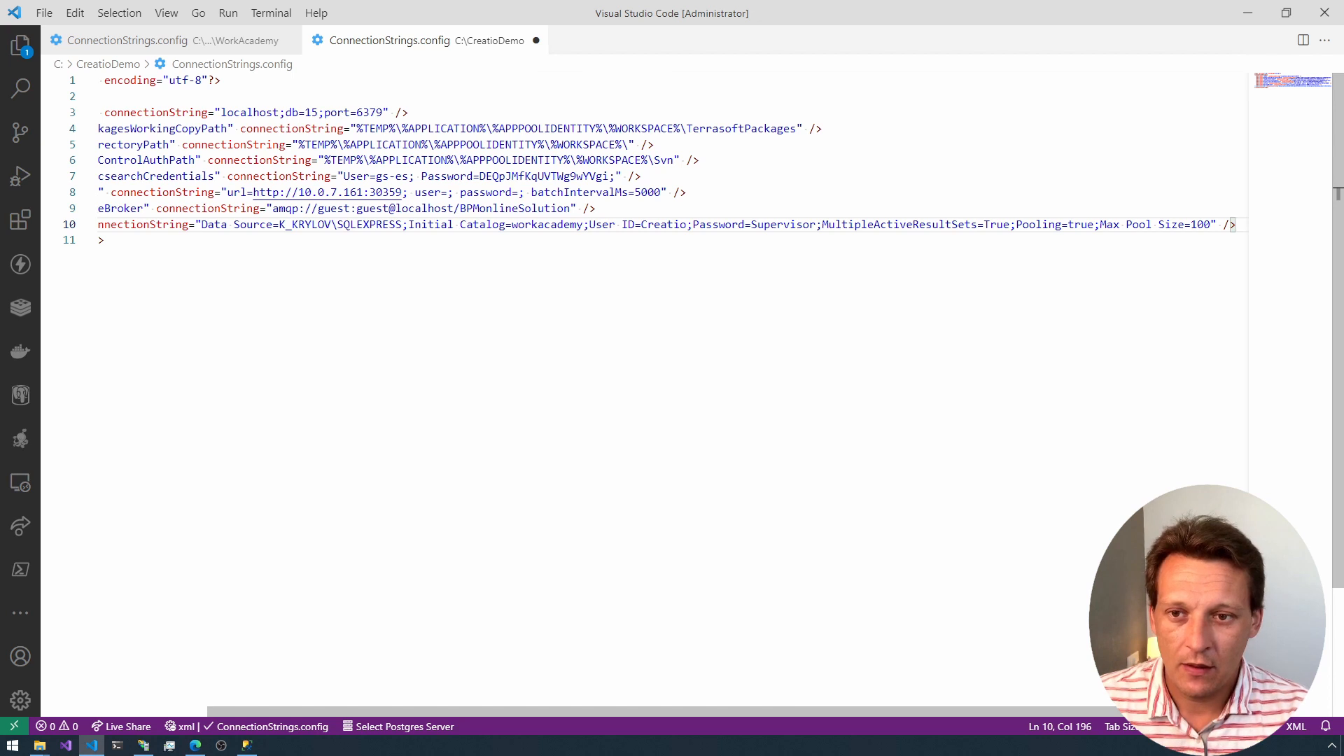
Step: Highlight the Data Source value in the db connection string, save the configuration file and close the CreatioDemo folder window
{"action": "left_click_drag", "start_coordinate": [279, 224], "coordinate": [396, 224]}
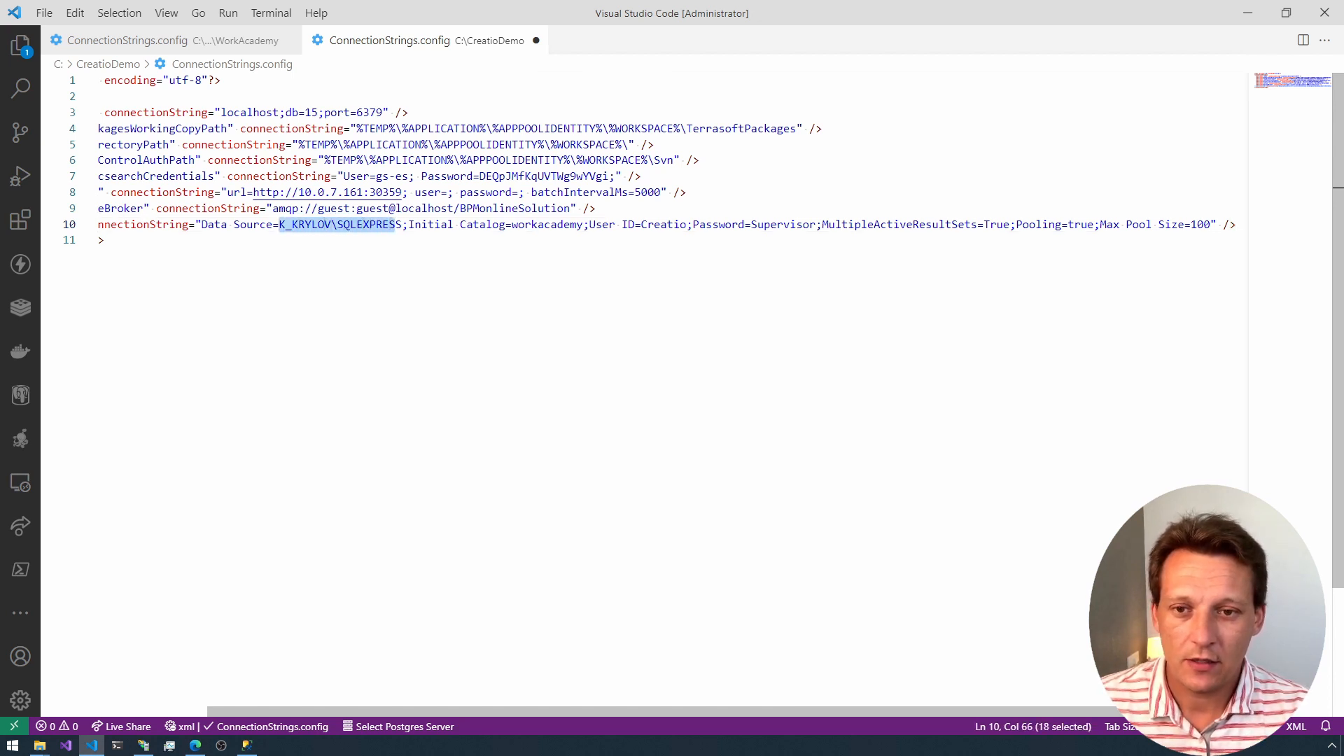
{"action": "key", "text": "ctrl+s"}
{"action": "key", "text": "alt+Tab"}
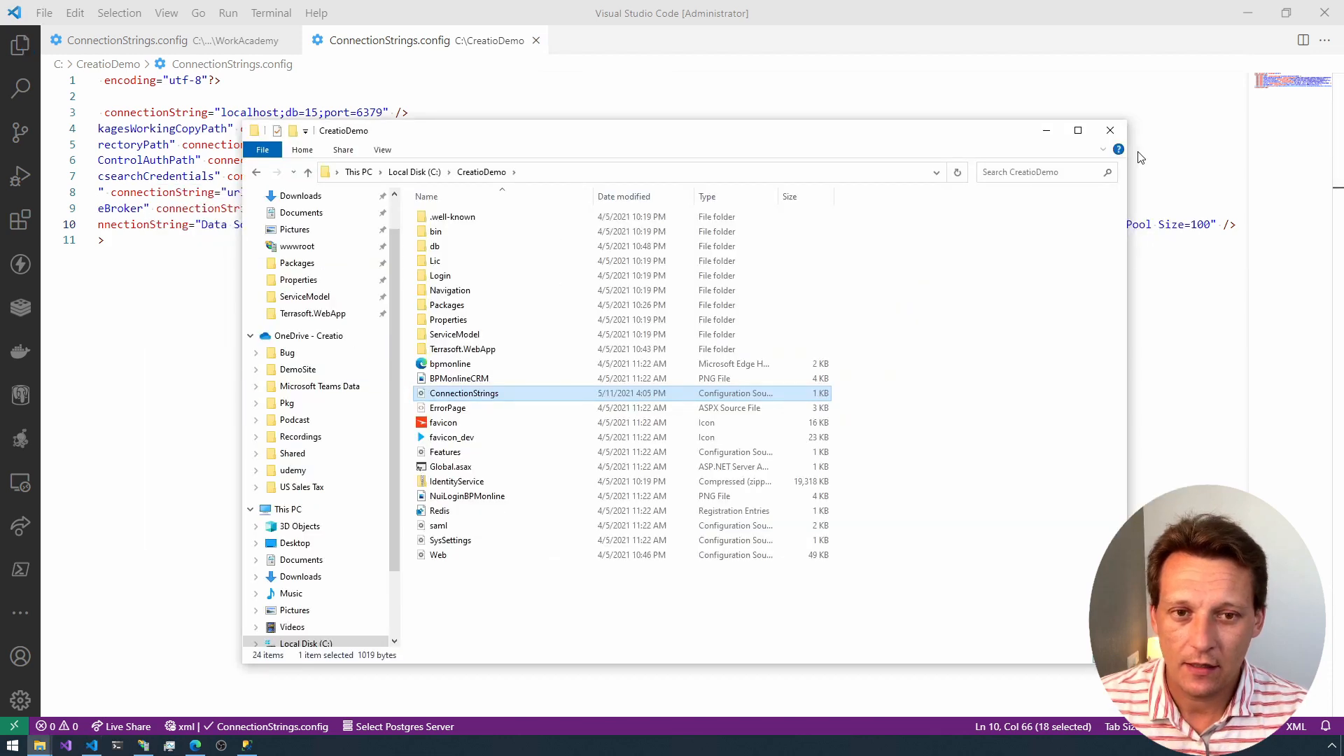
{"action": "left_click", "coordinate": [1118, 132]}
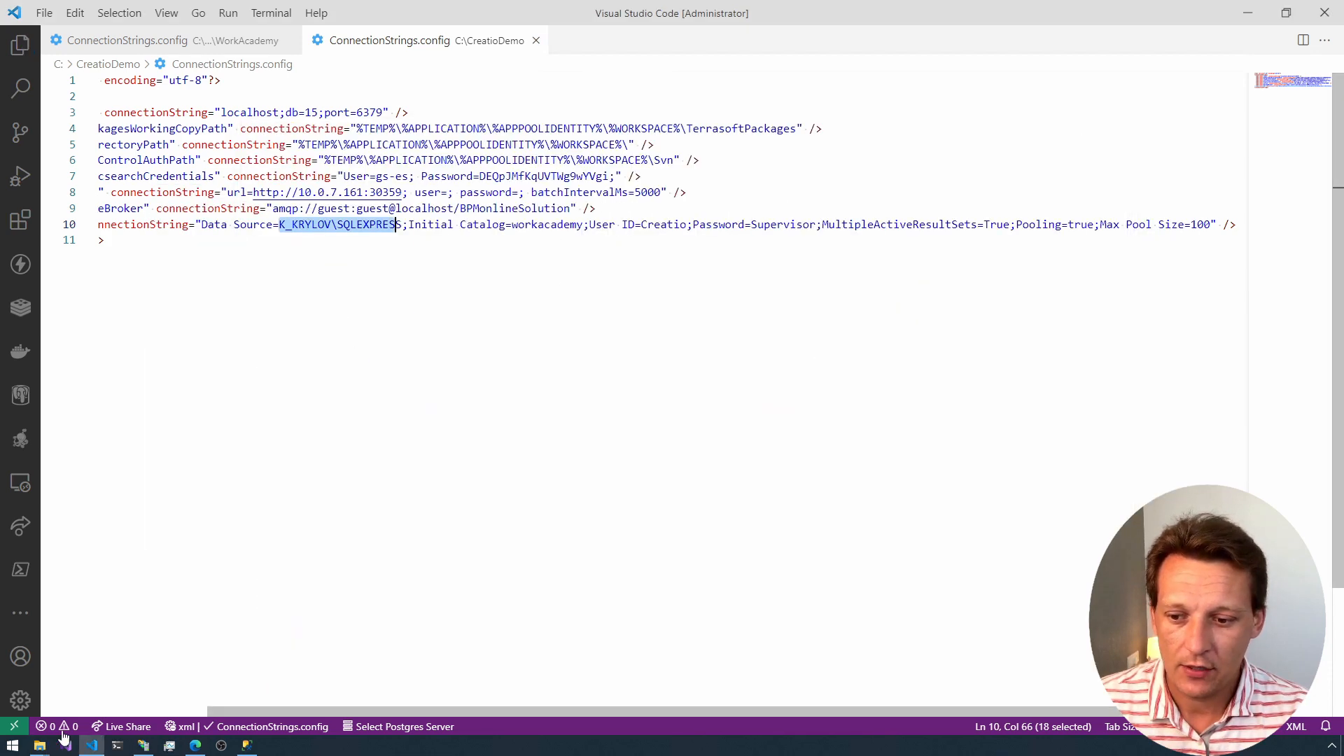
Step: Switch to SQL Server Management Studio, disconnect Object Explorer from the SQLEXPRESS server and open a new Database Engine connection dialog
{"action": "left_click", "coordinate": [246, 746]}
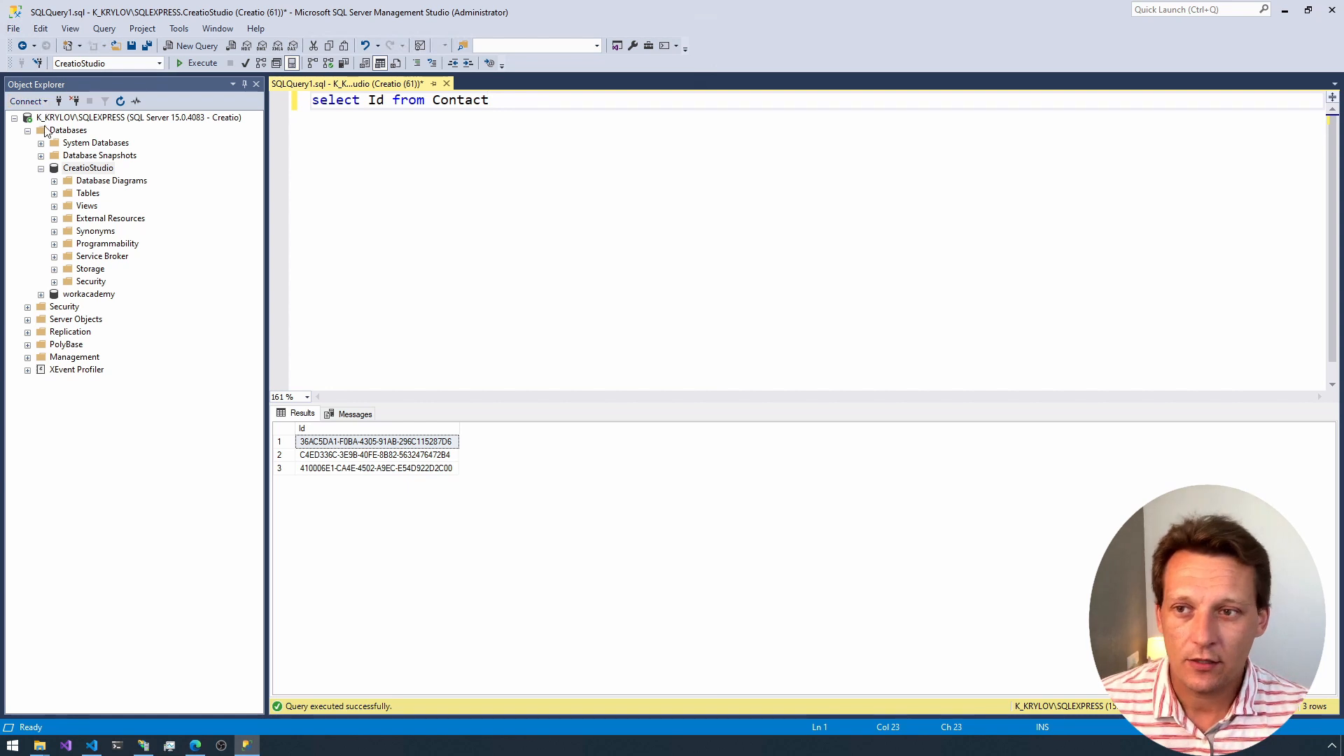
{"action": "left_click", "coordinate": [75, 101]}
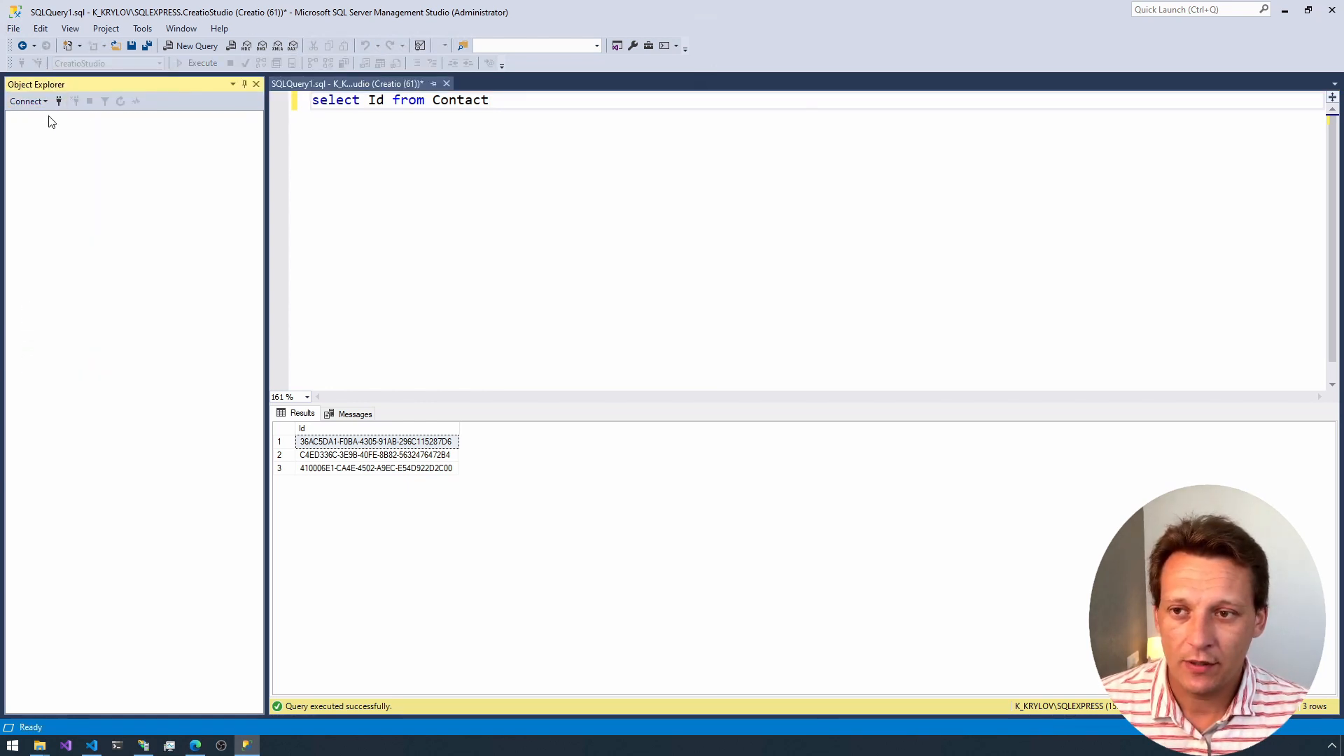
{"action": "left_click", "coordinate": [28, 102]}
{"action": "left_click", "coordinate": [75, 119]}
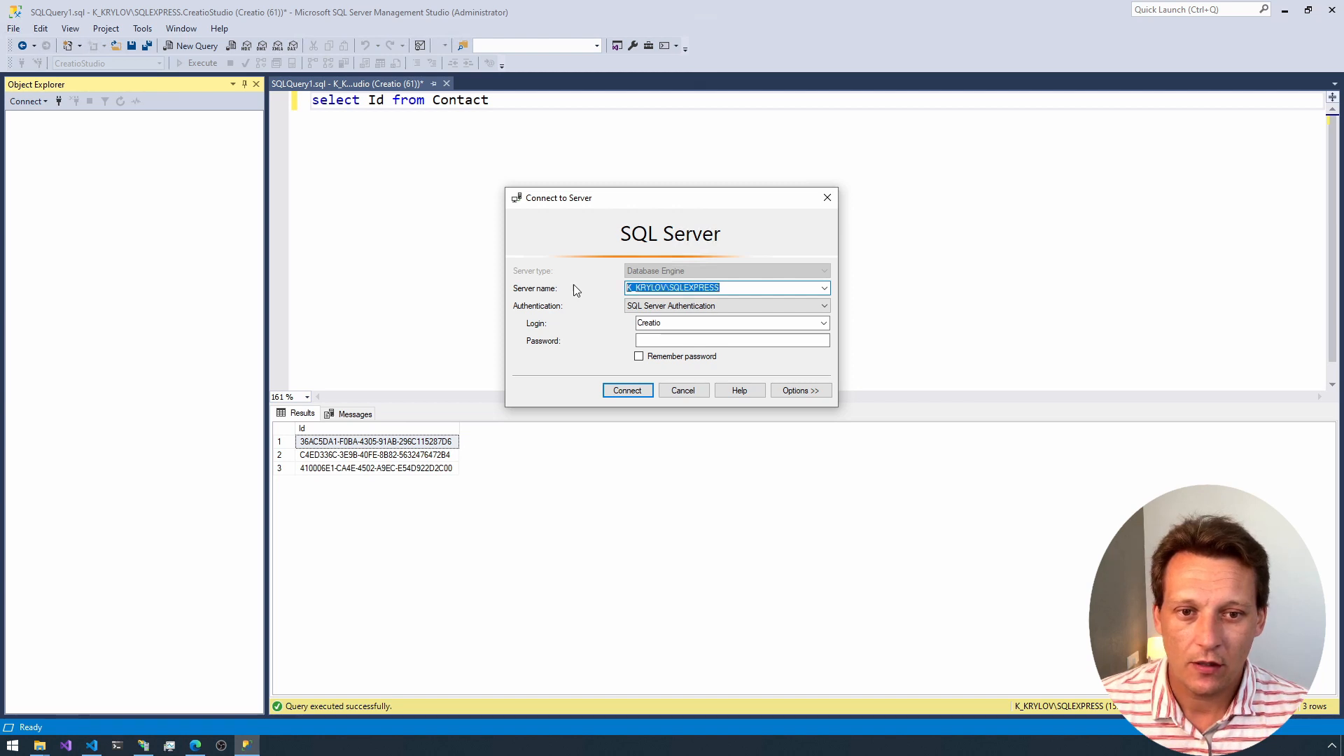
Step: Examine the Initial Catalog parameter of the db connection string in Visual Studio Code and return to the server connection dialog
{"action": "key", "text": "alt+Tab"}
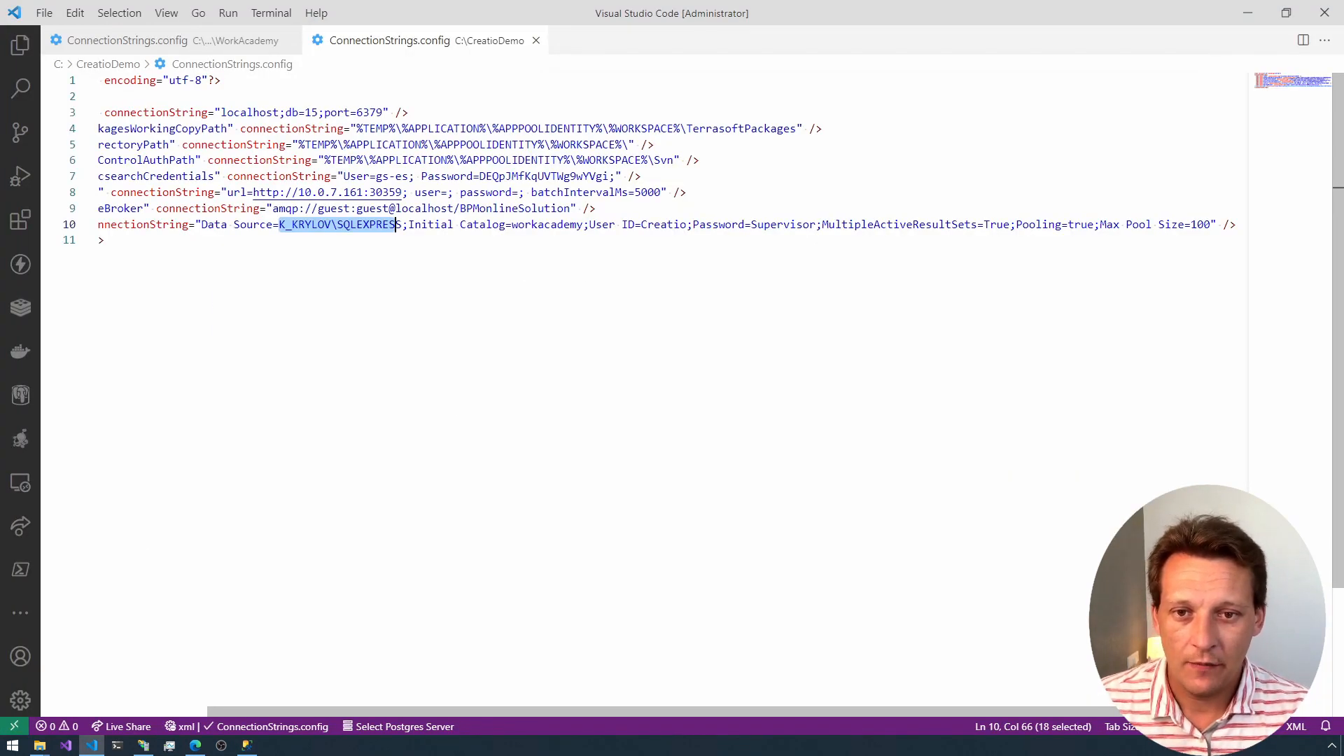
{"action": "left_click_drag", "start_coordinate": [409, 225], "coordinate": [498, 225]}
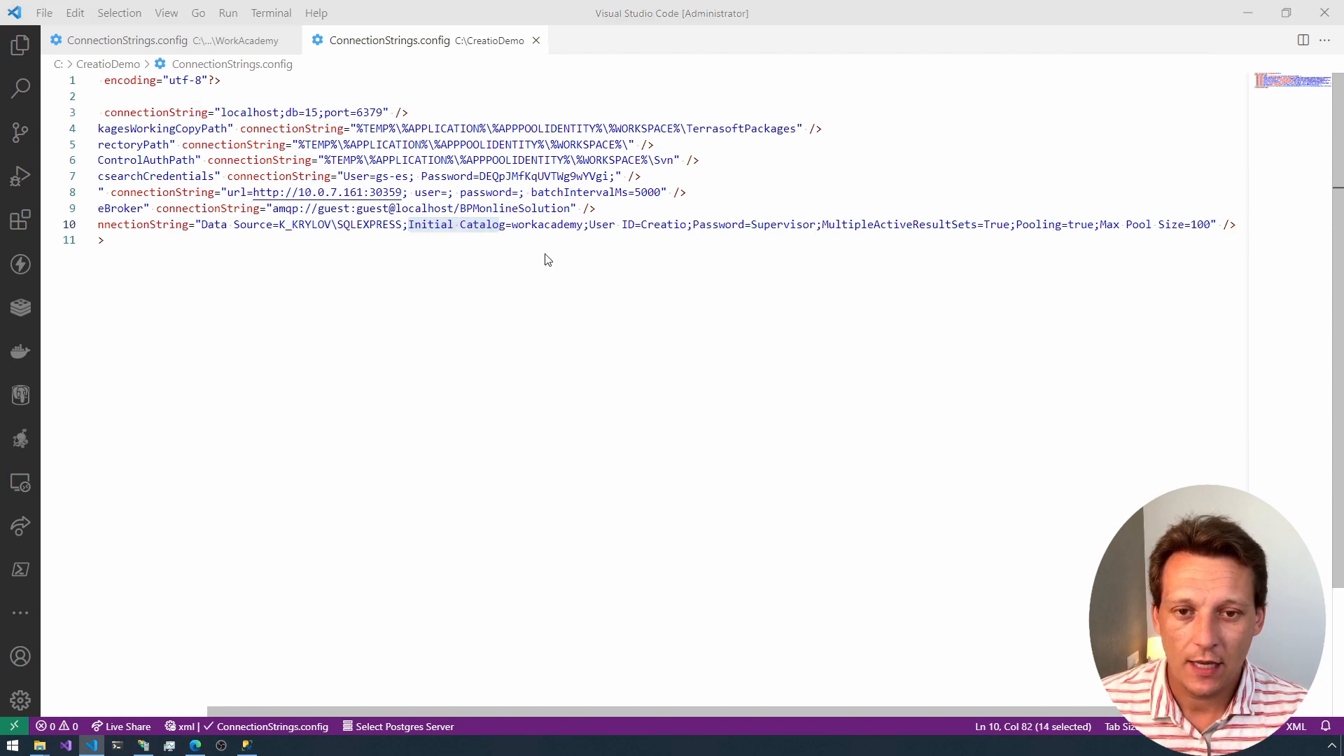
{"action": "key", "text": "alt+Tab"}
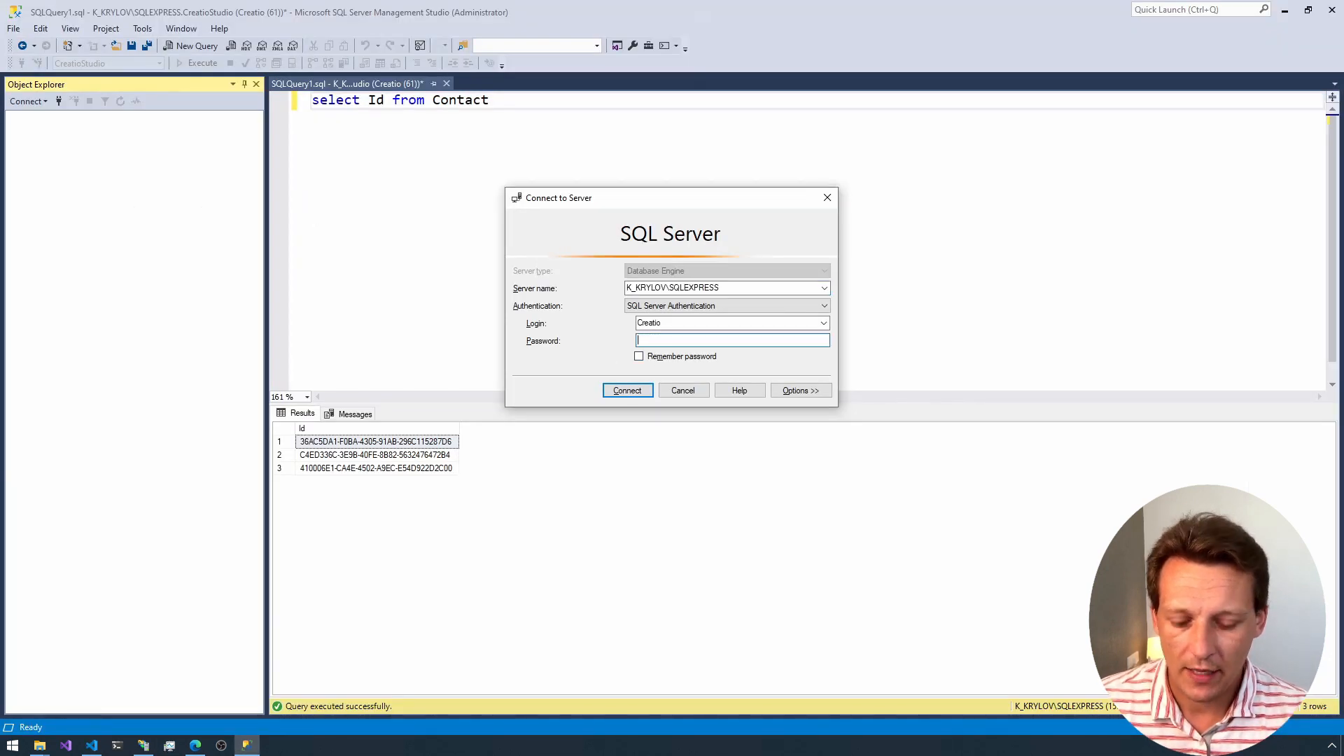
Step: Enter the account password for the Creatio login and connect to the SQLEXPRESS server
{"action": "type", "text": "Creat"}
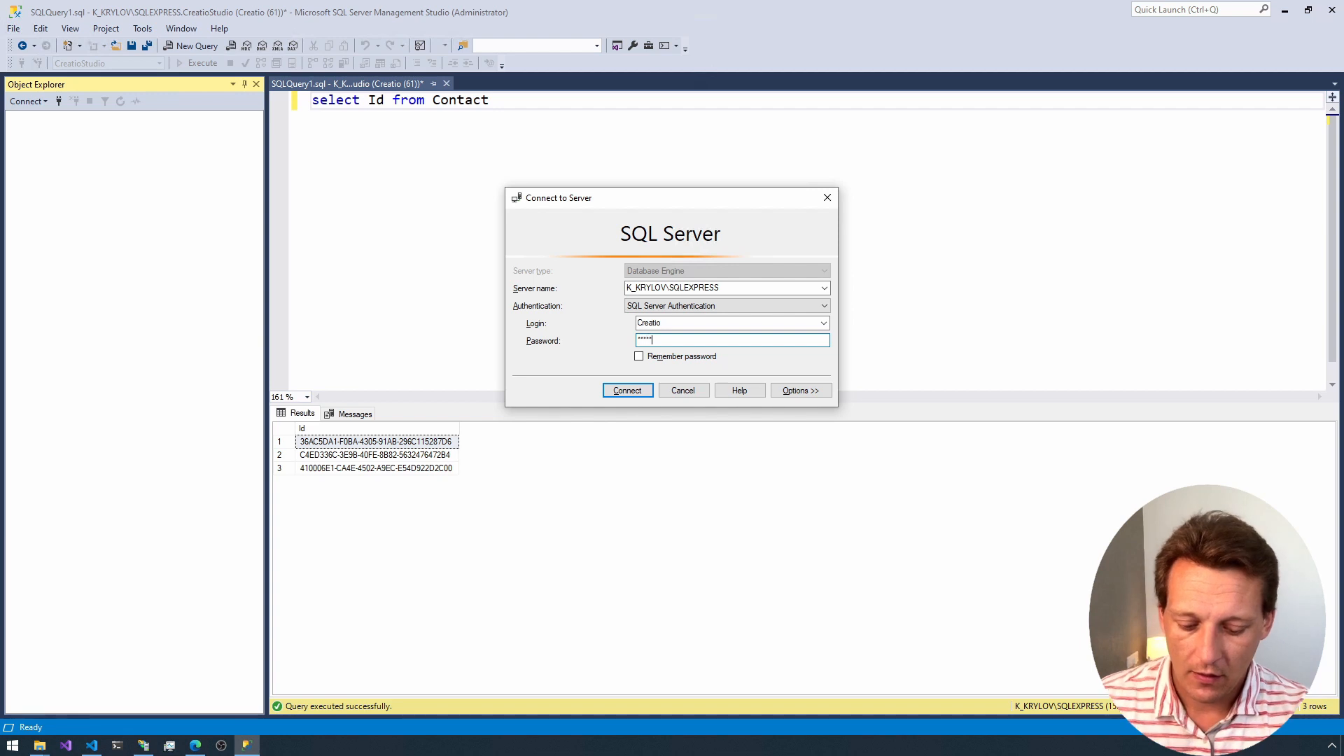
{"action": "type", "text": "io"}
{"action": "key", "text": "ctrl+a"}
{"action": "key", "text": "BackSpace"}
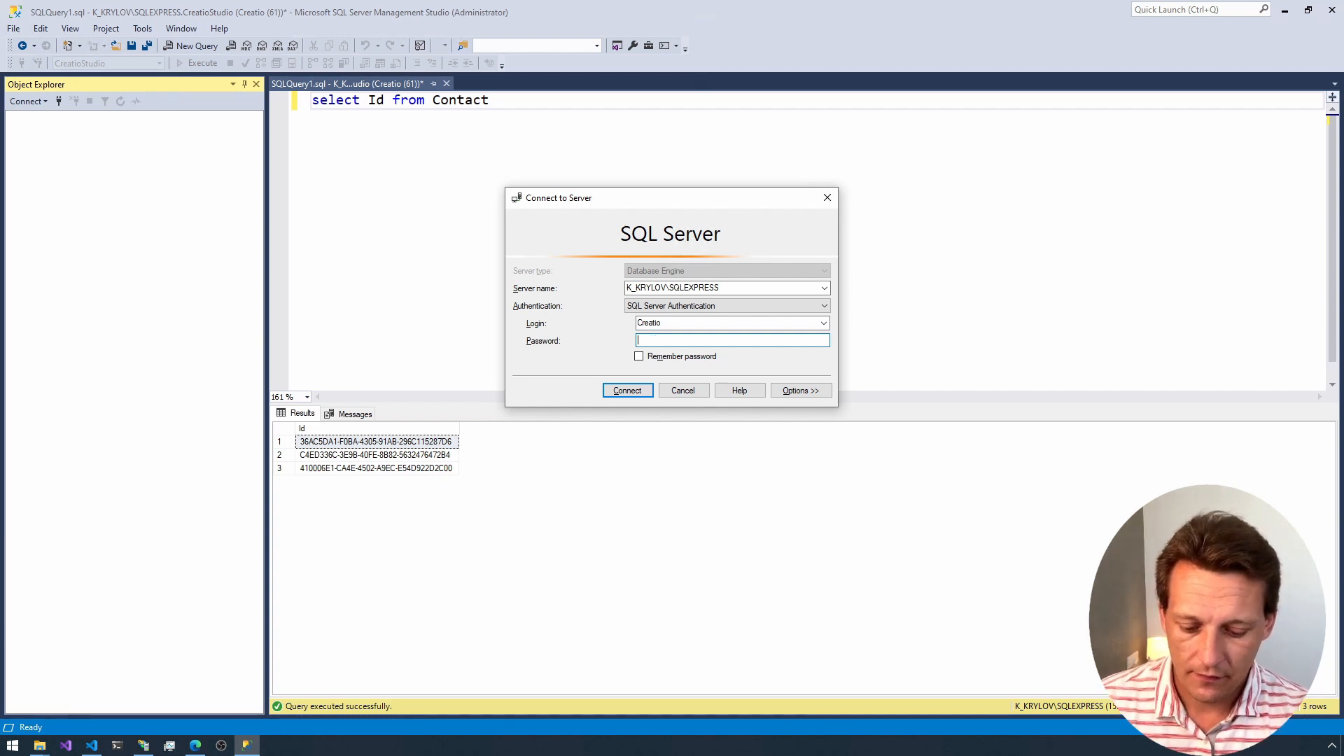
{"action": "type", "text": "Creati"}
{"action": "key", "text": "Return"}
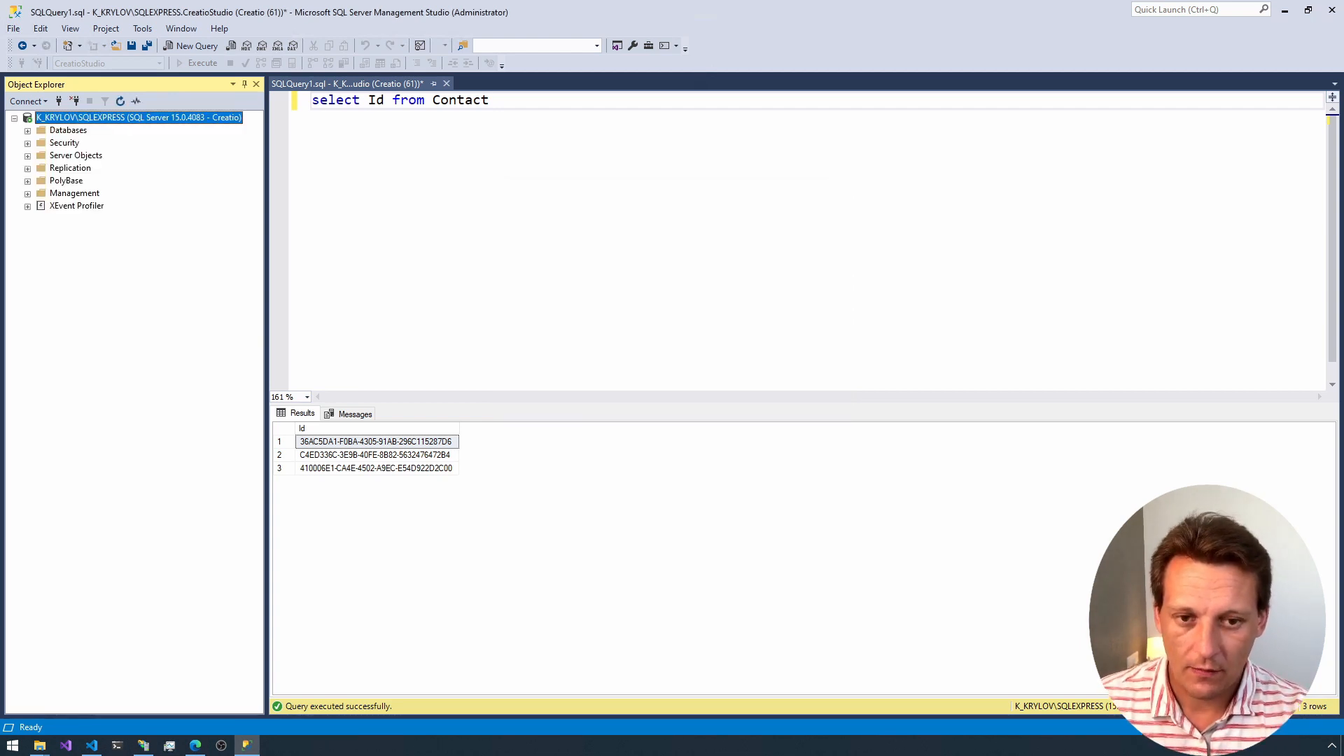
Step: Copy the CreatioStudio database name from Object Explorer and set it as the Initial Catalog in CreatioDemo's db connection string in Visual Studio Code
{"action": "left_click", "coordinate": [63, 133]}
{"action": "double_click", "coordinate": [64, 133]}
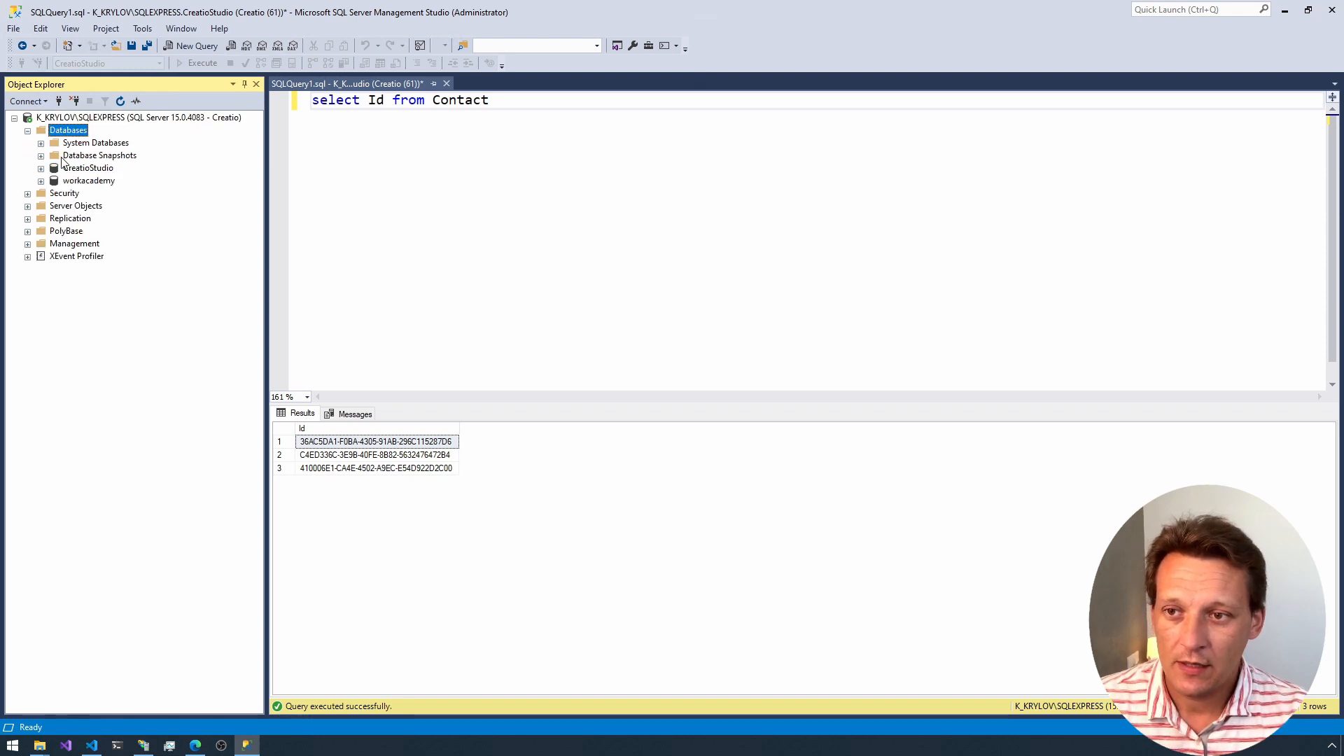
{"action": "left_click", "coordinate": [71, 169]}
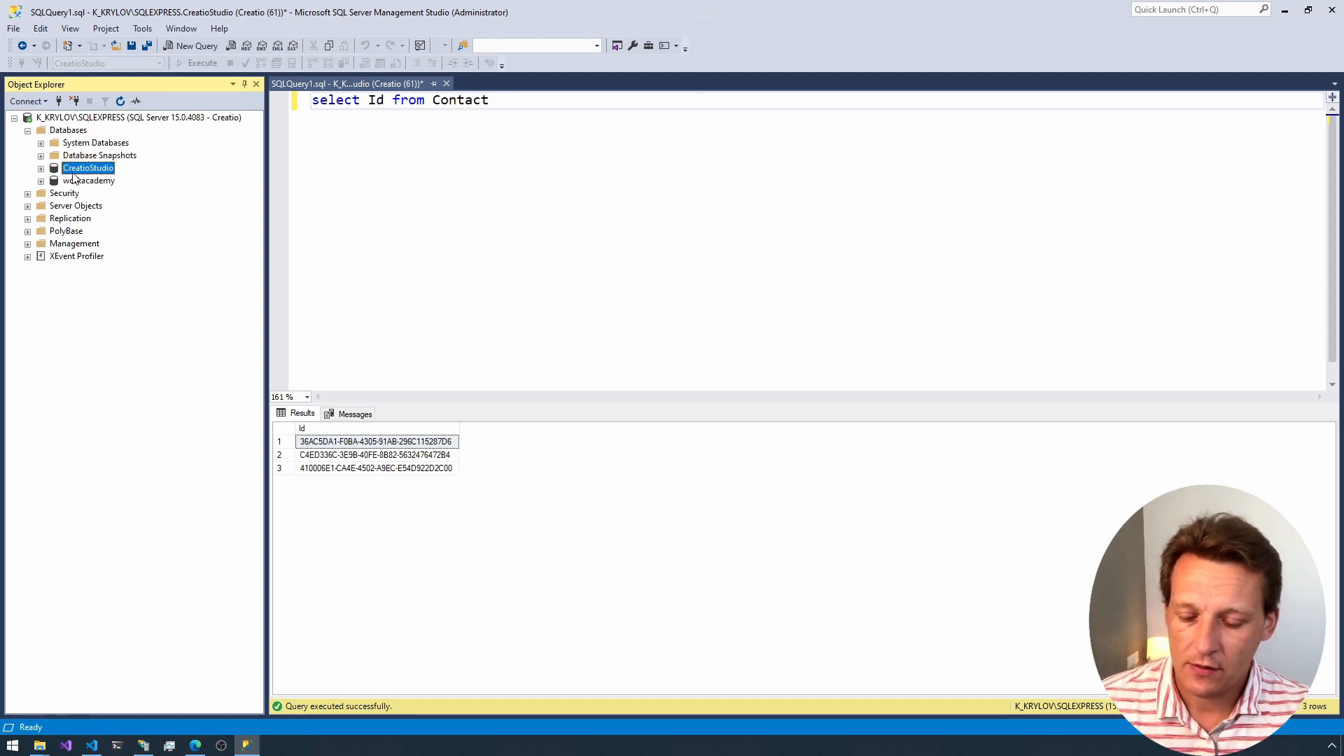
{"action": "key", "text": "F2"}
{"action": "key", "text": "ctrl+c"}
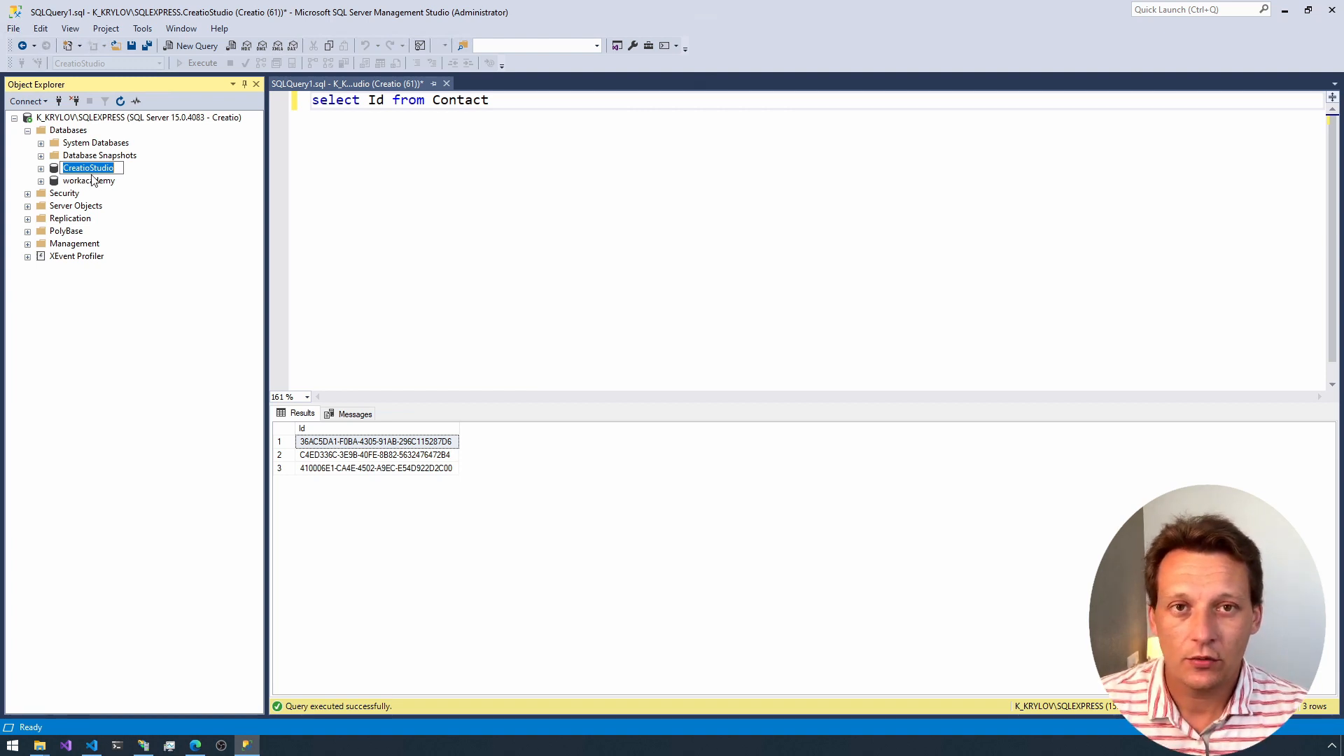
{"action": "key", "text": "alt+Tab"}
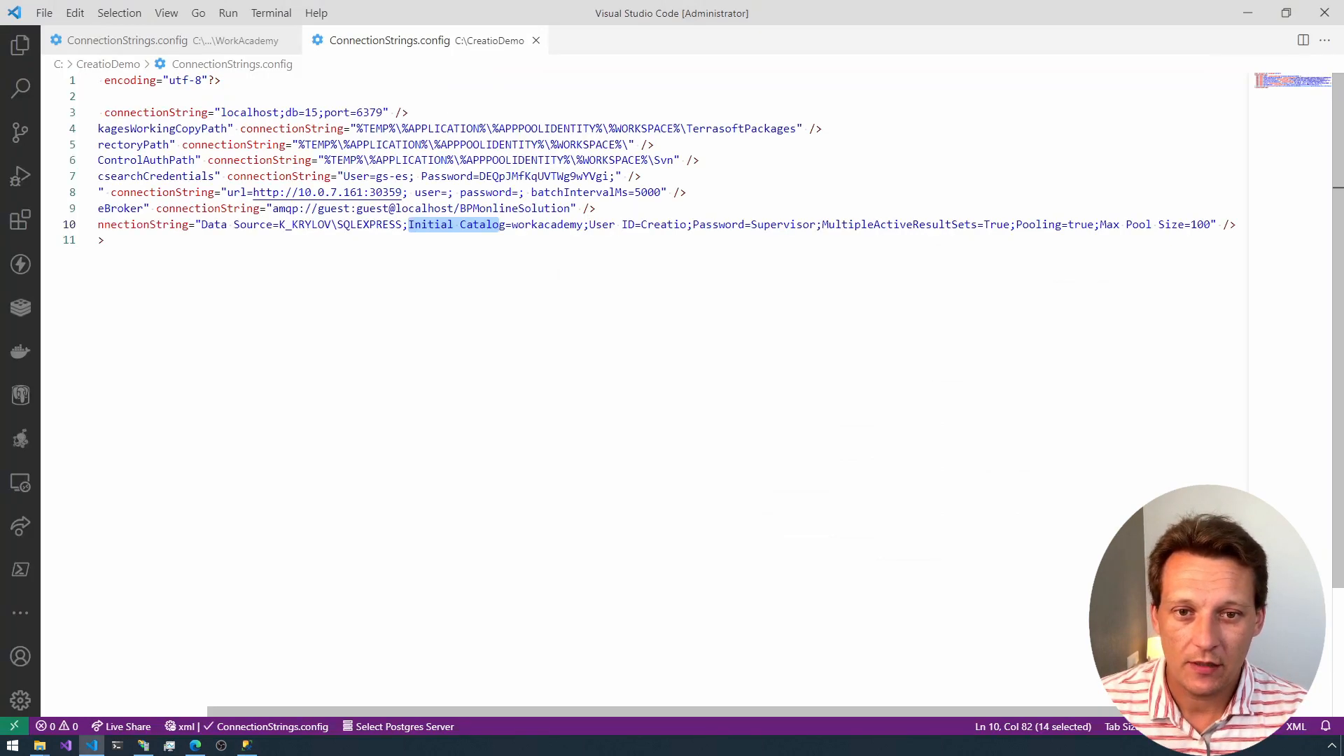
{"action": "double_click", "coordinate": [548, 225]}
{"action": "key", "text": "ctrl+v"}
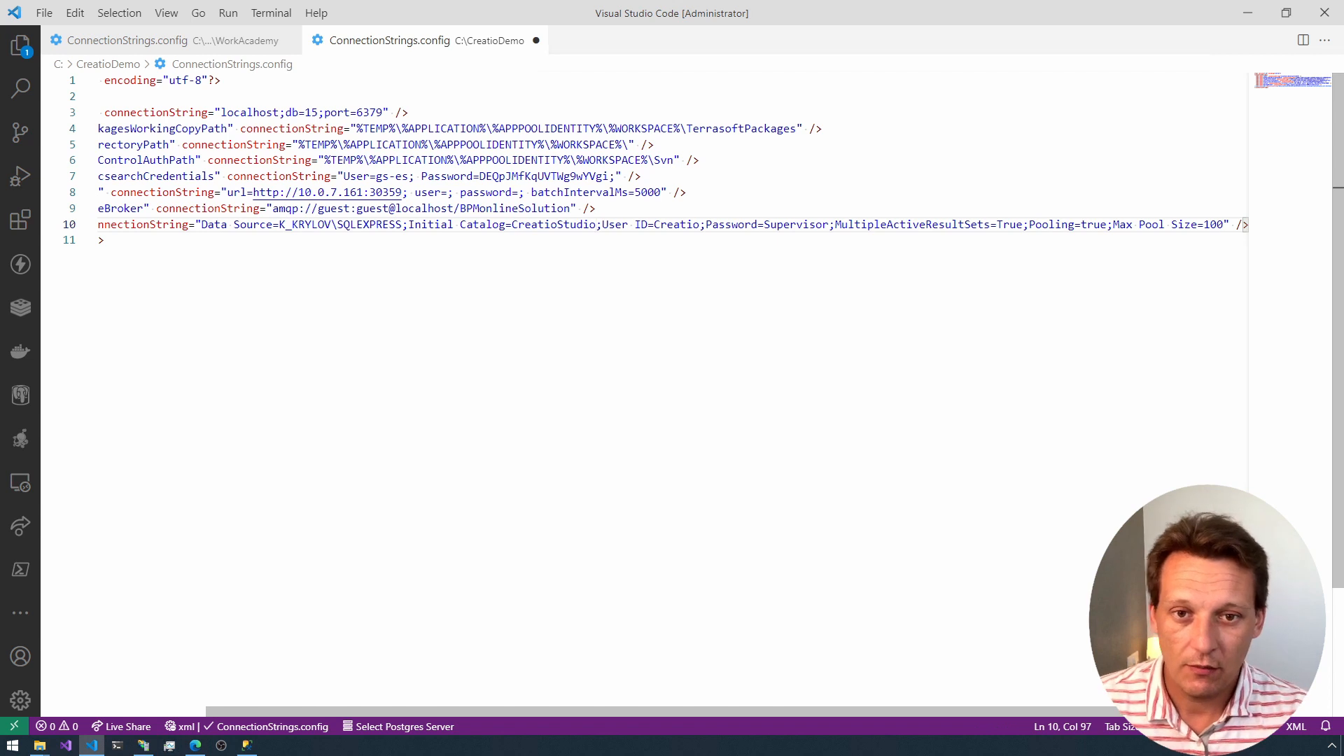
Step: Examine the User ID, Password and MultipleActiveResultSets parameters of CreatioDemo's db connection string
{"action": "double_click", "coordinate": [676, 225]}
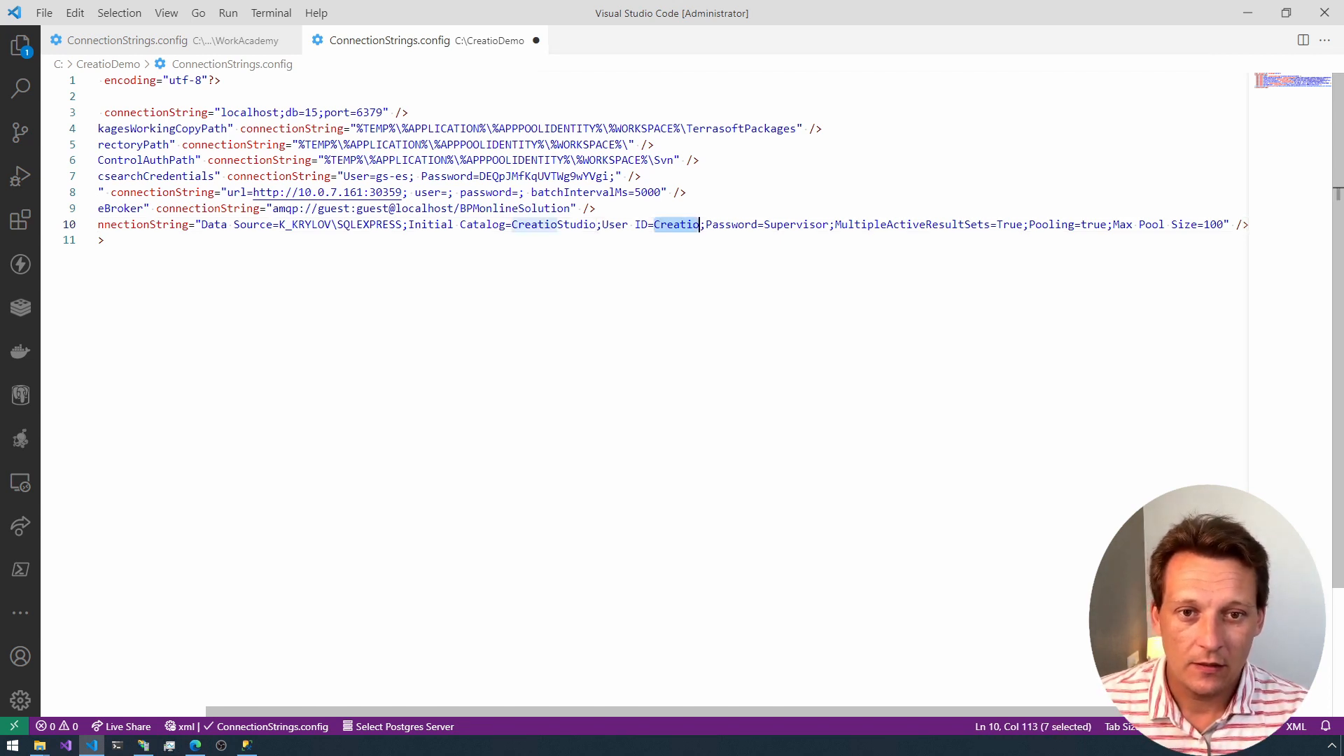
{"action": "left_click", "coordinate": [636, 225]}
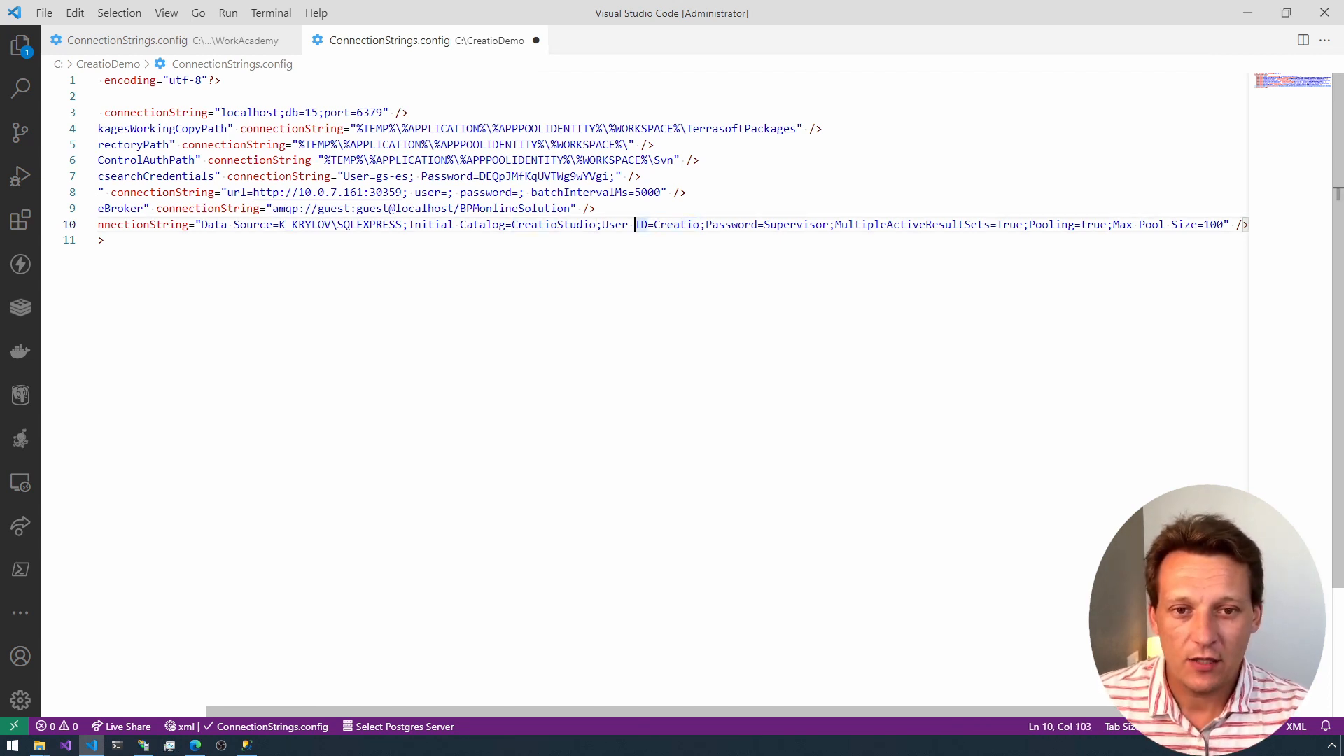
{"action": "left_click", "coordinate": [623, 225]}
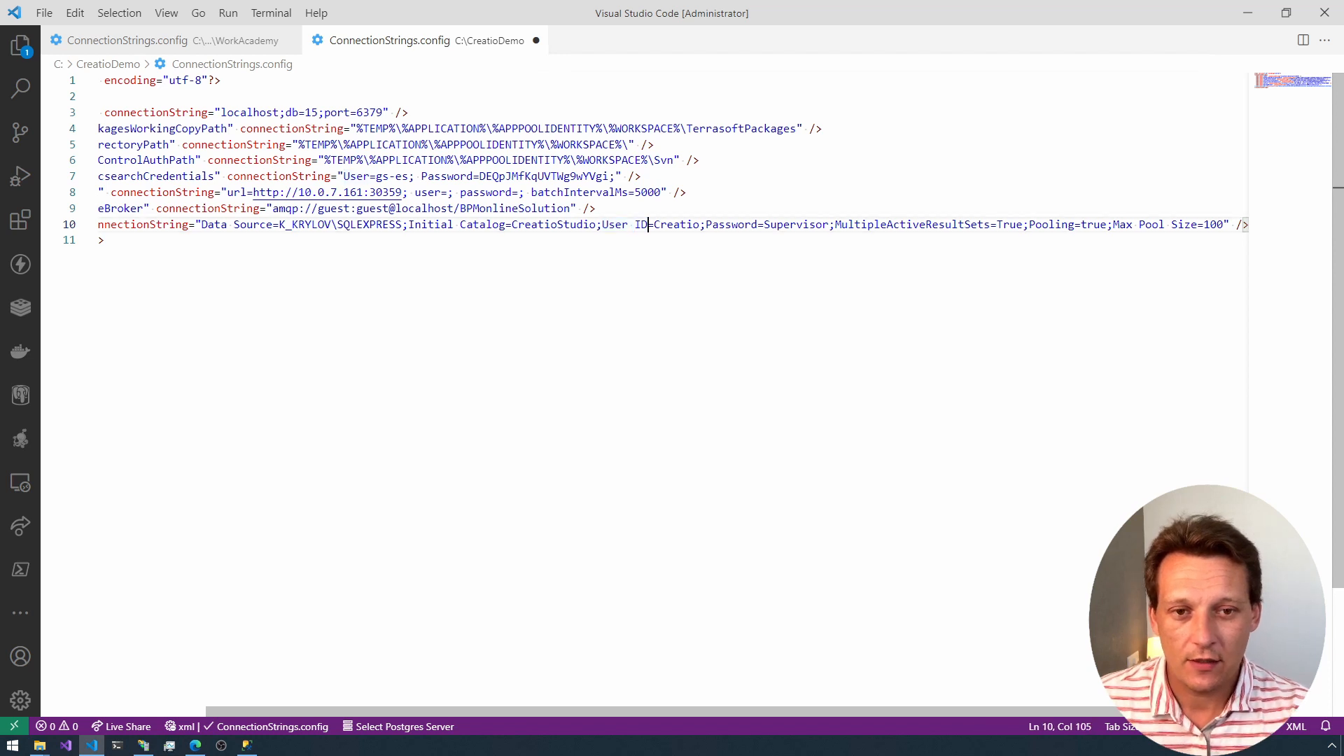
{"action": "double_click", "coordinate": [677, 225]}
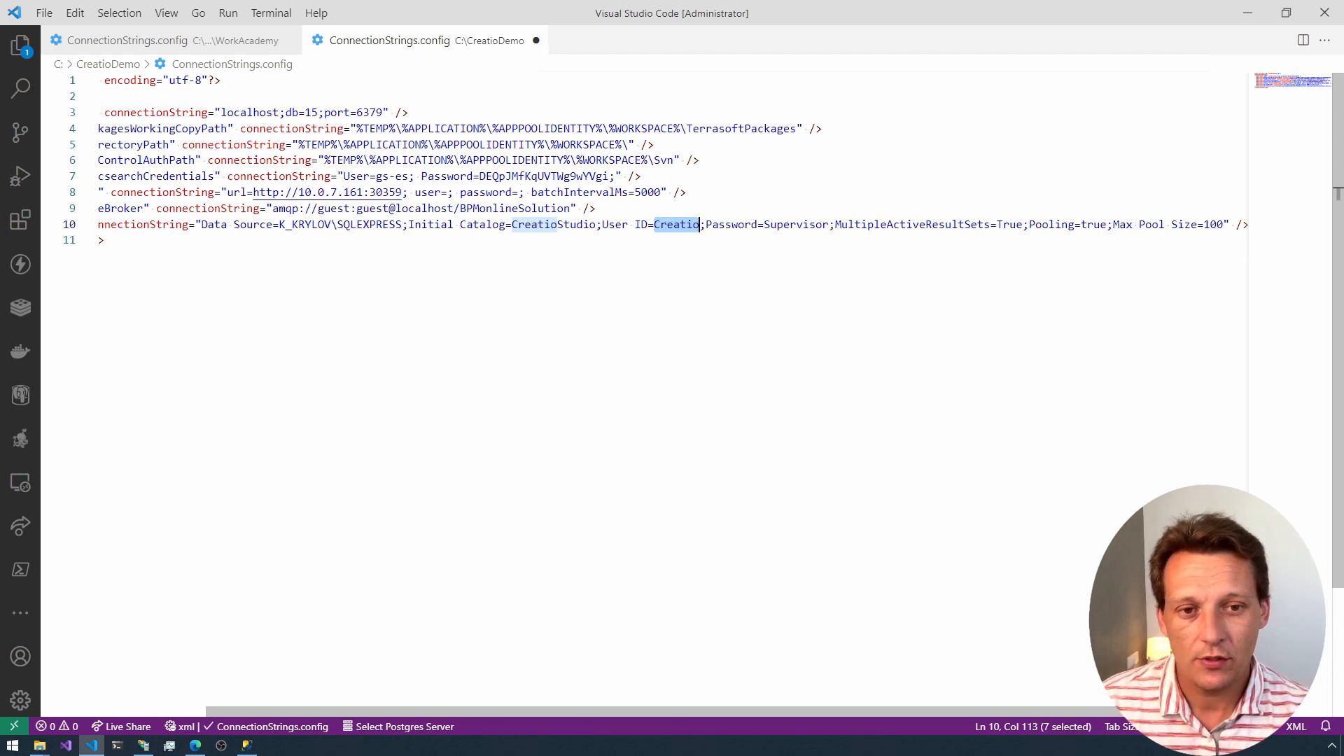
{"action": "key", "text": "Right"}
{"action": "key", "text": "Right"}
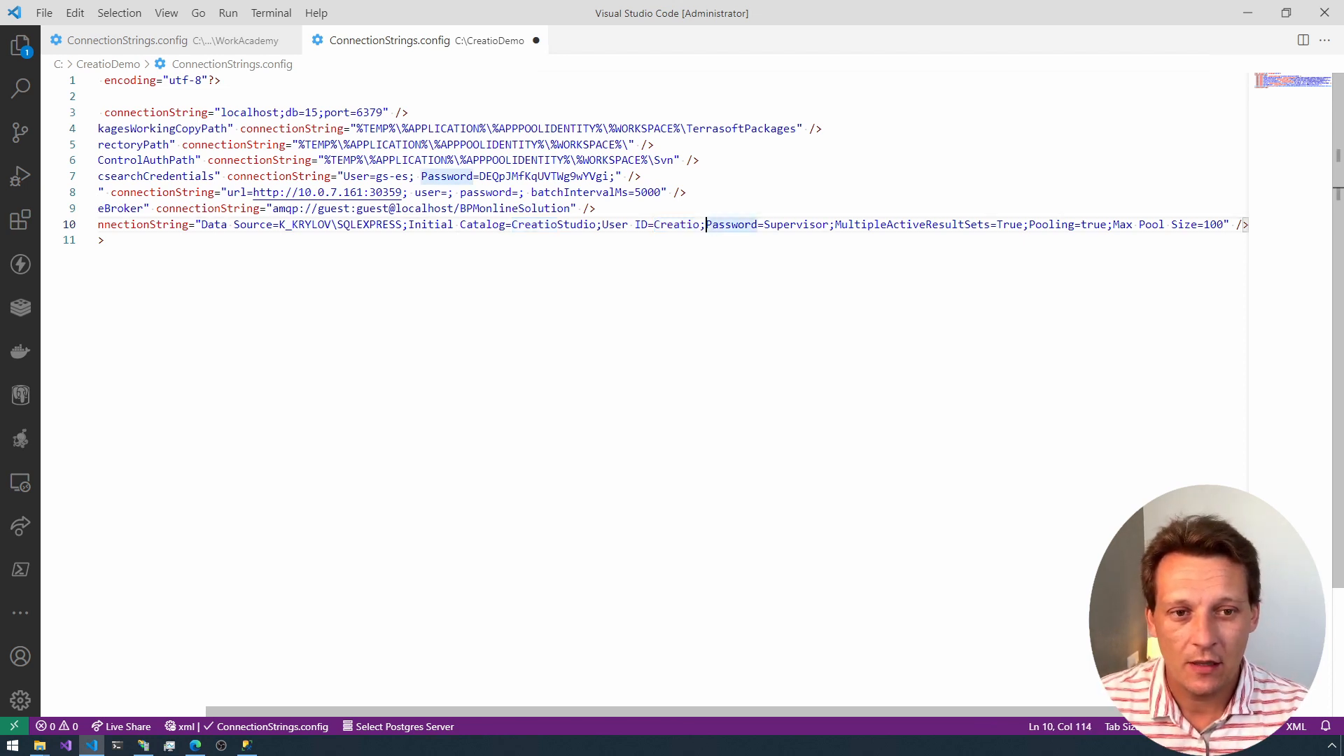
{"action": "key", "text": "ctrl+Right"}
{"action": "key", "text": "ctrl+Right"}
{"action": "key", "text": "ctrl+shift+Left"}
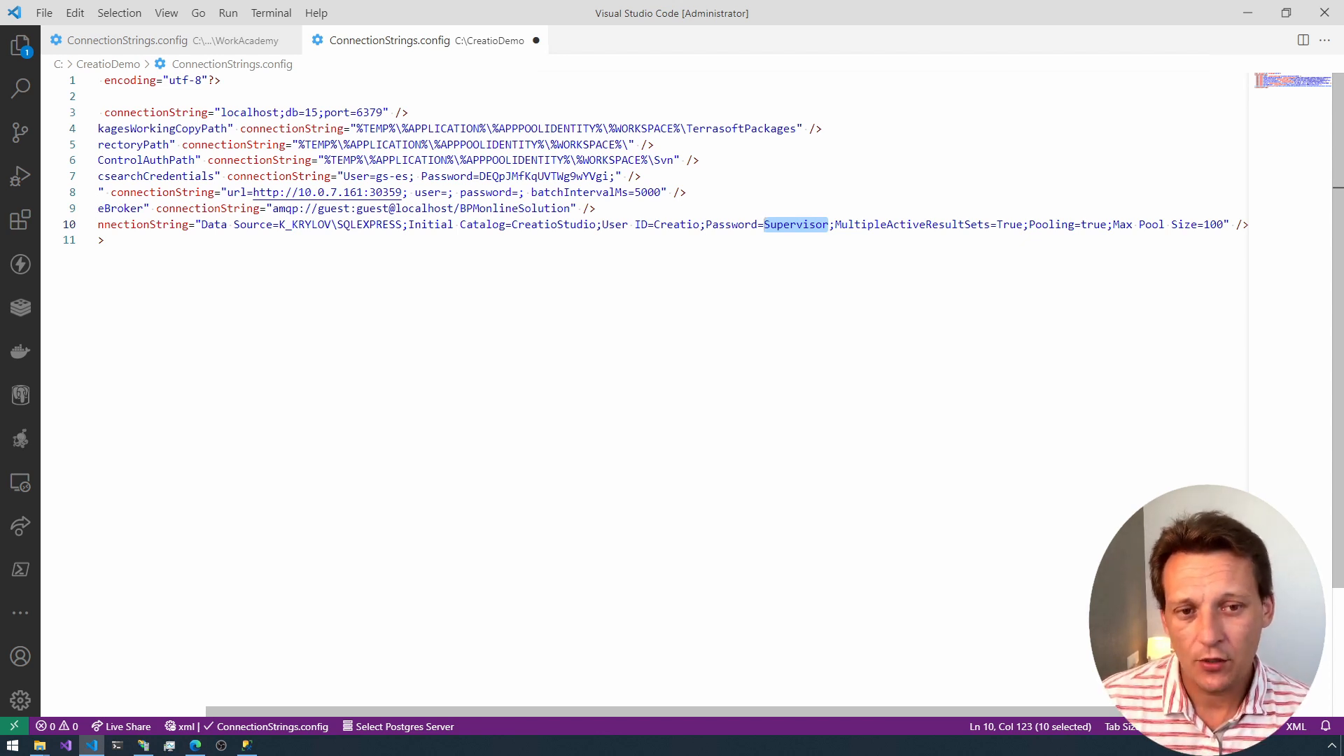
{"action": "key", "text": "Left"}
{"action": "key", "text": "Left"}
{"action": "key", "text": "Left"}
{"action": "key", "text": "Left"}
{"action": "key", "text": "Left"}
{"action": "key", "text": "Left"}
{"action": "key", "text": "Left"}
{"action": "key", "text": "Left"}
{"action": "key", "text": "Left"}
{"action": "key", "text": "Left"}
{"action": "key", "text": "Left"}
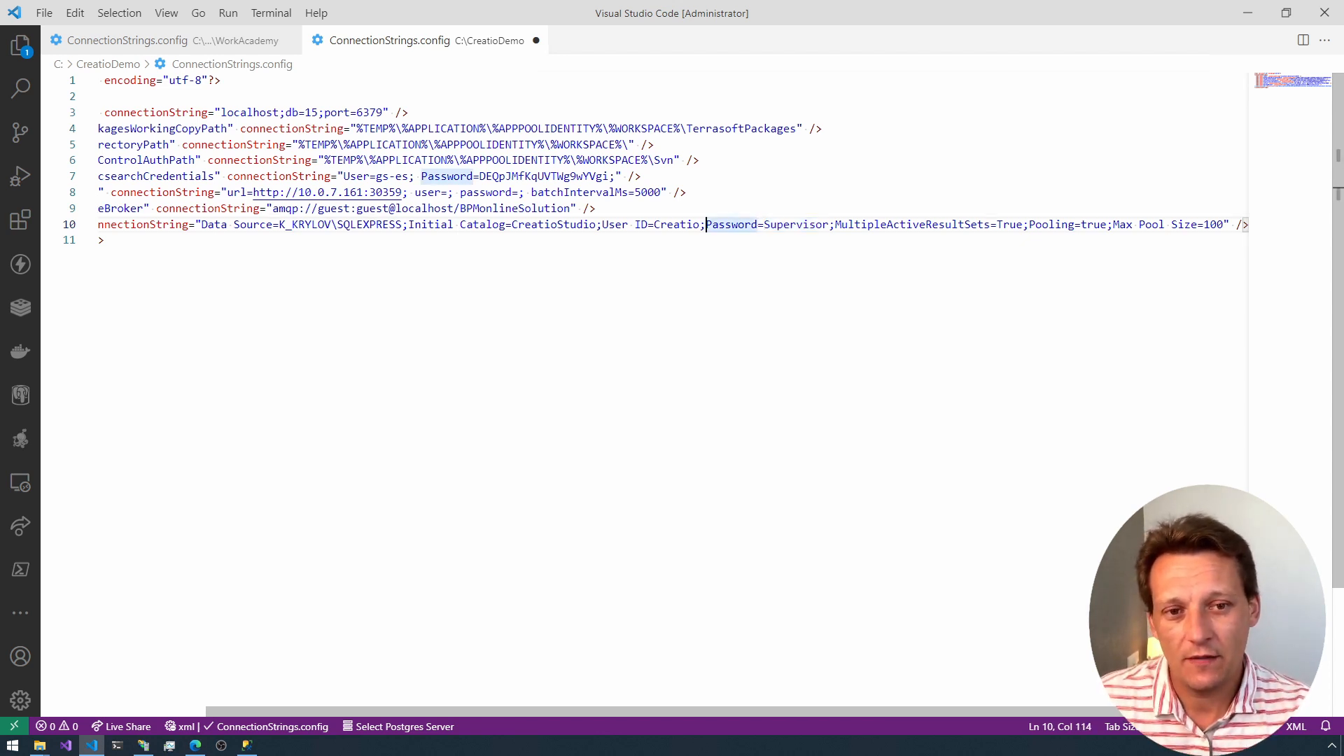
{"action": "key", "text": "ctrl+Right"}
{"action": "key", "text": "ctrl+Right"}
{"action": "key", "text": "ctrl+Right"}
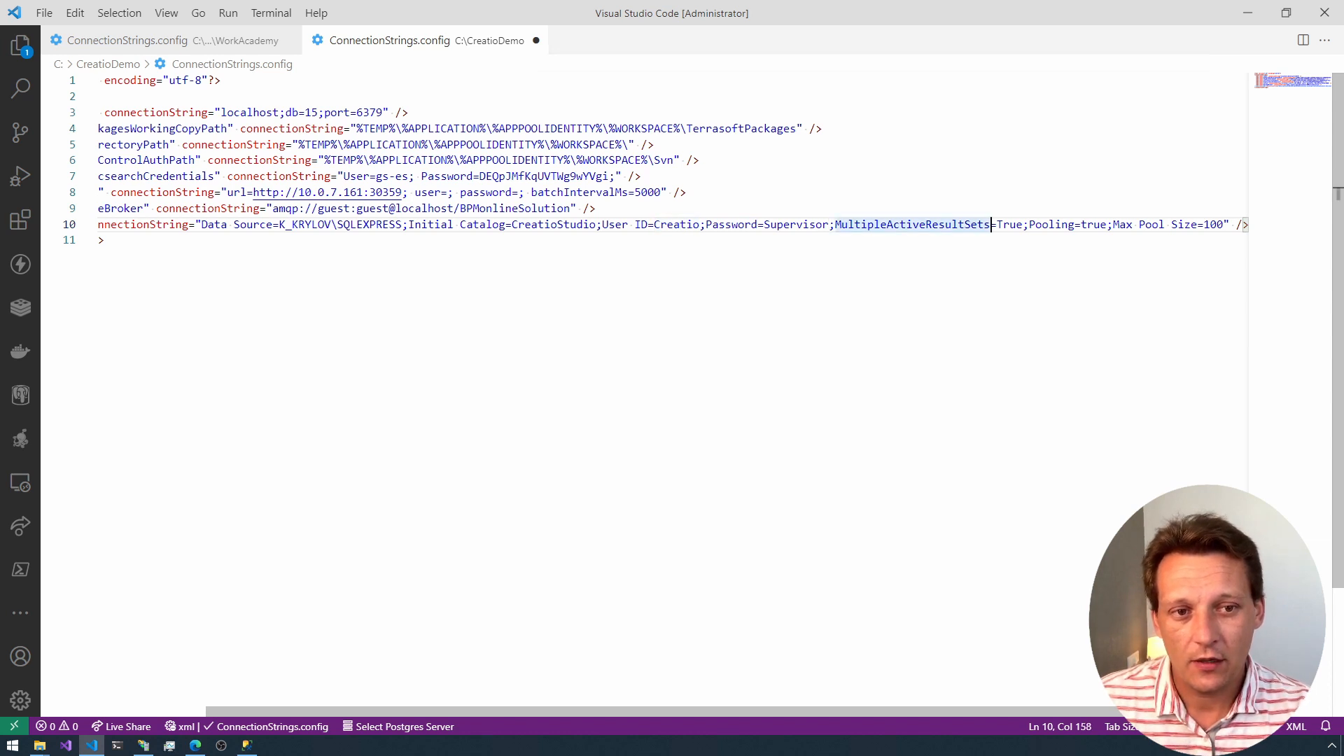
{"action": "key", "text": "ctrl+Left"}
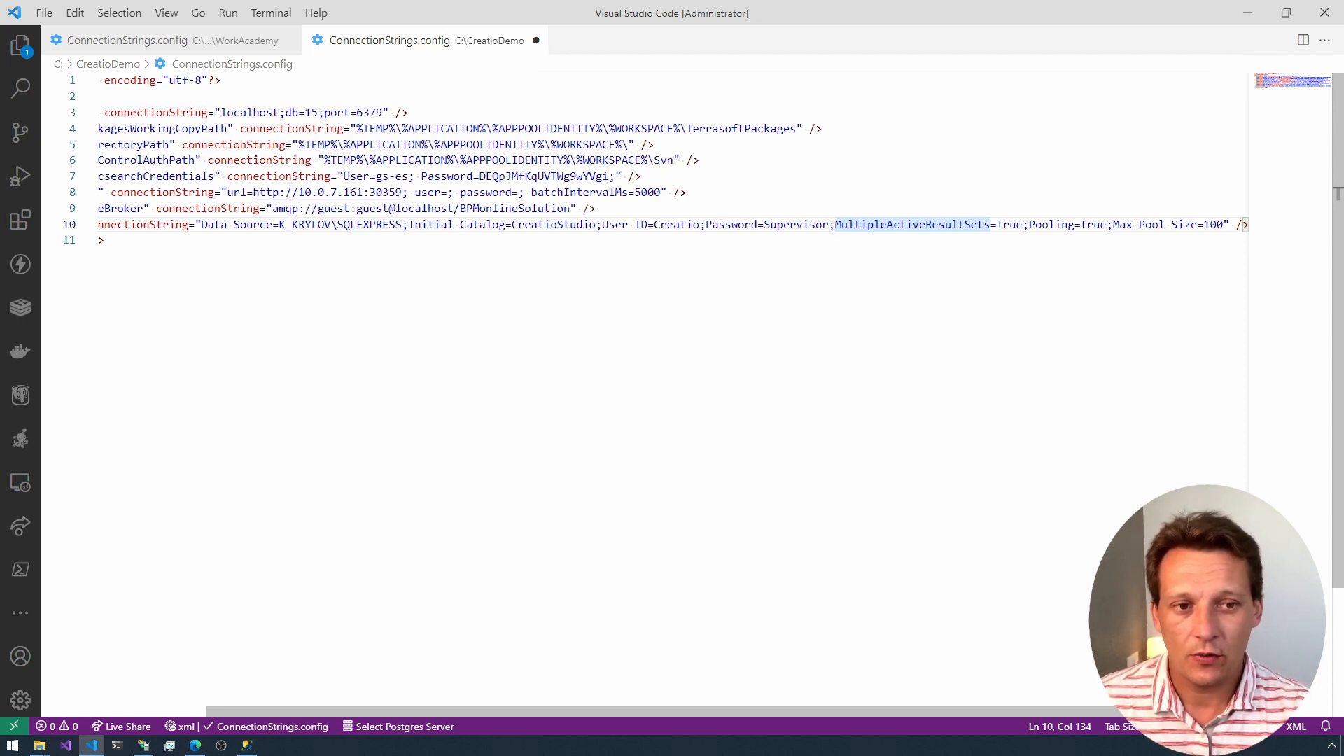
Step: Save CreatioDemo's ConnectionStrings.config and browse the CreatioStudio website on port 7010 from IIS Manager
{"action": "left_click", "coordinate": [123, 240]}
{"action": "key", "text": "ctrl+s"}
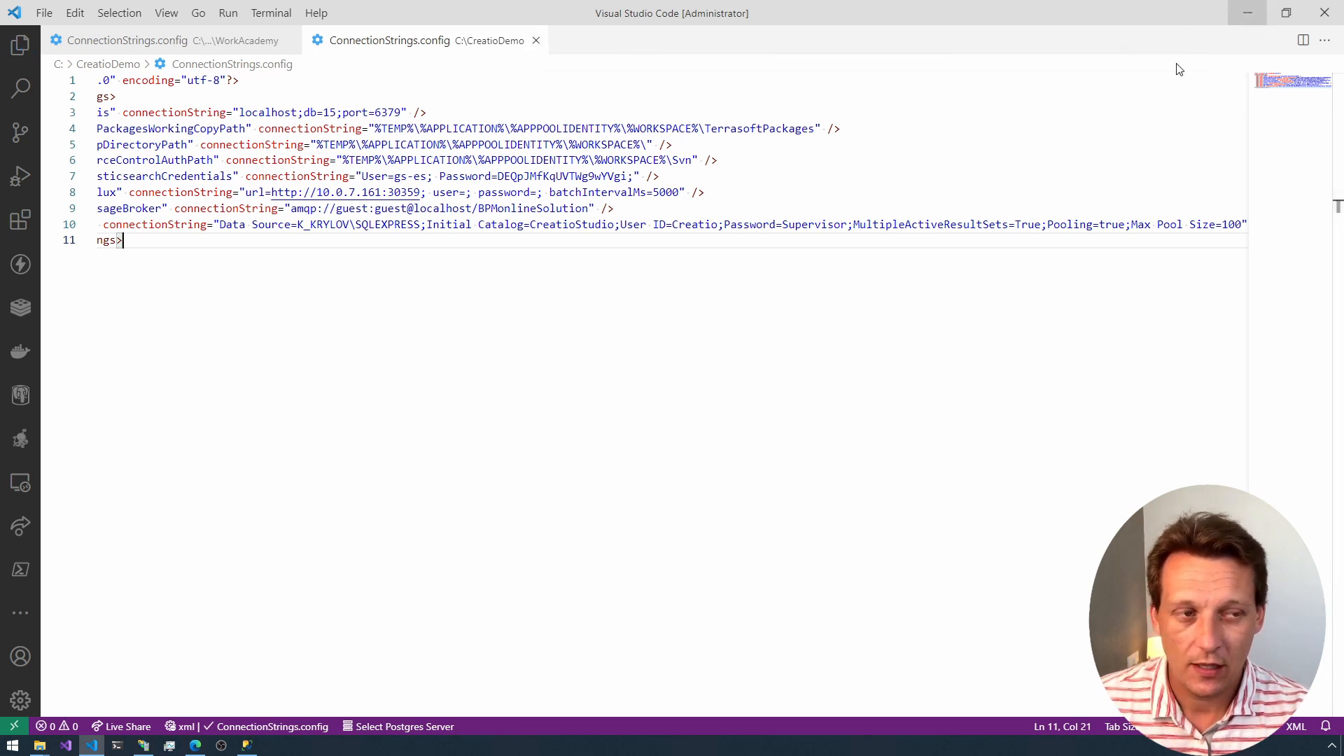
{"action": "key", "text": "alt+Tab"}
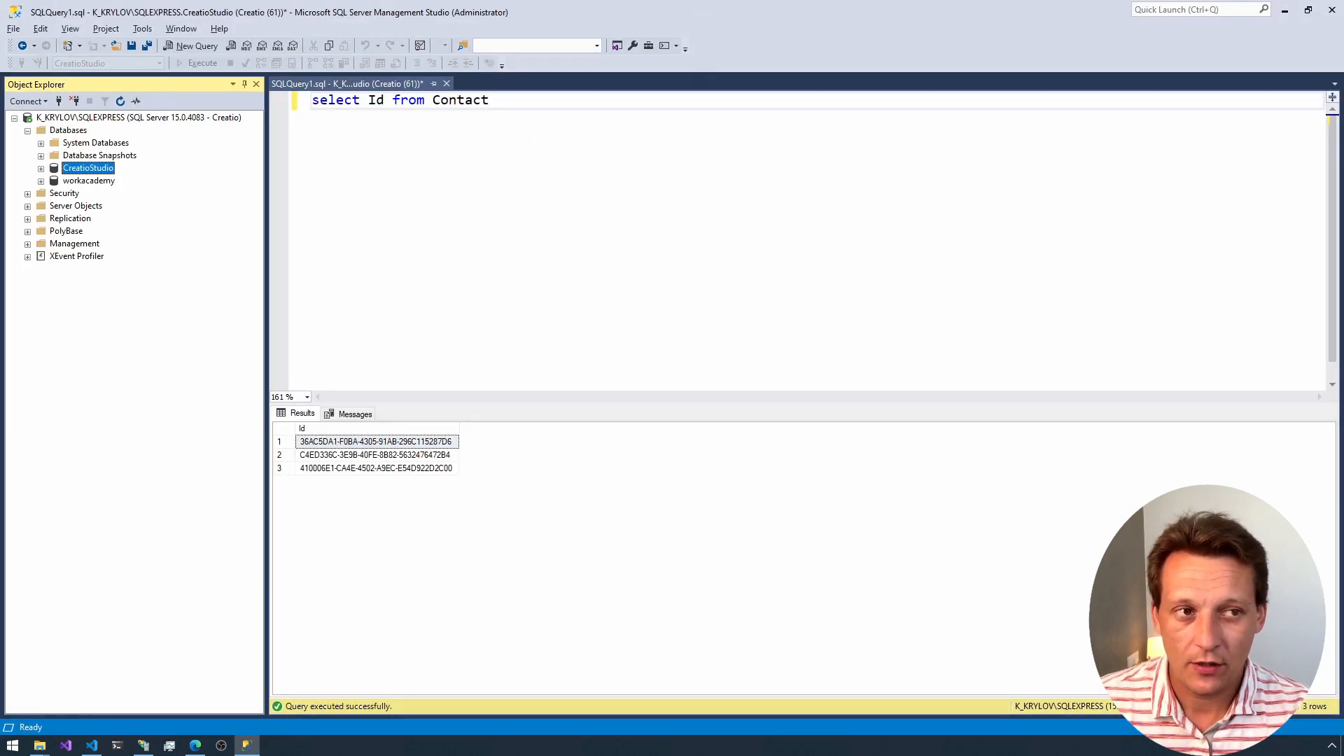
{"action": "left_click", "coordinate": [1284, 10]}
{"action": "left_click_drag", "start_coordinate": [861, 171], "coordinate": [753, 165]}
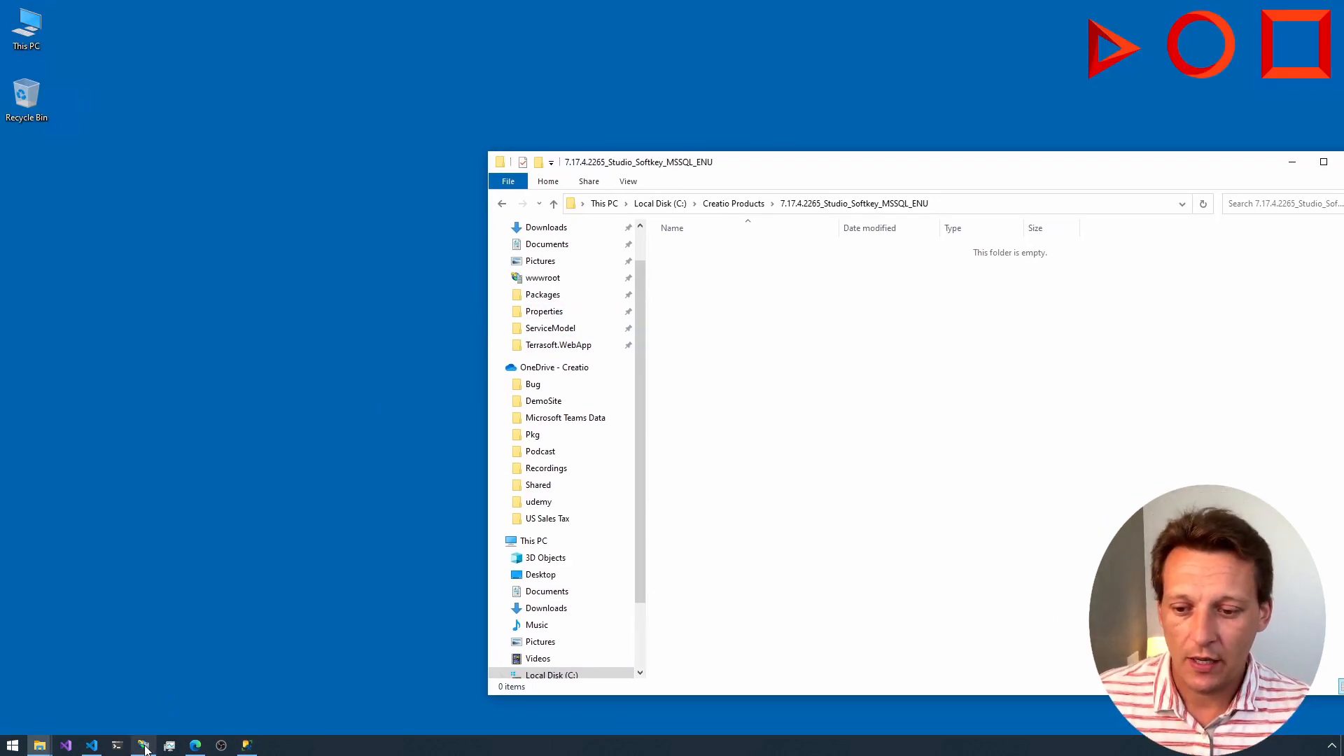
{"action": "left_click", "coordinate": [154, 732]}
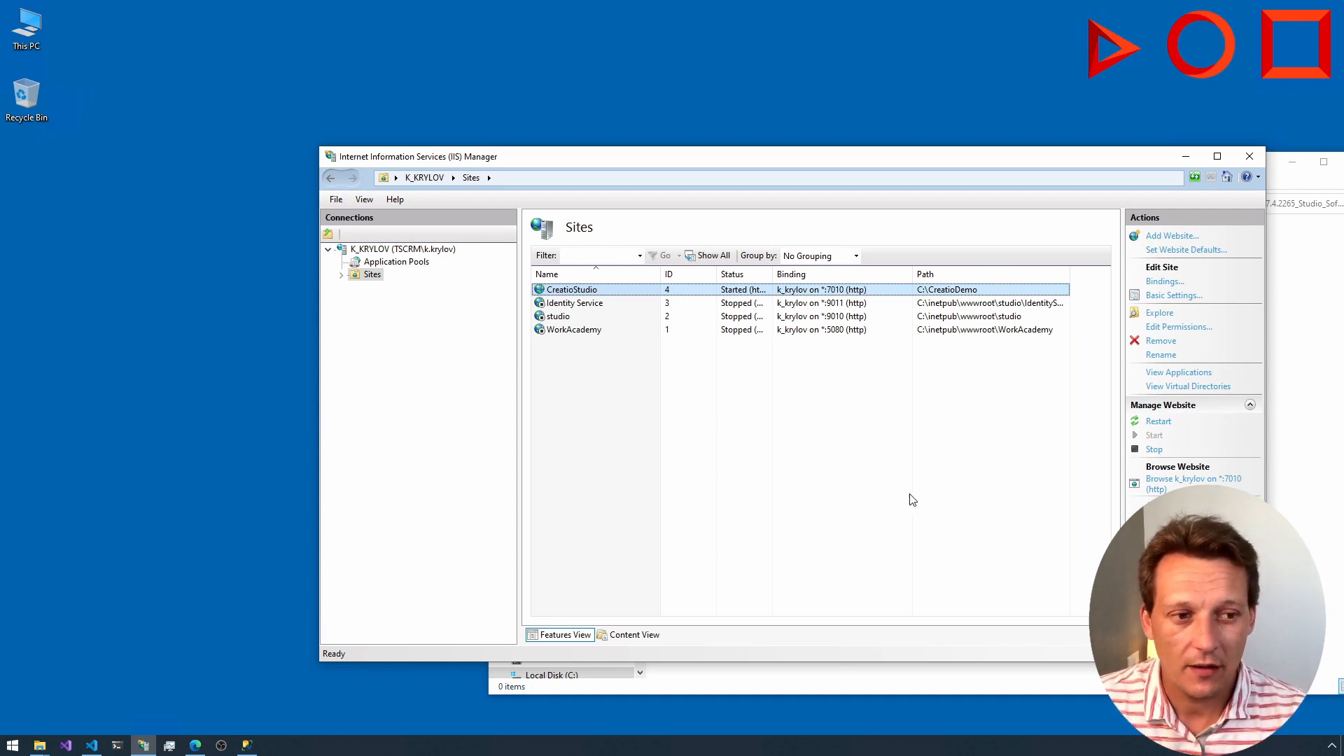
{"action": "left_click", "coordinate": [1159, 481]}
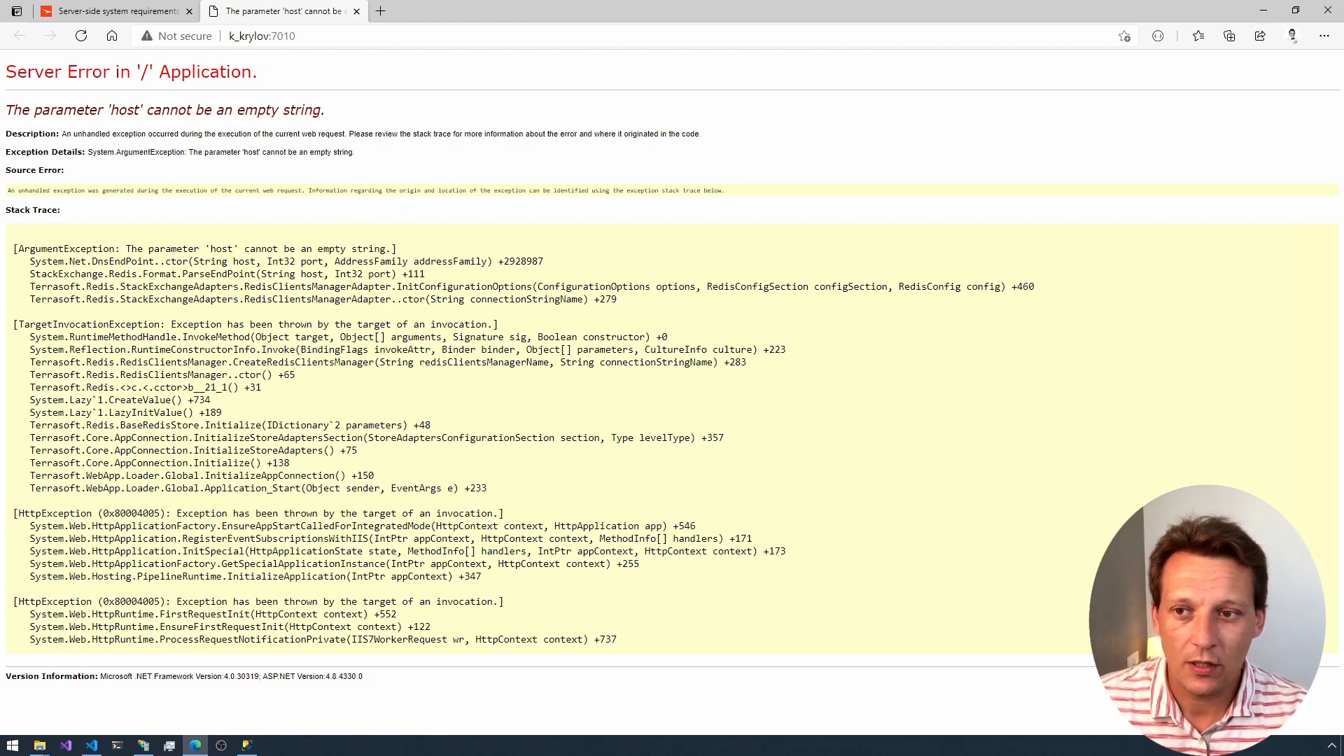
Step: Examine the exception details on the server error page, highlighting the wording about the host parameter
{"action": "left_click_drag", "start_coordinate": [97, 152], "coordinate": [260, 151]}
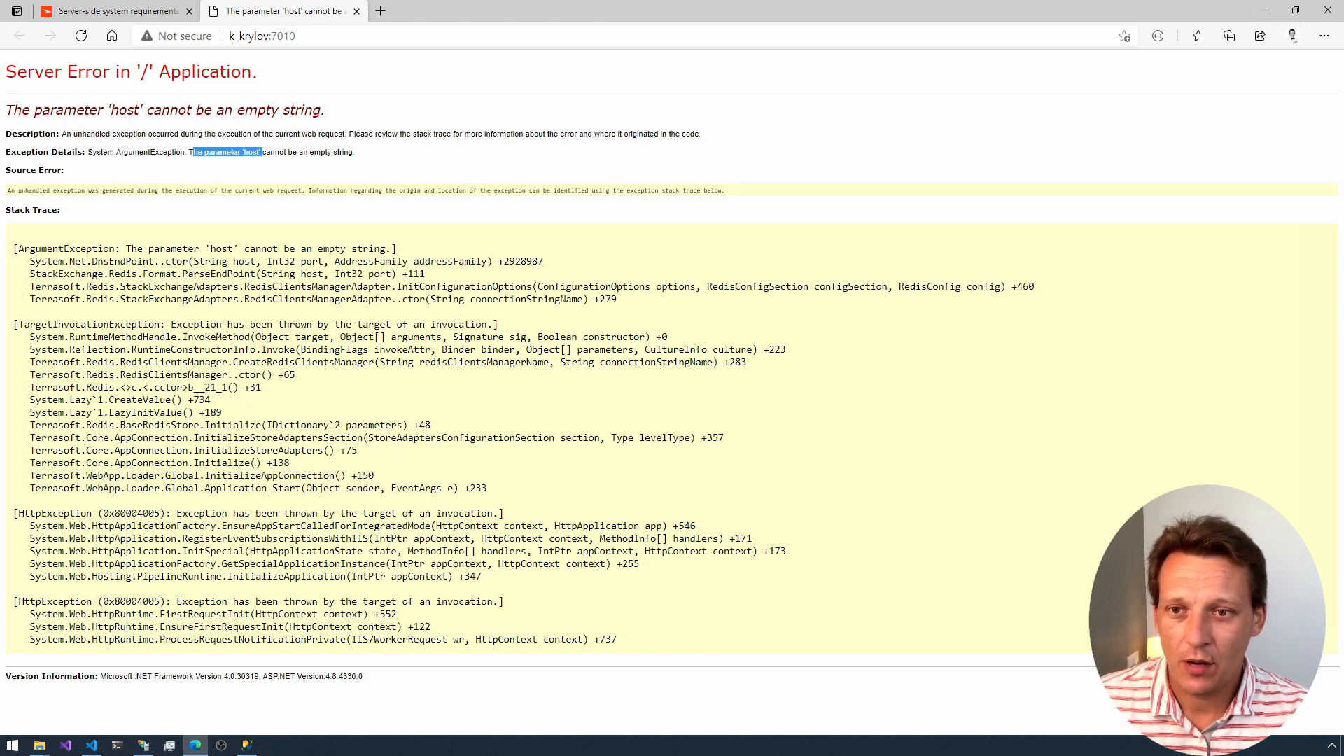
{"action": "double_click", "coordinate": [251, 152]}
{"action": "double_click", "coordinate": [343, 152]}
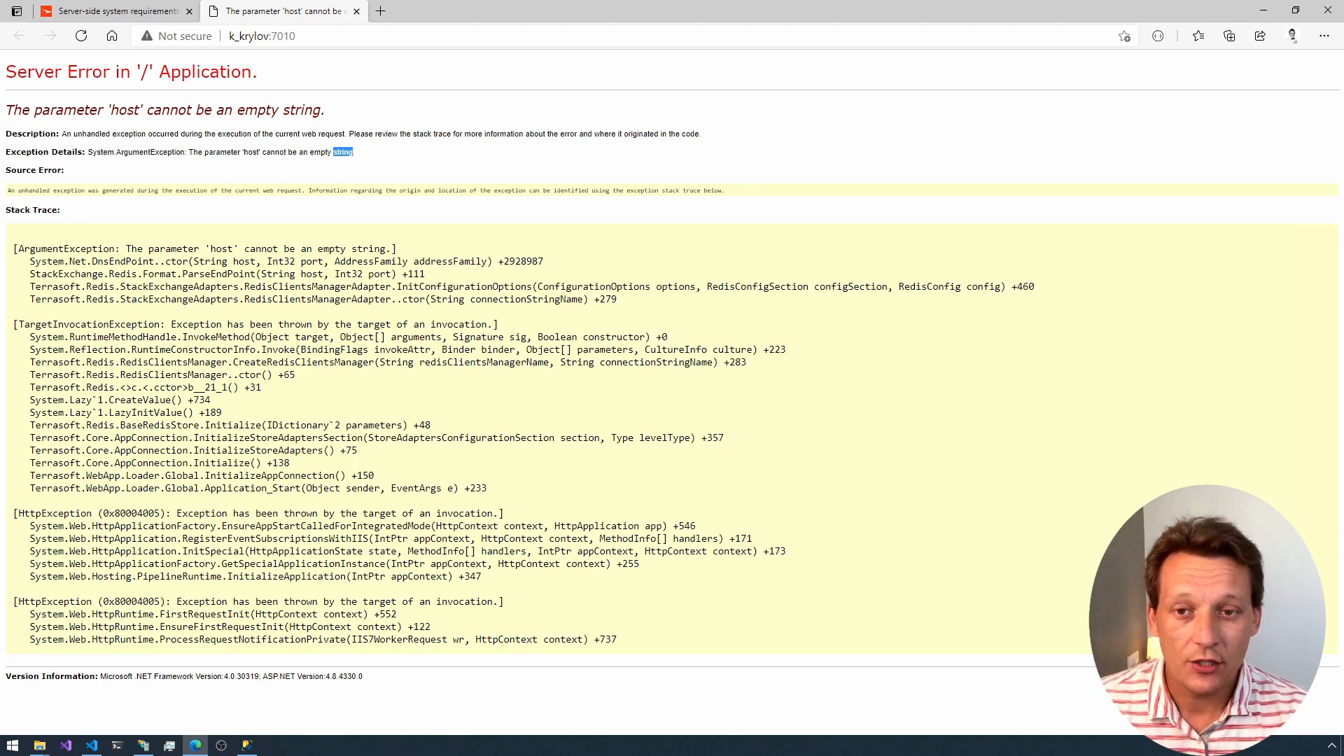
Step: In Visual Studio Code, add host= before localhost in CreatioDemo's Redis connection string, save the file and compare it with WorkAcademy's version
{"action": "left_click", "coordinate": [95, 746]}
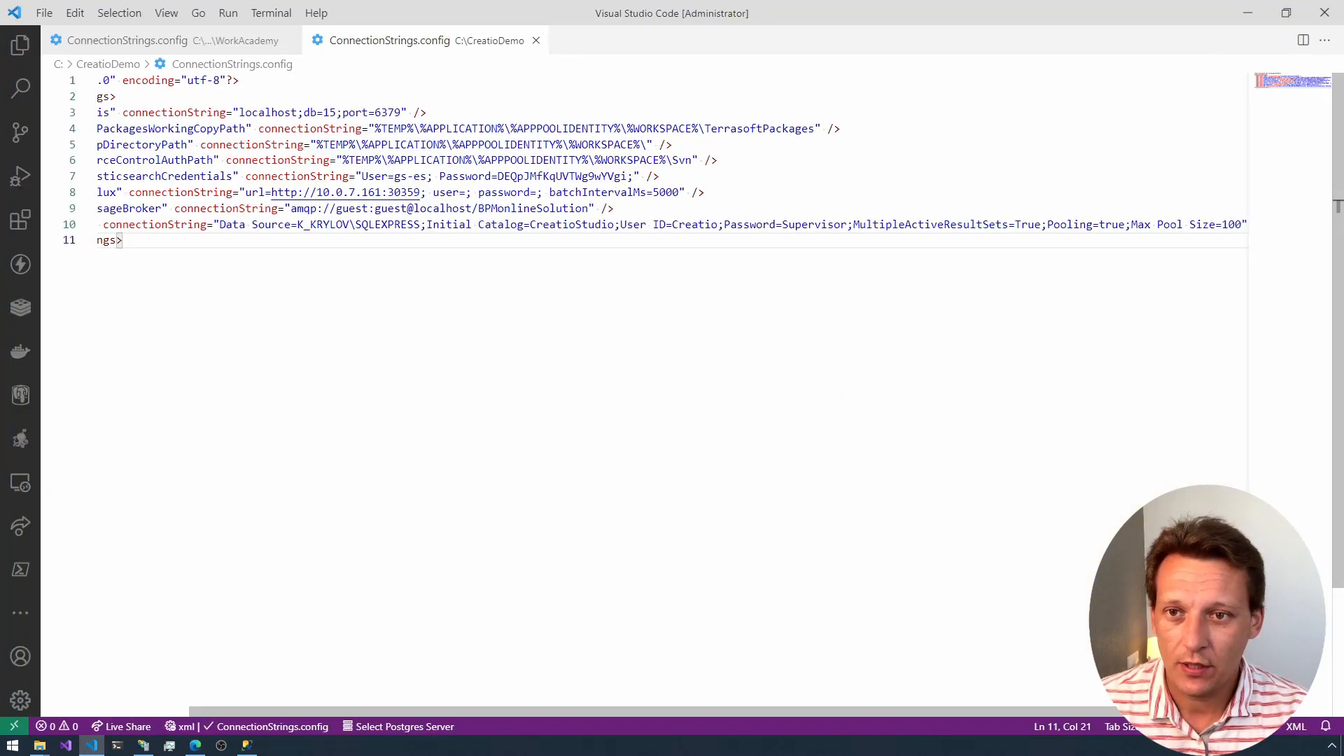
{"action": "left_click", "coordinate": [273, 112]}
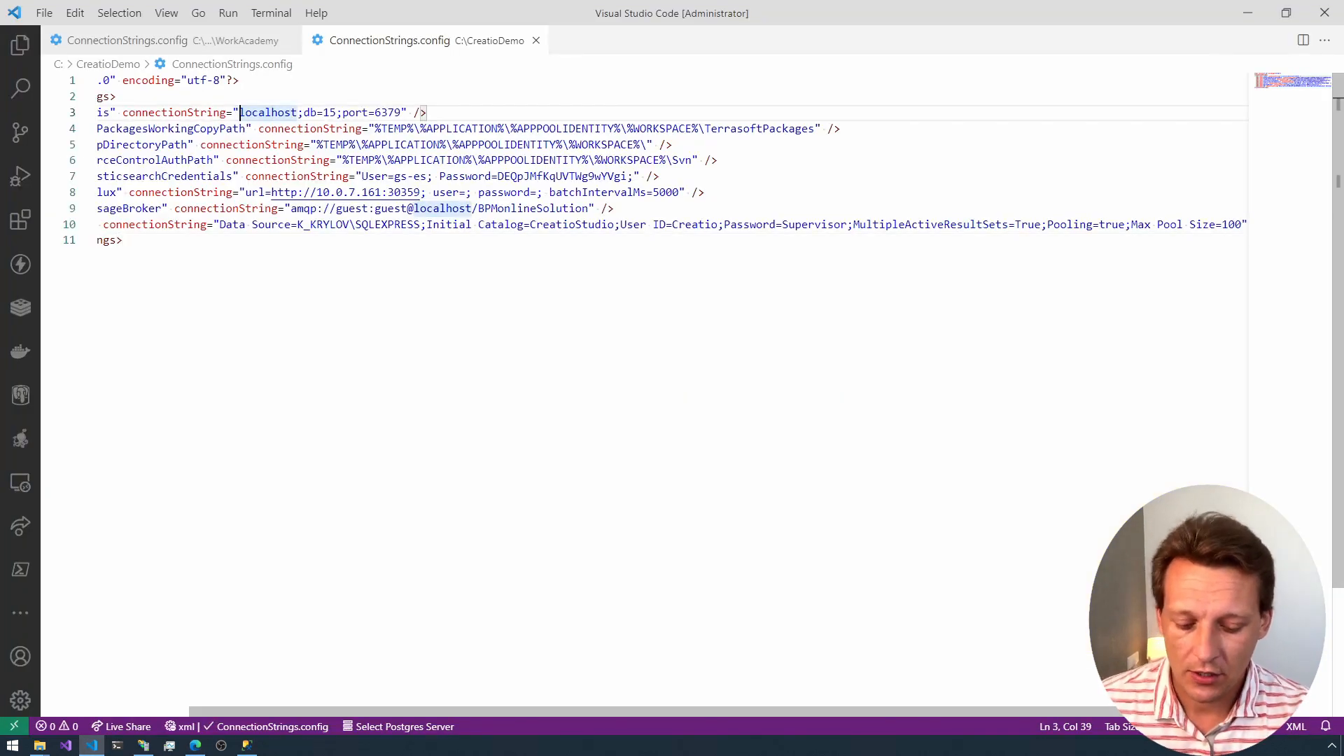
{"action": "type", "text": "host"}
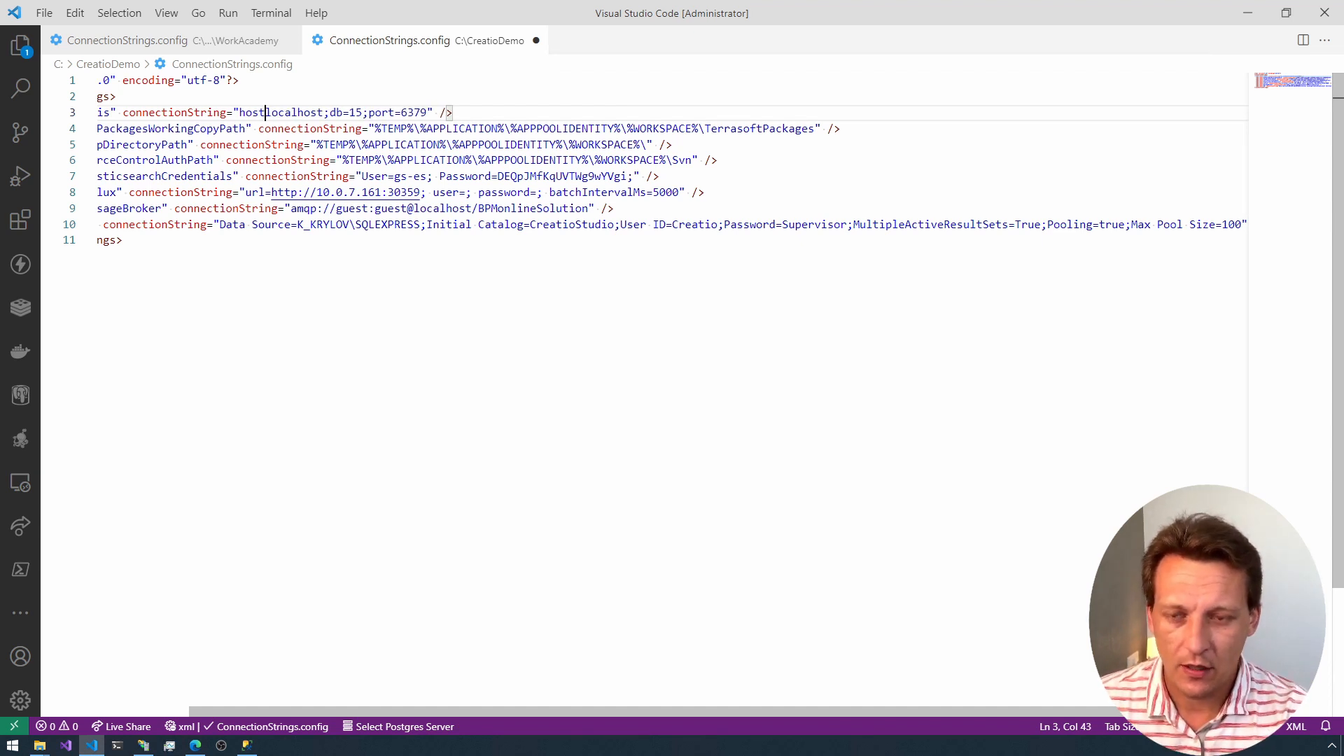
{"action": "type", "text": "="}
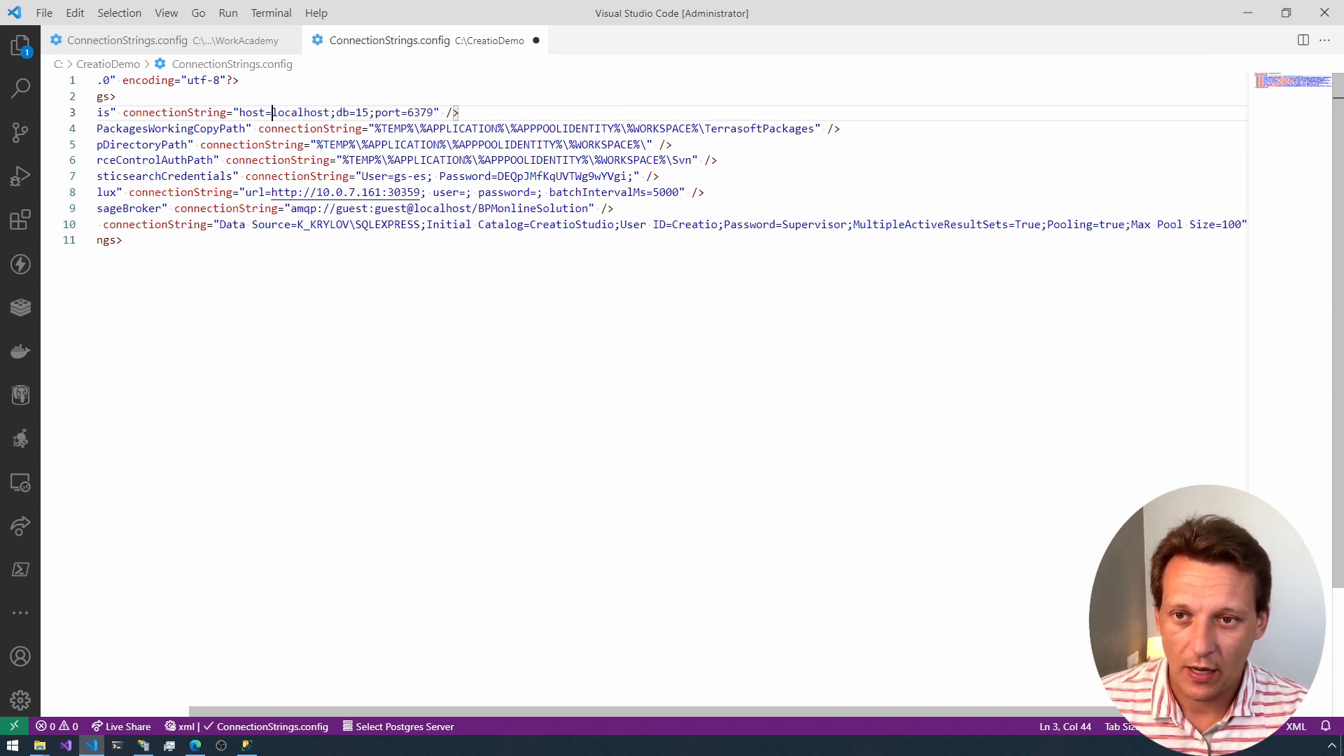
{"action": "key", "text": "ctrl+s"}
{"action": "left_click", "coordinate": [235, 42]}
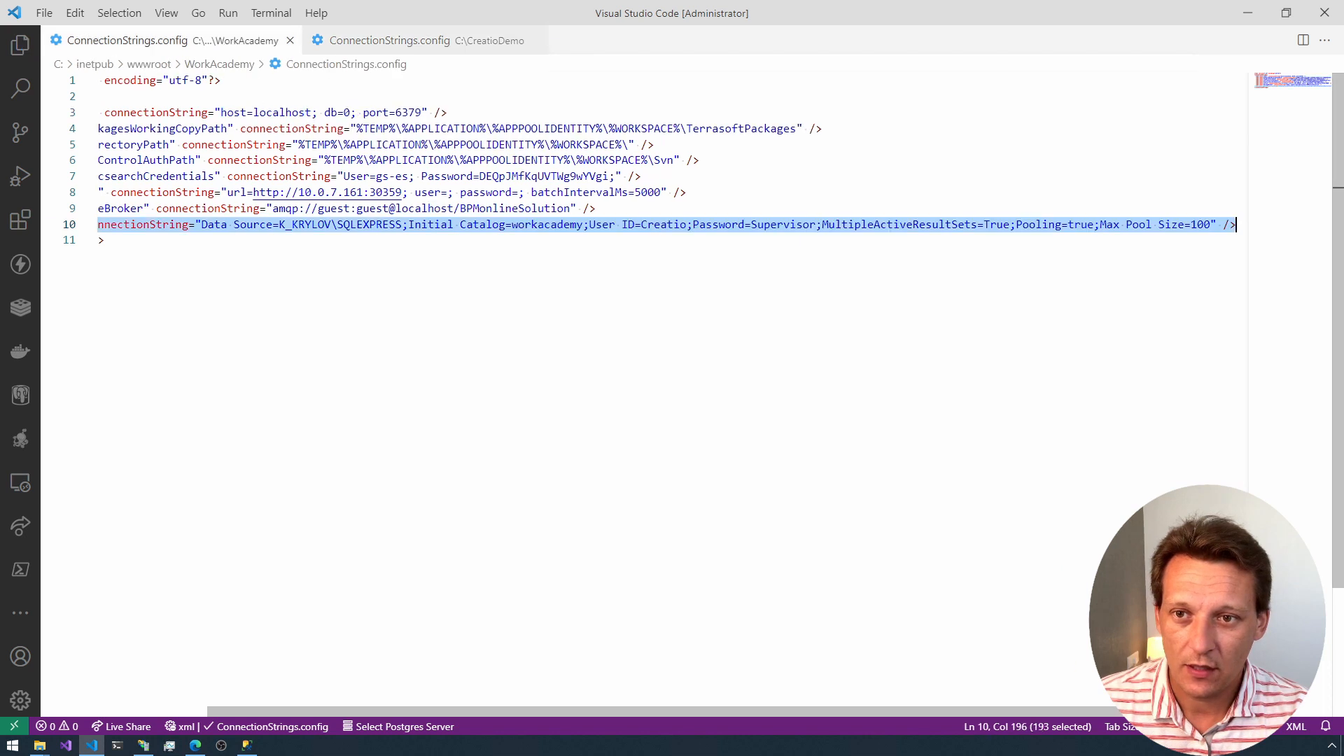
{"action": "left_click_drag", "start_coordinate": [221, 113], "coordinate": [260, 113]}
{"action": "left_click", "coordinate": [355, 46]}
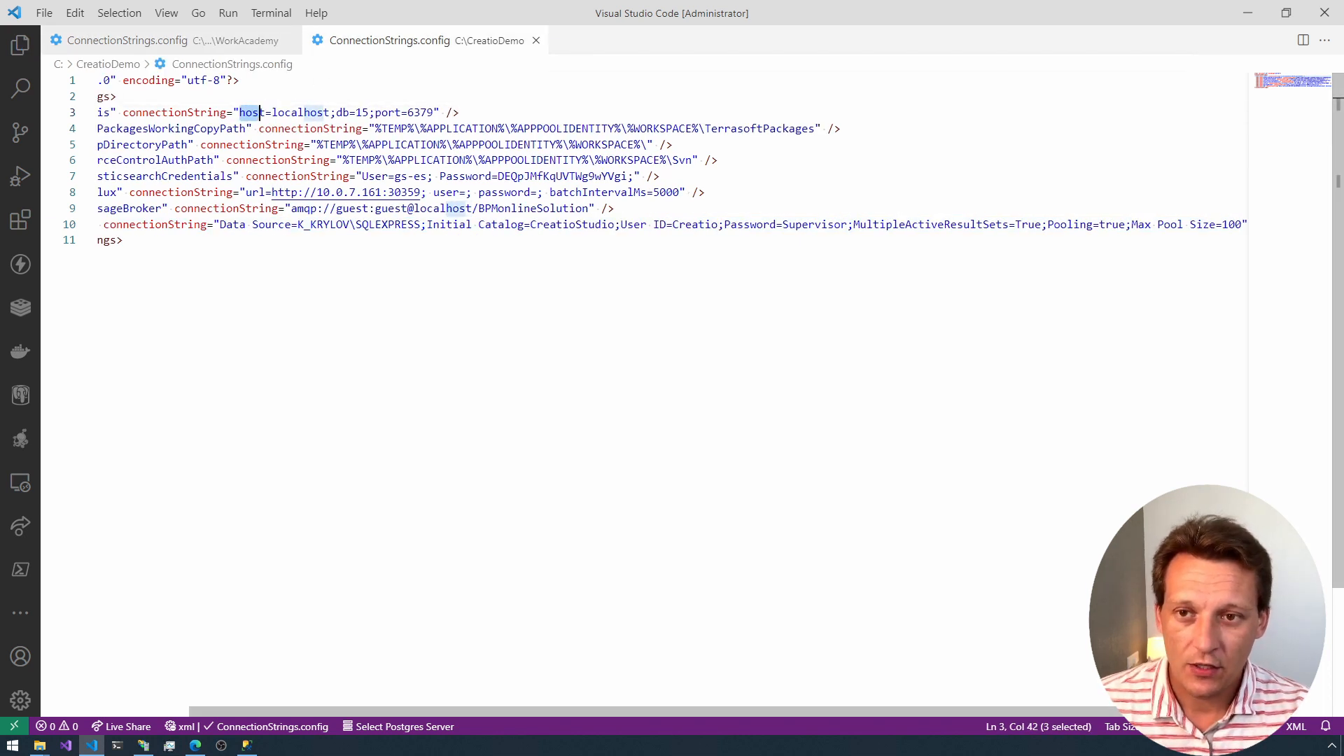
Step: Return to the browser, highlight RedisConfigSection in the stack trace, reload the CreatioStudio site and highlight the login path in its address
{"action": "key", "text": "alt+Tab"}
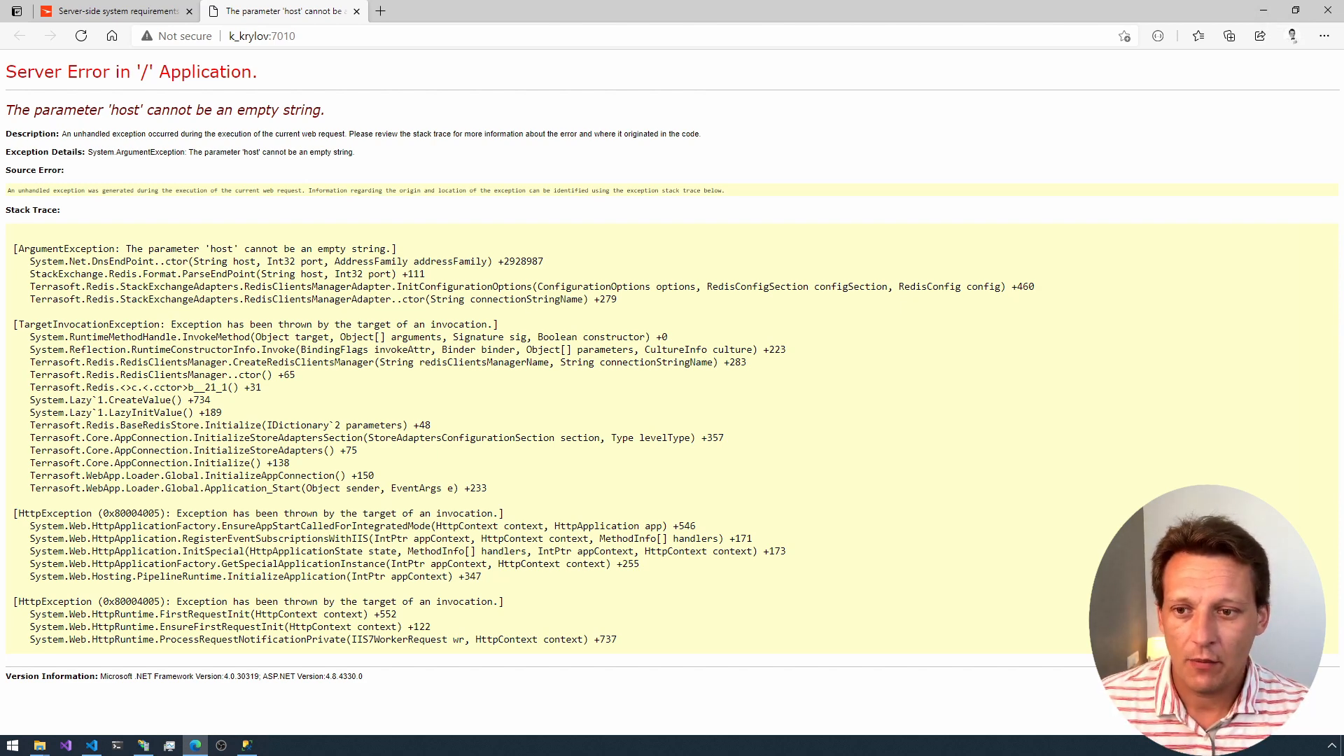
{"action": "double_click", "coordinate": [721, 287]}
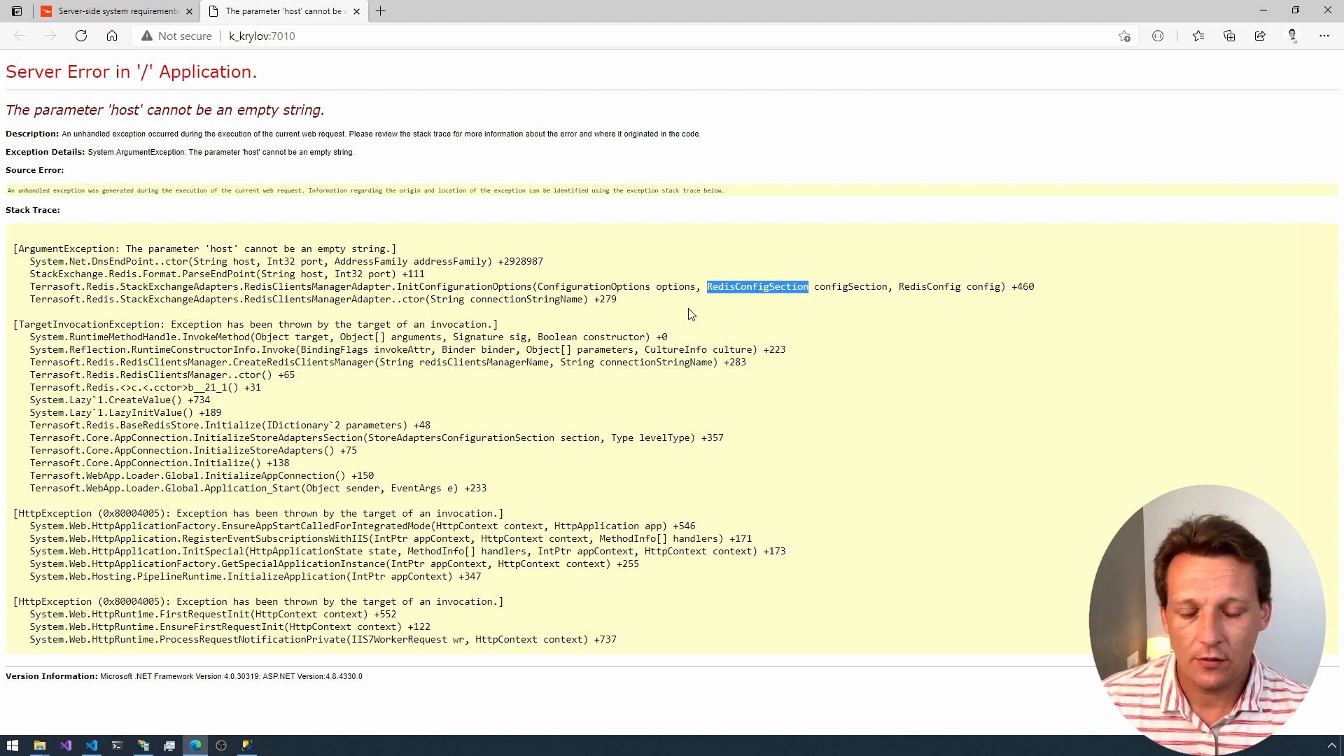
{"action": "left_click", "coordinate": [403, 258]}
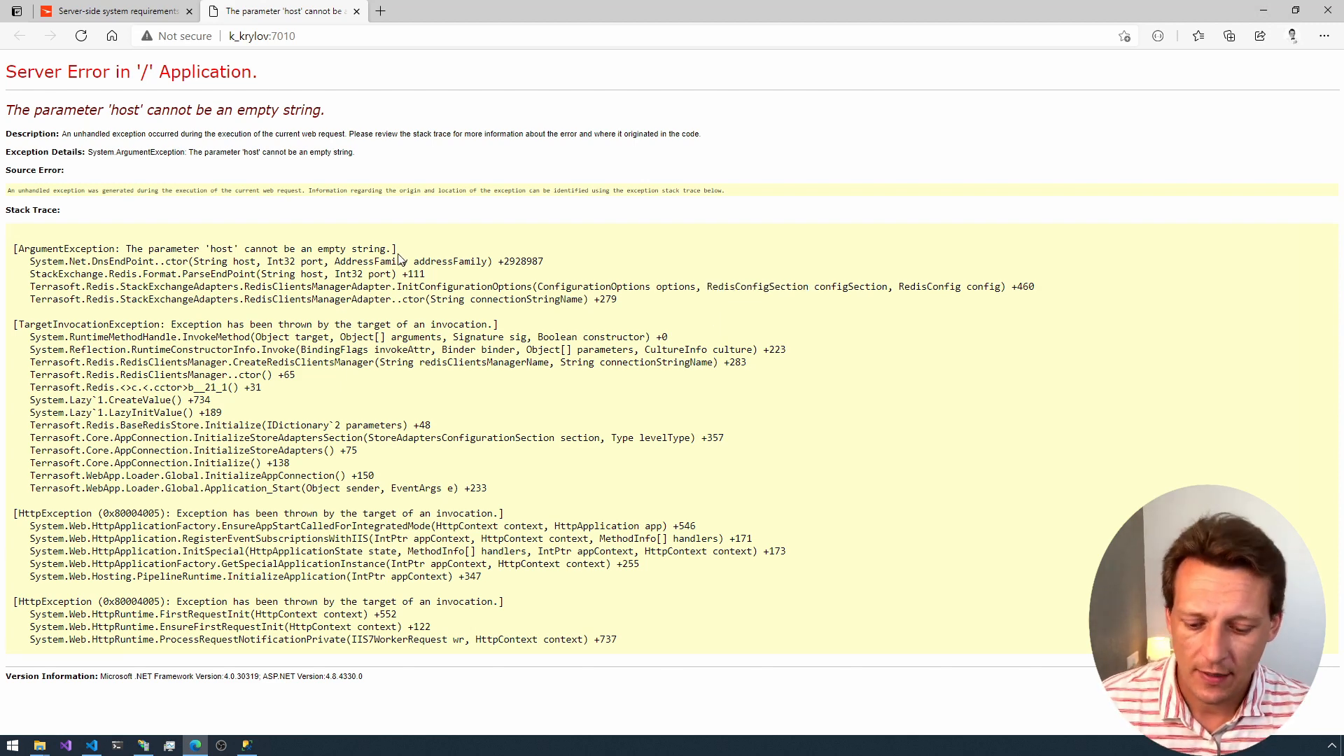
{"action": "key", "text": "F5"}
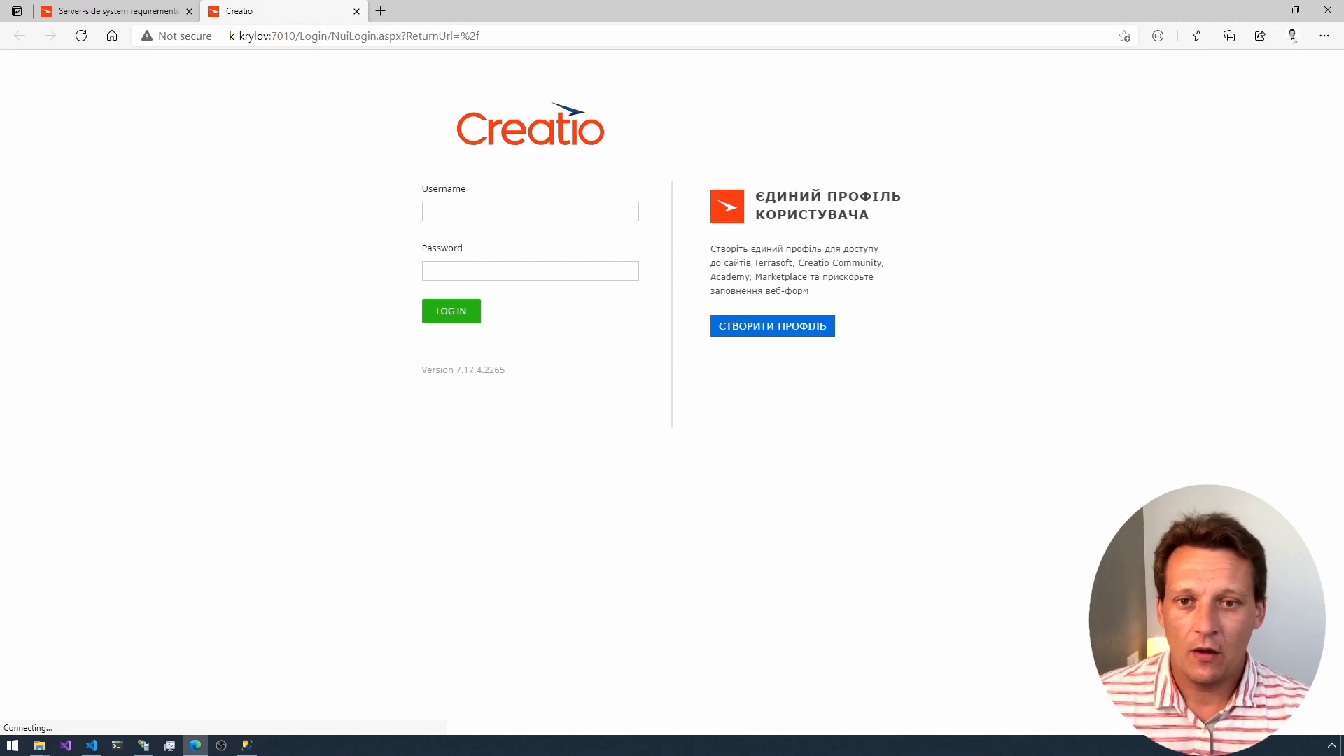
{"action": "left_click", "coordinate": [291, 36]}
{"action": "left_click_drag", "start_coordinate": [291, 36], "coordinate": [481, 35]}
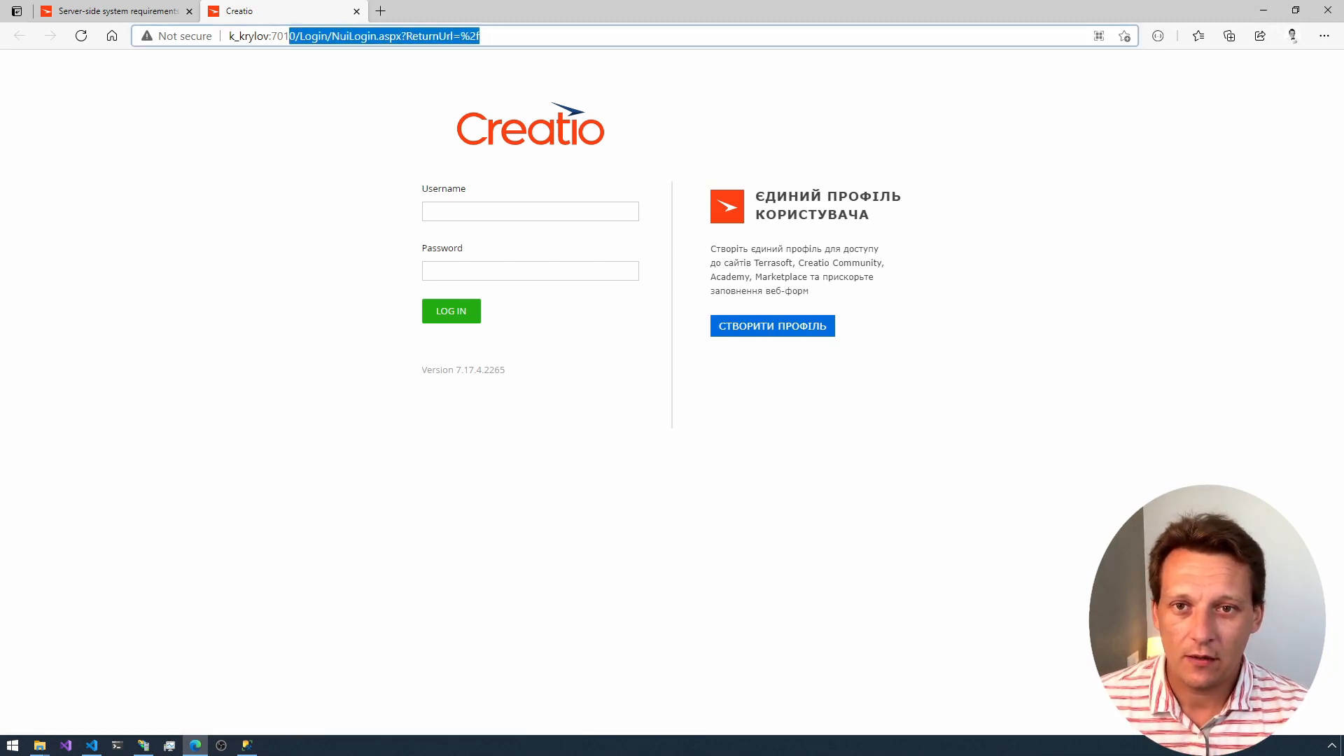
Step: Log in to the CreatioStudio site as Supervisor, entering the account password
{"action": "left_click", "coordinate": [483, 214]}
{"action": "type", "text": "S"}
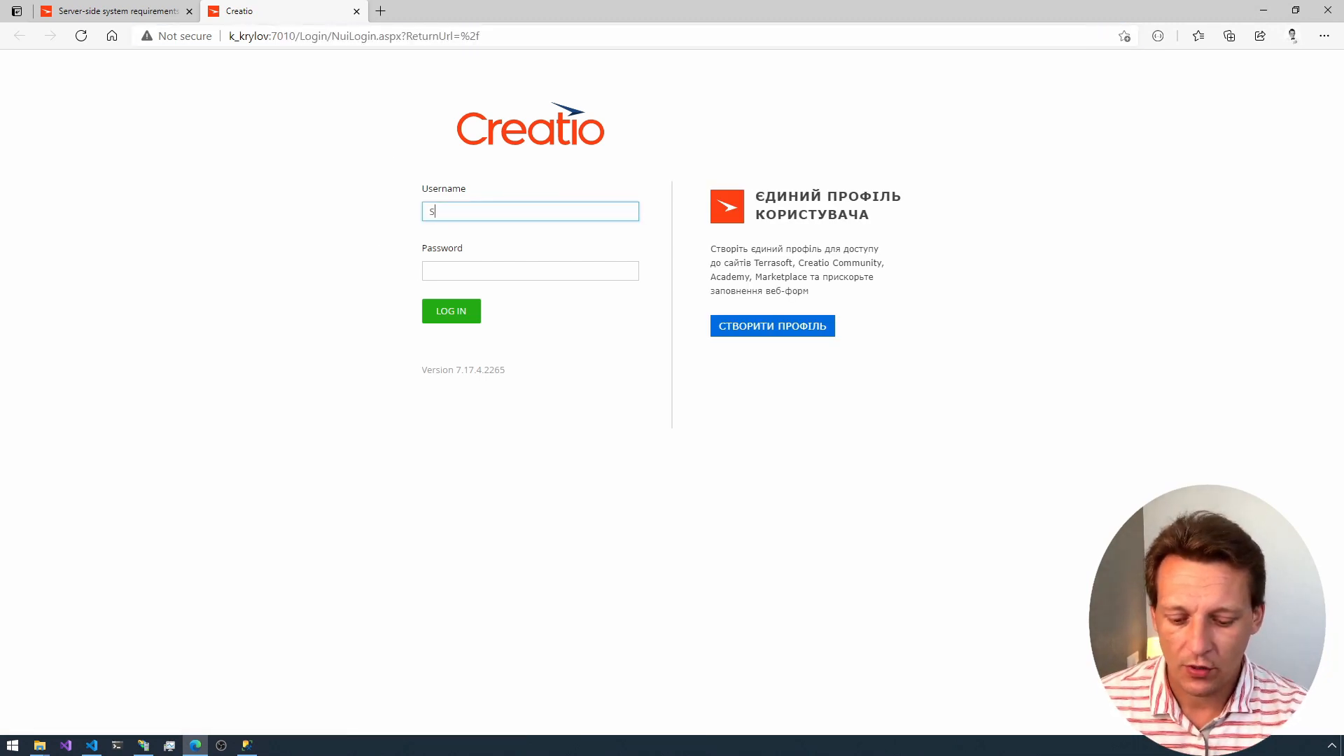
{"action": "type", "text": "upervisor"}
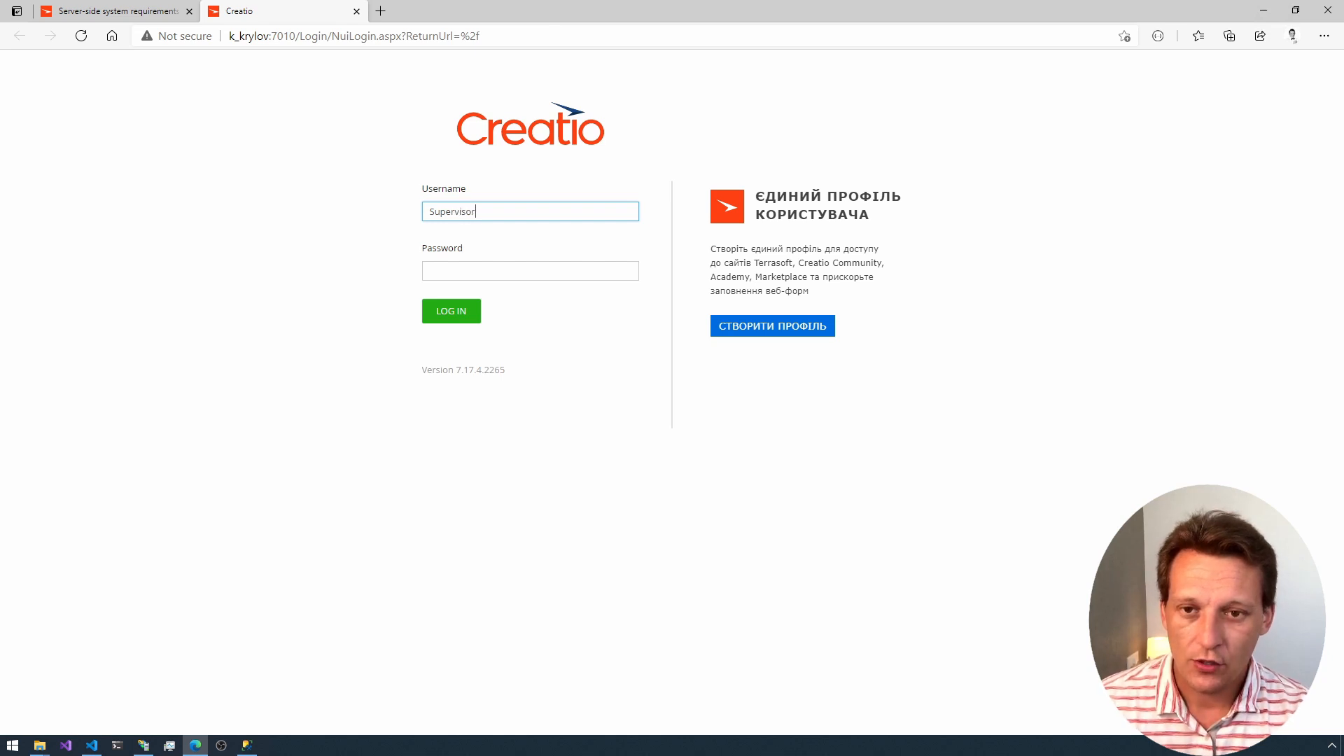
{"action": "key", "text": "Tab"}
{"action": "type", "text": "Supervisor"}
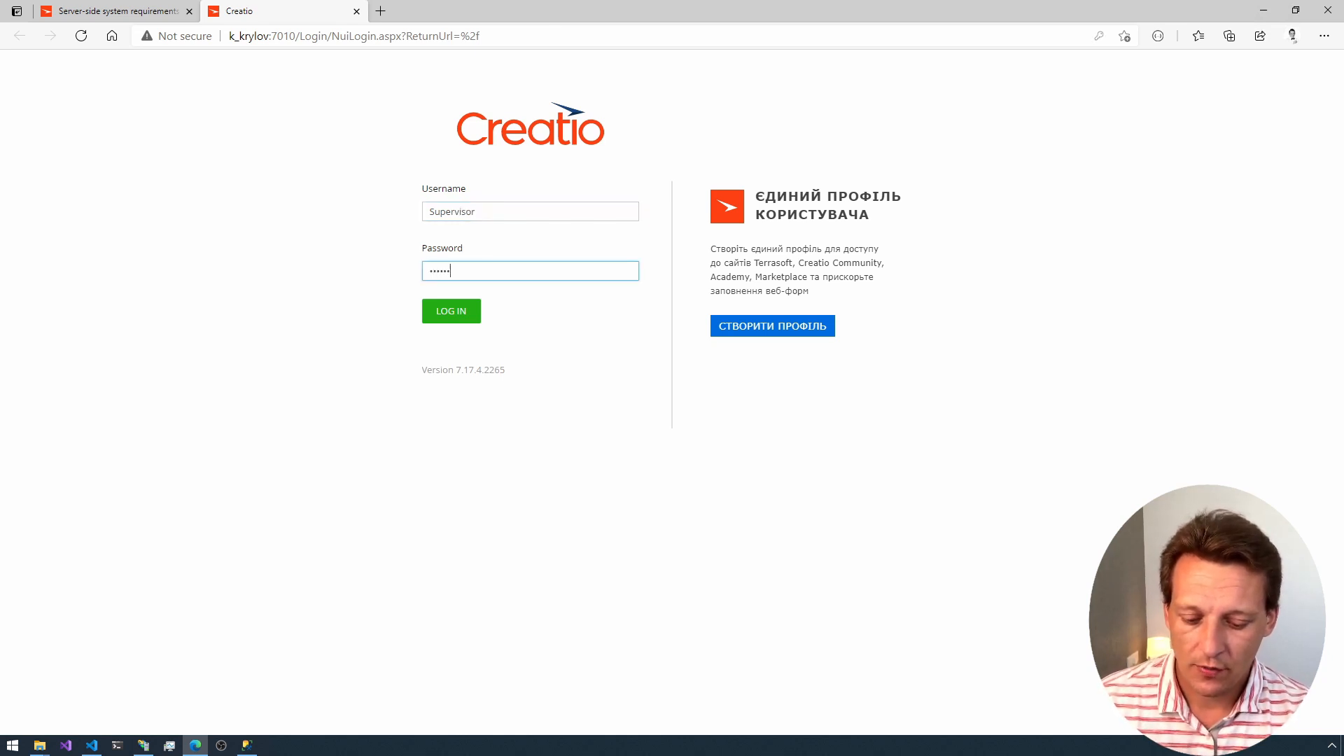
{"action": "left_click", "coordinate": [453, 310]}
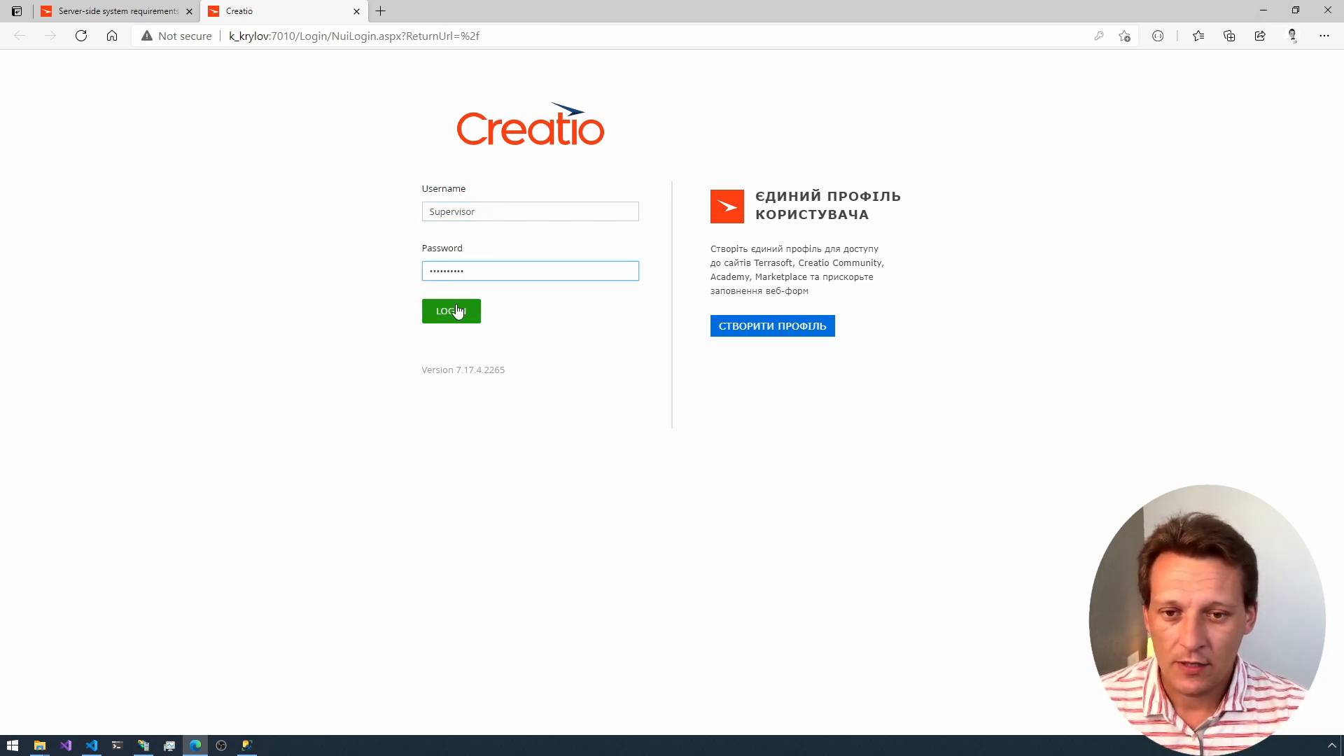
Step: Switch to Visual Studio Code and highlight the database name, user ID and password values in CreatioDemo's SQL Server connection string
{"action": "key", "text": "alt+Tab"}
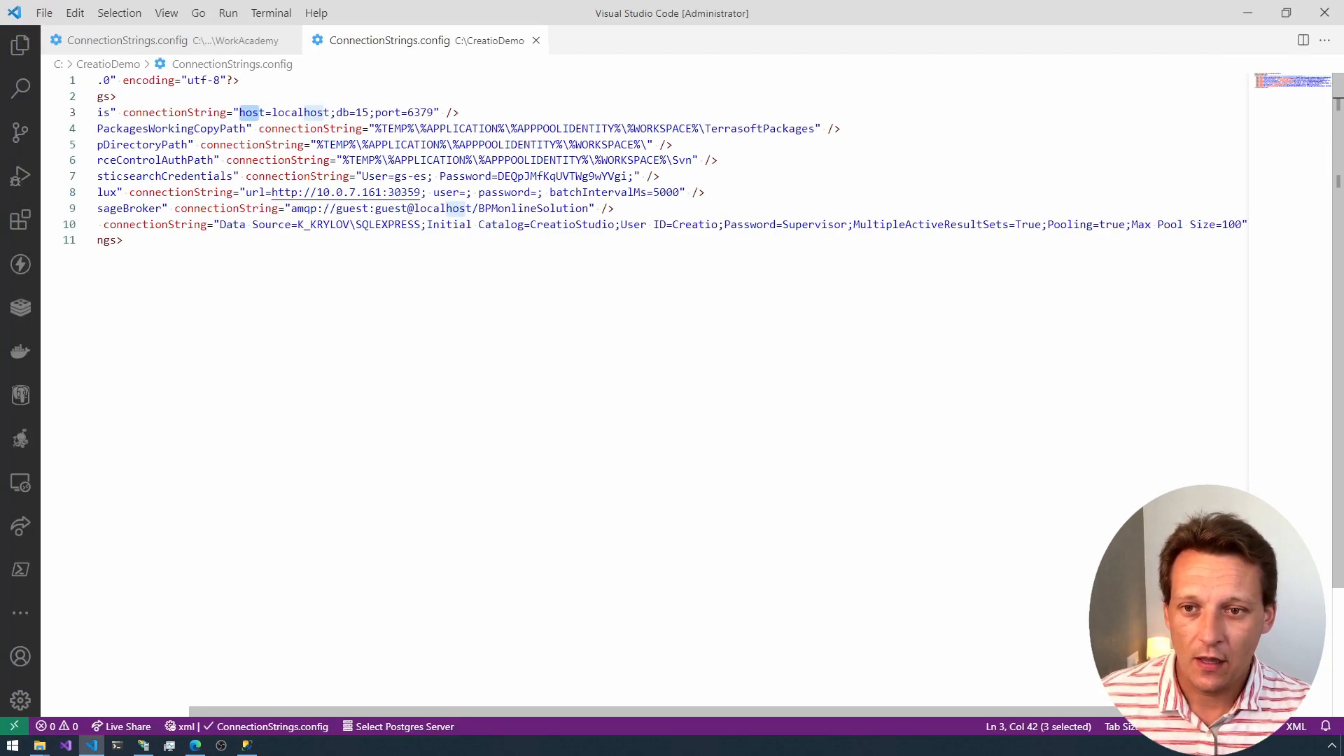
{"action": "left_click_drag", "start_coordinate": [530, 224], "coordinate": [609, 224]}
{"action": "double_click", "coordinate": [695, 225]}
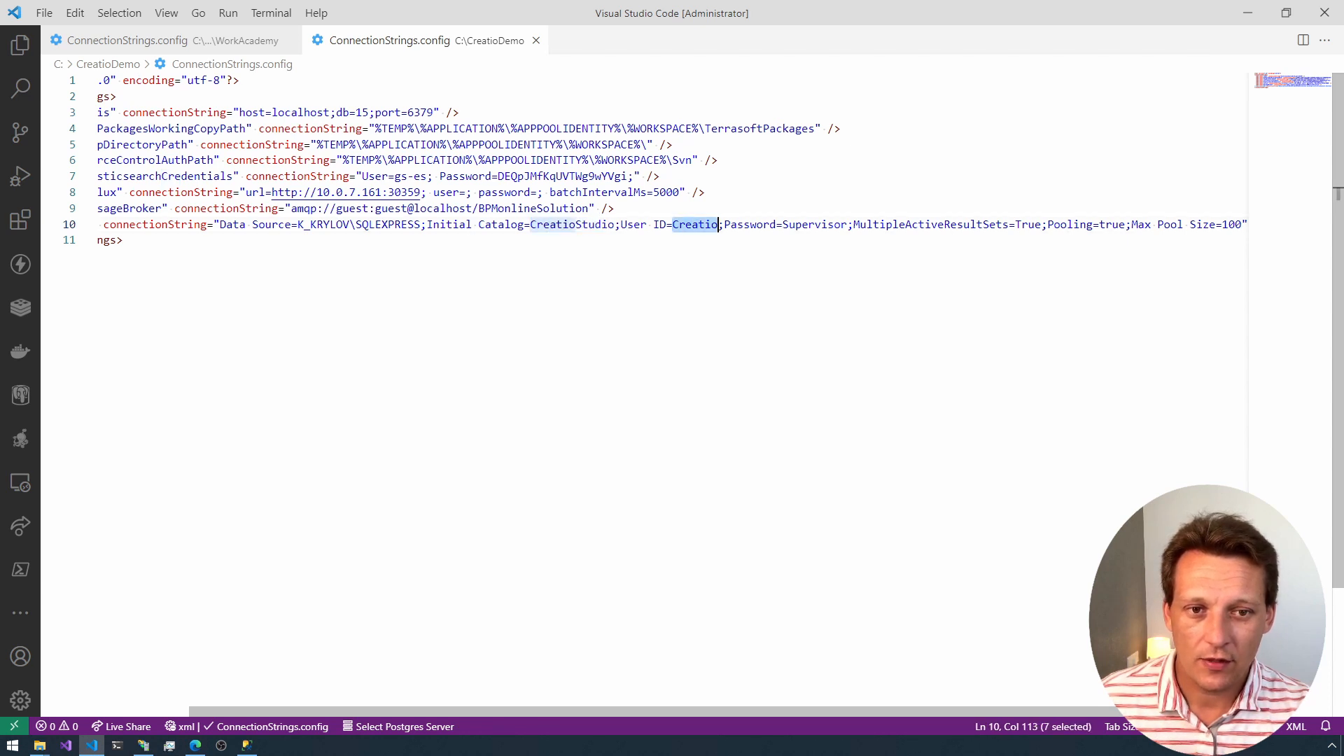
{"action": "double_click", "coordinate": [814, 225]}
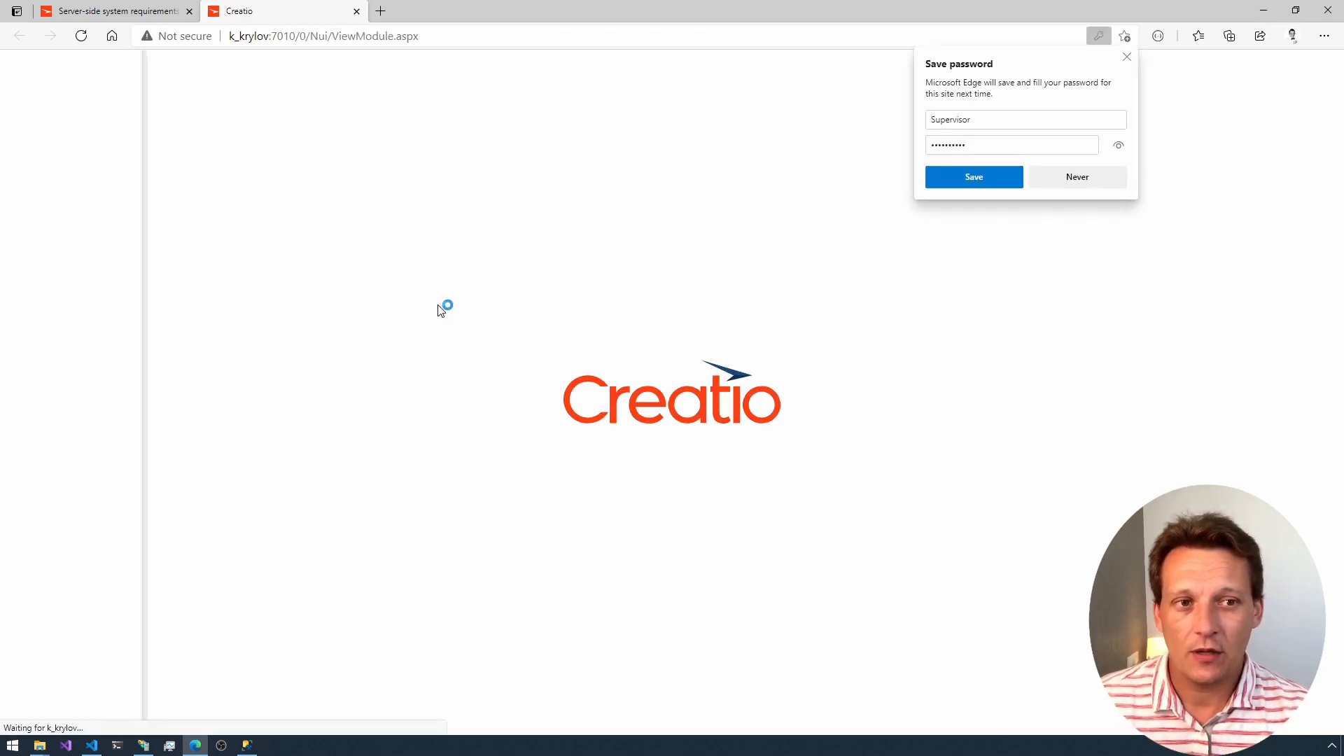
Step: Back in the browser, dismiss the offer to save the password and open Creatio's Employees section
{"action": "left_click", "coordinate": [1127, 56]}
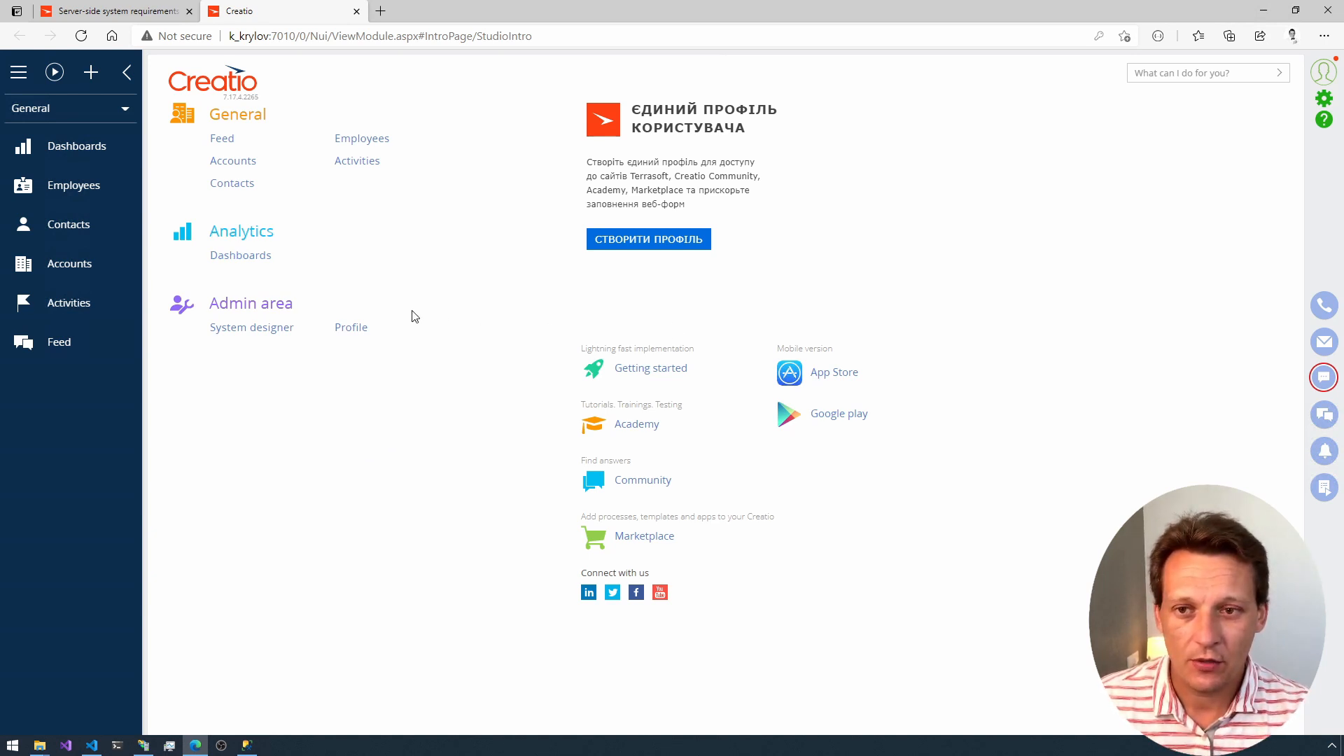
{"action": "left_click", "coordinate": [78, 185]}
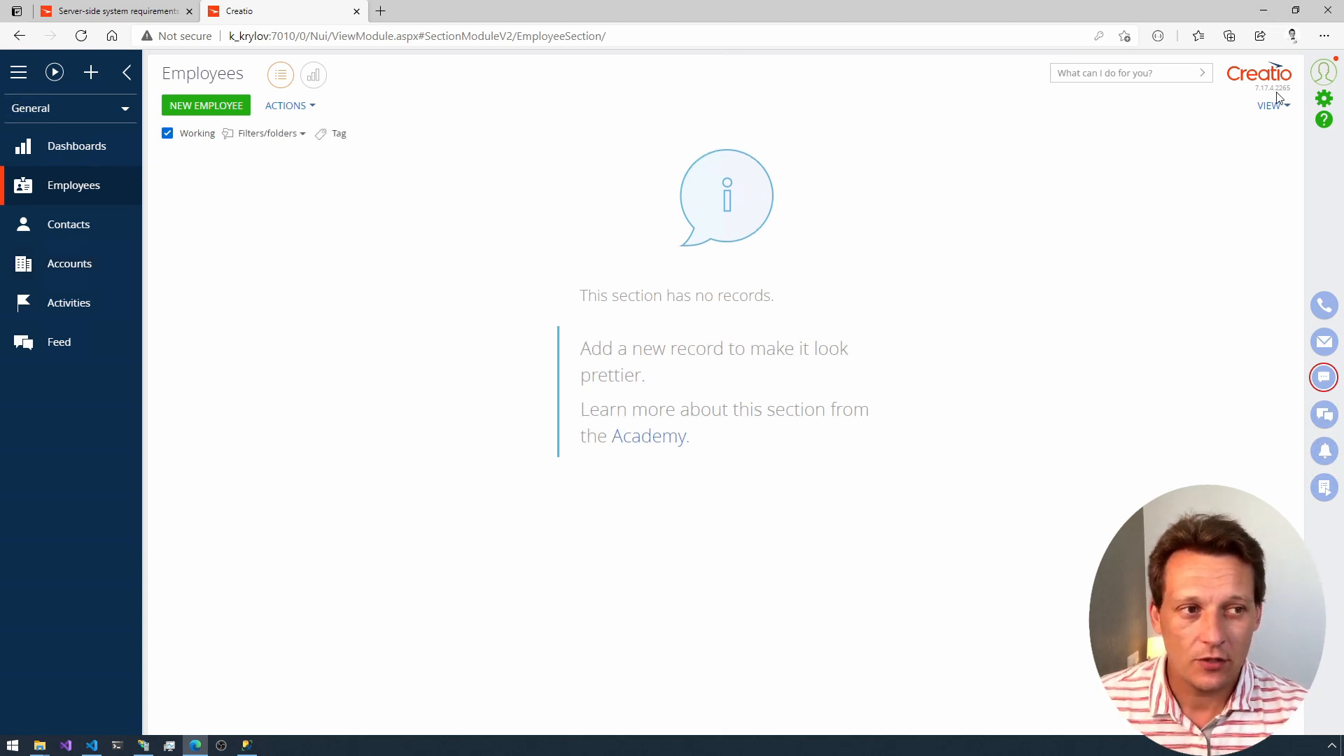
Step: Open the System Designer and go to Advanced settings in its Admin area
{"action": "left_click", "coordinate": [1323, 98]}
{"action": "scroll", "coordinate": [376, 338], "scroll_direction": "down", "scroll_amount": 10}
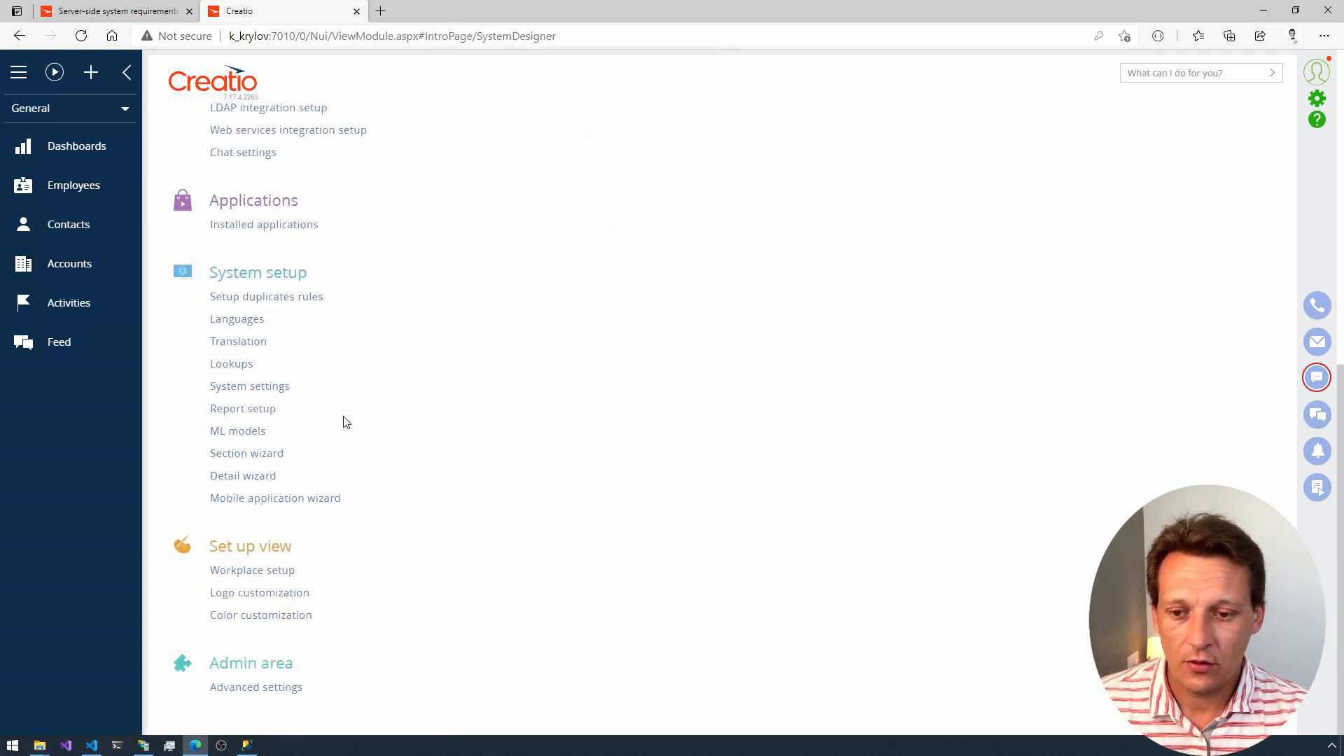
{"action": "left_click", "coordinate": [256, 688]}
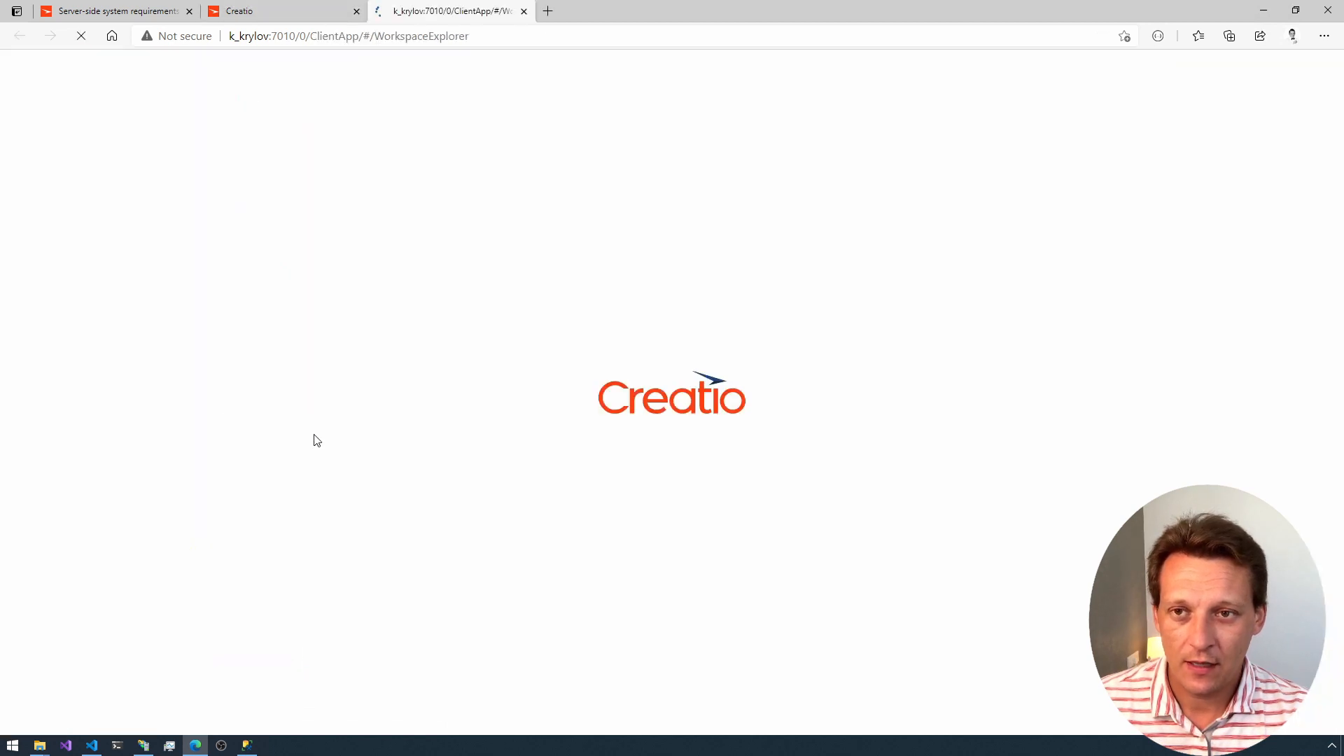
Step: Duplicate the System Designer browser tab and load the site's /0/dev address in the copy to open the Configuration page
{"action": "left_click", "coordinate": [316, 7]}
{"action": "key", "text": "ctrl+shift+k"}
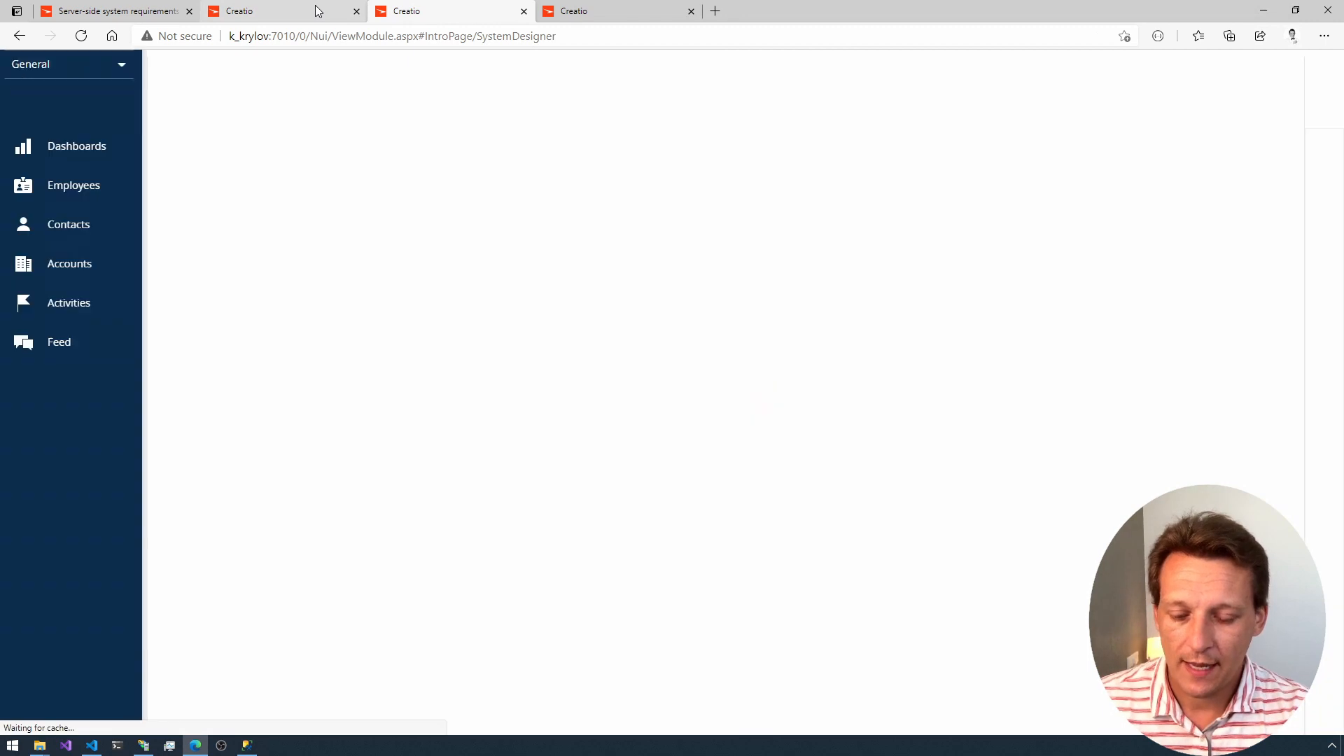
{"action": "key", "text": "ctrl+l"}
{"action": "key", "text": "End"}
{"action": "key", "text": "ctrl+shift+Left"}
{"action": "key", "text": "ctrl+shift+Left"}
{"action": "key", "text": "ctrl+shift+Left"}
{"action": "key", "text": "ctrl+shift+Left"}
{"action": "key", "text": "ctrl+shift+Left"}
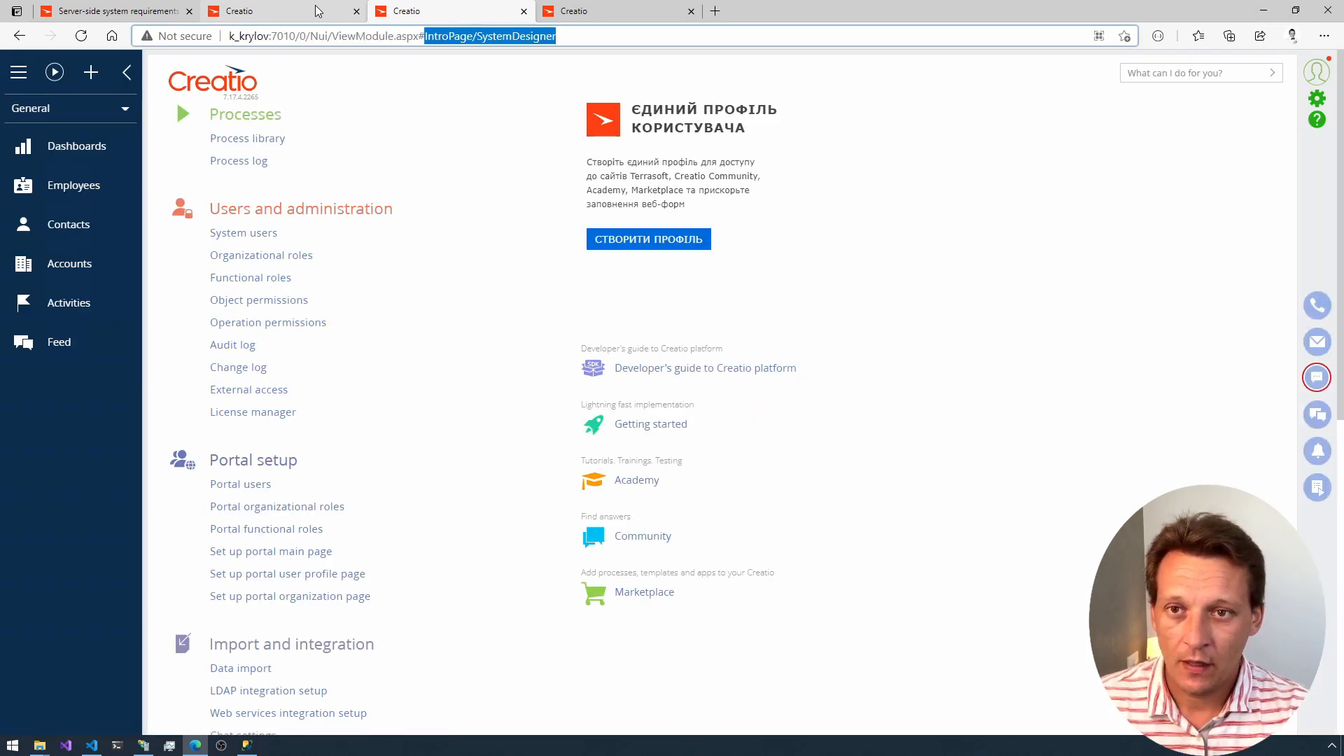
{"action": "type", "text": "dev"}
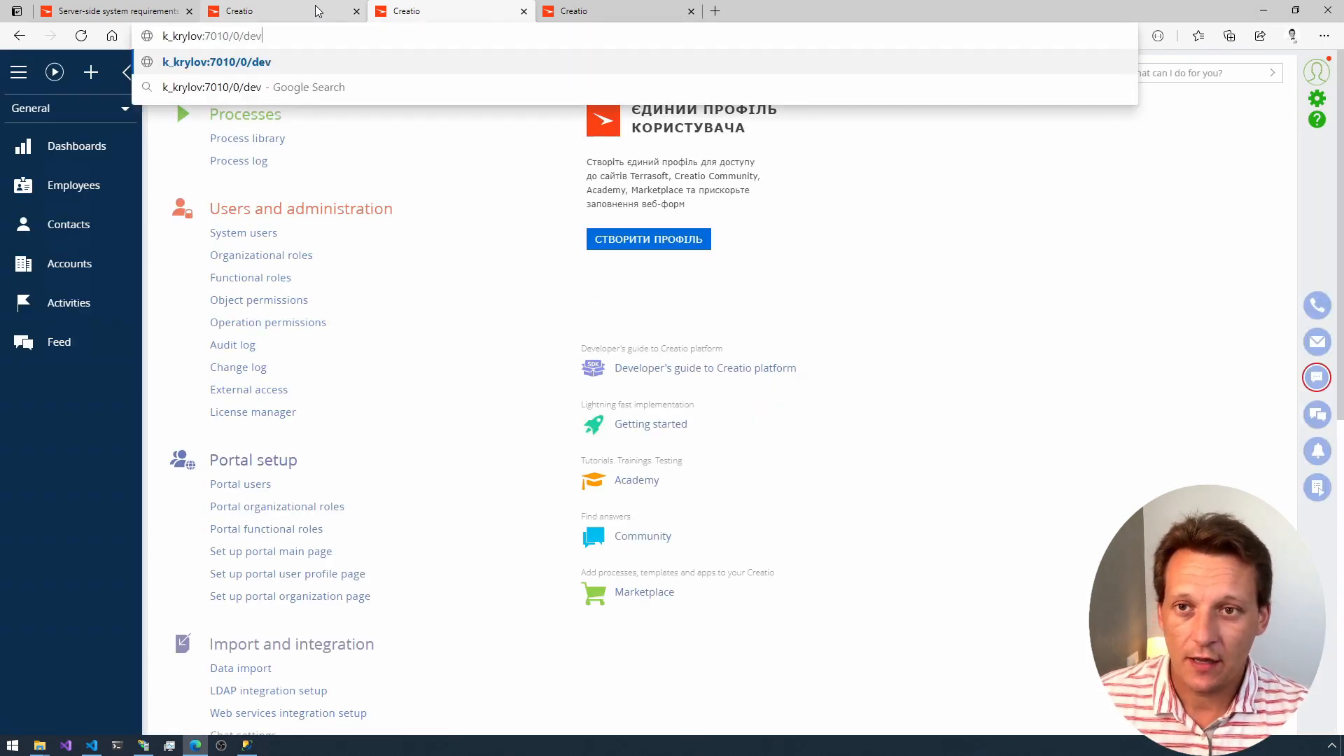
{"action": "key", "text": "Return"}
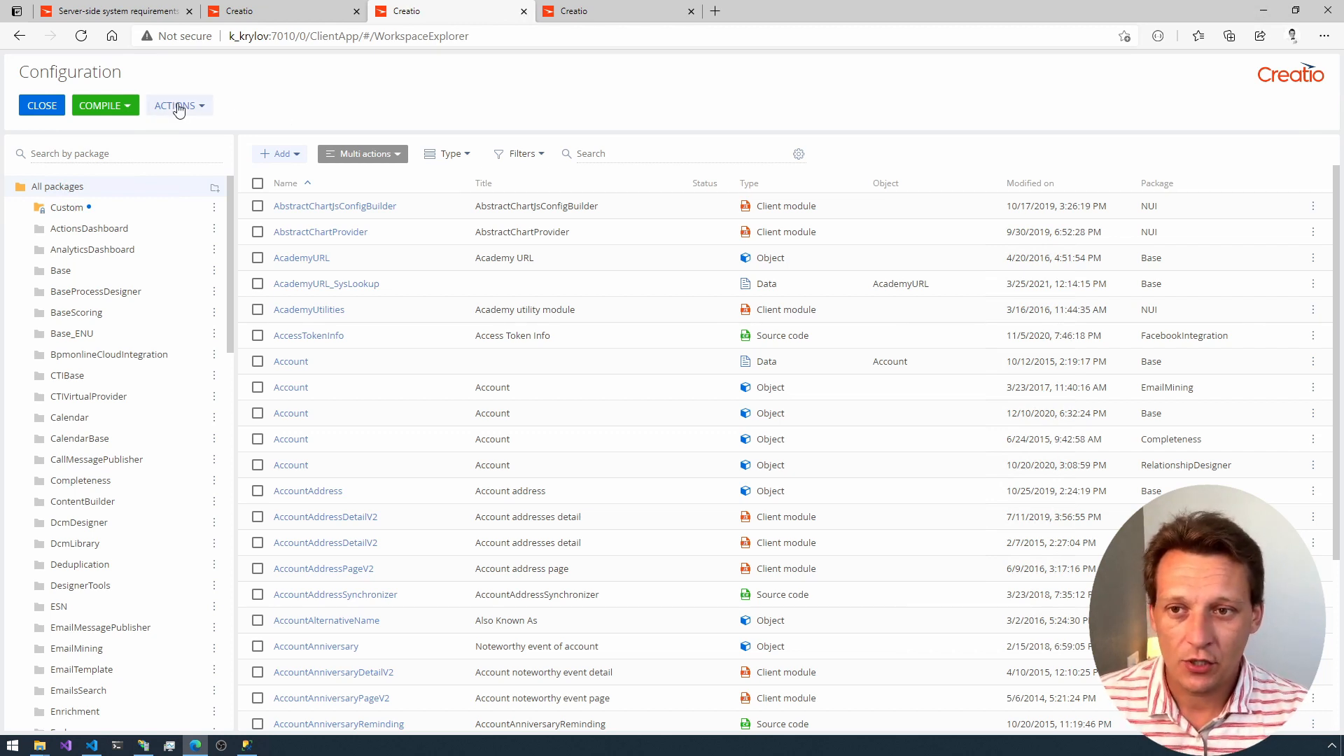
Step: Compile the workspace from the Configuration page and agree to proceed
{"action": "left_click", "coordinate": [99, 107]}
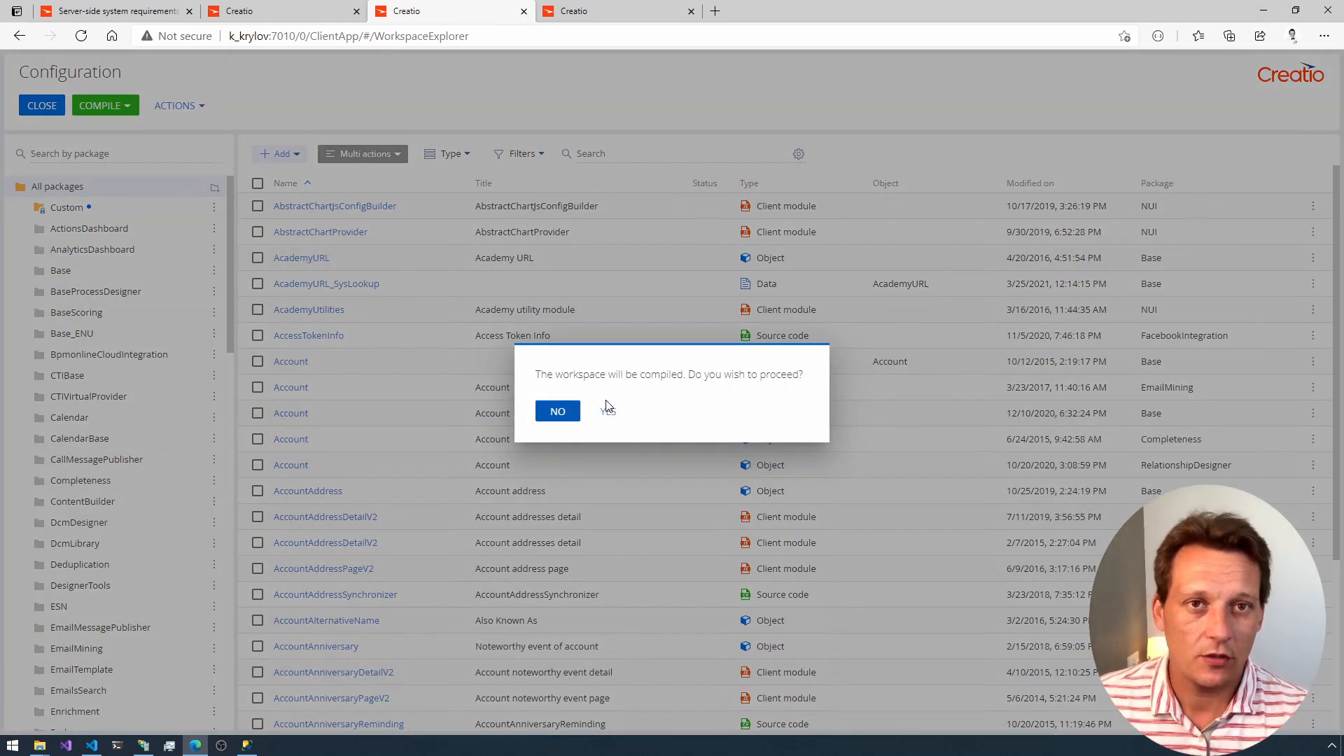
{"action": "left_click", "coordinate": [606, 409]}
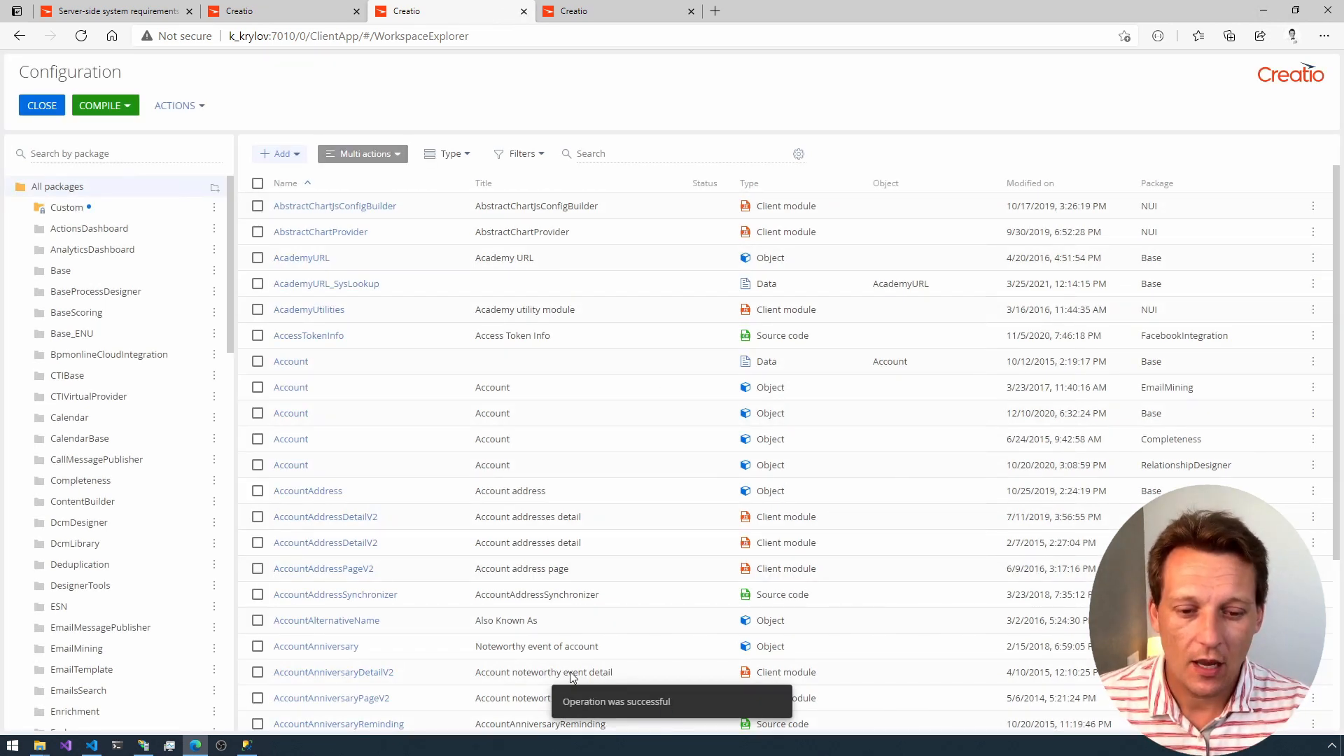
Step: Close the Configuration and System Designer tabs, and close the browser
{"action": "key", "text": "ctrl+w"}
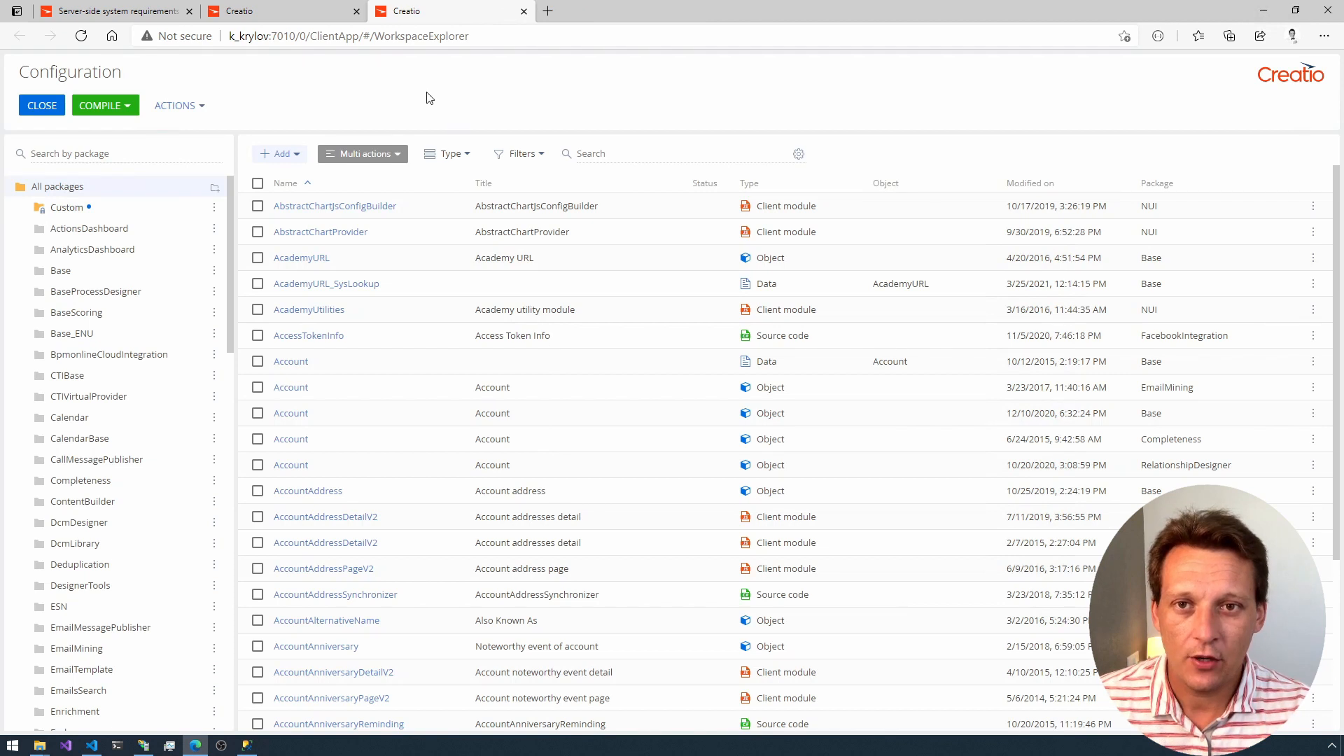
{"action": "middle_click", "coordinate": [430, 15]}
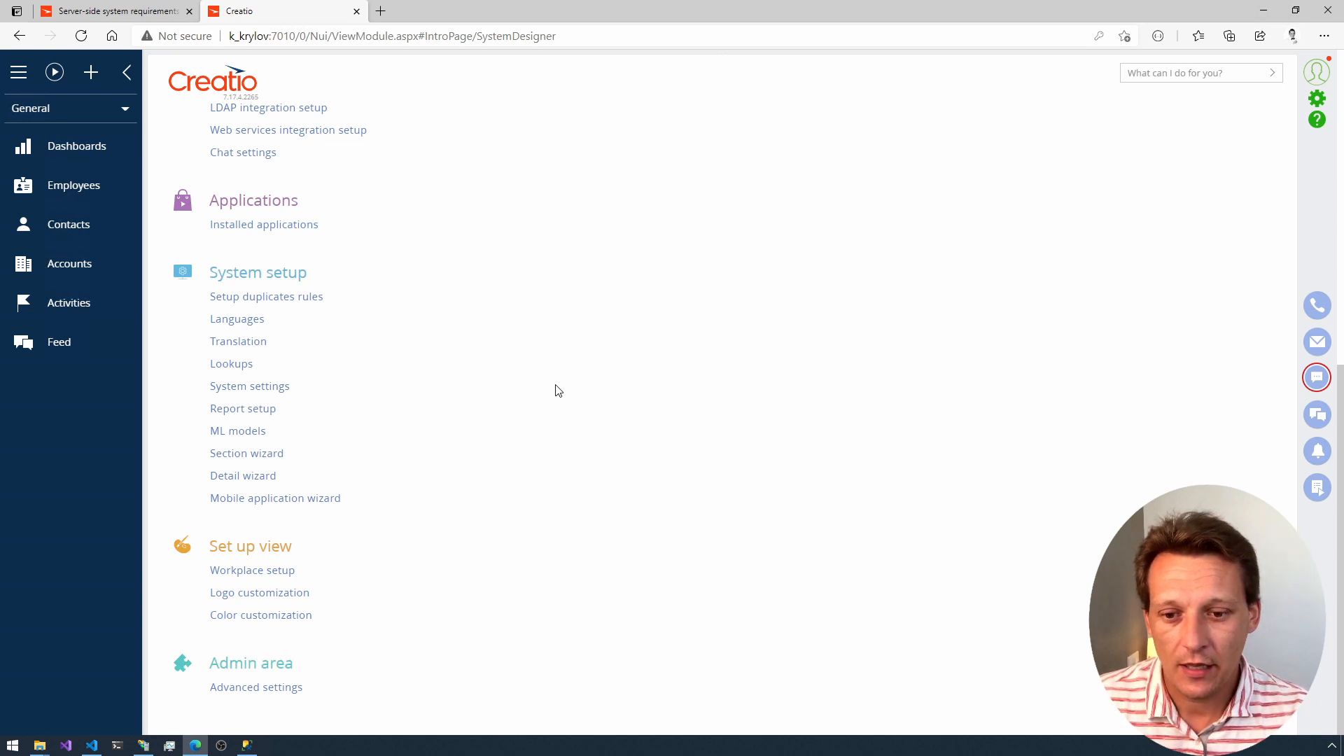
{"action": "left_click", "coordinate": [357, 11]}
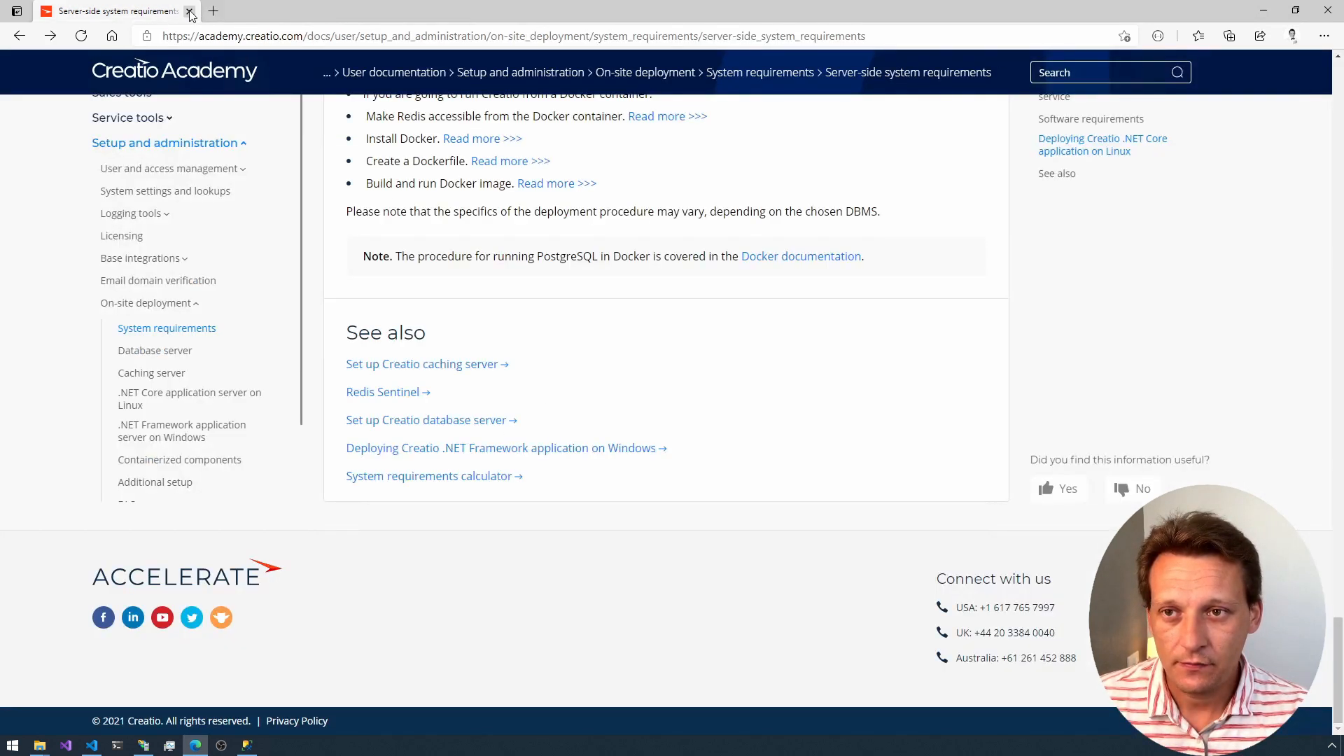
{"action": "left_click", "coordinate": [1327, 10]}
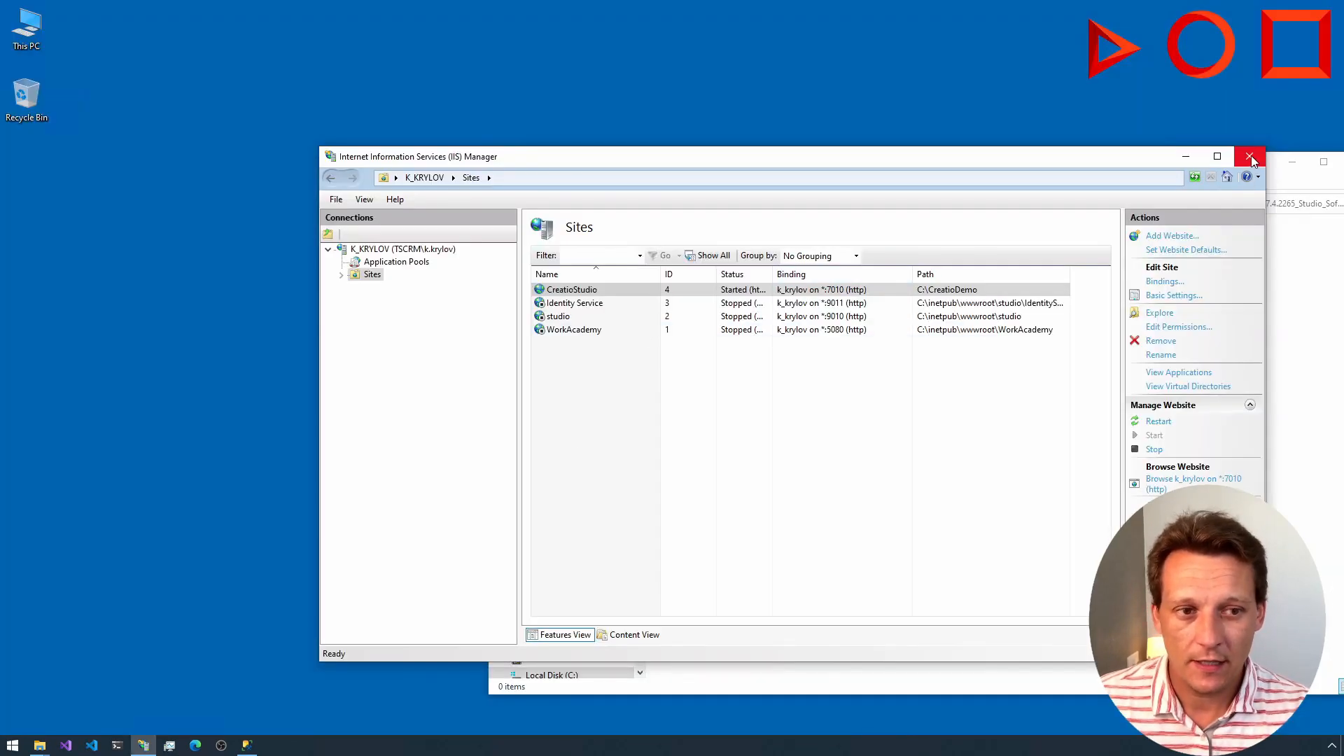
Step: In IIS Manager, stop the TestPool and CreatioStudio application pools
{"action": "left_click", "coordinate": [674, 302]}
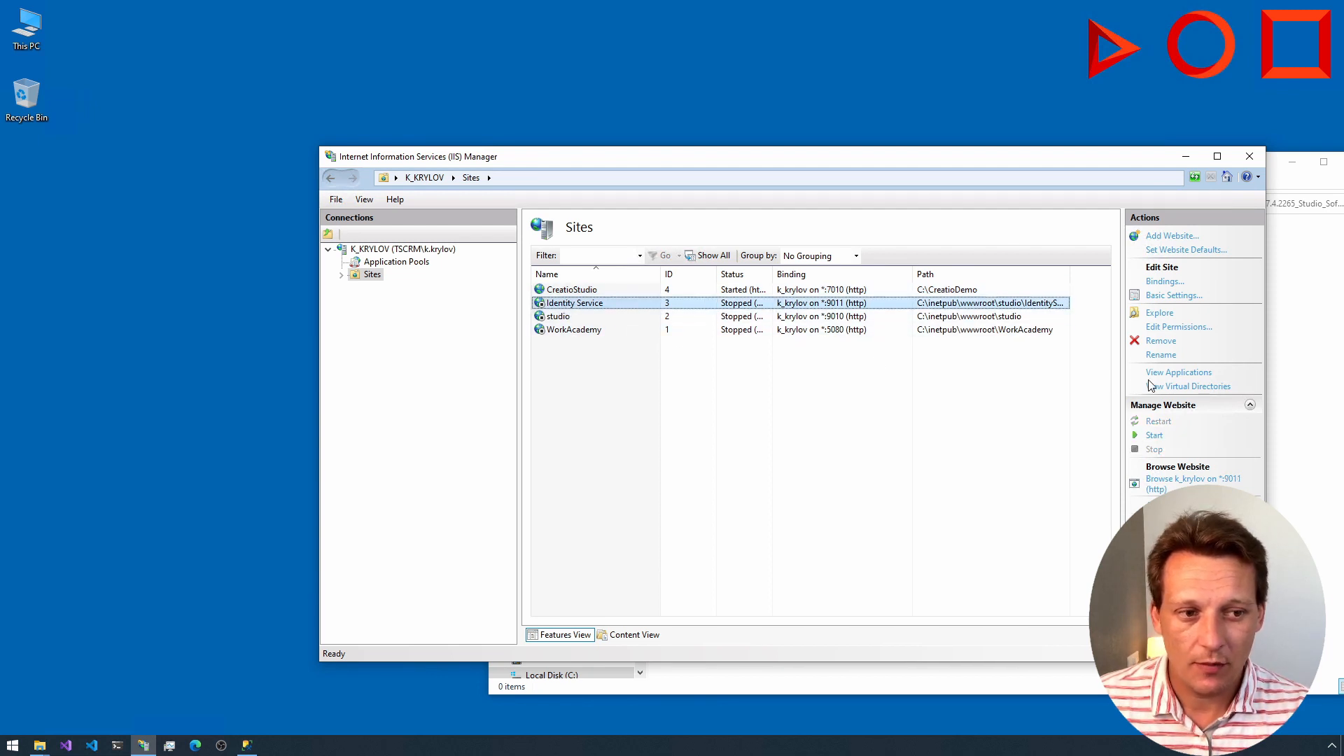
{"action": "left_click", "coordinate": [585, 302]}
{"action": "left_click", "coordinate": [404, 262]}
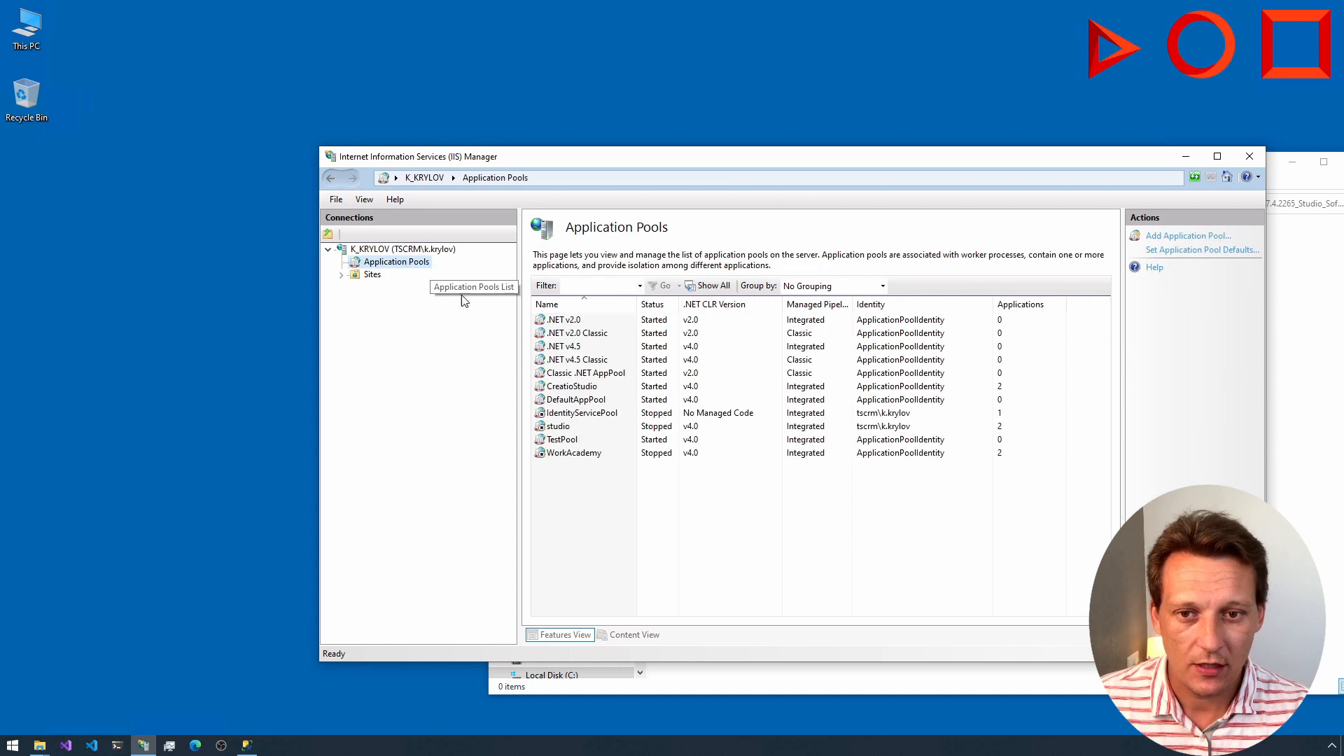
{"action": "left_click", "coordinate": [581, 413]}
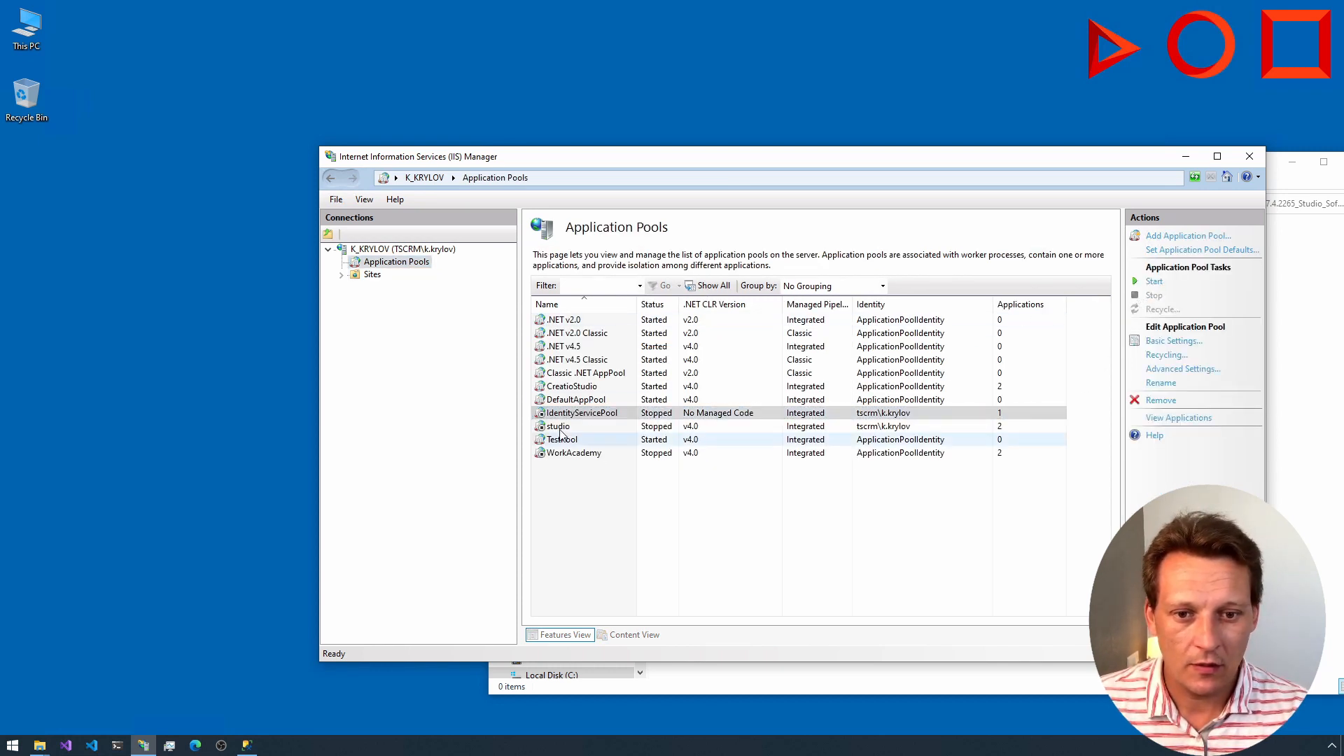
{"action": "left_click", "coordinate": [994, 439]}
{"action": "left_click", "coordinate": [1154, 294]}
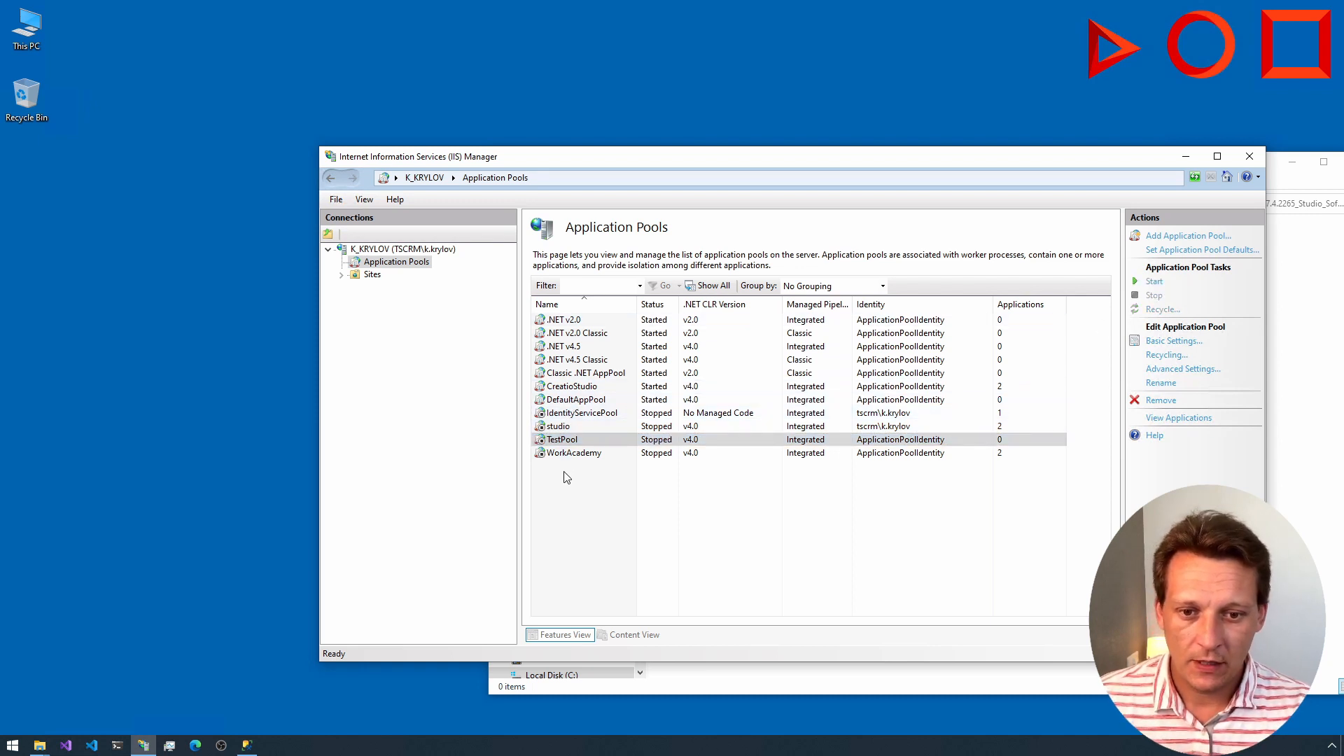
{"action": "left_click", "coordinate": [565, 386]}
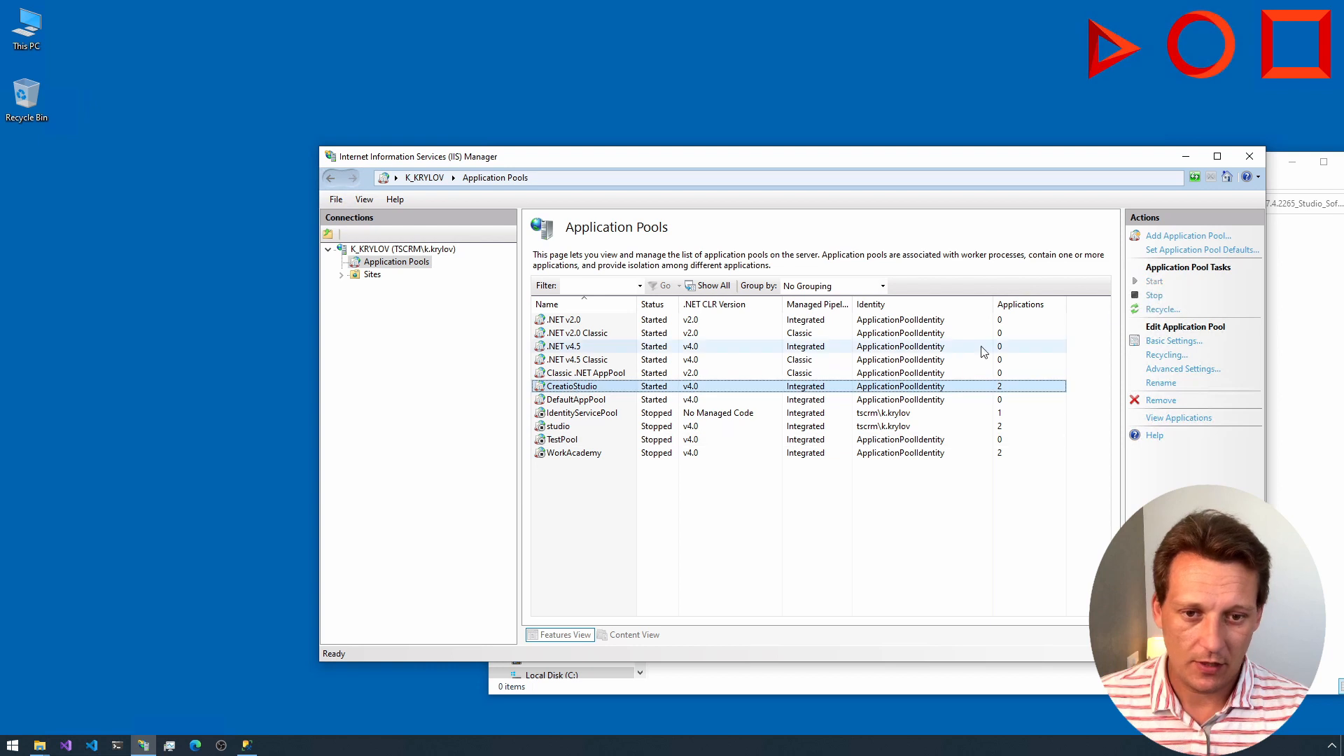
Step: Stop the CreatioStudio website and close IIS Manager
{"action": "left_click", "coordinate": [372, 275]}
{"action": "left_click", "coordinate": [700, 289]}
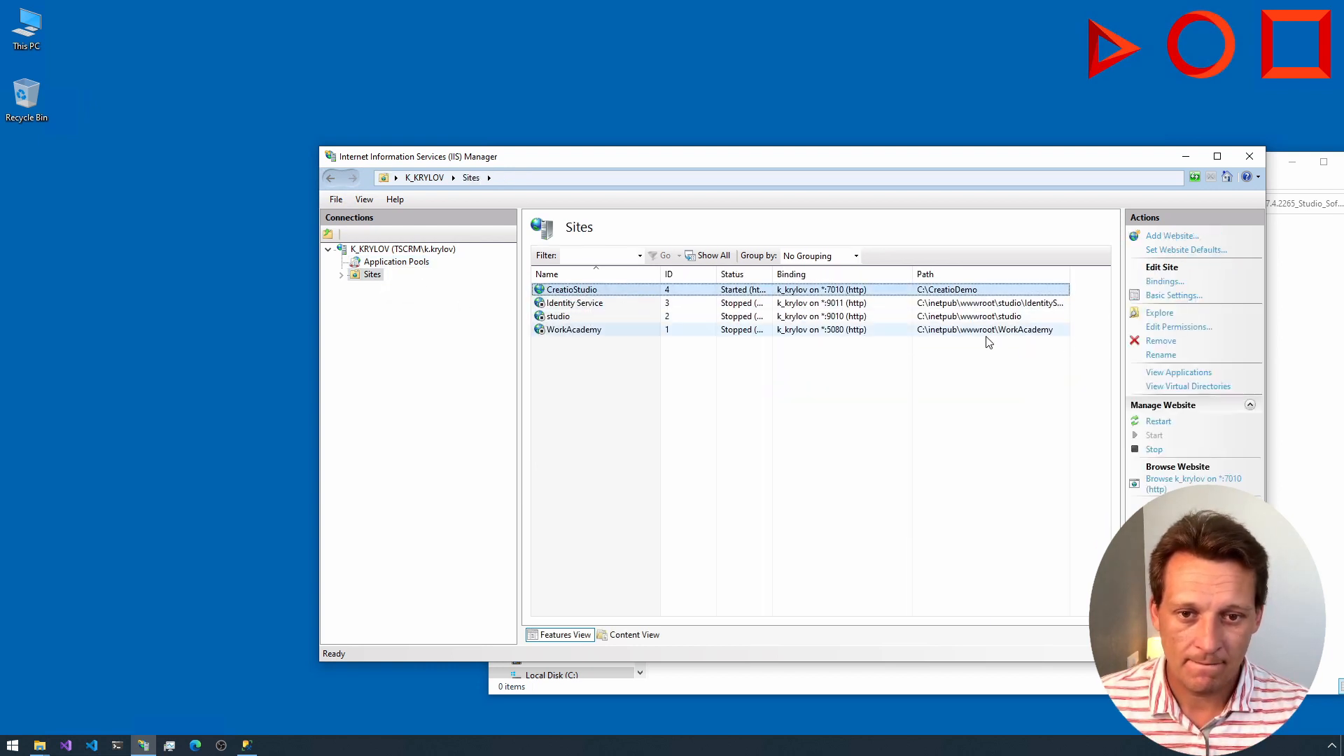
{"action": "left_click", "coordinate": [1154, 449]}
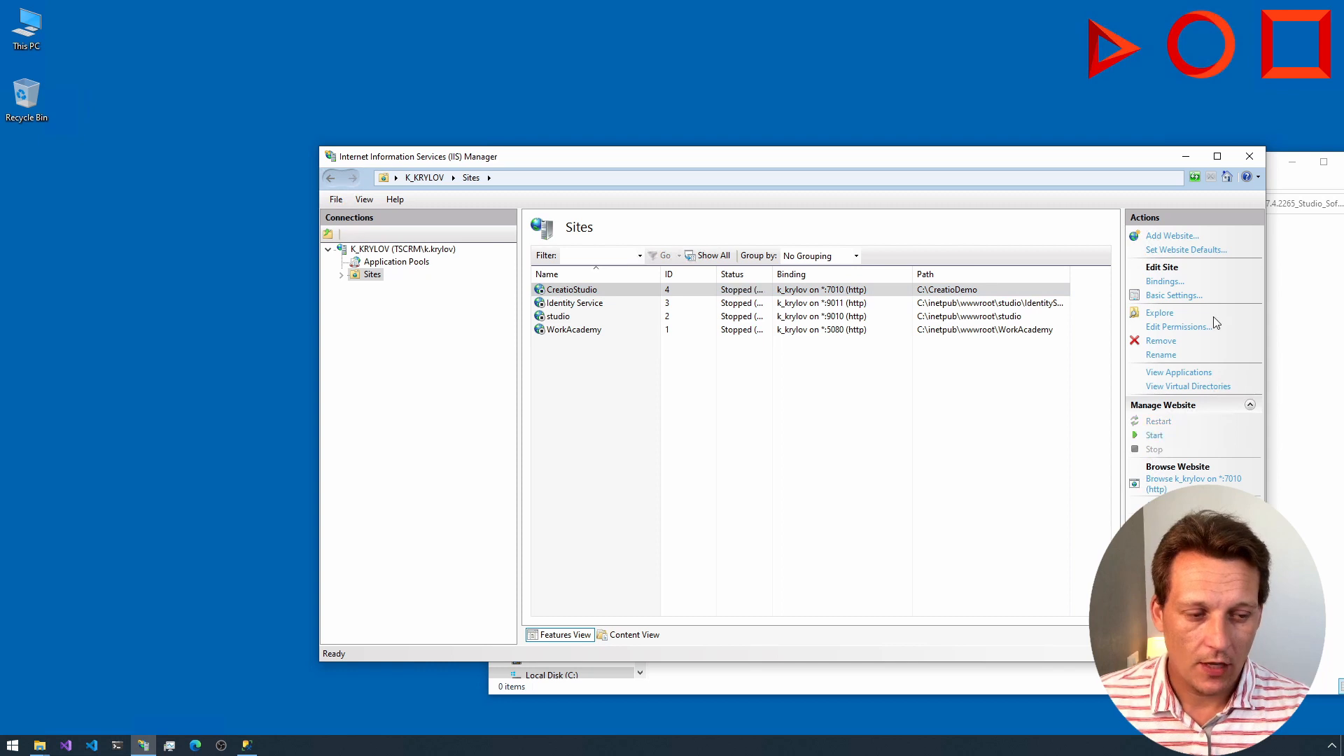
{"action": "left_click", "coordinate": [1249, 157]}
Step: In File Explorer, go to C:\Build and open its Install Script folder to view the installation scripts
{"action": "left_click_drag", "start_coordinate": [916, 171], "coordinate": [742, 167]}
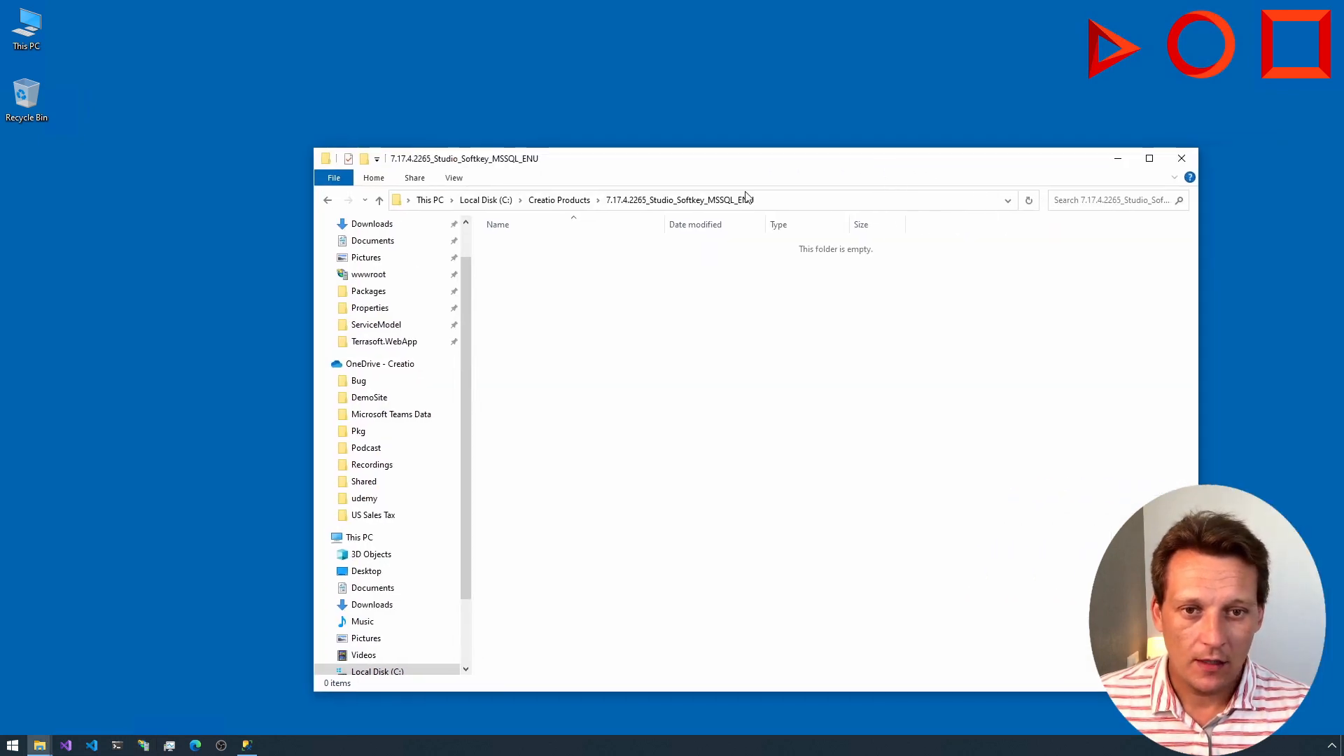
{"action": "left_click", "coordinate": [486, 201]}
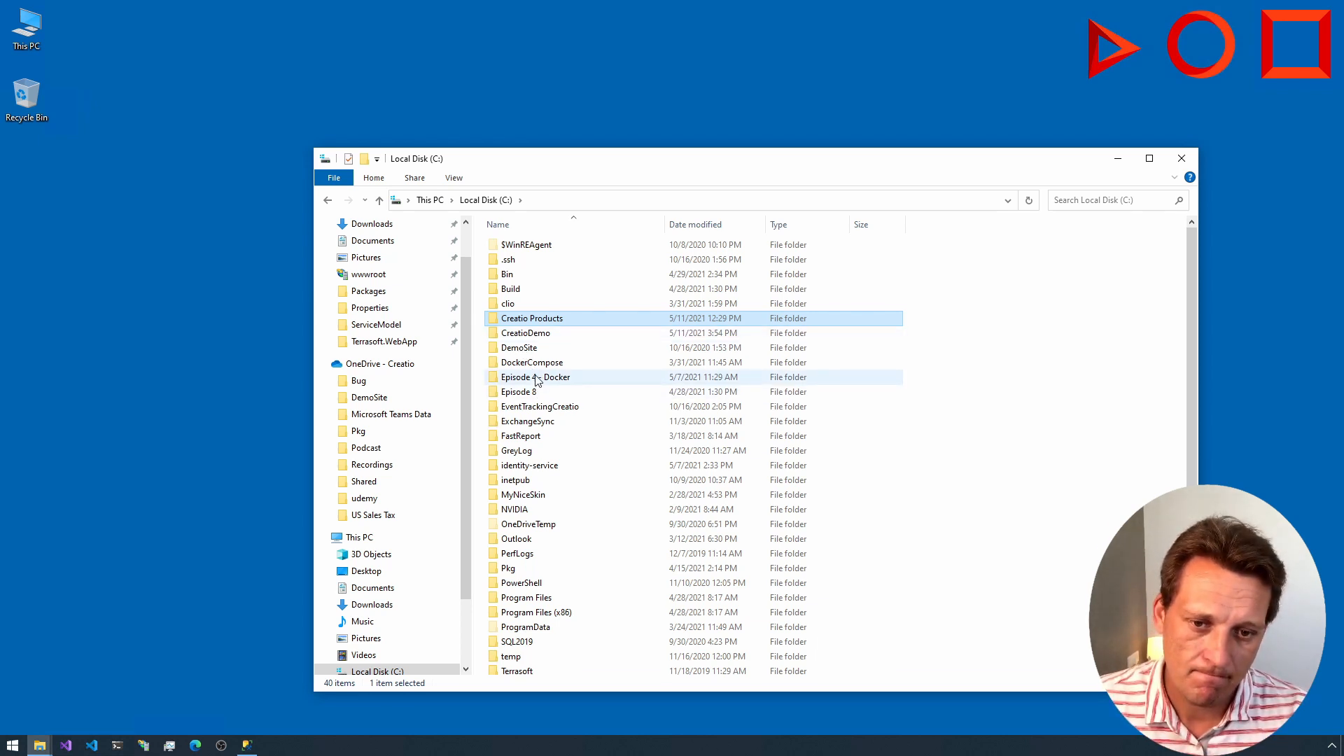
{"action": "type", "text": "bu"}
{"action": "key", "text": "Return"}
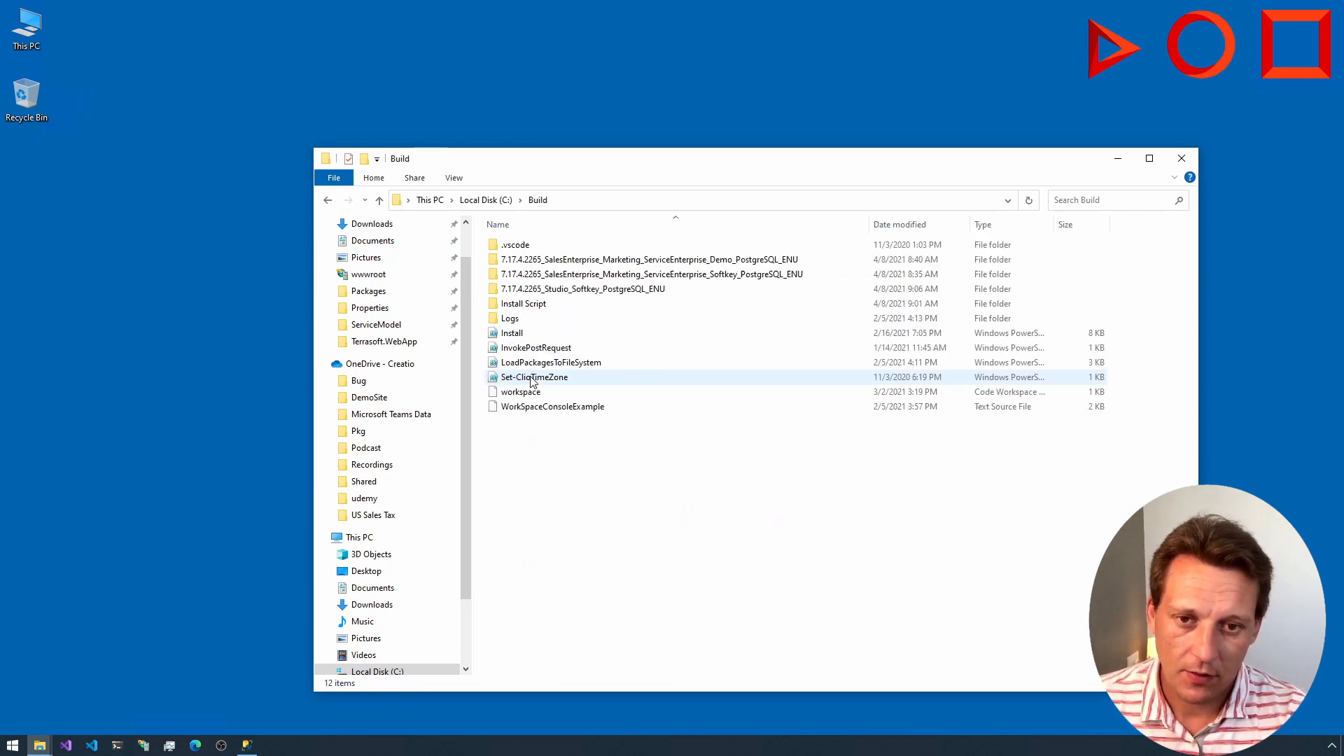
{"action": "double_click", "coordinate": [528, 308]}
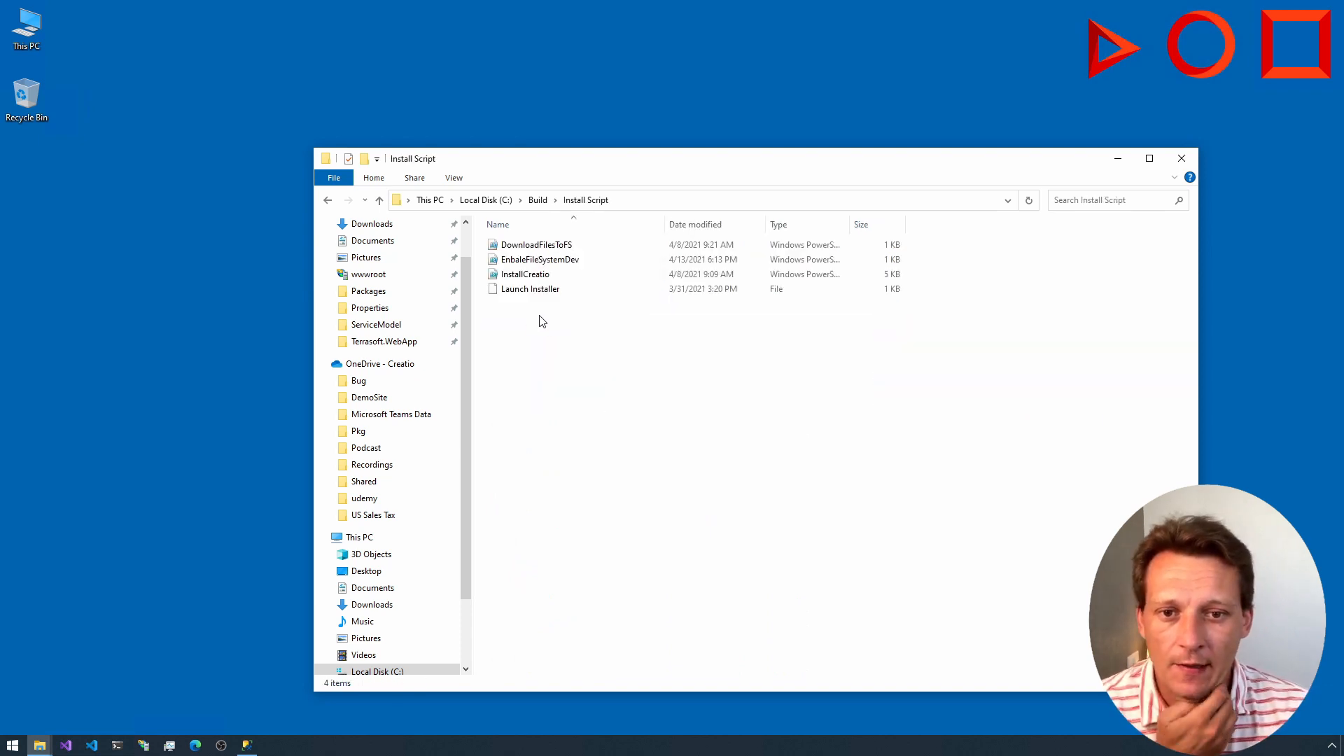
Step: Return to the C: drive and open the Episode 4 - Docker folder to view its contents
{"action": "left_click", "coordinate": [330, 203]}
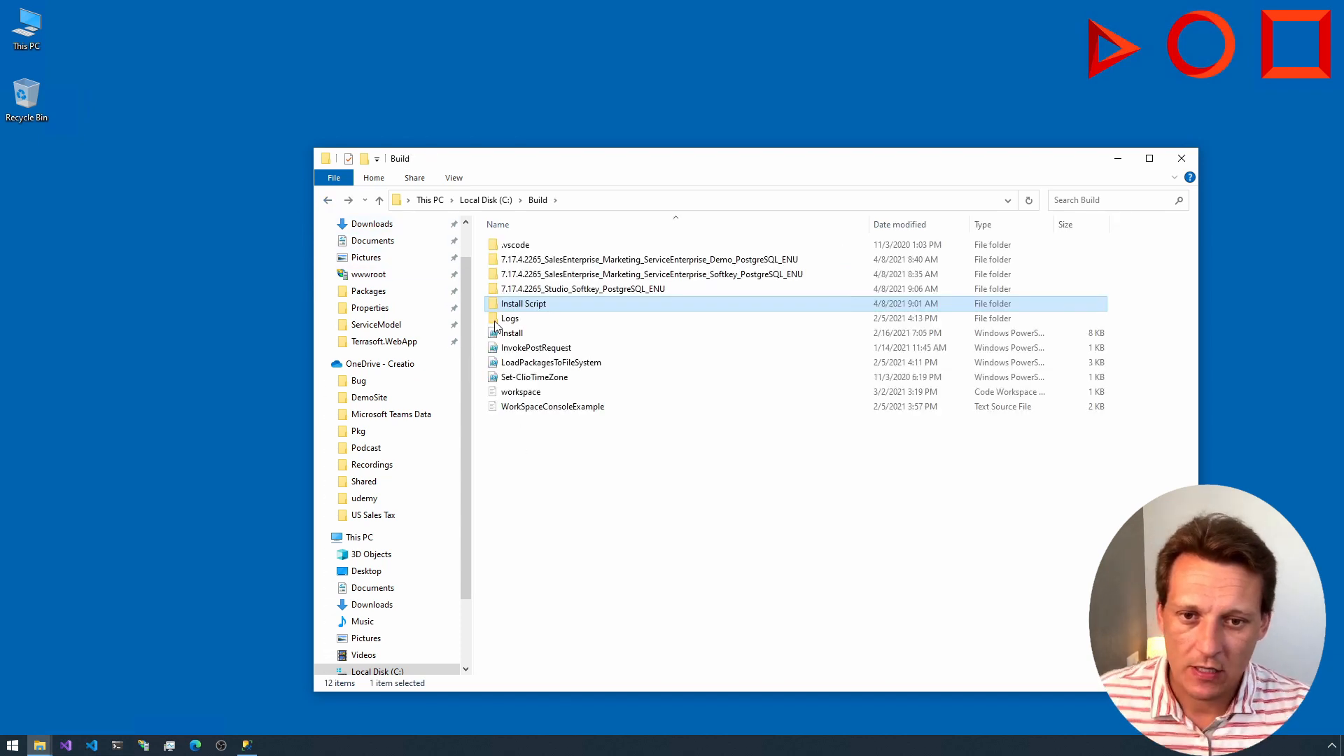
{"action": "left_click", "coordinate": [328, 200]}
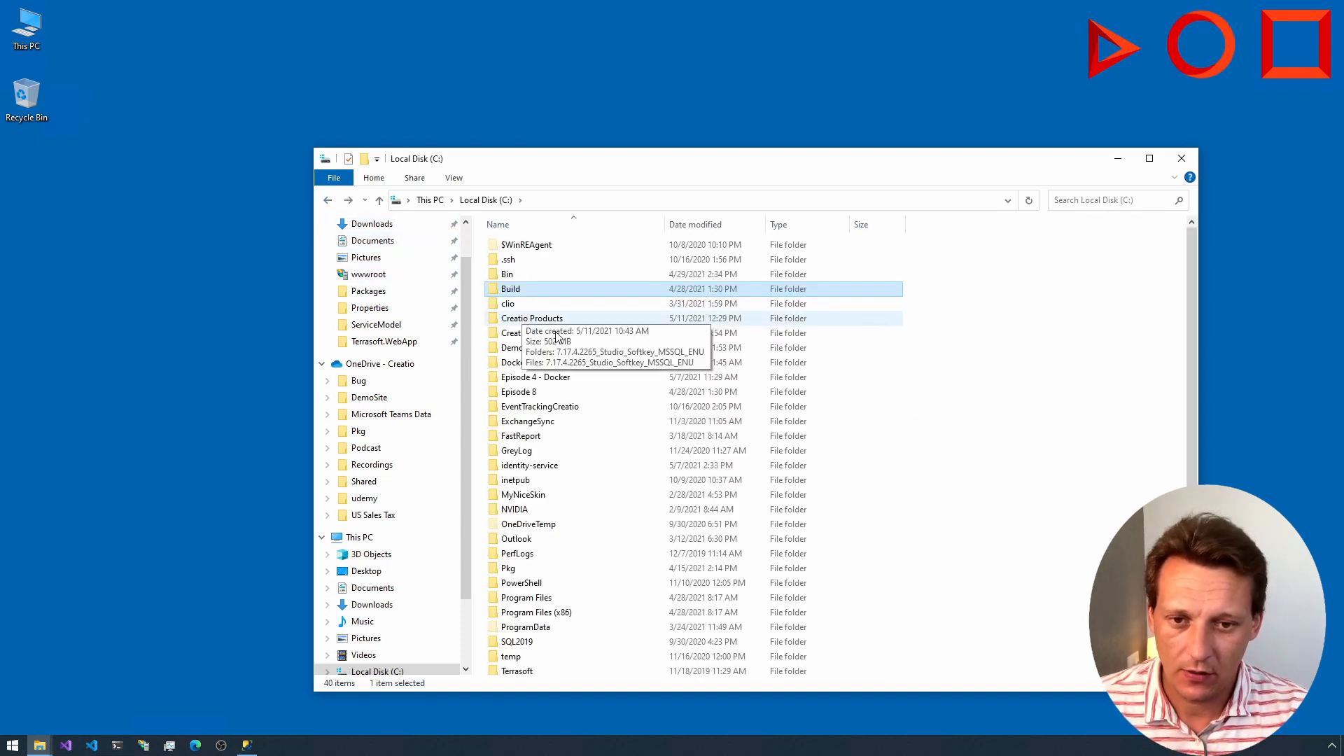
{"action": "double_click", "coordinate": [544, 379]}
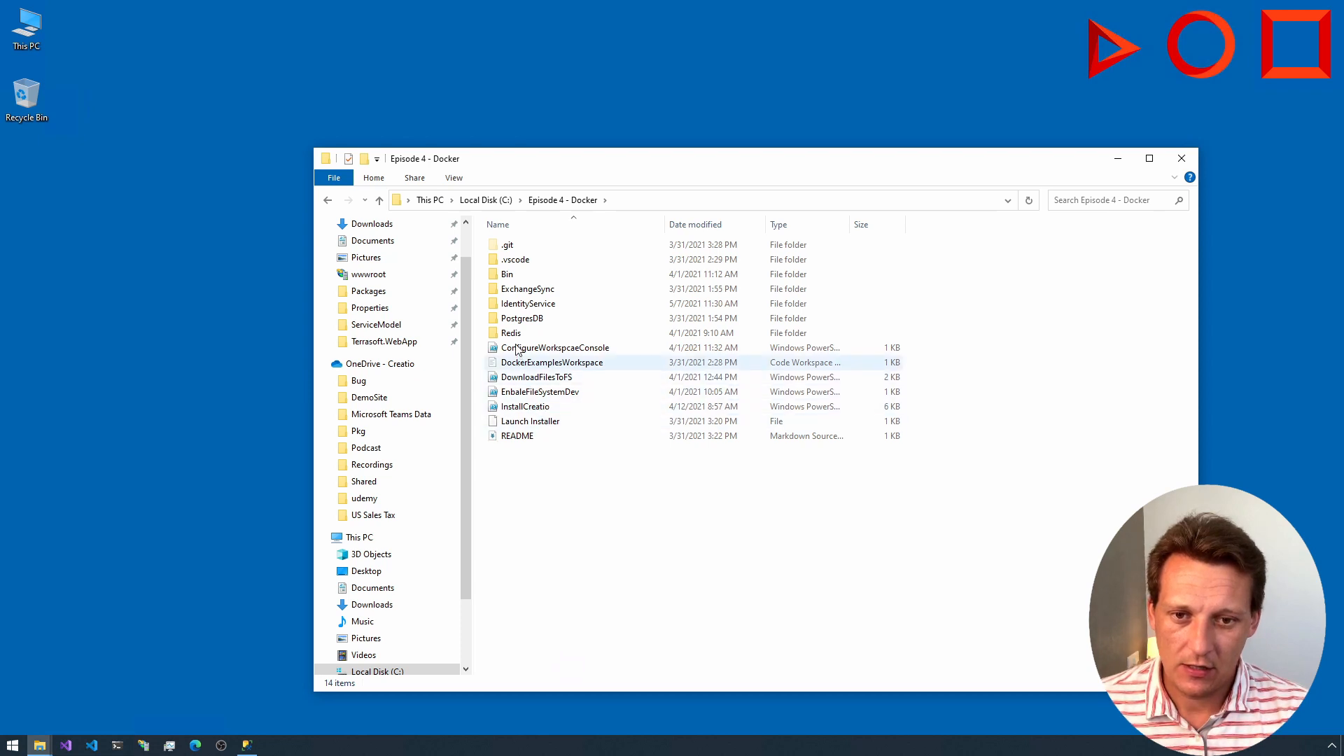
Step: Check the PostgresDB folder's contents, open the InstallCreatio script in Visual Studio Code and close its terminal
{"action": "double_click", "coordinate": [511, 319]}
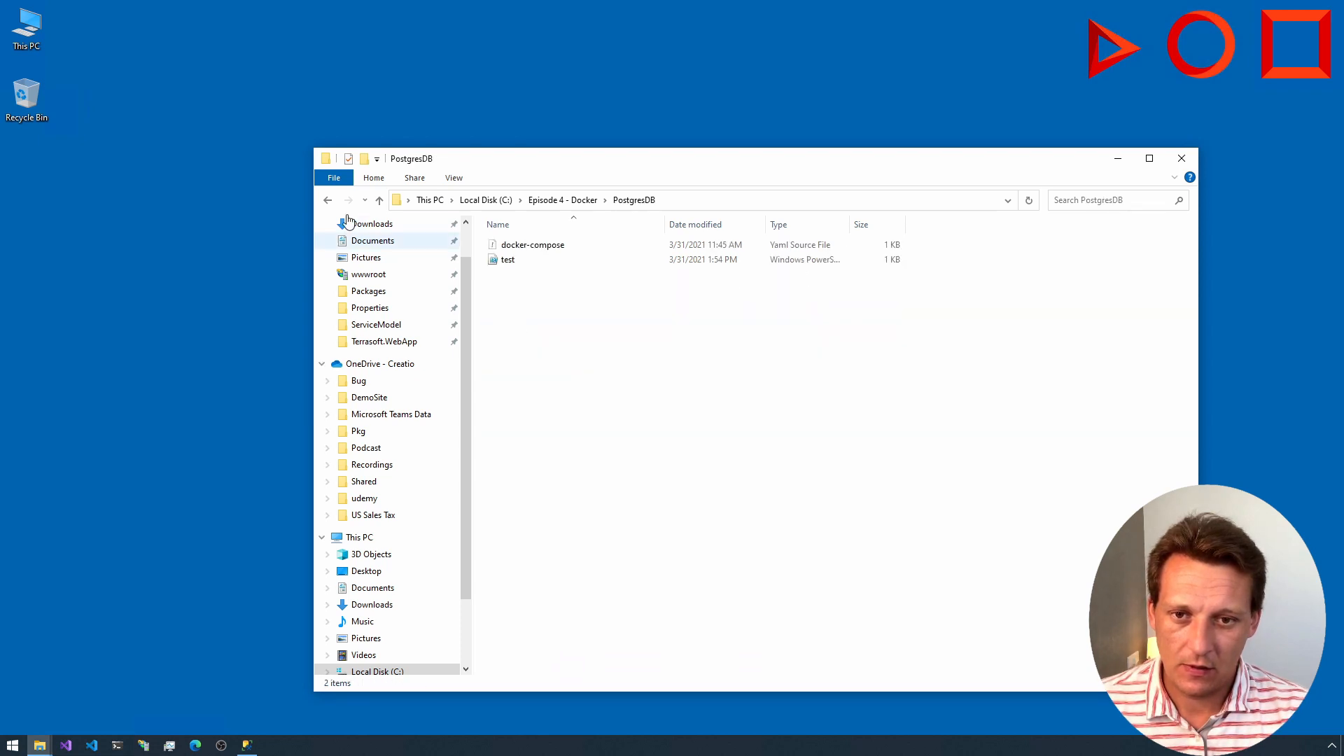
{"action": "left_click", "coordinate": [327, 200]}
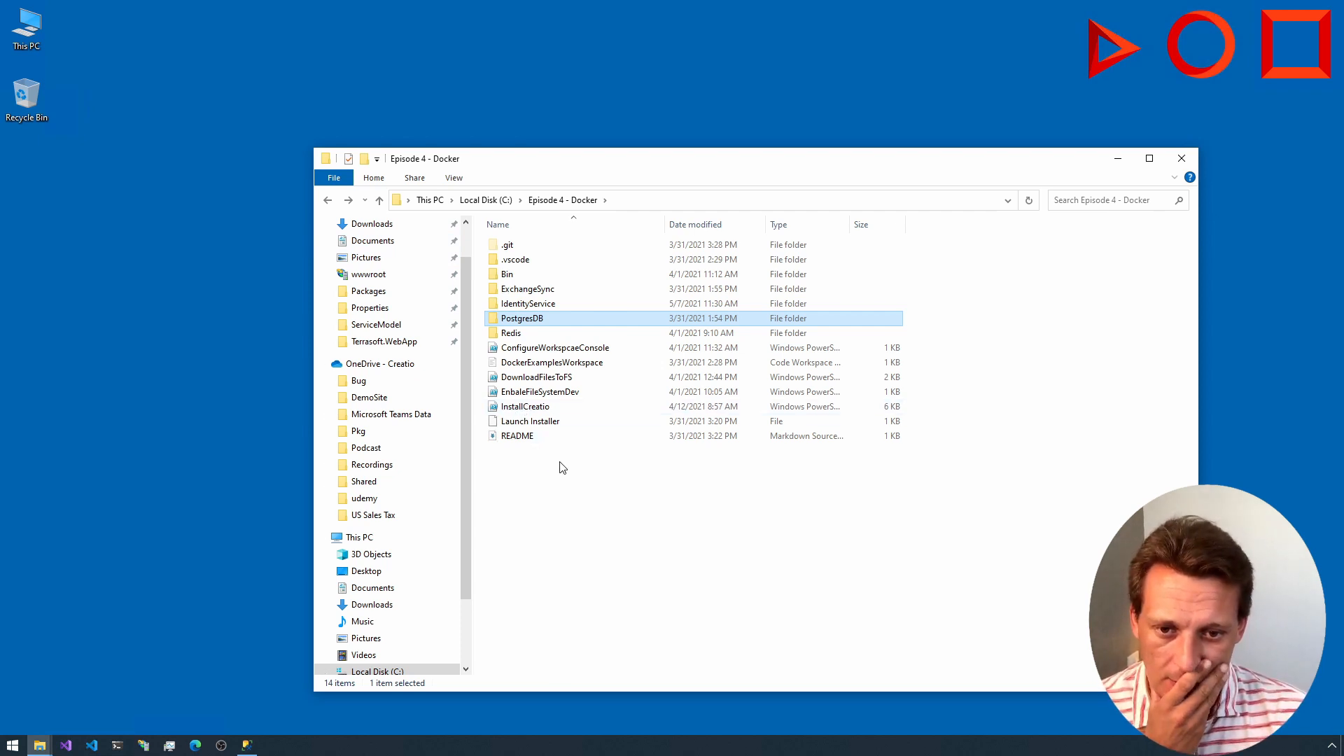
{"action": "left_click", "coordinate": [515, 408]}
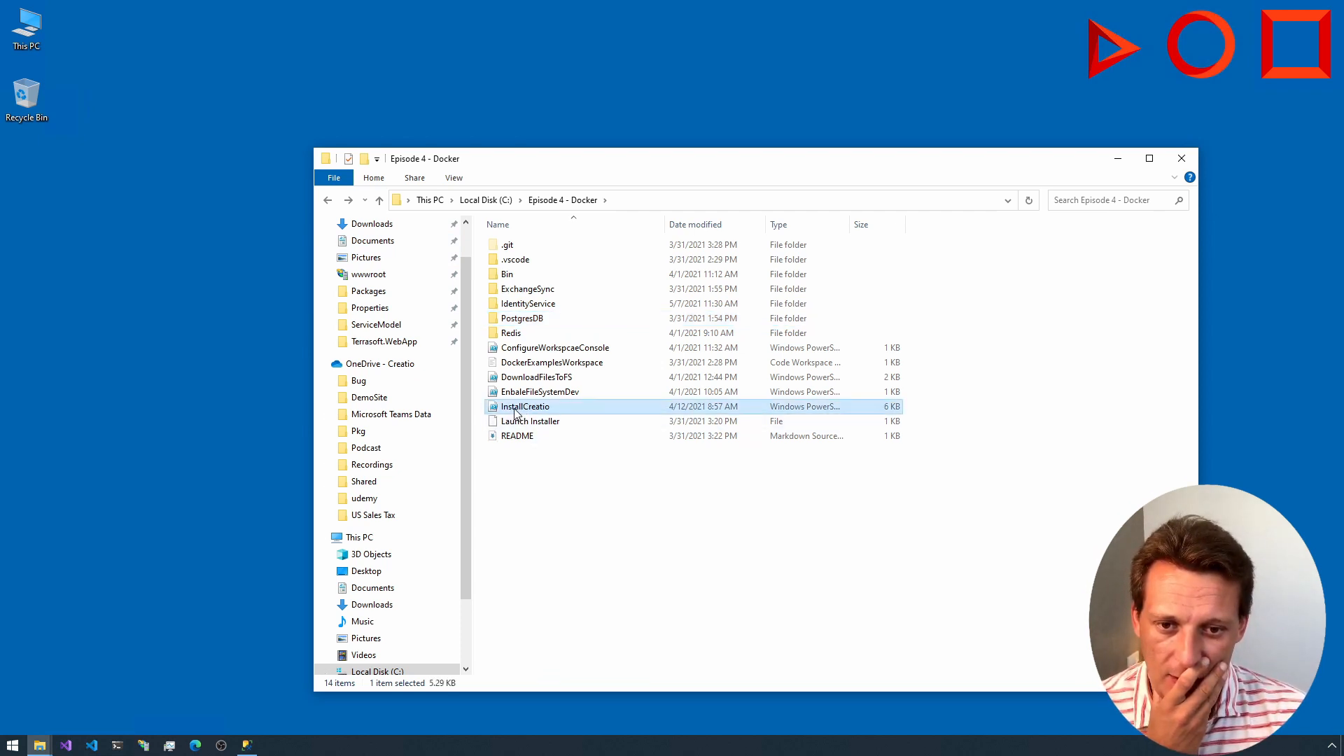
{"action": "right_click", "coordinate": [515, 409]}
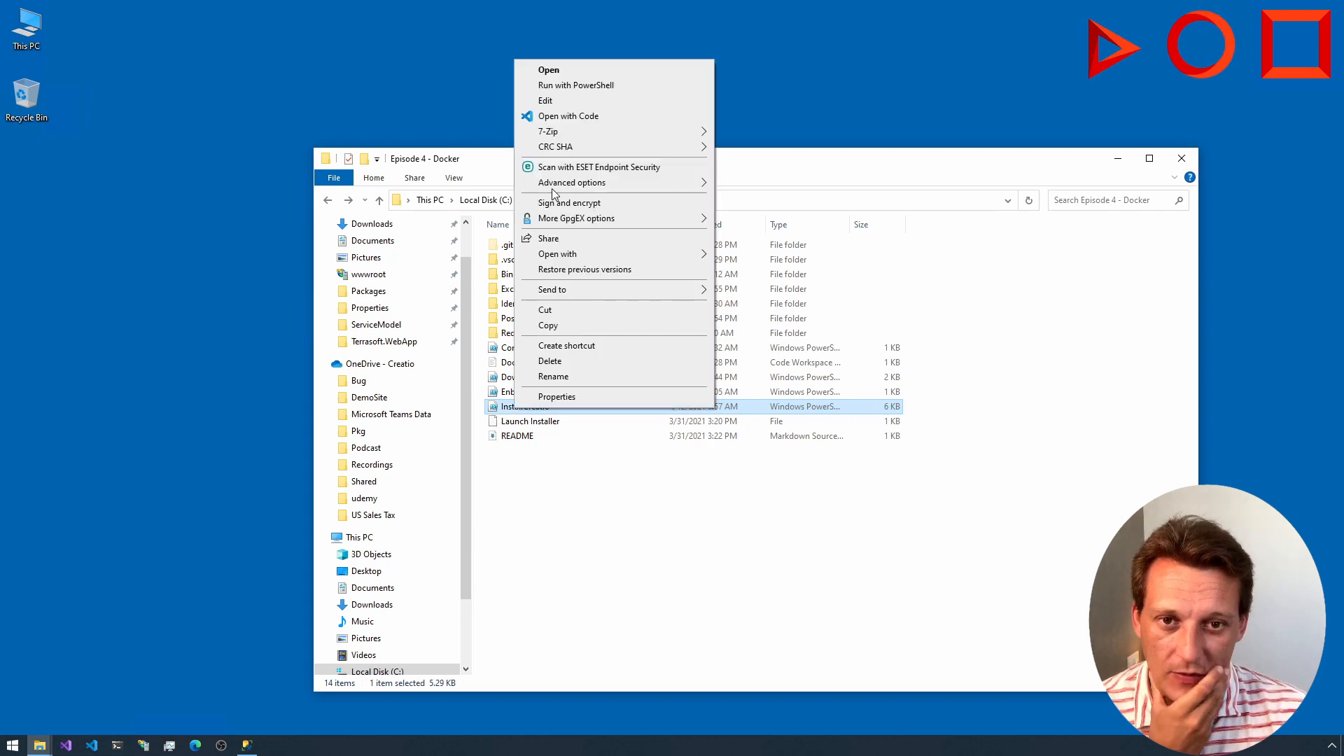
{"action": "left_click", "coordinate": [553, 116]}
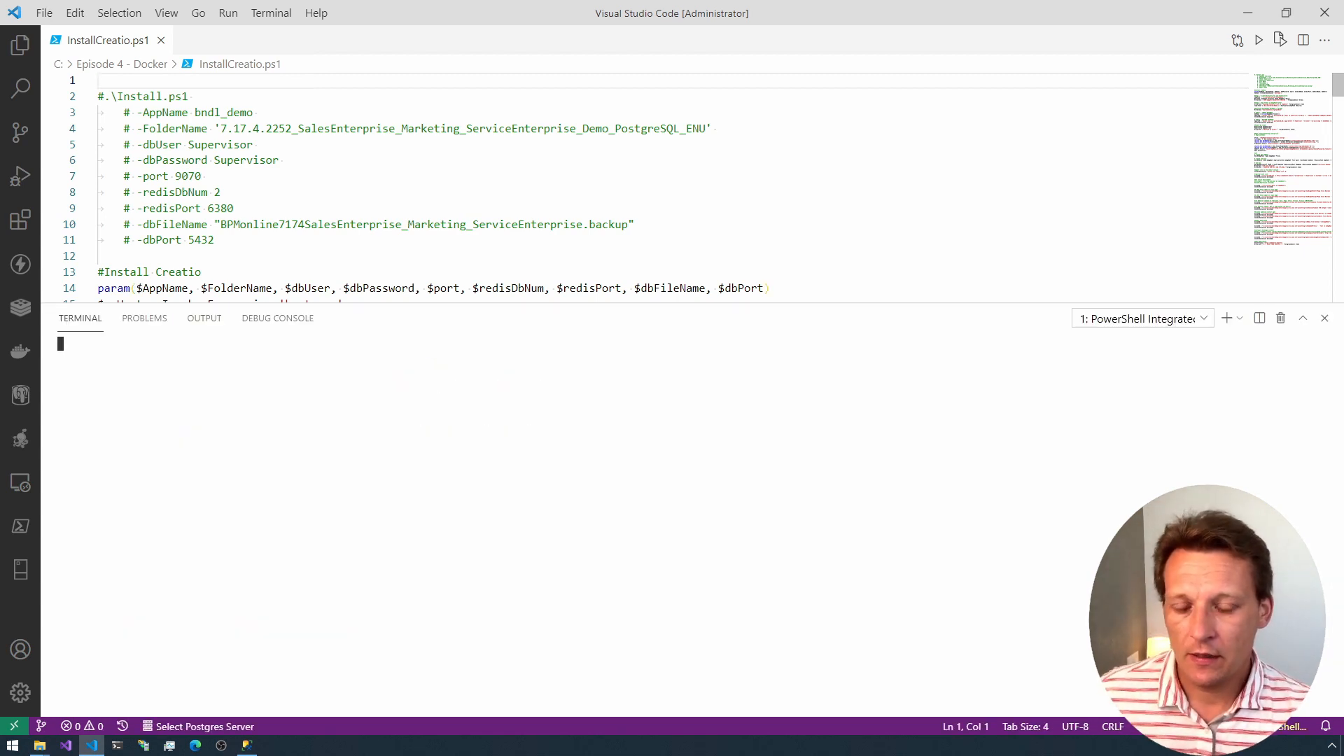
{"action": "left_click", "coordinate": [1324, 318]}
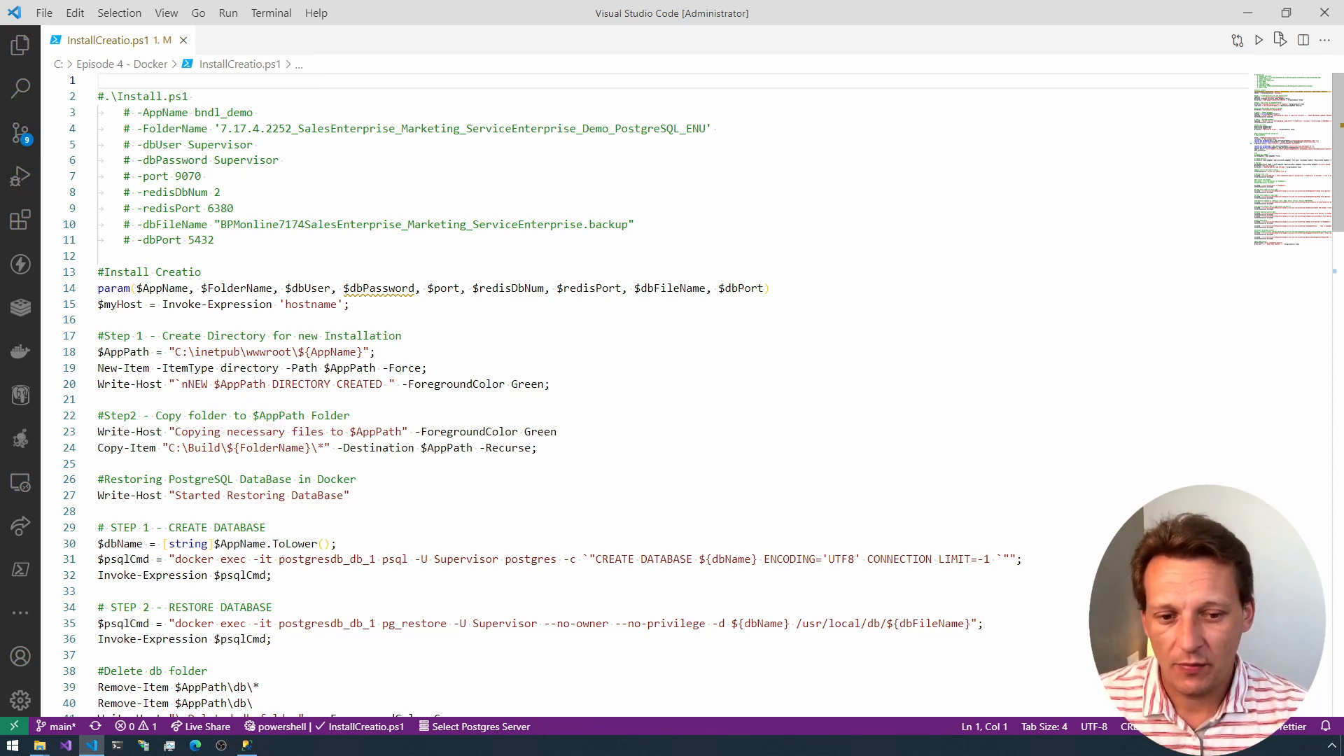
Step: Open the Docker dashboard, view the containers inside postgresdb and redis, and close the dashboard
{"action": "left_click", "coordinate": [1330, 745]}
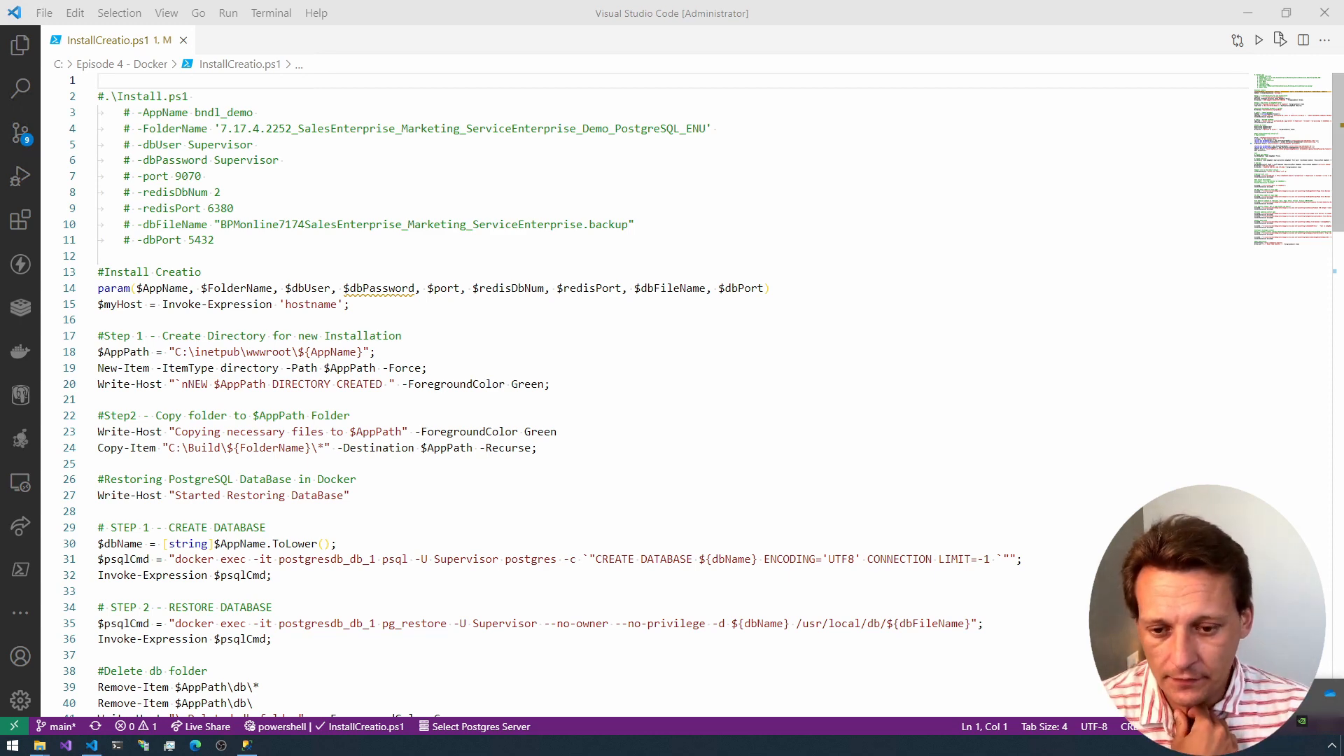
{"action": "left_click", "coordinate": [1274, 721]}
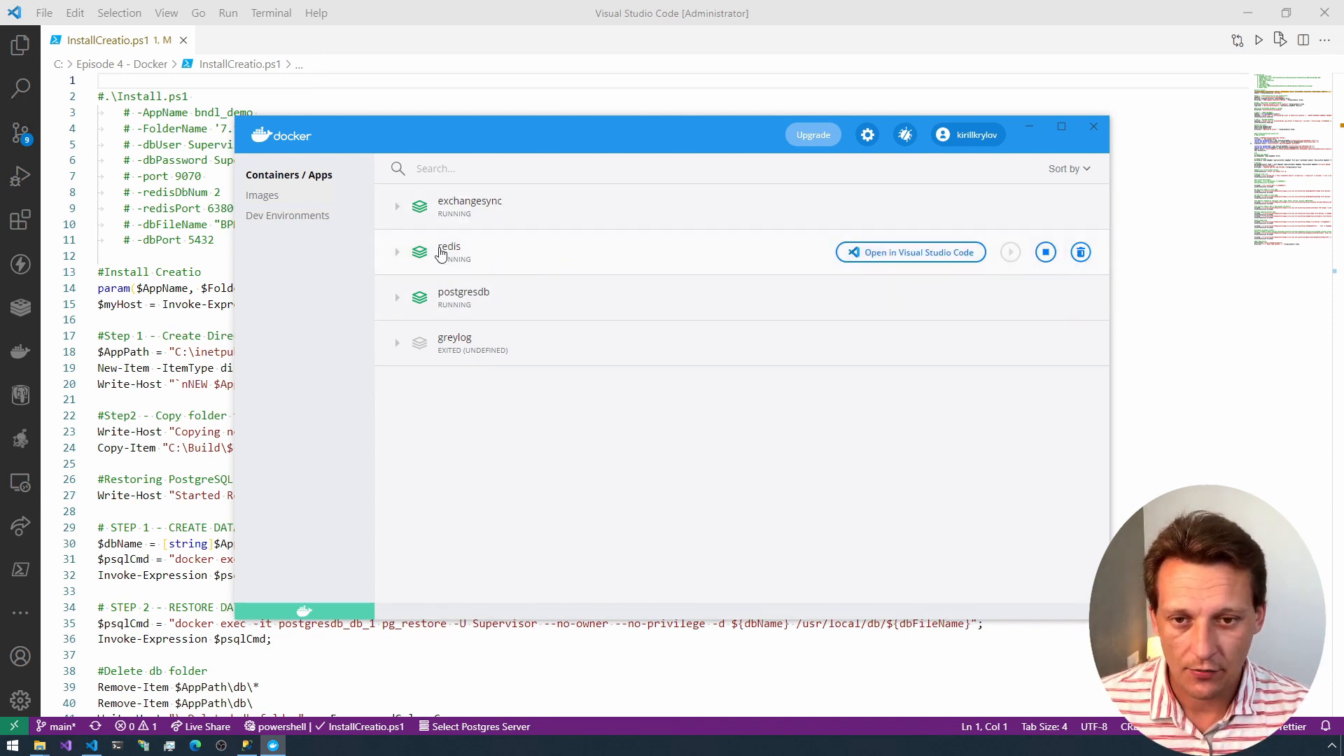
{"action": "left_click", "coordinate": [399, 301]}
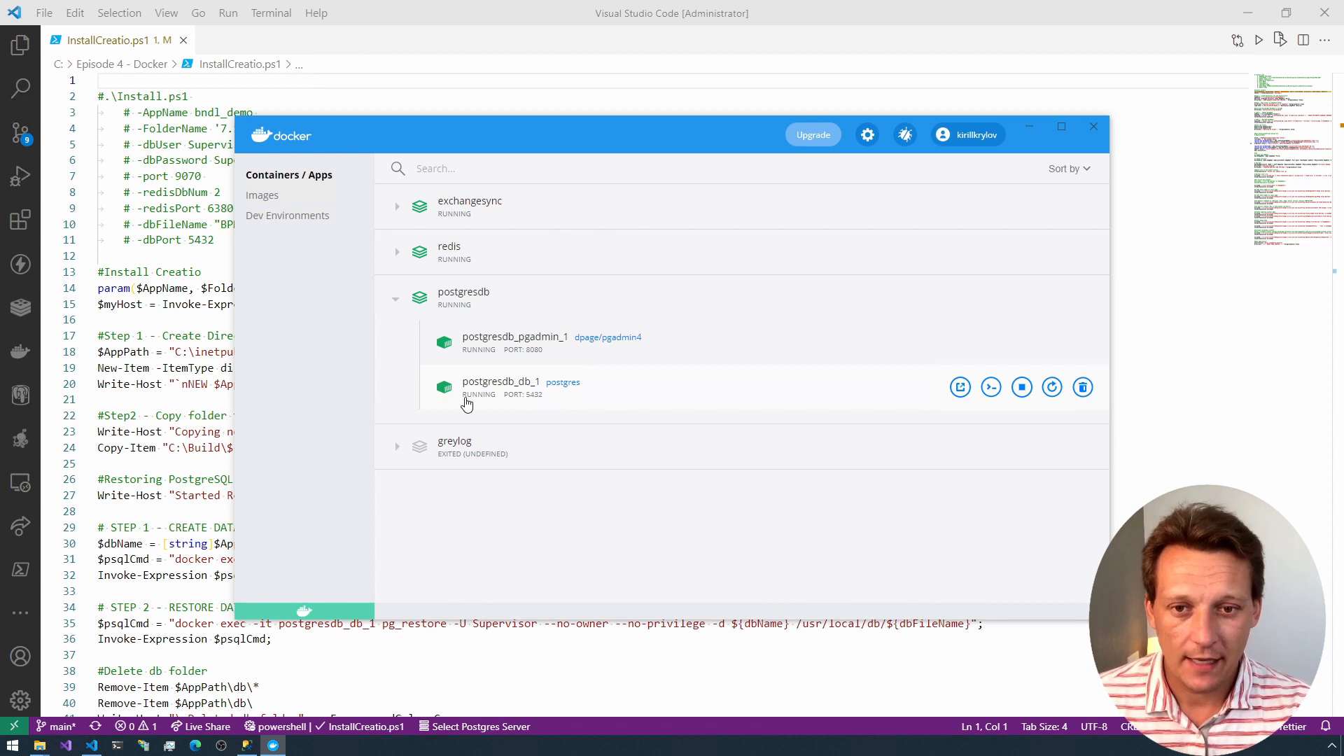
{"action": "left_click", "coordinate": [396, 253]}
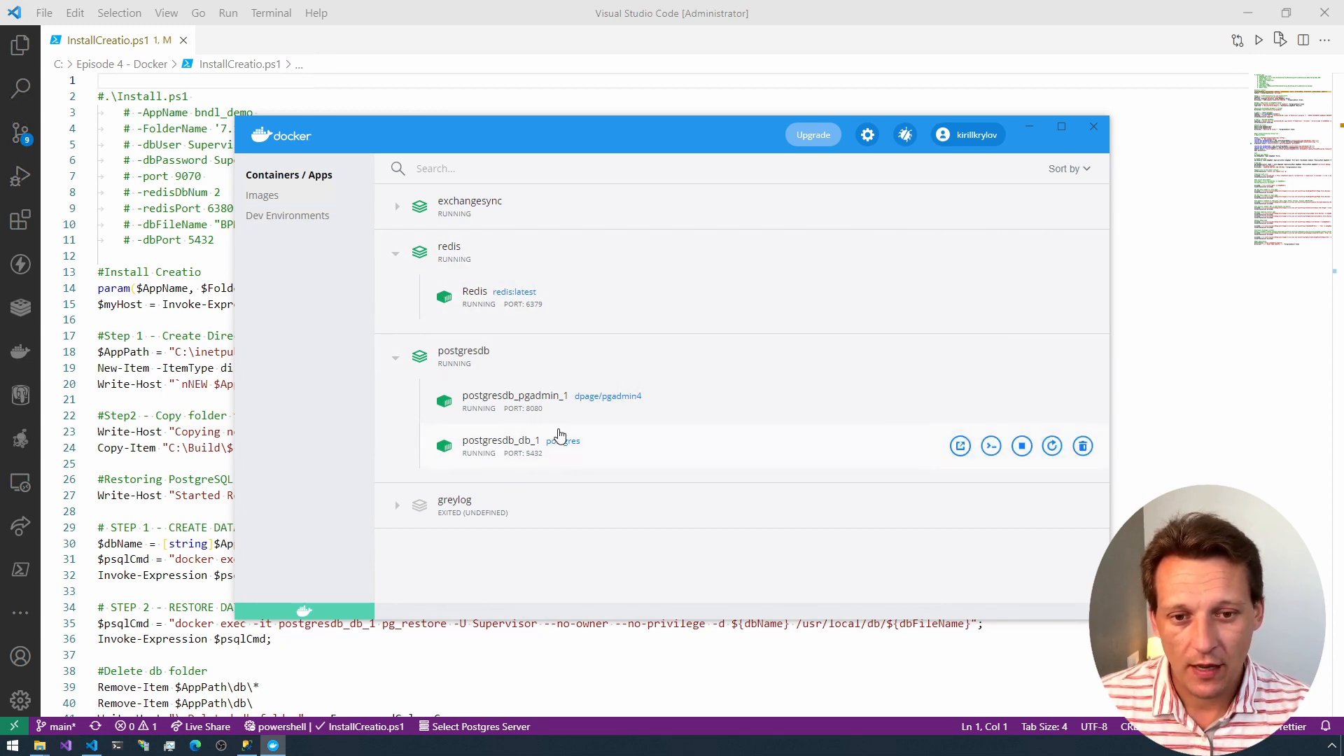
{"action": "left_click", "coordinate": [1093, 126]}
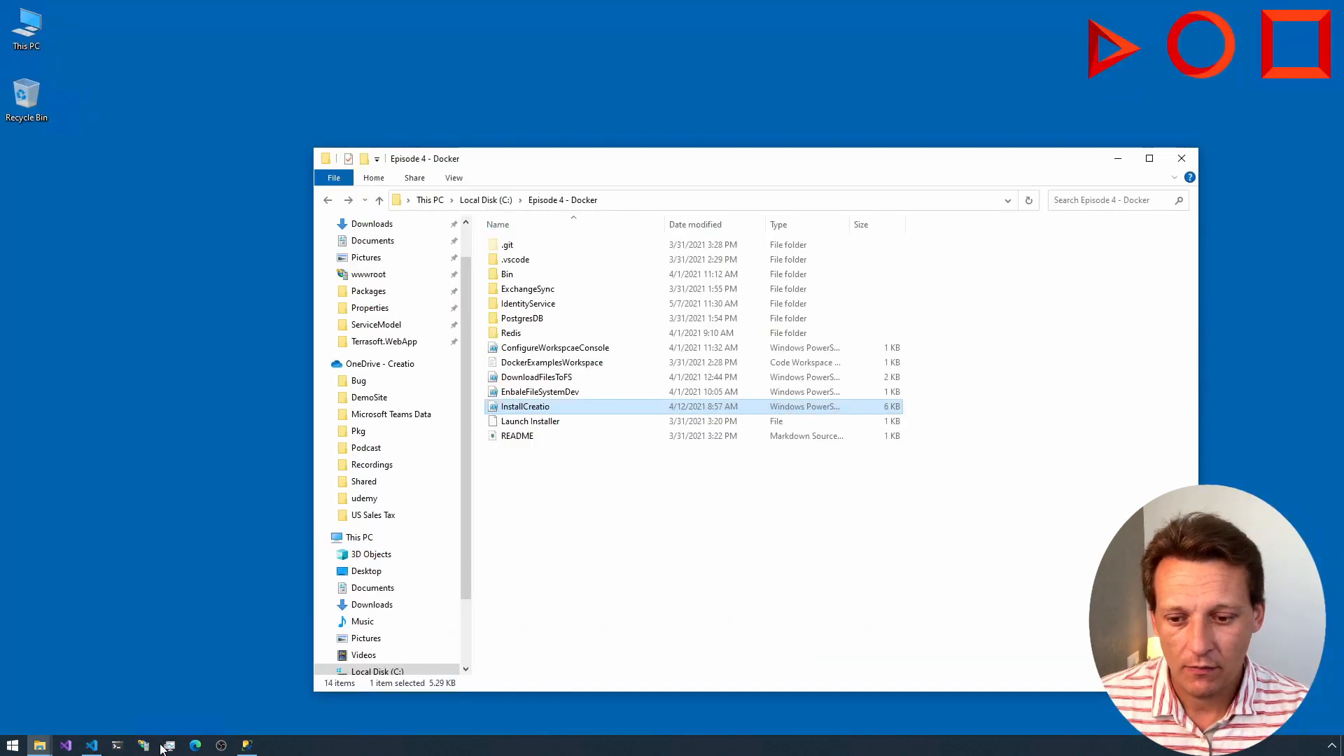
Step: In Edge, open pgAdmin 4 on the local host's port 8080, log in with the saved e-mail and password, and dismiss the version notice
{"action": "left_click", "coordinate": [195, 745]}
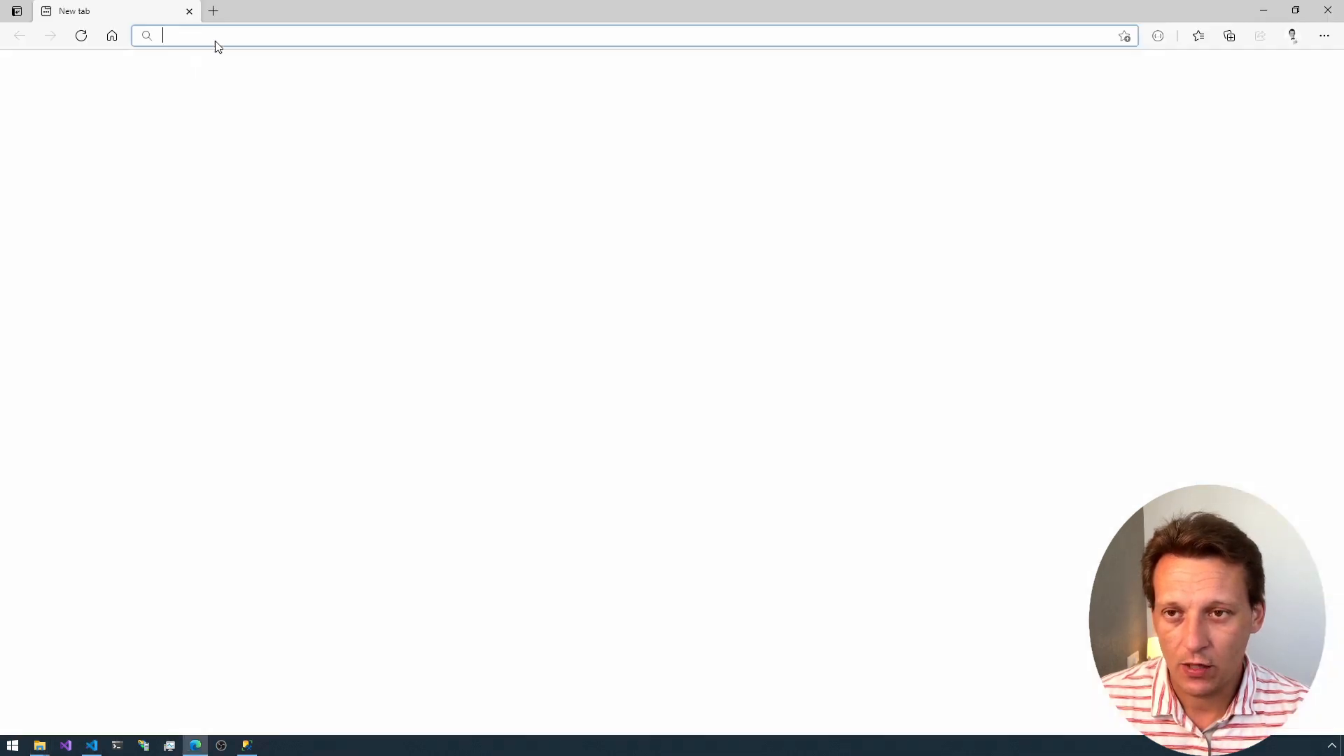
{"action": "type", "text": "k_krylov:8080"}
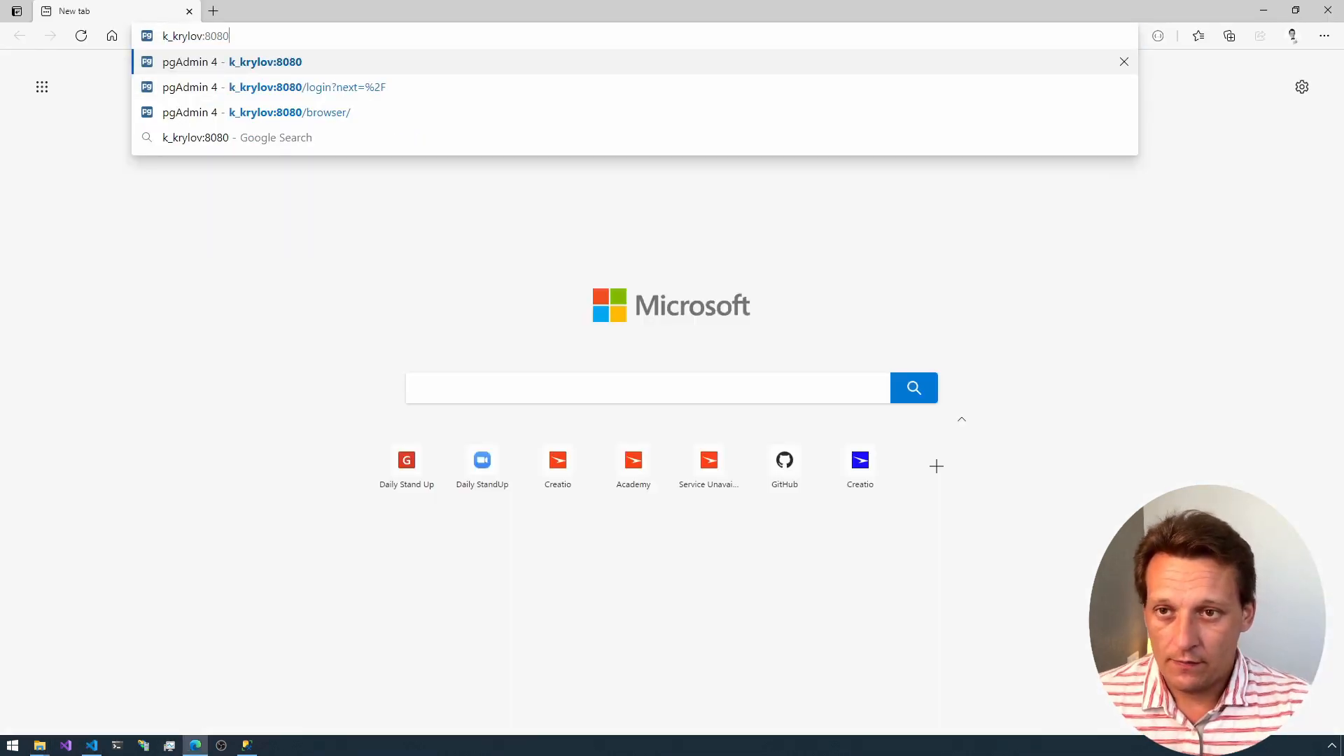
{"action": "key", "text": "Return"}
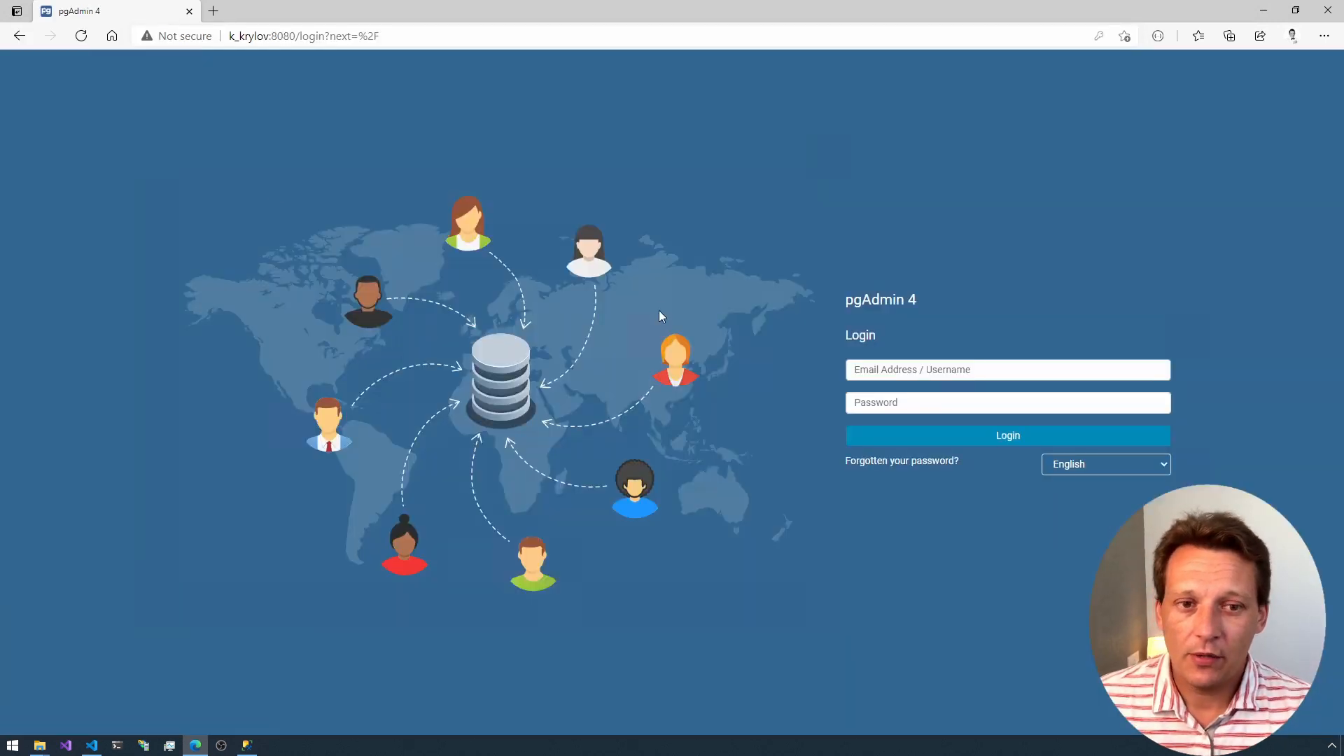
{"action": "left_click", "coordinate": [905, 366]}
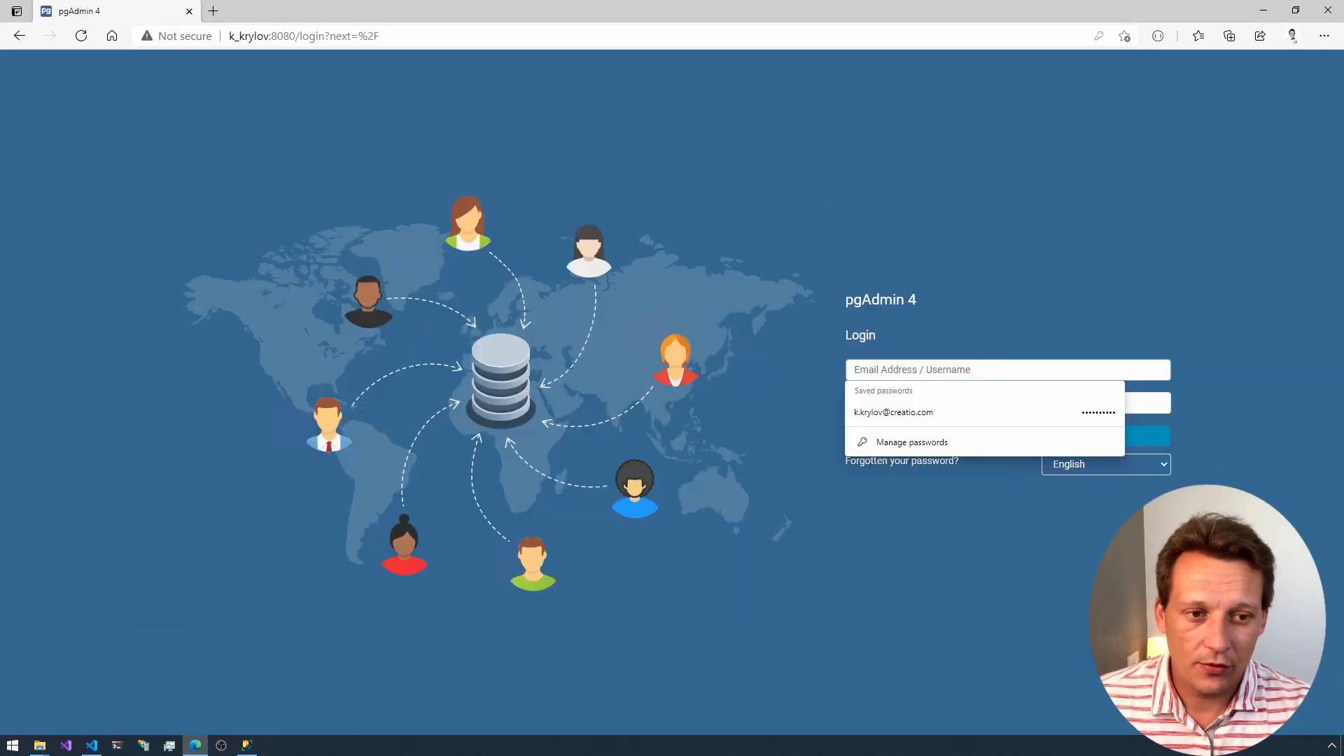
{"action": "left_click", "coordinate": [903, 411]}
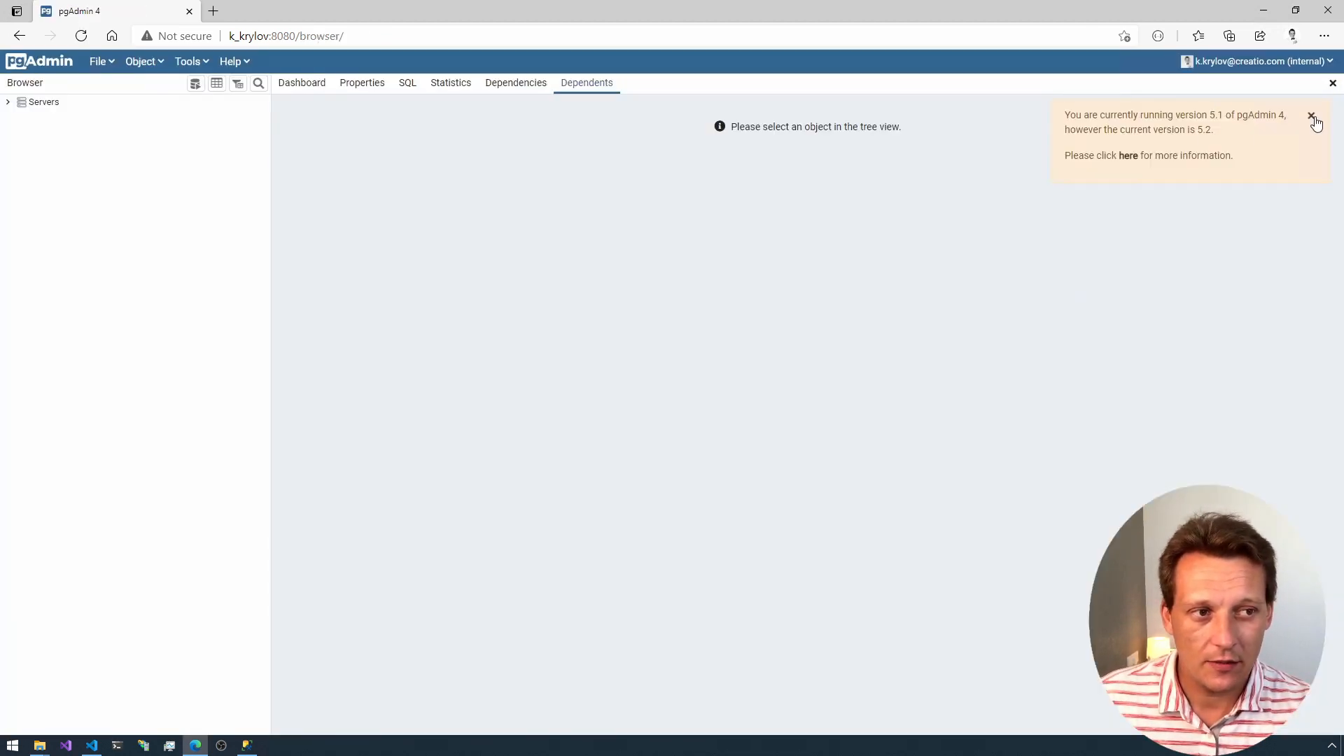
{"action": "left_click", "coordinate": [1311, 116]}
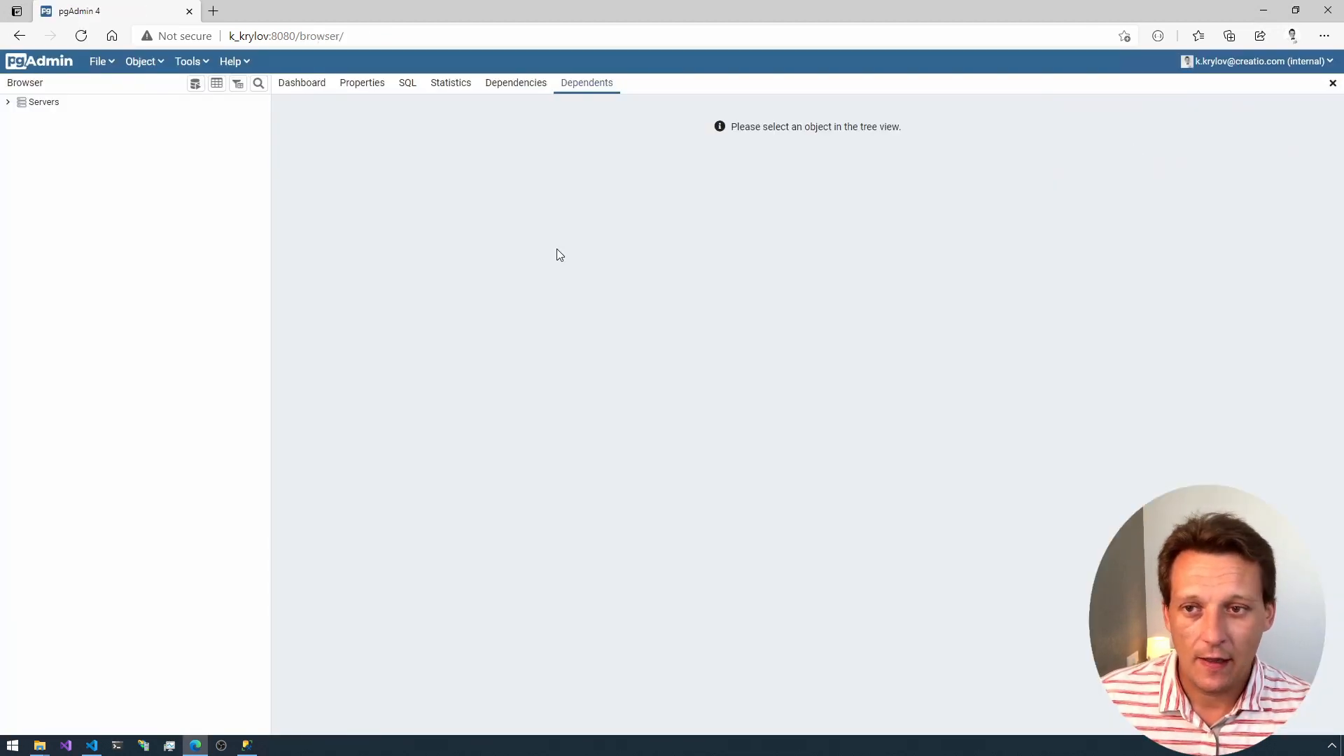
Step: Expand the server tree to show the Local postgres databases, keeping the postgres and studio nodes collapsed
{"action": "left_click", "coordinate": [7, 101]}
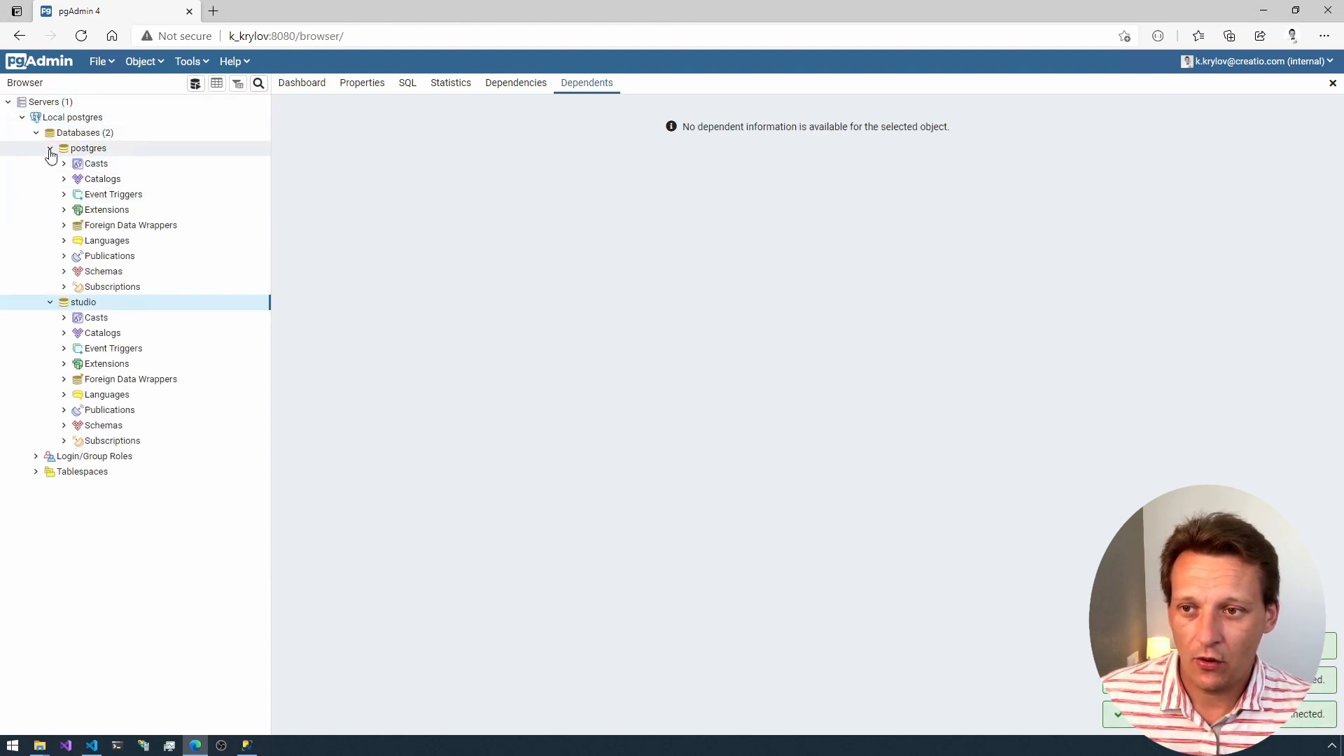
{"action": "left_click", "coordinate": [50, 148]}
{"action": "left_click", "coordinate": [50, 163]}
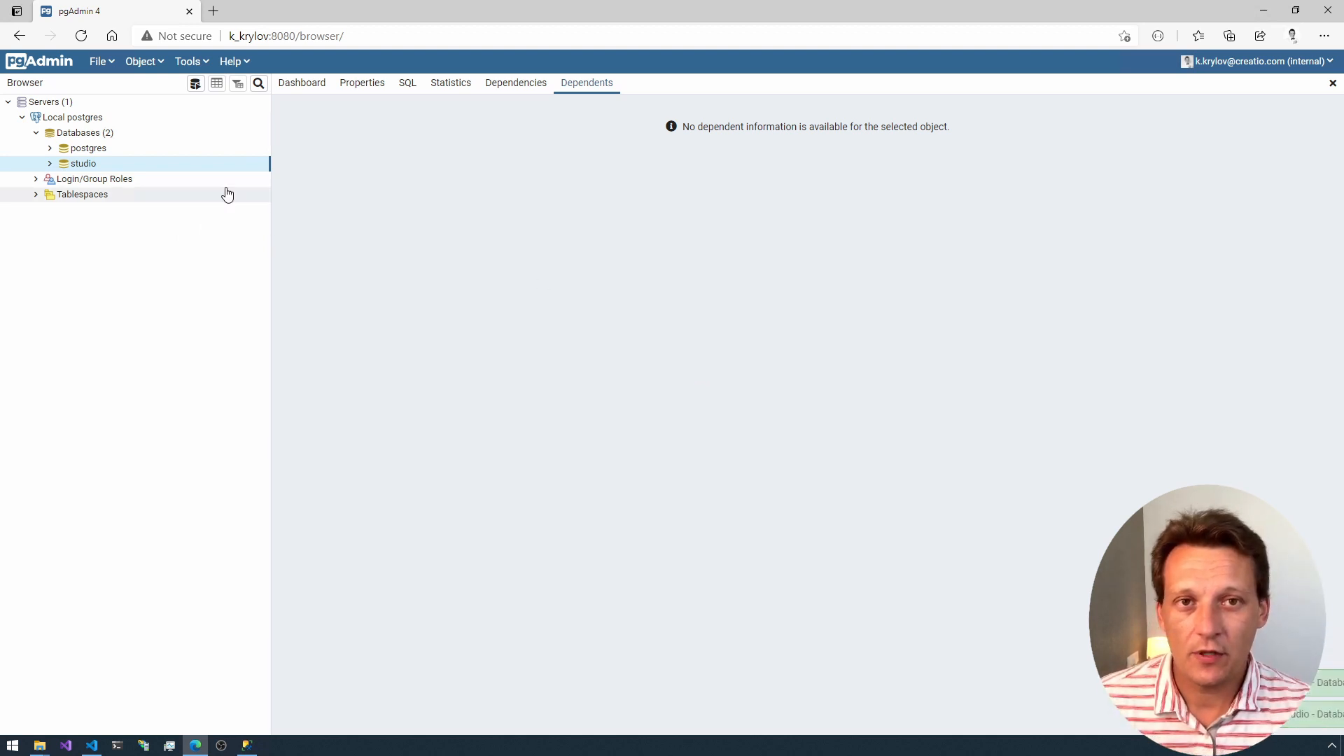
Step: Switch to SQL Server Management Studio and close it
{"action": "left_click", "coordinate": [246, 745]}
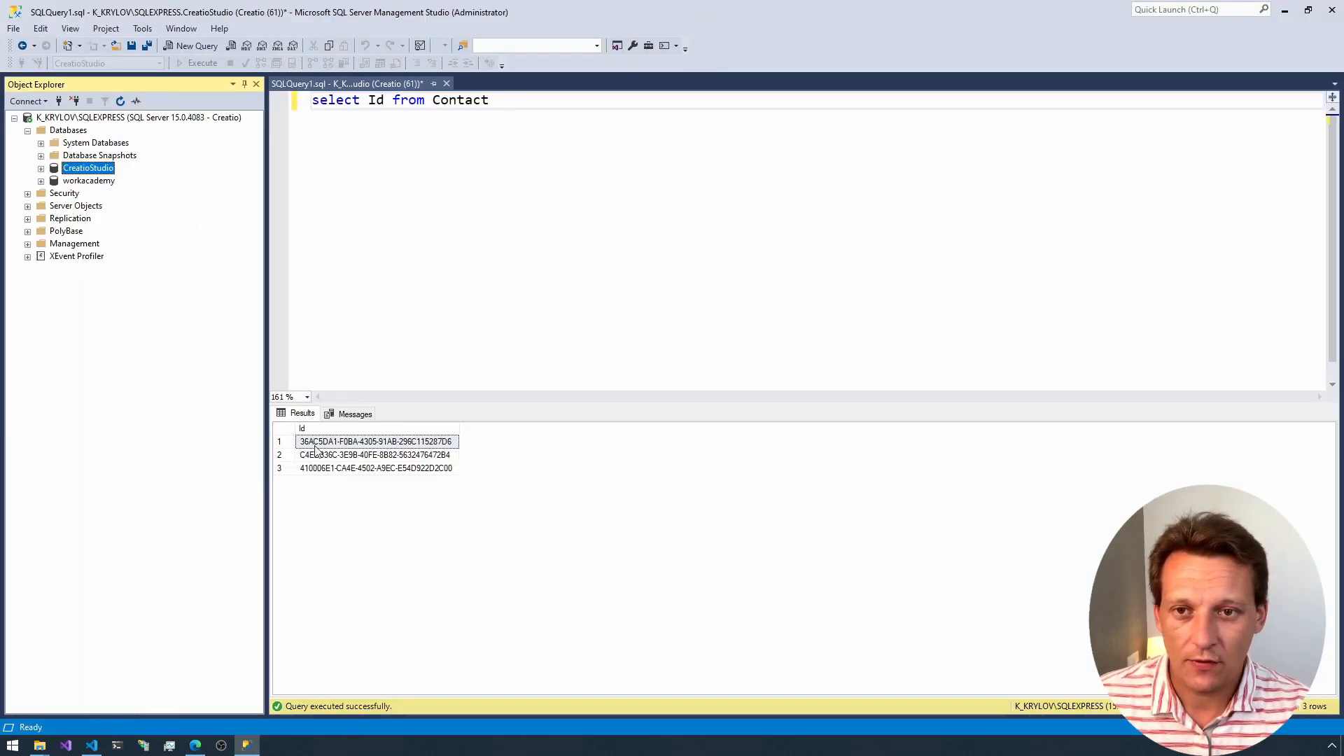
{"action": "left_click", "coordinate": [1333, 10]}
{"action": "left_click", "coordinate": [729, 463]}
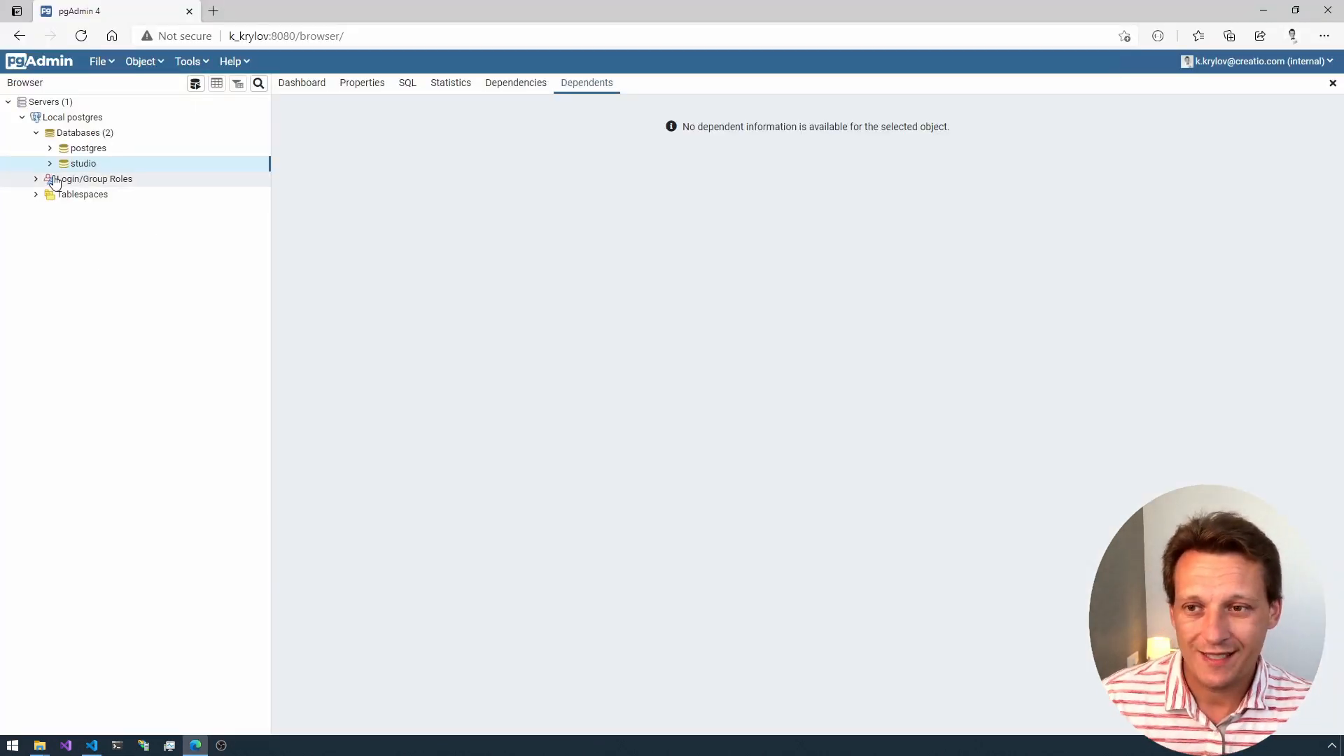
Step: In pgAdmin, review the commands offered for the Databases group and for the postgres database, including Restore
{"action": "right_click", "coordinate": [69, 133]}
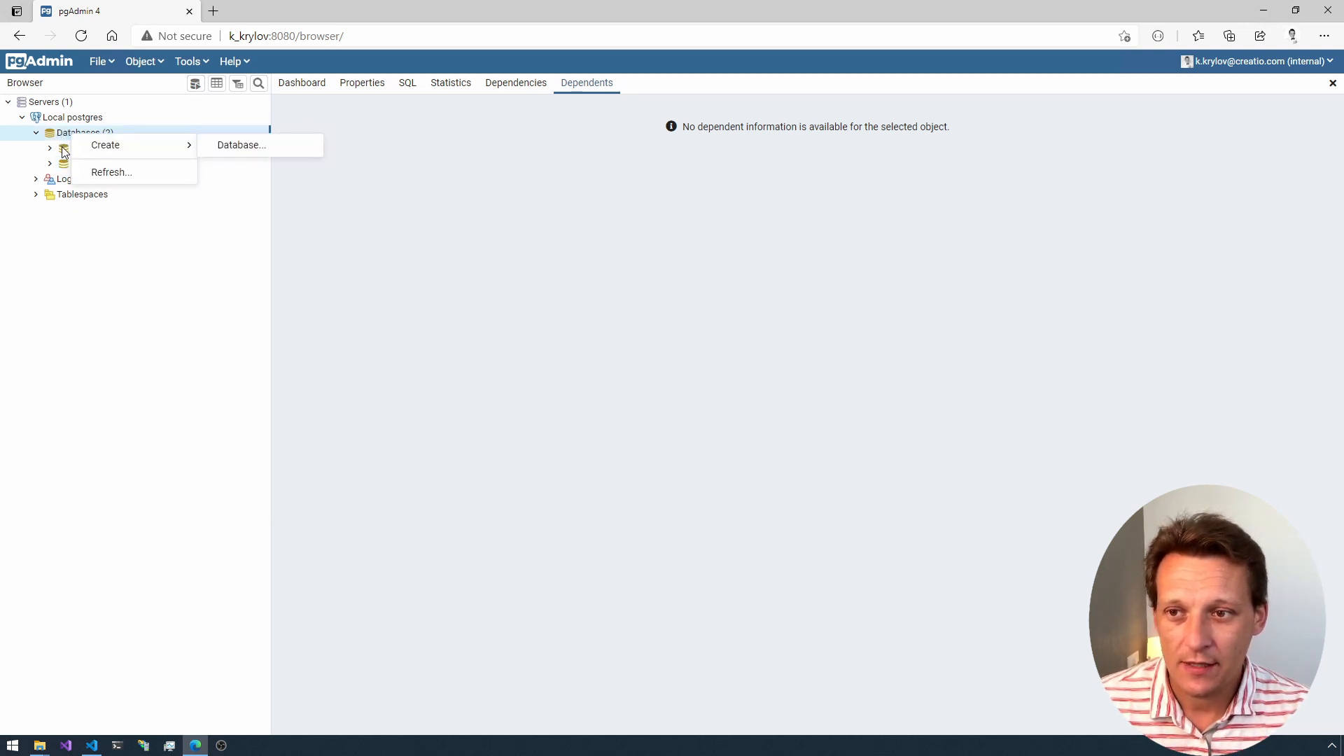
{"action": "left_click", "coordinate": [70, 152]}
{"action": "right_click", "coordinate": [70, 152]}
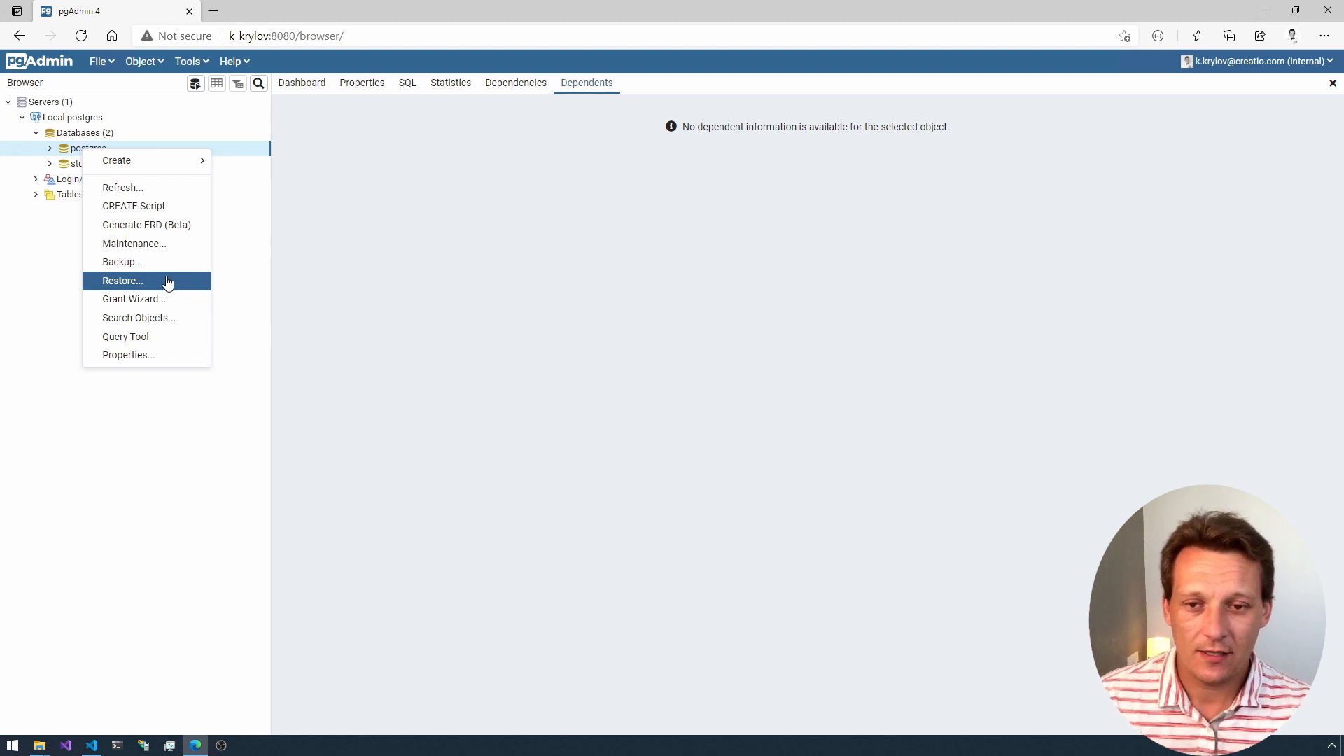
{"action": "left_click", "coordinate": [633, 355]}
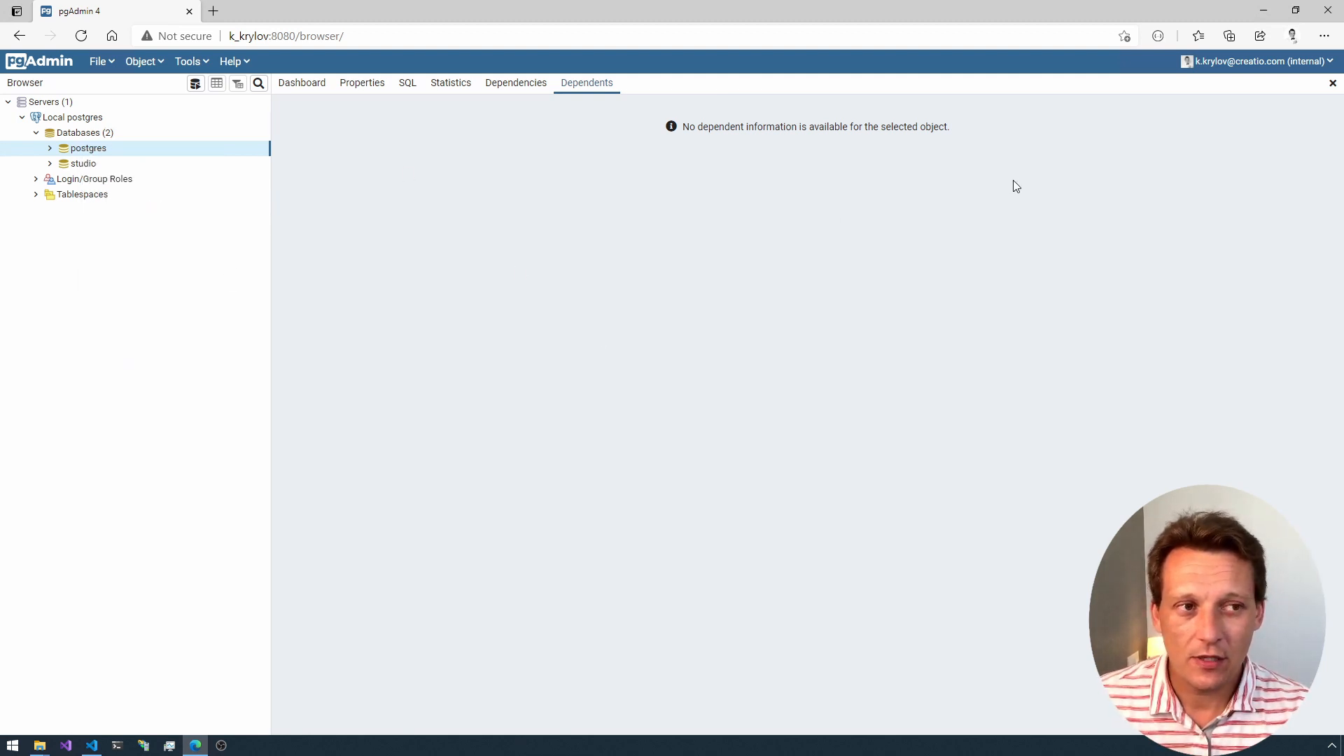
Step: Close the pgAdmin browser window and the Episode 4 - Docker folder window
{"action": "left_click", "coordinate": [1328, 10]}
{"action": "left_click", "coordinate": [728, 119]}
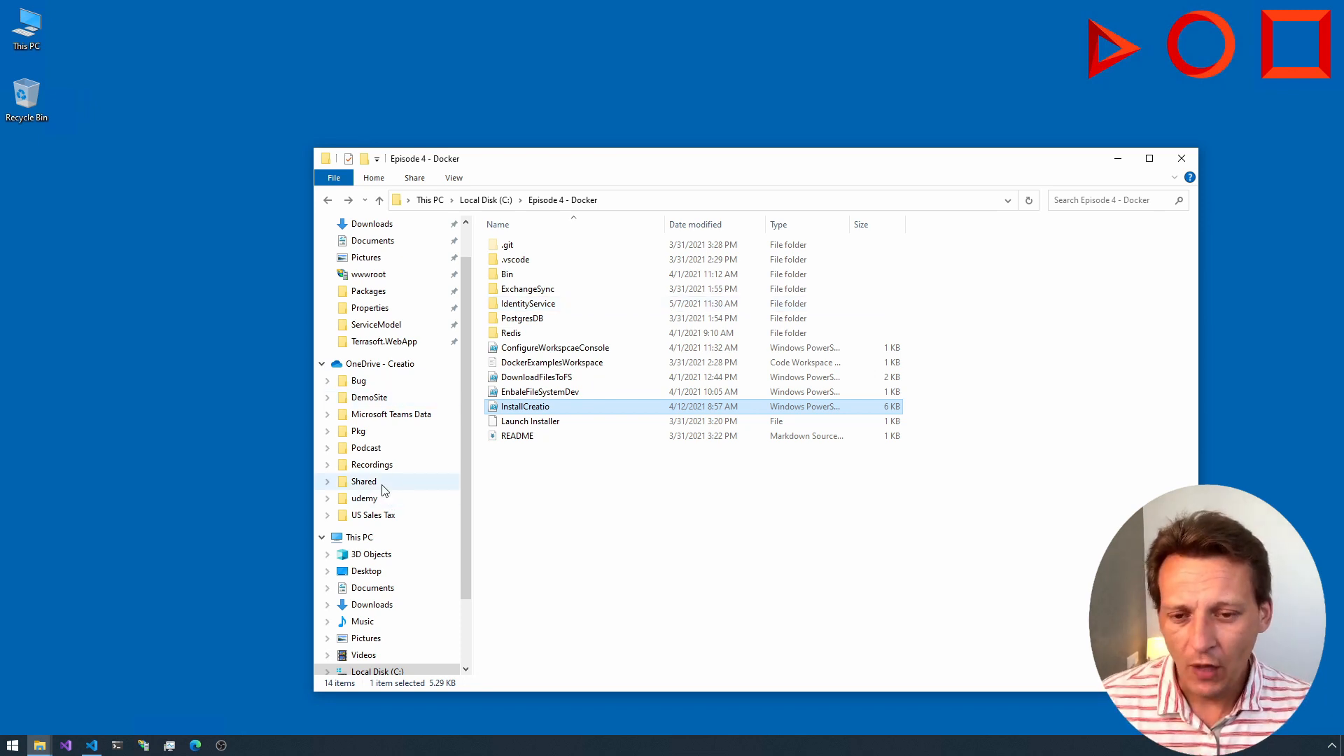
{"action": "left_click", "coordinate": [1181, 158]}
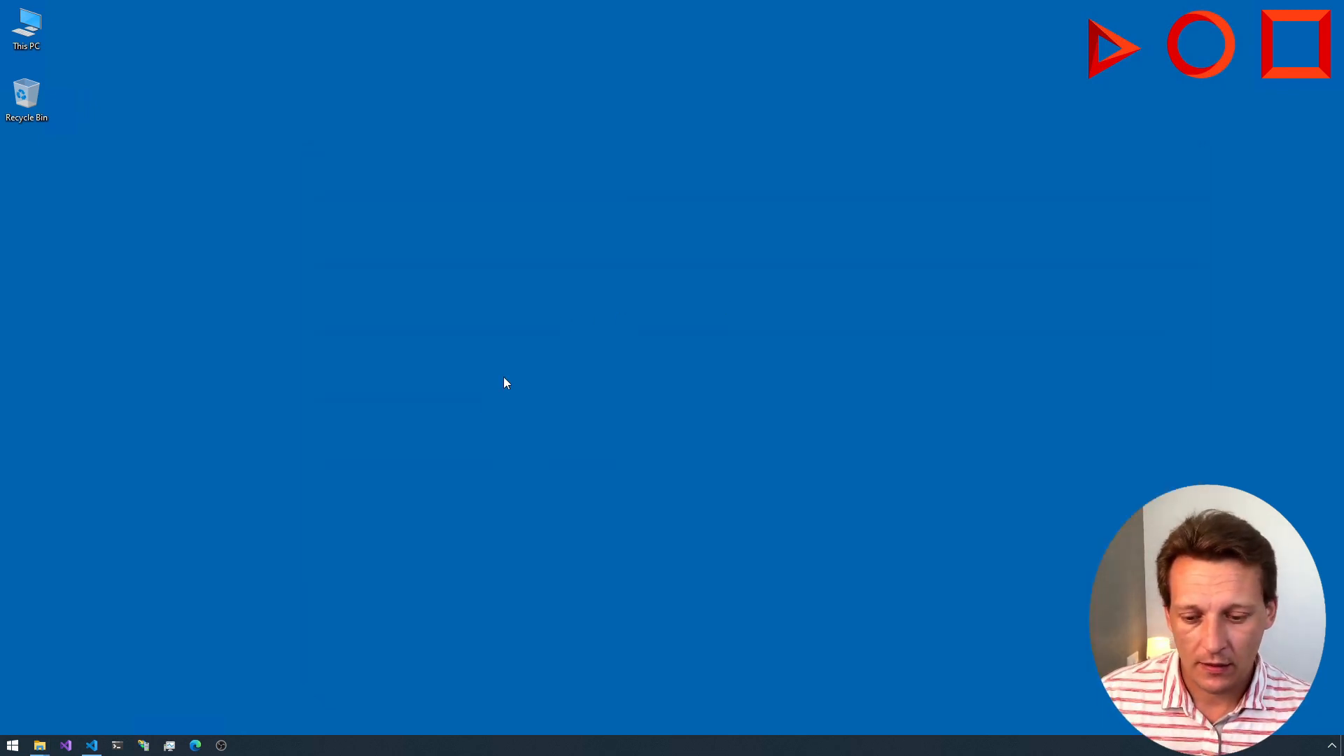
Step: Switch to Visual Studio Code and open the C:\Build folder as the working folder
{"action": "left_click", "coordinate": [92, 745]}
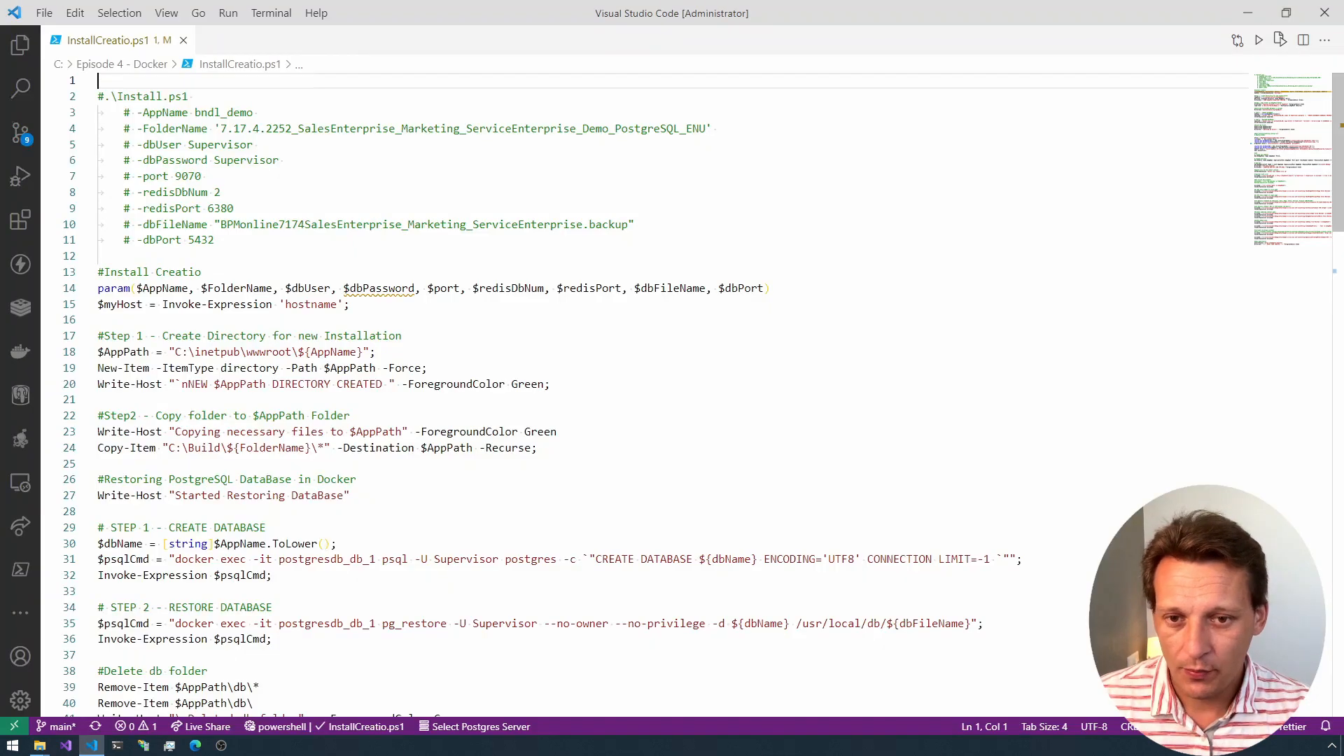
{"action": "left_click", "coordinate": [1124, 164]}
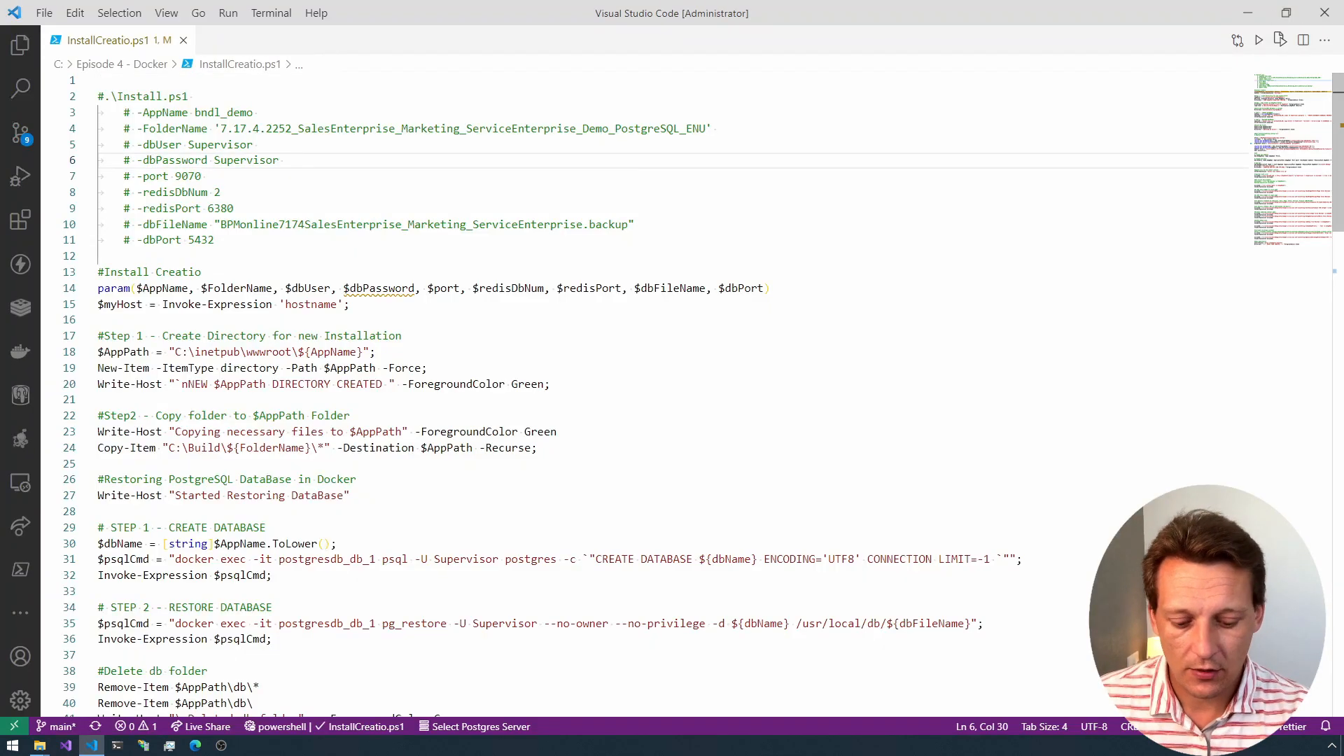
{"action": "key", "text": "ctrl+k"}
{"action": "key", "text": "ctrl+o"}
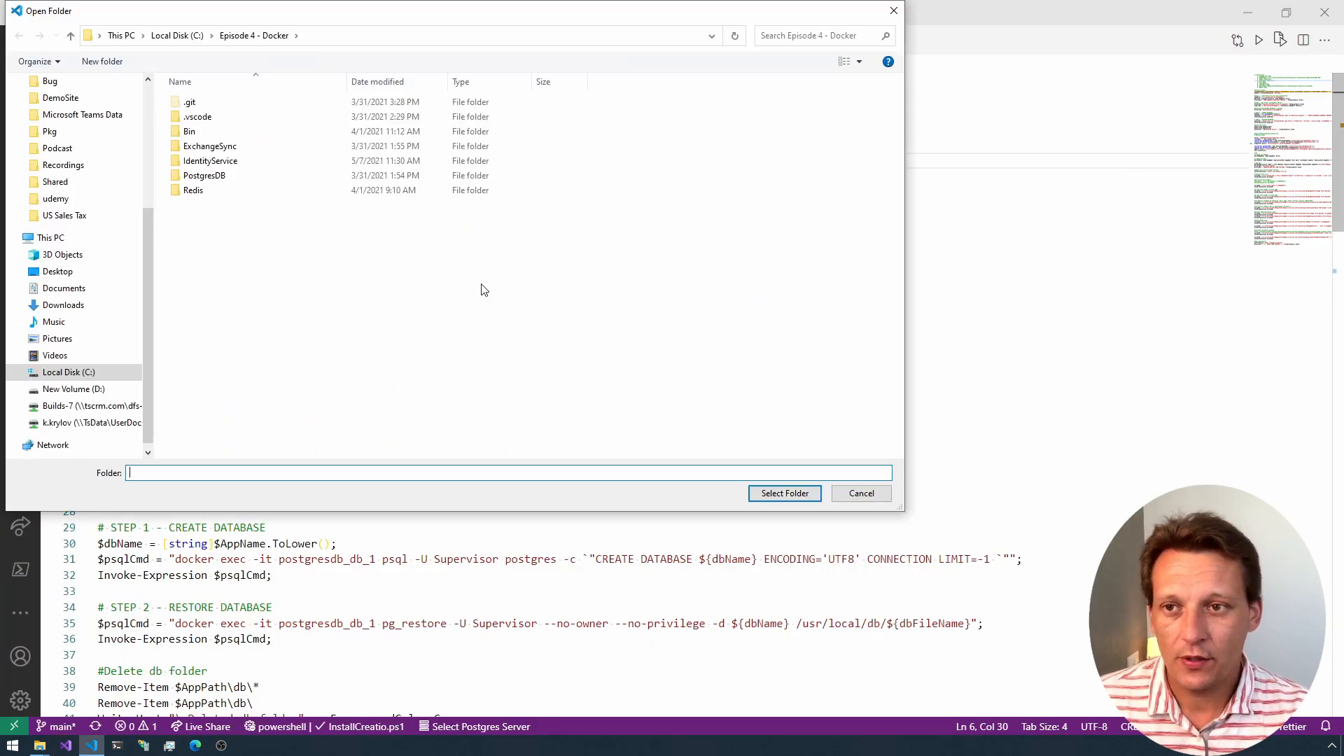
{"action": "left_click", "coordinate": [186, 35]}
{"action": "left_click", "coordinate": [220, 240]}
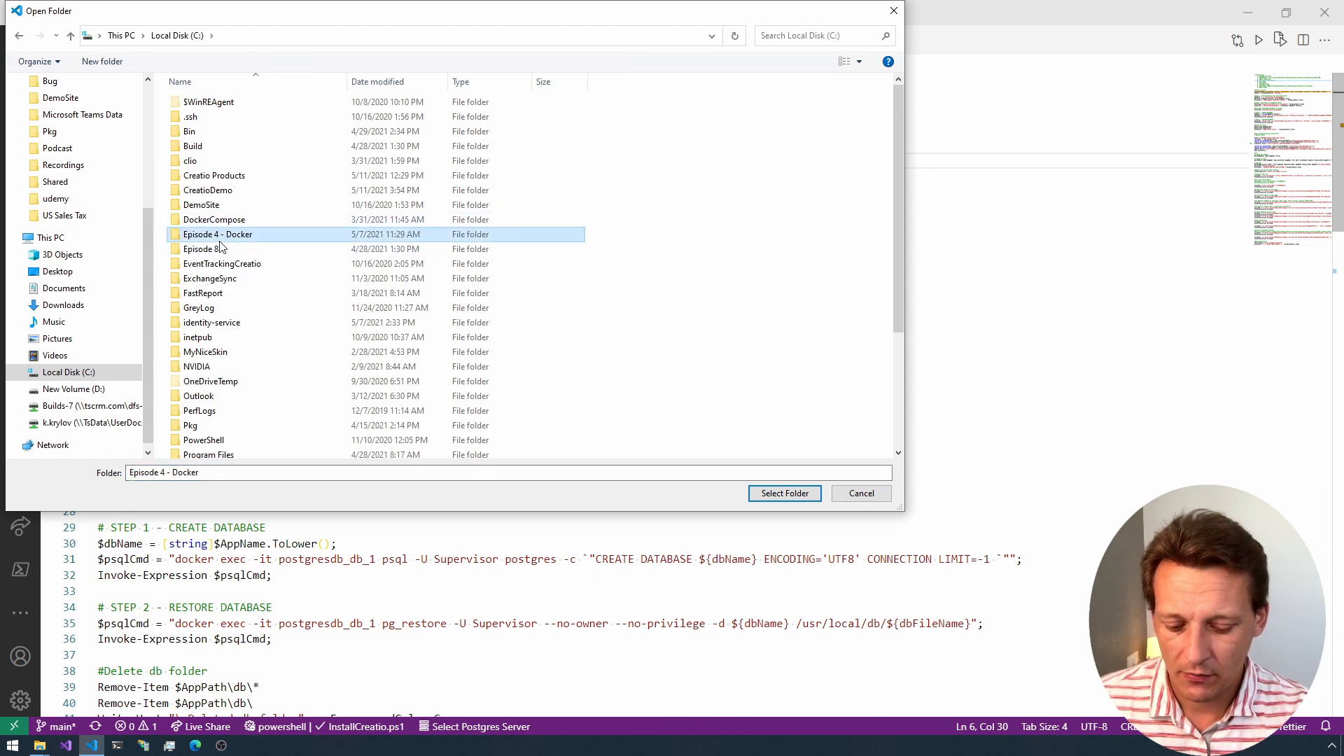
{"action": "type", "text": "bu"}
{"action": "key", "text": "Return"}
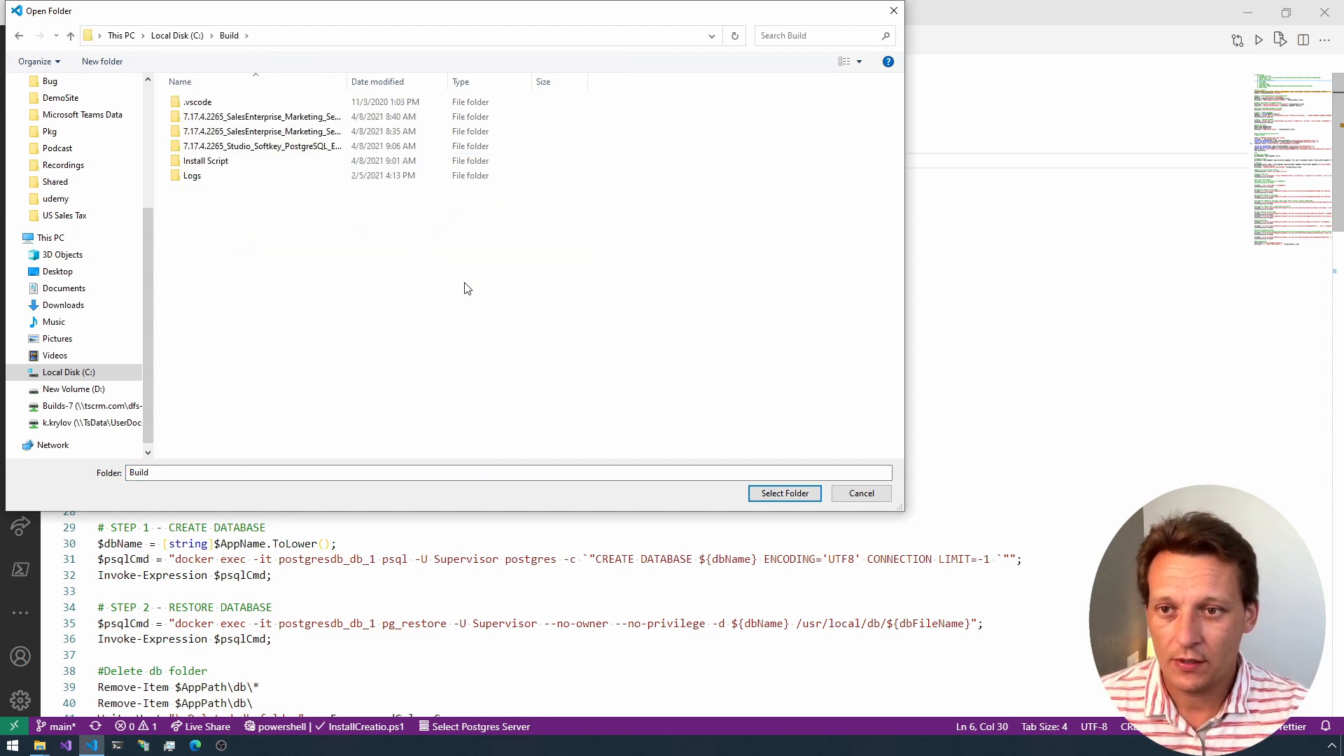
{"action": "left_click", "coordinate": [785, 494]}
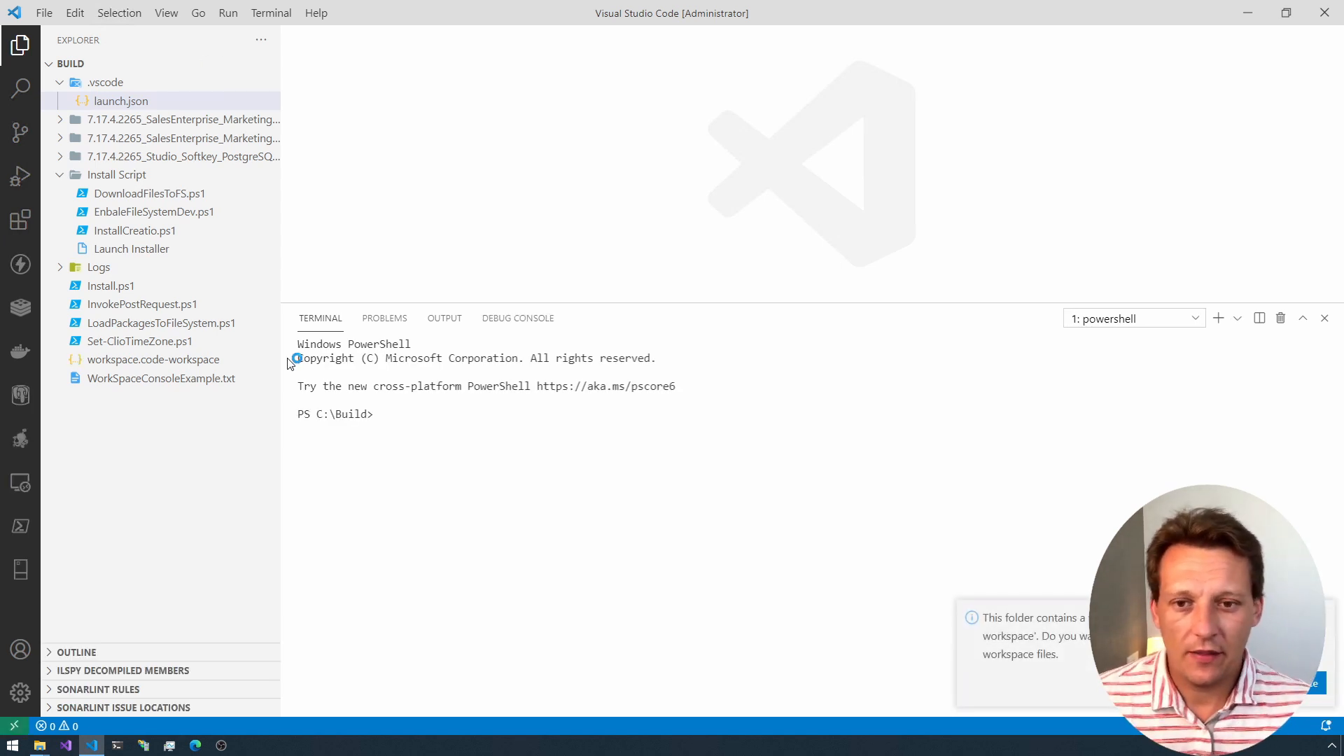
Step: Close the terminal and open InstallCreatio.ps1 from the Install Script folder to view its beginning
{"action": "left_click", "coordinate": [1325, 319]}
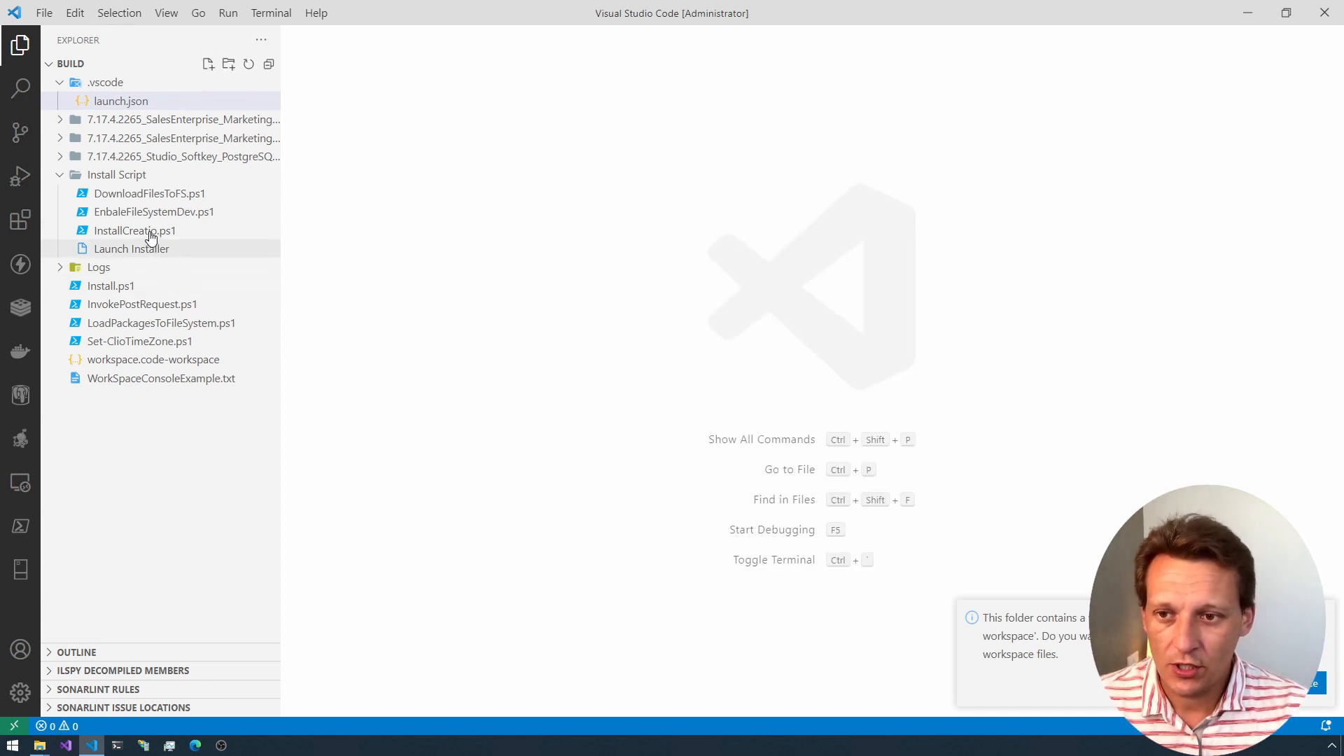
{"action": "left_click", "coordinate": [175, 231]}
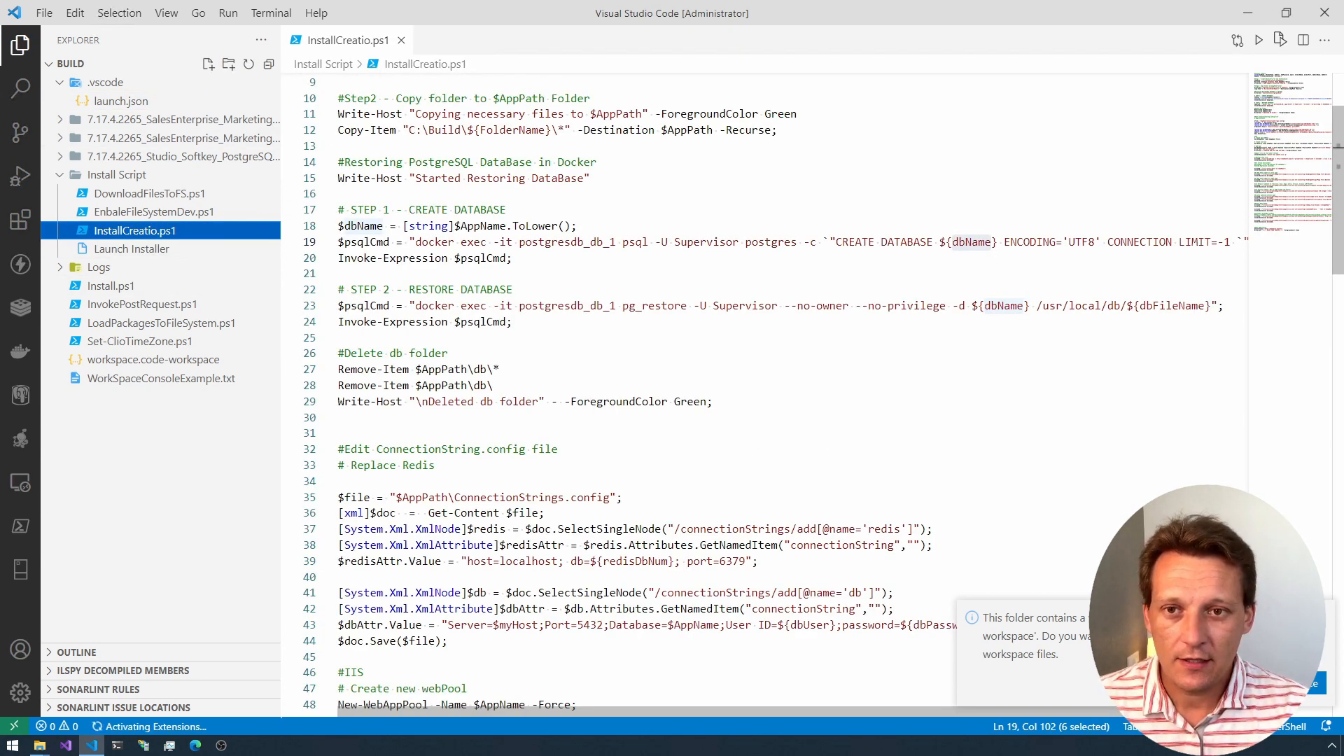
{"action": "scroll", "coordinate": [341, 207], "scroll_direction": "up", "scroll_amount": 3}
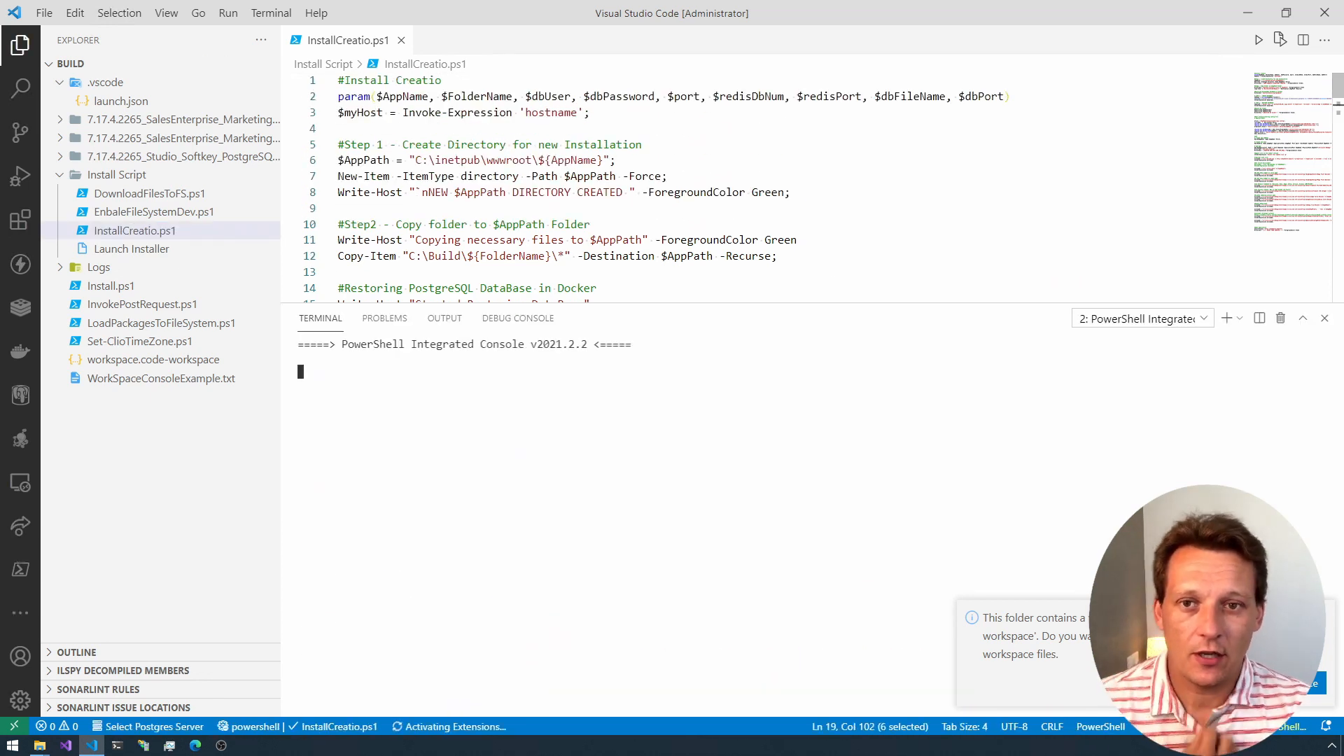
Step: Highlight the param line in InstallCreatio.ps1 to review the script's input parameters, and close the terminal panel
{"action": "left_click", "coordinate": [383, 97]}
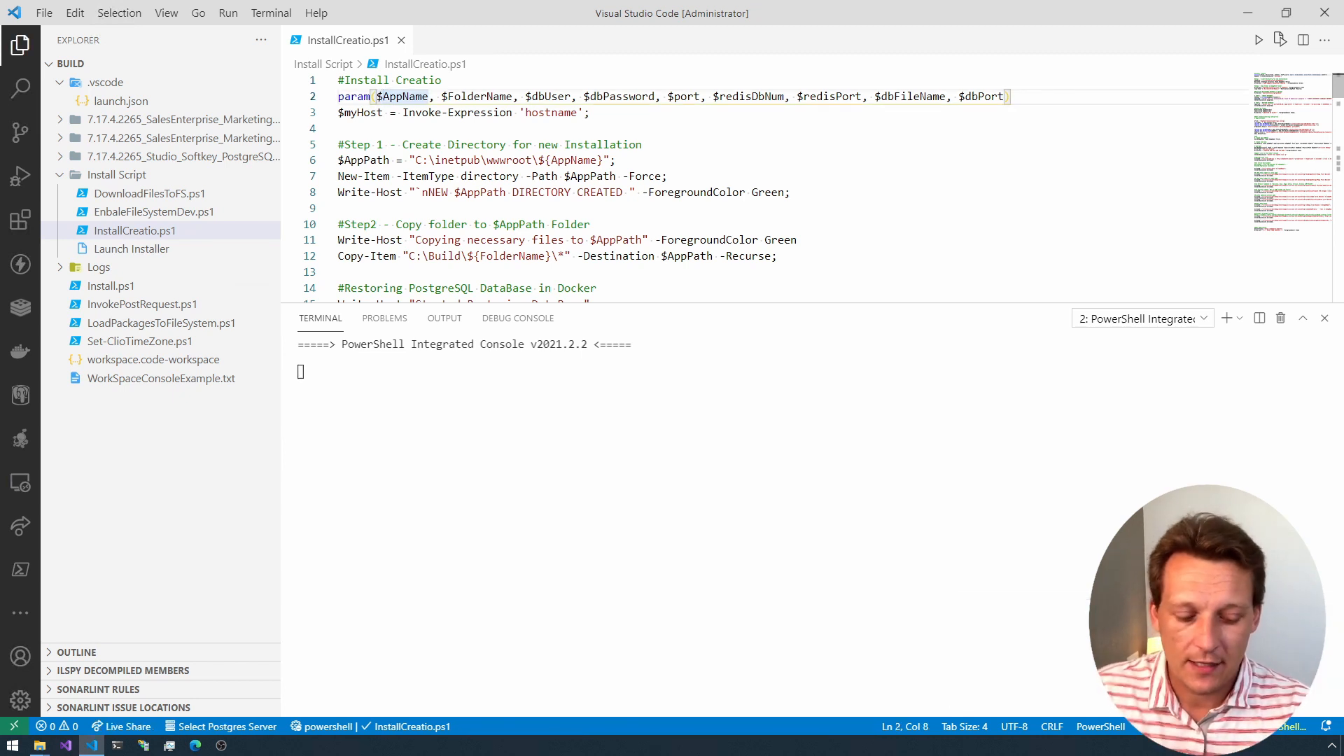
{"action": "left_click", "coordinate": [338, 96]}
{"action": "key", "text": "shift+End"}
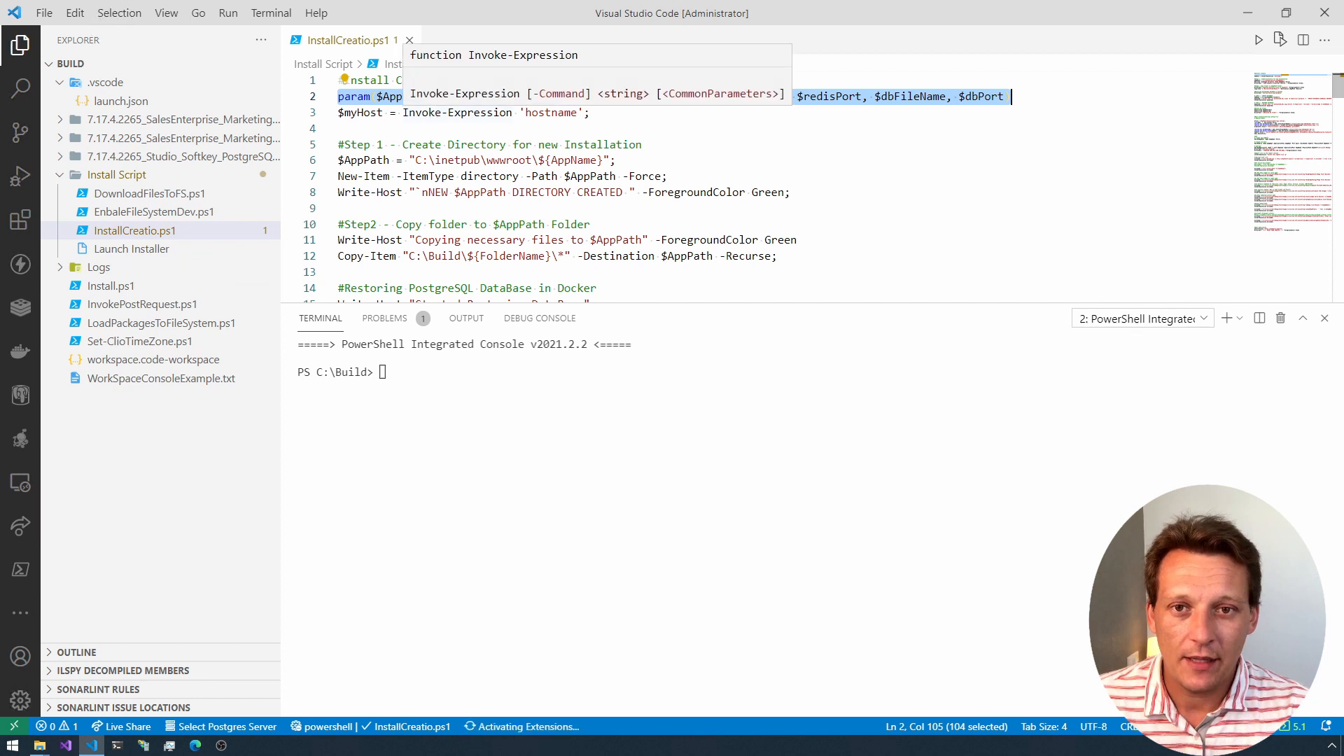
{"action": "left_click", "coordinate": [649, 193]}
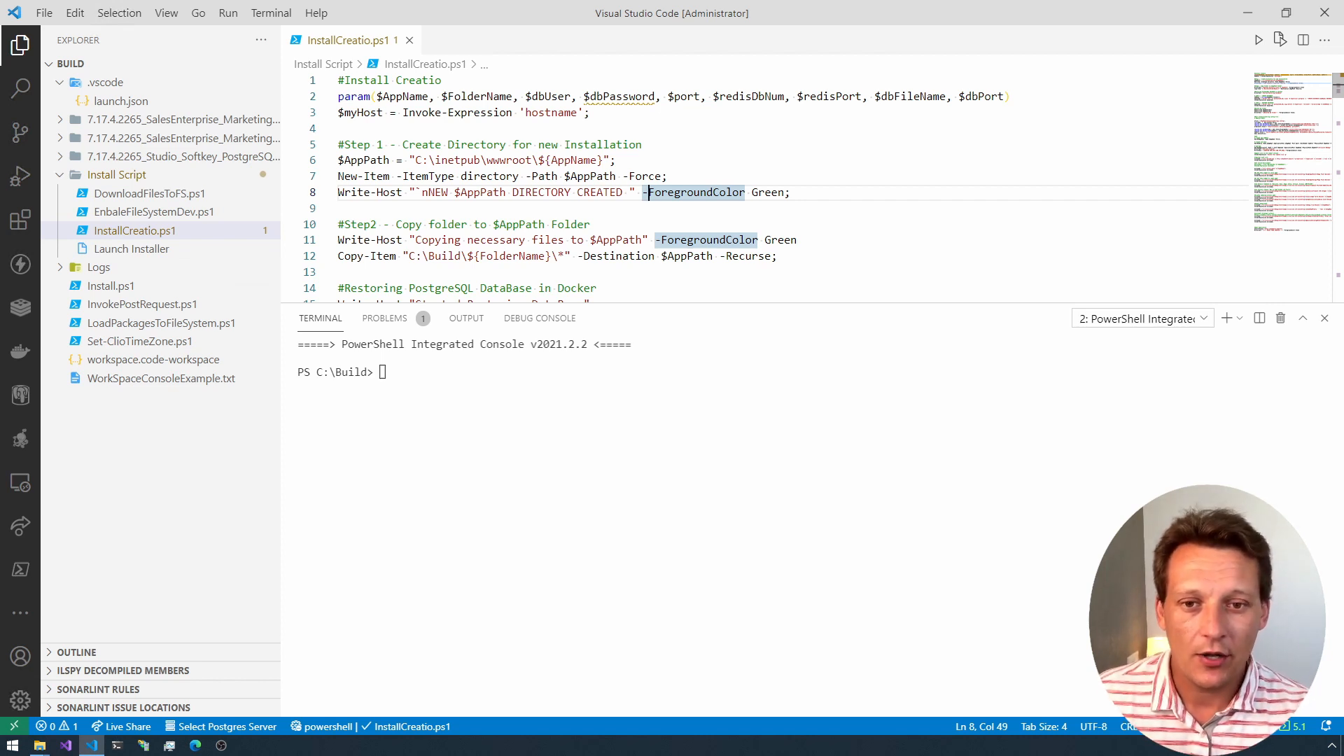
{"action": "left_click", "coordinate": [1325, 318]}
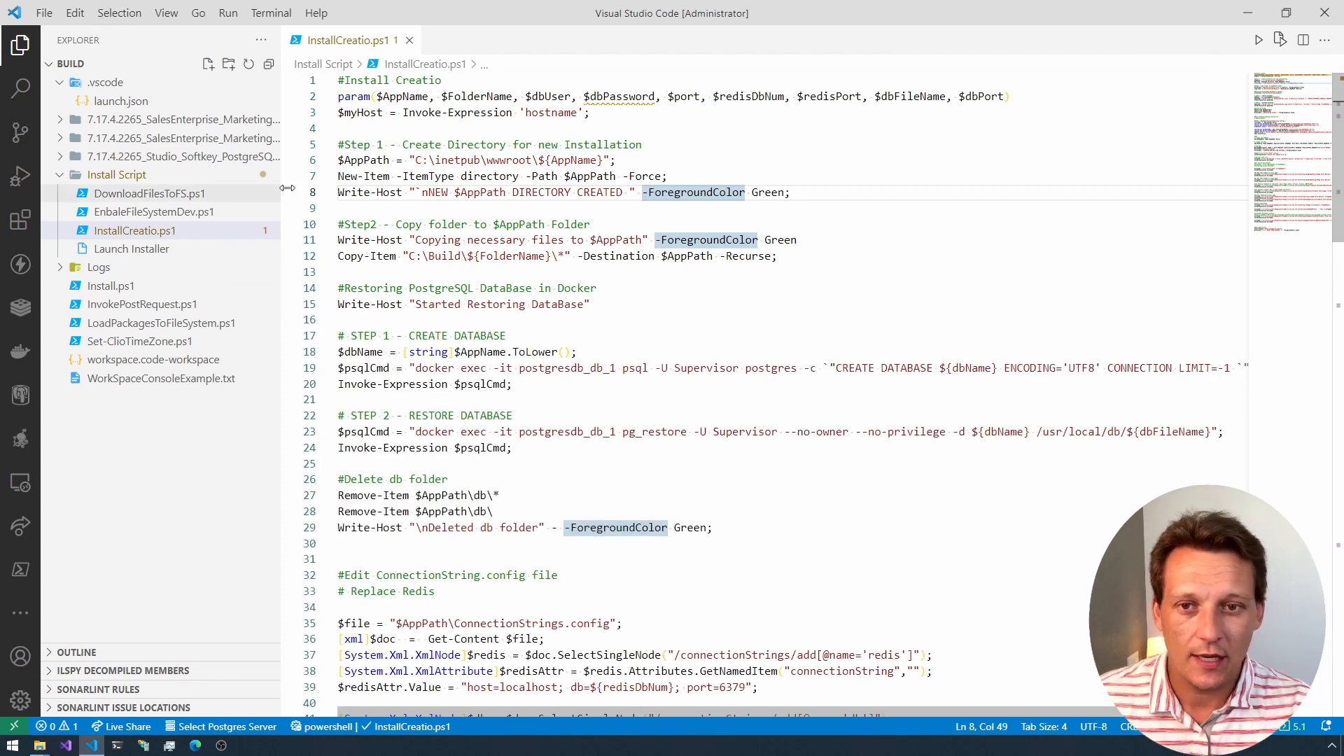
Step: Review the script sections that create the installation directory under C:\inetpub\wwwroot and copy the build folder into it
{"action": "left_click", "coordinate": [339, 145]}
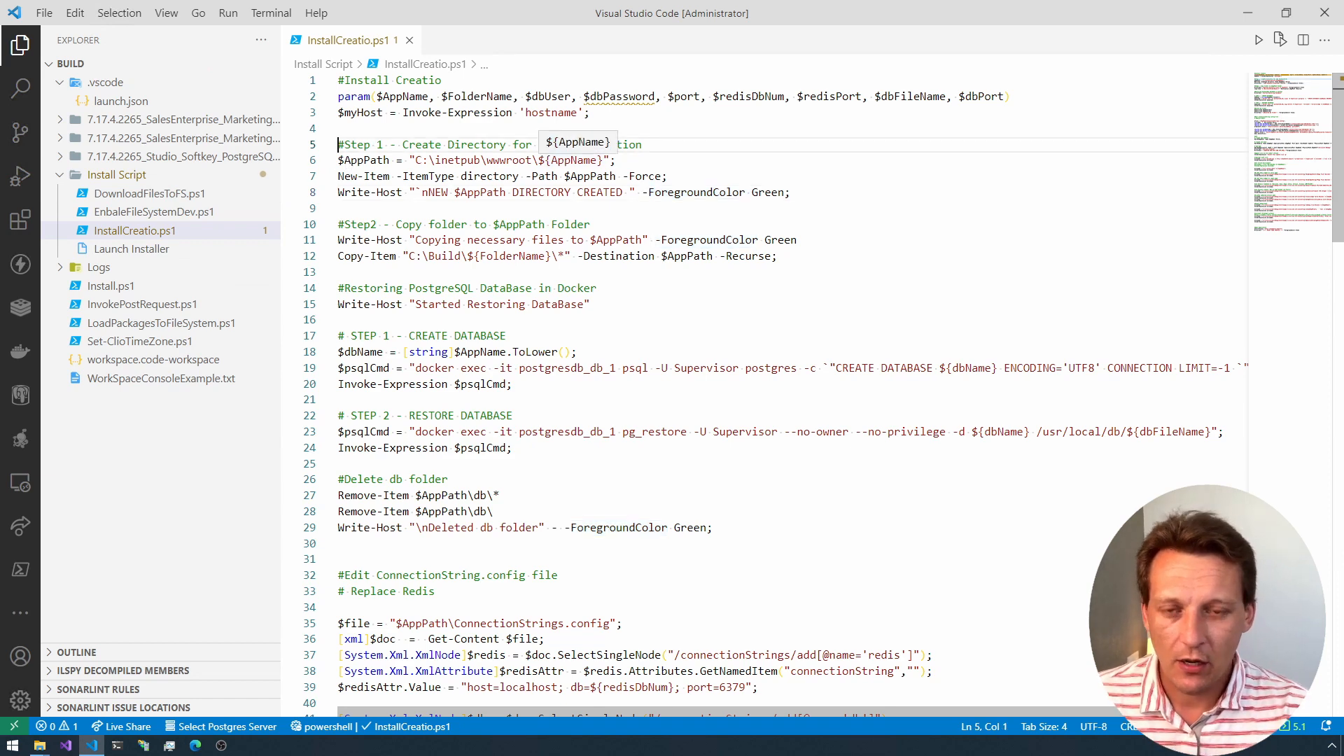
{"action": "key", "text": "shift+End"}
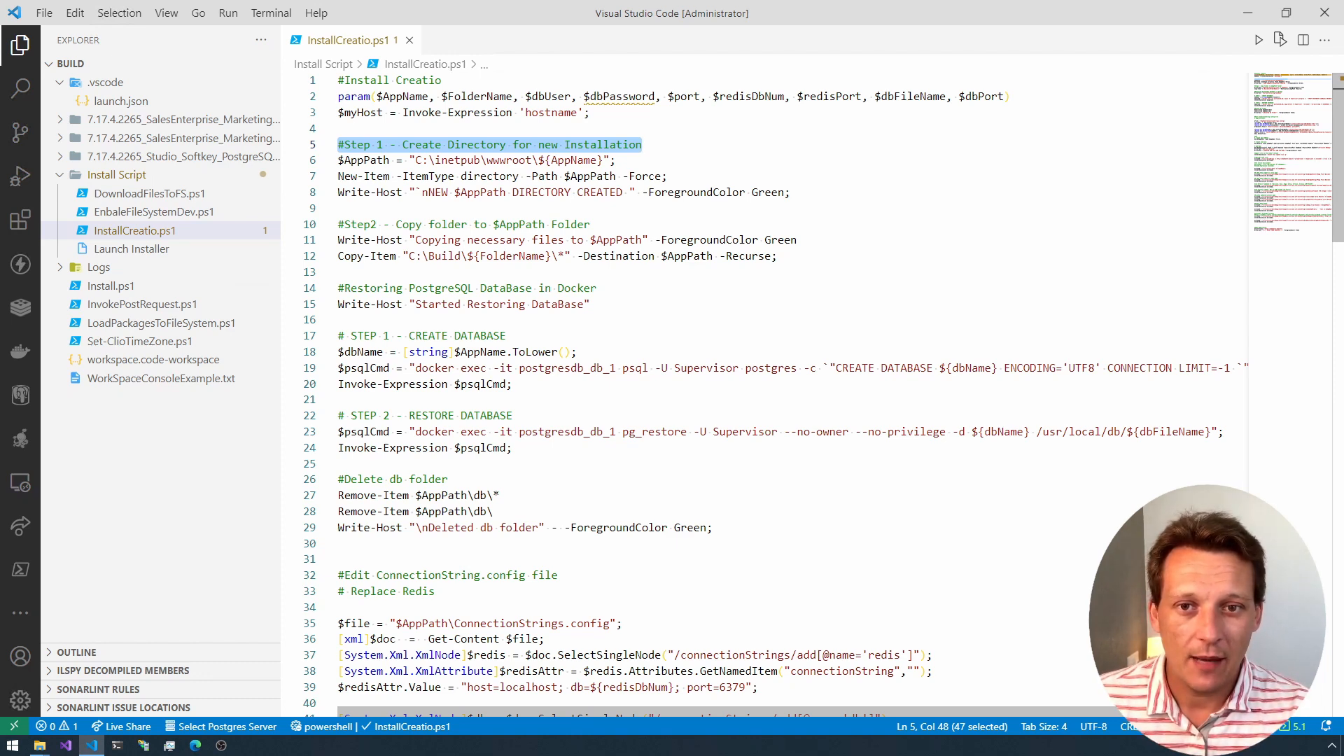
{"action": "left_click_drag", "start_coordinate": [410, 160], "coordinate": [604, 160]}
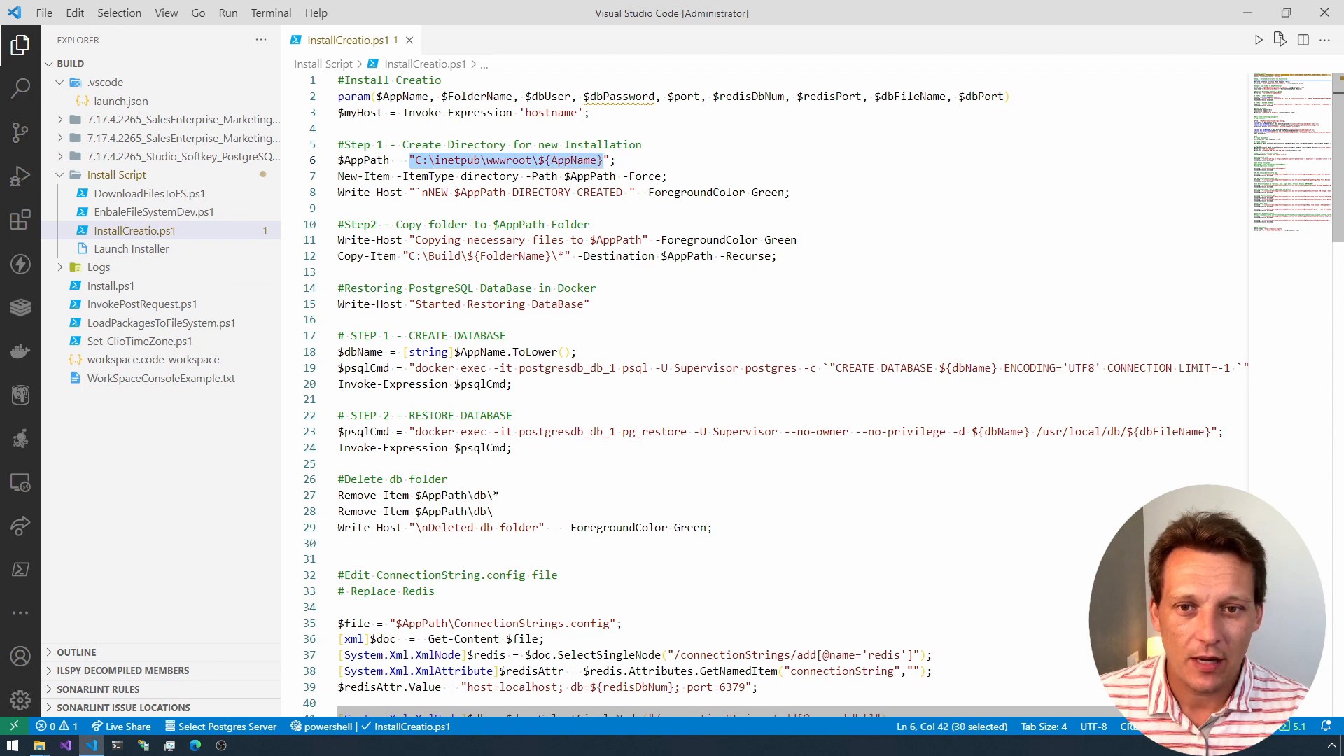
{"action": "left_click_drag", "start_coordinate": [421, 192], "coordinate": [727, 193]}
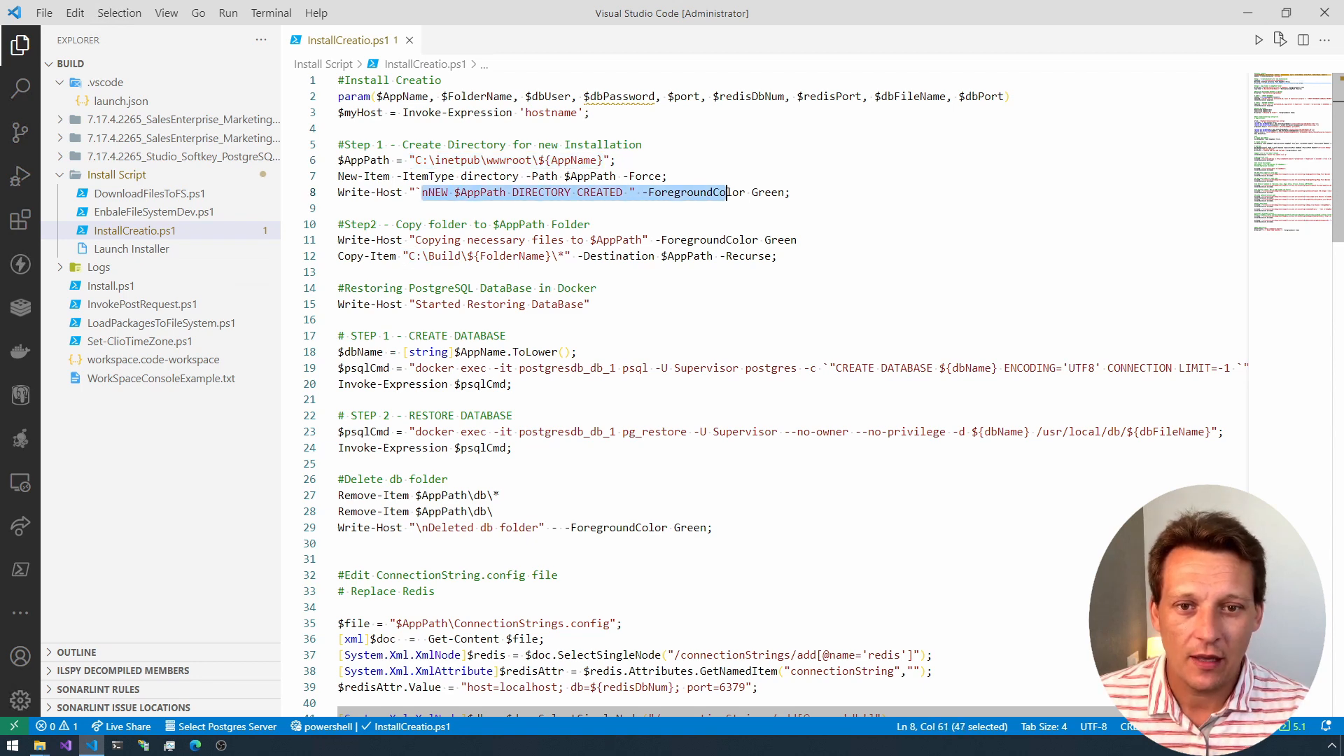
{"action": "left_click_drag", "start_coordinate": [338, 224], "coordinate": [674, 256]}
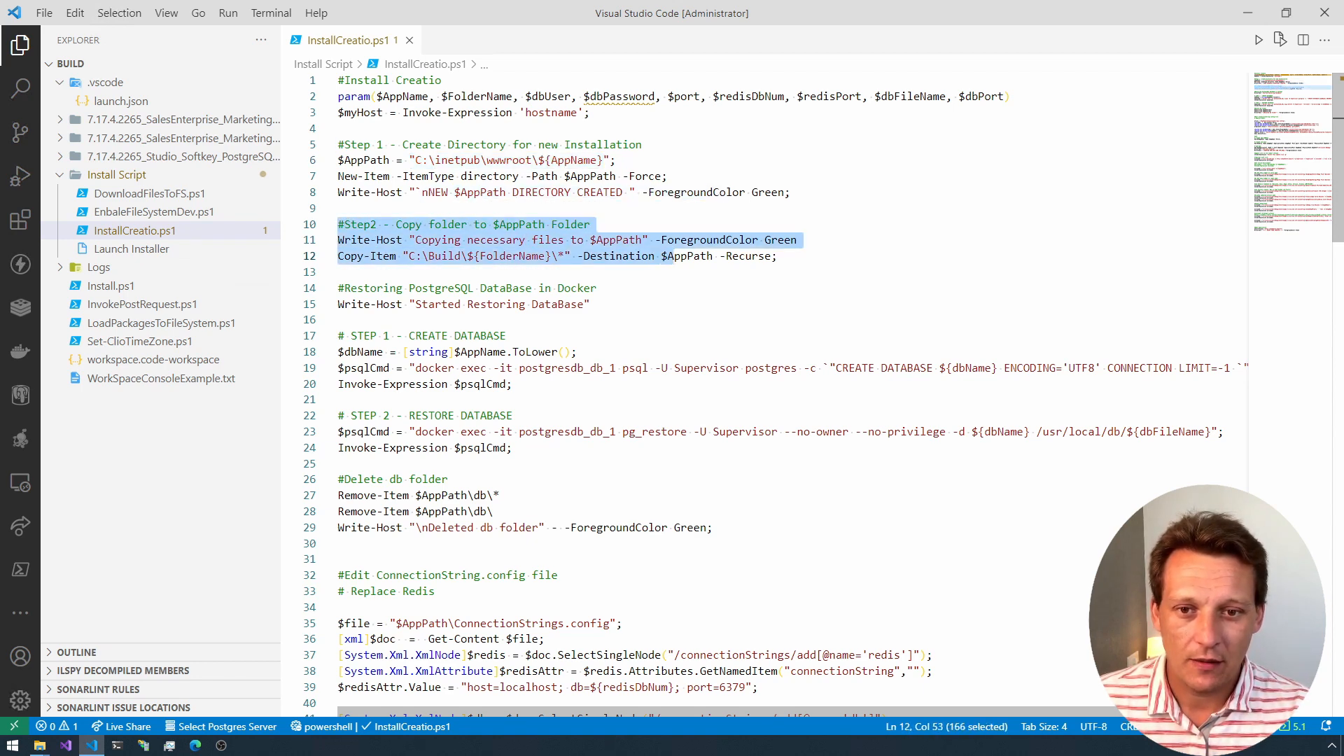
Step: Examine the PostgreSQL restore section, highlighting the docker exec commands that create the database and run pg_restore
{"action": "scroll", "coordinate": [770, 392], "scroll_direction": "down", "scroll_amount": 3}
{"action": "left_click_drag", "start_coordinate": [338, 162], "coordinate": [592, 178]}
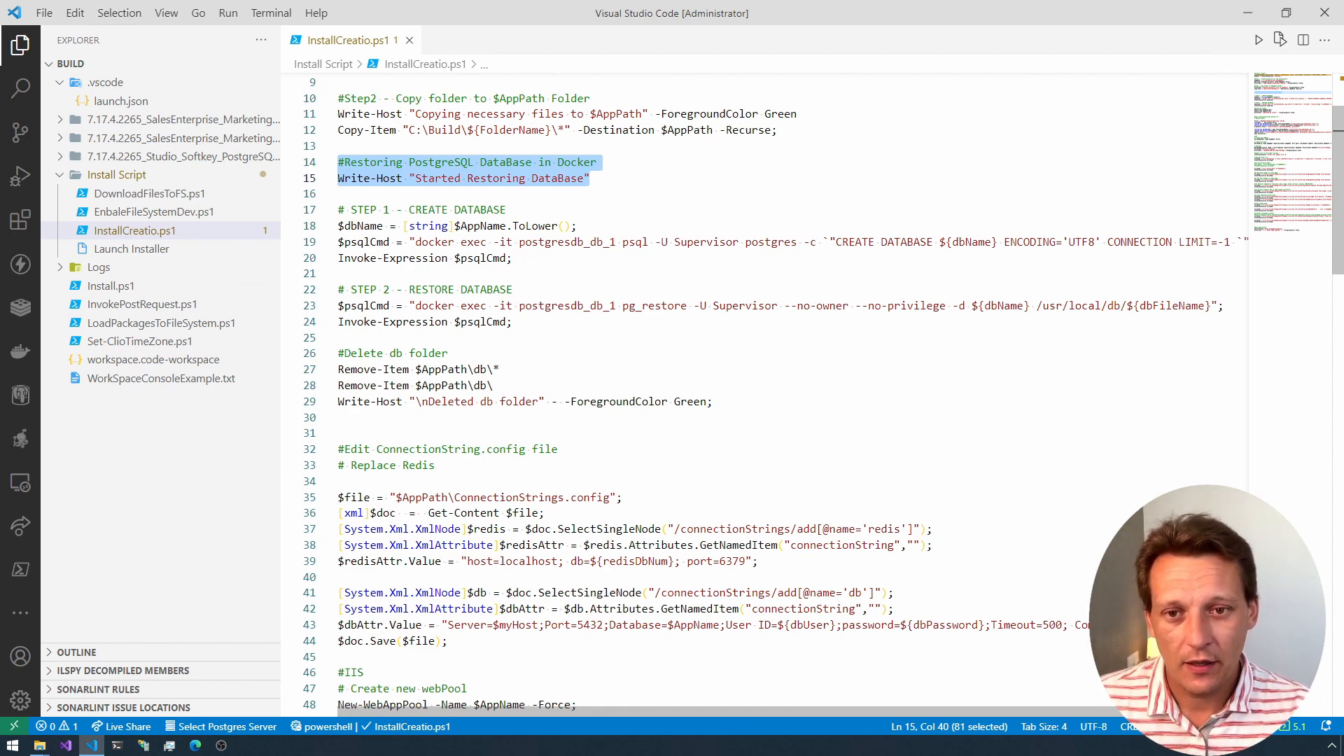
{"action": "left_click", "coordinate": [514, 258]}
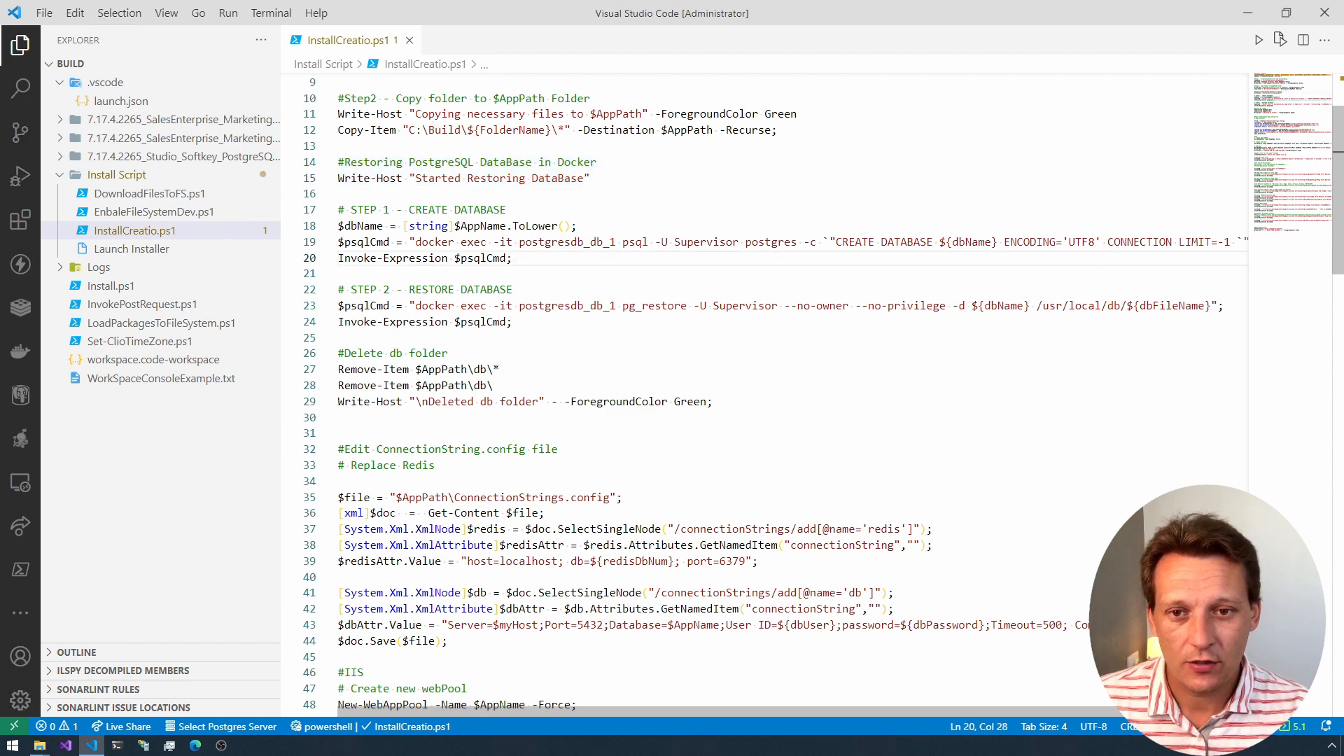
{"action": "left_click", "coordinate": [409, 242]}
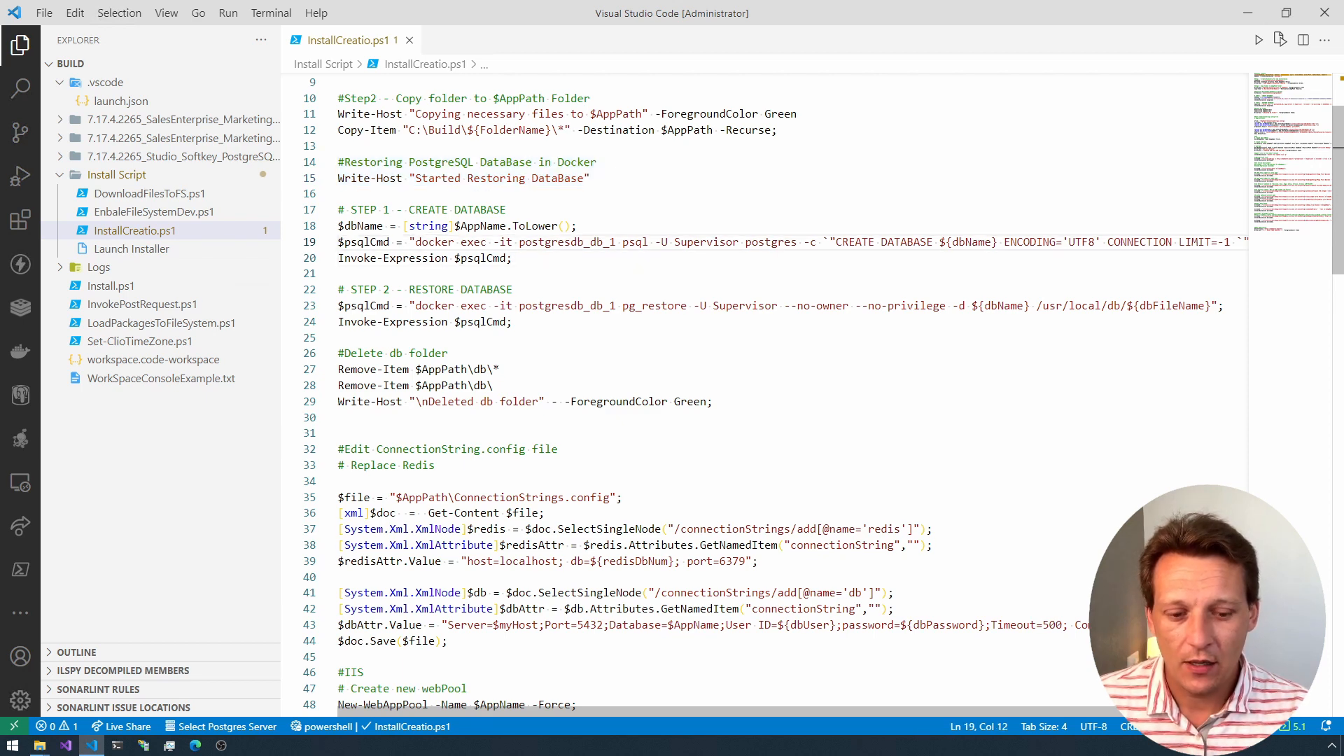
{"action": "key", "text": "Right"}
{"action": "key", "text": "shift+End"}
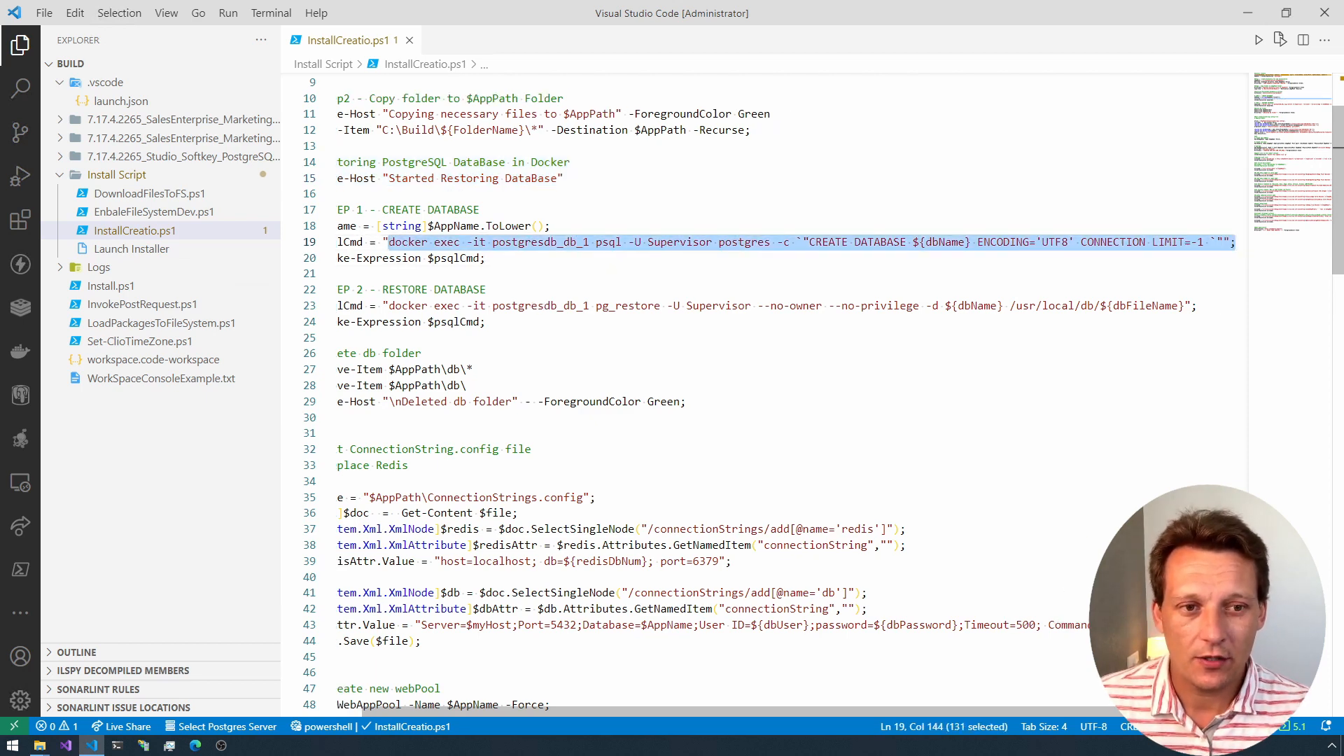
{"action": "key", "text": "Home"}
{"action": "key", "text": "Down"}
{"action": "key", "text": "Down"}
{"action": "key", "text": "Down"}
{"action": "key", "text": "Down"}
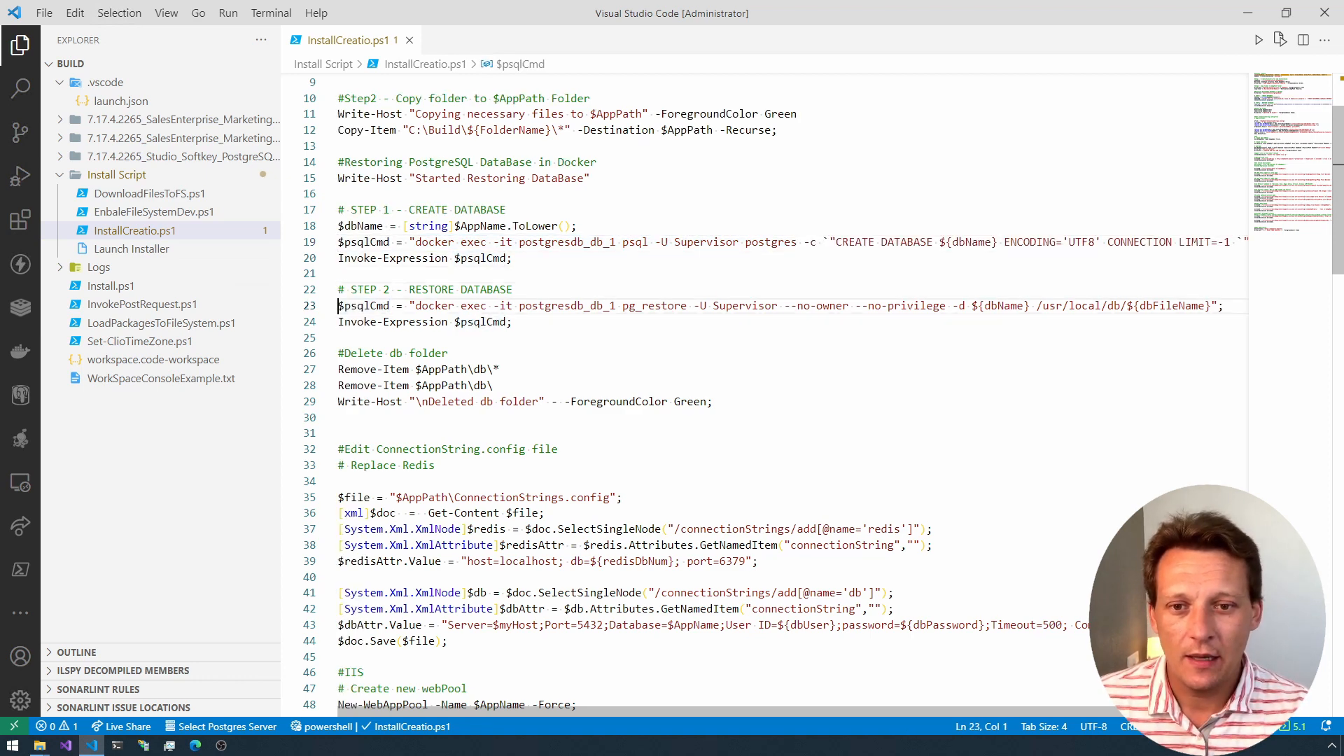
{"action": "key", "text": "shift+End"}
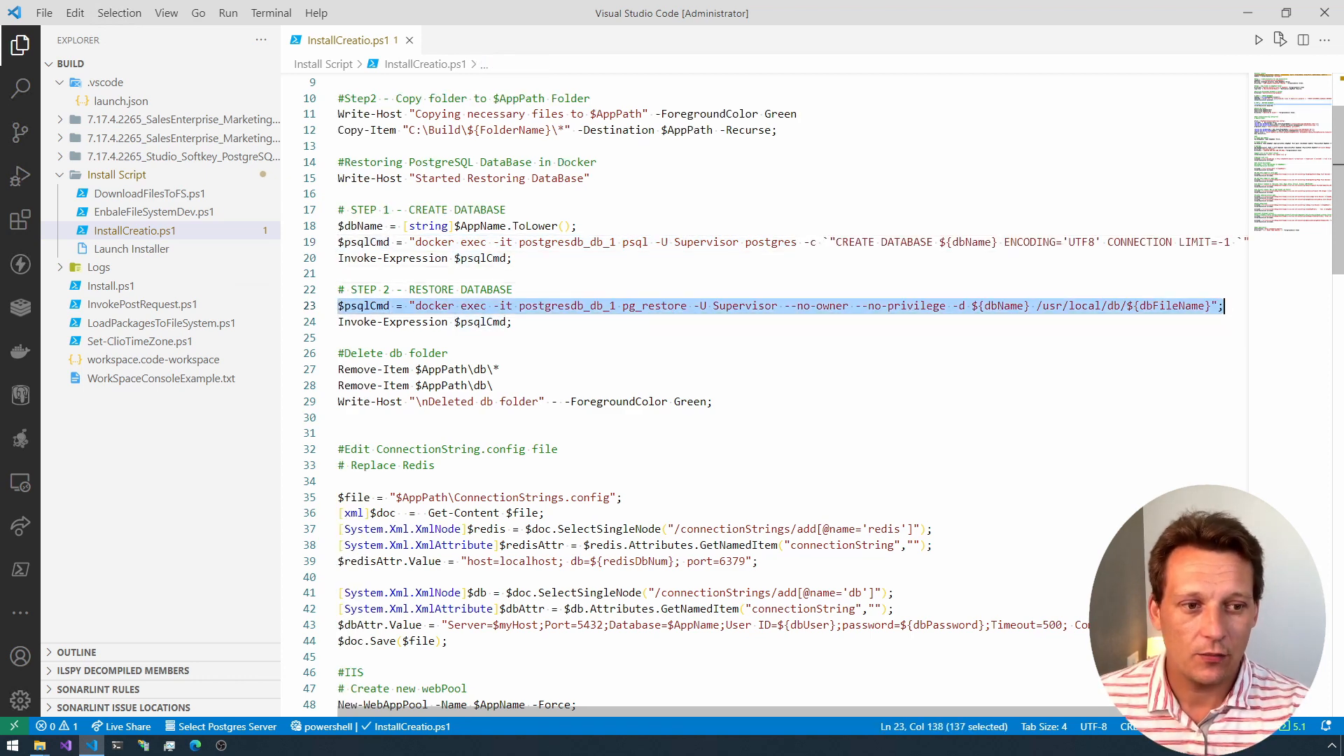
{"action": "key", "text": "Home"}
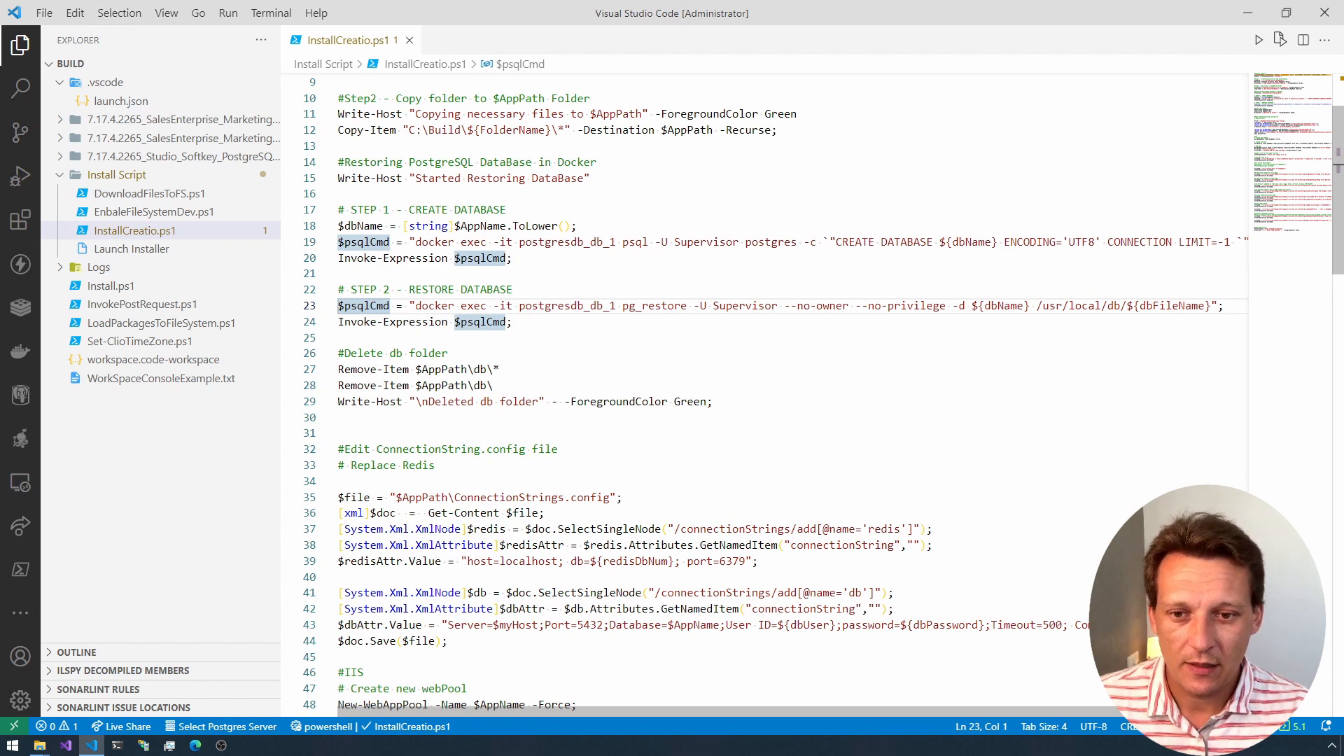
Step: Review the db folder deletion and the ConnectionStrings.config edit for Redis, highlighting its host, redisDbNum and port values
{"action": "key", "text": "Down"}
{"action": "key", "text": "Down"}
{"action": "key", "text": "Down"}
{"action": "scroll", "coordinate": [763, 392], "scroll_direction": "down", "scroll_amount": 2}
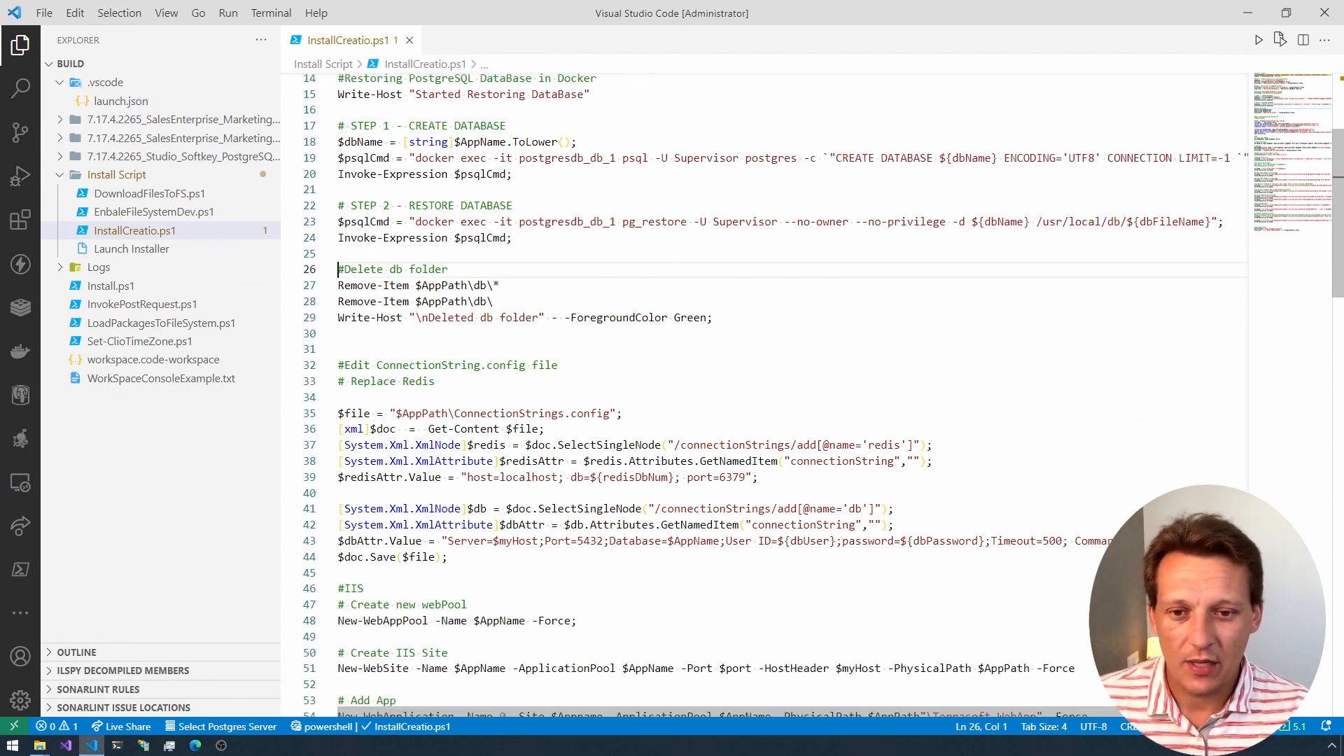
{"action": "scroll", "coordinate": [763, 392], "scroll_direction": "down", "scroll_amount": 3}
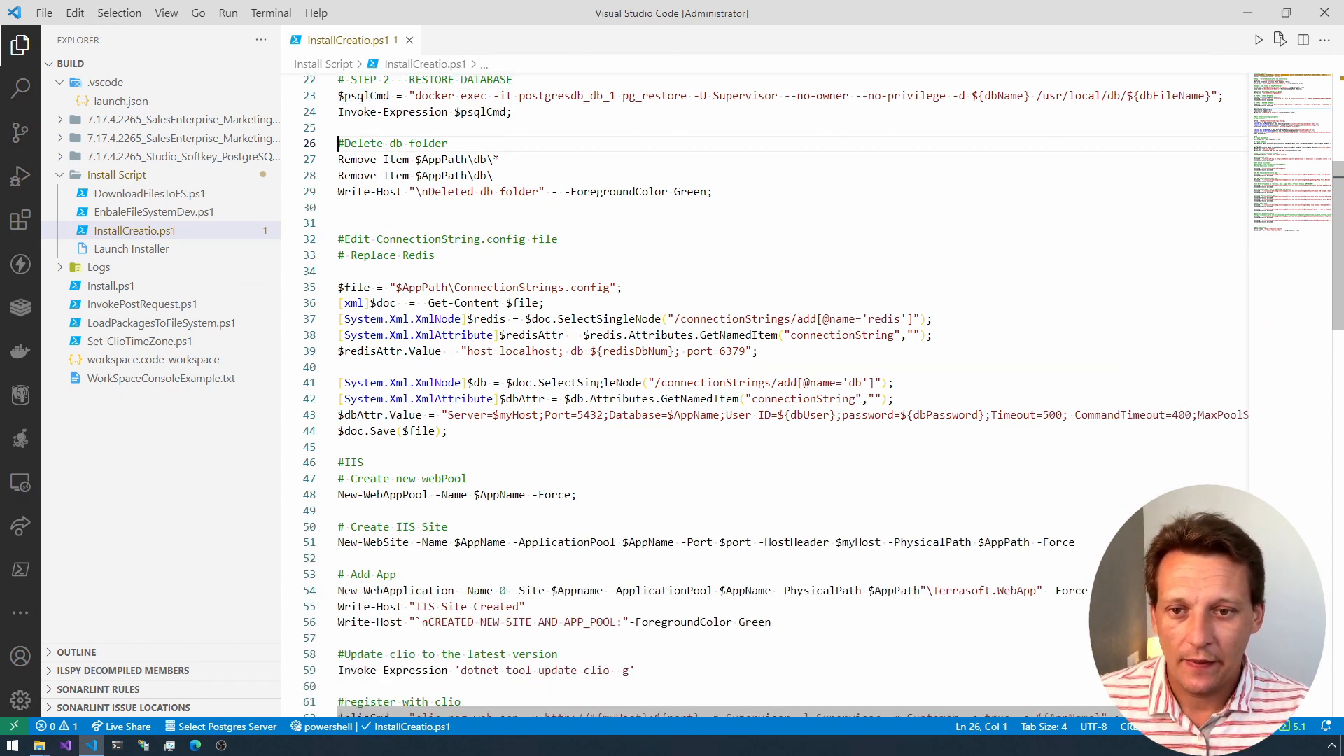
{"action": "scroll", "coordinate": [763, 392], "scroll_direction": "down", "scroll_amount": 1}
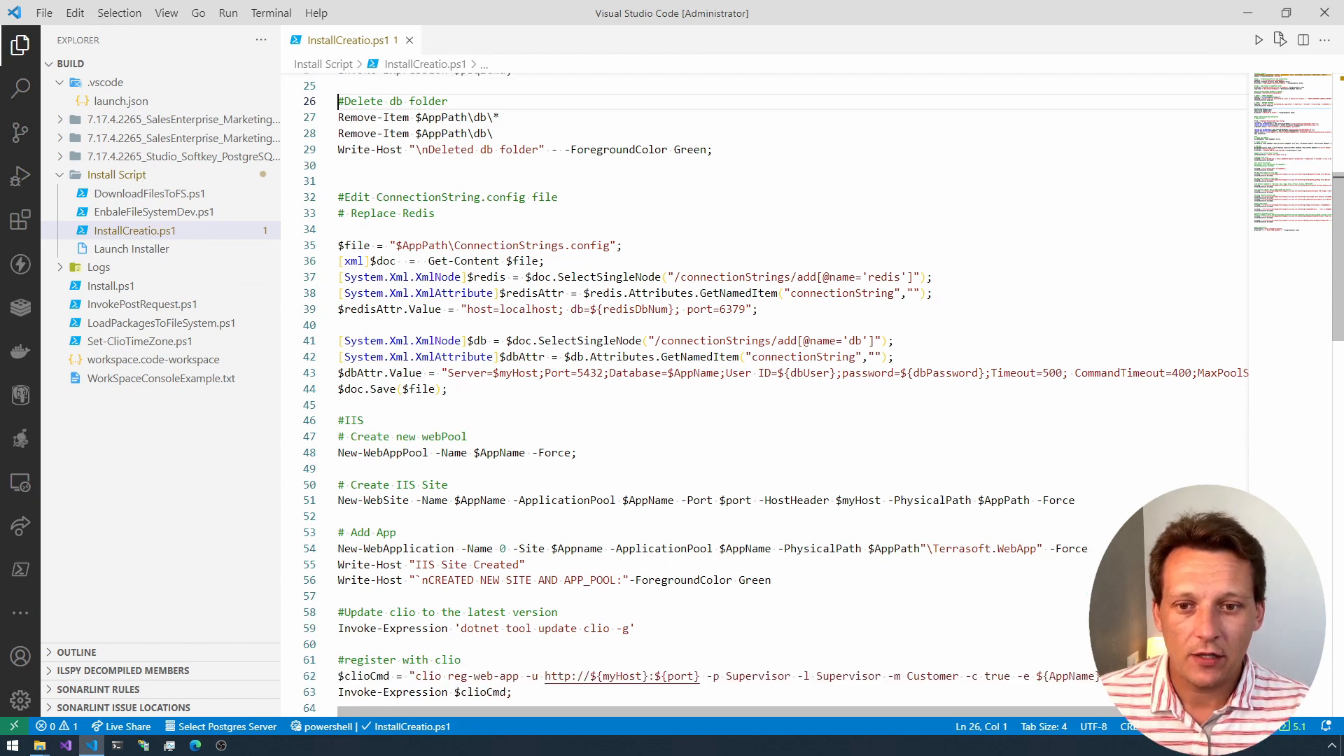
{"action": "scroll", "coordinate": [763, 392], "scroll_direction": "down", "scroll_amount": 1}
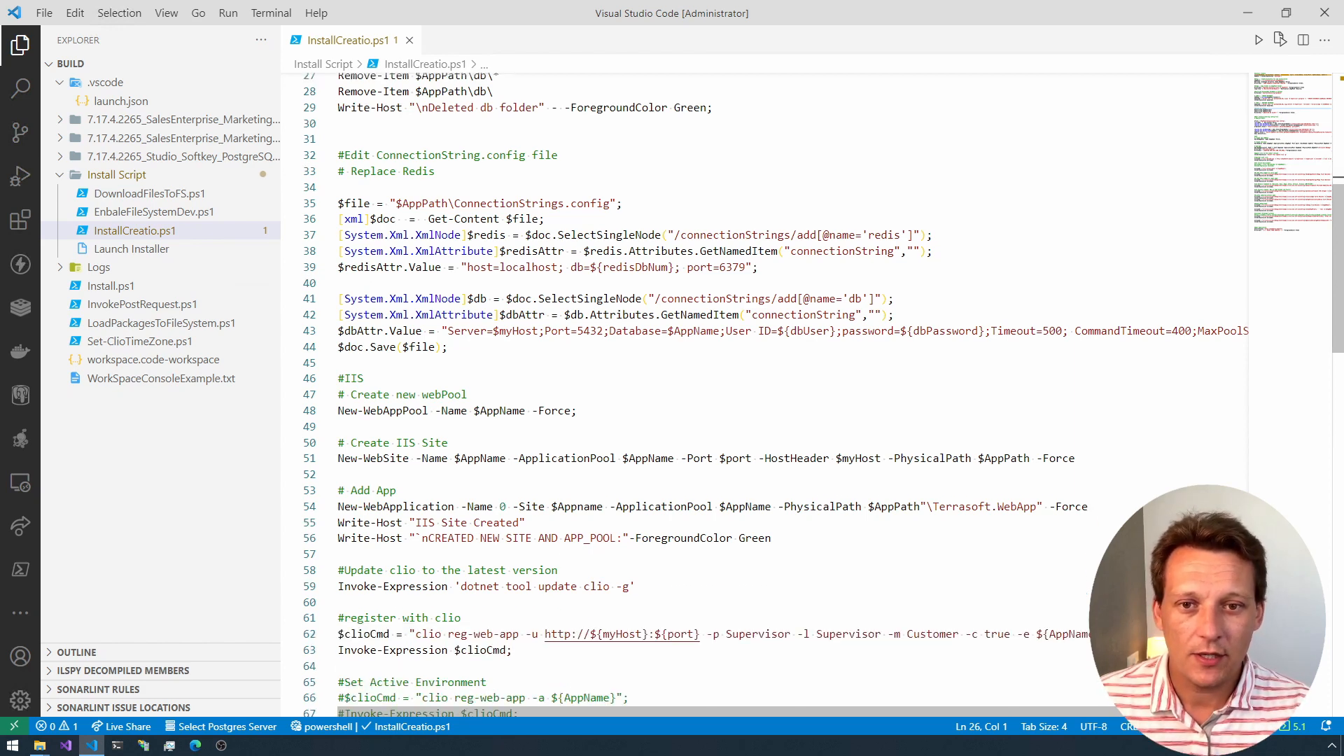
{"action": "double_click", "coordinate": [509, 203]}
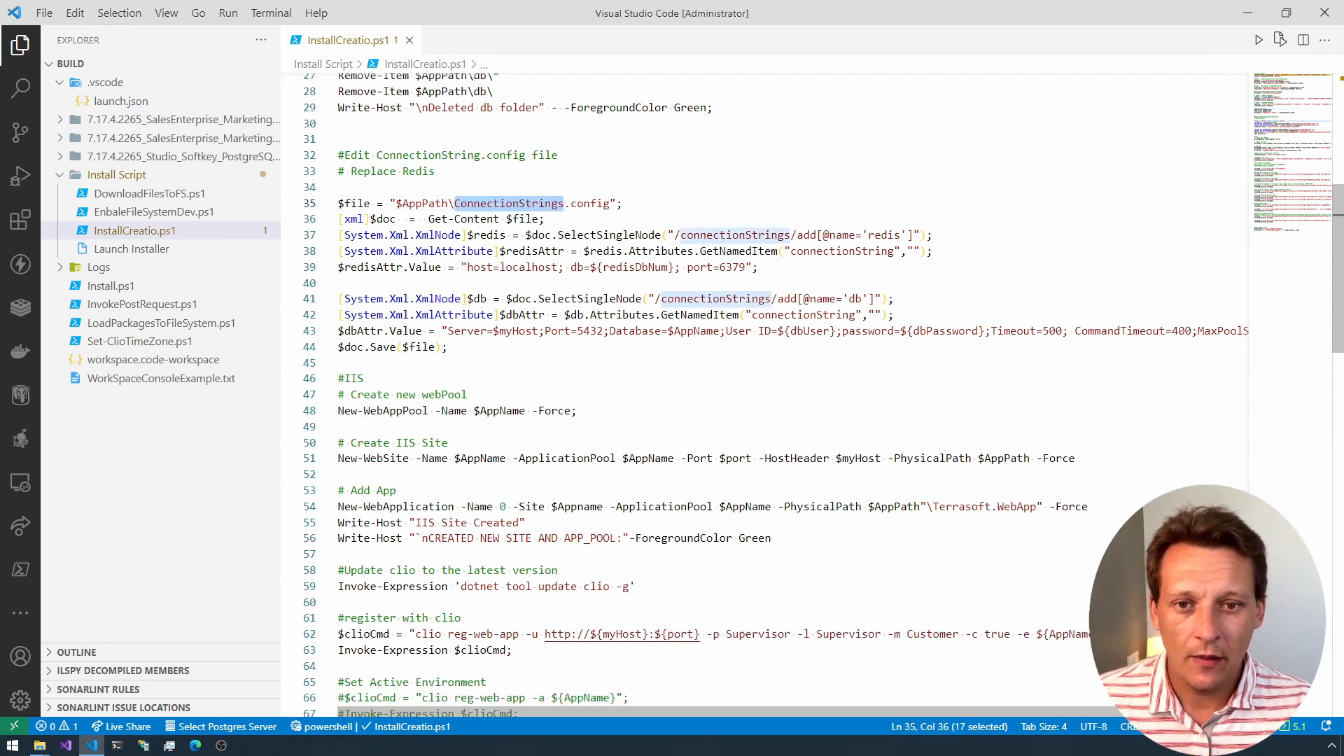
{"action": "double_click", "coordinate": [842, 235]}
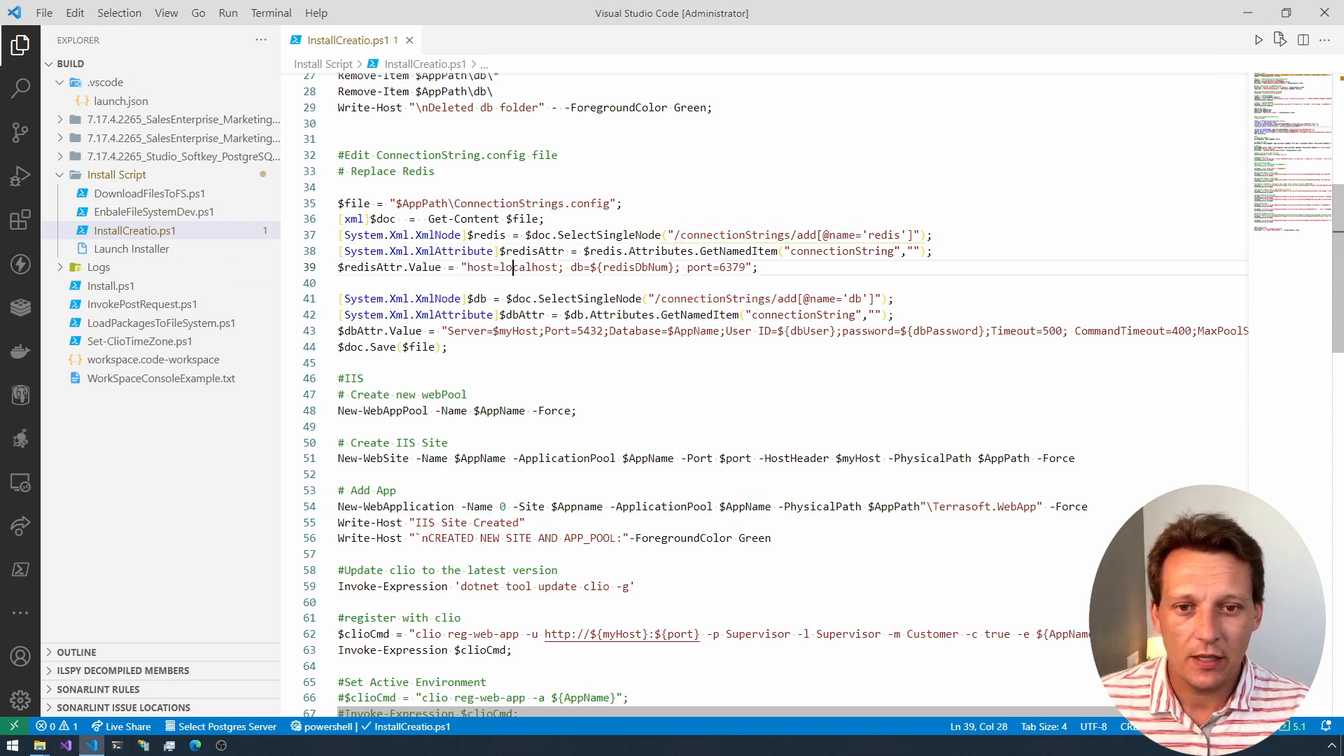
{"action": "double_click", "coordinate": [528, 267]}
{"action": "double_click", "coordinate": [636, 267]}
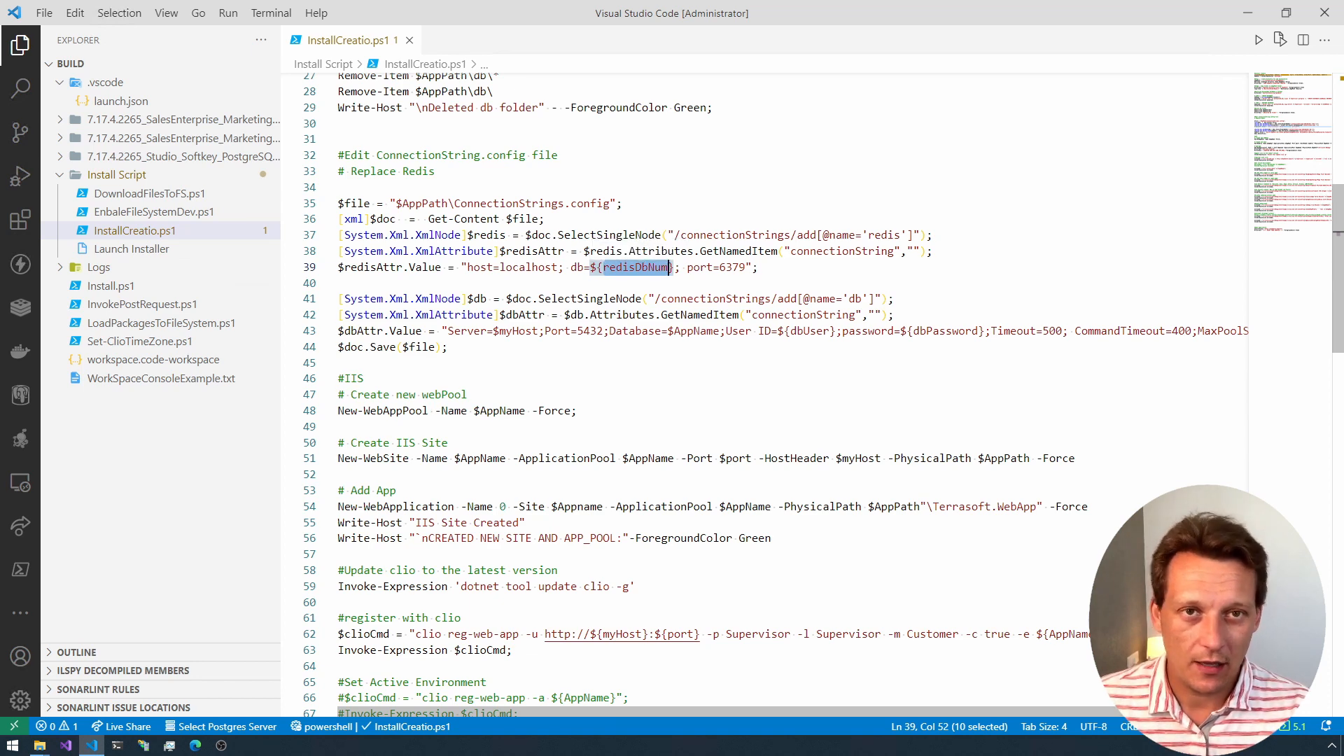
{"action": "double_click", "coordinate": [733, 266]}
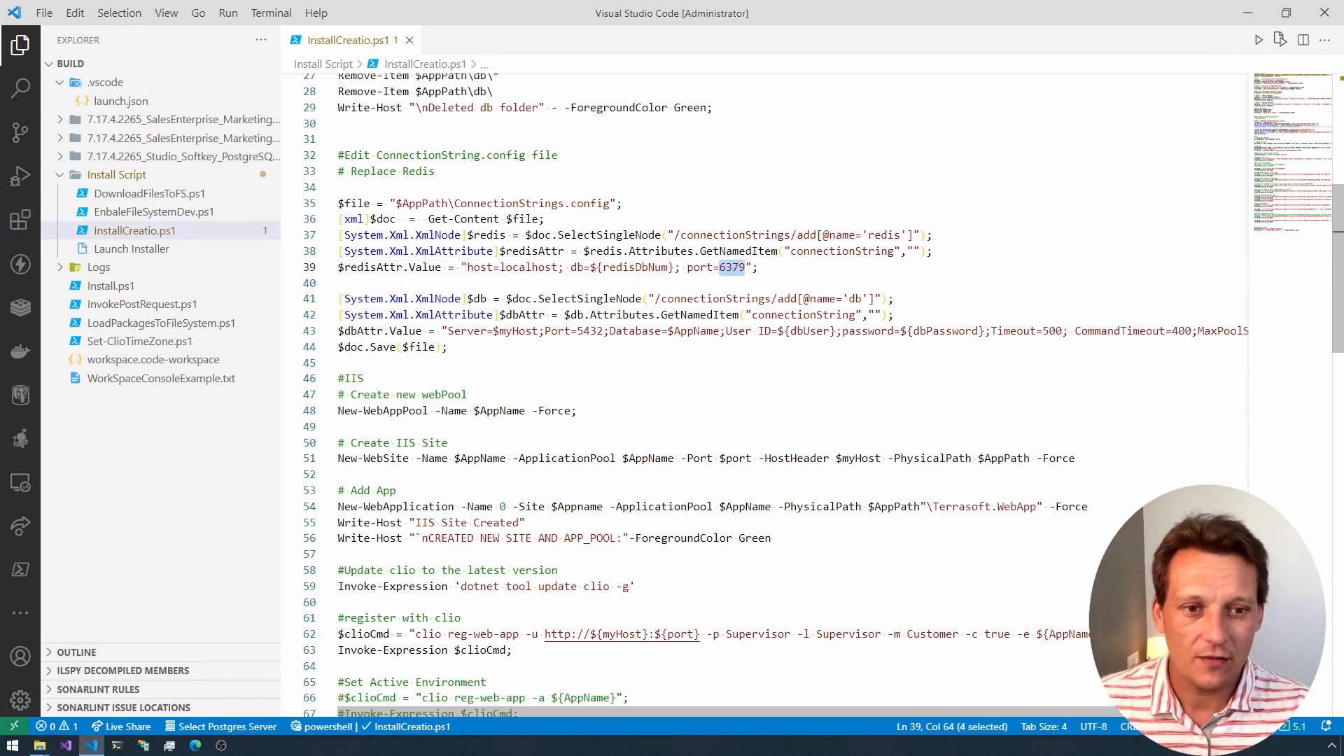
Step: Review the db connection string edit and the IIS section that creates the application pool, site and application
{"action": "left_click_drag", "start_coordinate": [468, 299], "coordinate": [829, 299]}
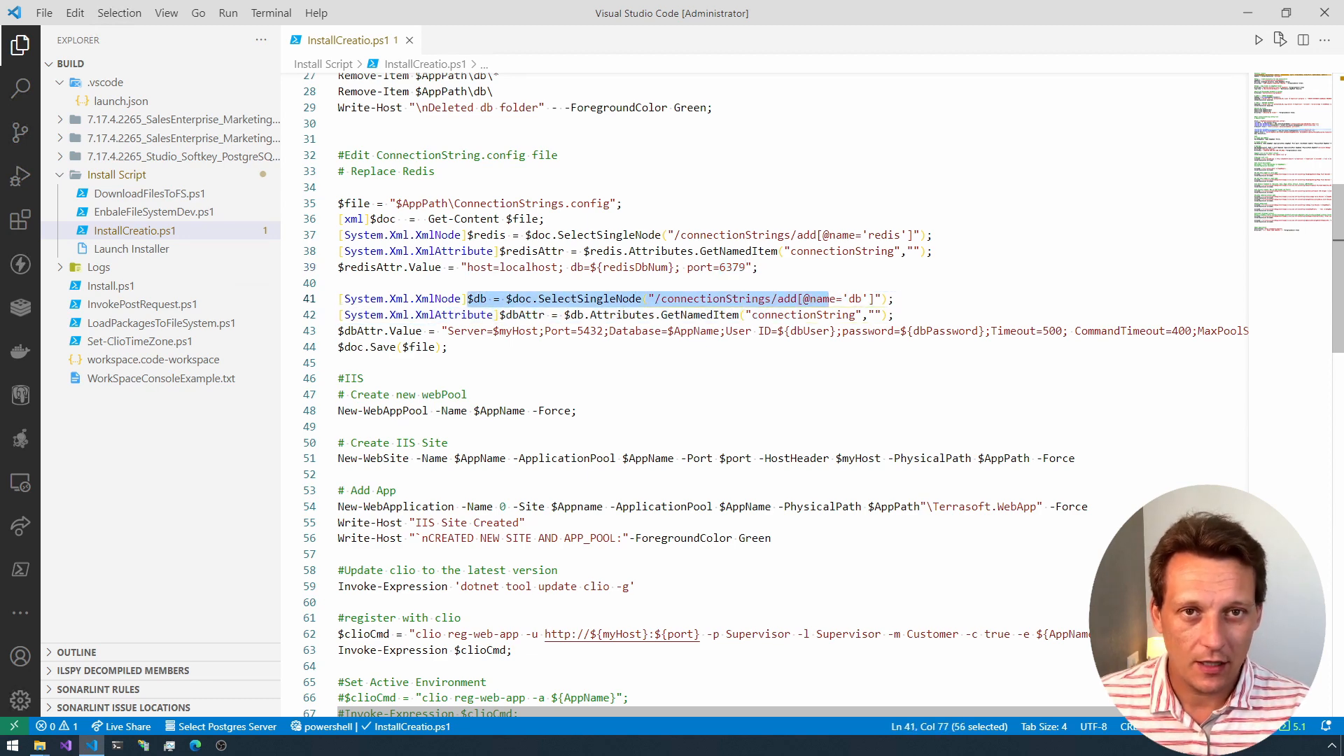
{"action": "scroll", "coordinate": [829, 299], "scroll_direction": "down", "scroll_amount": 1}
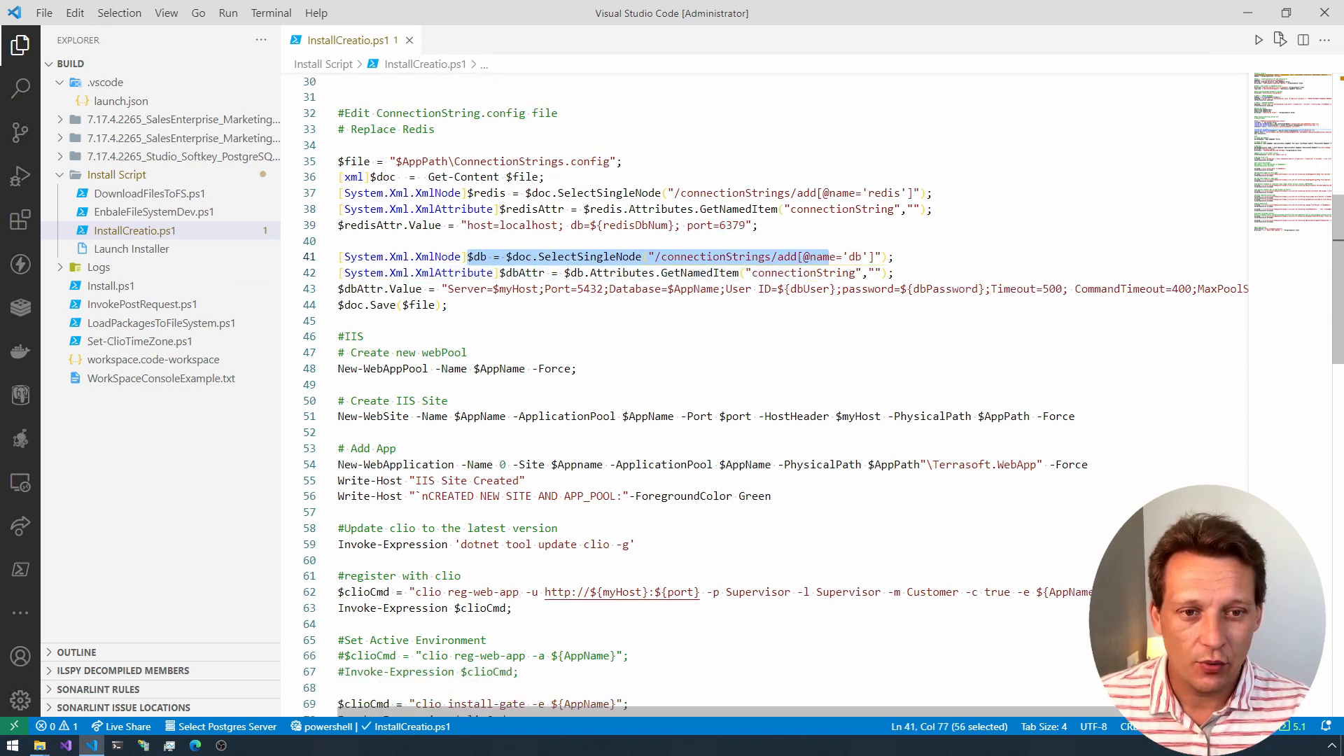
{"action": "scroll", "coordinate": [764, 395], "scroll_direction": "down", "scroll_amount": 1}
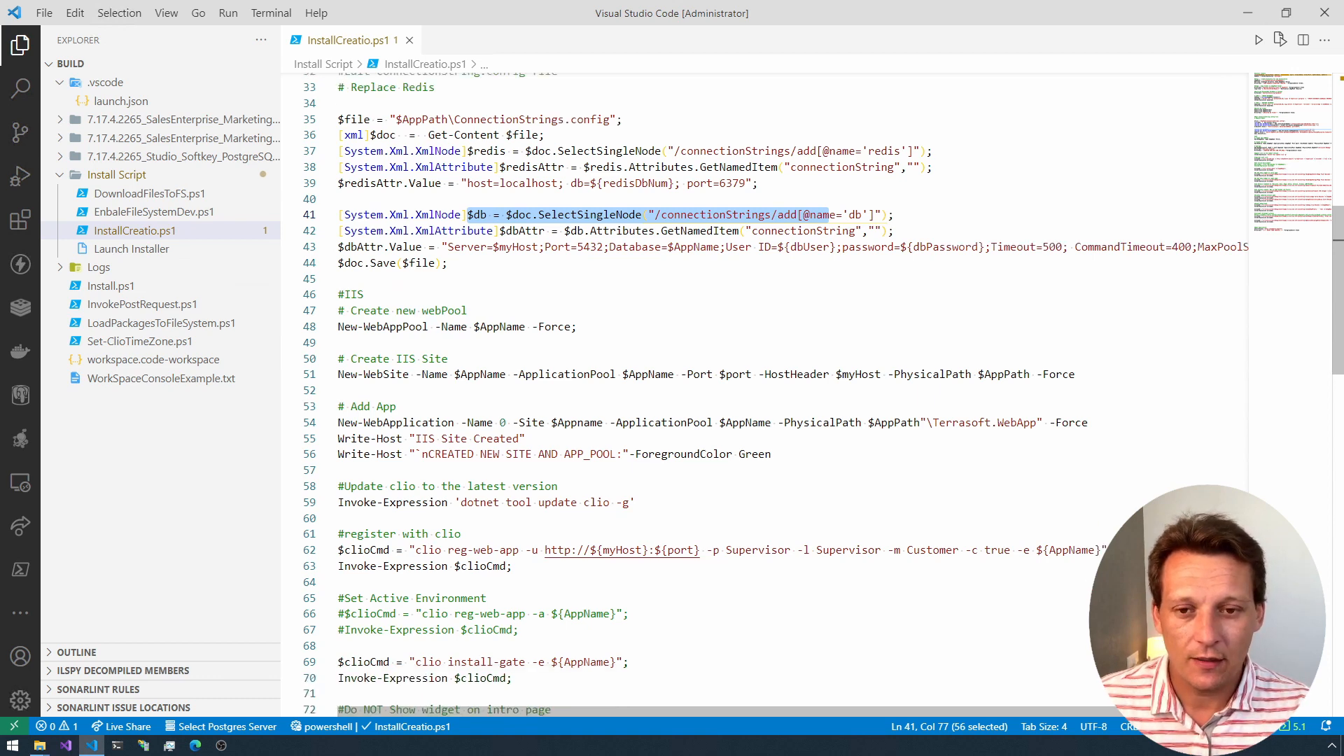
{"action": "left_click", "coordinate": [449, 263]}
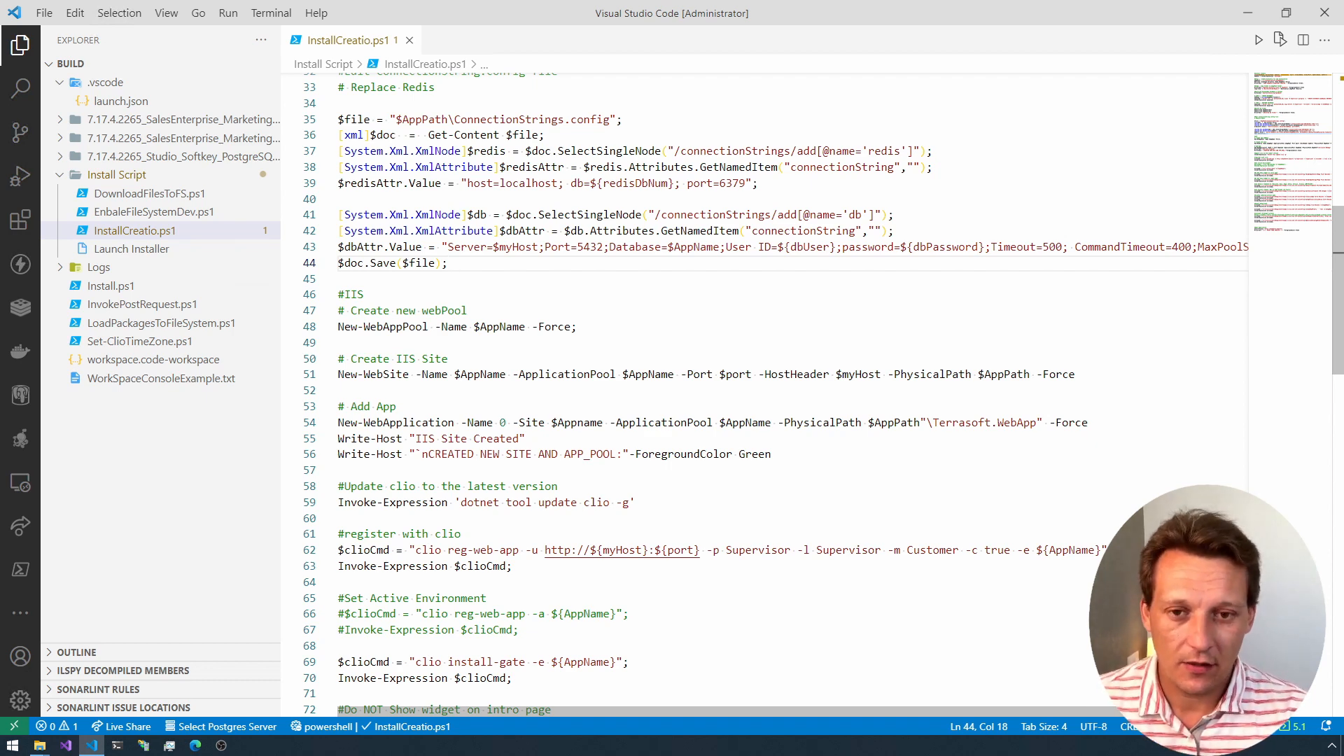
{"action": "scroll", "coordinate": [770, 392], "scroll_direction": "down", "scroll_amount": 3}
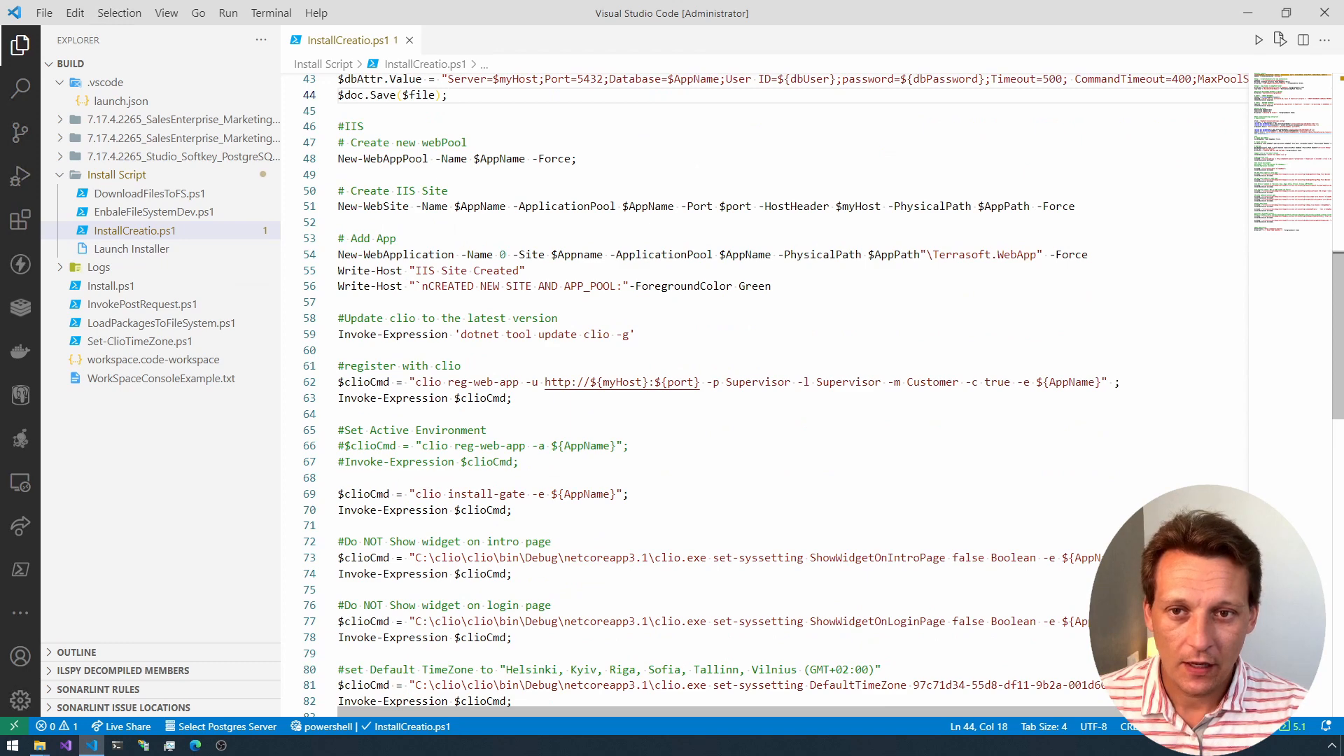
{"action": "left_click", "coordinate": [578, 158]}
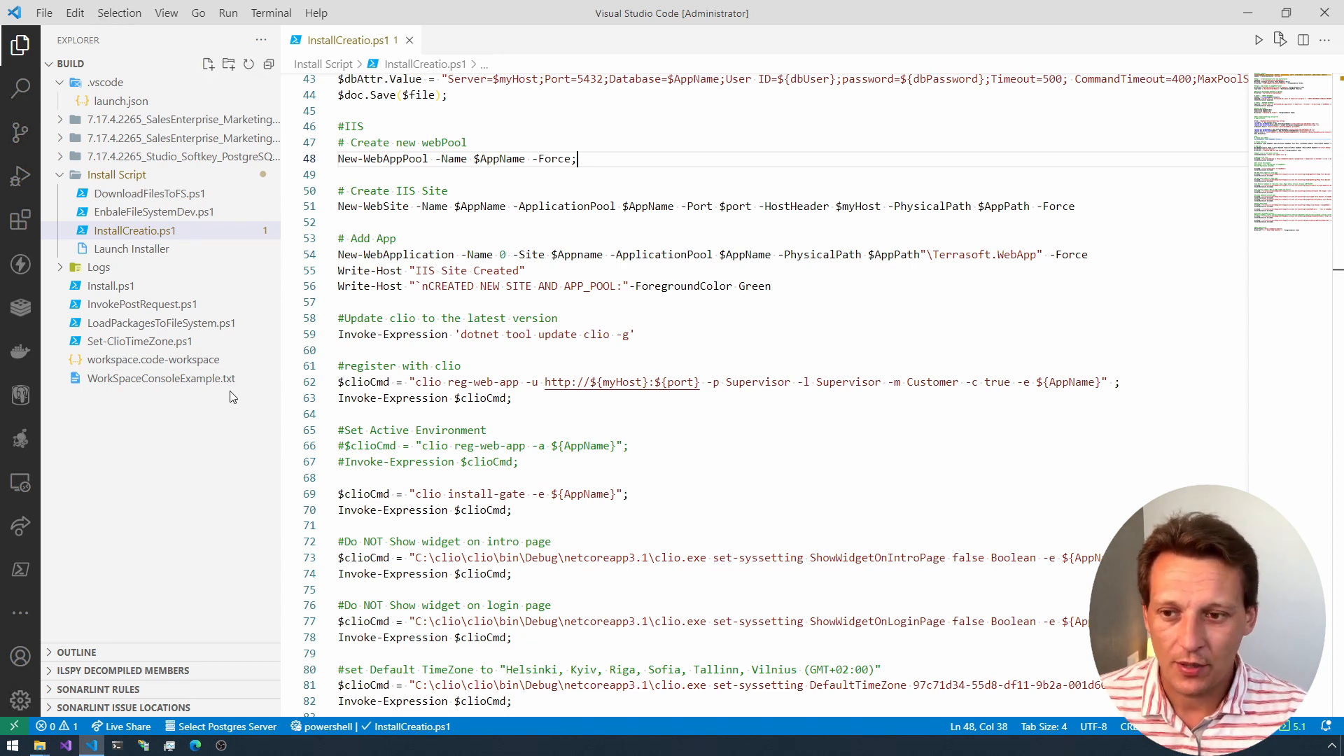
Step: Open Install.ps1 to examine its SQL Server permission query for comparison, and close the file again
{"action": "left_click", "coordinate": [105, 288]}
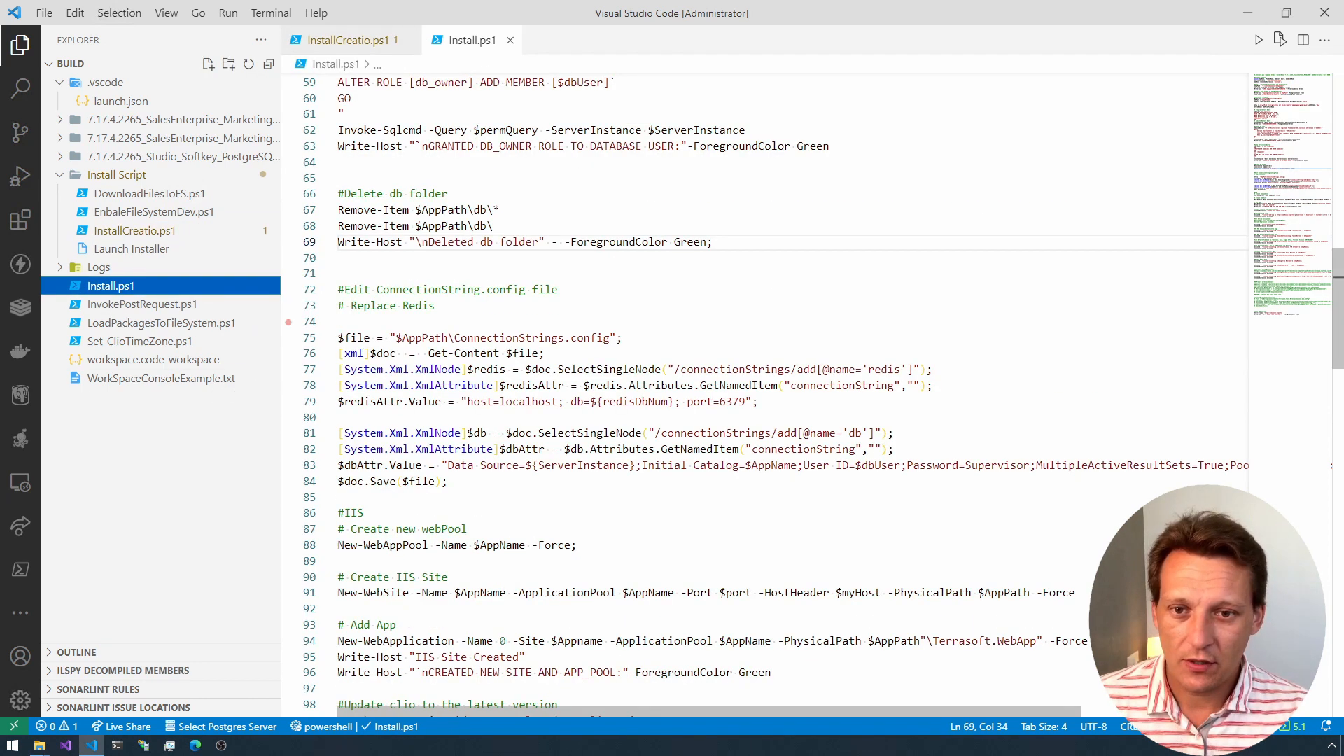
{"action": "scroll", "coordinate": [770, 392], "scroll_direction": "up", "scroll_amount": 5}
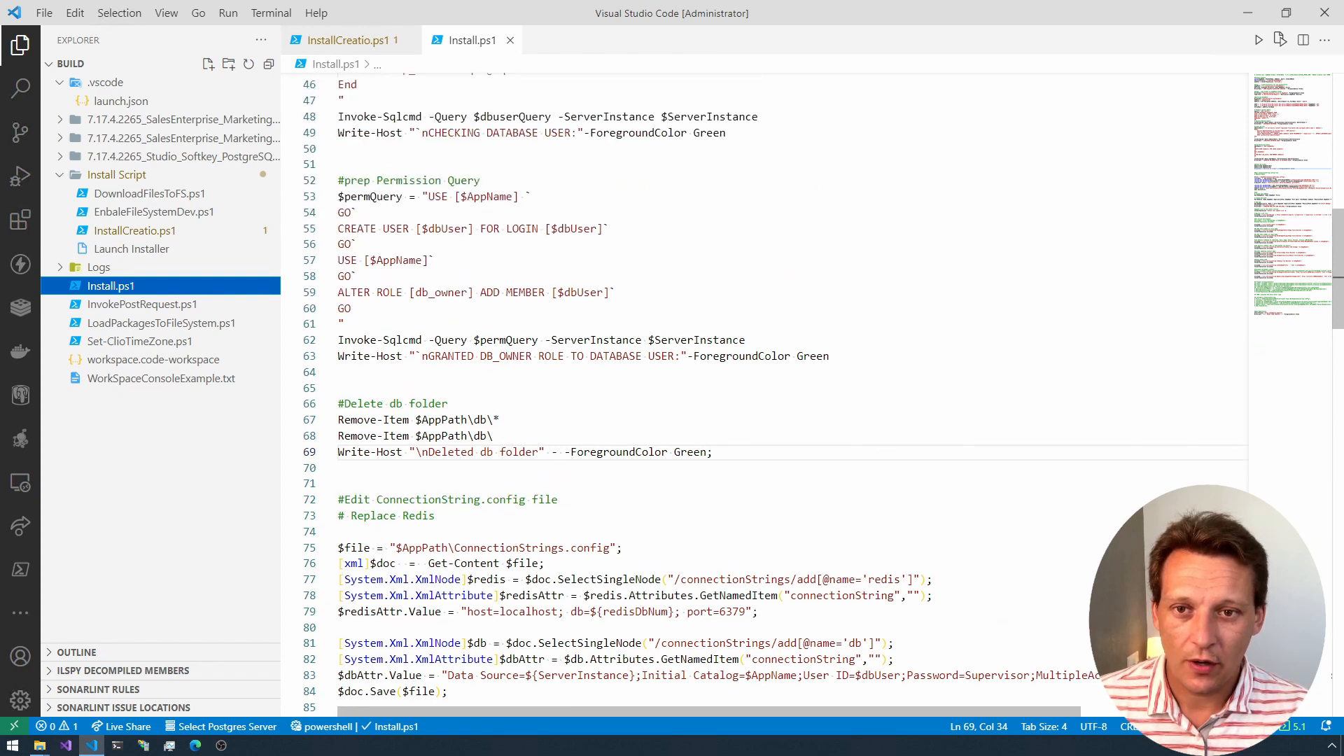
{"action": "left_click_drag", "start_coordinate": [338, 196], "coordinate": [456, 228]}
{"action": "left_click", "coordinate": [344, 324]}
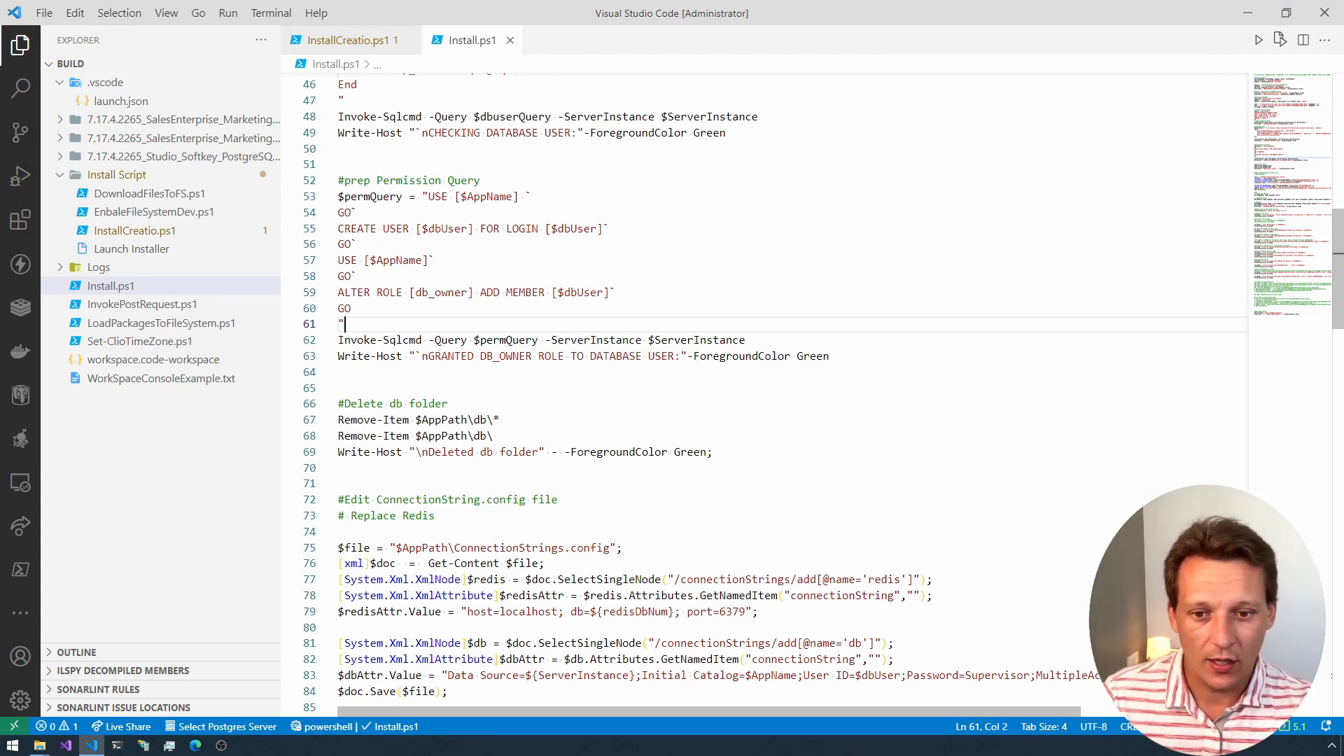
{"action": "scroll", "coordinate": [770, 392], "scroll_direction": "down", "scroll_amount": 1}
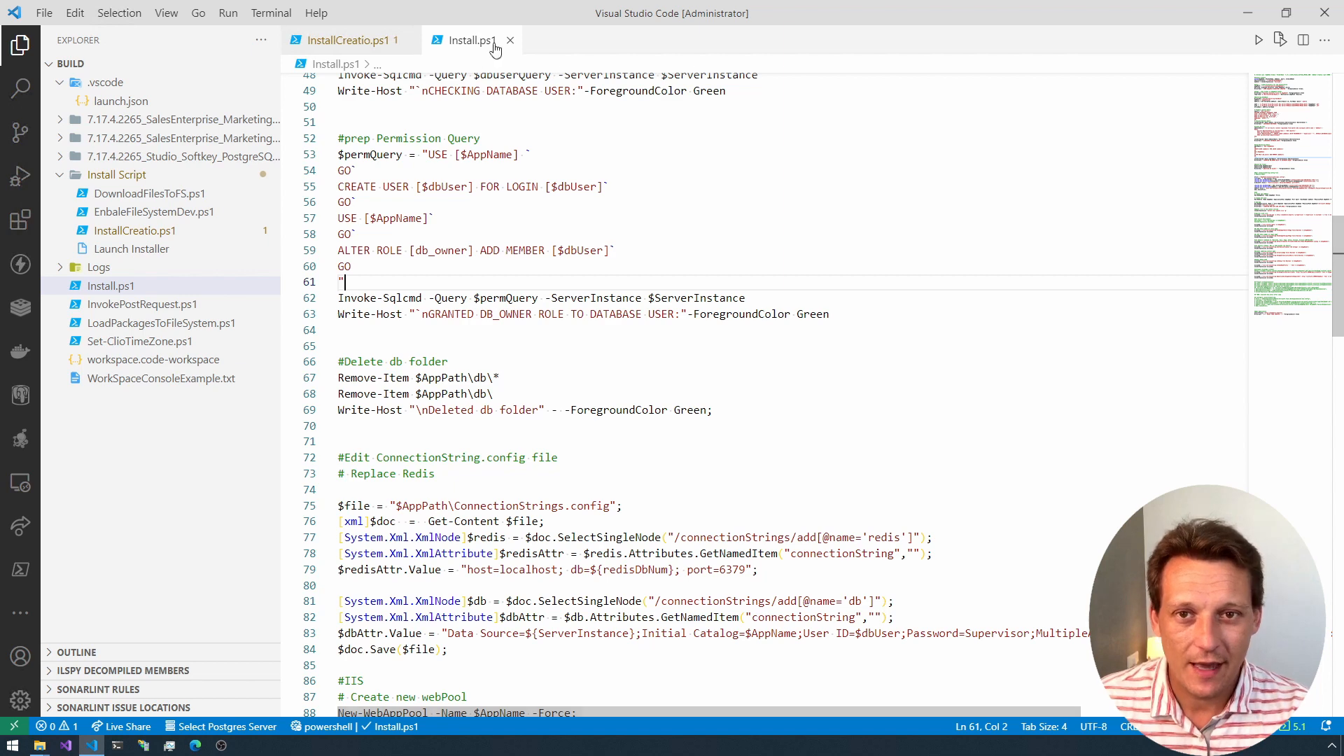
{"action": "left_click", "coordinate": [510, 40]}
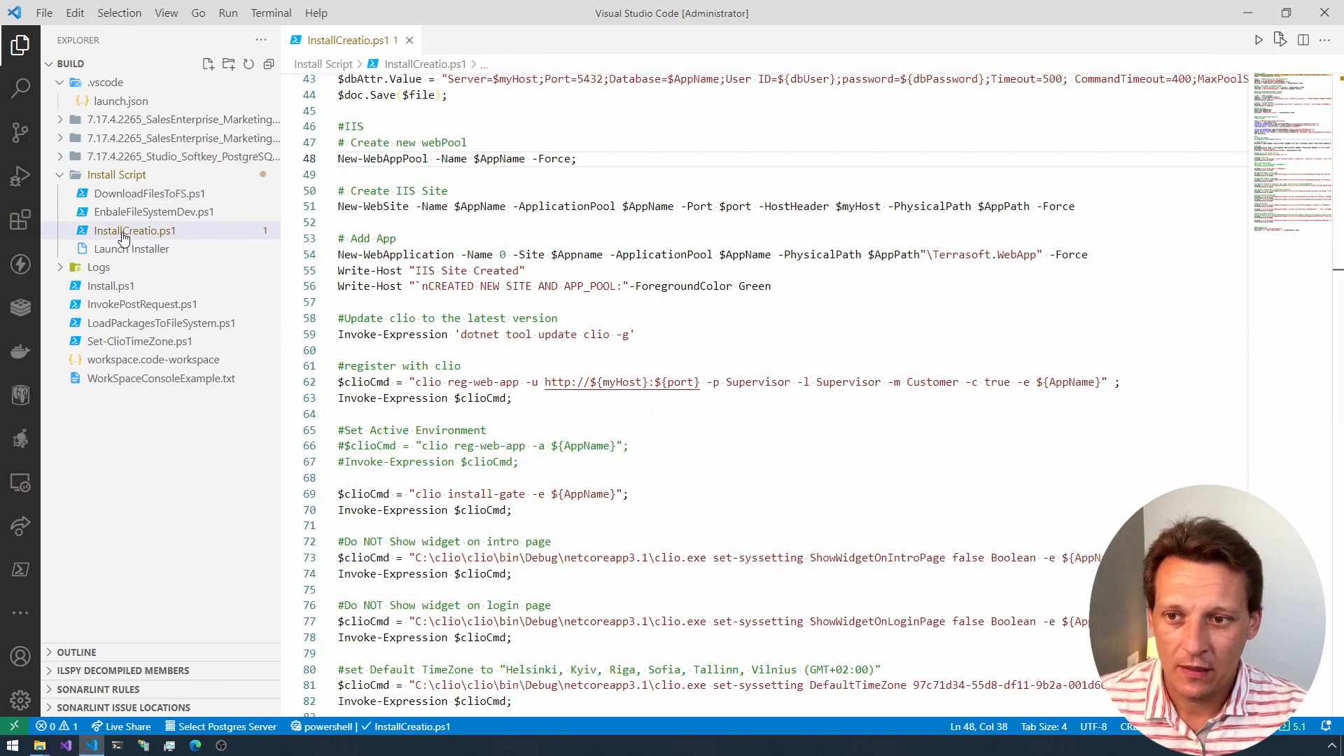
Step: Review the InstallCreatio.ps1 sections that add the IIS application, update clio to the latest version and register the site with clio
{"action": "left_click", "coordinate": [137, 231]}
{"action": "scroll", "coordinate": [770, 392], "scroll_direction": "down", "scroll_amount": 2}
{"action": "scroll", "coordinate": [770, 392], "scroll_direction": "down", "scroll_amount": 1}
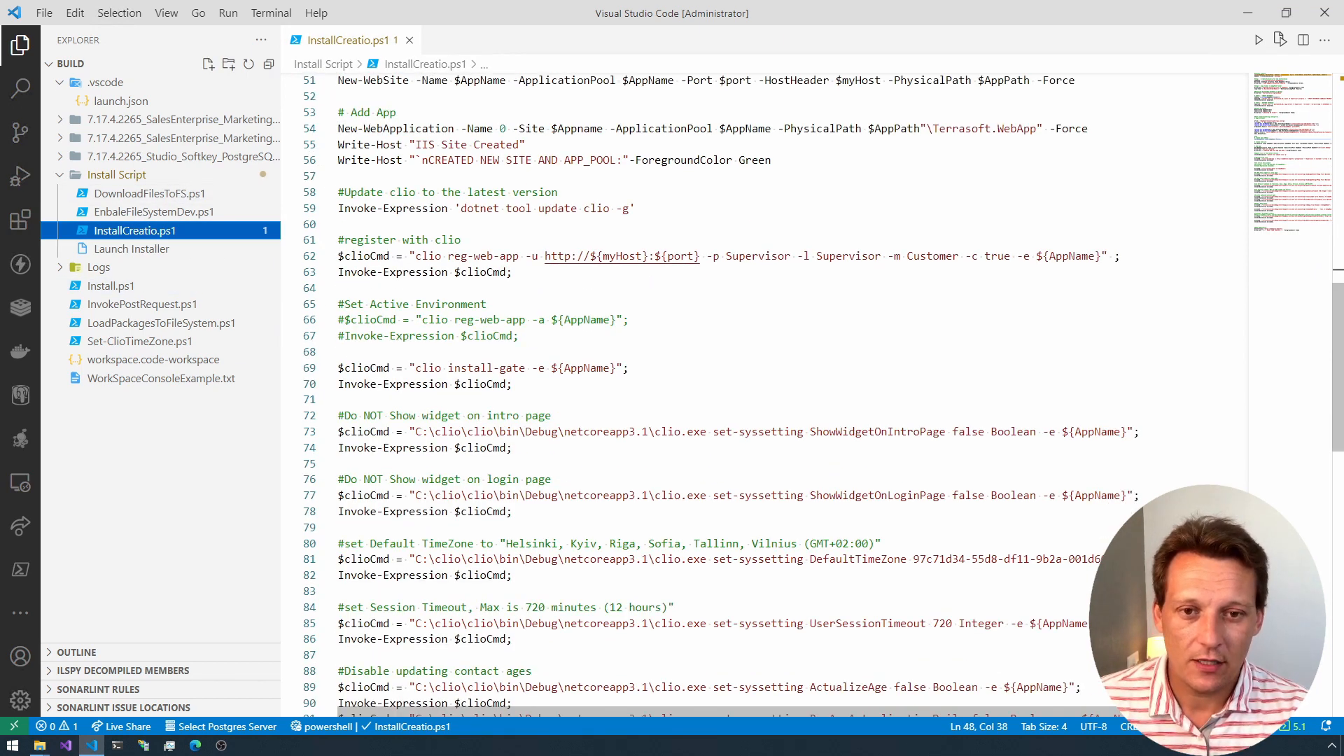
{"action": "left_click_drag", "start_coordinate": [338, 240], "coordinate": [410, 240]}
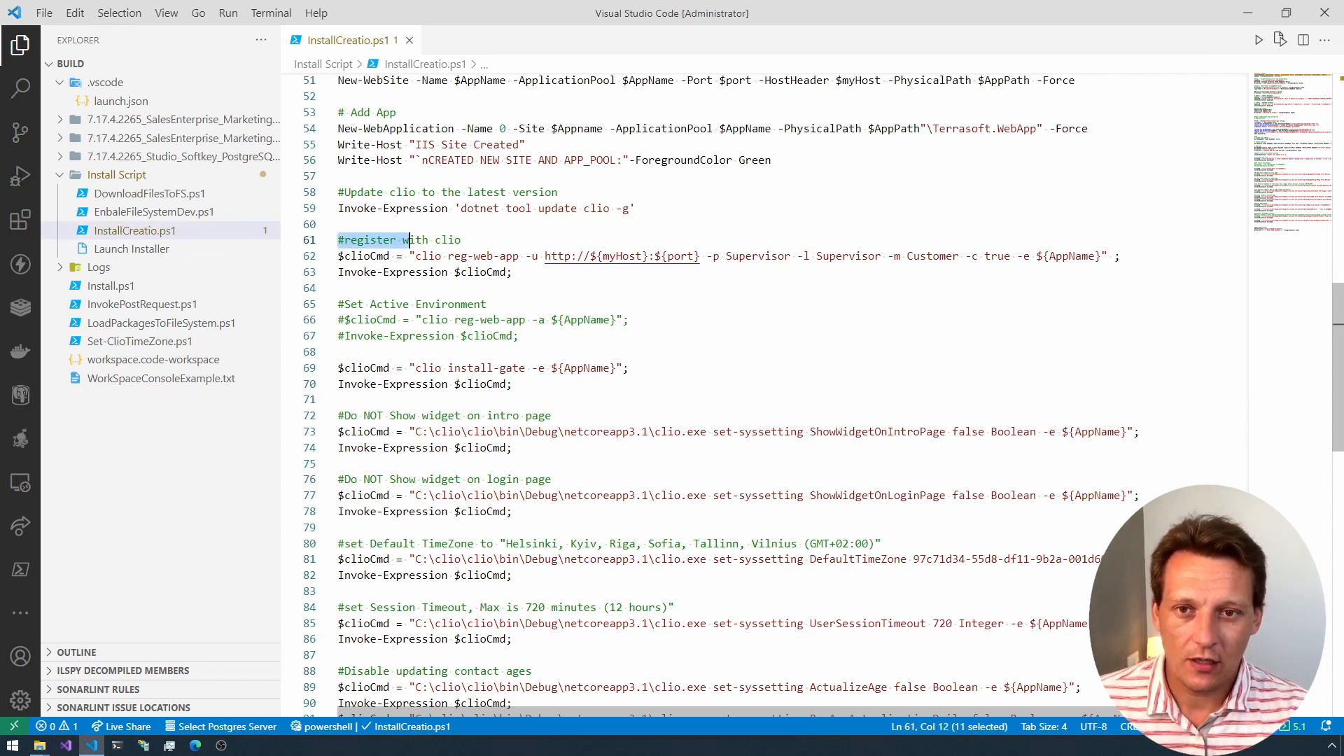
{"action": "scroll", "coordinate": [770, 392], "scroll_direction": "up", "scroll_amount": 1}
{"action": "left_click", "coordinate": [345, 155]}
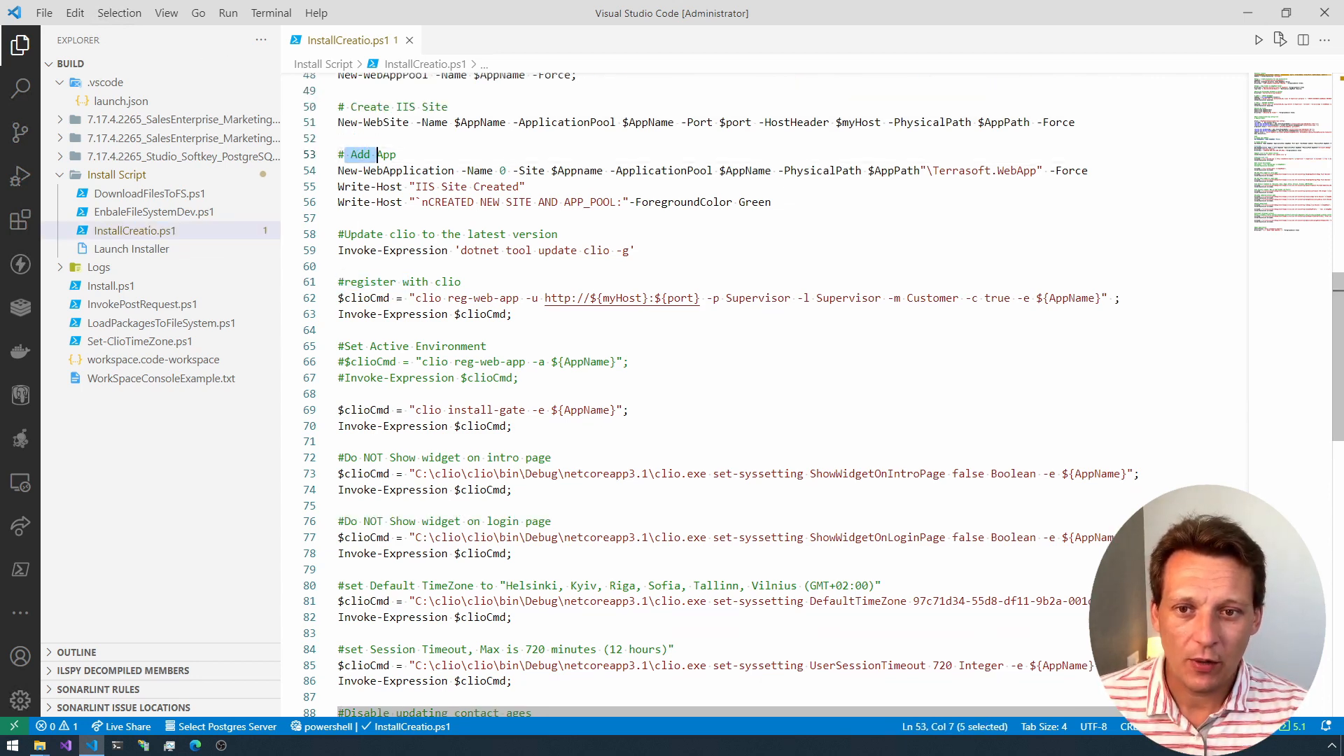
{"action": "left_click_drag", "start_coordinate": [344, 234], "coordinate": [462, 234]}
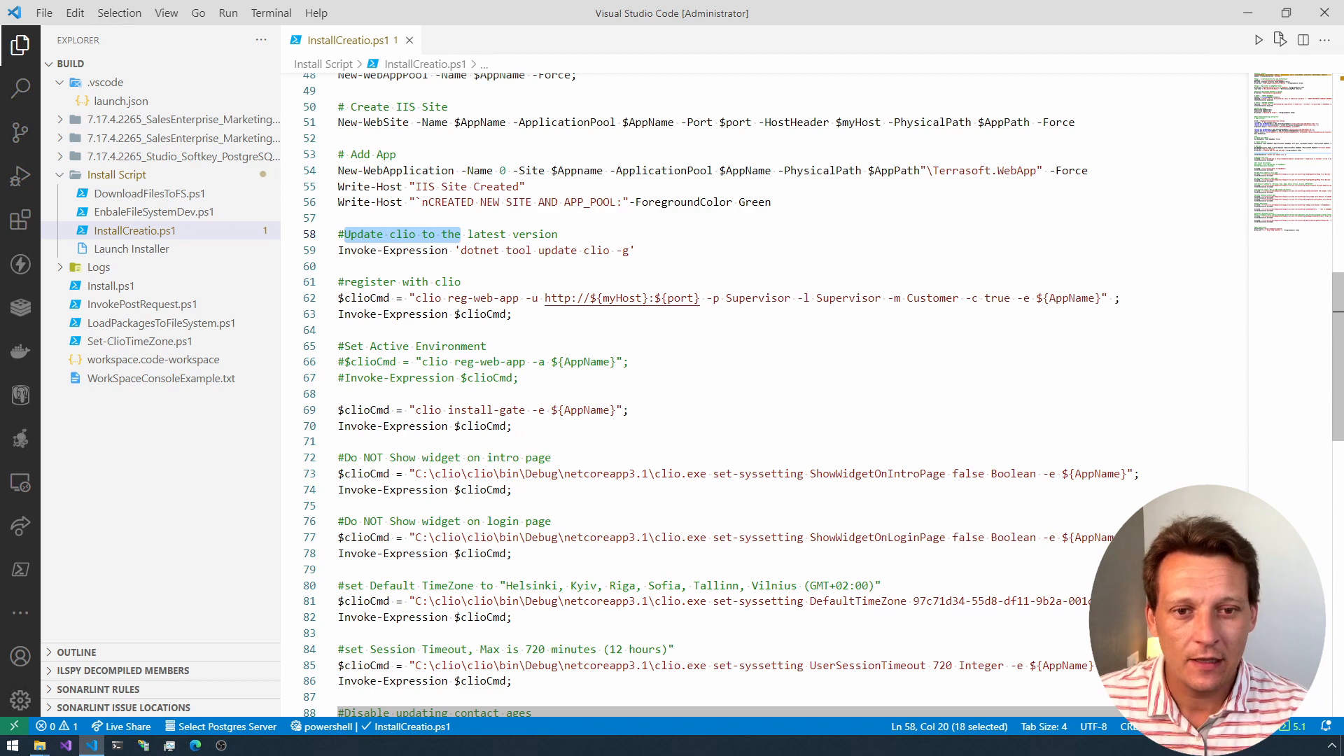
{"action": "scroll", "coordinate": [770, 392], "scroll_direction": "down", "scroll_amount": 2}
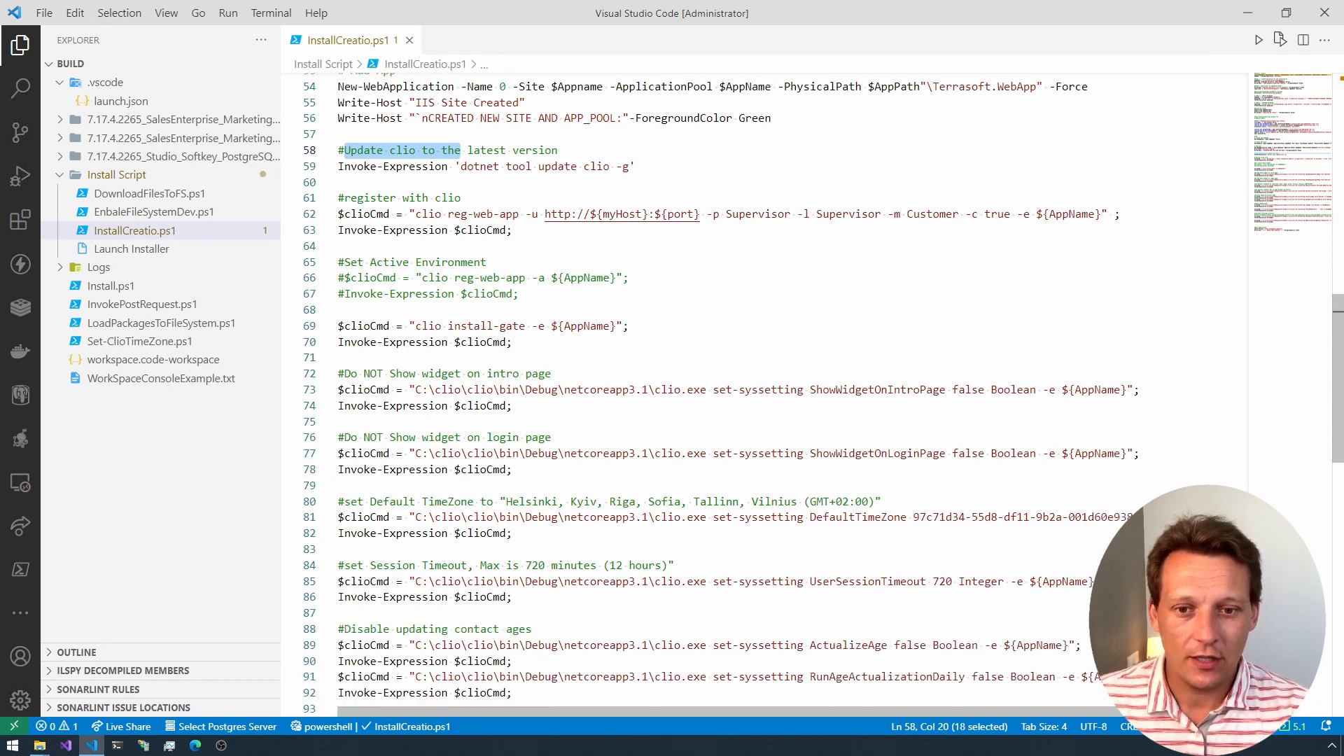
Step: Examine the clio set-syssetting commands, highlighting ShowWidgetOnIntroPage, DefaultTimeZone and UserSessionTimeout
{"action": "scroll", "coordinate": [770, 392], "scroll_direction": "down", "scroll_amount": 2}
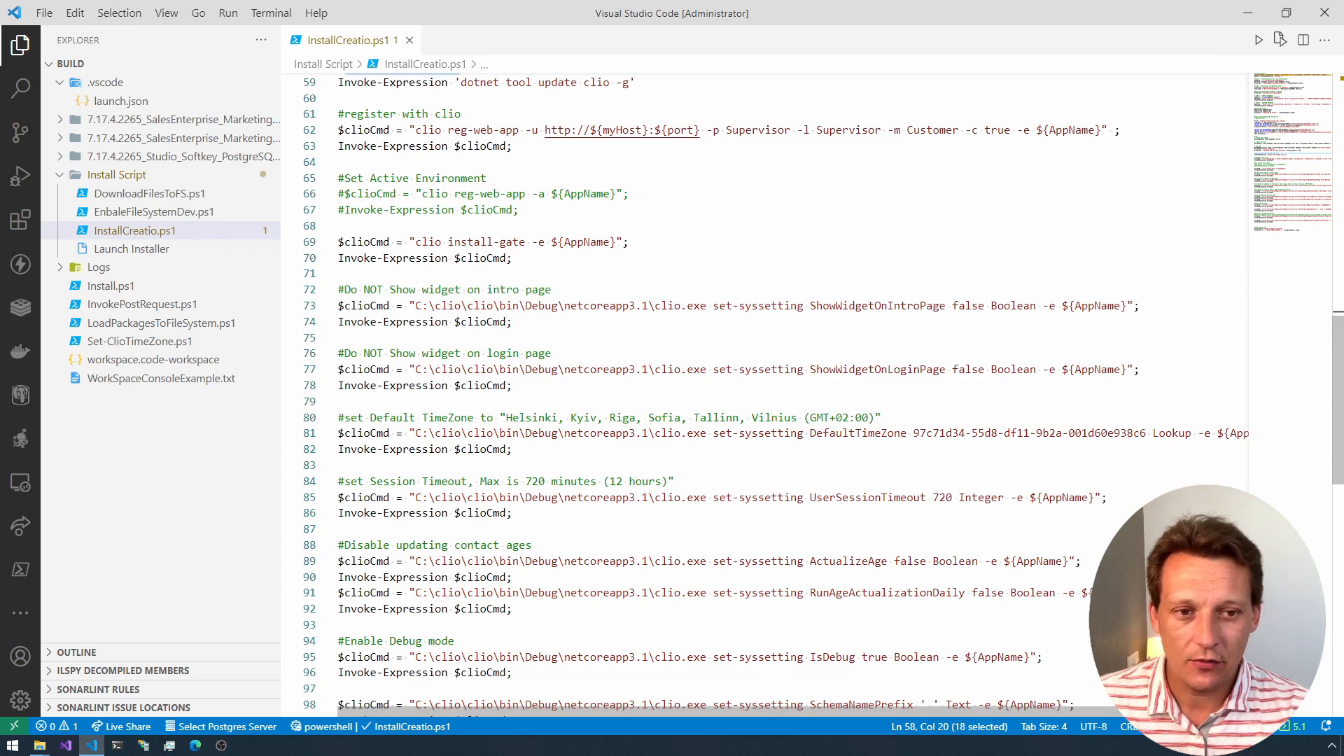
{"action": "double_click", "coordinate": [863, 306]}
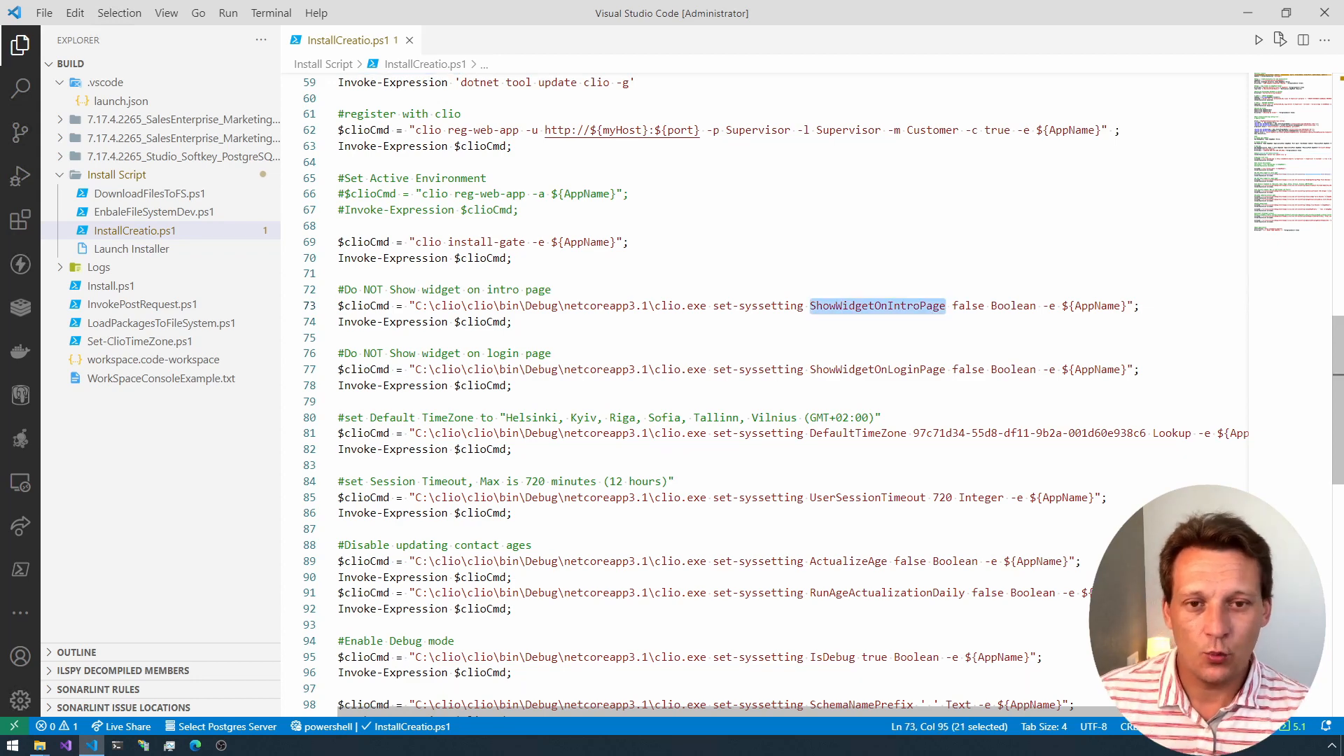
{"action": "scroll", "coordinate": [770, 392], "scroll_direction": "down", "scroll_amount": 1}
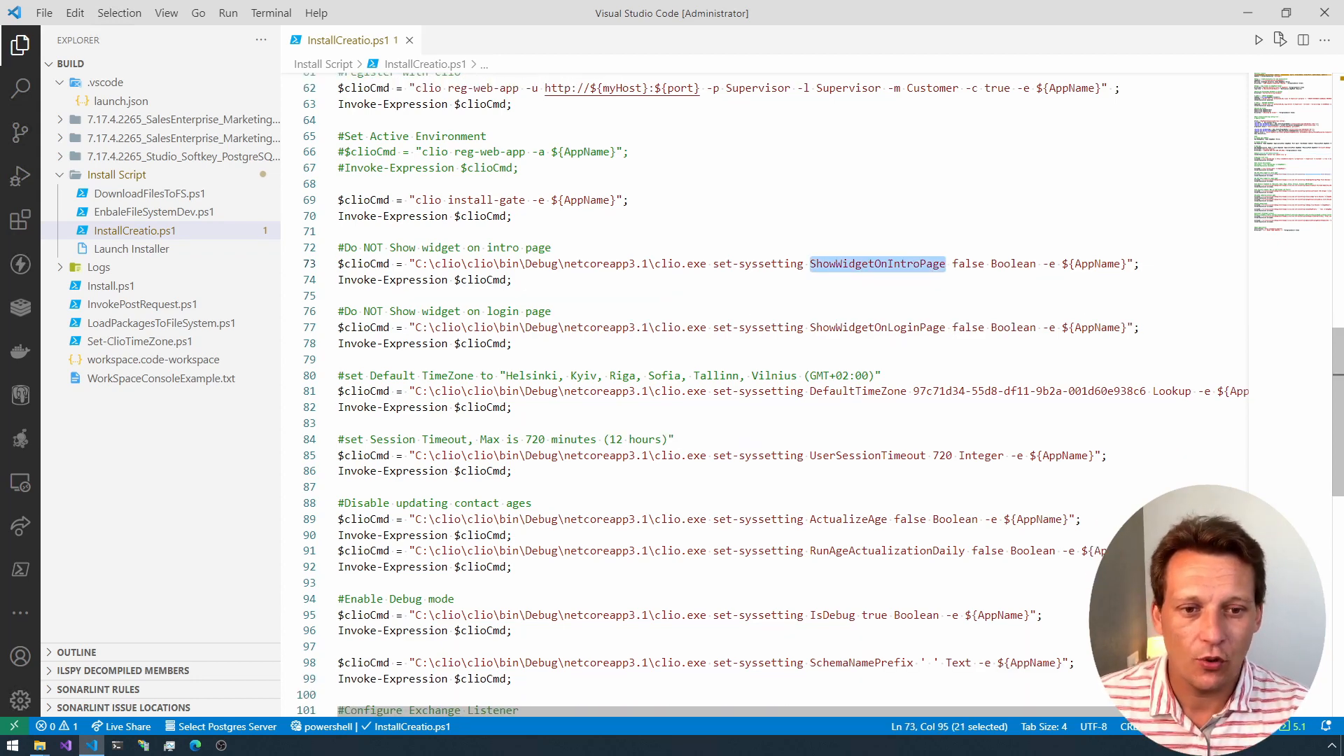
{"action": "scroll", "coordinate": [770, 392], "scroll_direction": "down", "scroll_amount": 2}
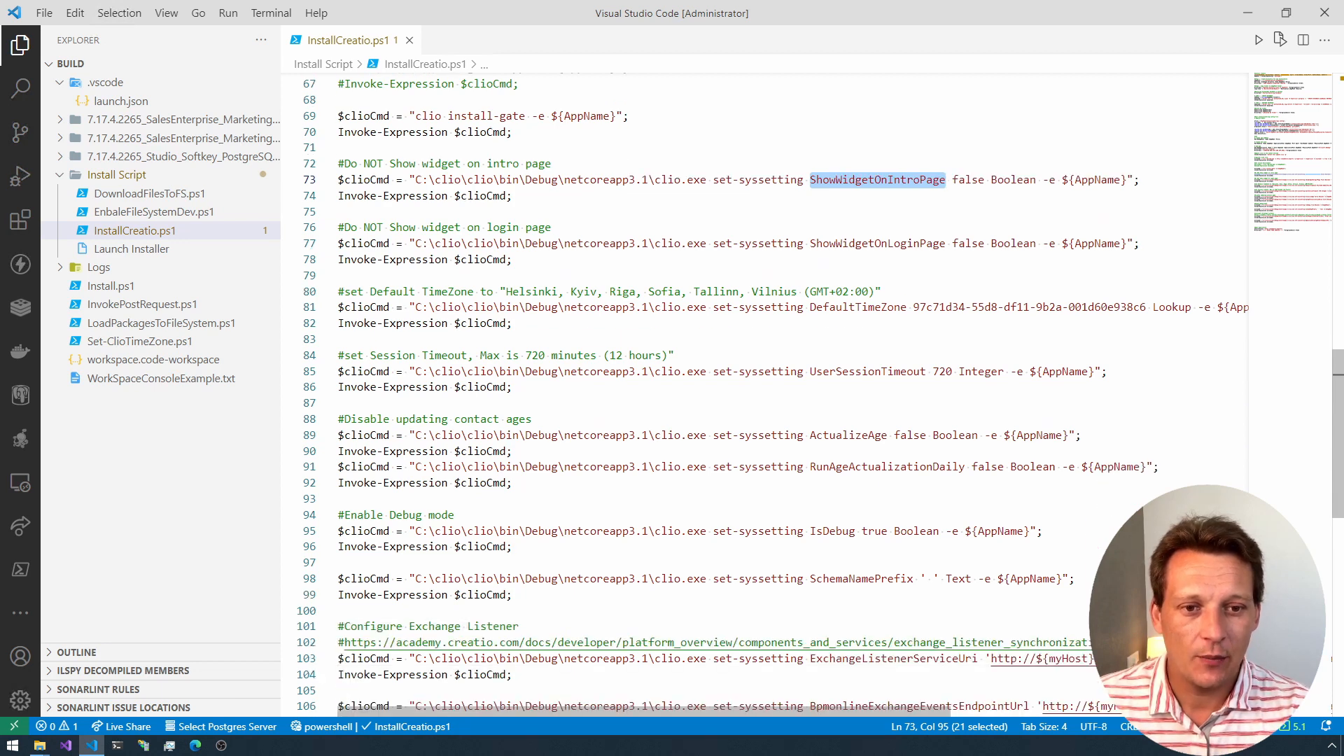
{"action": "left_click_drag", "start_coordinate": [701, 306], "coordinate": [805, 307]}
{"action": "double_click", "coordinate": [859, 307]}
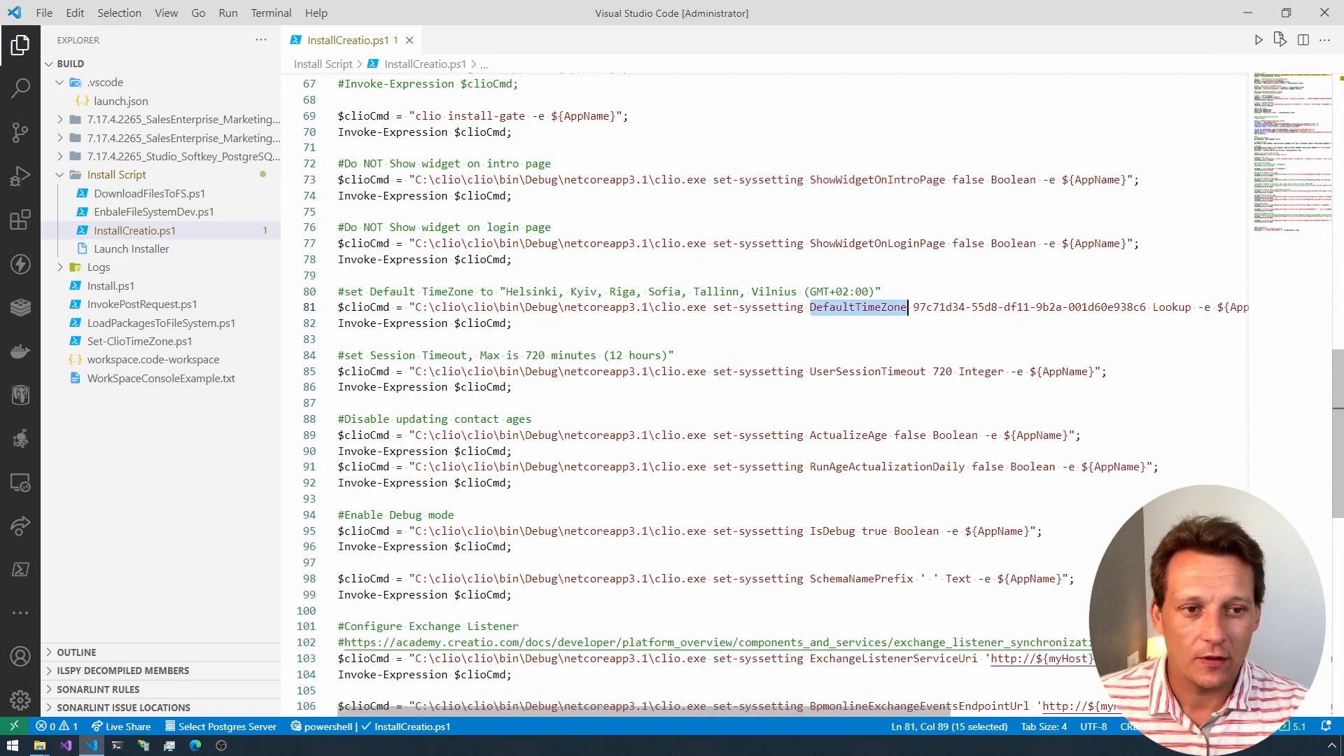
{"action": "scroll", "coordinate": [770, 392], "scroll_direction": "down", "scroll_amount": 1}
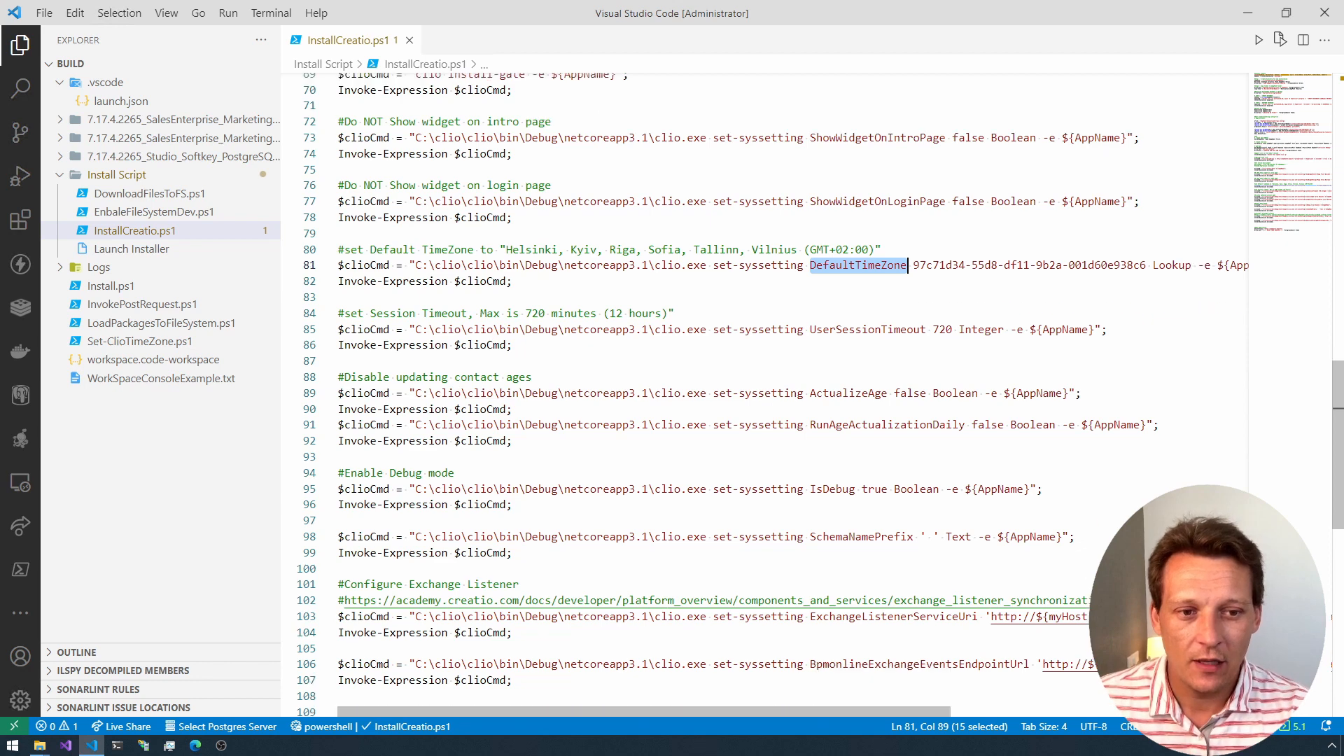
{"action": "double_click", "coordinate": [868, 330]}
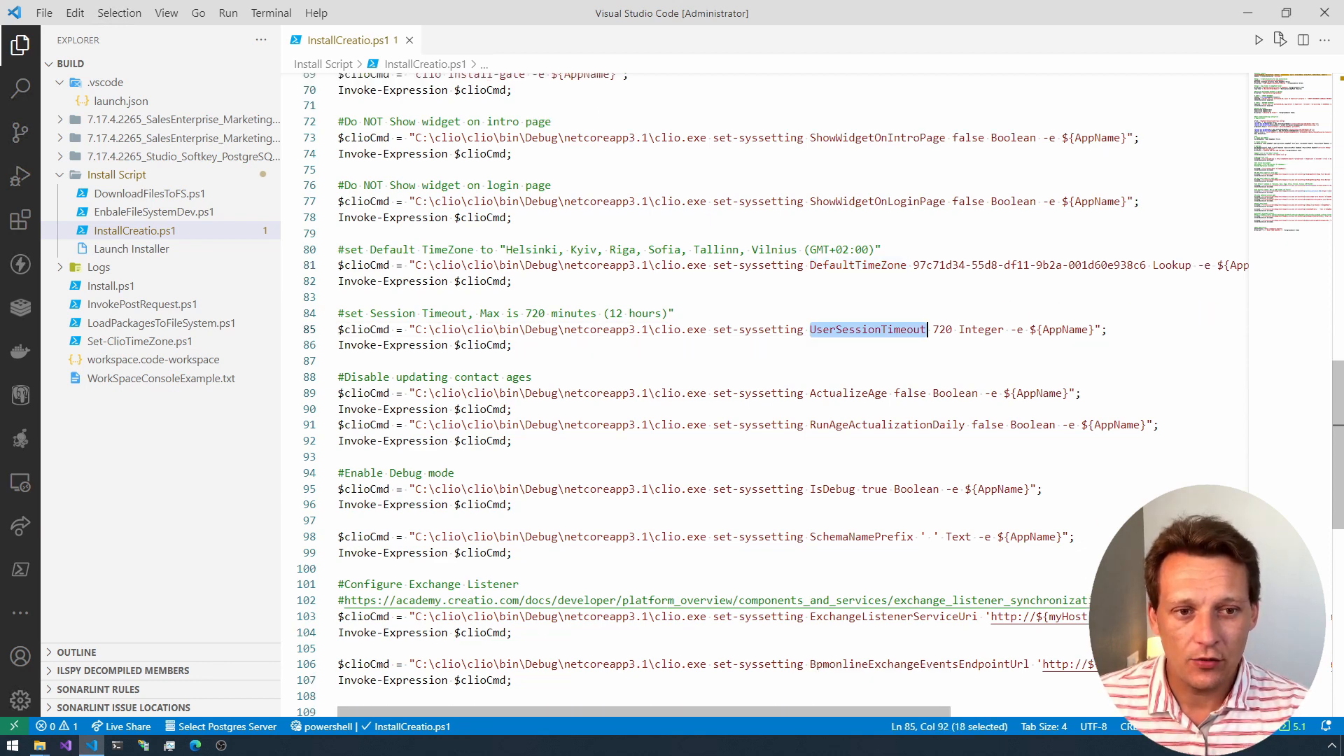
Step: Review the script's remaining system settings and highlight the Open Application command that starts the site's URL
{"action": "scroll", "coordinate": [770, 392], "scroll_direction": "down", "scroll_amount": 2}
{"action": "scroll", "coordinate": [770, 392], "scroll_direction": "down", "scroll_amount": 4}
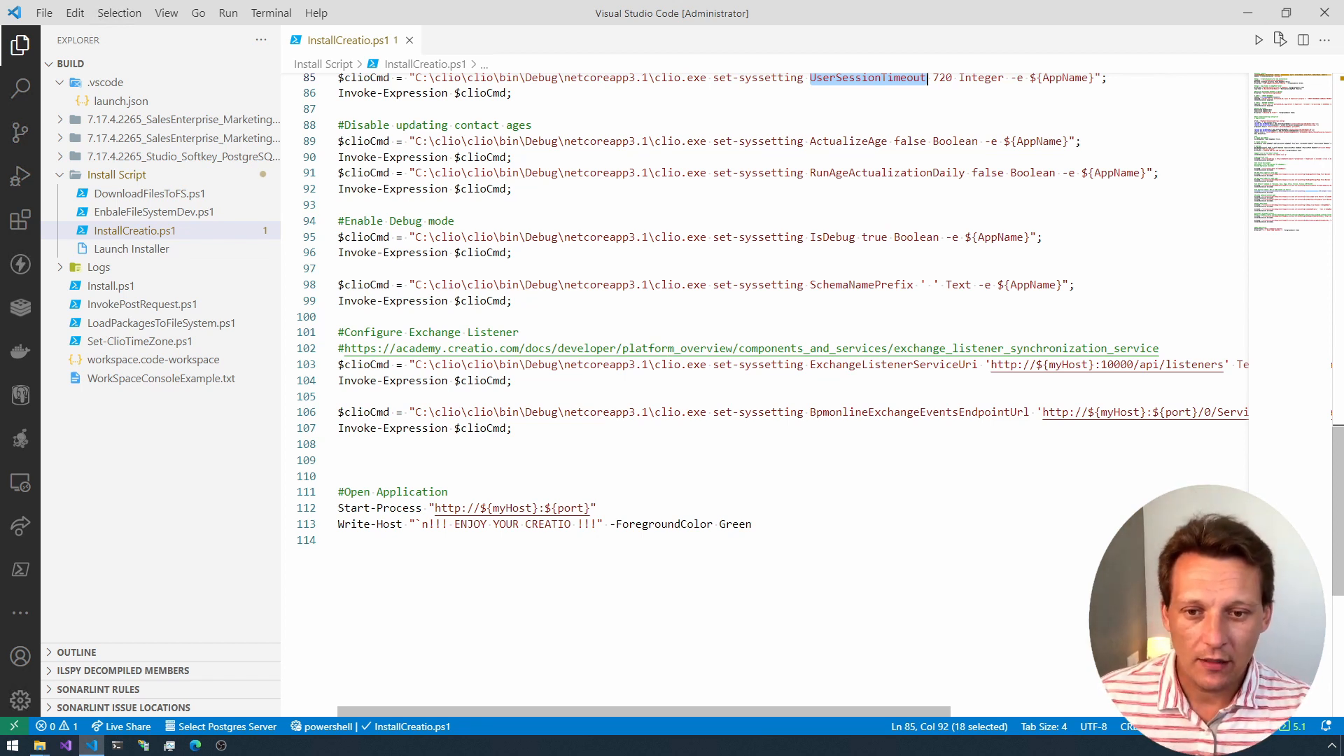
{"action": "scroll", "coordinate": [366, 461], "scroll_direction": "down", "scroll_amount": 1}
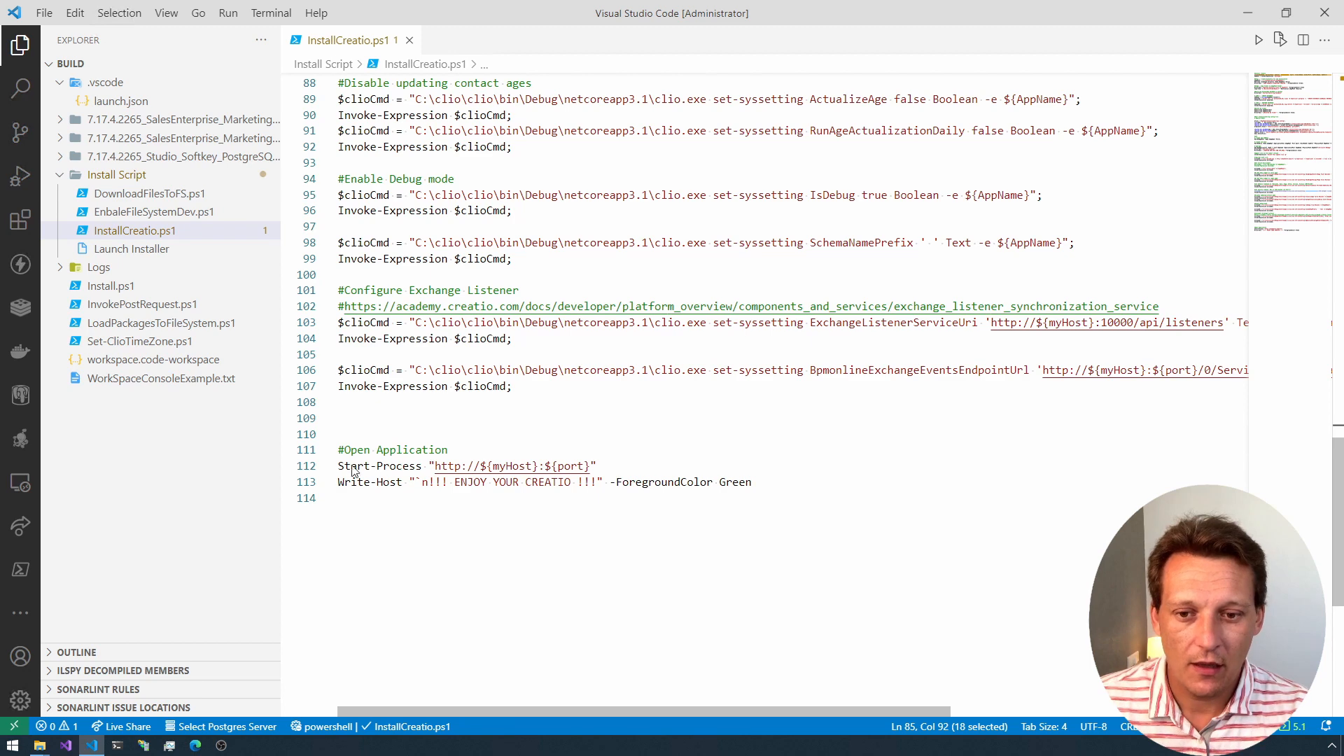
{"action": "left_click_drag", "start_coordinate": [596, 466], "coordinate": [384, 450]}
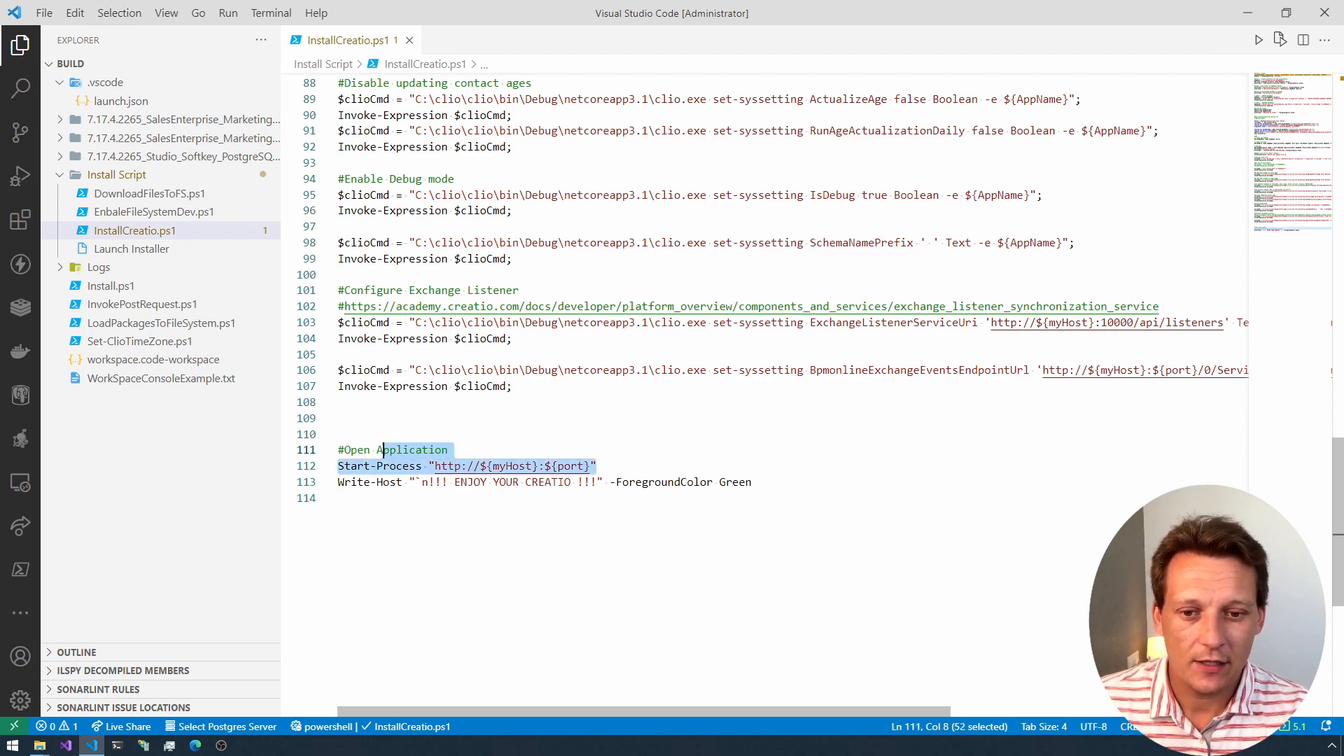
{"action": "scroll", "coordinate": [763, 392], "scroll_direction": "up", "scroll_amount": 20}
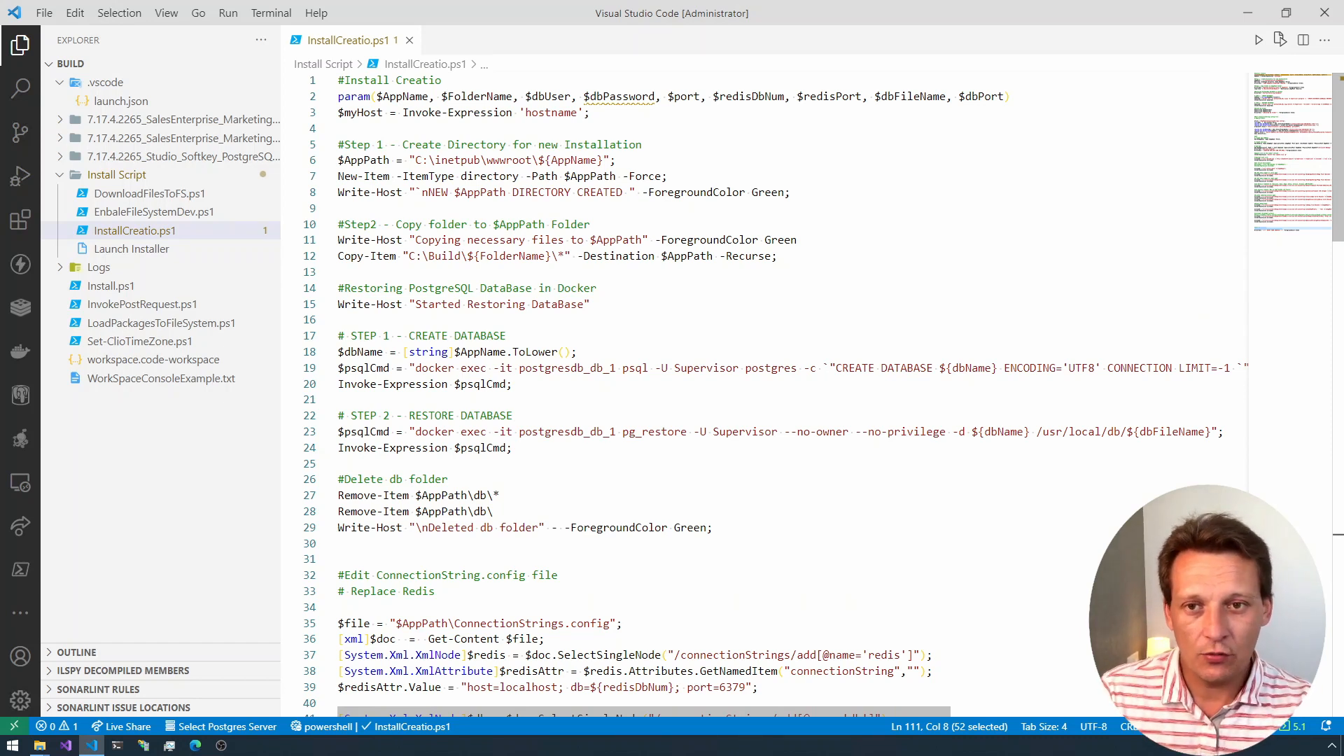
Step: Open launch.json from the .vscode folder and view its launch configurations from the start of each line
{"action": "left_click", "coordinate": [123, 102]}
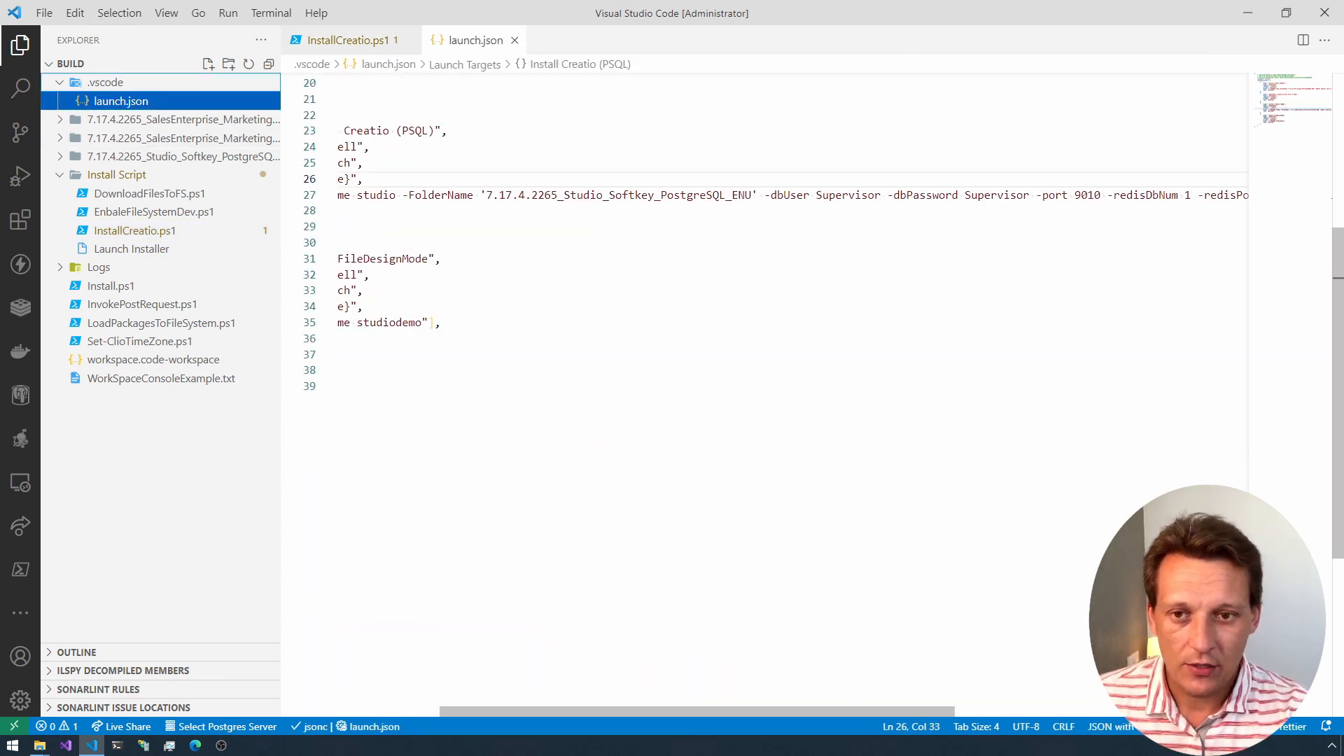
{"action": "left_click", "coordinate": [367, 227]}
{"action": "key", "text": "Home"}
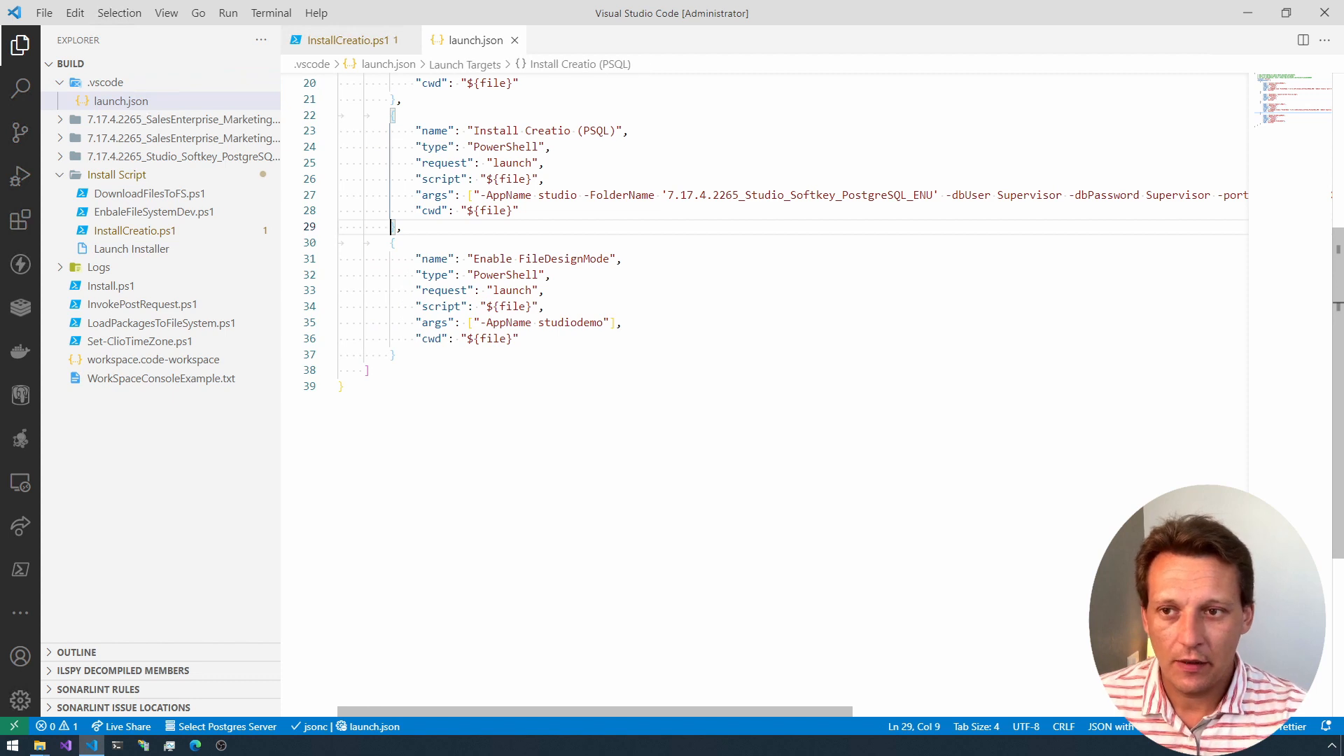
{"action": "scroll", "coordinate": [770, 392], "scroll_direction": "up", "scroll_amount": 6}
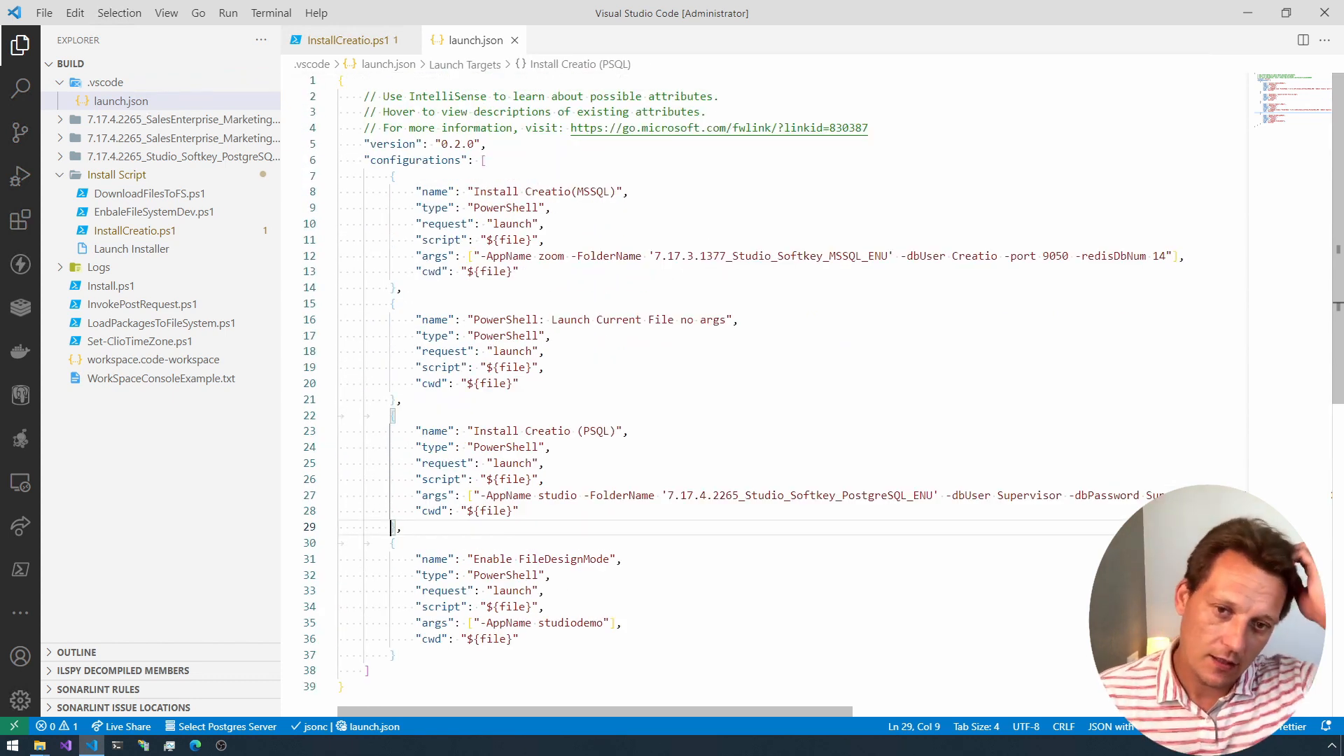
Step: Show the Run and Debug view and list the available launch configurations with InstallCreatio.ps1 active
{"action": "left_click", "coordinate": [31, 179]}
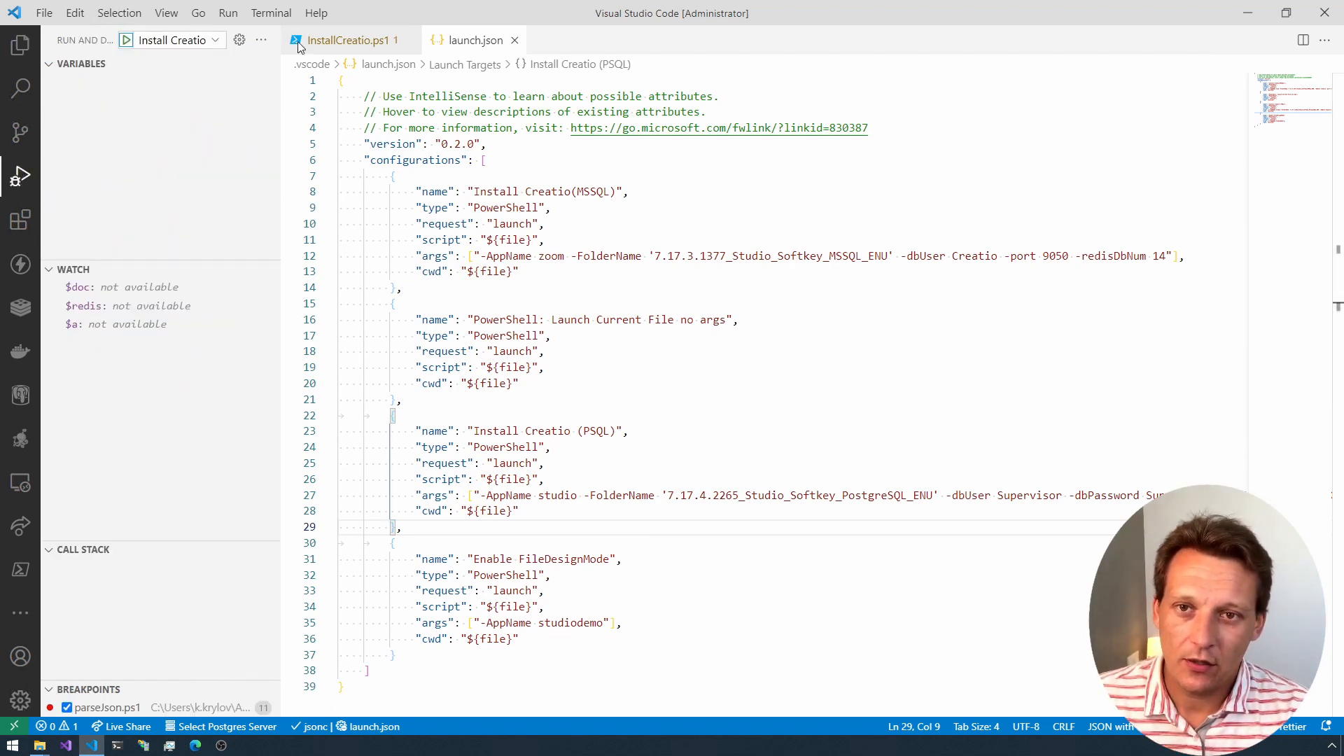
{"action": "left_click", "coordinate": [352, 49]}
{"action": "left_click", "coordinate": [175, 40]}
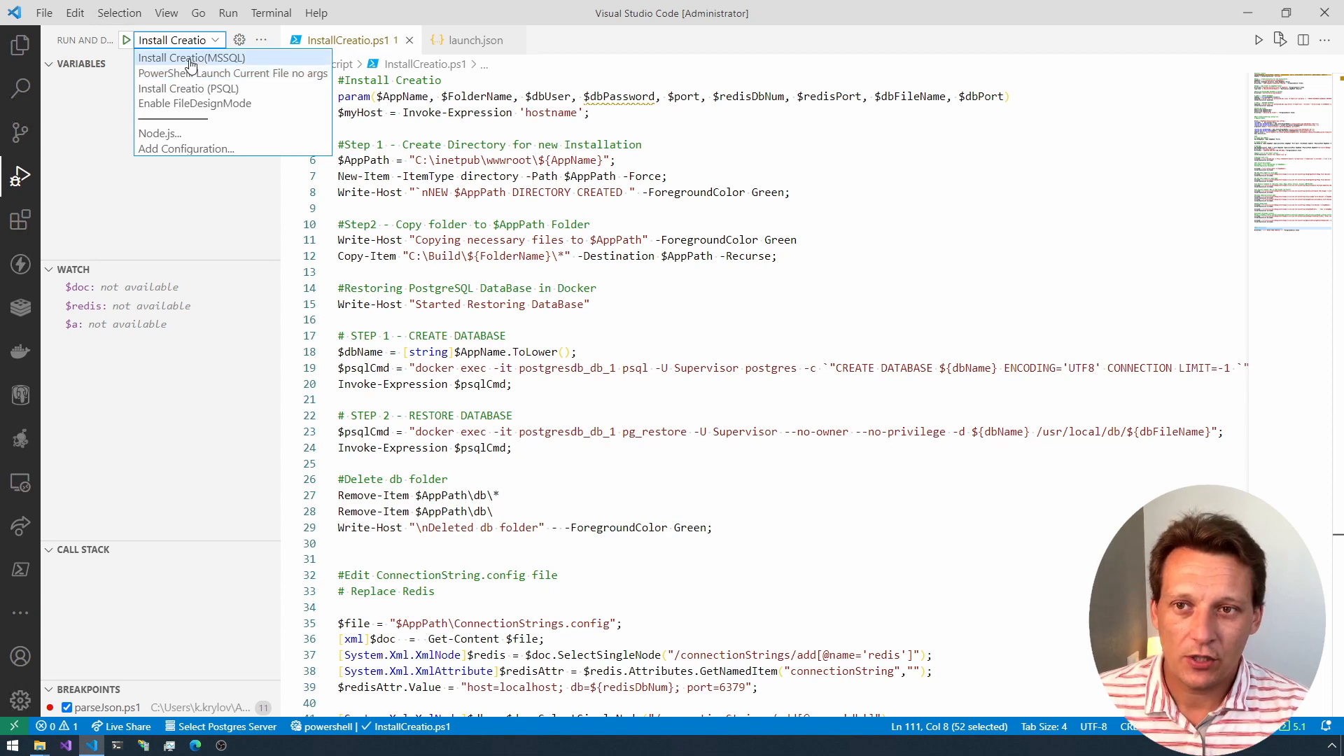
{"action": "left_click", "coordinate": [480, 160]}
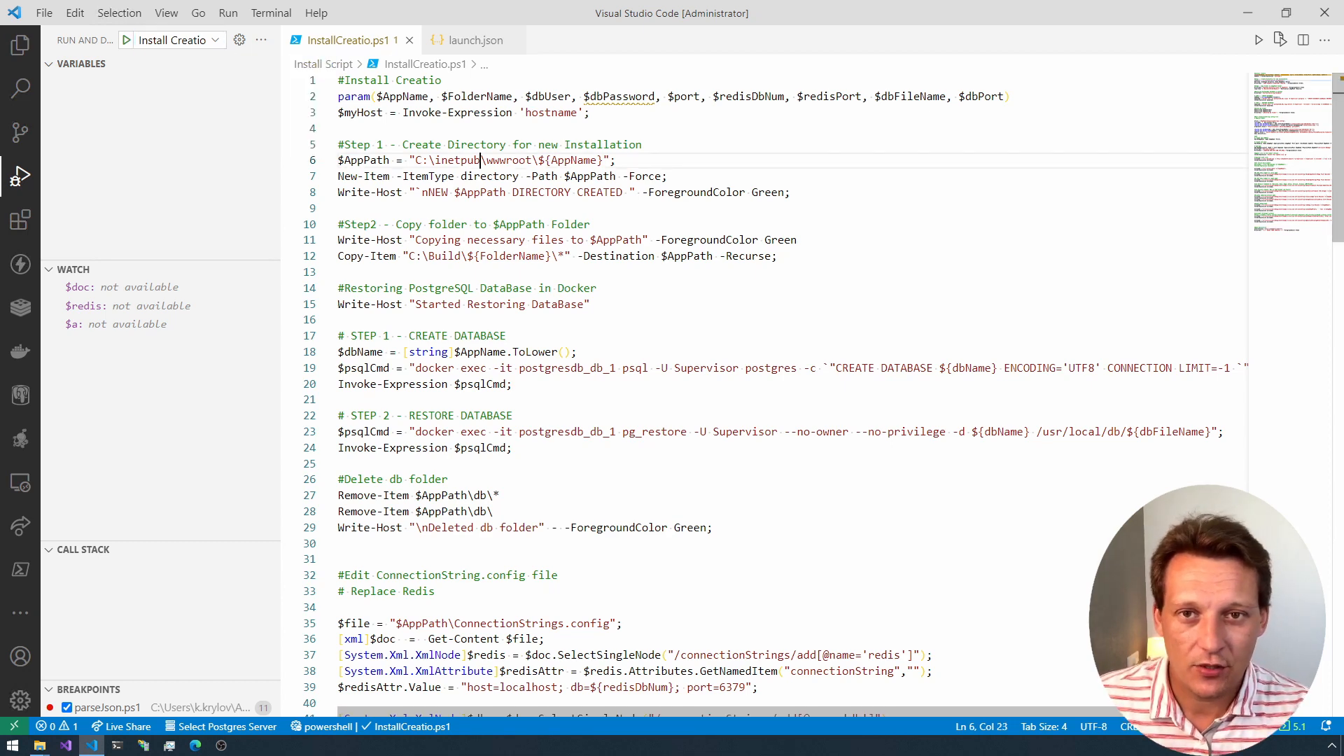
Step: Return to launch.json and highlight the Install Creatio (PSQL) configuration block
{"action": "left_click", "coordinate": [476, 42]}
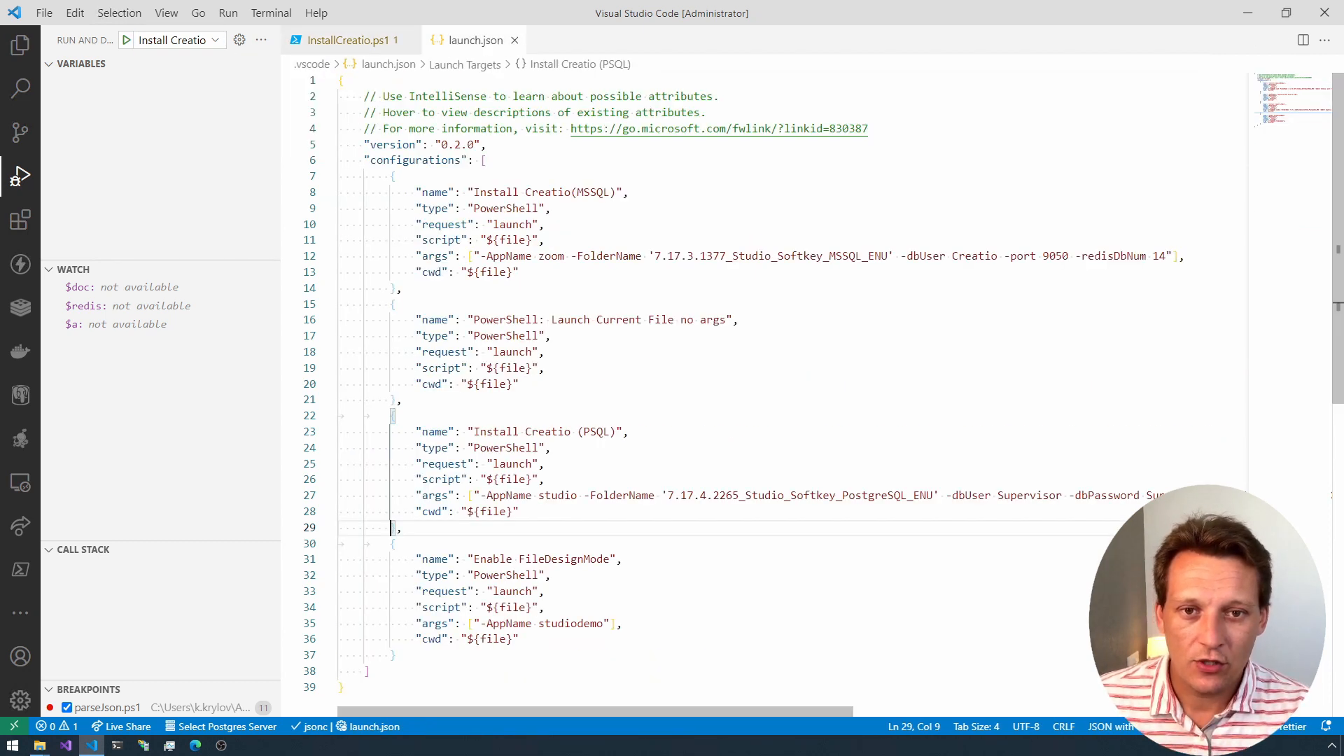
{"action": "left_click", "coordinate": [599, 431]}
{"action": "key", "text": "Home"}
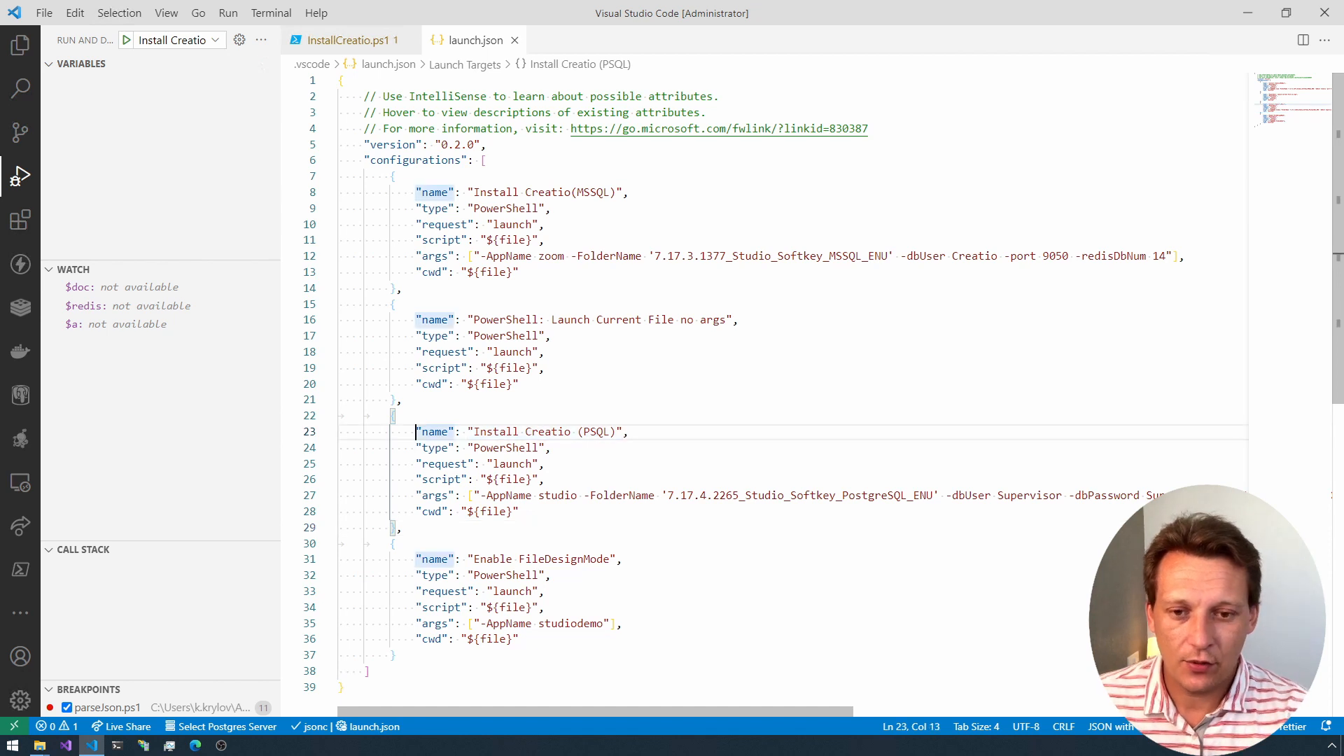
{"action": "key", "text": "shift+Down"}
{"action": "key", "text": "shift+Down"}
{"action": "key", "text": "shift+Down"}
{"action": "key", "text": "shift+Down"}
{"action": "key", "text": "shift+Down"}
{"action": "key", "text": "Escape"}
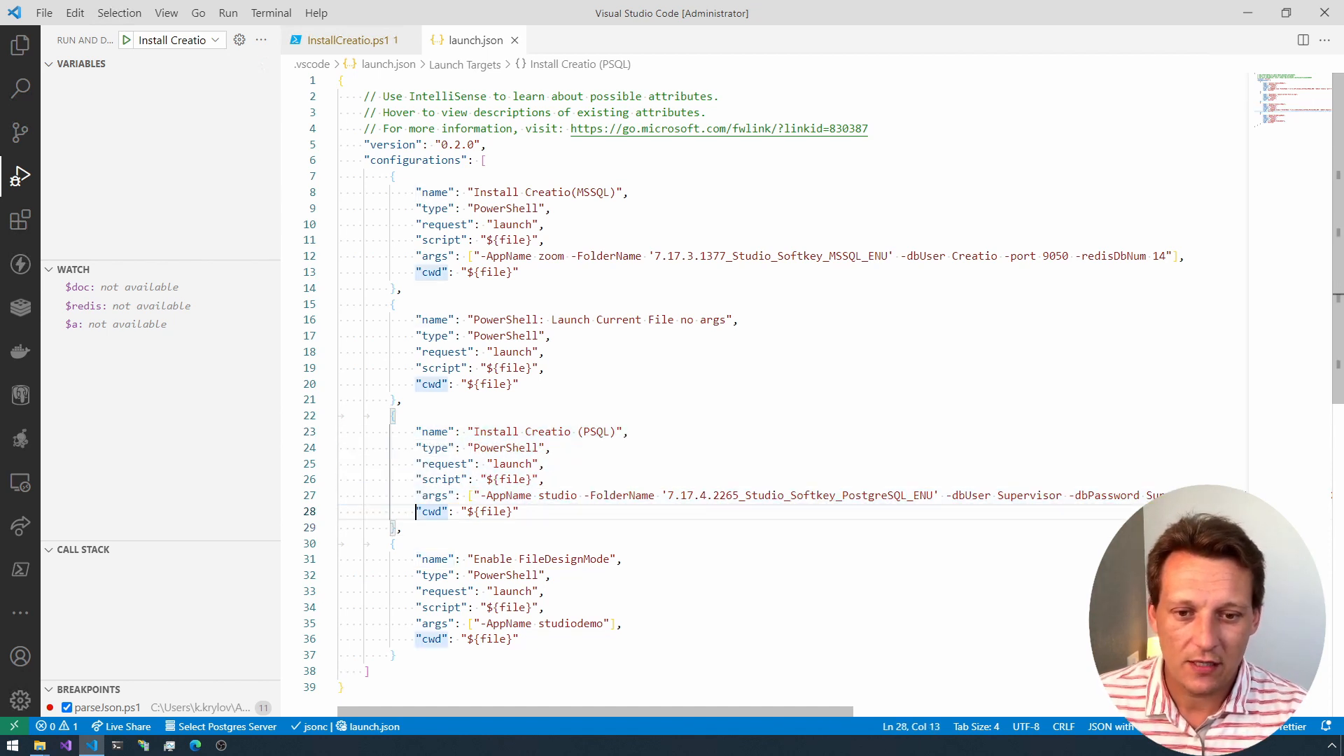
Step: Examine the Install Creatio (PSQL) arguments, highlighting the port and redisDbNum values and viewing the redisPort and dbFileName arguments
{"action": "double_click", "coordinate": [704, 496]}
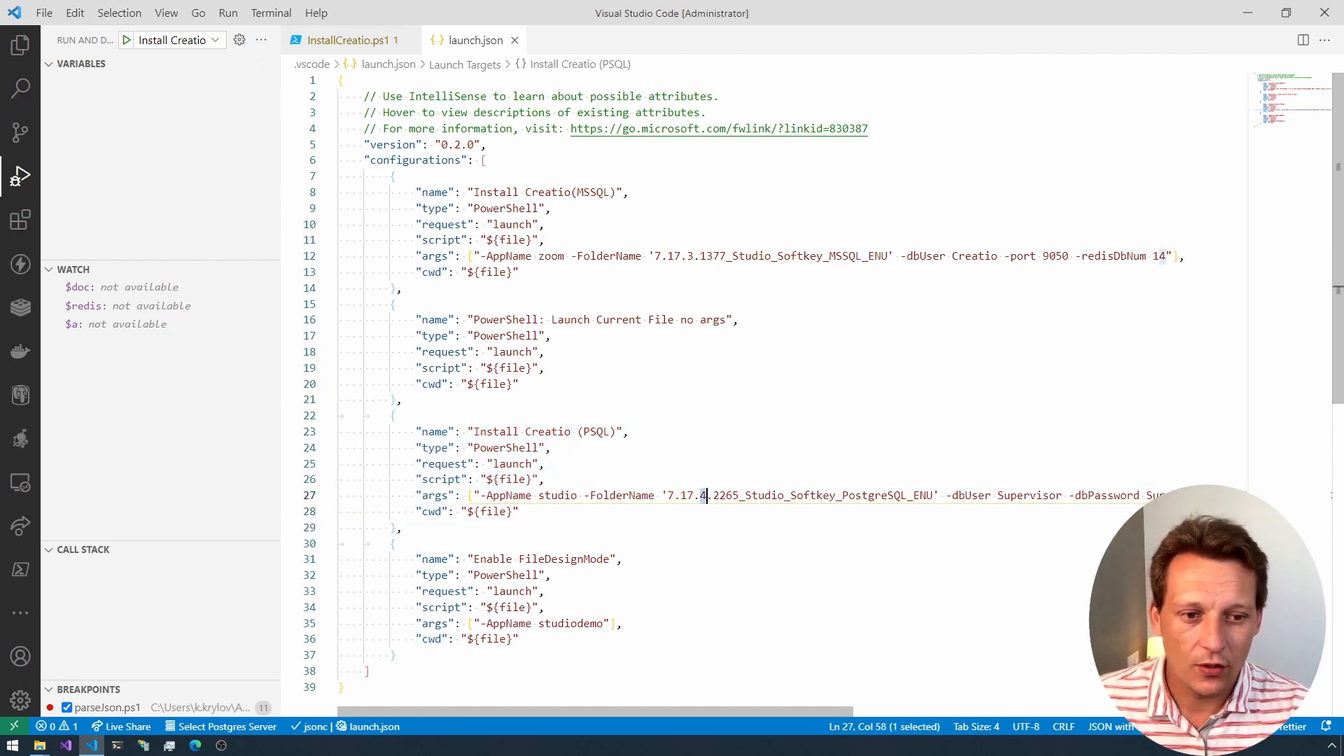
{"action": "left_click_drag", "start_coordinate": [621, 712], "coordinate": [806, 703]}
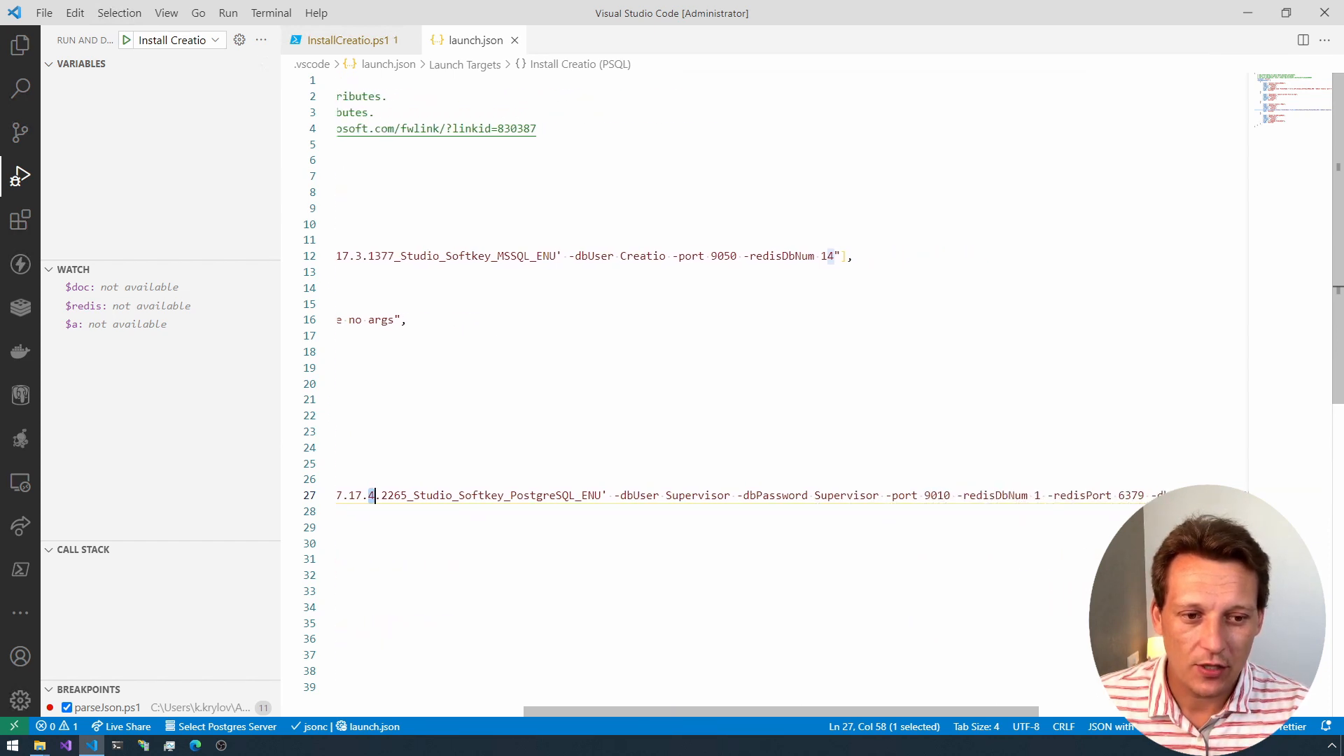
{"action": "double_click", "coordinate": [937, 496]}
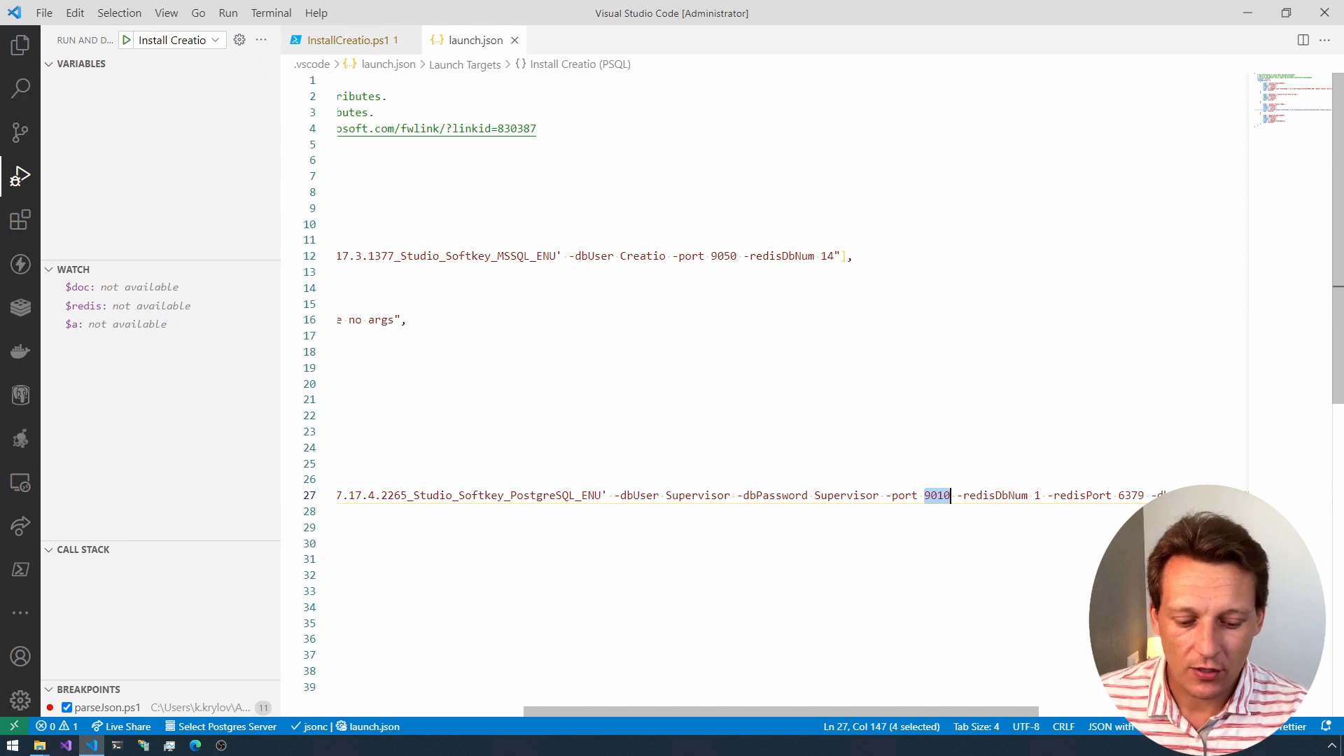
{"action": "double_click", "coordinate": [1038, 495]}
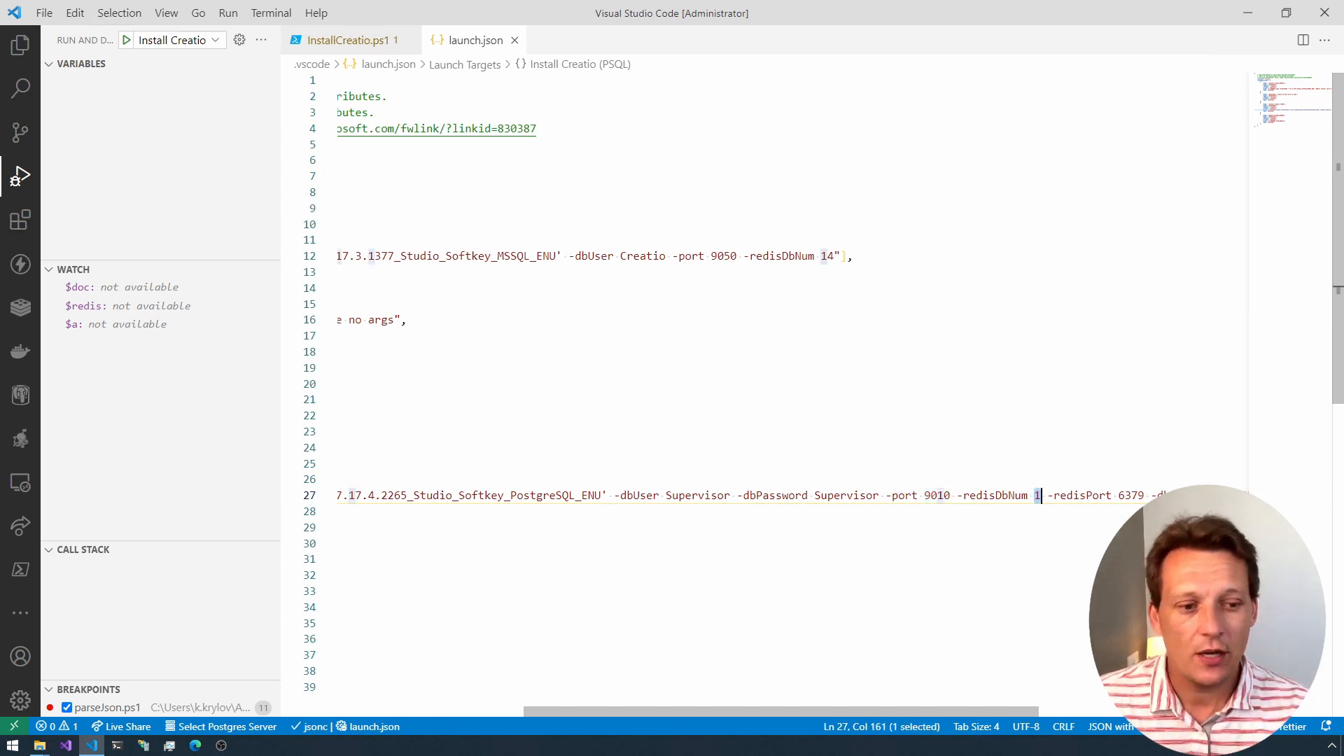
{"action": "left_click_drag", "start_coordinate": [986, 709], "coordinate": [1107, 710]}
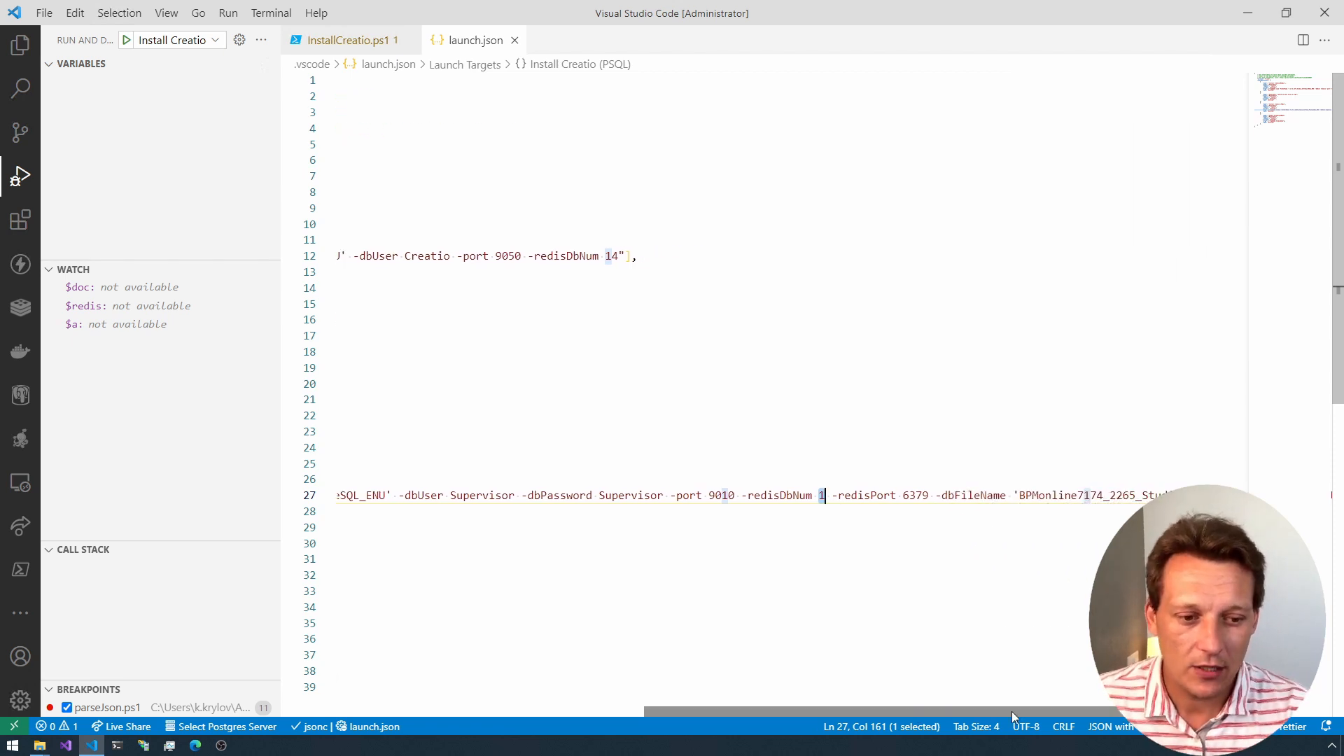
{"action": "left_click_drag", "start_coordinate": [1011, 712], "coordinate": [718, 711]}
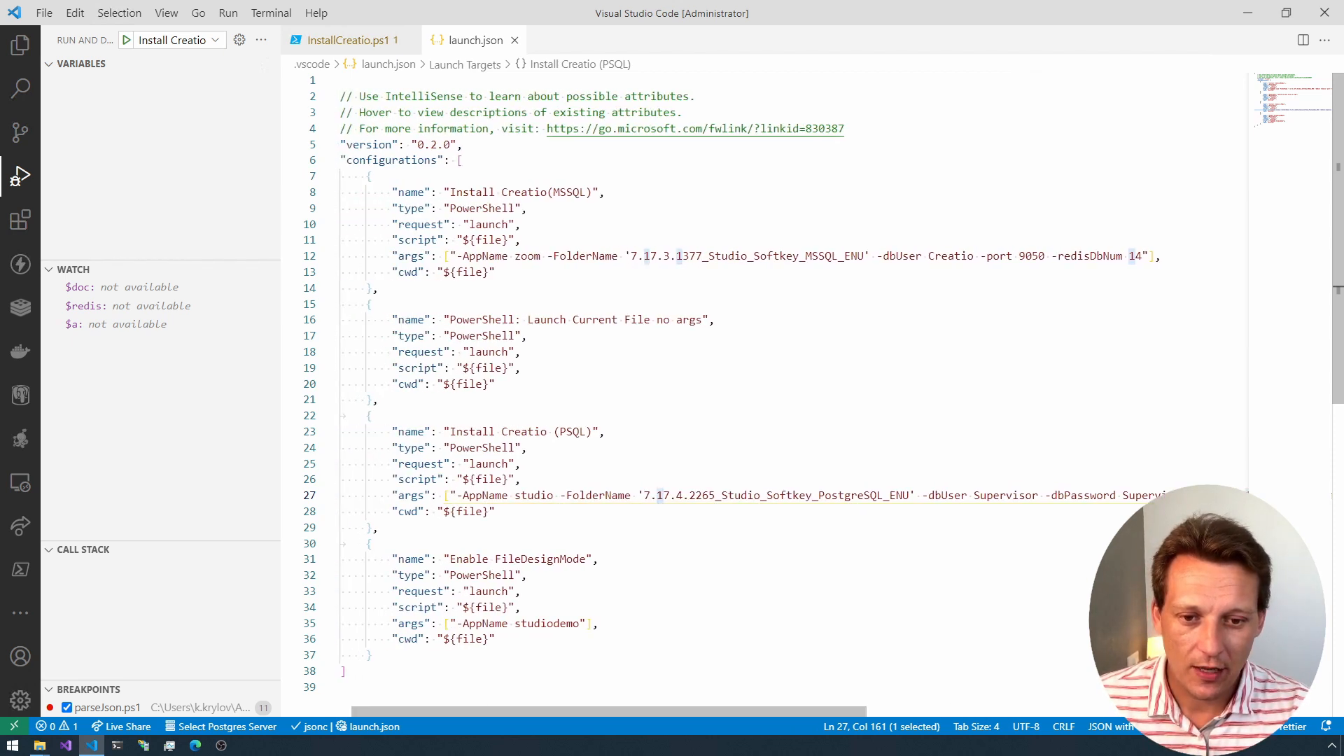
Step: Set the AppName argument of the Install Creatio (PSQL) configuration to creatiostudio
{"action": "double_click", "coordinate": [598, 496]}
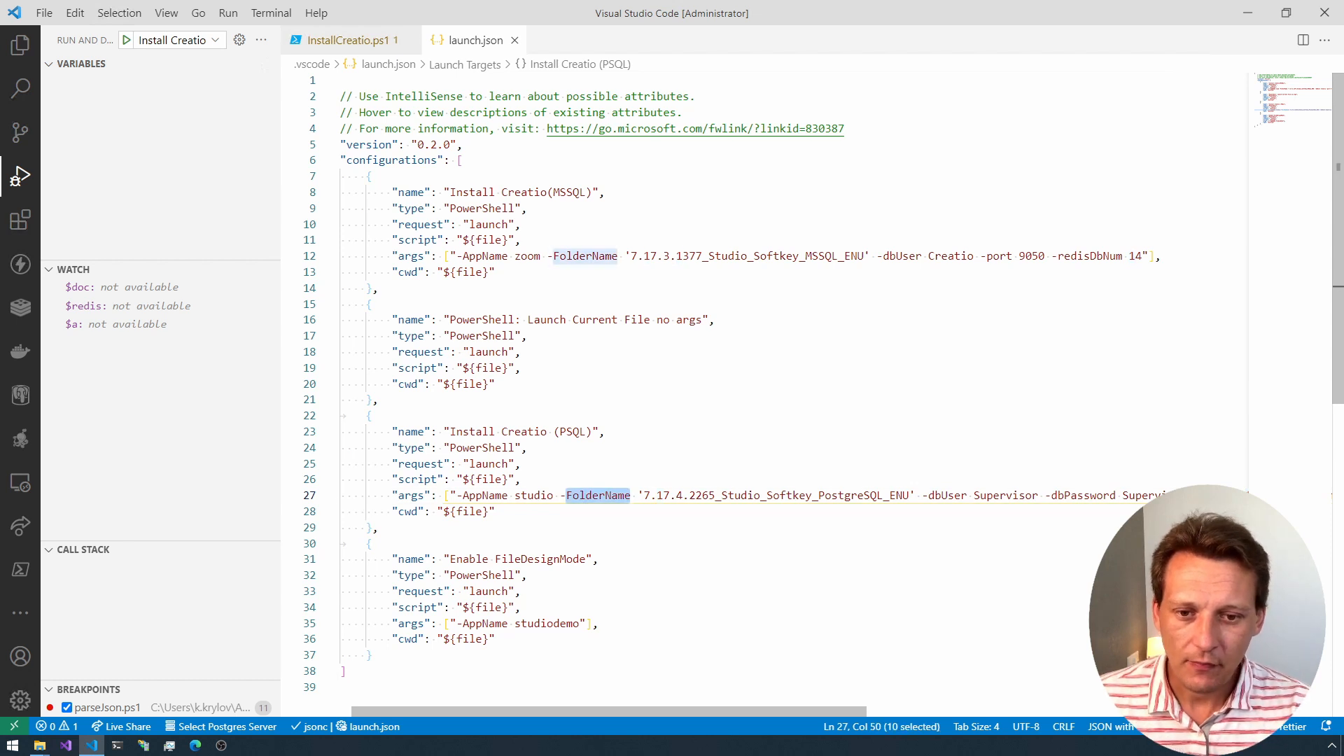
{"action": "double_click", "coordinate": [535, 495]}
{"action": "type", "text": "creati"}
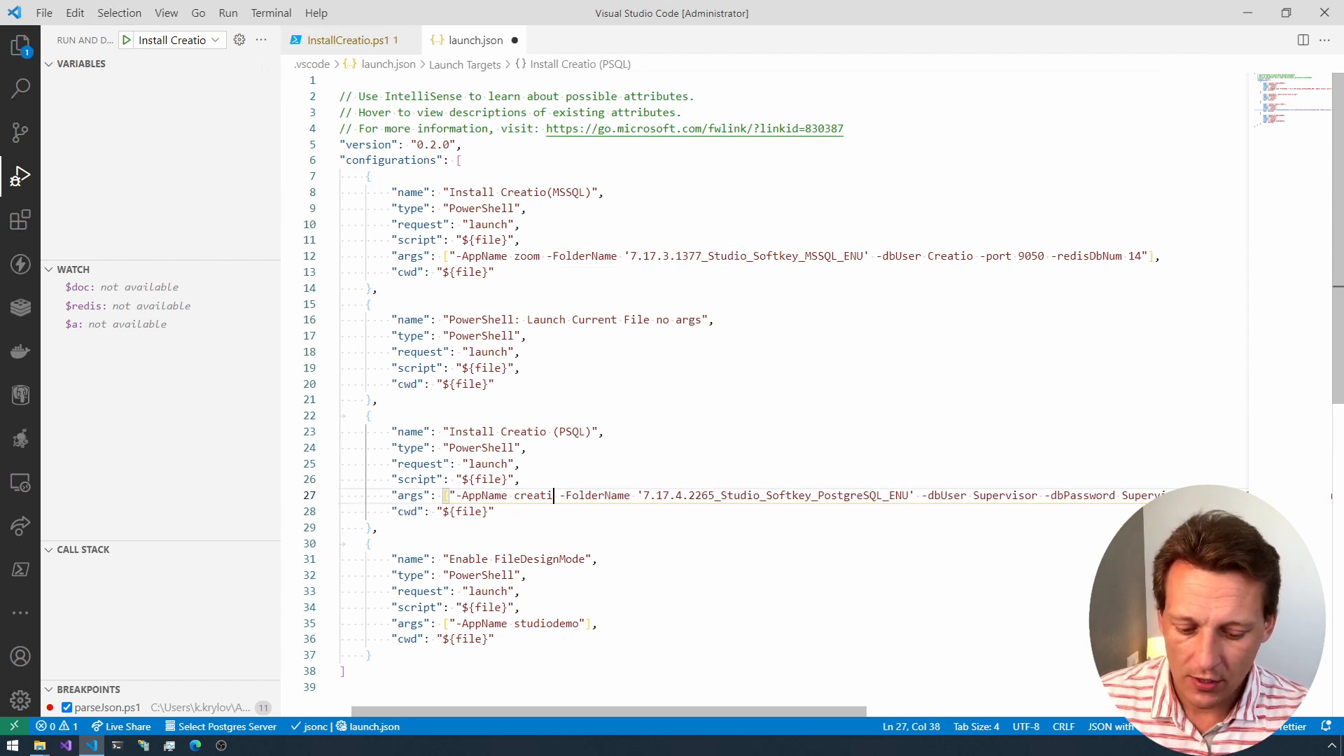
{"action": "type", "text": "ostudio"}
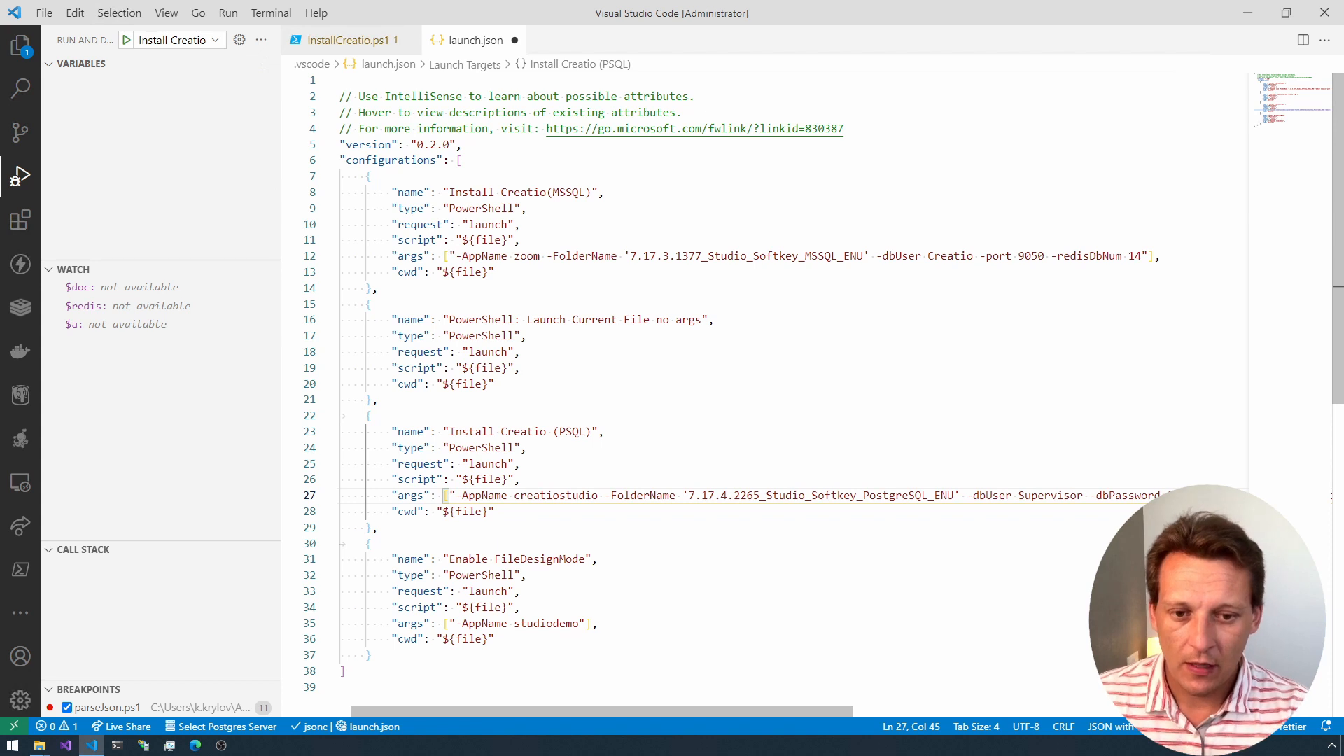
{"action": "double_click", "coordinate": [556, 496]}
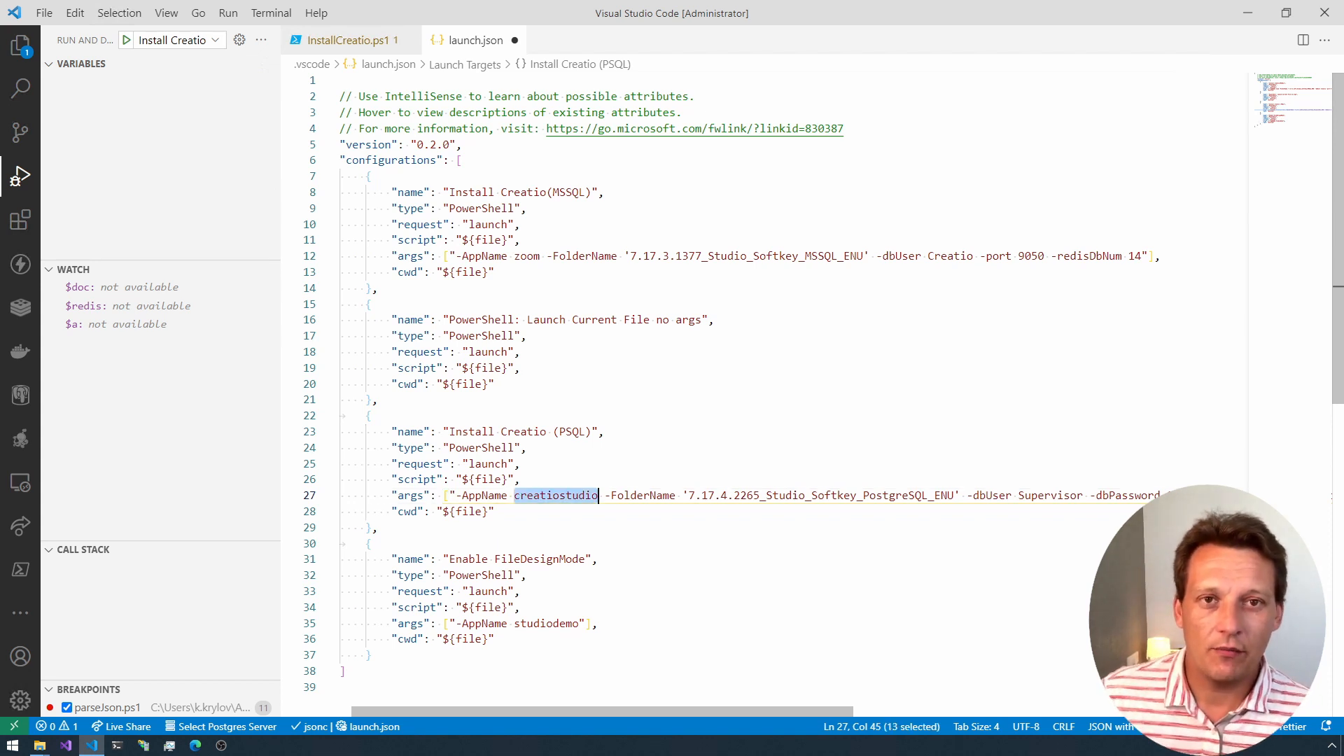
Step: Re-enter creatiostudio as the AppName argument of the Install Creatio (PSQL) configuration and highlight the name
{"action": "type", "text": "creati"}
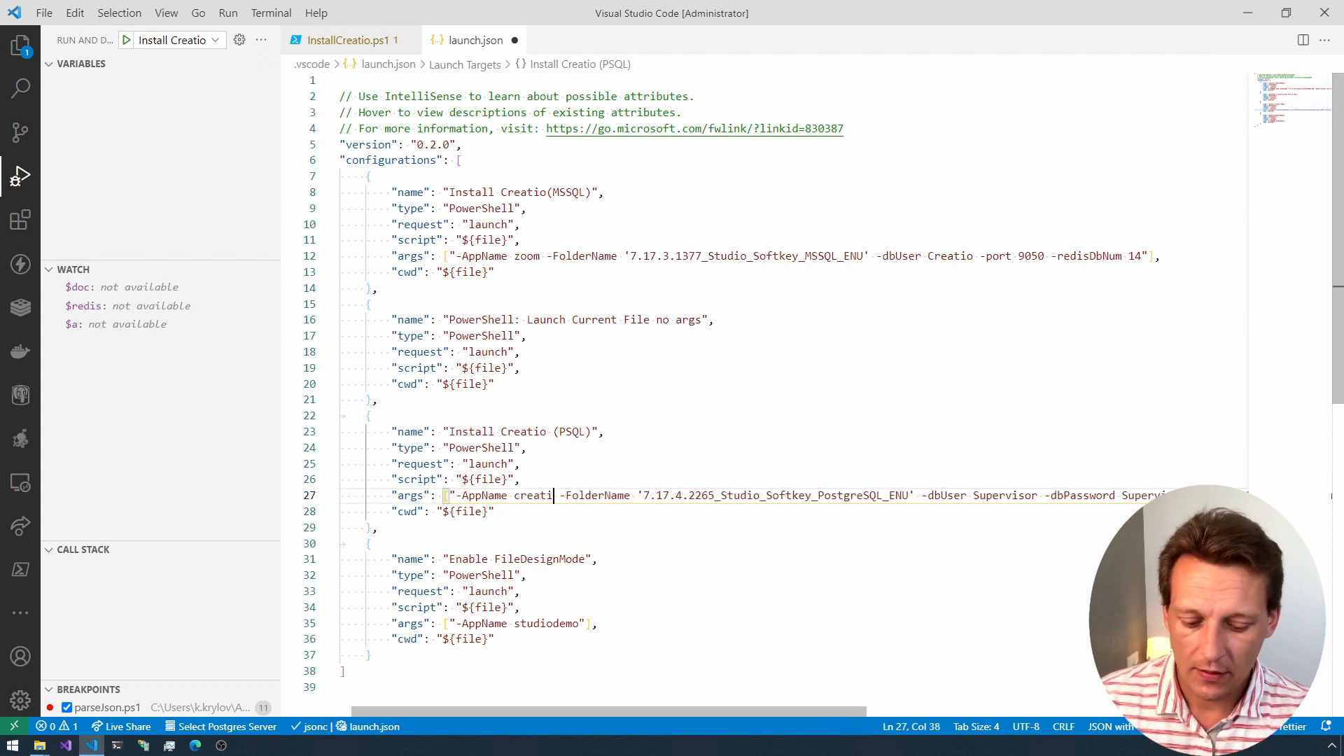
{"action": "type", "text": "ostudio"}
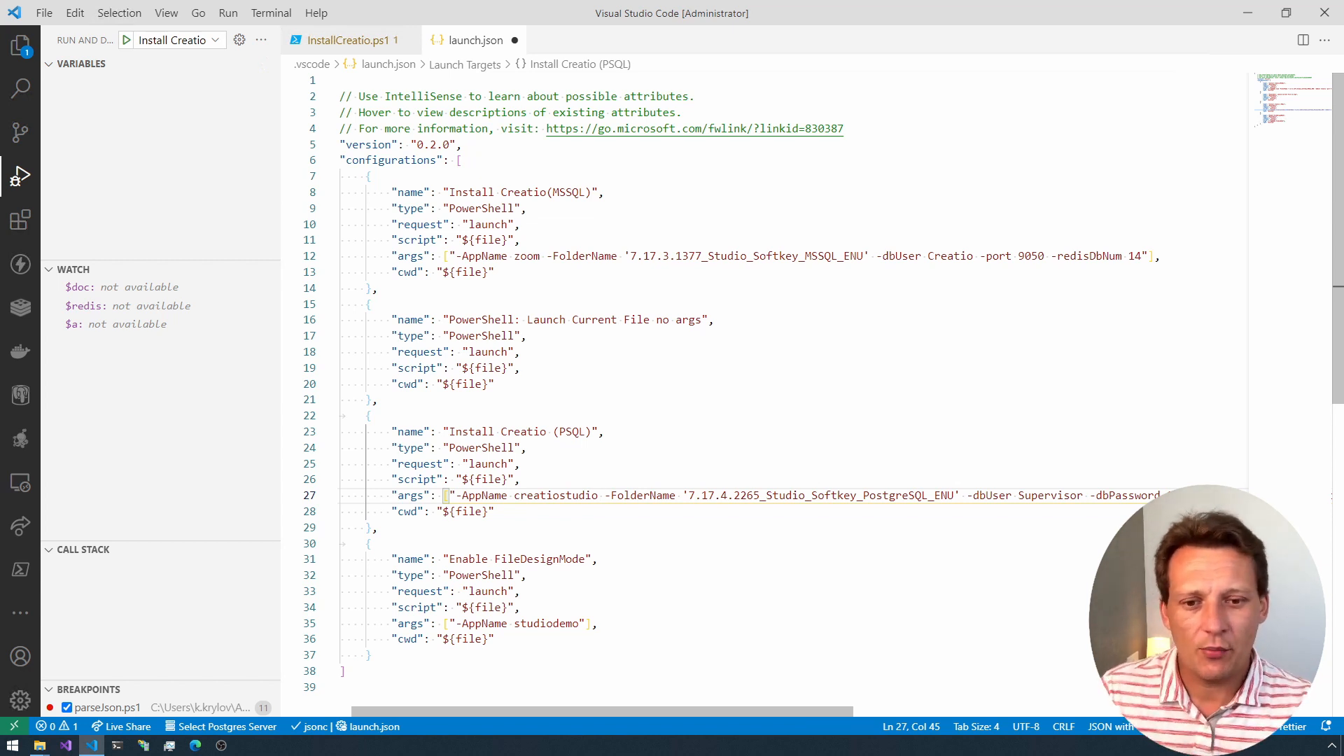
{"action": "double_click", "coordinate": [592, 495]}
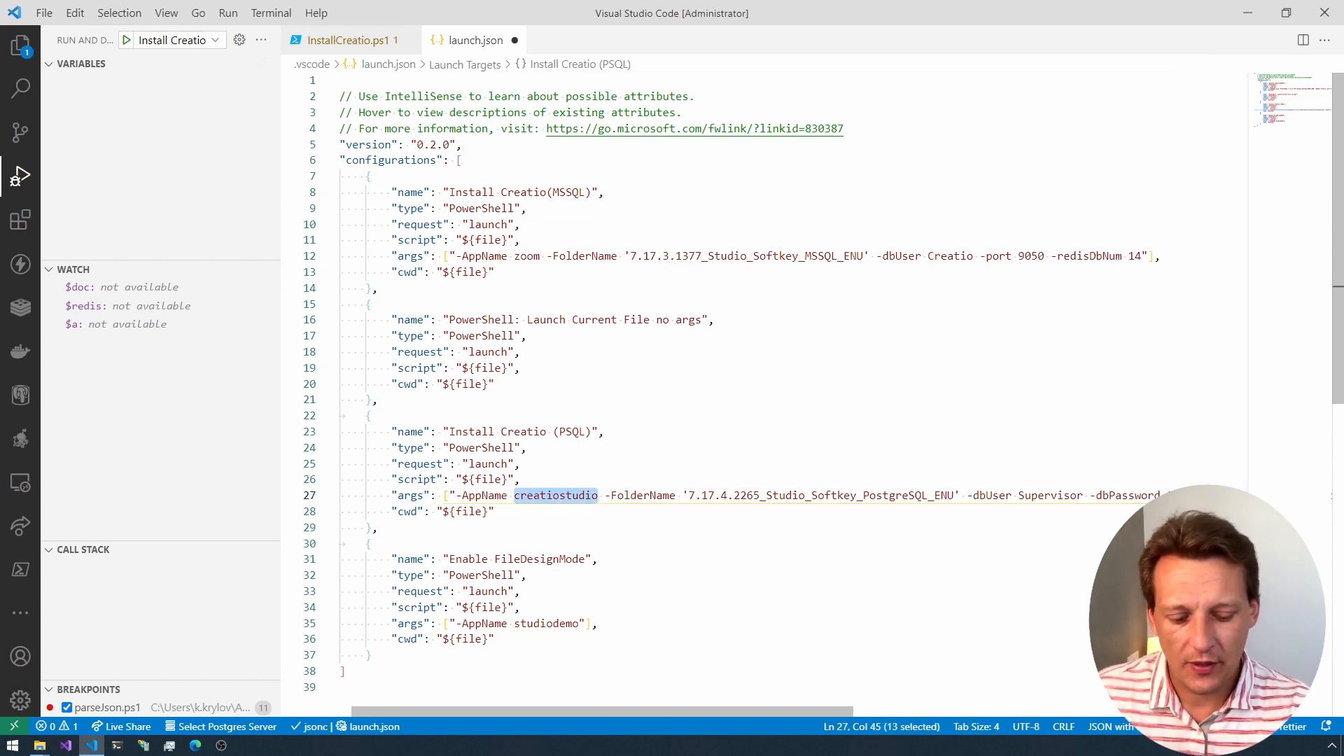
{"action": "key", "text": "Right"}
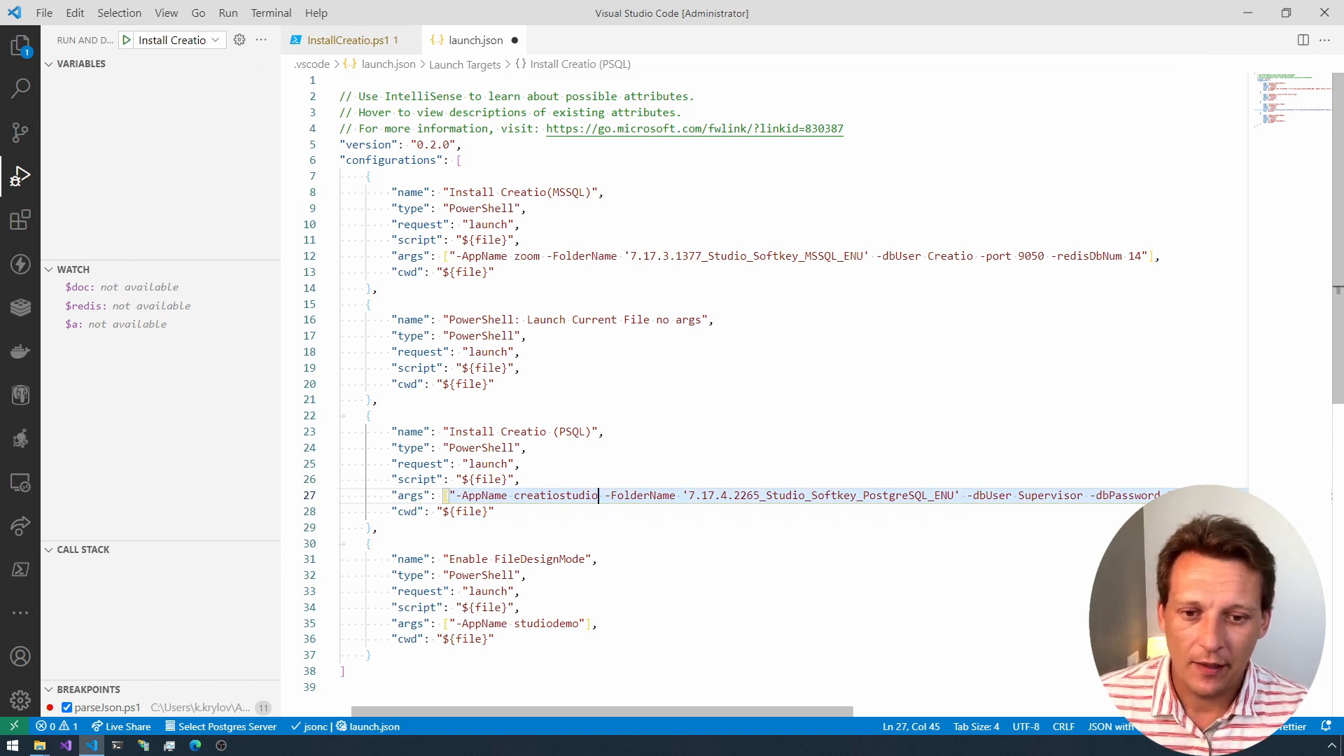
{"action": "key", "text": "ctrl+Left"}
{"action": "key", "text": "ctrl+shift+Right"}
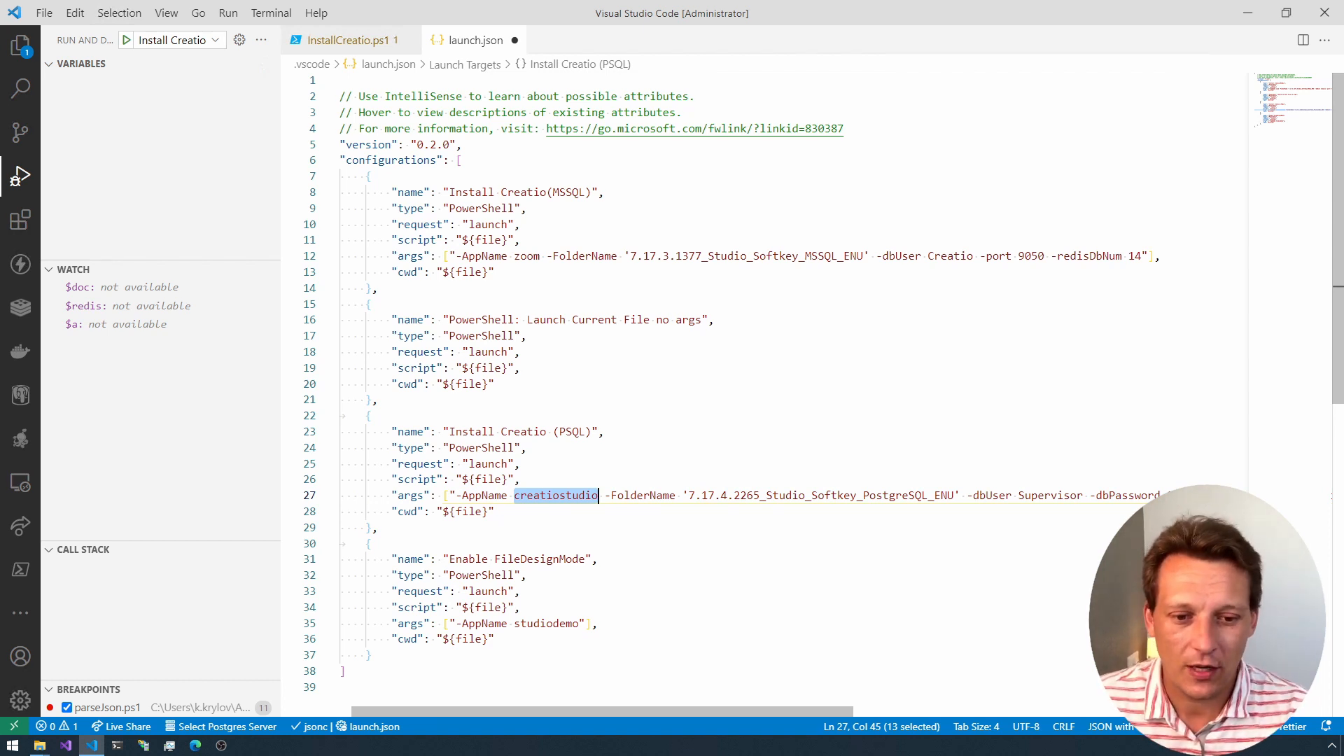
Step: Set the port argument of the Install Creatio (PSQL) configuration to 7020
{"action": "left_click_drag", "start_coordinate": [574, 709], "coordinate": [738, 709]}
{"action": "double_click", "coordinate": [746, 495]}
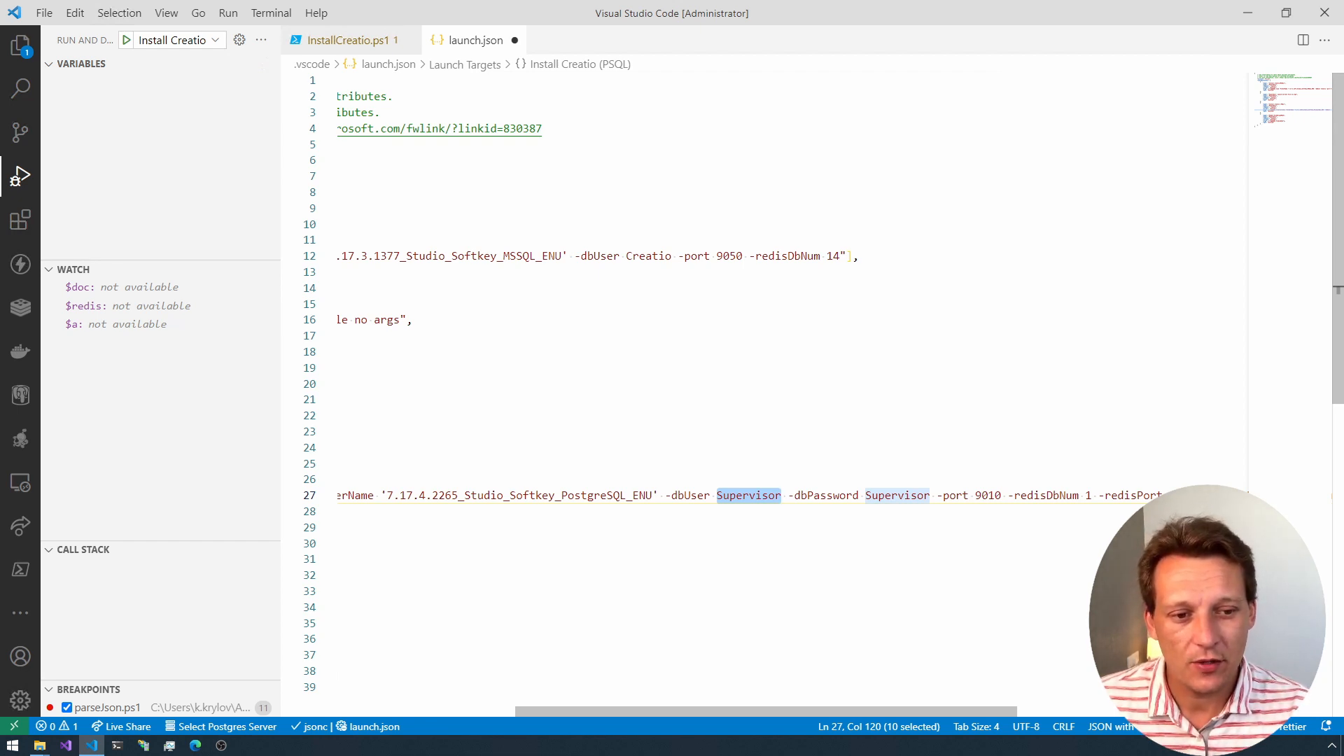
{"action": "double_click", "coordinate": [990, 495]}
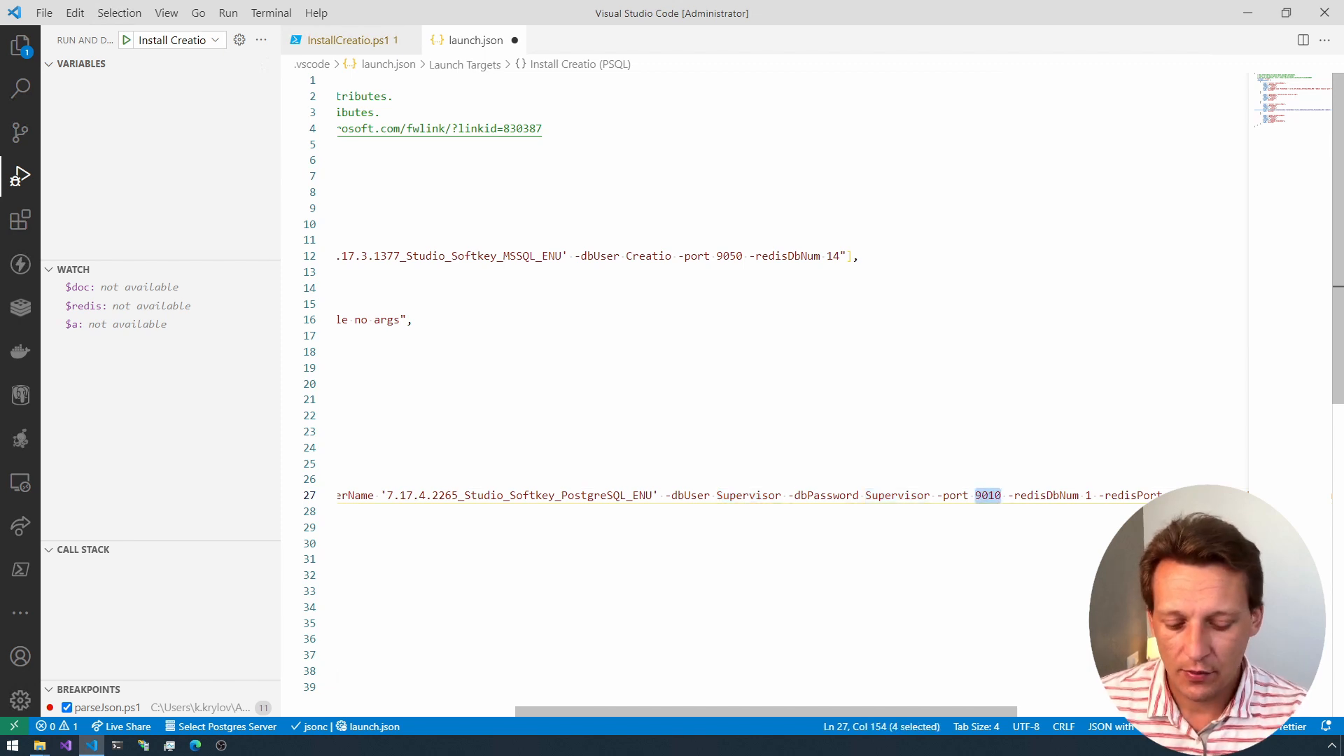
{"action": "type", "text": "7020"}
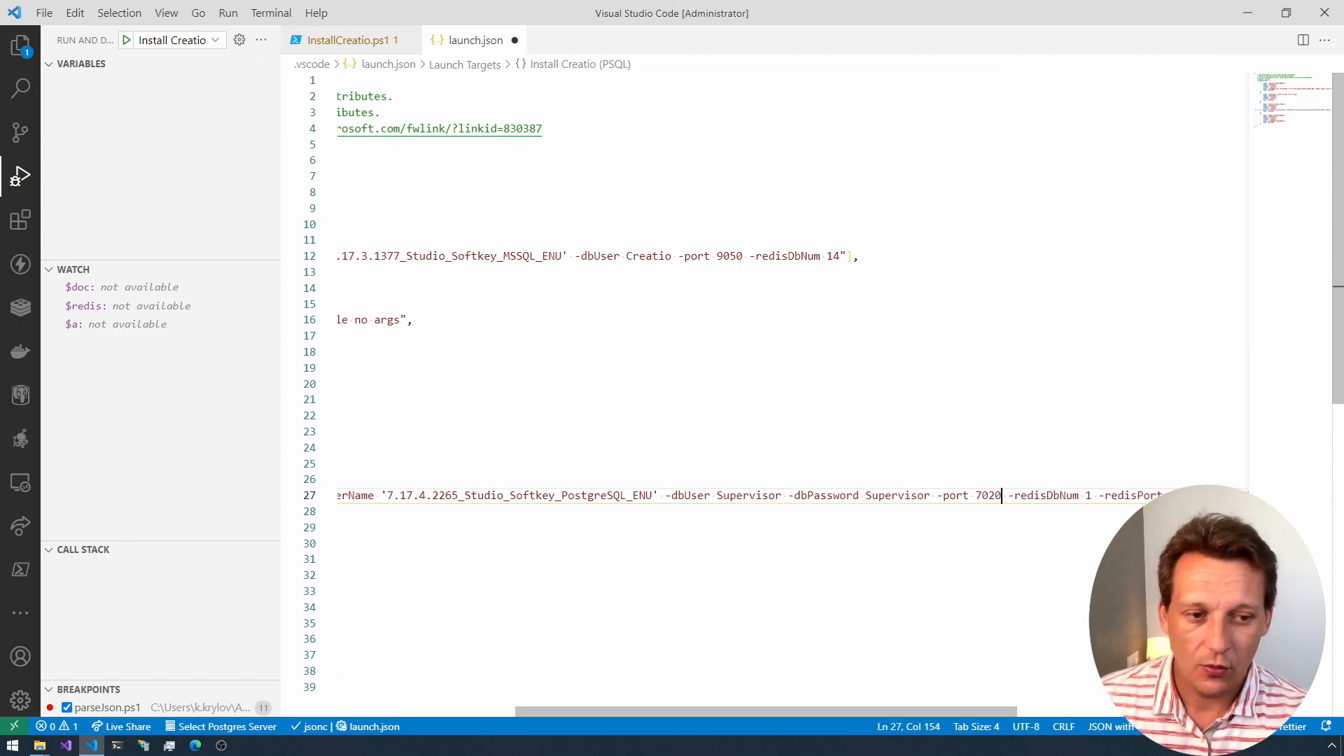
Step: Set the redisDbNum argument of the Install Creatio (PSQL) configuration to 14
{"action": "left_click", "coordinate": [1086, 495]}
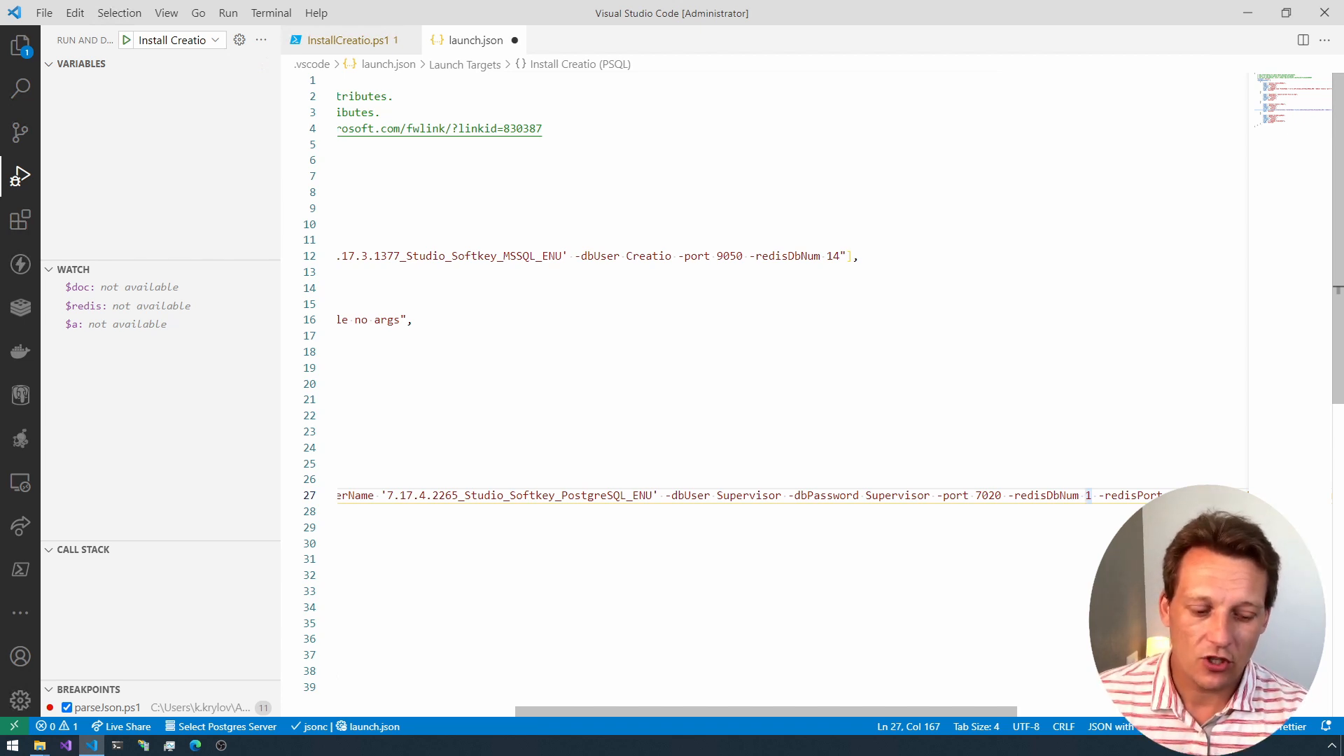
{"action": "key", "text": "Delete"}
{"action": "type", "text": "14"}
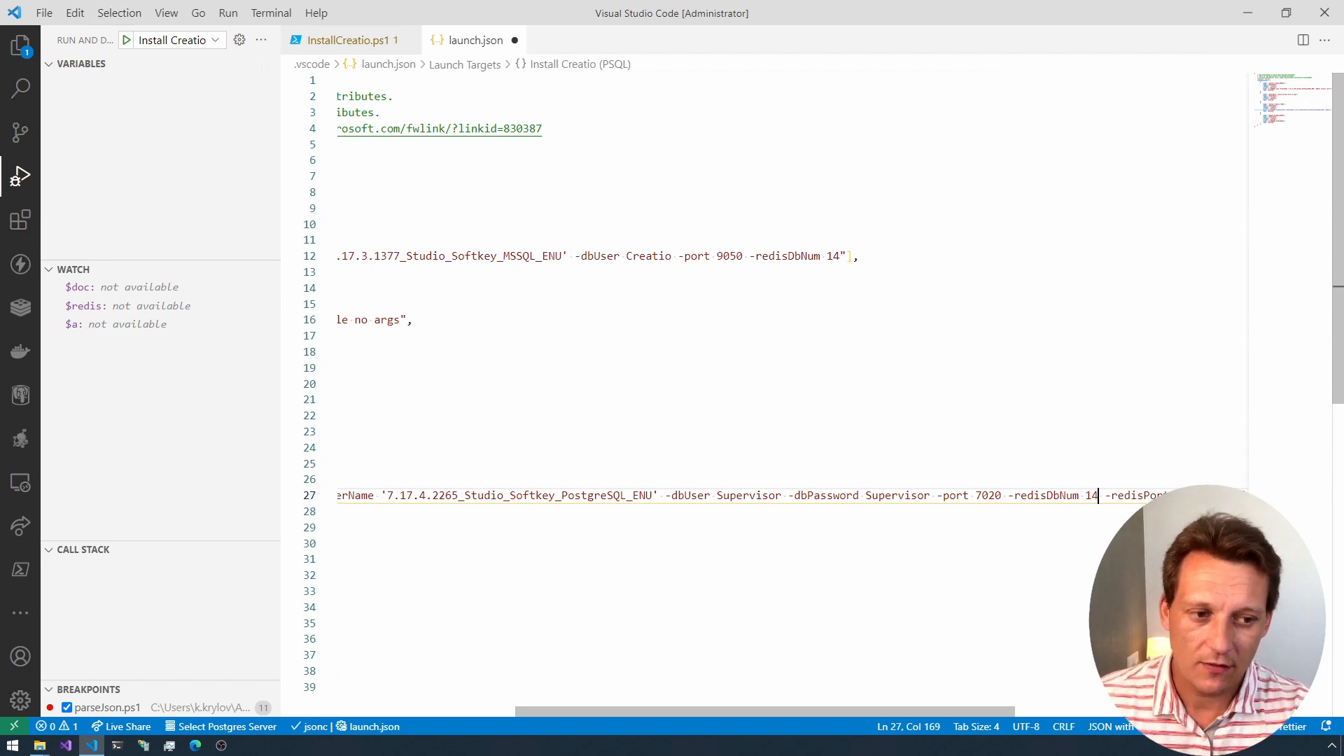
{"action": "key", "text": "Right"}
{"action": "key", "text": "Right"}
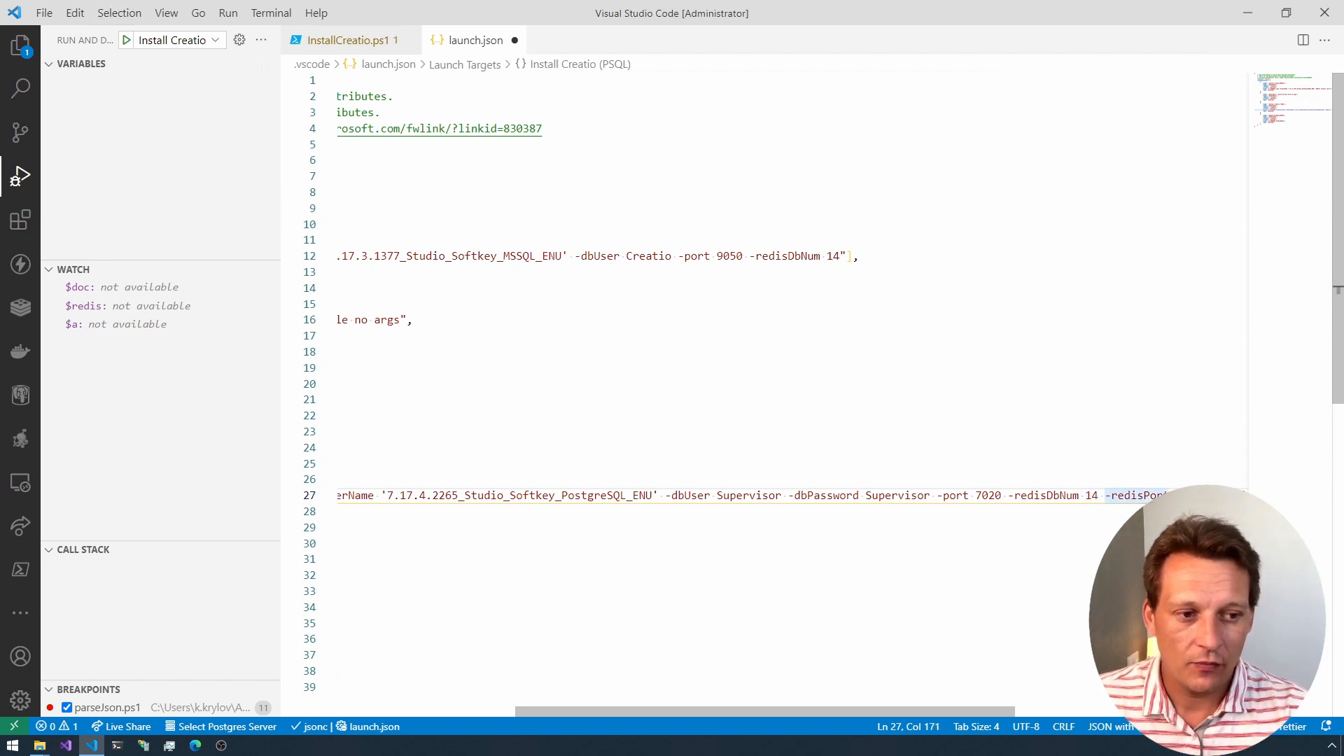
Step: Check the redisPort and dbFileName arguments of the Install Creatio (PSQL) configuration and save launch.json
{"action": "left_click_drag", "start_coordinate": [933, 713], "coordinate": [1064, 714]}
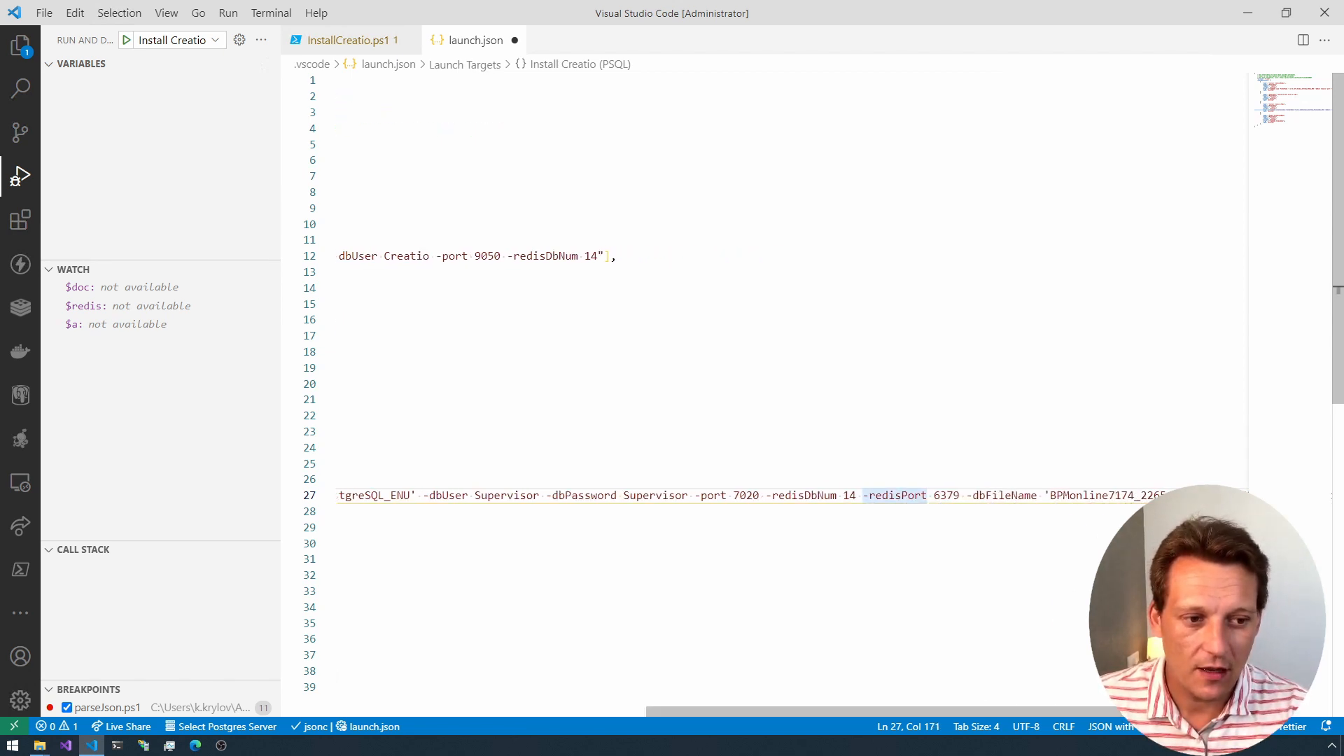
{"action": "left_click_drag", "start_coordinate": [960, 712], "coordinate": [1058, 712]}
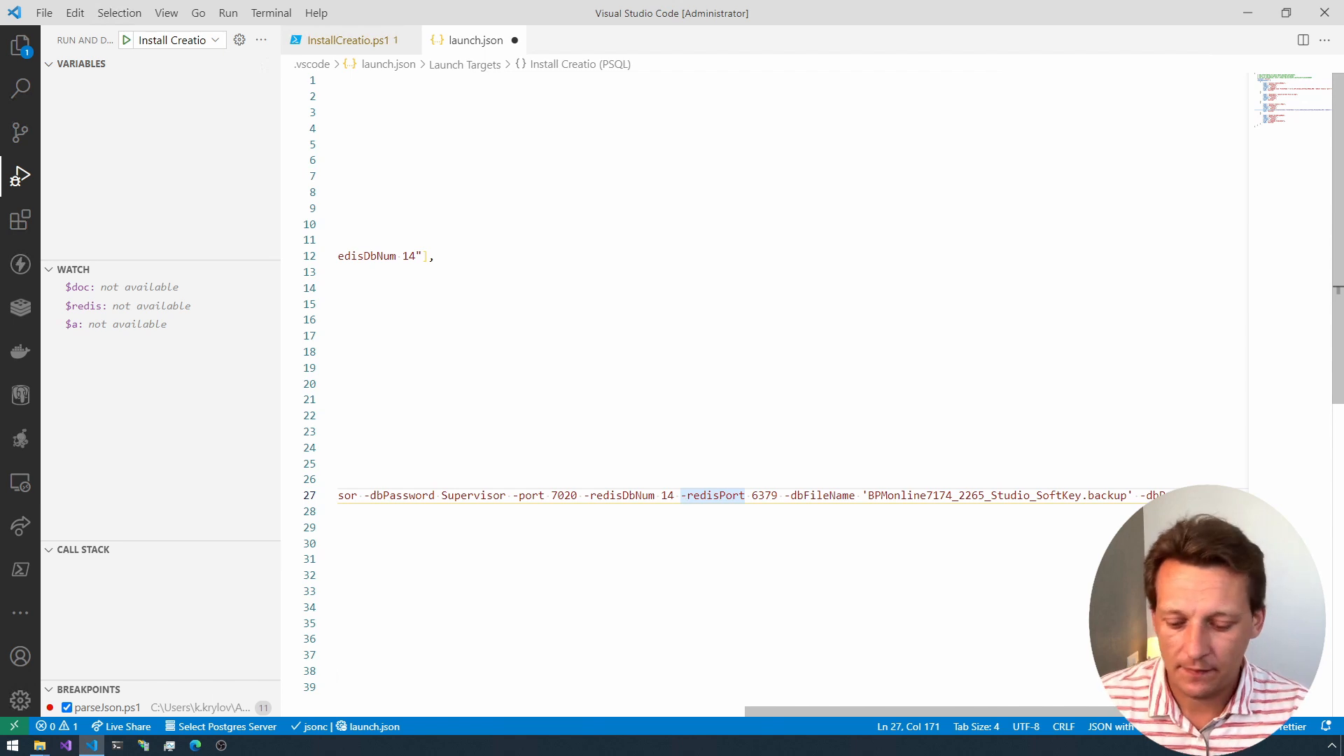
{"action": "key", "text": "ctrl+s"}
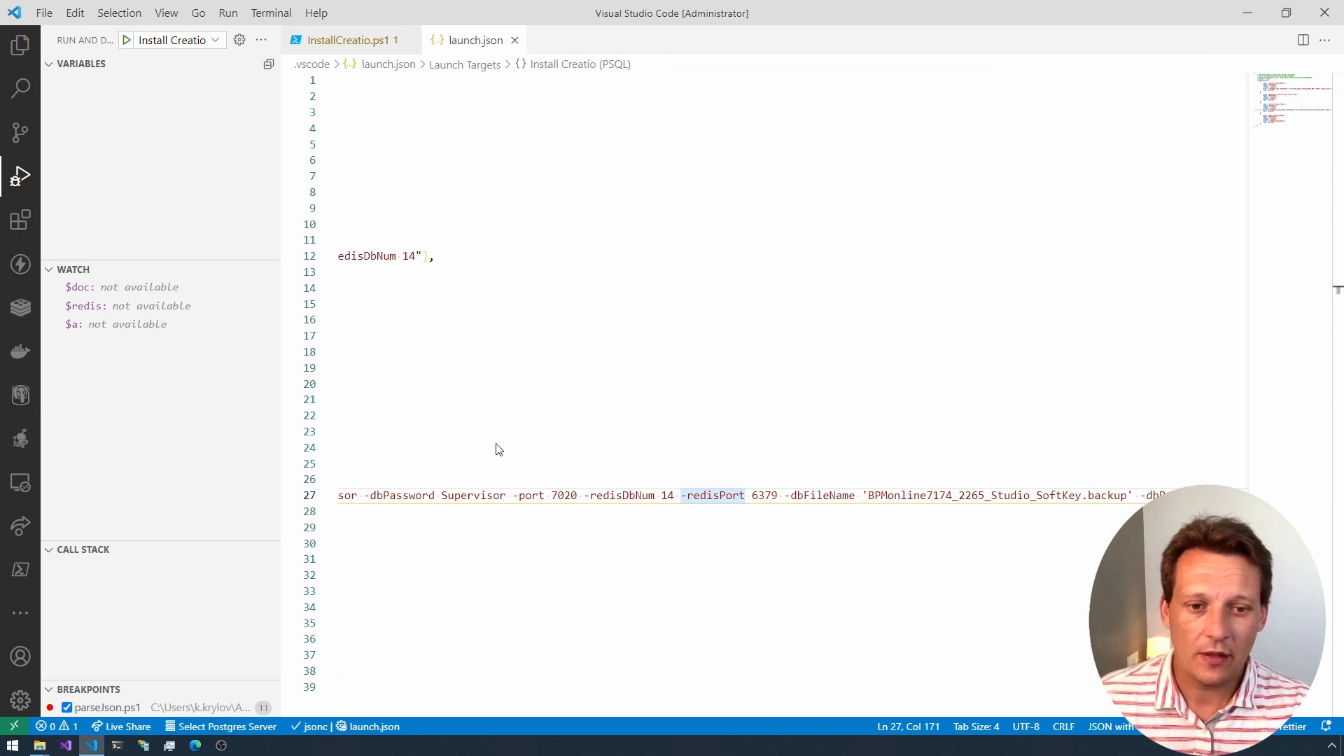
{"action": "key", "text": "ctrl+Left"}
{"action": "key", "text": "ctrl+Left"}
{"action": "key", "text": "Home"}
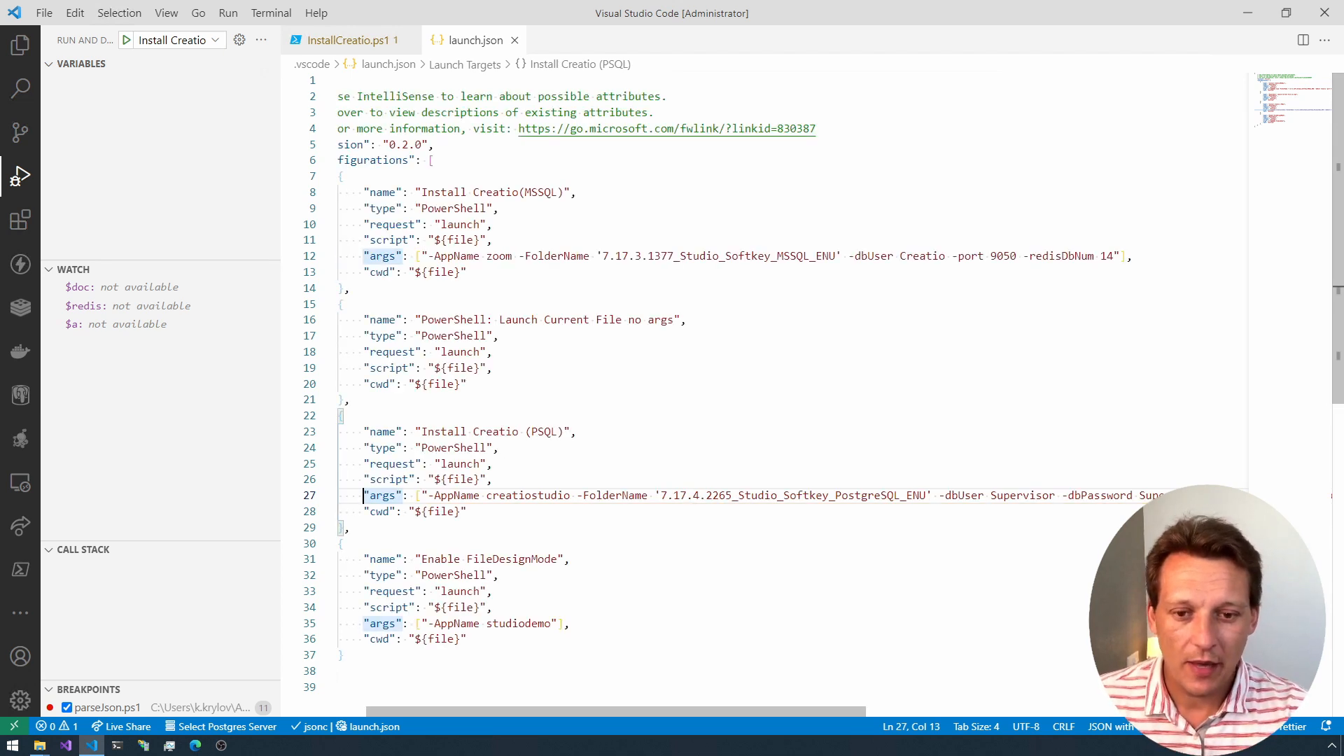
{"action": "key", "text": "ctrl+Right"}
{"action": "key", "text": "ctrl+Right"}
{"action": "key", "text": "ctrl+Right"}
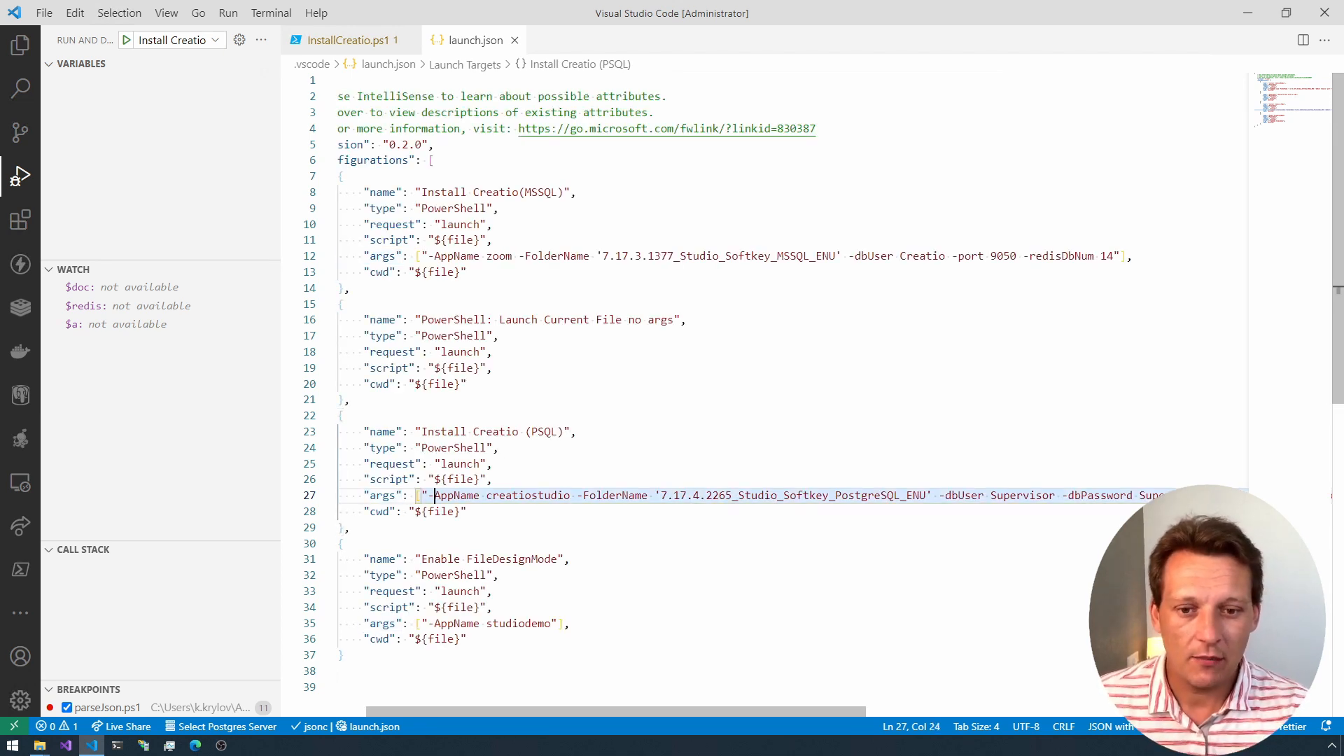
Step: Make InstallCreatio.ps1 the active file and start debugging it with the Install Creatio launch configuration
{"action": "left_click", "coordinate": [360, 42]}
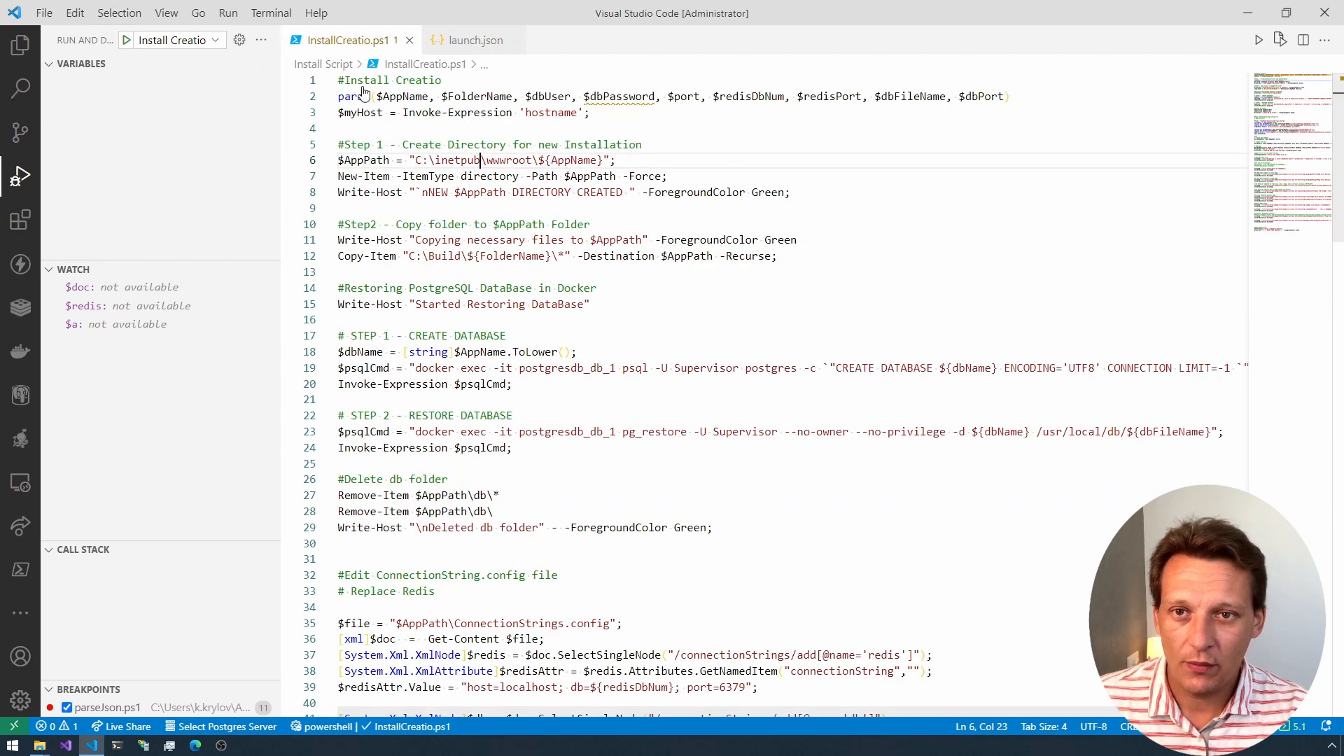
{"action": "left_click", "coordinate": [216, 41]}
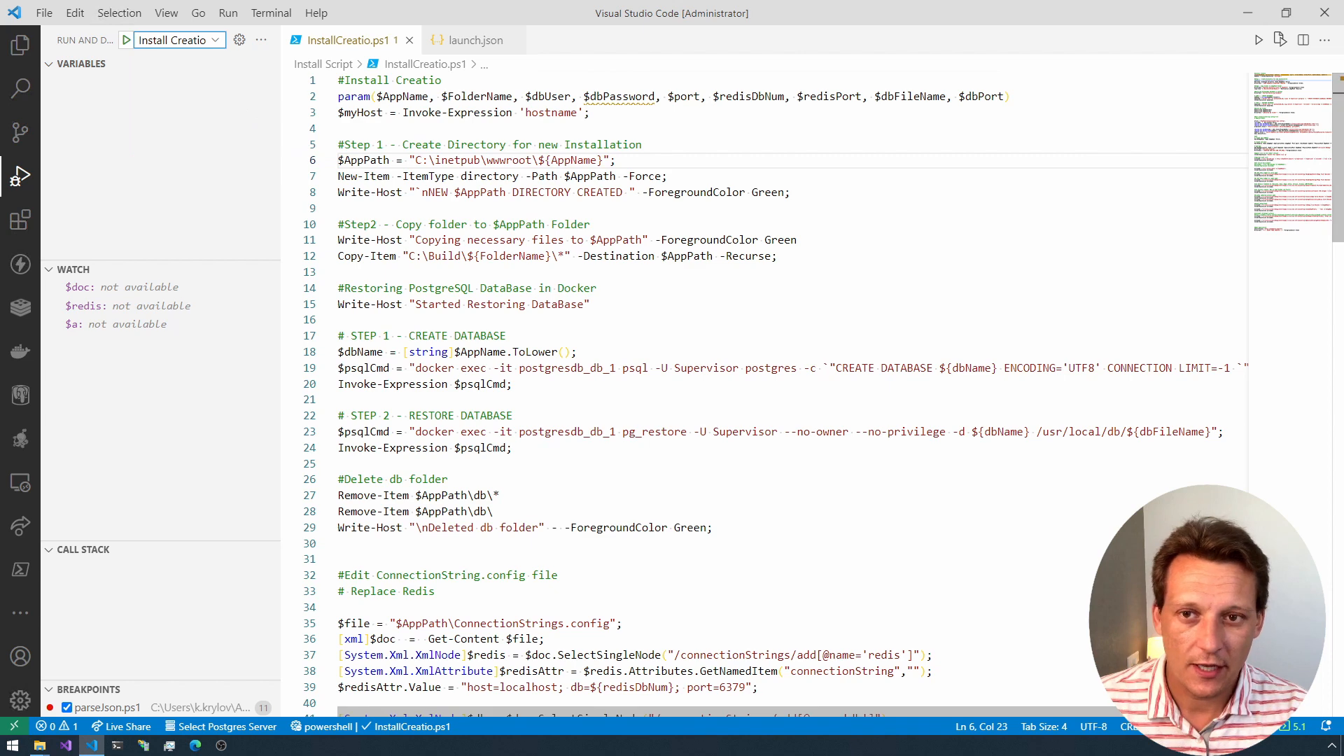
{"action": "left_click", "coordinate": [126, 41]}
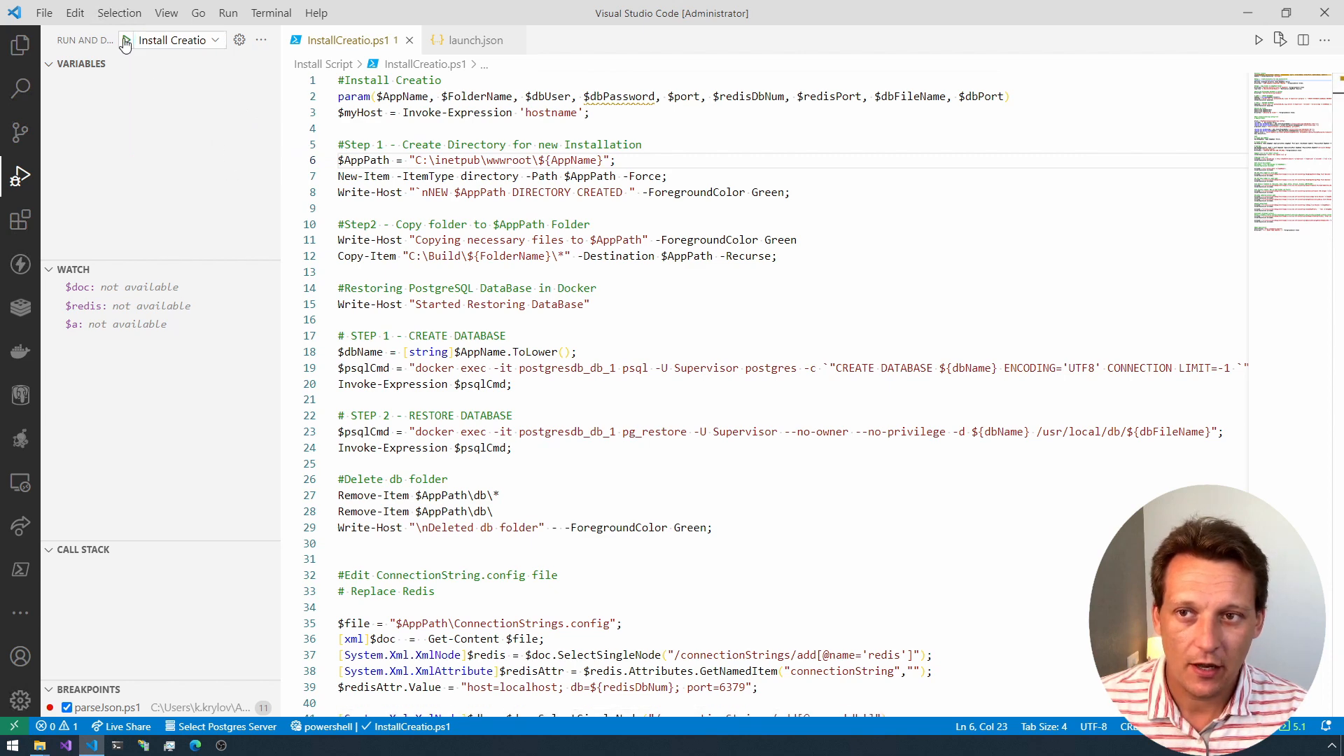
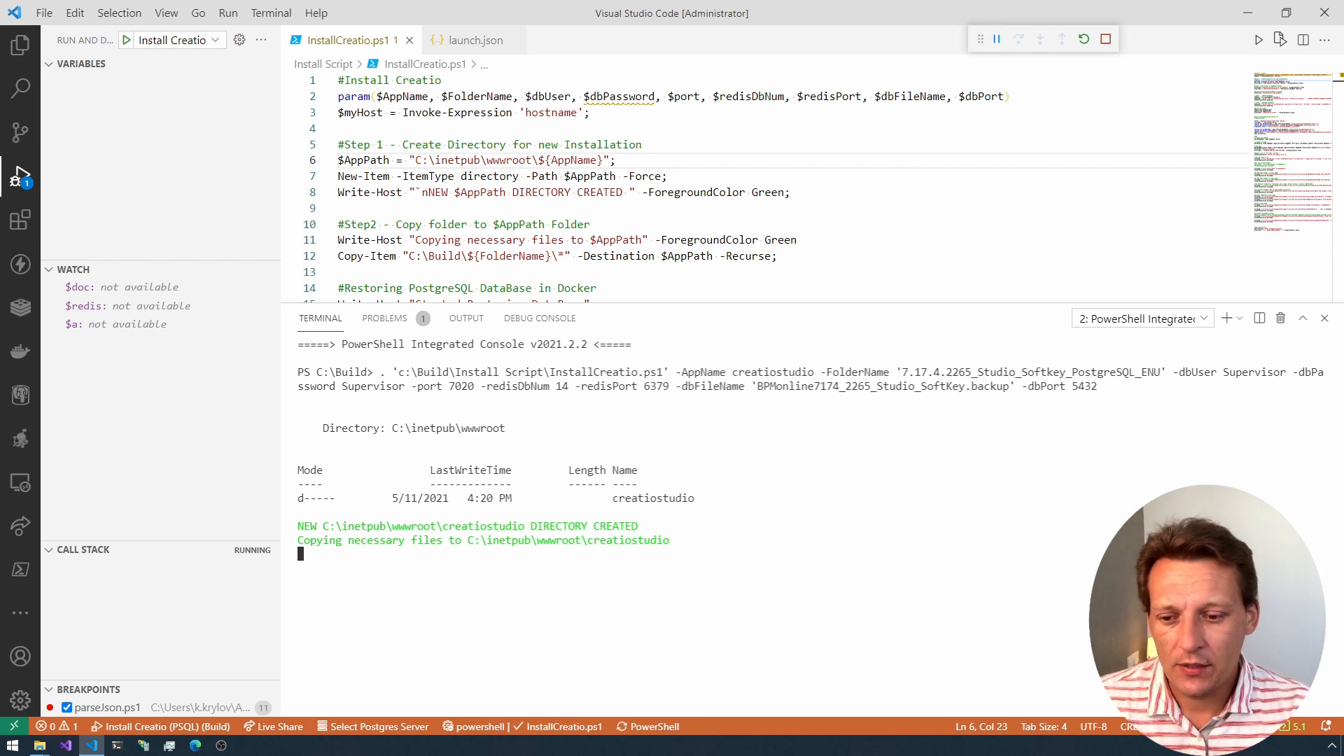
Step: Switch to File Explorer and open the Volumes folder inside C:\DockerCompose
{"action": "left_click", "coordinate": [1248, 13]}
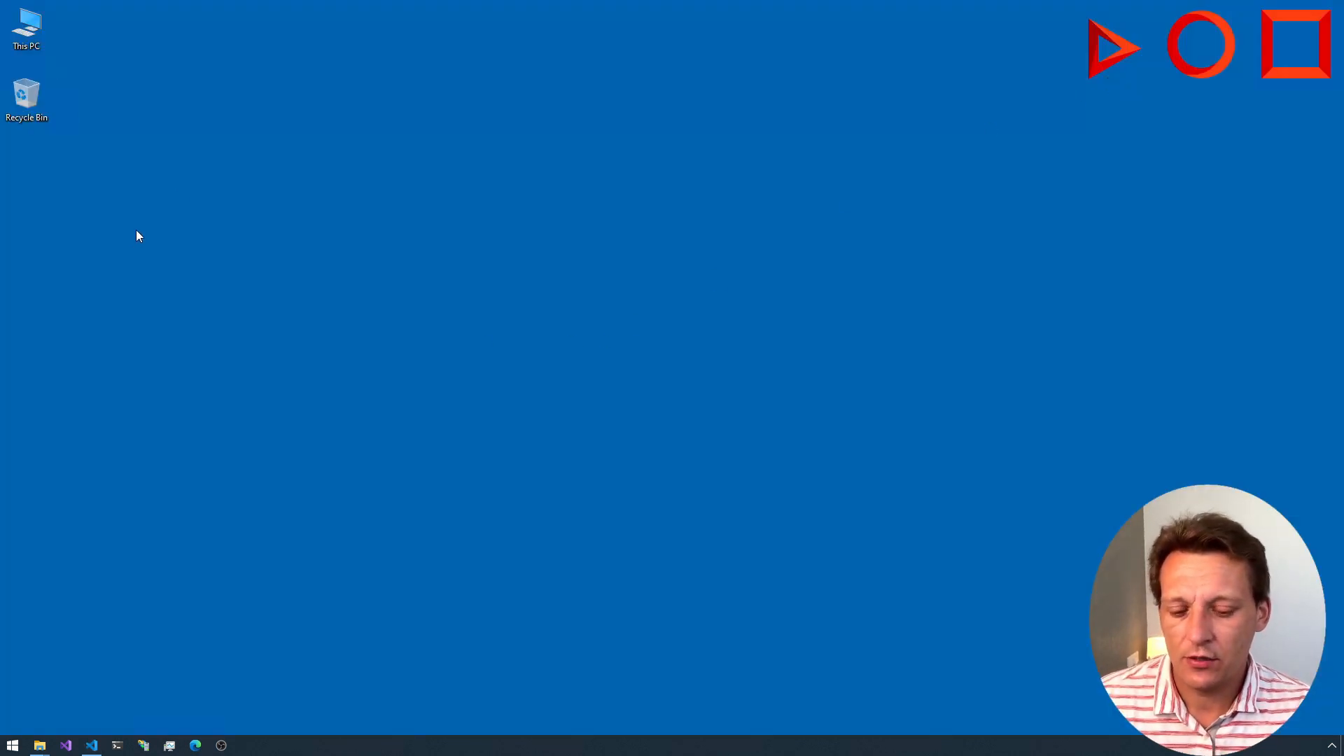
{"action": "double_click", "coordinate": [26, 28]}
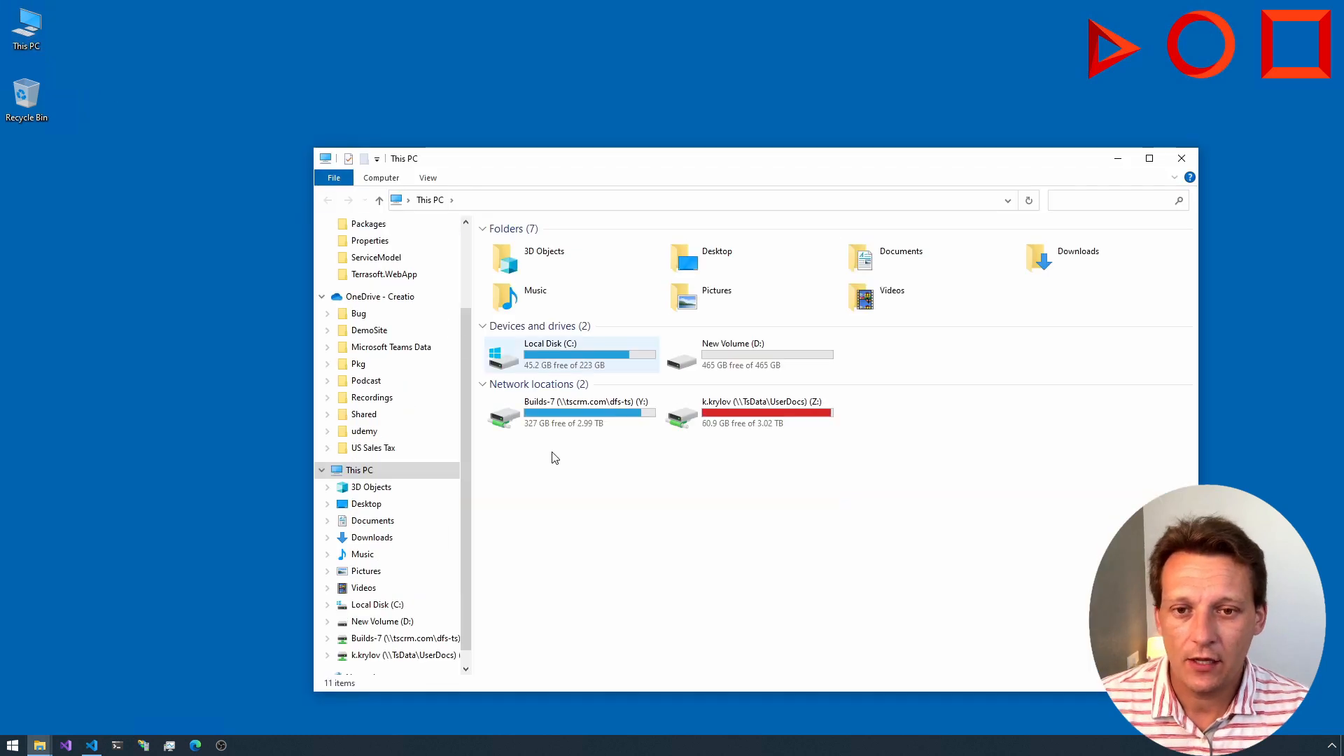
{"action": "double_click", "coordinate": [555, 359]}
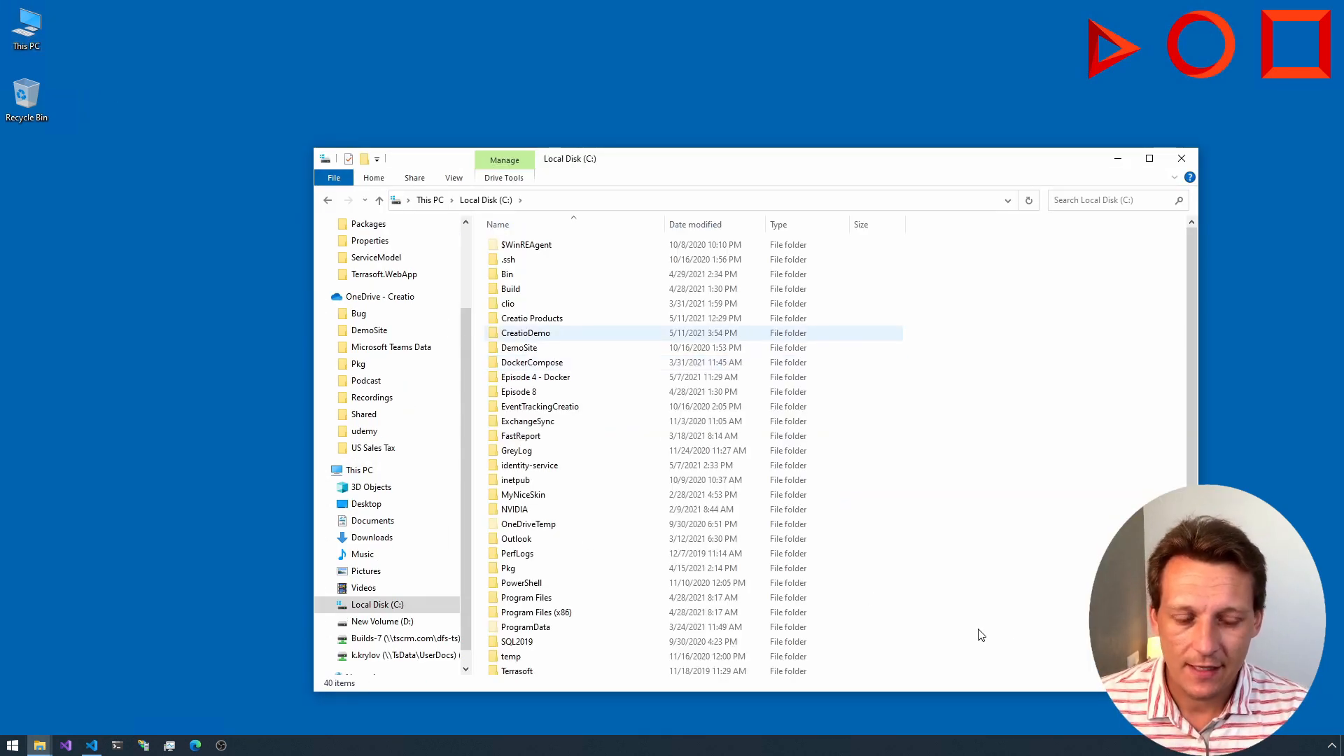
{"action": "left_click", "coordinate": [520, 363]}
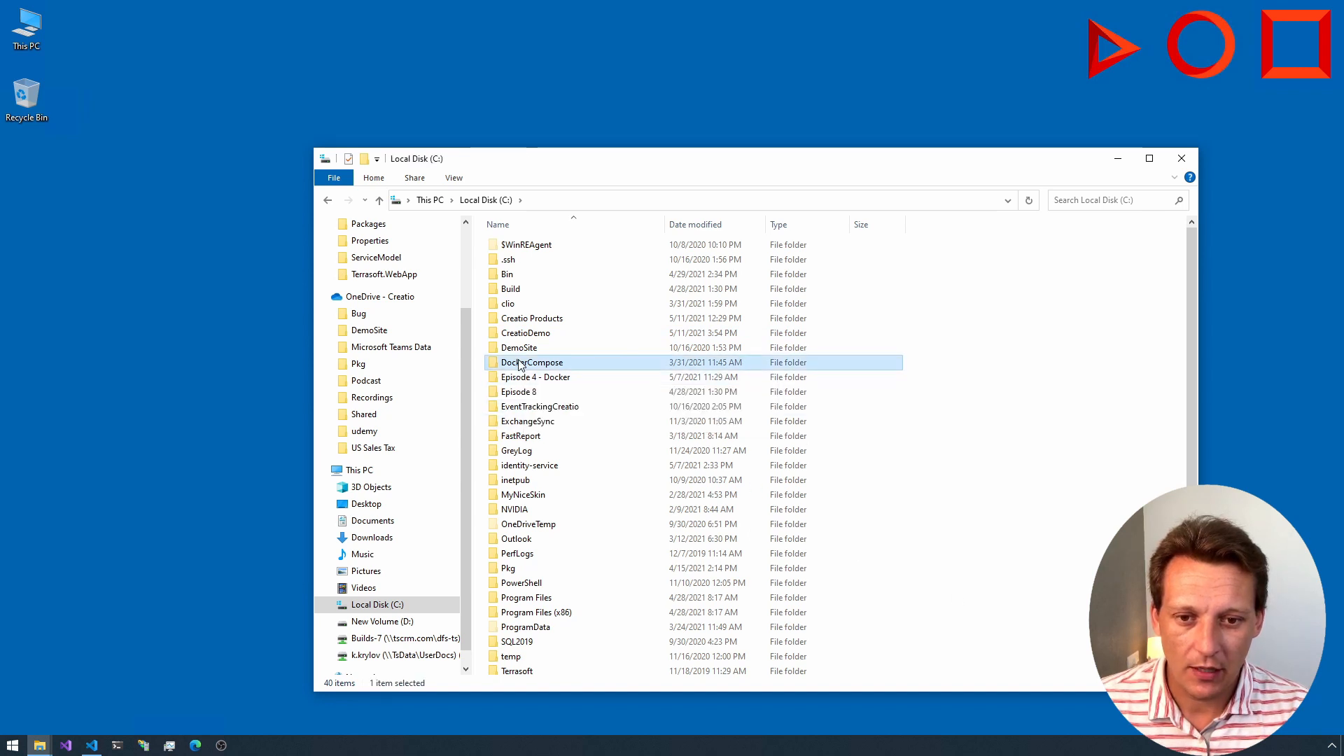
{"action": "double_click", "coordinate": [521, 363]}
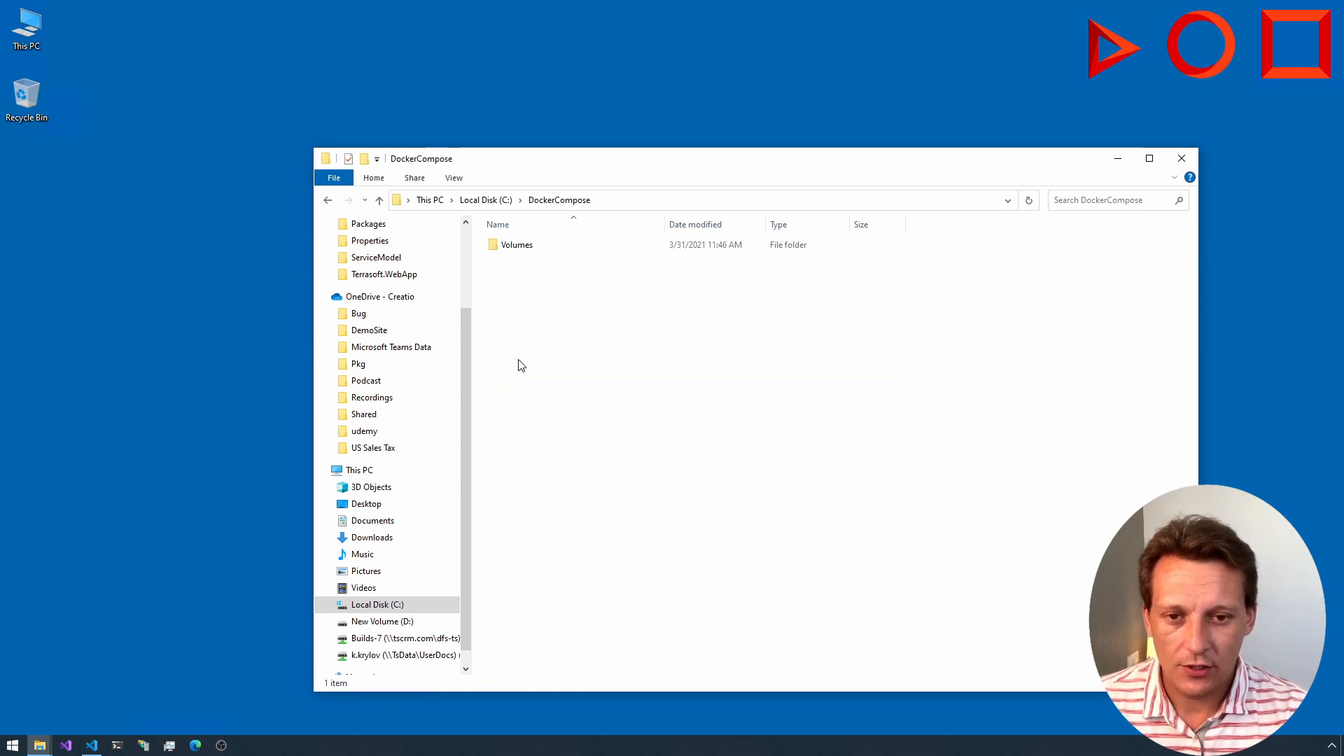
{"action": "left_click", "coordinate": [516, 249]}
{"action": "double_click", "coordinate": [516, 248]}
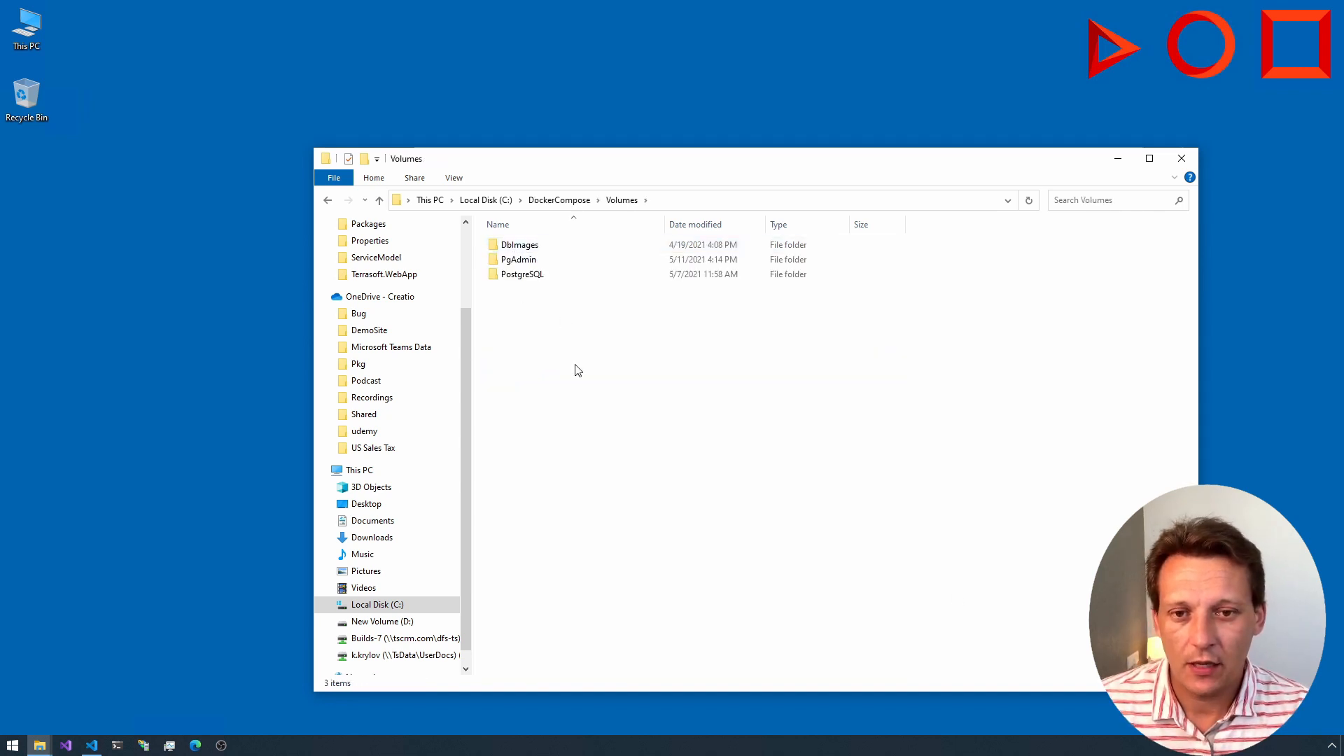
Step: View the contents of the PostgreSQL folder in Volumes, followed by those of the DbImages folder
{"action": "left_click", "coordinate": [530, 266]}
{"action": "left_click", "coordinate": [534, 276]}
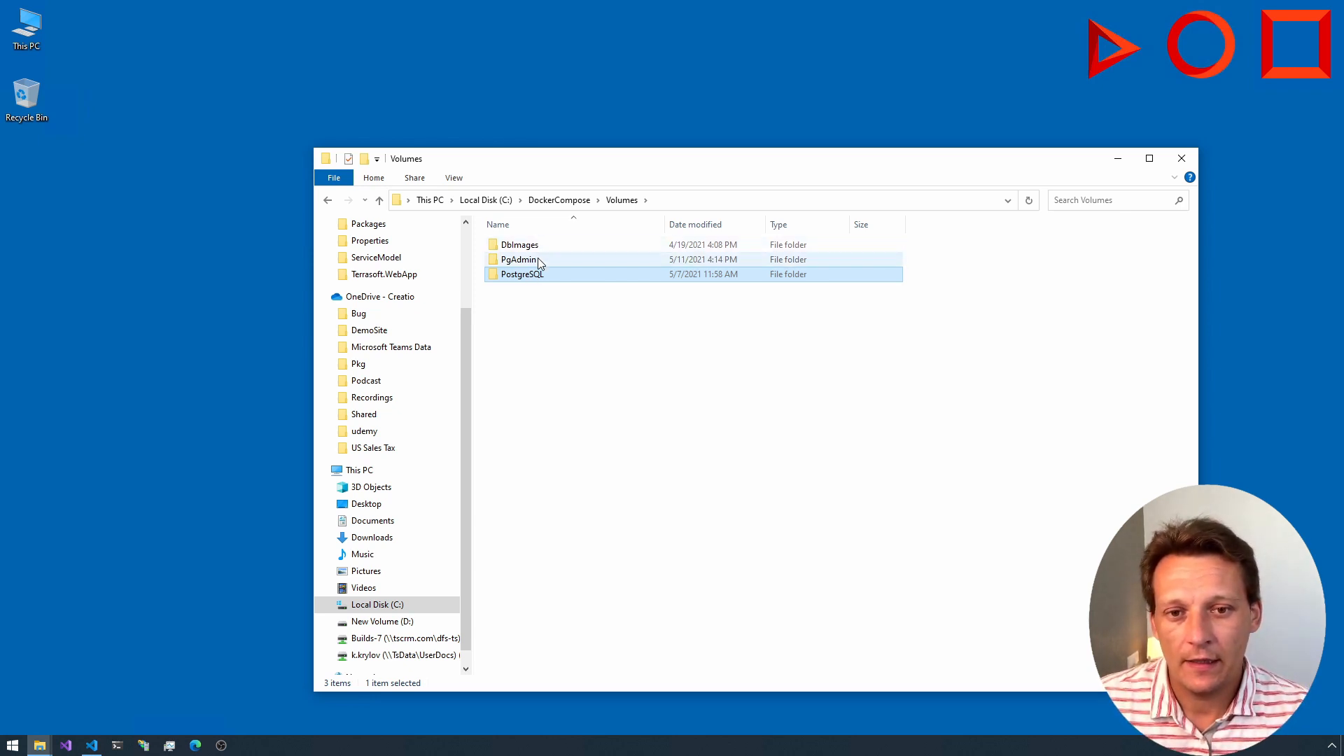
{"action": "double_click", "coordinate": [535, 275]}
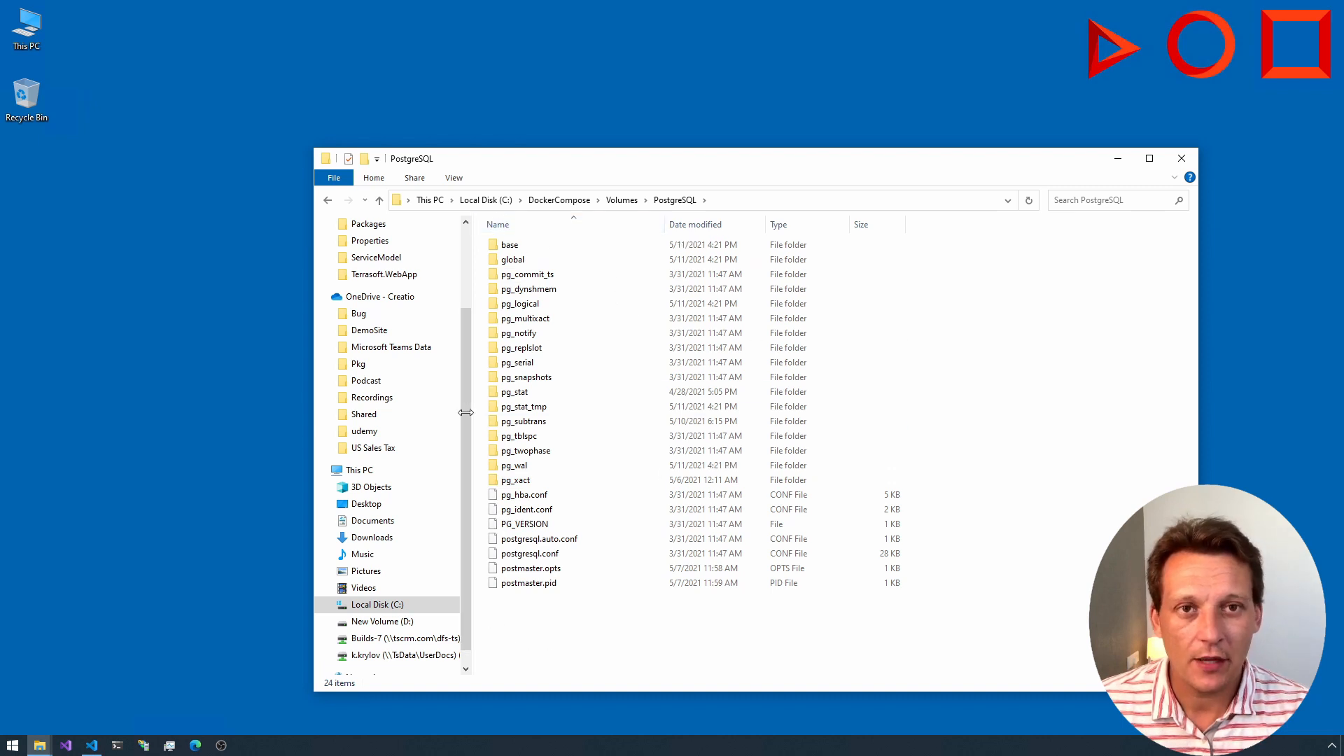
{"action": "left_click", "coordinate": [622, 200]}
{"action": "double_click", "coordinate": [527, 245]}
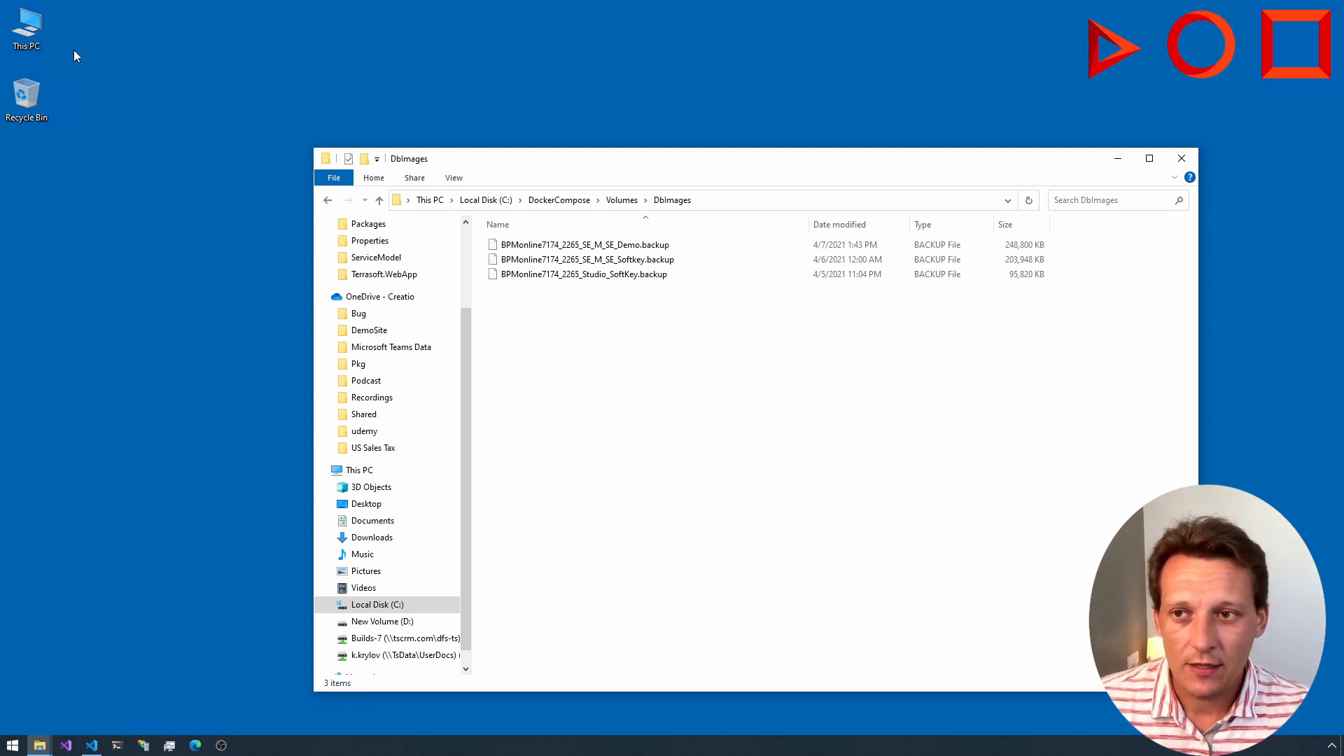
Step: In a second File Explorer window, view the db folder of C:\Build\7.17.4.2265_Studio_Softkey_PostgreSQL_ENU and return to its parent folder
{"action": "double_click", "coordinate": [26, 28]}
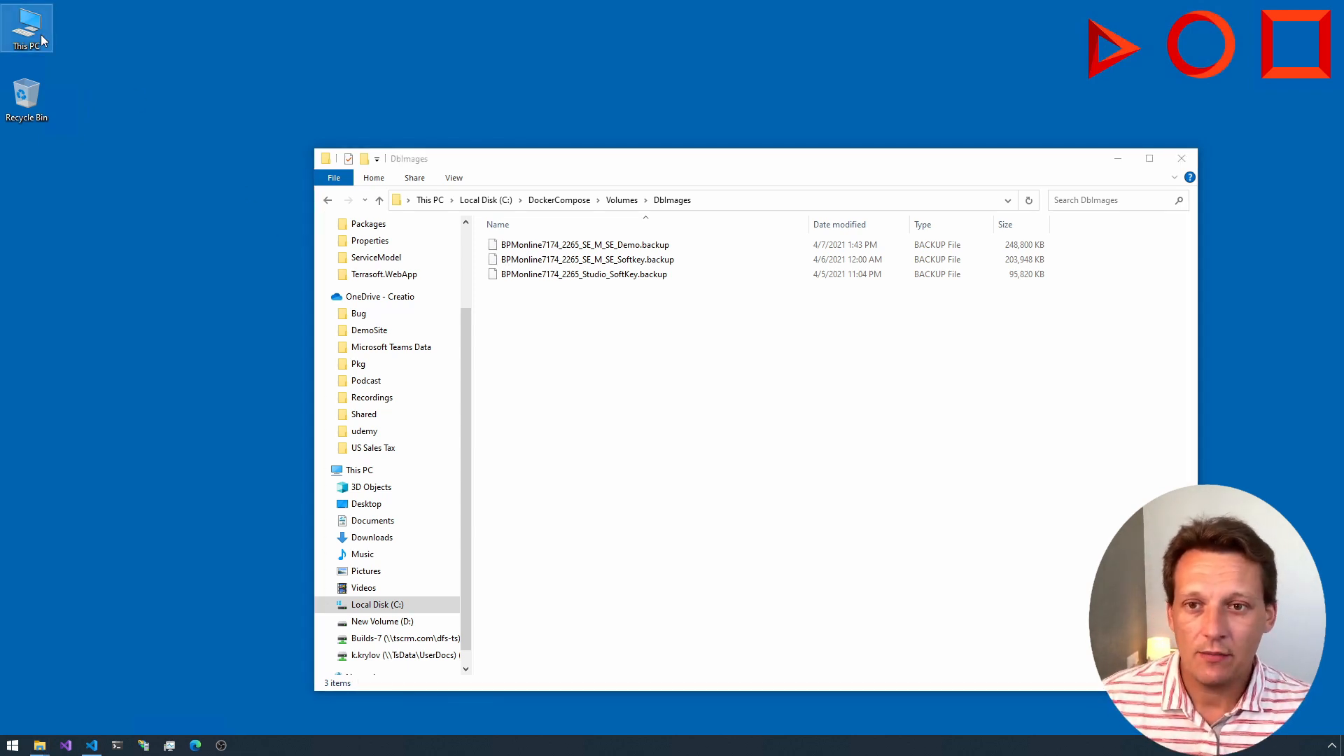
{"action": "double_click", "coordinate": [576, 379]}
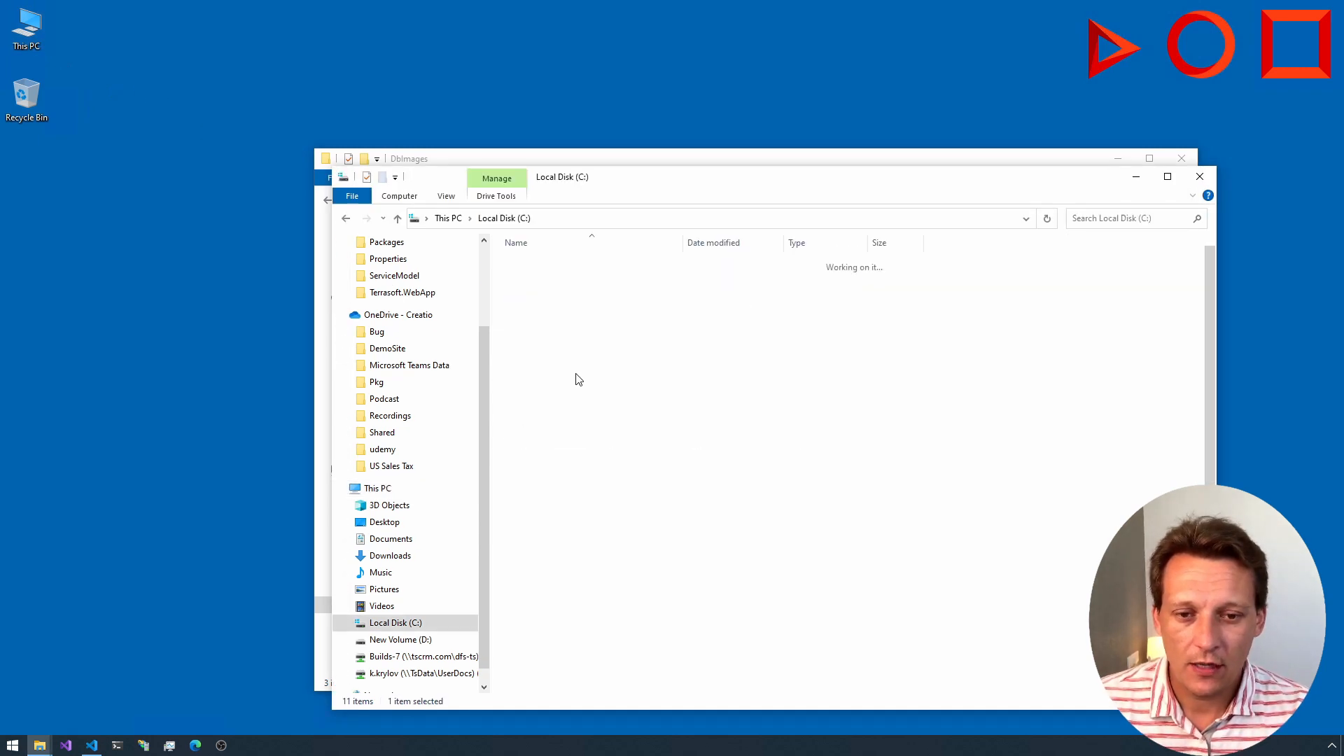
{"action": "left_click", "coordinate": [529, 308]}
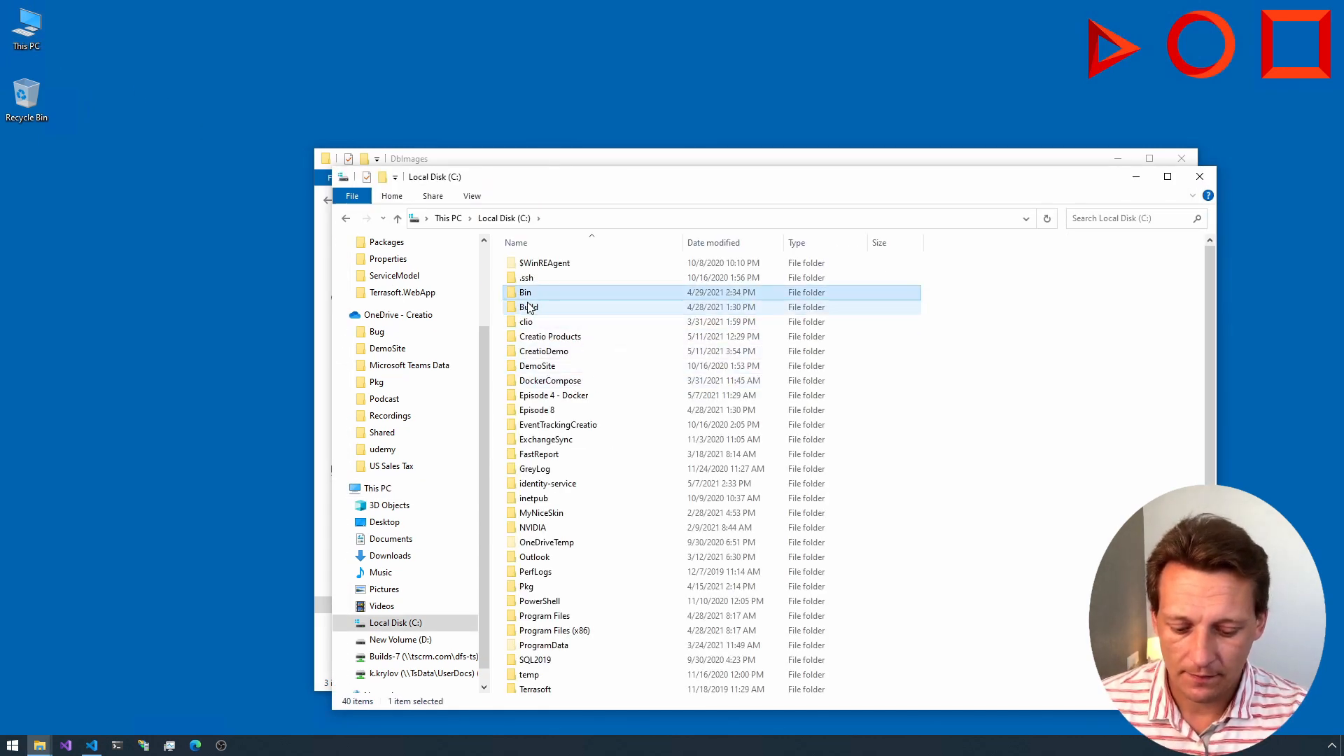
{"action": "double_click", "coordinate": [529, 308]}
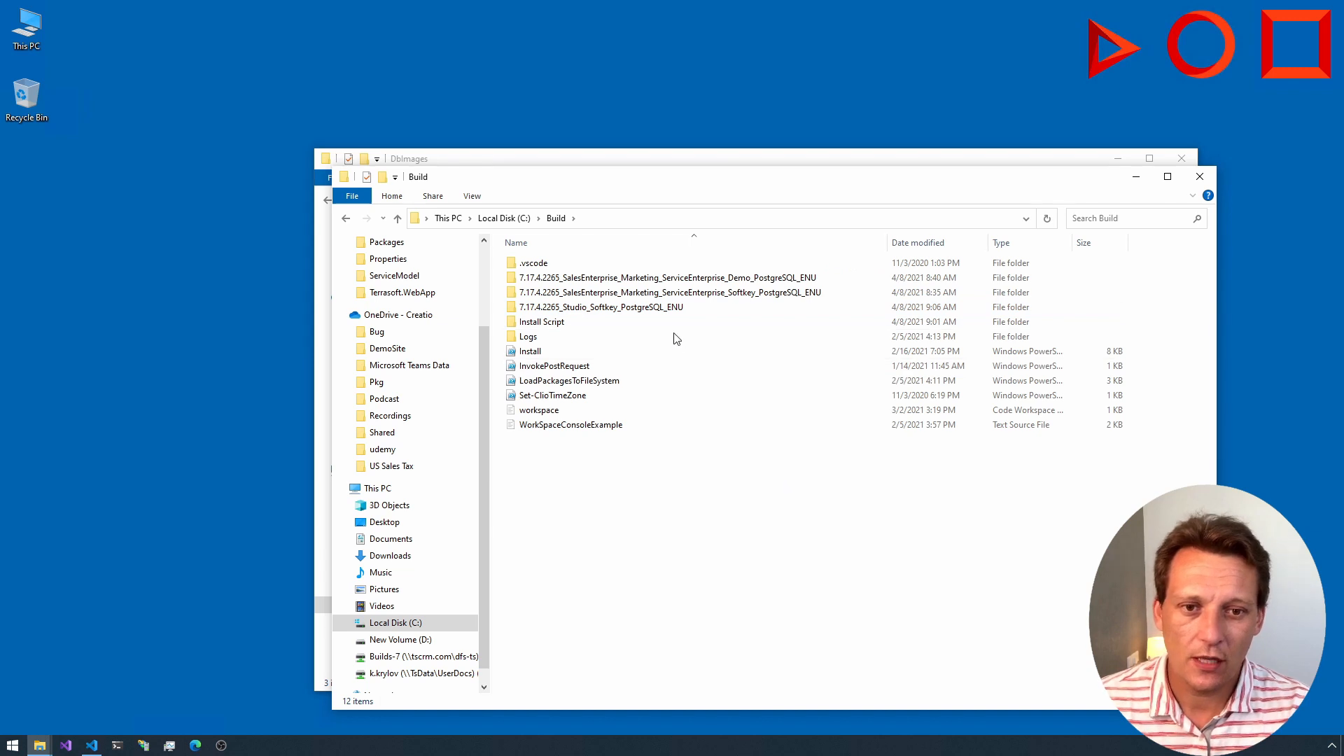
{"action": "double_click", "coordinate": [660, 308]}
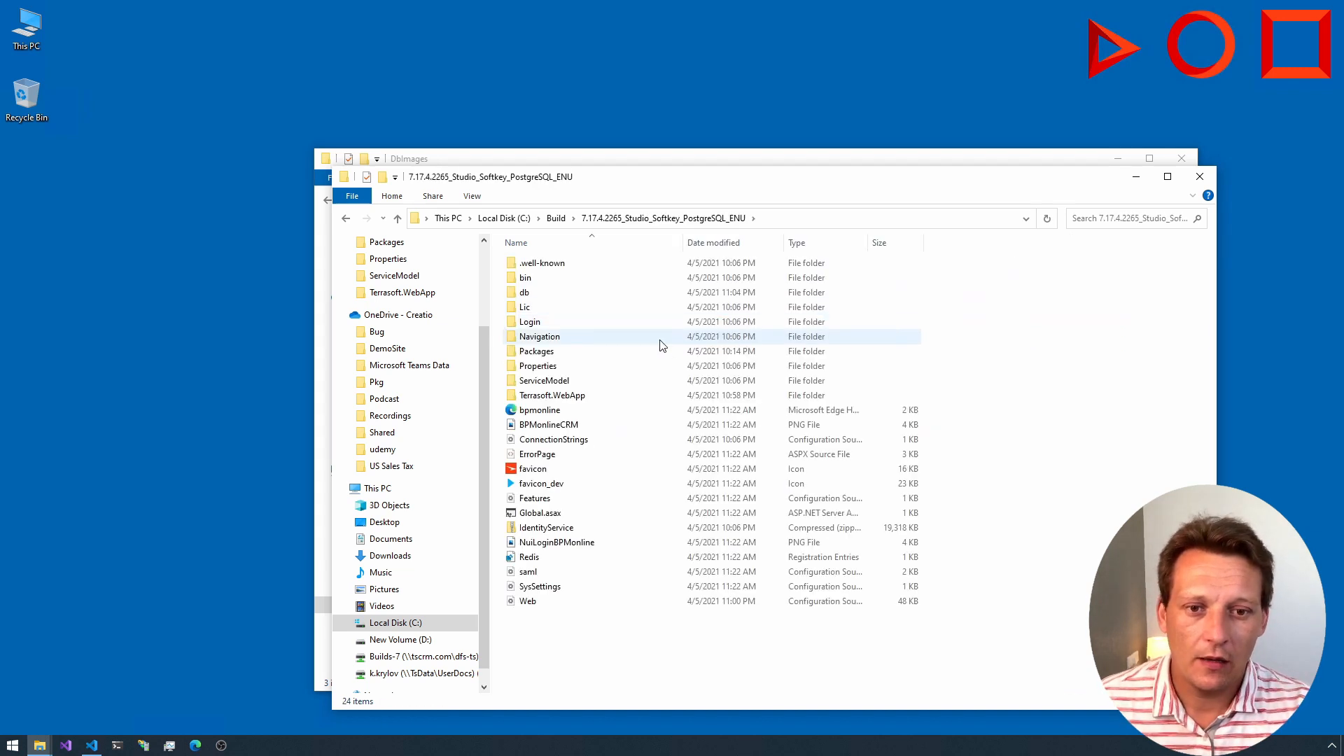
{"action": "left_click", "coordinate": [533, 295]}
{"action": "double_click", "coordinate": [536, 298]}
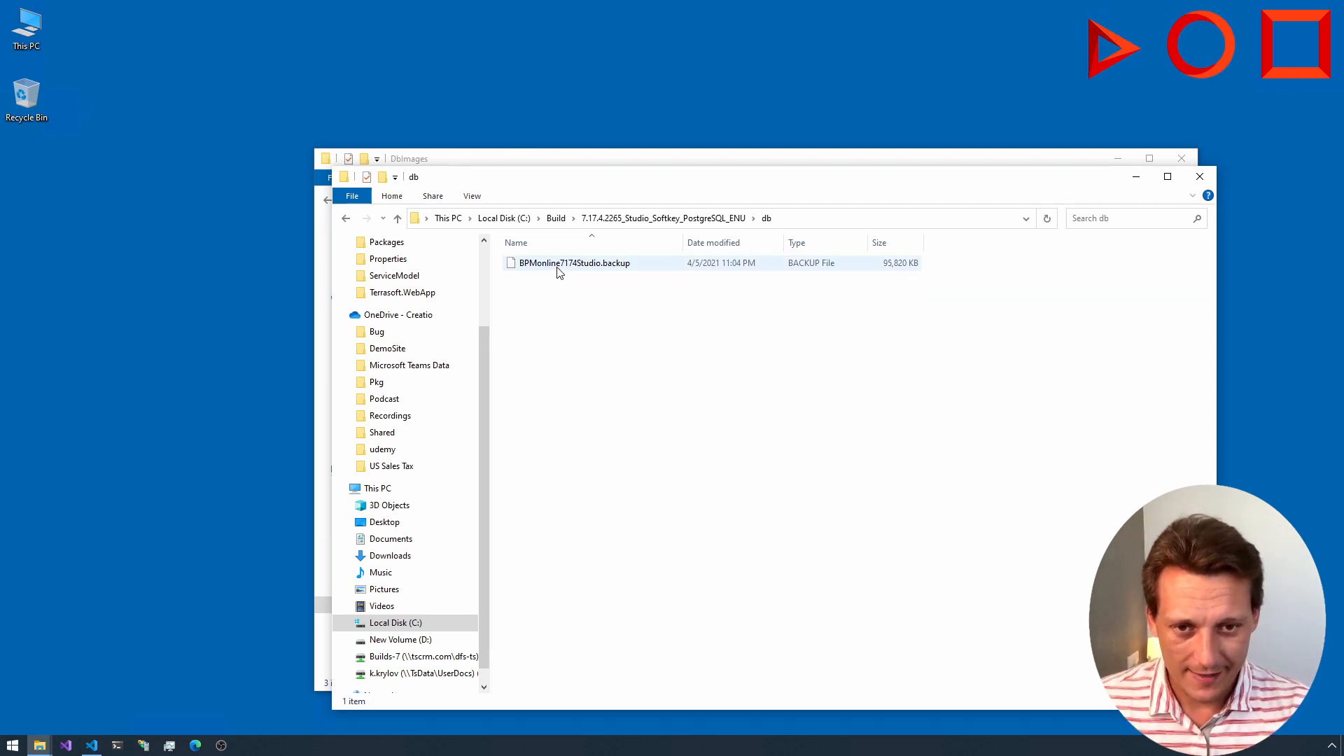
{"action": "left_click_drag", "start_coordinate": [608, 186], "coordinate": [706, 192]}
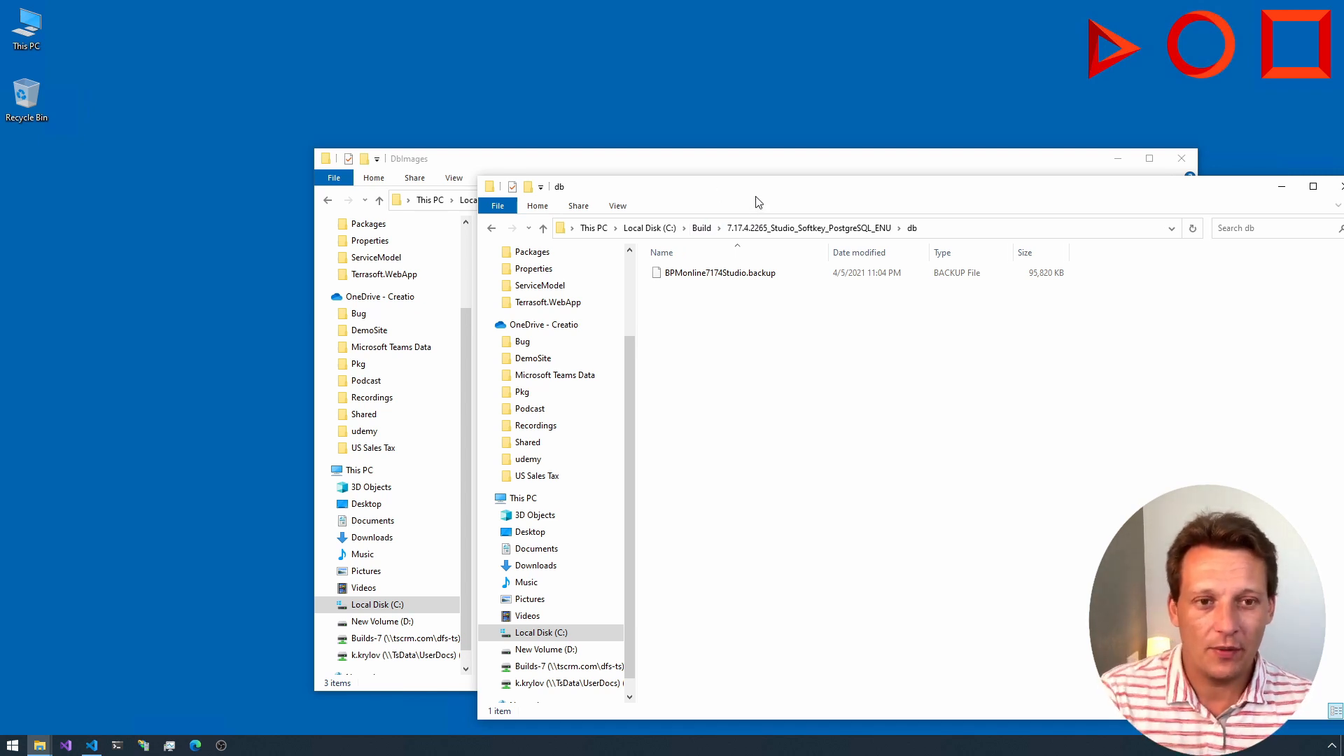
{"action": "left_click_drag", "start_coordinate": [678, 192], "coordinate": [569, 178]}
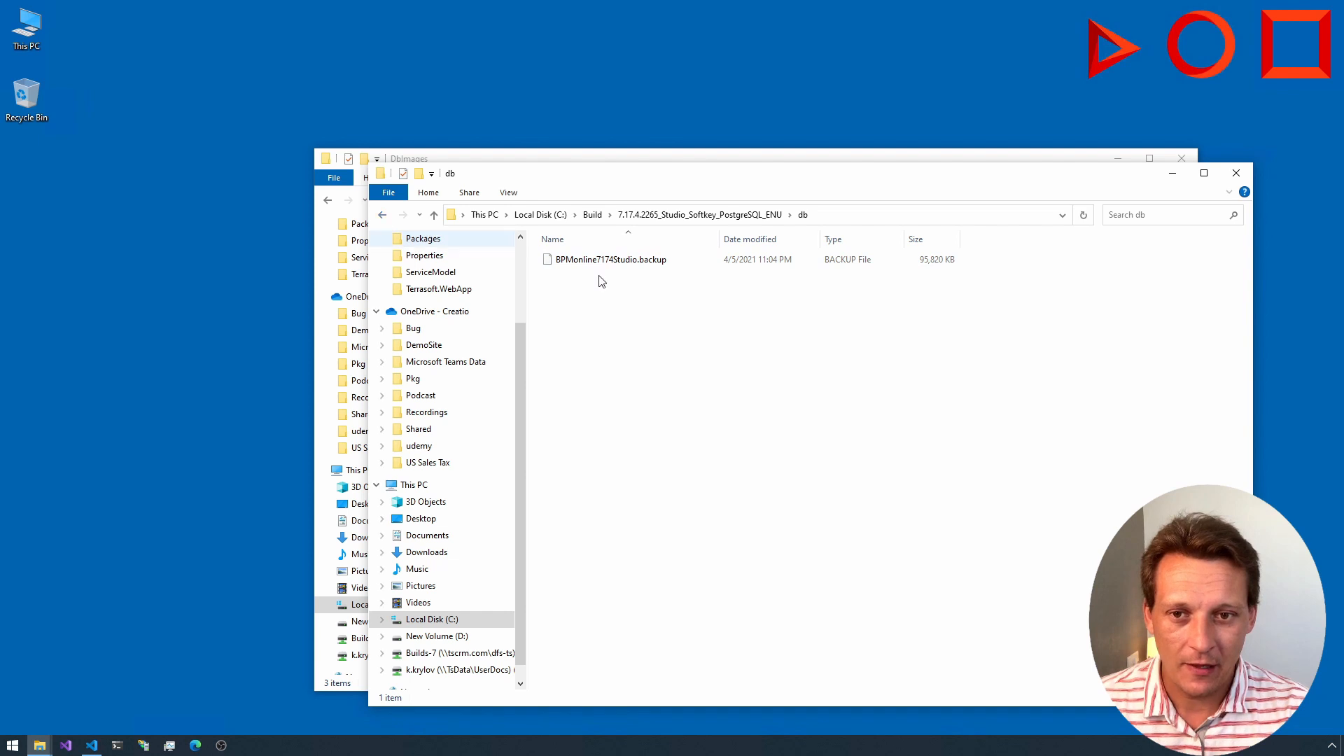
{"action": "left_click", "coordinate": [383, 215]}
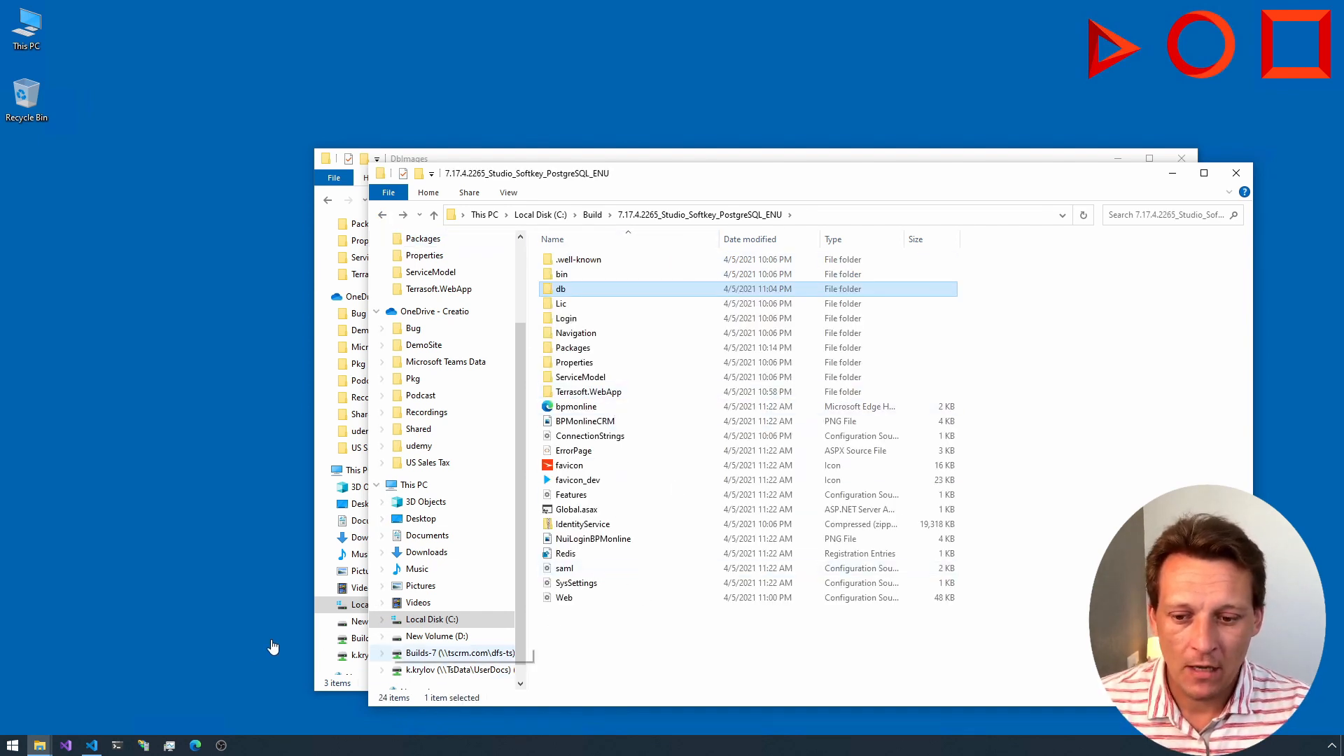
Step: Switch to Visual Studio Code and highlight the CREATE DATABASE command line under STEP 1 in InstallCreatio.ps1
{"action": "left_click", "coordinate": [92, 745]}
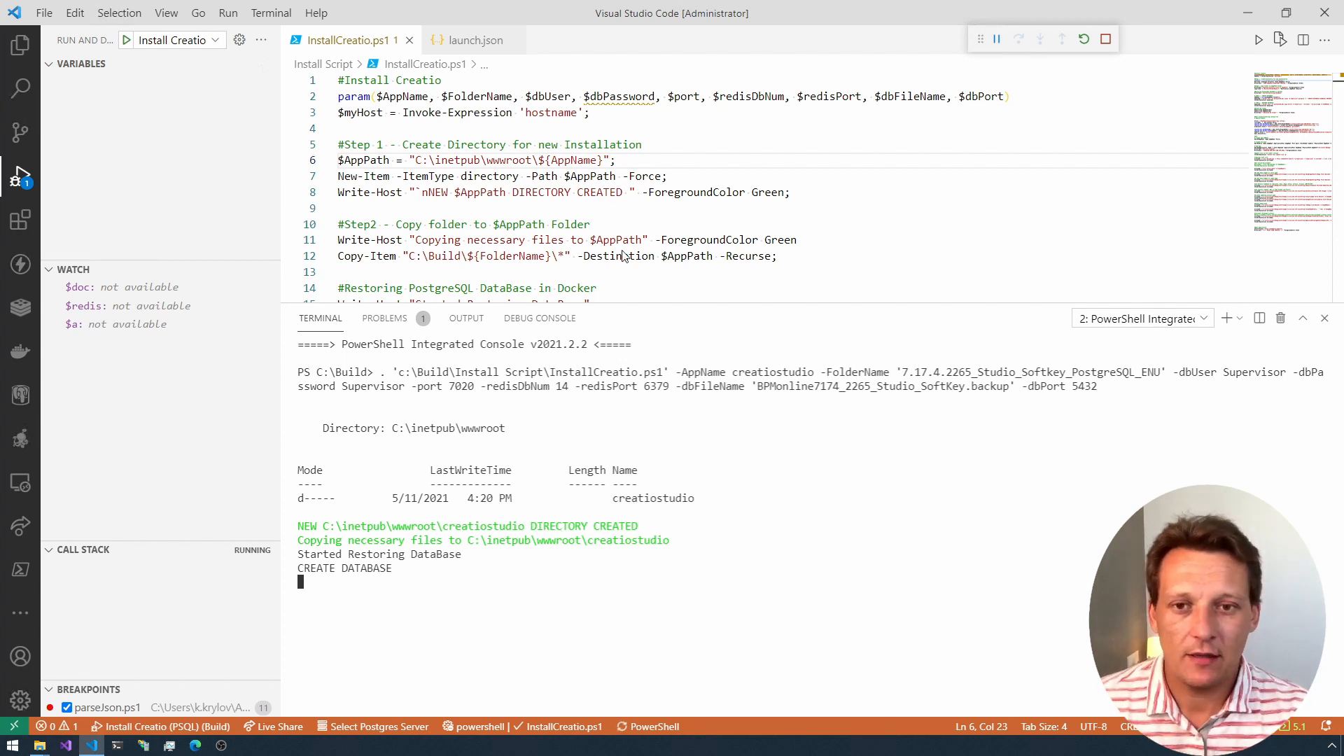
{"action": "left_click", "coordinate": [533, 192]}
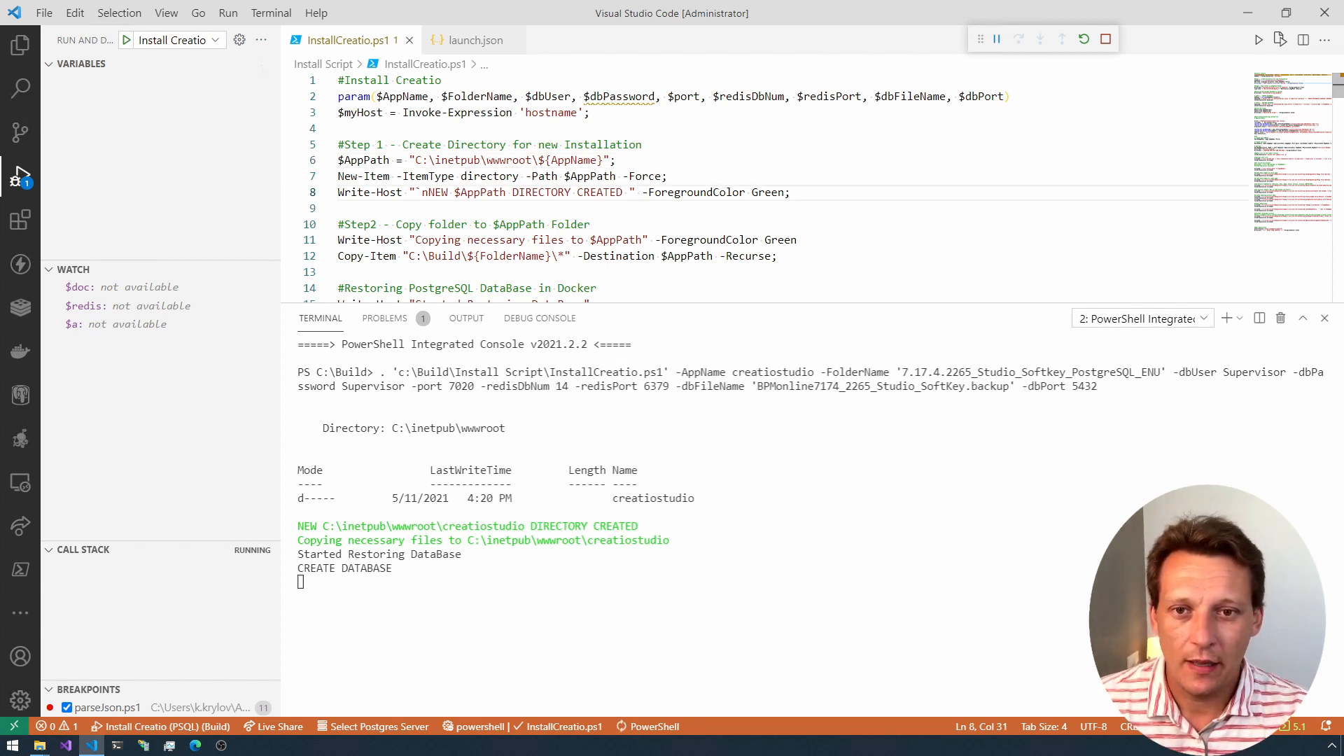
{"action": "scroll", "coordinate": [770, 189], "scroll_direction": "down", "scroll_amount": 3}
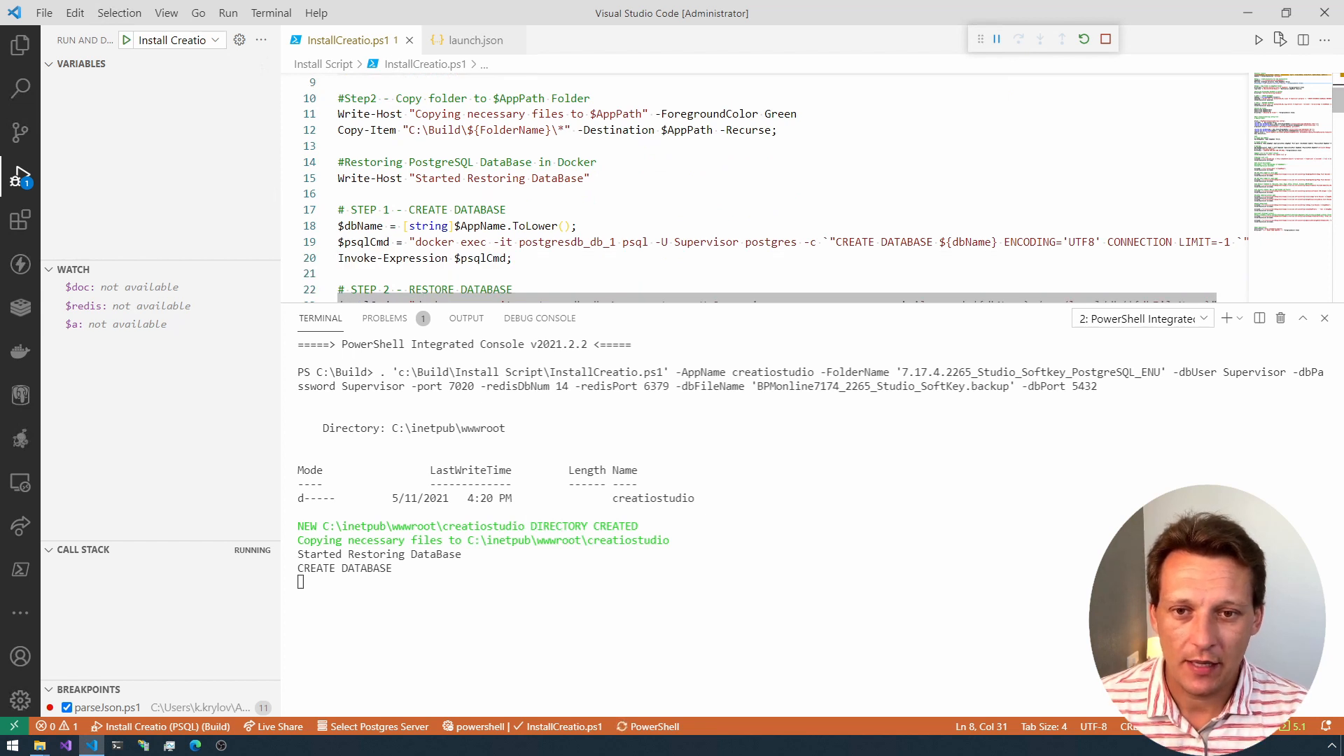
{"action": "scroll", "coordinate": [770, 189], "scroll_direction": "down", "scroll_amount": 1}
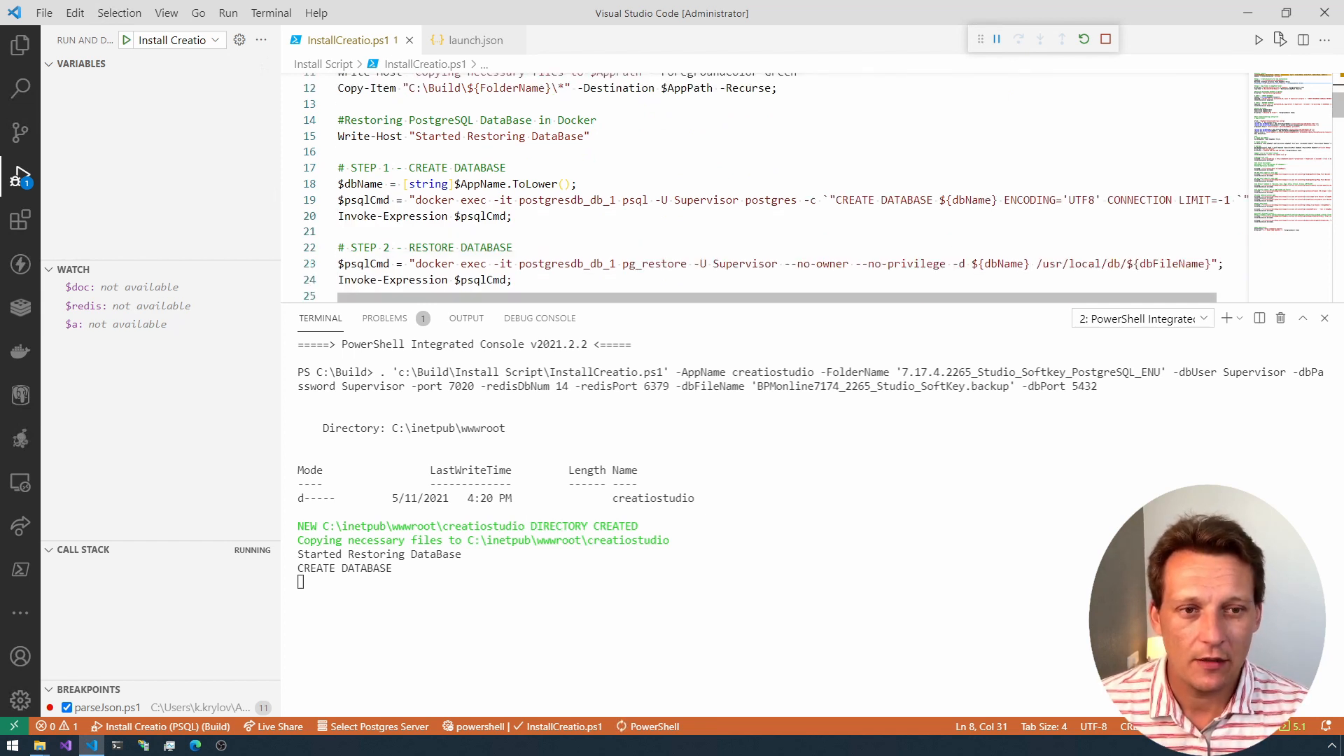
{"action": "left_click", "coordinate": [505, 200]}
{"action": "key", "text": "Home"}
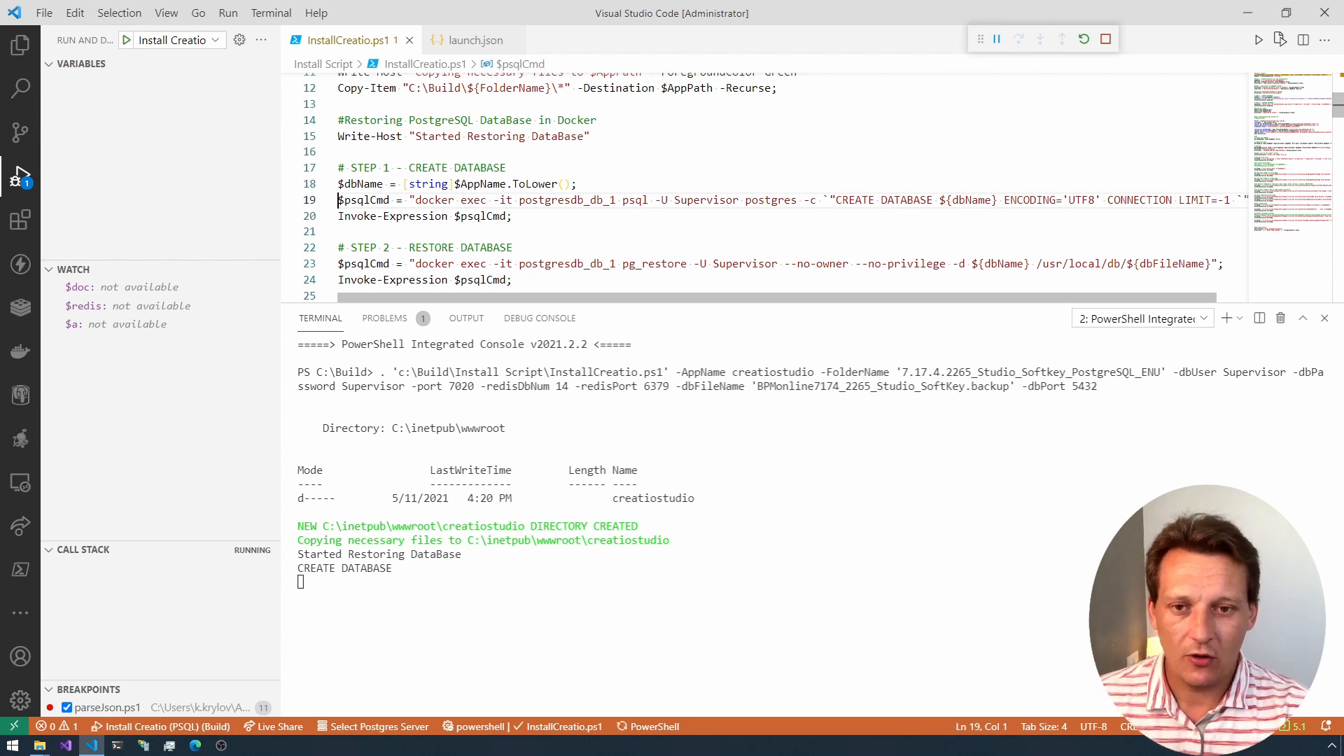
{"action": "key", "text": "shift+End"}
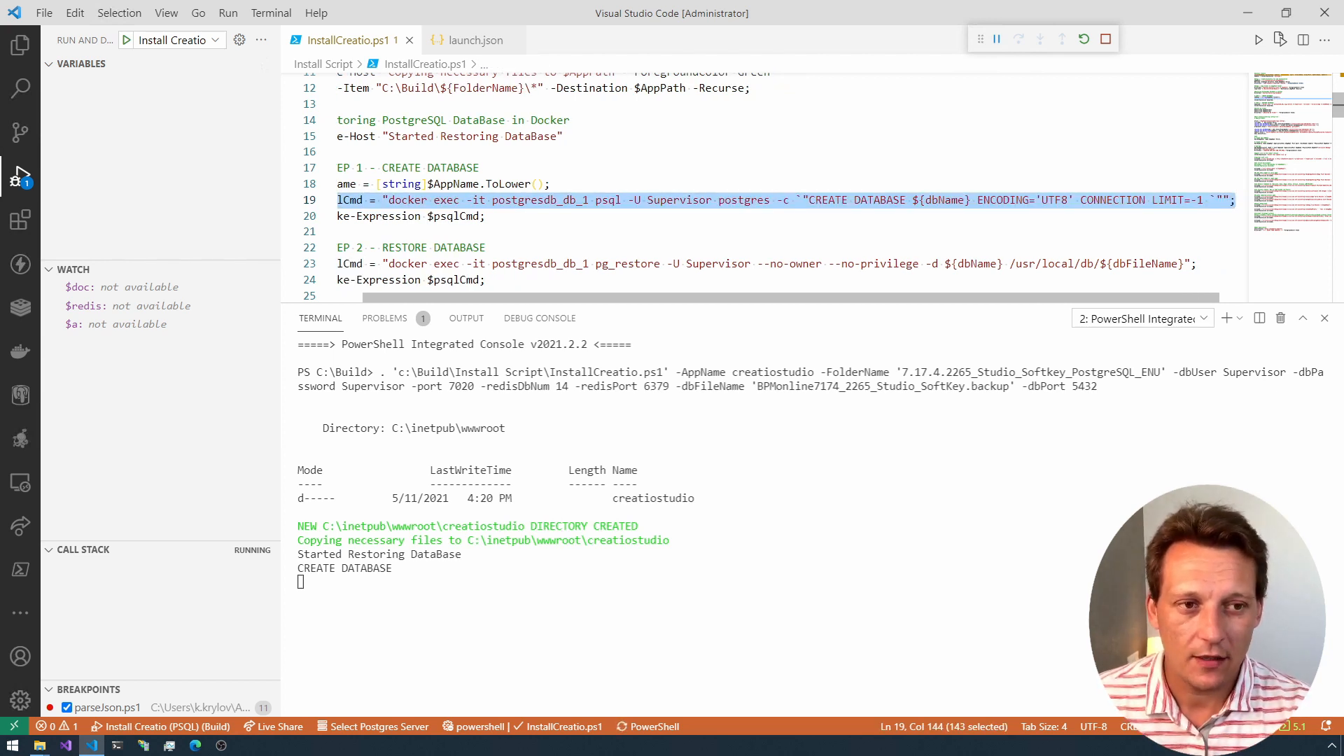
Step: Highlight the pg_restore command line under STEP 2 - RESTORE DATABASE and enlarge the editor area above the terminal
{"action": "left_click", "coordinate": [532, 264]}
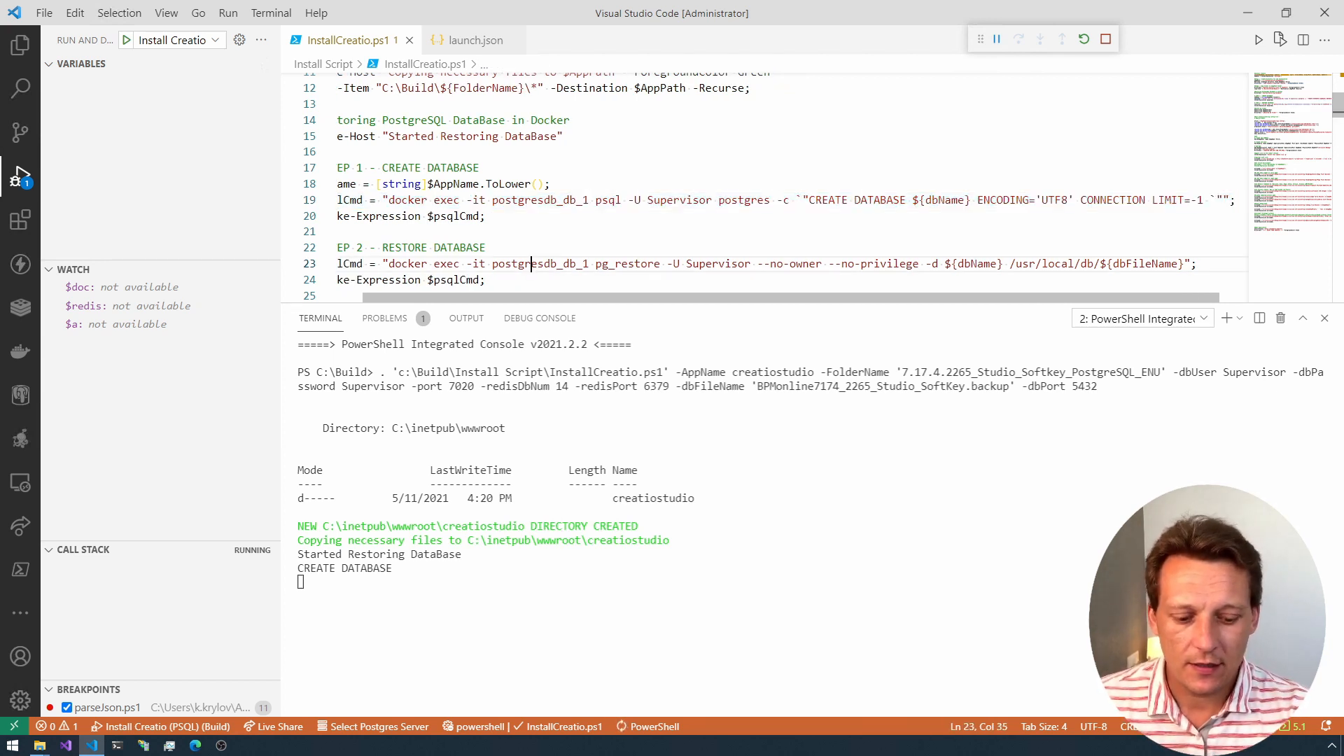
{"action": "key", "text": "Home"}
{"action": "key", "text": "shift+End"}
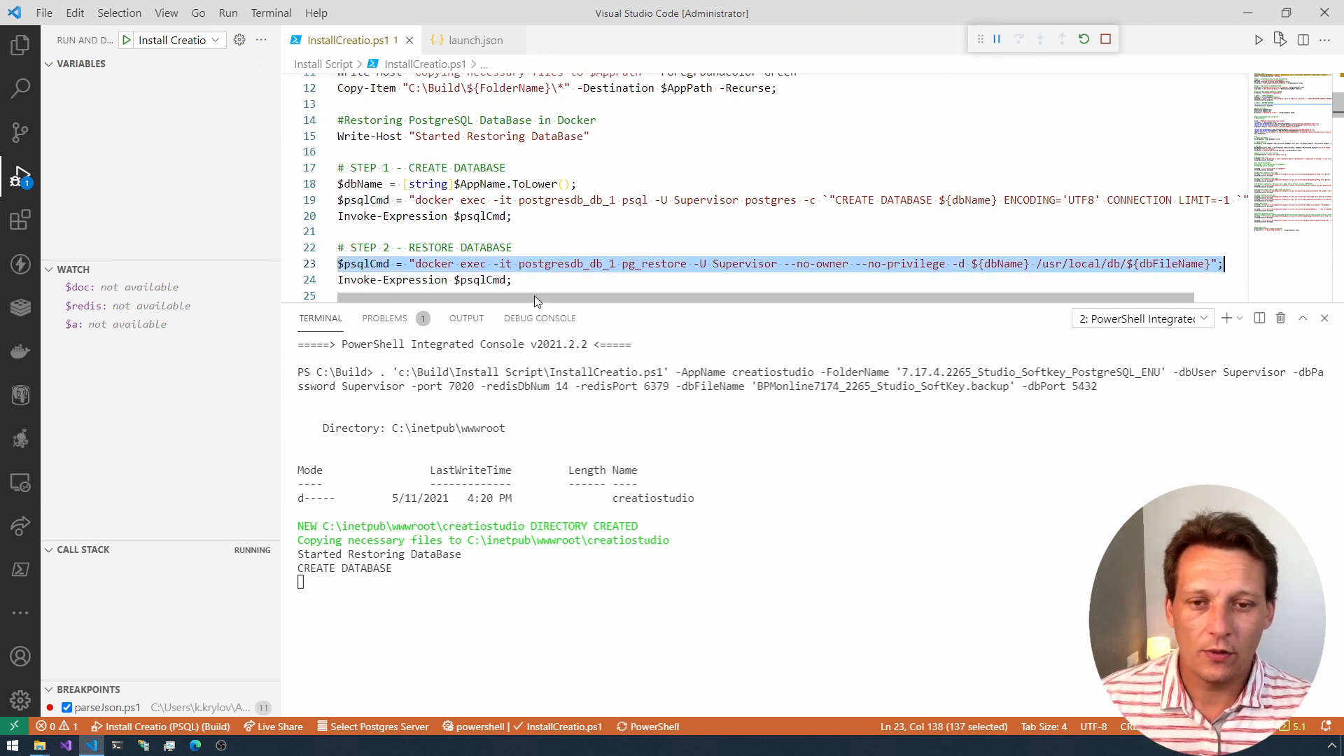
{"action": "left_click_drag", "start_coordinate": [537, 303], "coordinate": [537, 398]}
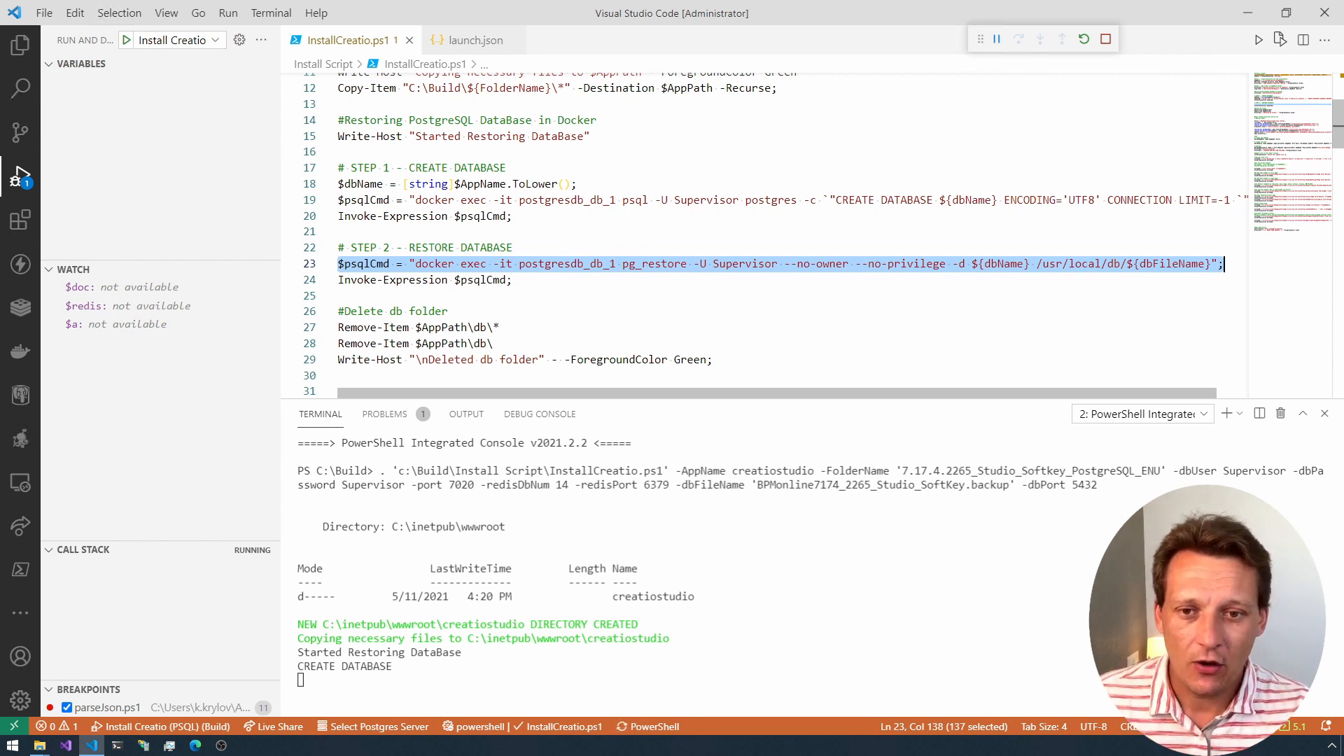
Step: Examine the postgresdb_db_1 container name, the pg_restore call and the -U user option in the restore command on line 23
{"action": "double_click", "coordinate": [435, 264]}
{"action": "key", "text": "Right"}
{"action": "key", "text": "Right"}
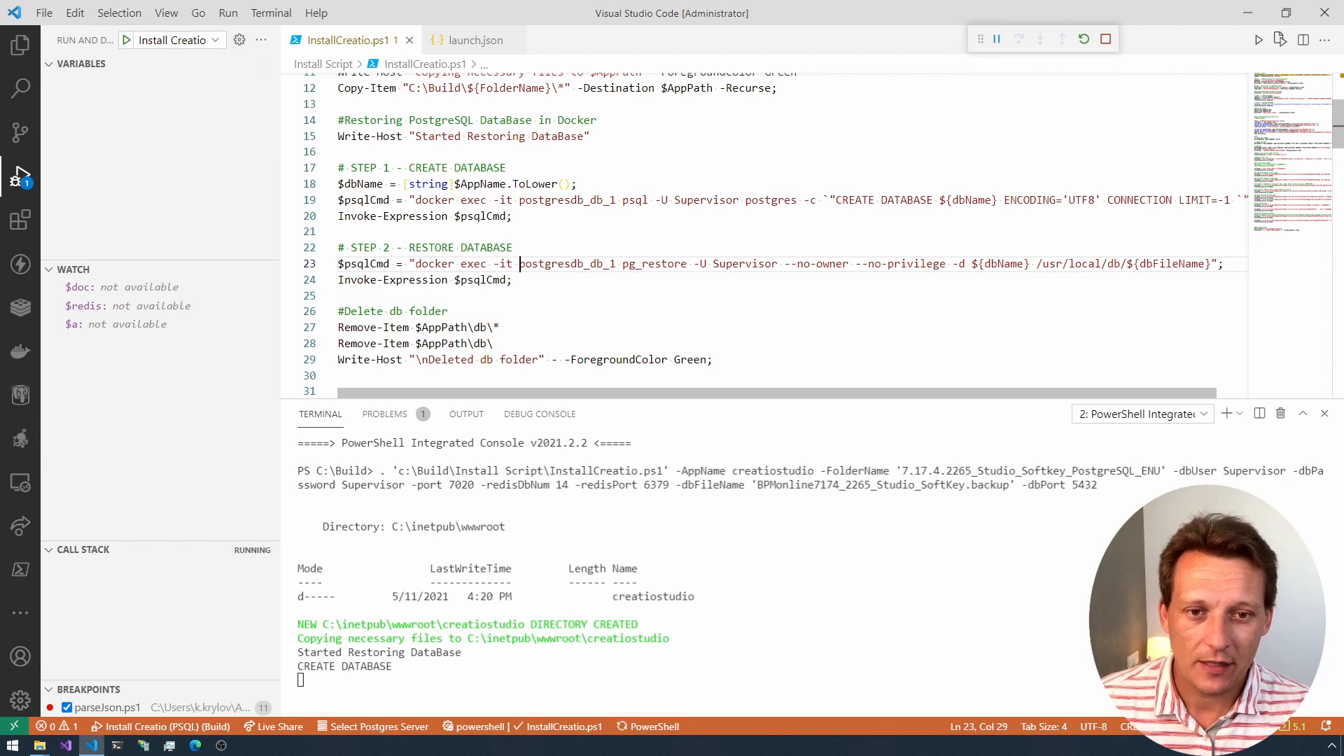
{"action": "key", "text": "ctrl+shift+Right"}
{"action": "key", "text": "ctrl+shift+Right"}
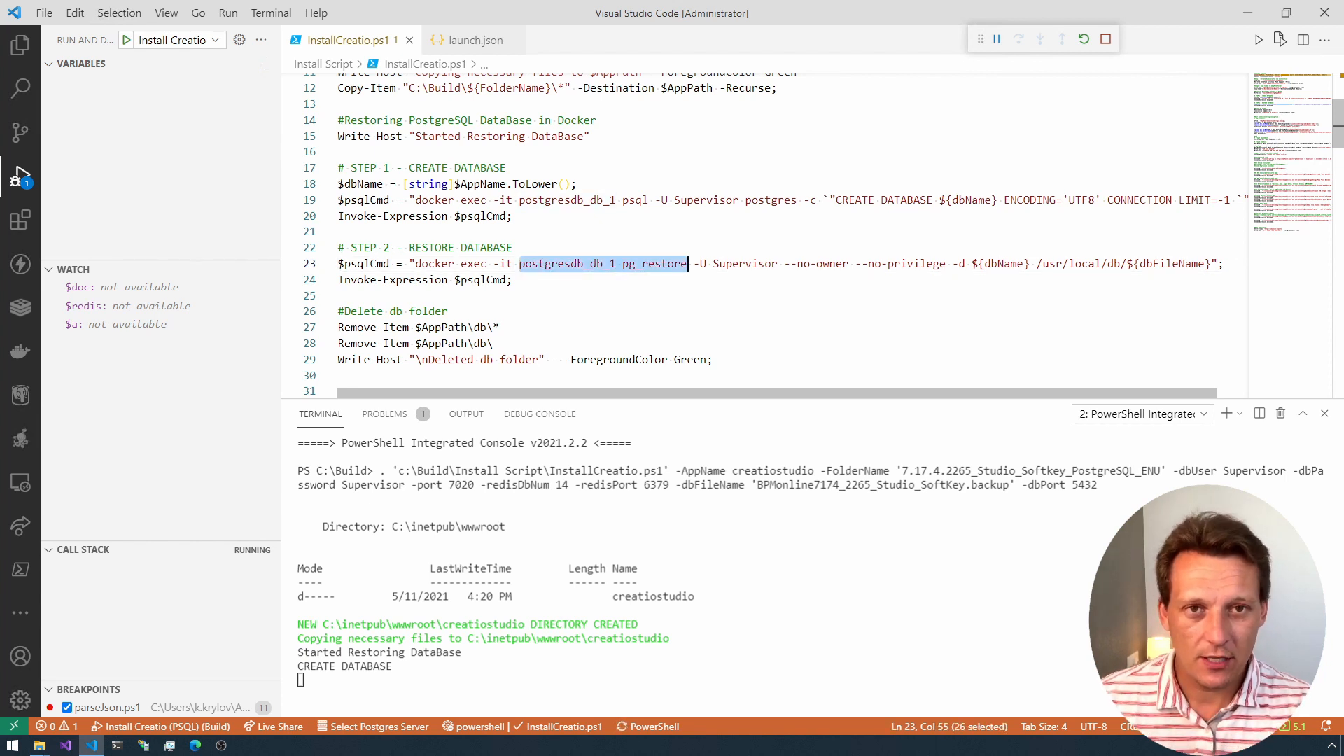
{"action": "key", "text": "Right"}
{"action": "key", "text": "Right"}
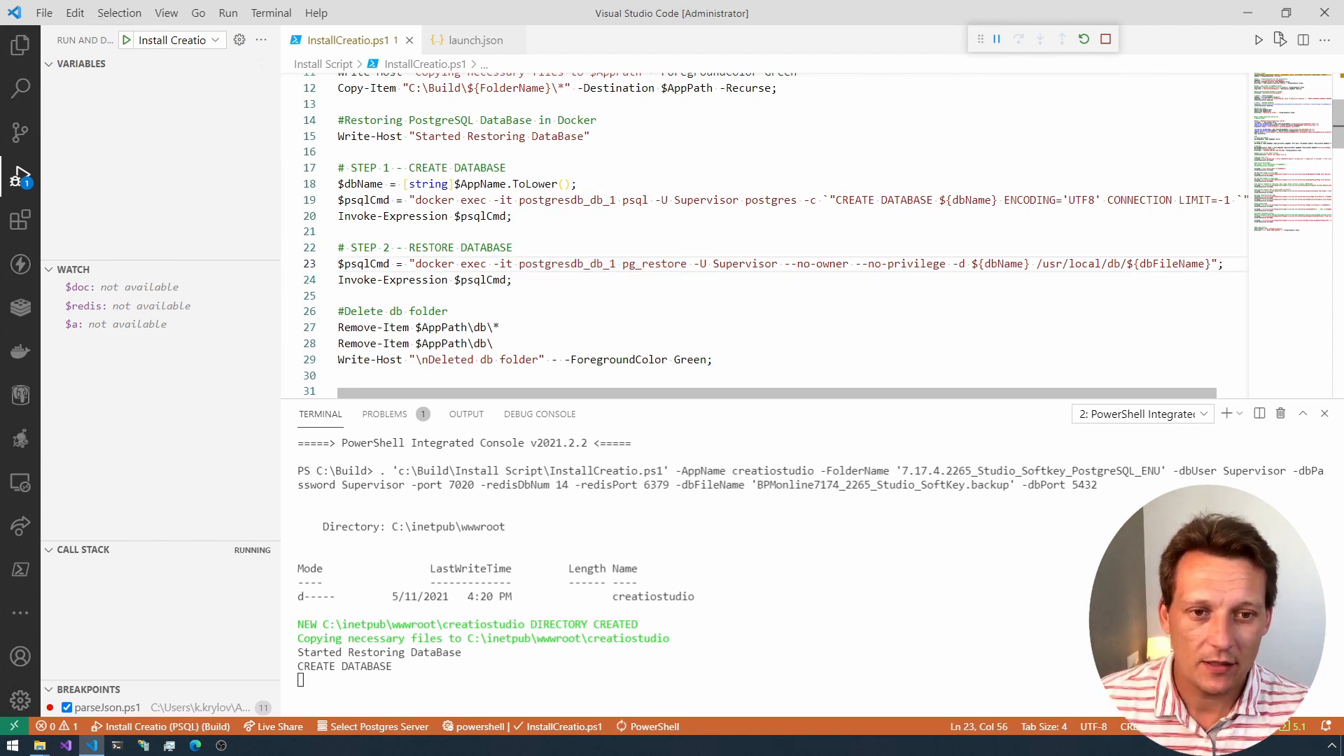
{"action": "key", "text": "ctrl+shift+Right"}
{"action": "key", "text": "ctrl+shift+Right"}
{"action": "key", "text": "shift+Right"}
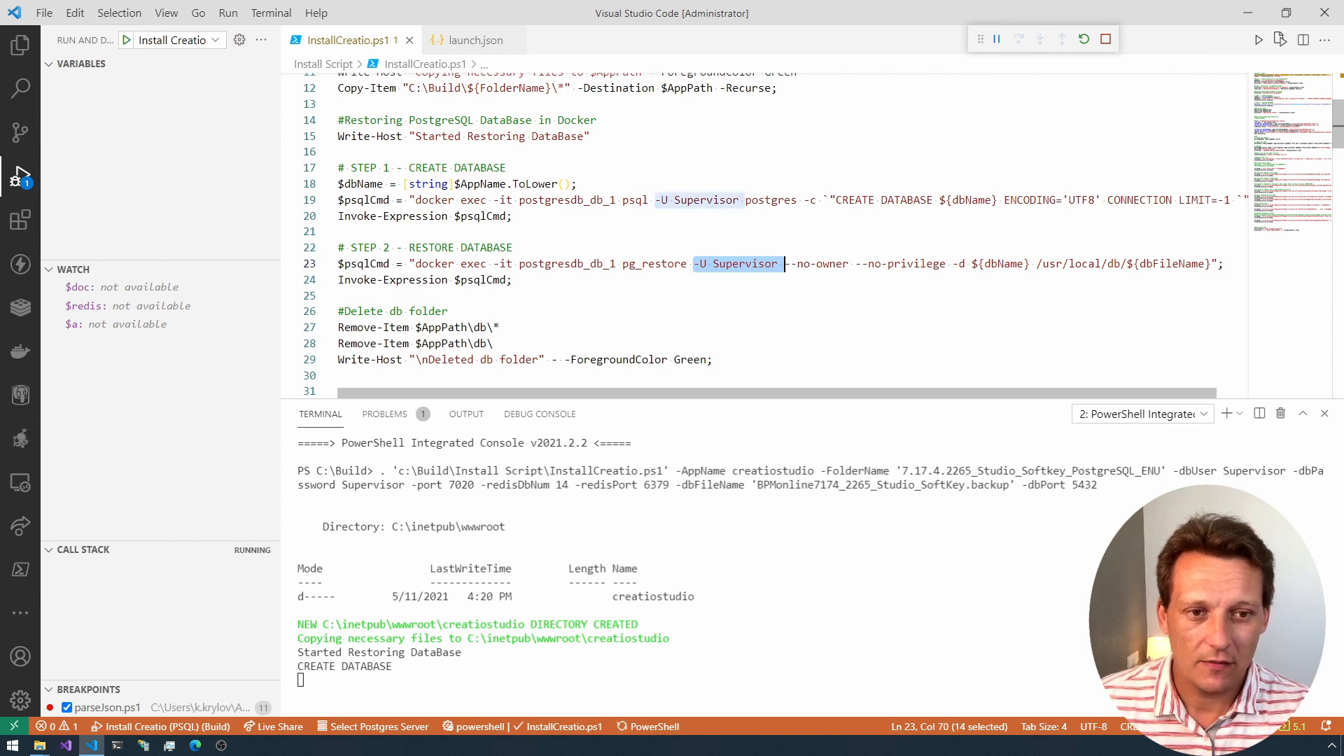
Step: Examine the --no-owner, --no-privilege and -d ${dbName} options of the restore command, ending before the /usr/local/db path
{"action": "key", "text": "Right"}
{"action": "key", "text": "Right"}
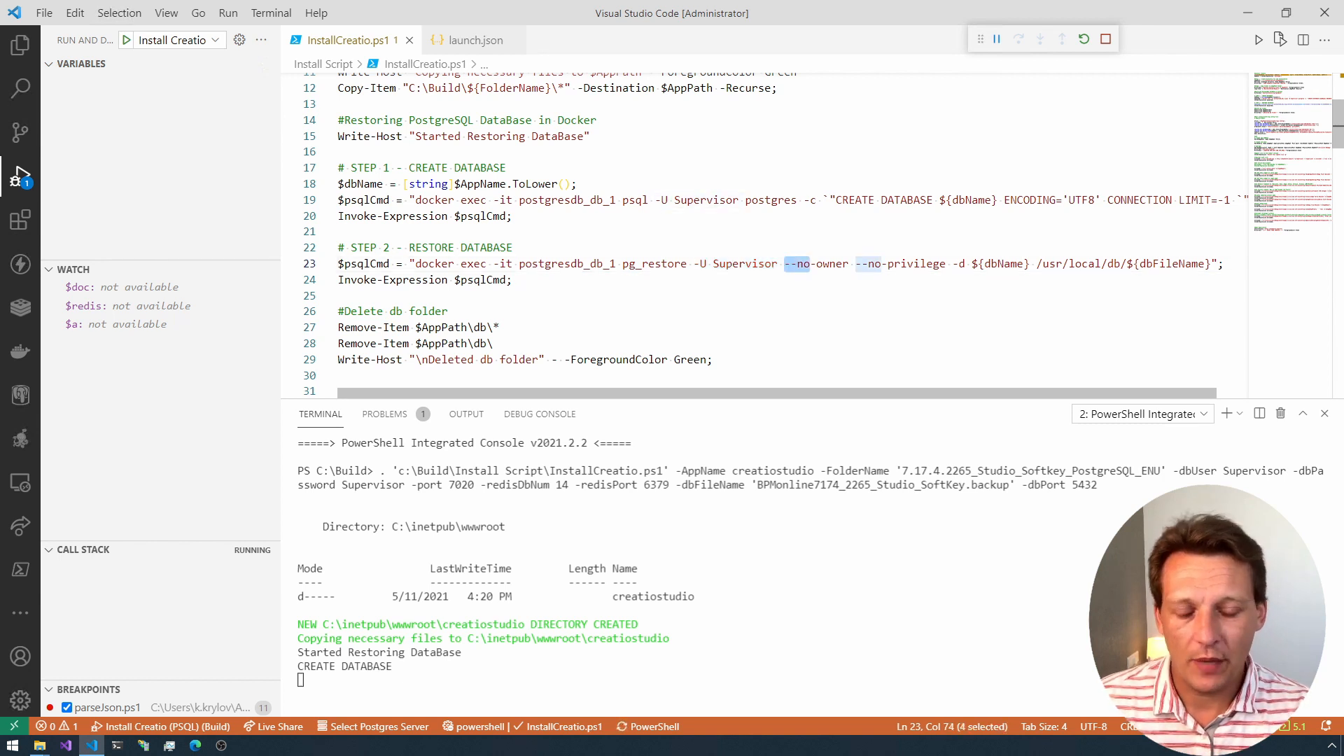
{"action": "key", "text": "Right"}
{"action": "key", "text": "Right"}
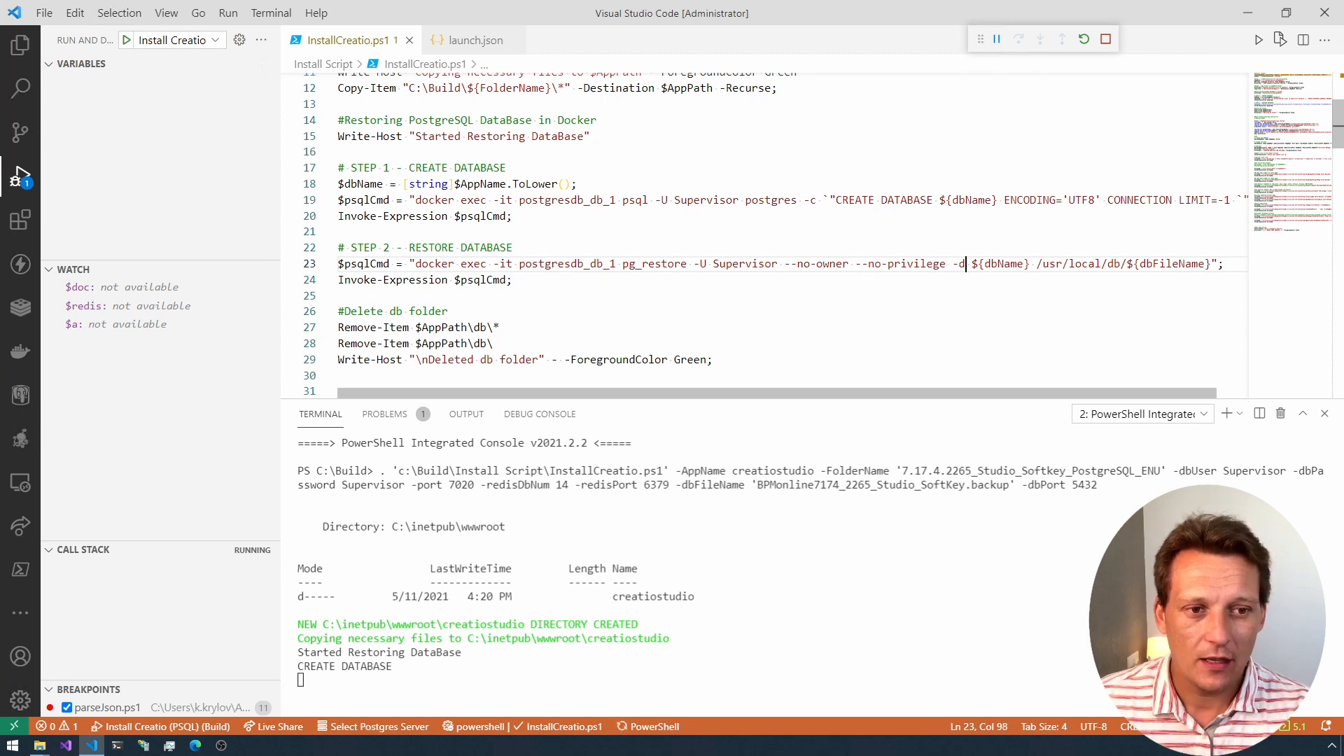
{"action": "key", "text": "shift+Right"}
{"action": "key", "text": "shift+Right"}
{"action": "key", "text": "shift+Right"}
{"action": "key", "text": "shift+Right"}
{"action": "key", "text": "shift+Right"}
{"action": "key", "text": "shift+Right"}
{"action": "key", "text": "shift+Right"}
{"action": "key", "text": "shift+Right"}
{"action": "key", "text": "shift+Right"}
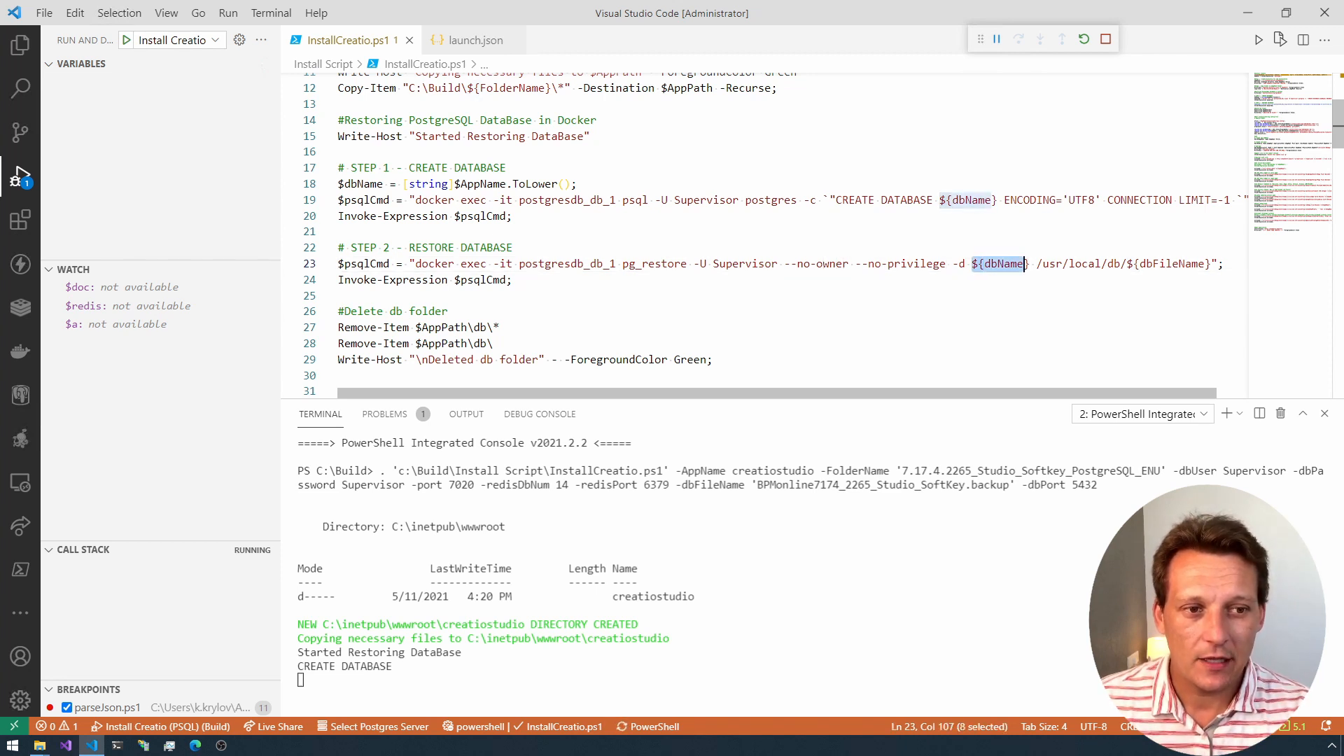
{"action": "key", "text": "Right"}
{"action": "key", "text": "Right"}
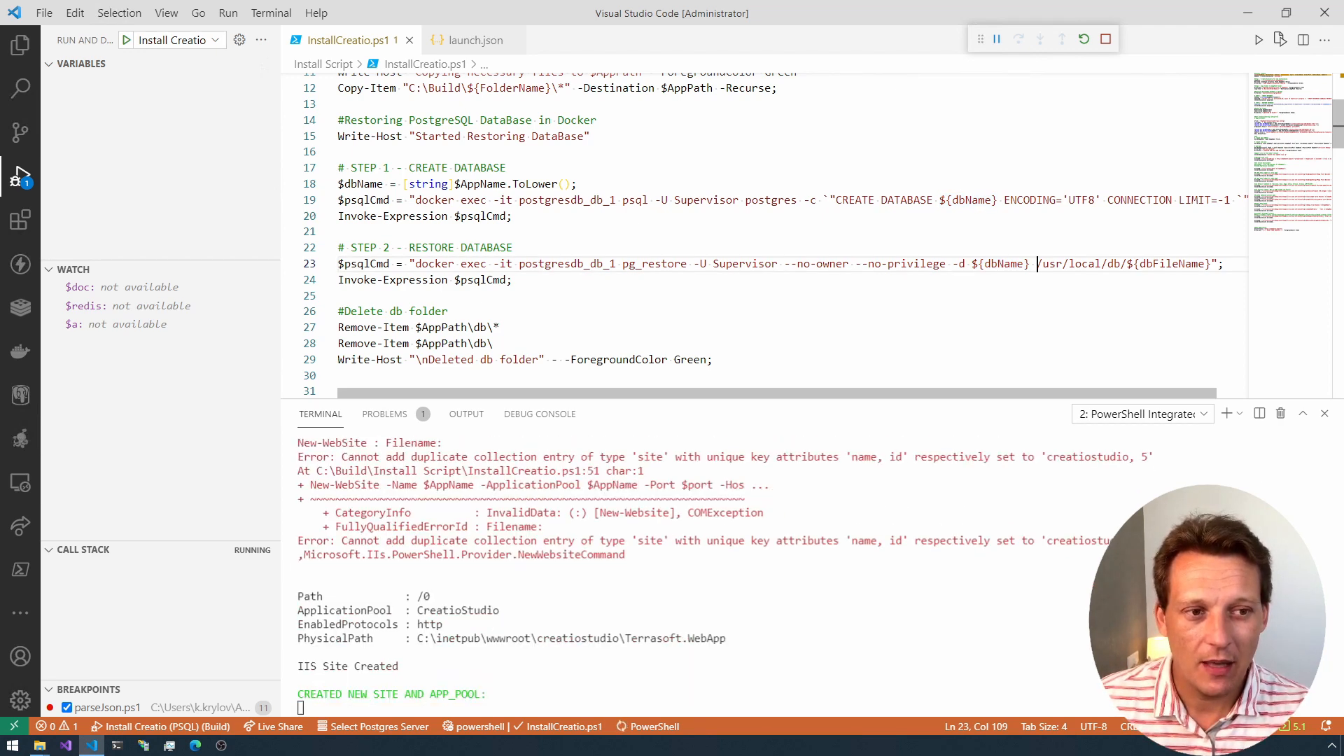
Step: Highlight the /usr/local/db/${dbFileName} path ending the restore command and dismiss the terminal process notification
{"action": "key", "text": "shift+End"}
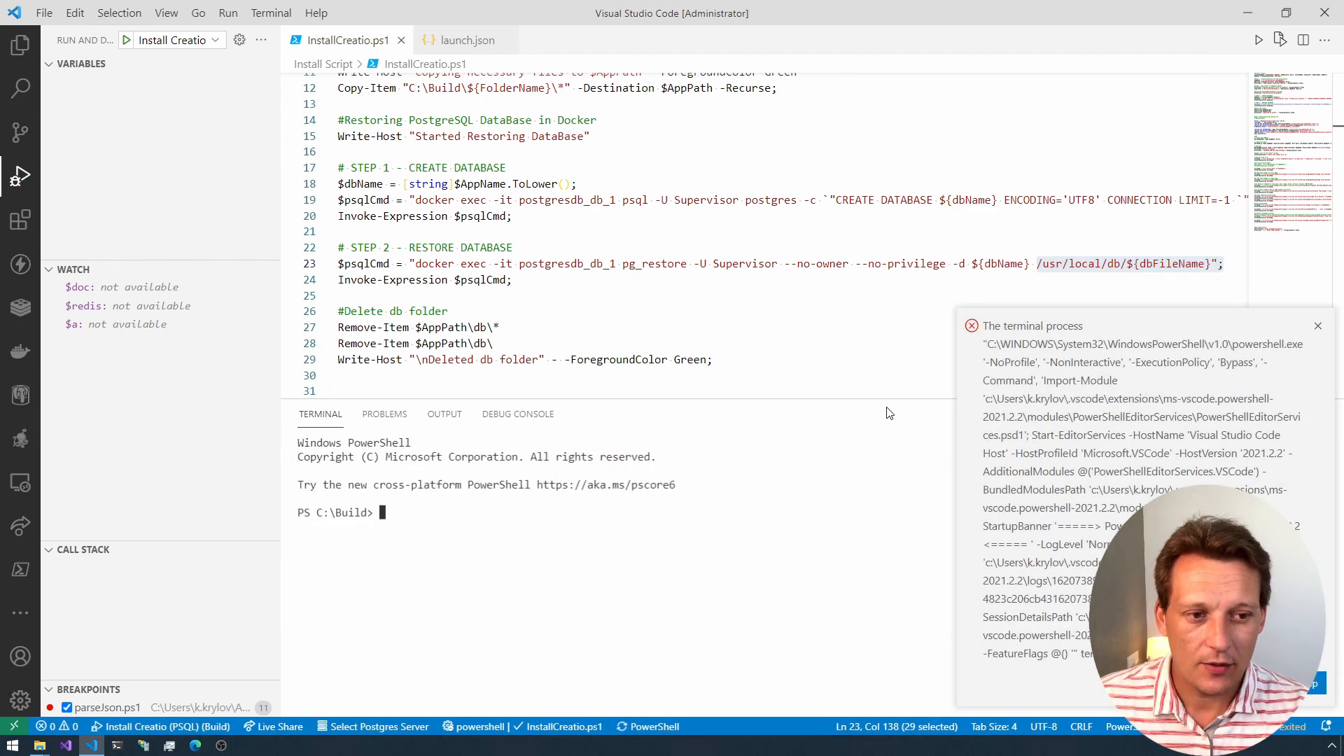
{"action": "left_click_drag", "start_coordinate": [878, 400], "coordinate": [875, 219]}
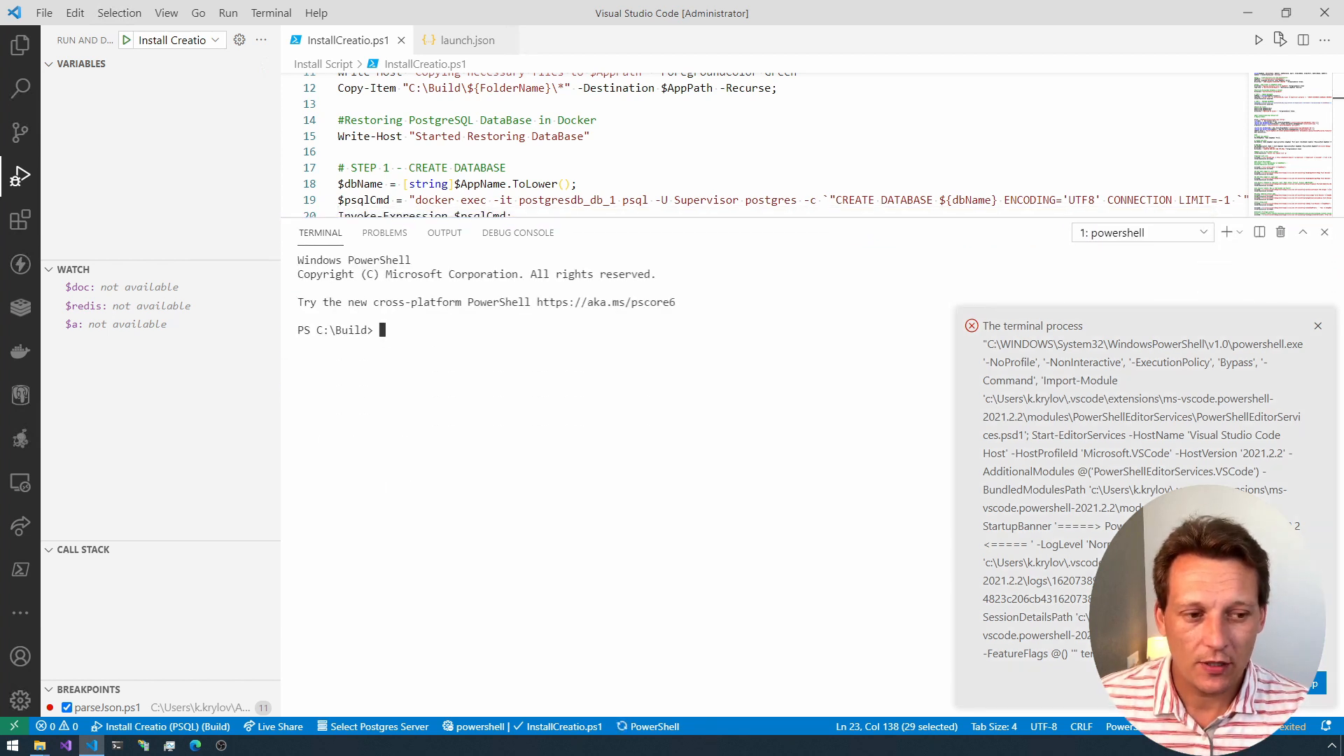
{"action": "left_click", "coordinate": [1317, 325]}
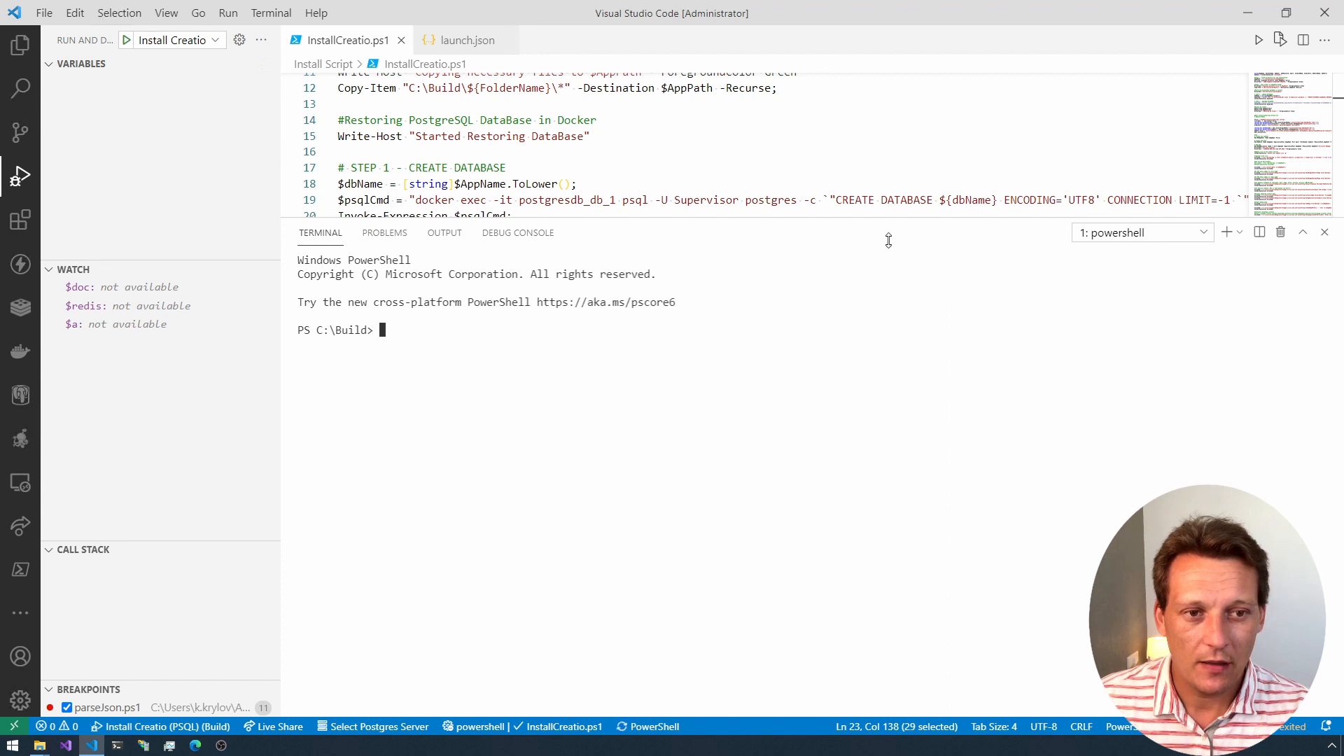
{"action": "left_click_drag", "start_coordinate": [889, 221], "coordinate": [873, 419]}
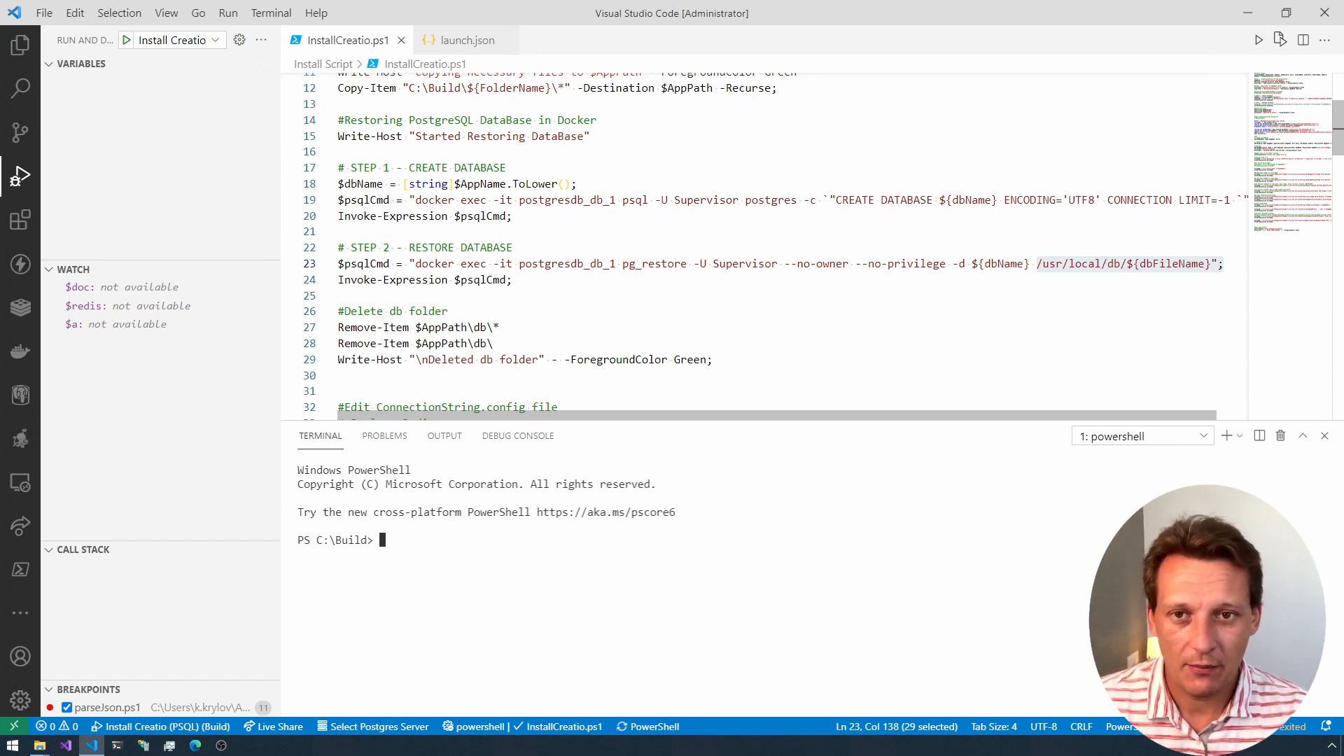
Step: Set -AppName to creatiostudiopsql in the Install Creatio (PSQL) configuration of launch.json
{"action": "left_click", "coordinate": [450, 43]}
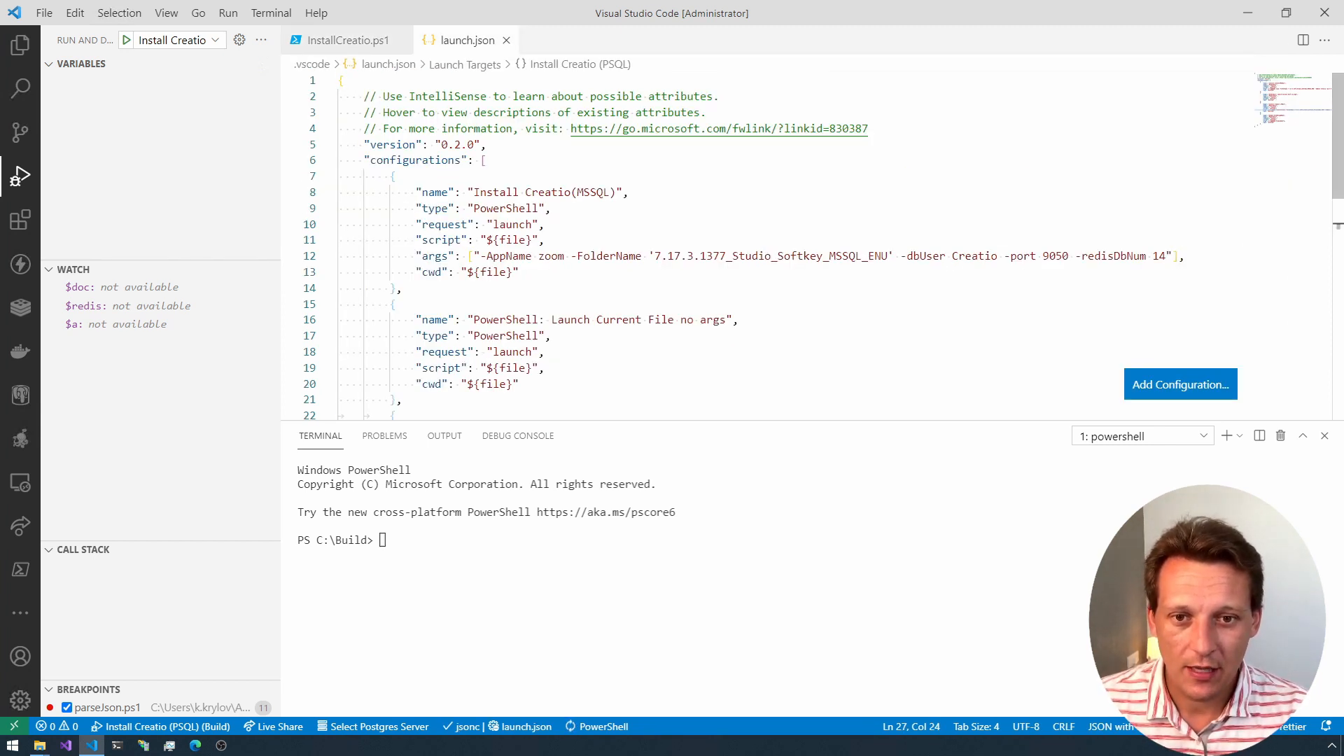
{"action": "left_click", "coordinate": [527, 256]}
{"action": "scroll", "coordinate": [527, 256], "scroll_direction": "down", "scroll_amount": 3}
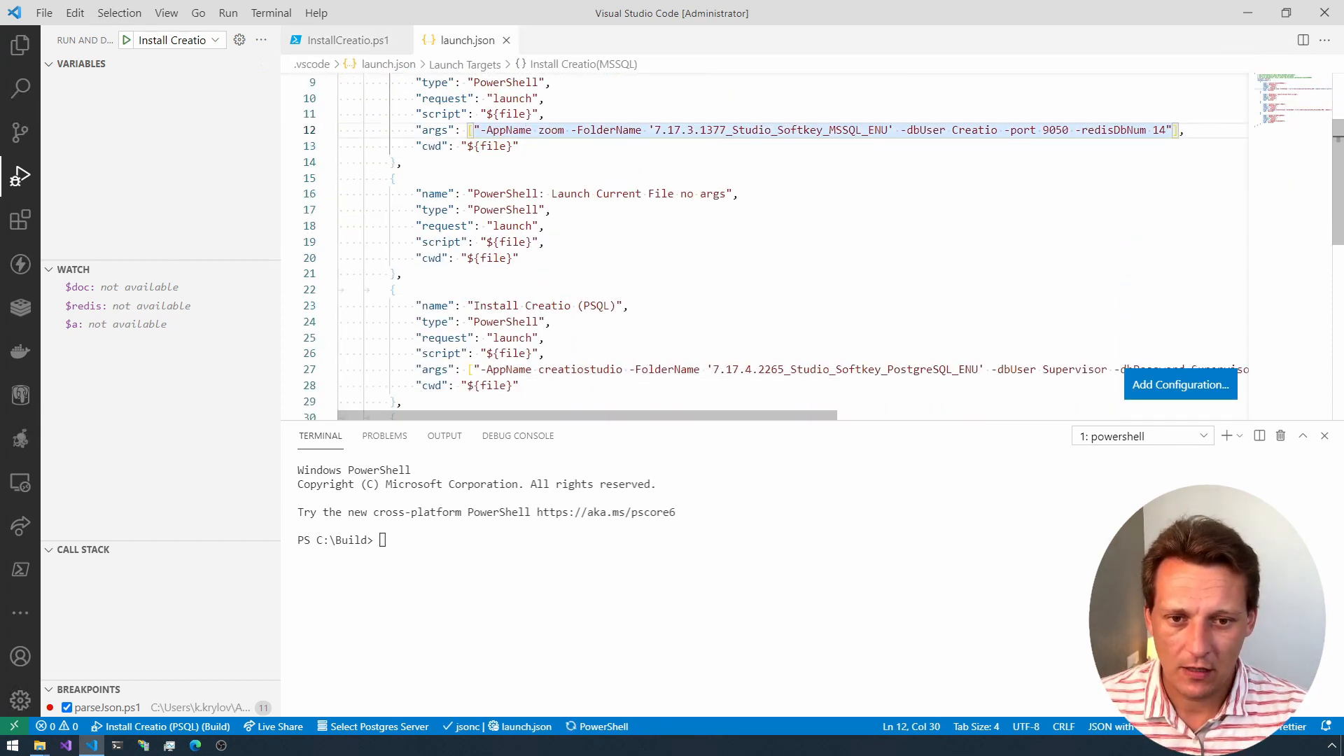
{"action": "double_click", "coordinate": [581, 369]}
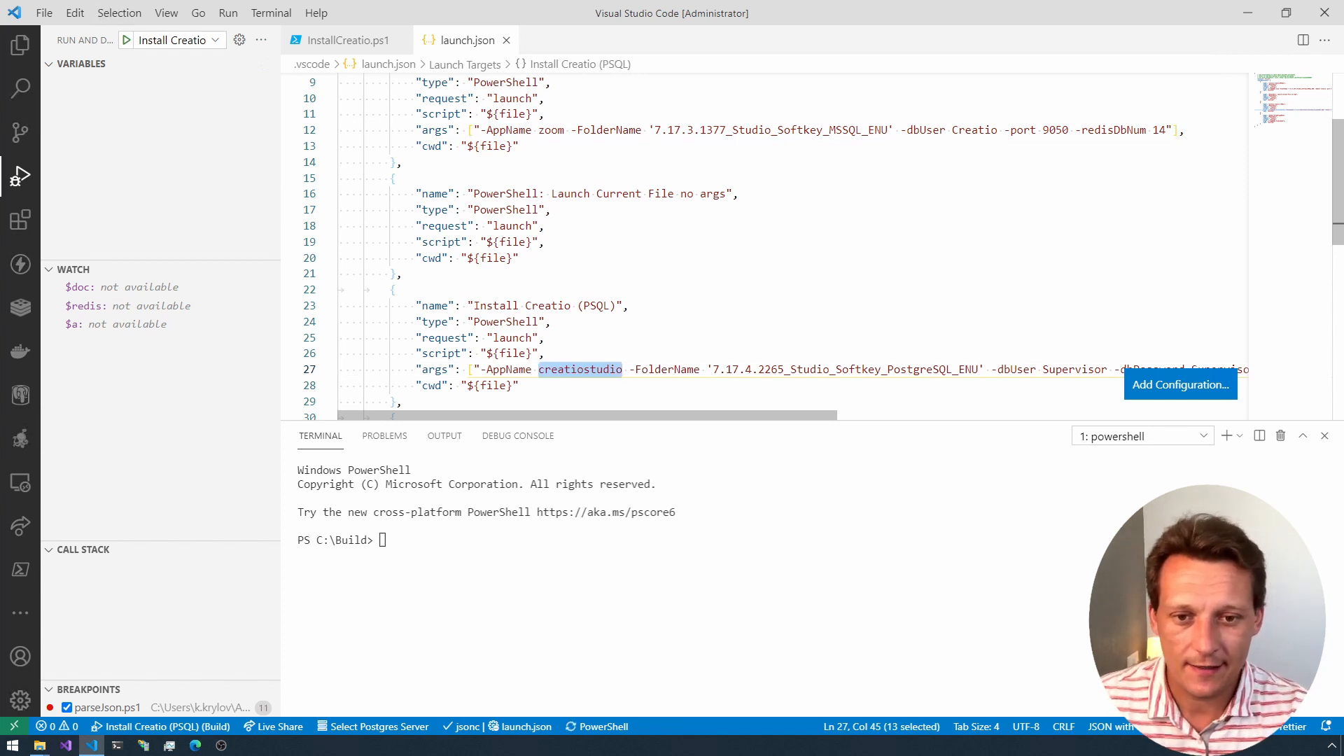
{"action": "key", "text": "Left"}
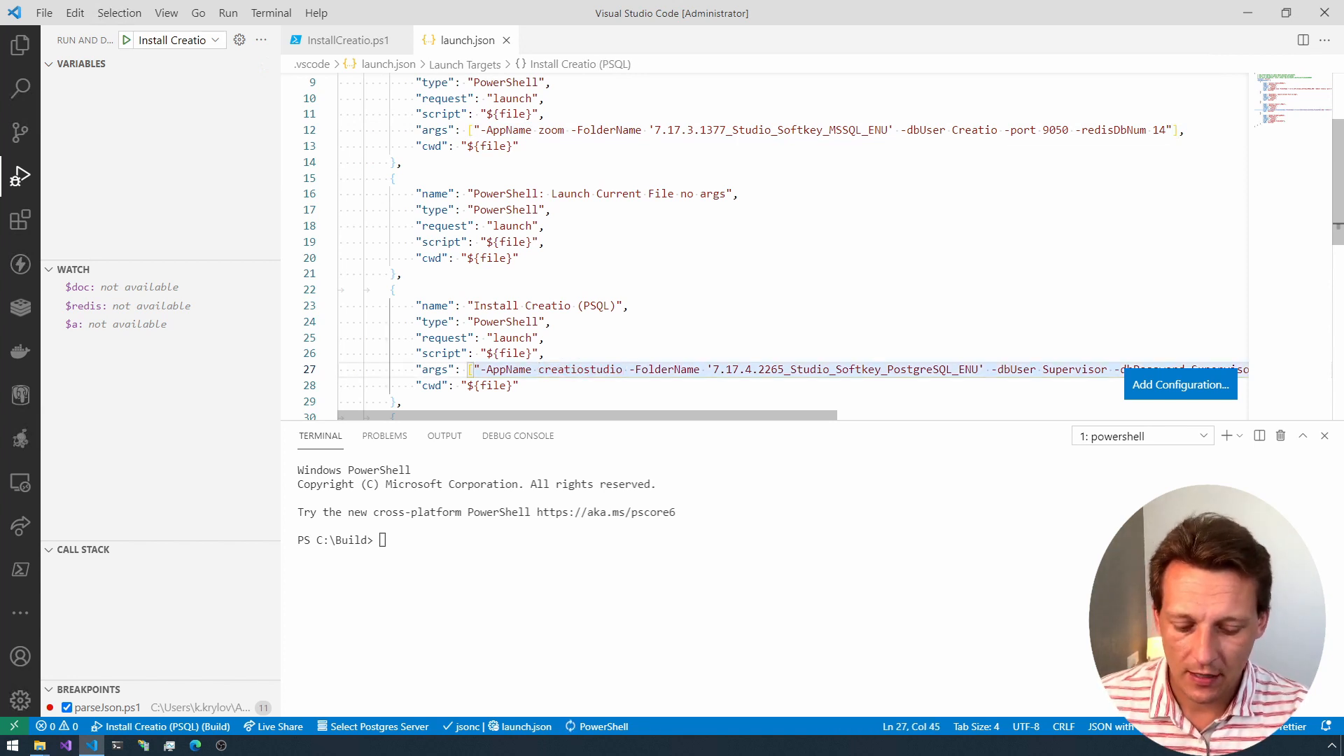
{"action": "type", "text": "psql"}
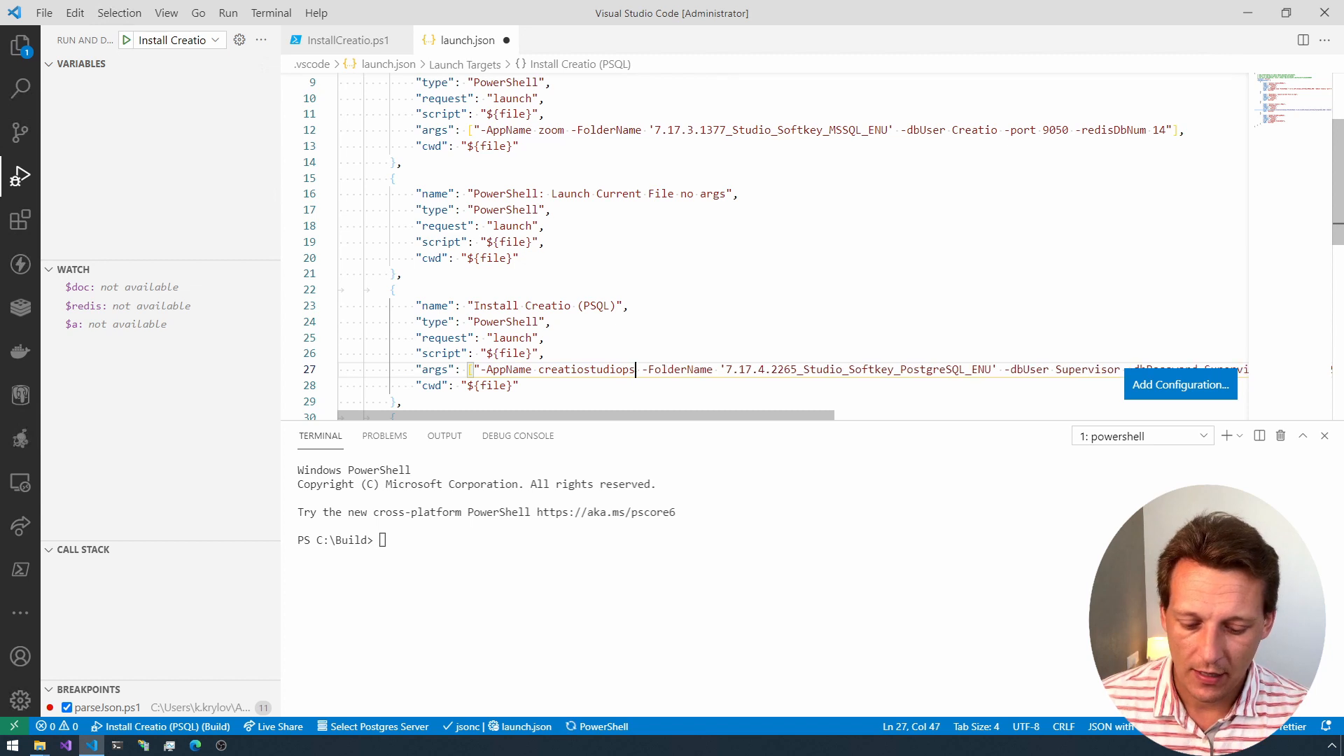
{"action": "key", "text": "ctrl+shift+Left"}
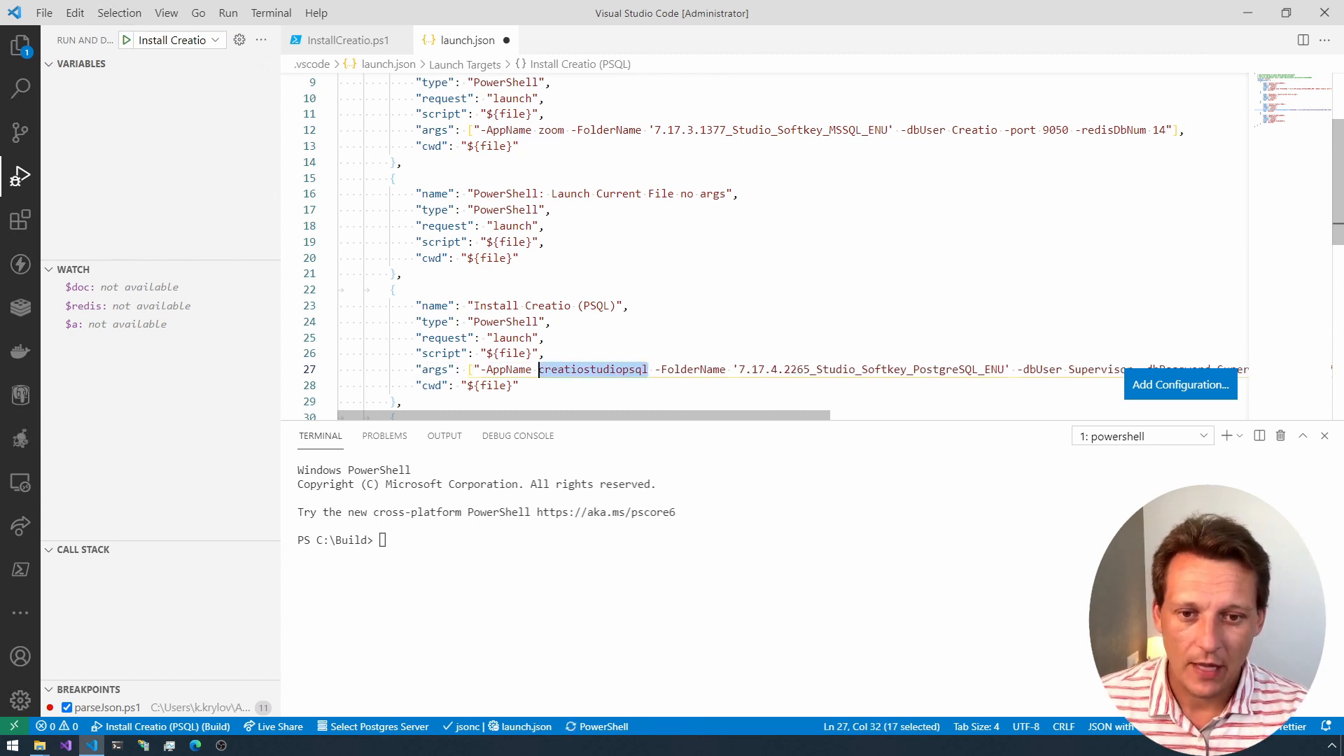
Step: Set -redisDbNum to 13 and -port to 7030 in the Install Creatio (PSQL) arguments, and save launch.json
{"action": "key", "text": "End"}
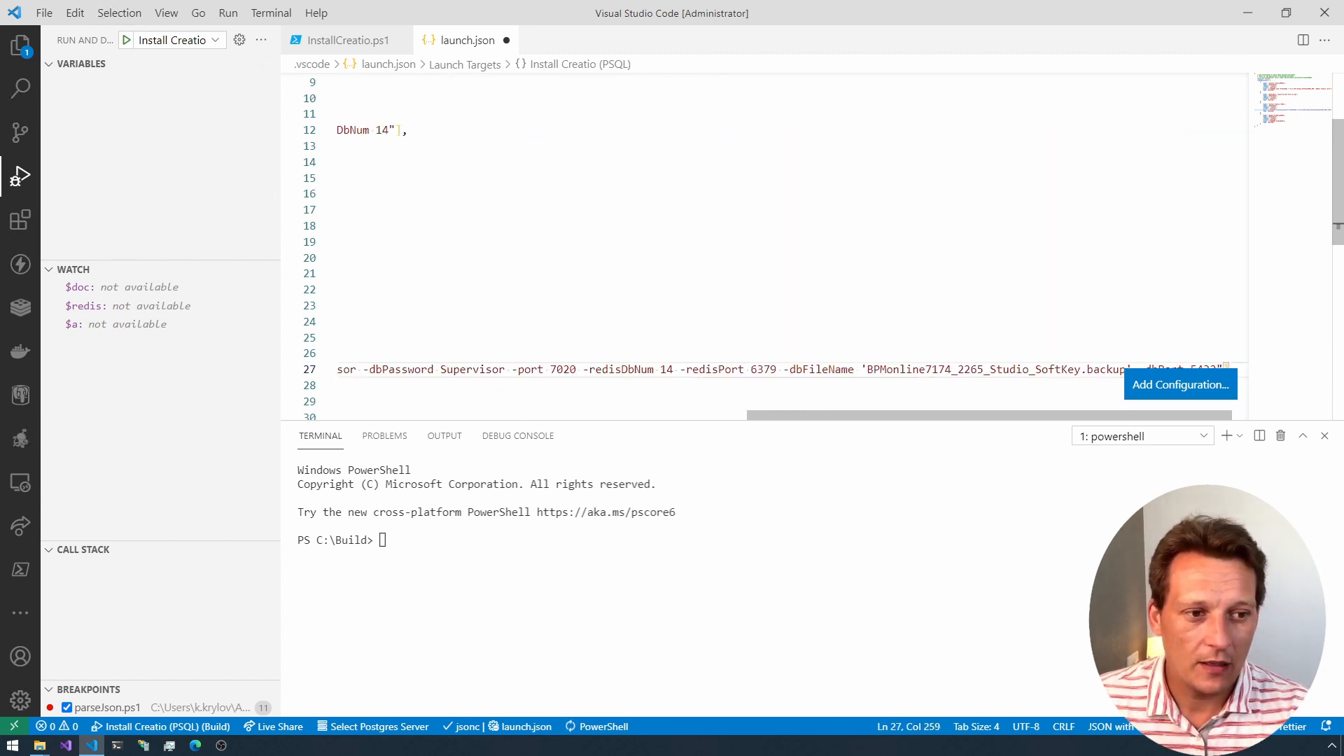
{"action": "scroll", "coordinate": [763, 245], "scroll_direction": "down", "scroll_amount": 1}
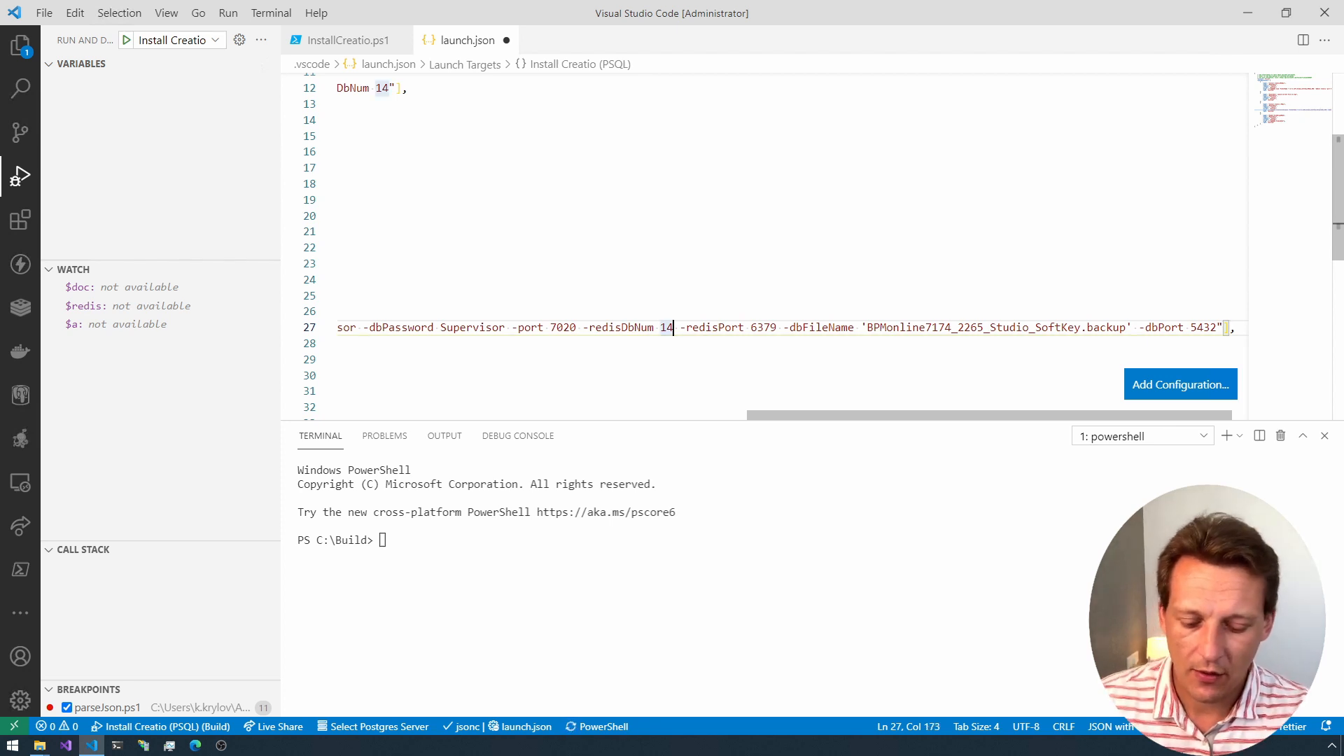
{"action": "key", "text": "BackSpace"}
{"action": "type", "text": "3"}
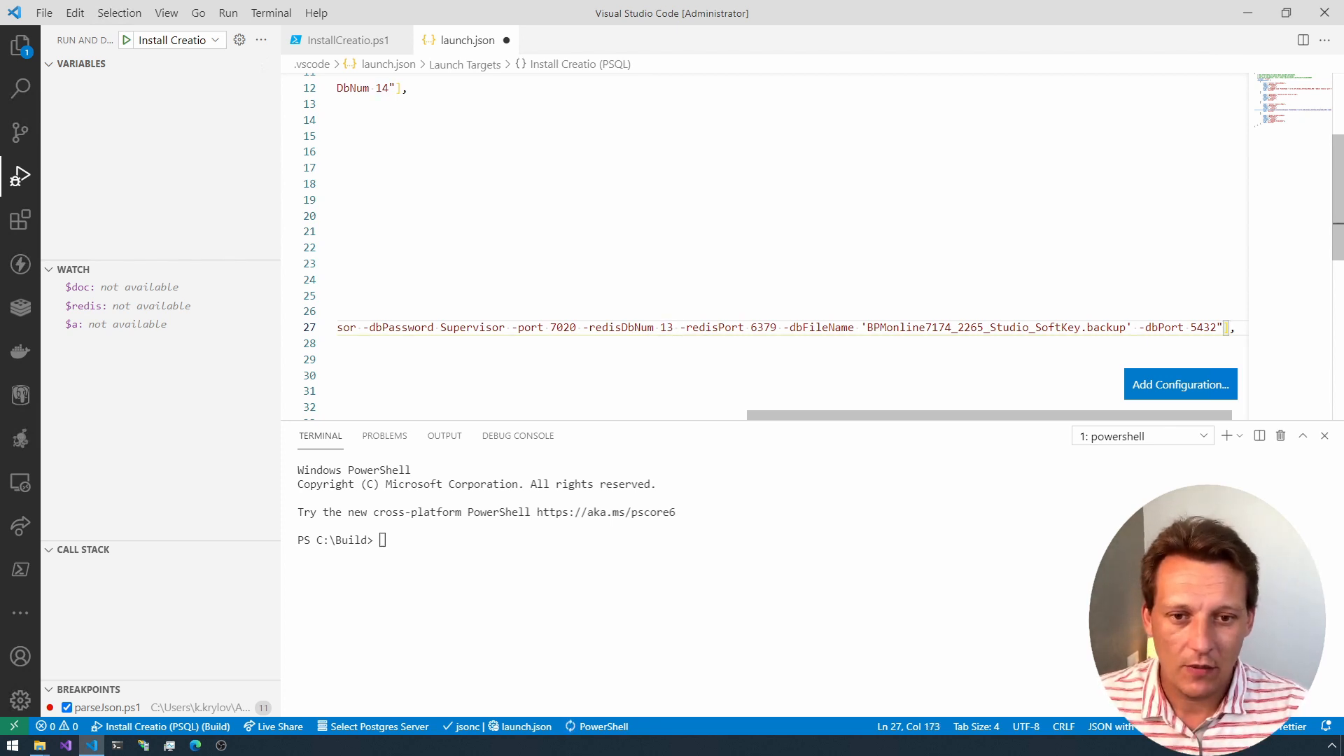
{"action": "left_click", "coordinate": [572, 327]}
{"action": "key", "text": "BackSpace"}
{"action": "type", "text": "3"}
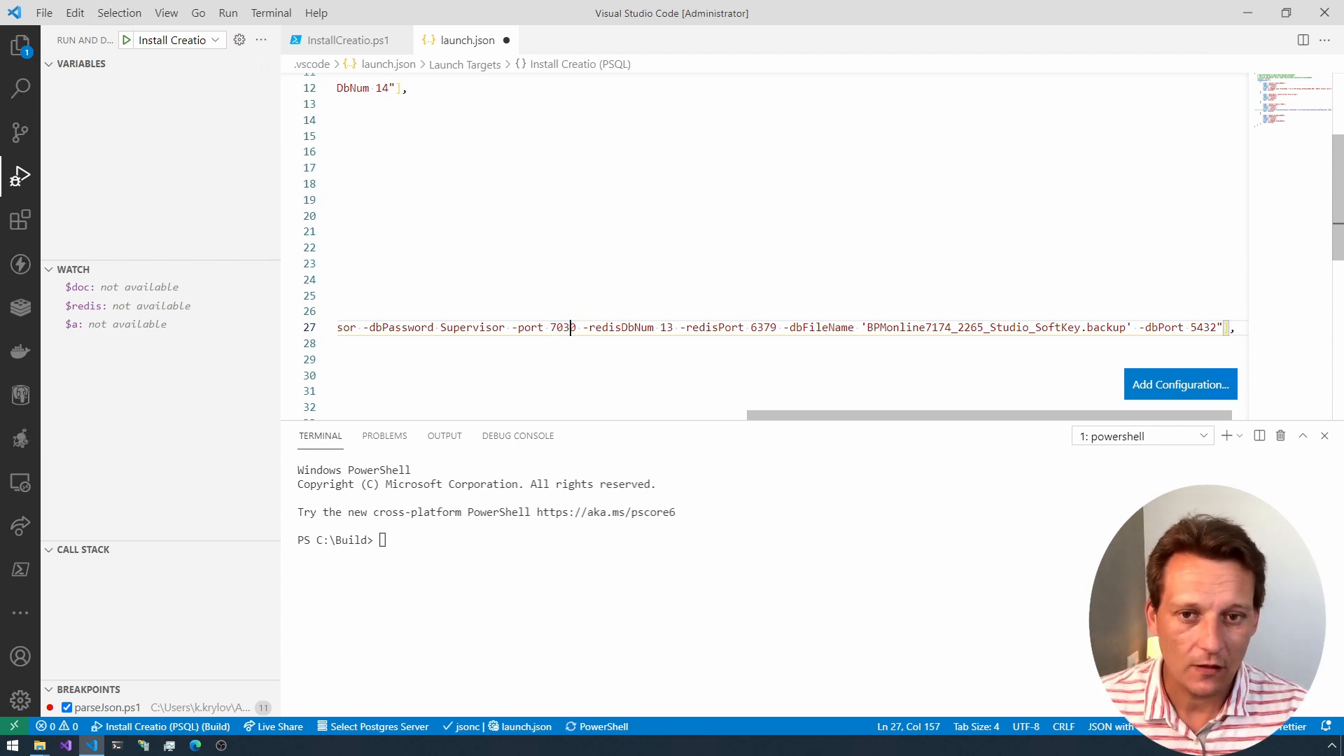
{"action": "key", "text": "ctrl+s"}
Step: Try to run InstallCreatio.ps1 with the Install Creatio (PSQL) configuration, then read and dismiss the warning
{"action": "key", "text": "ctrl+Tab"}
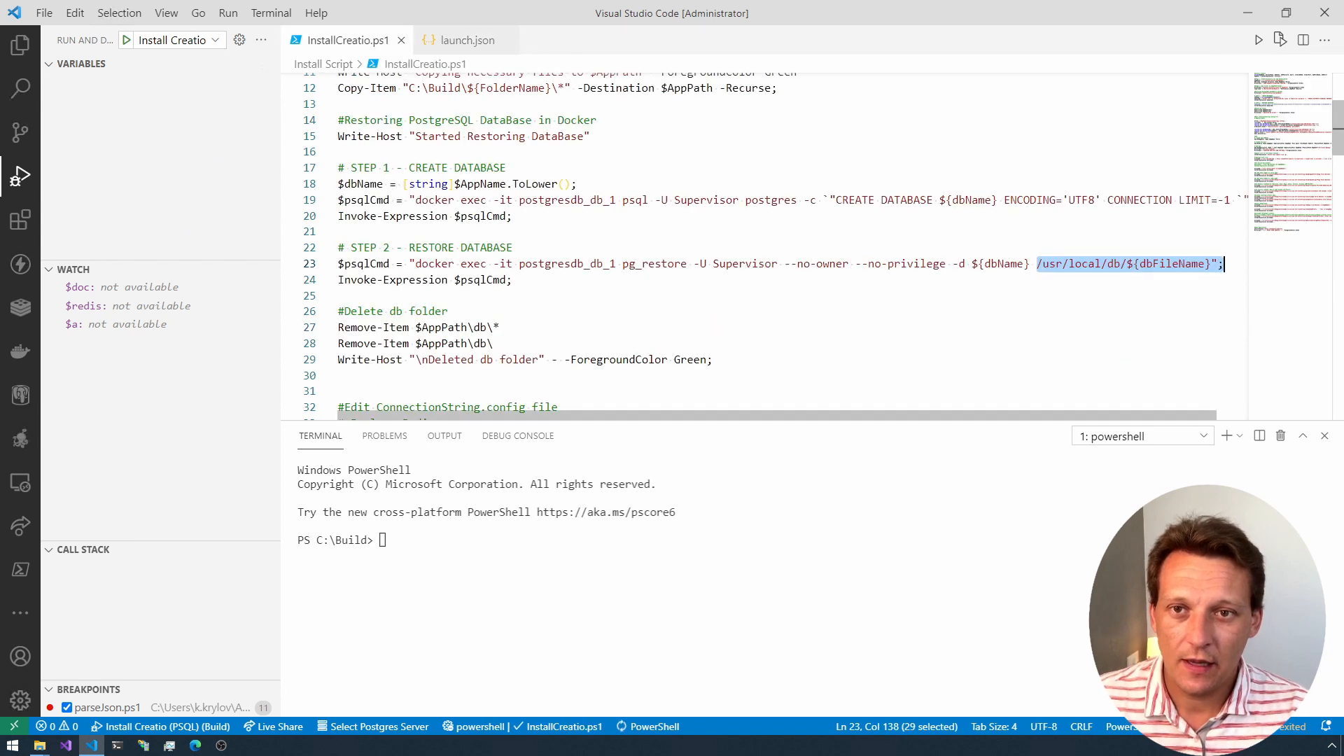
{"action": "left_click", "coordinate": [175, 42]}
{"action": "left_click", "coordinate": [194, 90]}
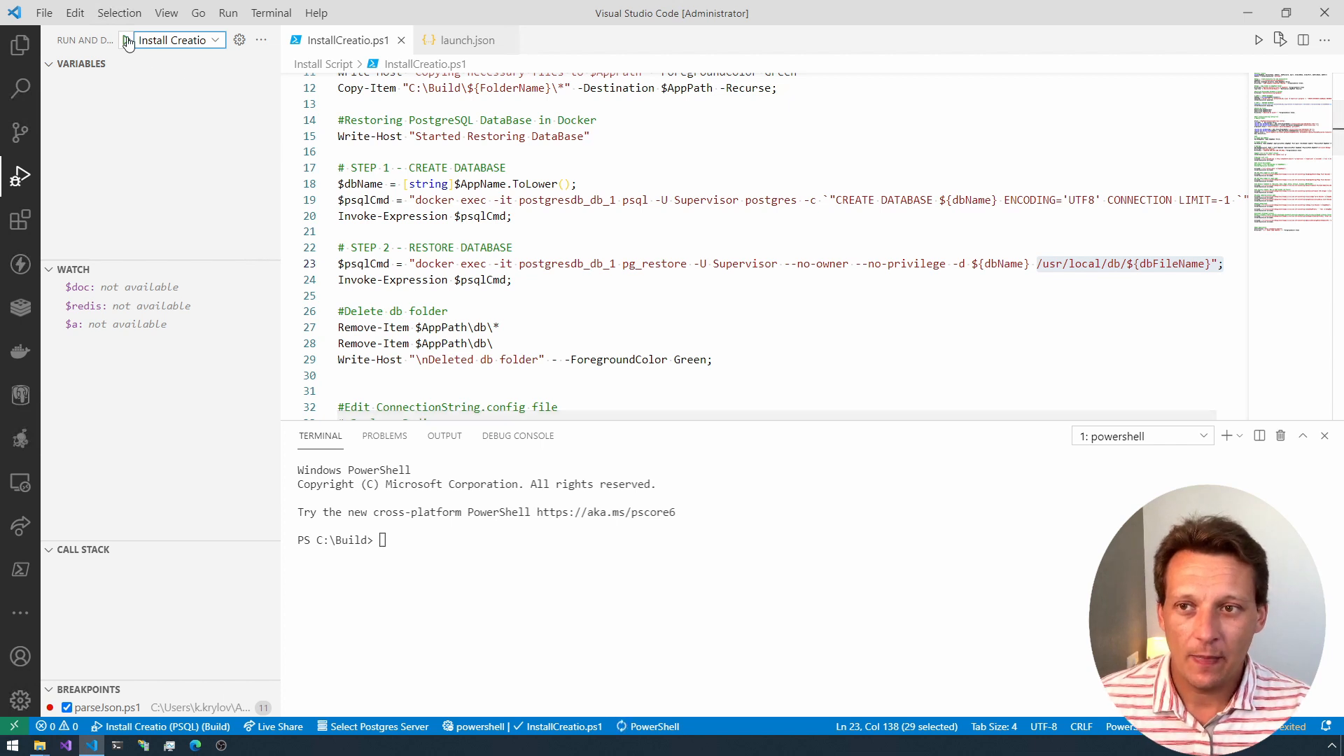
{"action": "key", "text": "F5"}
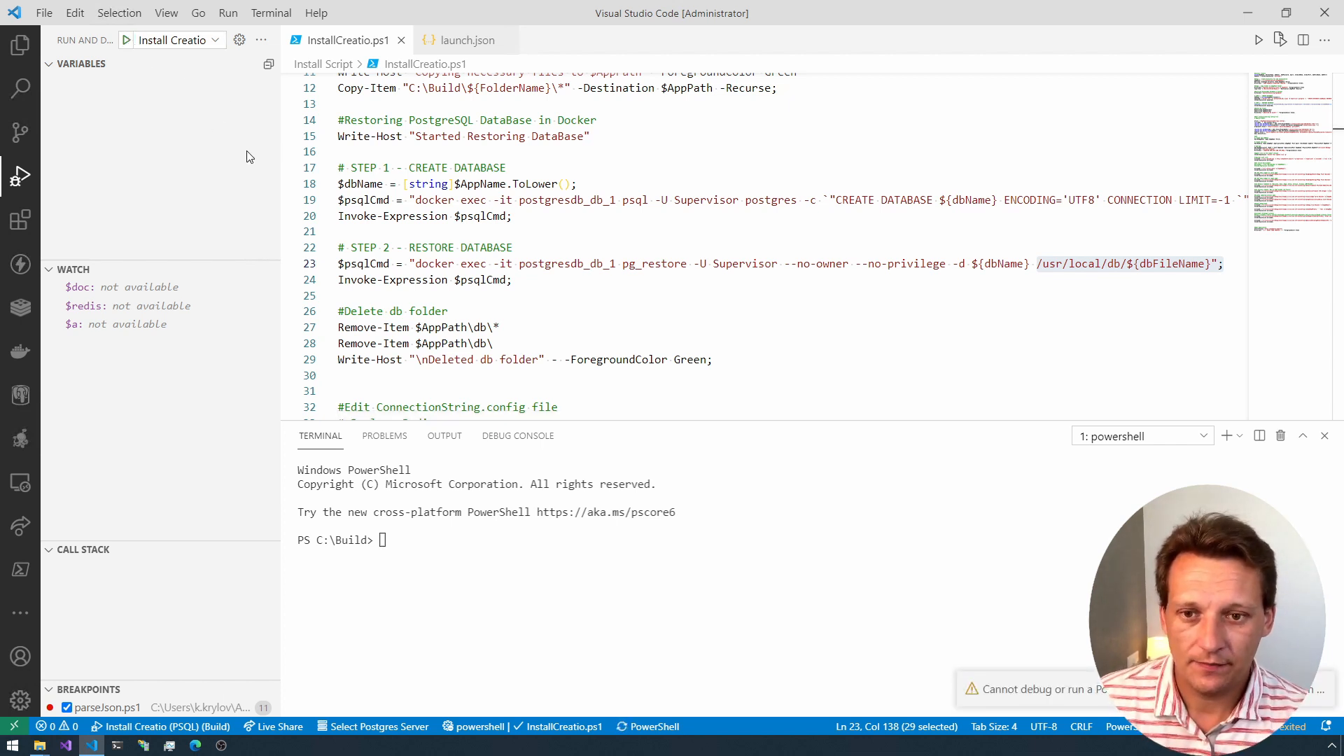
{"action": "left_click", "coordinate": [455, 184]}
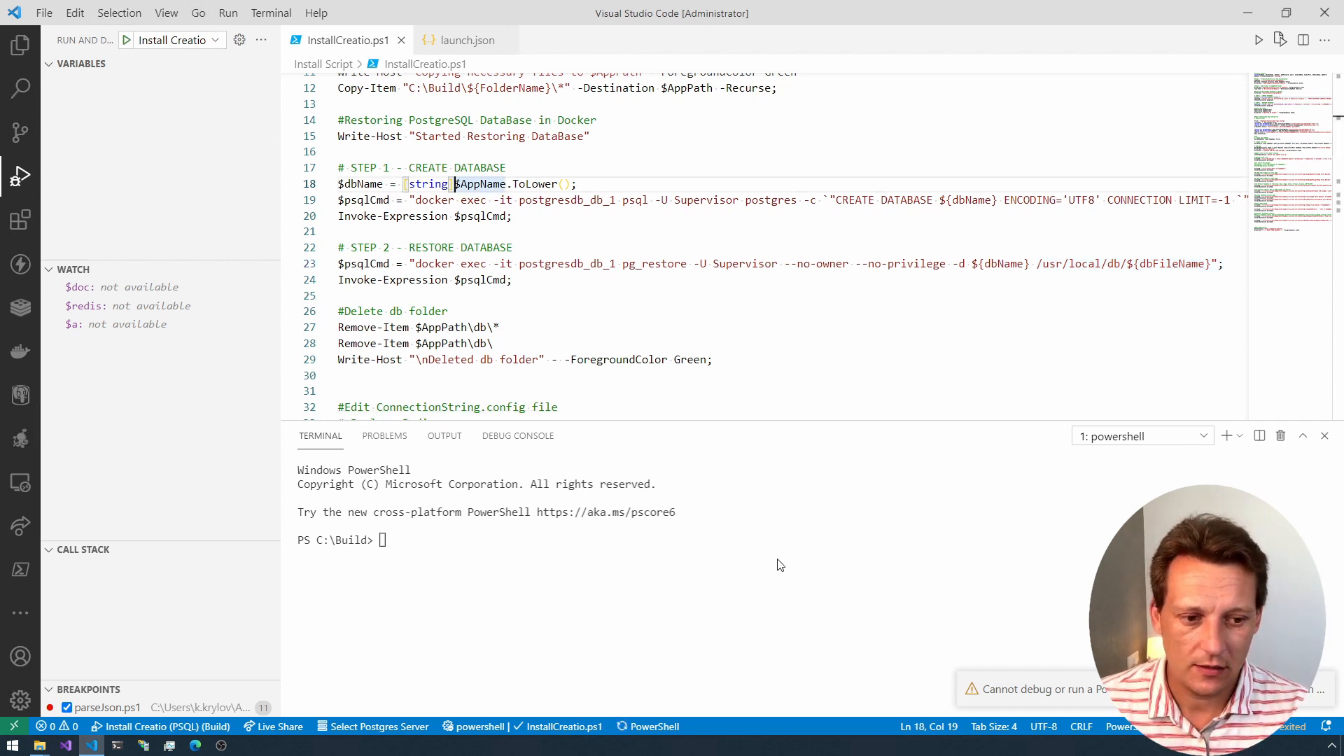
{"action": "left_click", "coordinate": [1197, 690]}
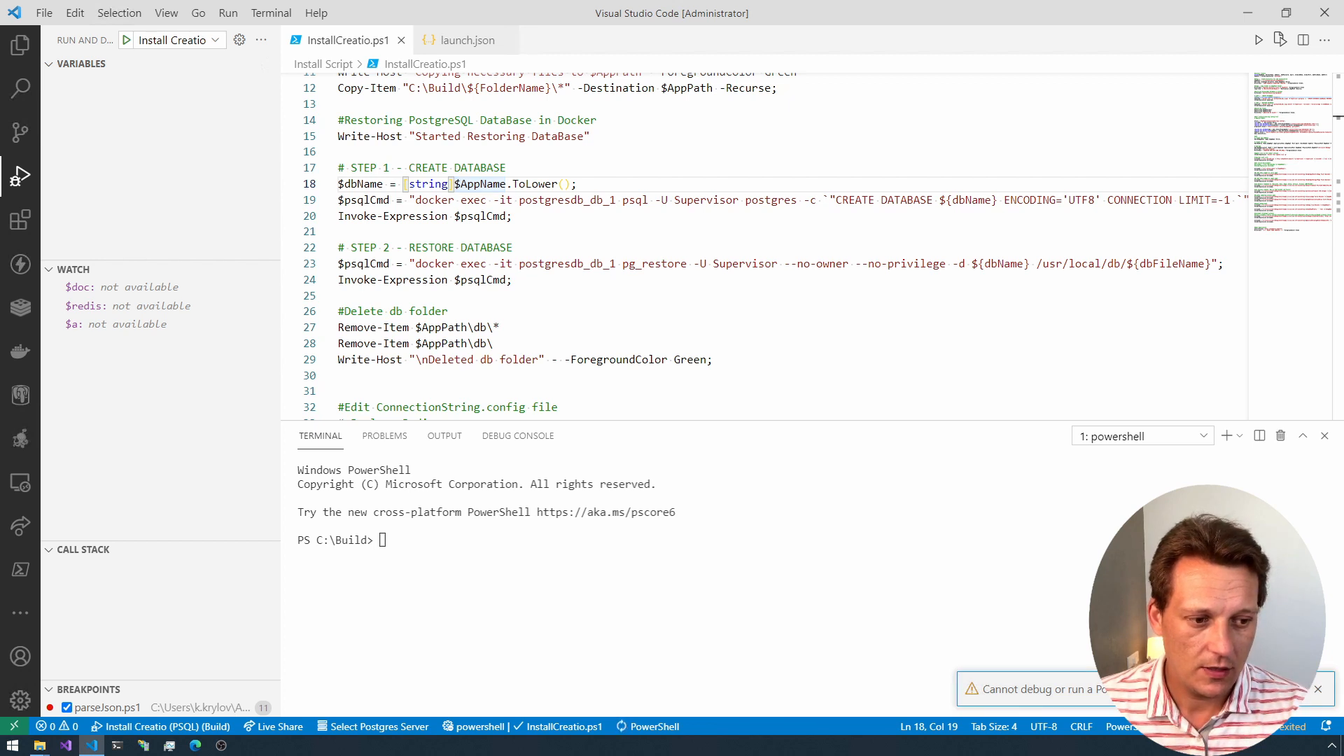
{"action": "left_click", "coordinate": [1299, 689]}
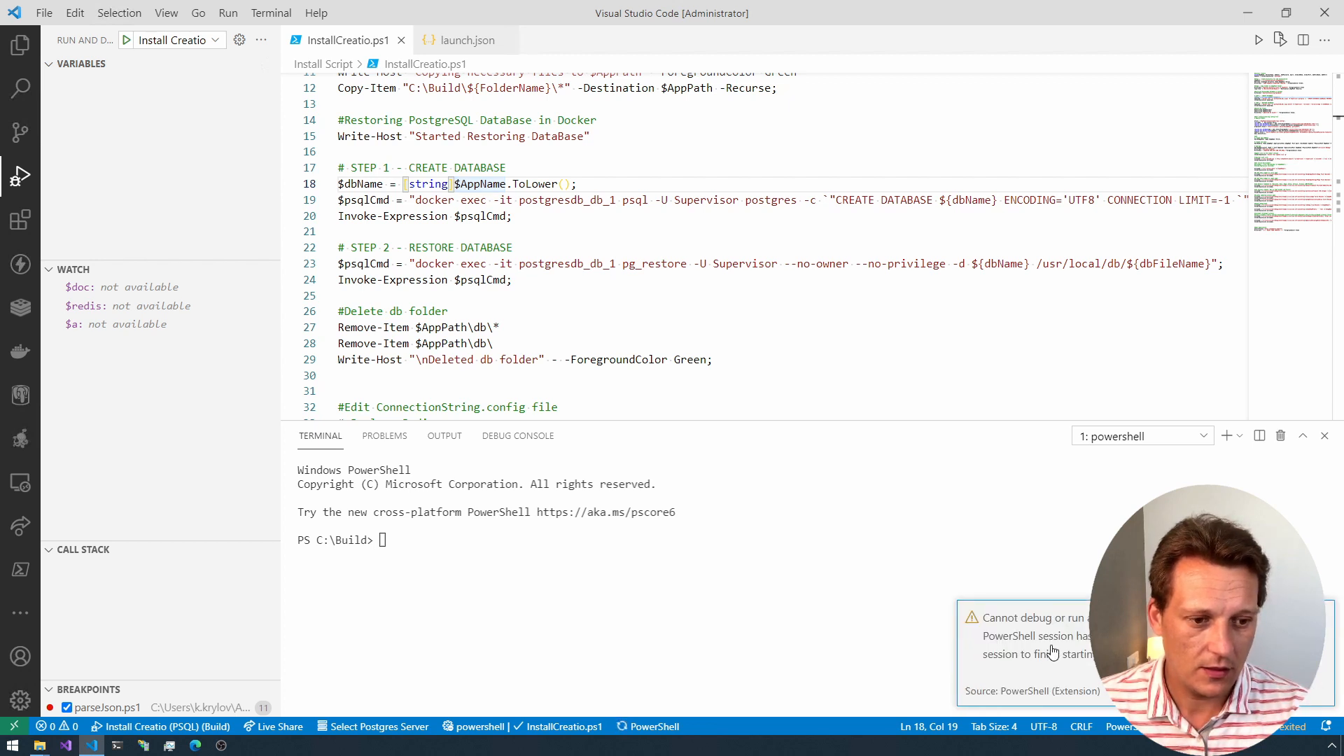
{"action": "left_click", "coordinate": [1321, 617]}
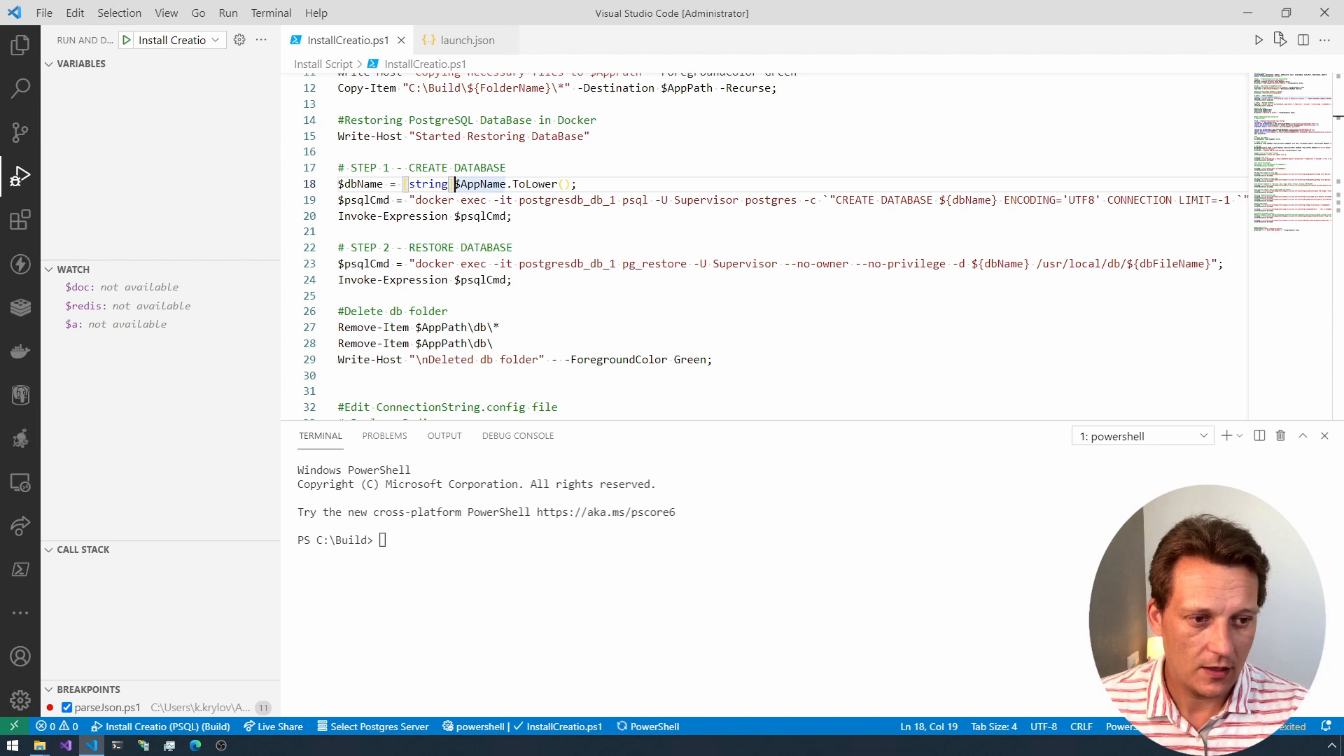
Step: Reopen the terminal, add a second PowerShell terminal and try to run the Install Creatio (PSQL) configuration again
{"action": "left_click", "coordinate": [1324, 437]}
{"action": "left_click", "coordinate": [933, 486]}
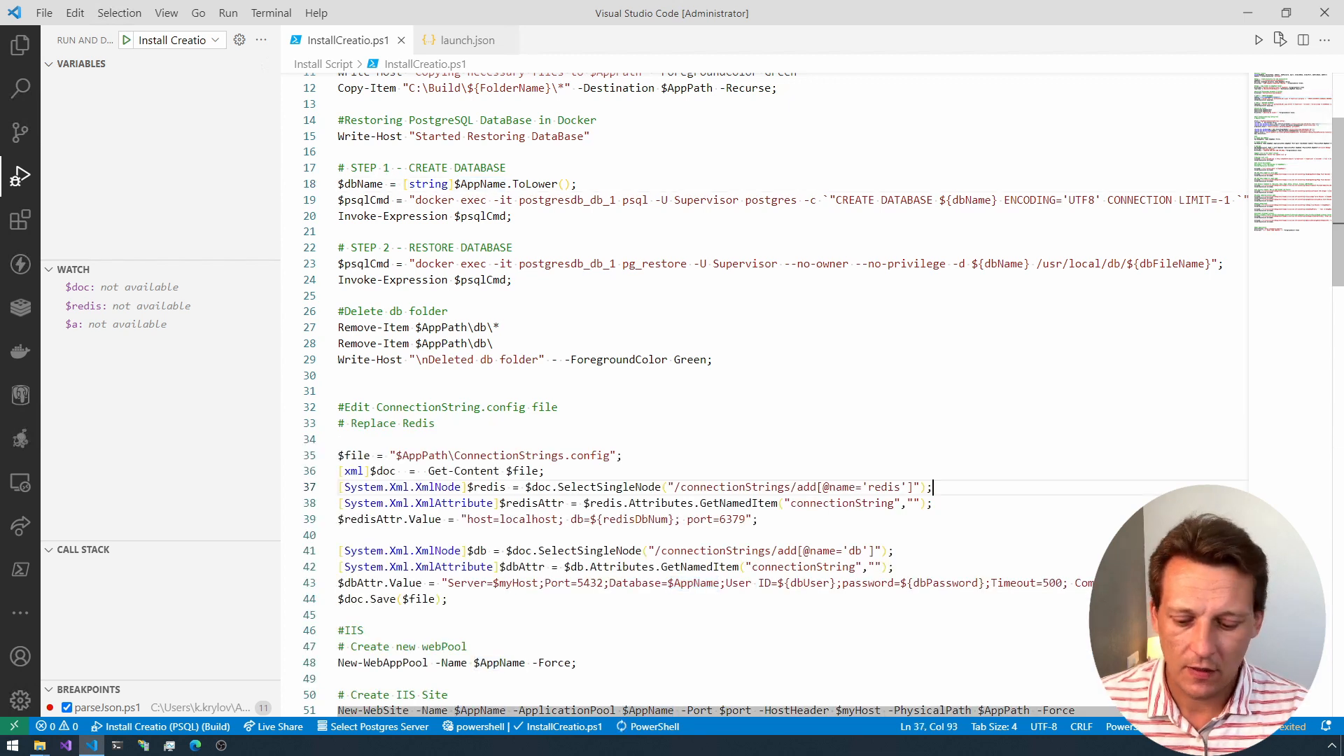
{"action": "key", "text": "ctrl+grave"}
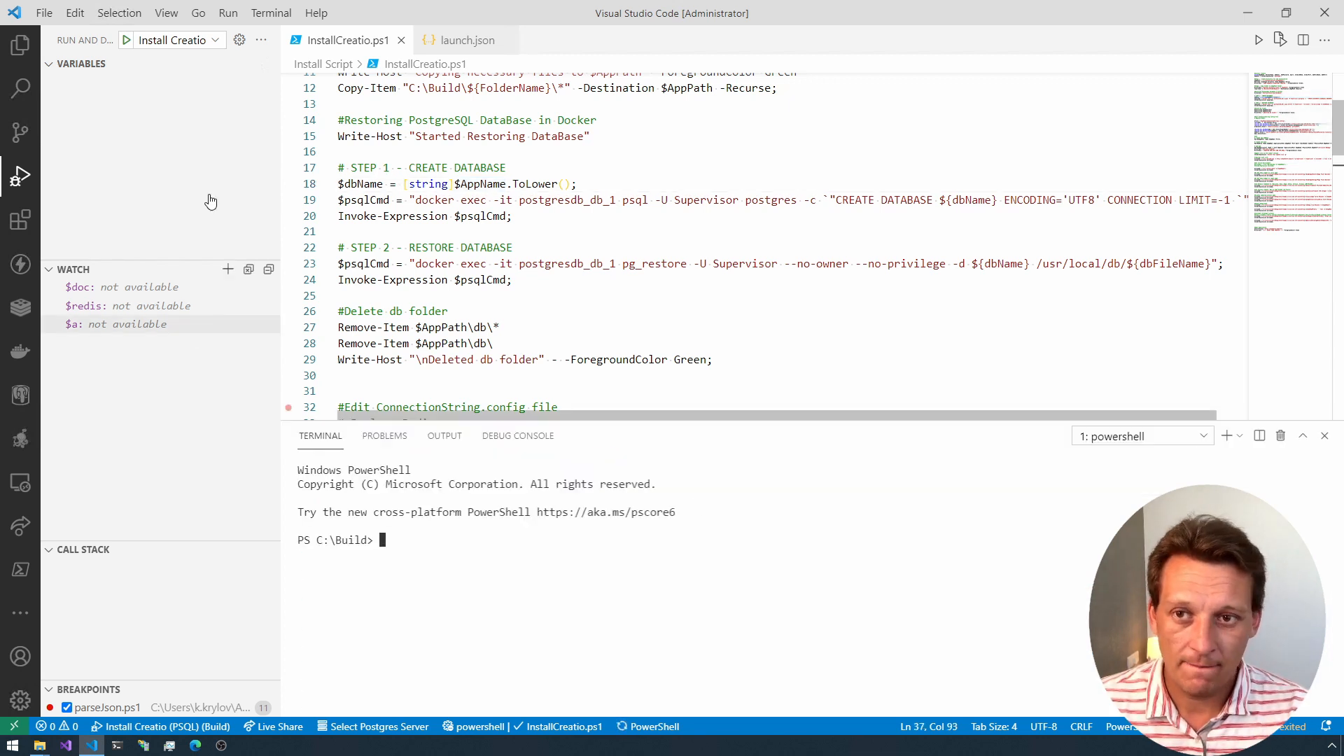
{"action": "left_click", "coordinate": [126, 40]}
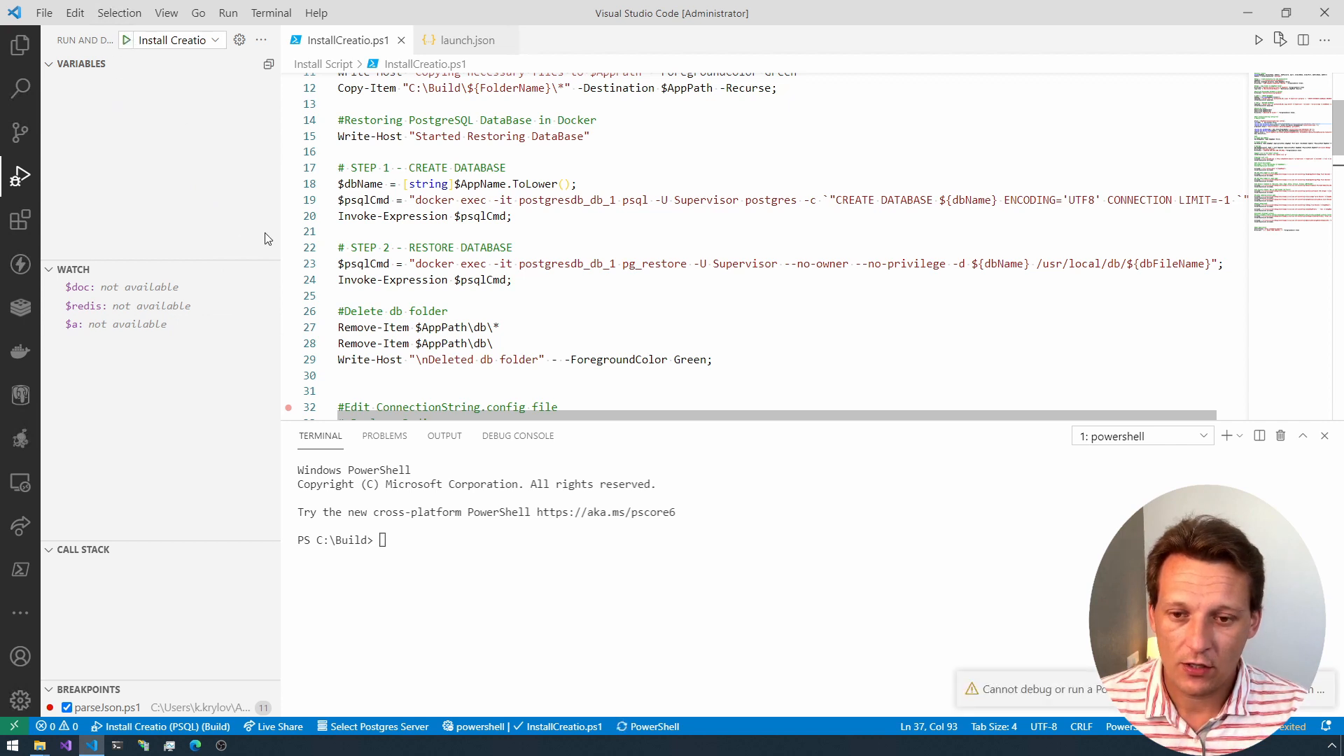
{"action": "left_click", "coordinate": [1325, 436]}
{"action": "key", "text": "ctrl+grave"}
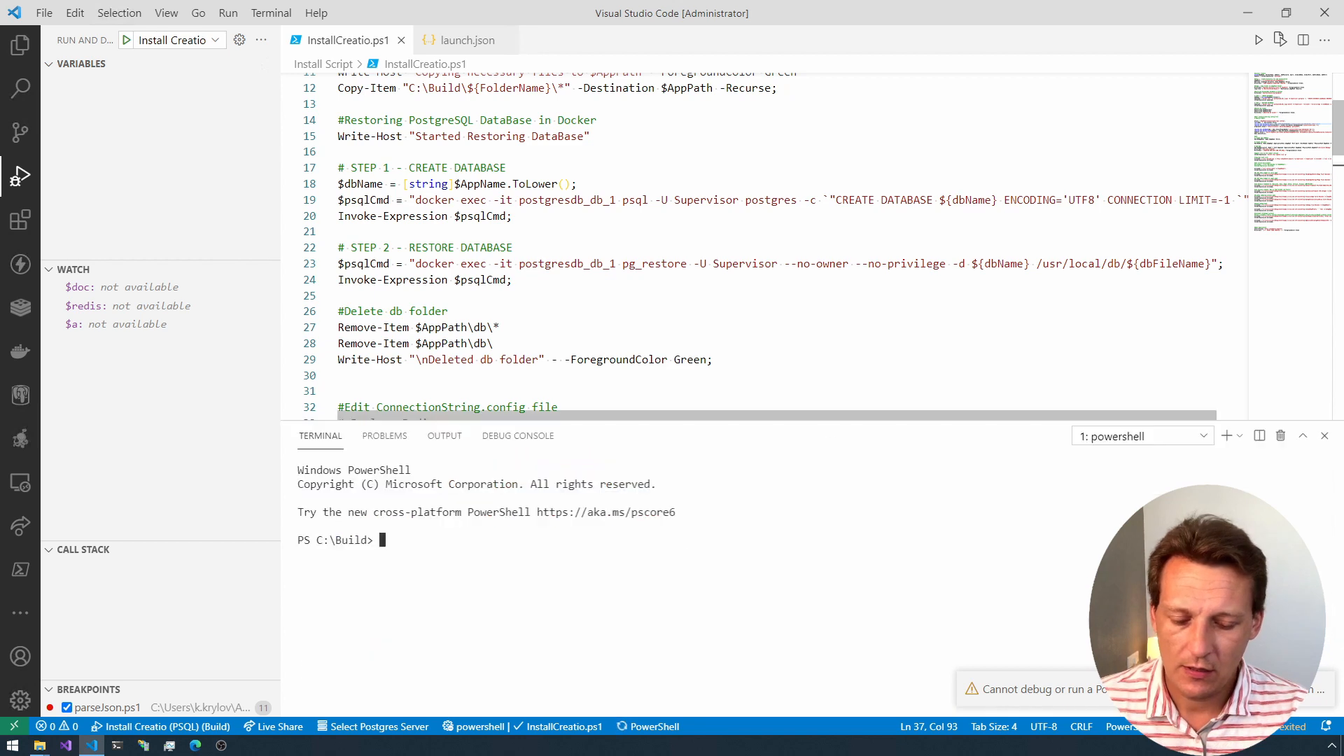
{"action": "left_click", "coordinate": [1227, 437]}
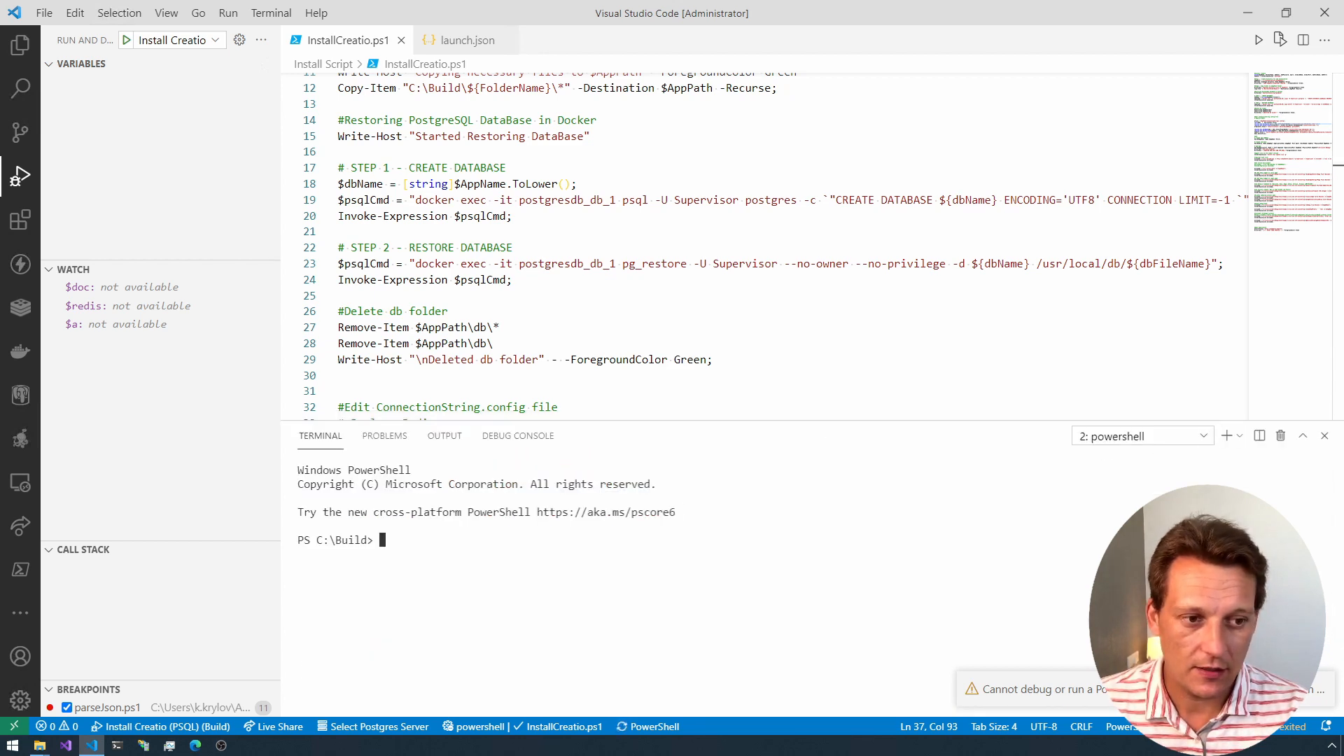
{"action": "left_click", "coordinate": [126, 40]}
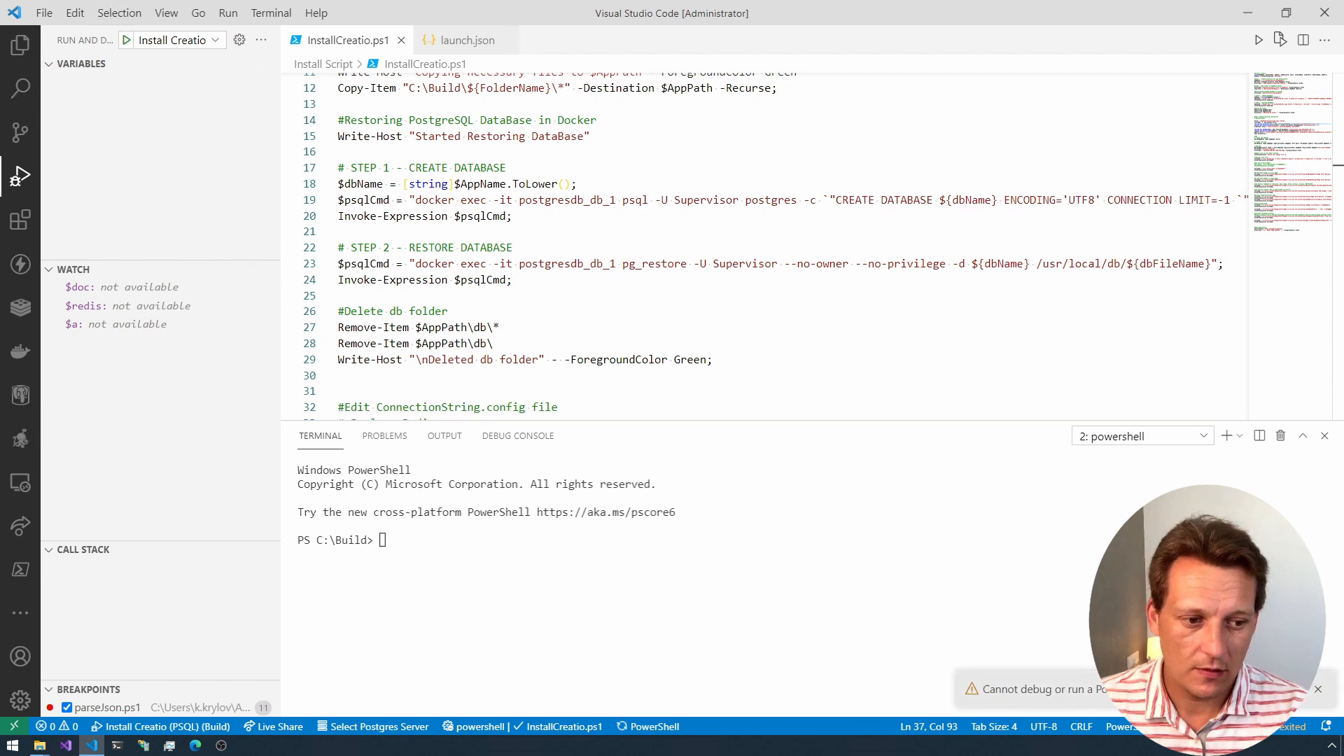
{"action": "left_click", "coordinate": [1299, 690]}
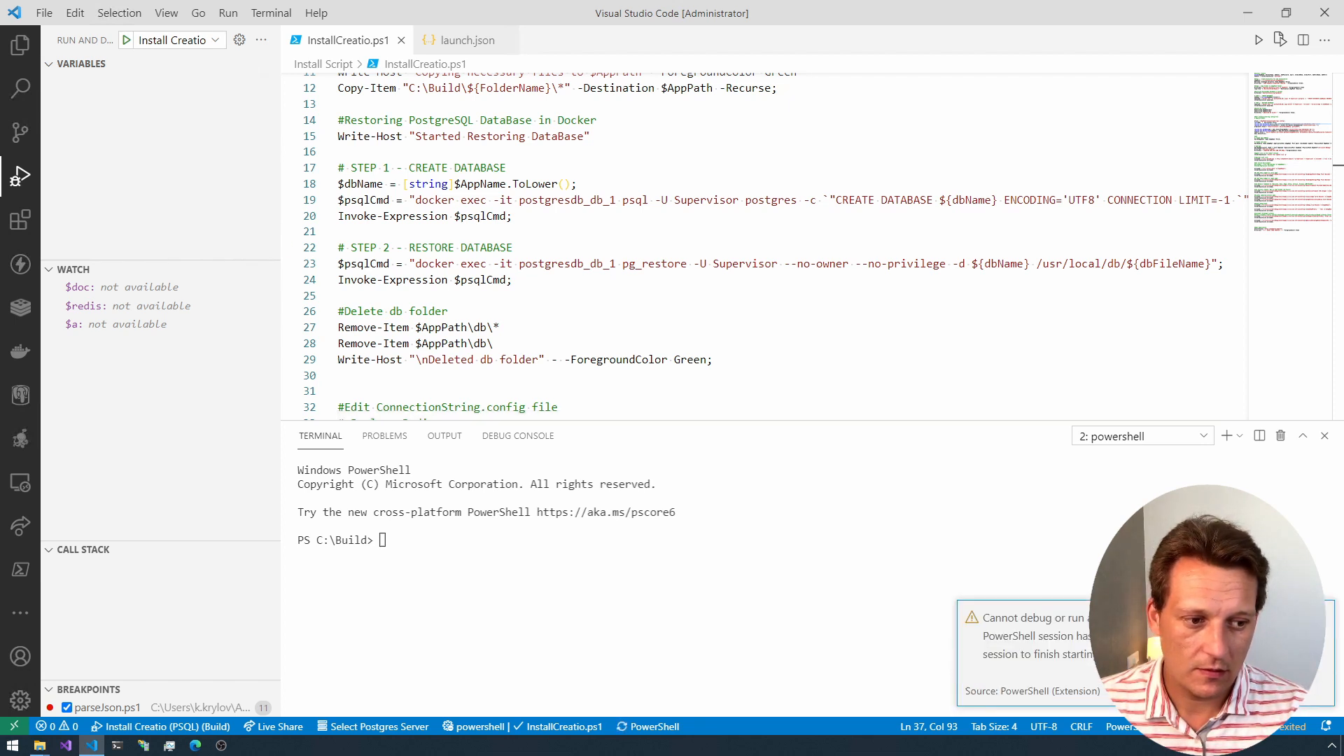
{"action": "left_click", "coordinate": [1074, 650]}
Step: Restart Visual Studio Code and close the 7.17.4.2265_Studio_Softkey_PostgreSQL_ENU folder window
{"action": "left_click", "coordinate": [1329, 13]}
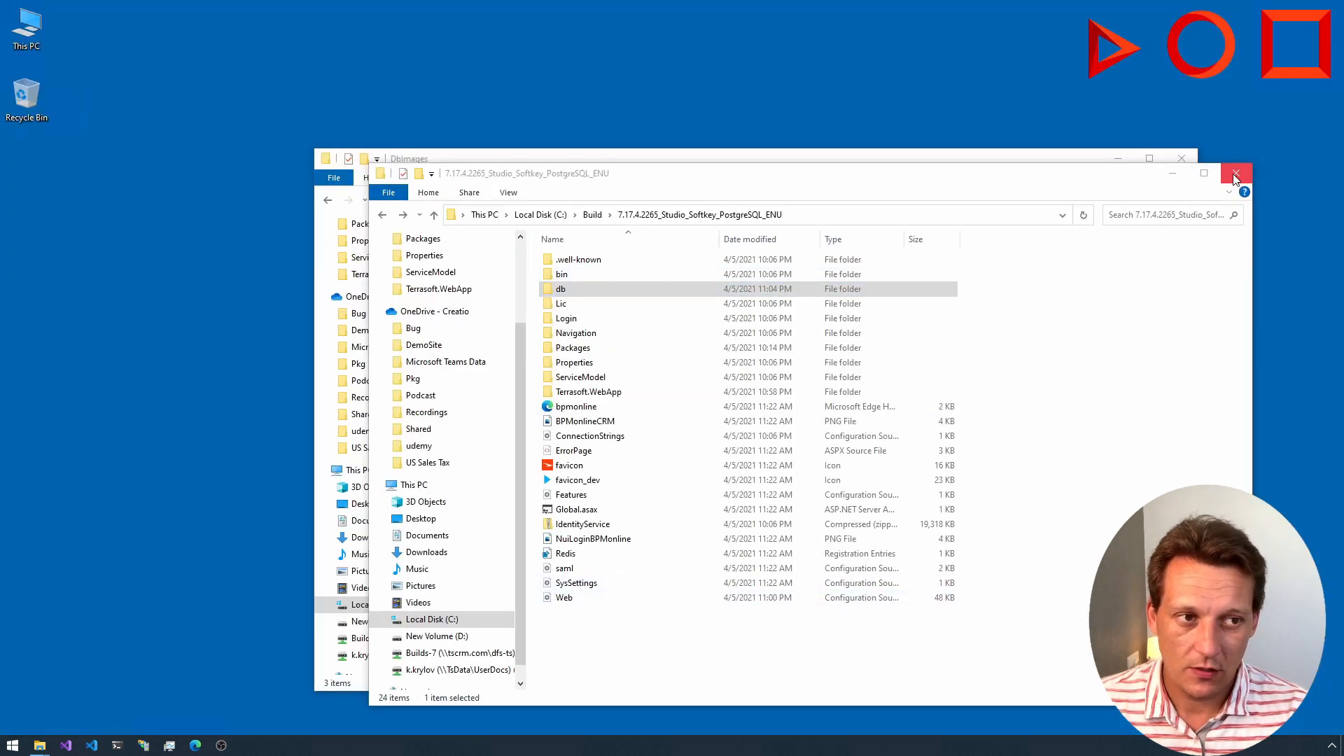
{"action": "left_click", "coordinate": [1235, 174]}
{"action": "left_click", "coordinate": [90, 742]}
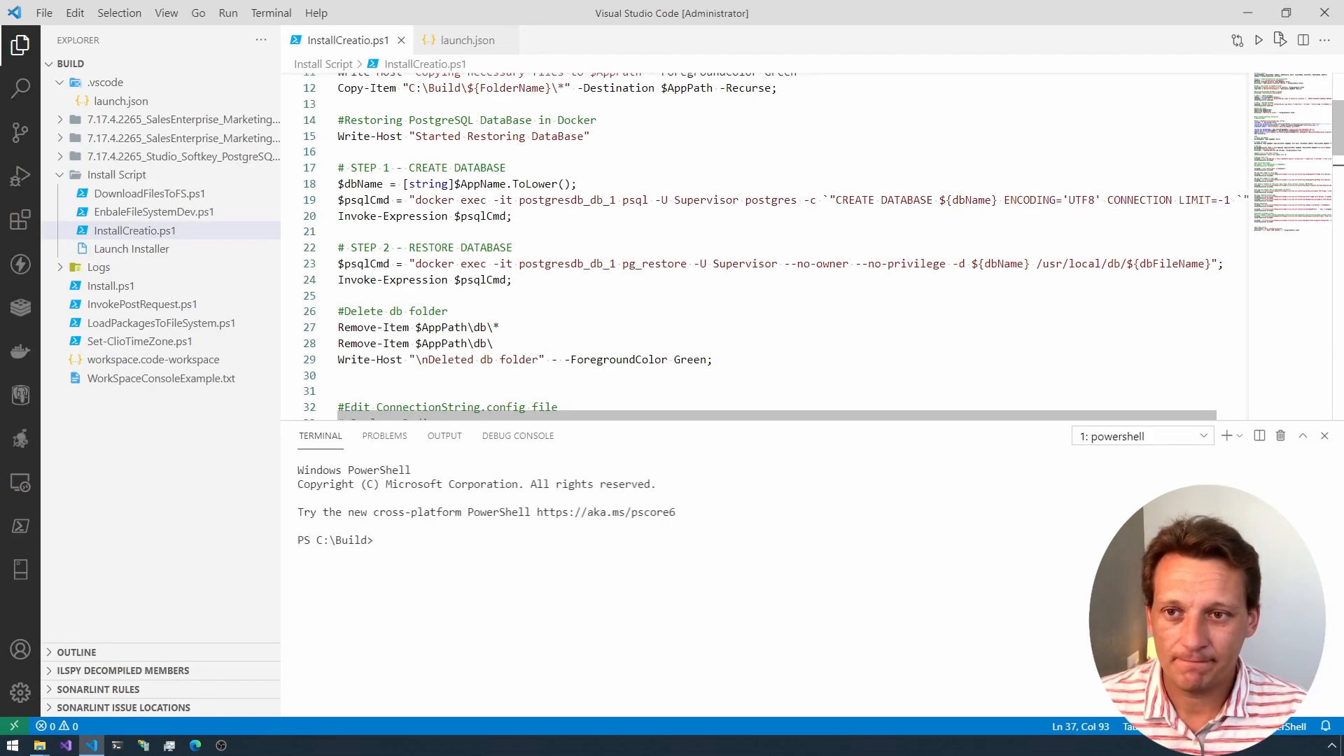
Step: Check the arguments in launch.json and run InstallCreatio.ps1 with the Install Creatio (PSQL) configuration
{"action": "left_click", "coordinate": [121, 100]}
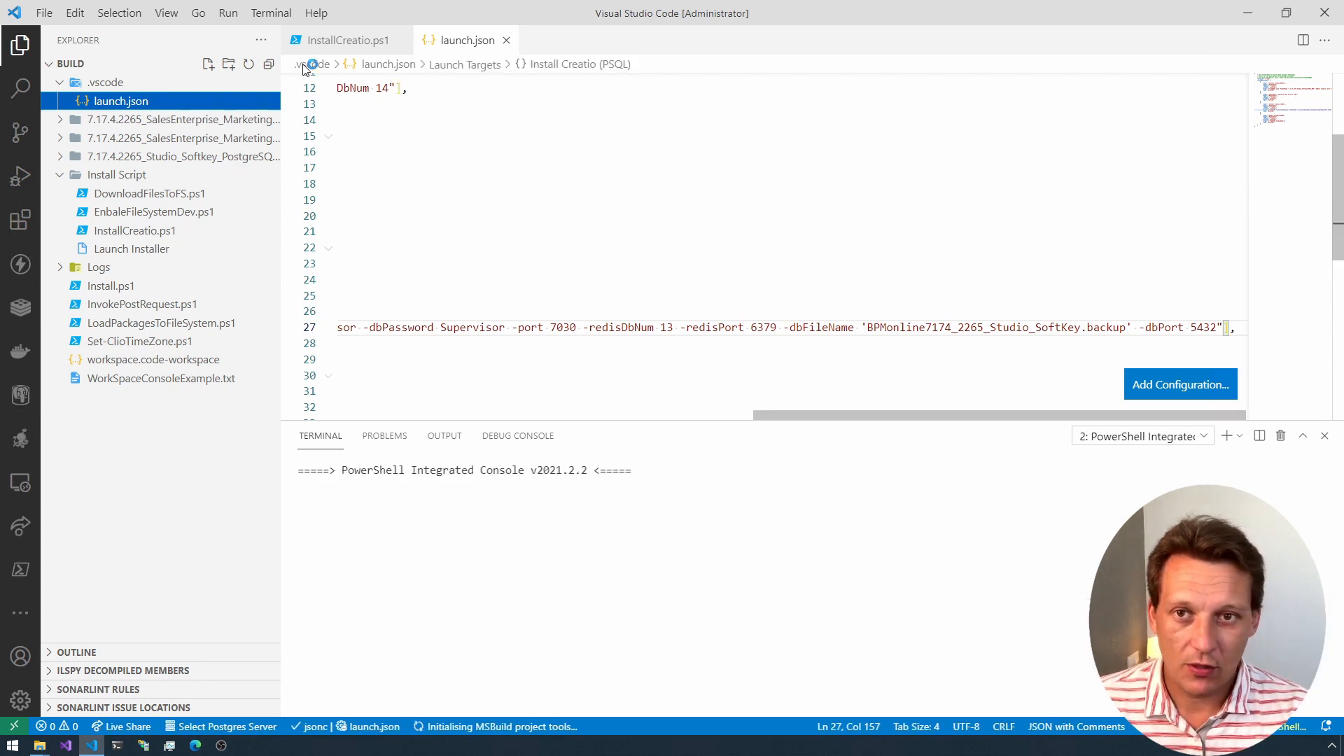
{"action": "left_click", "coordinate": [332, 40]}
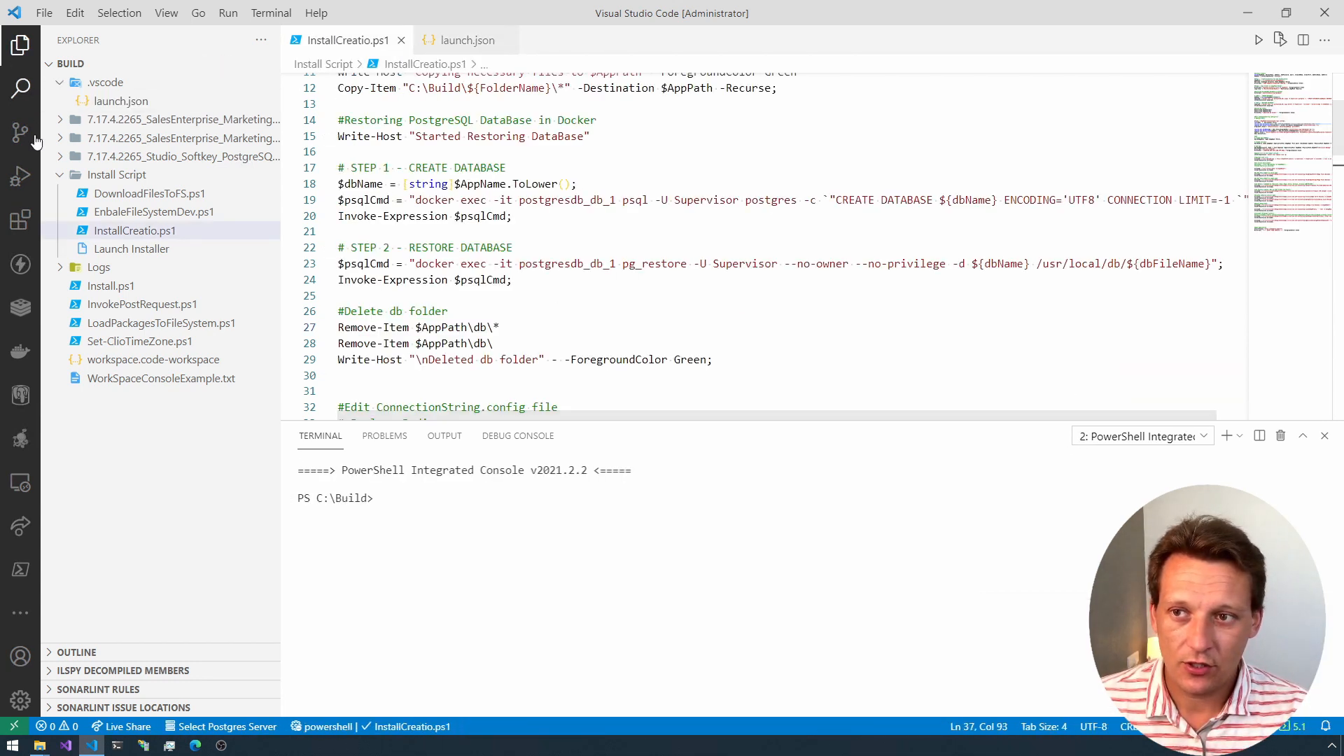
{"action": "left_click", "coordinate": [19, 175]}
{"action": "left_click", "coordinate": [126, 41]}
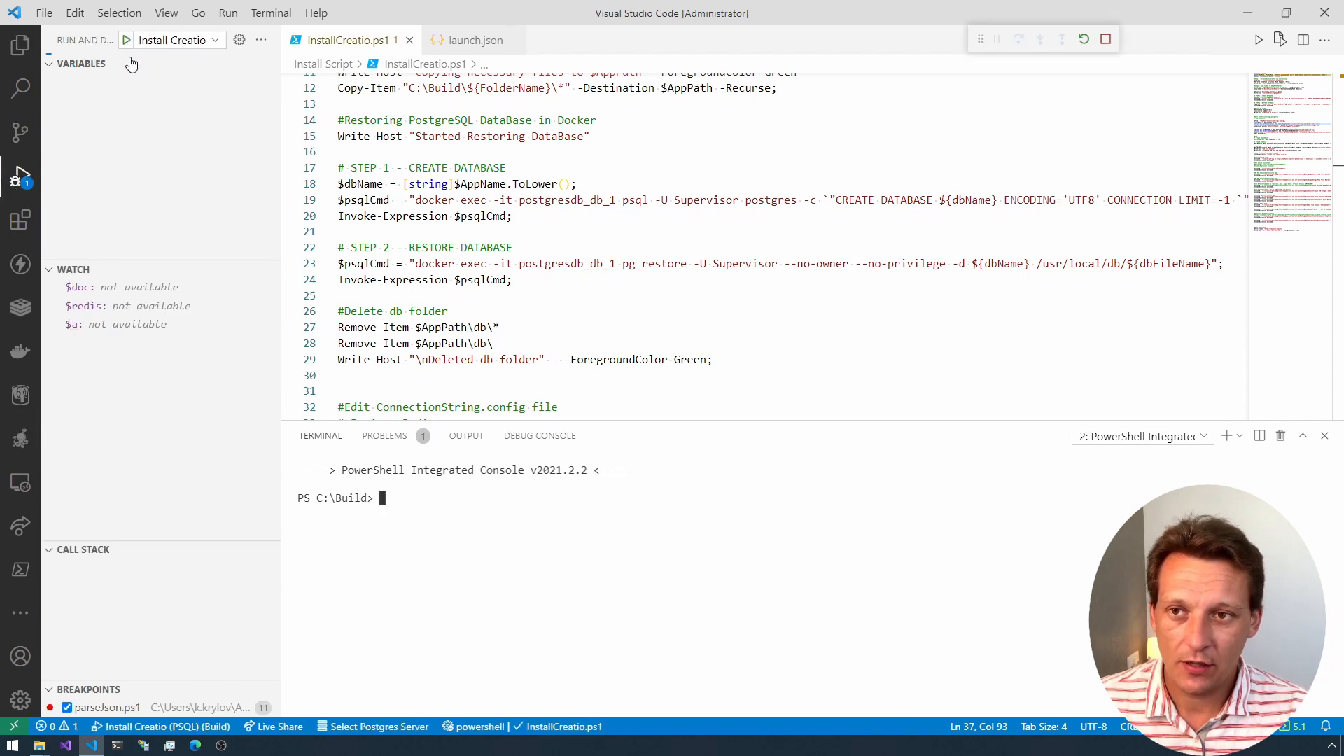
Step: Check the available launch configurations and highlight the creatiostudiopsql destination folder in the terminal's file-copy message
{"action": "left_click", "coordinate": [216, 41]}
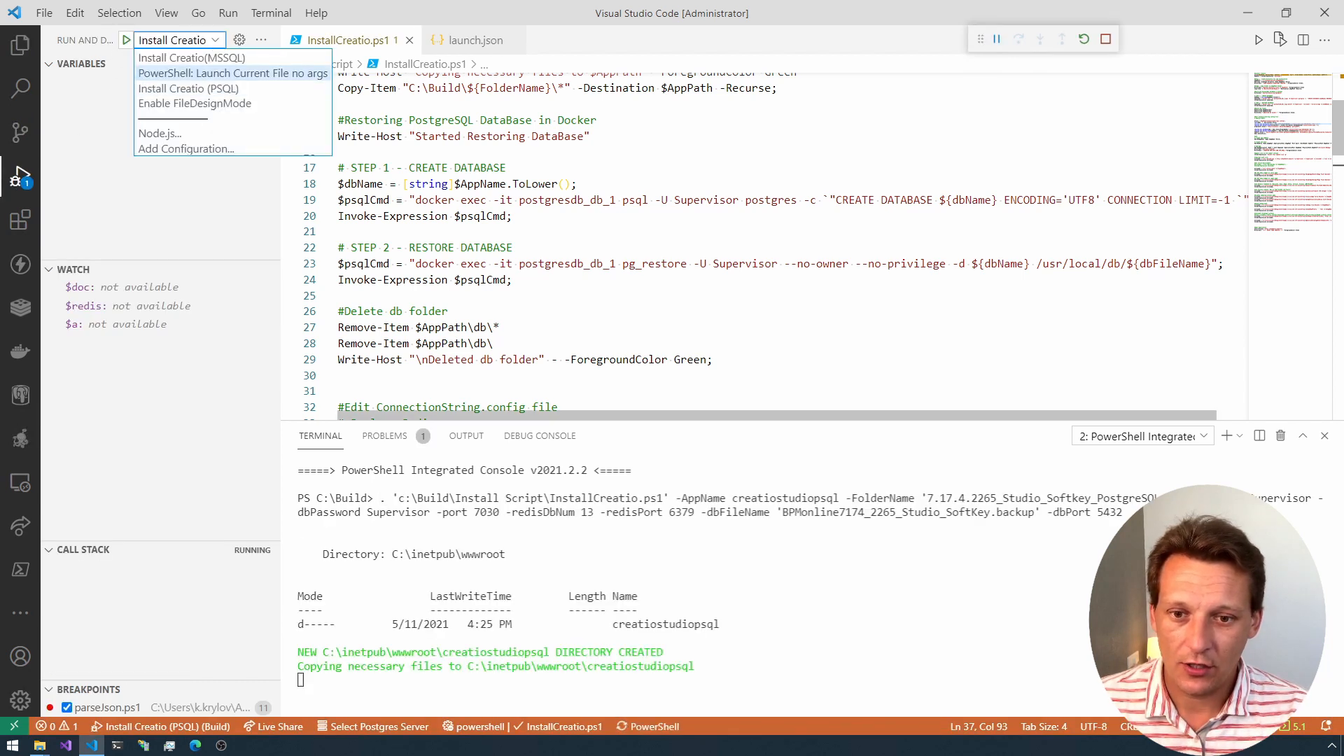
{"action": "left_click", "coordinate": [510, 168]}
{"action": "left_click_drag", "start_coordinate": [719, 666], "coordinate": [582, 667]}
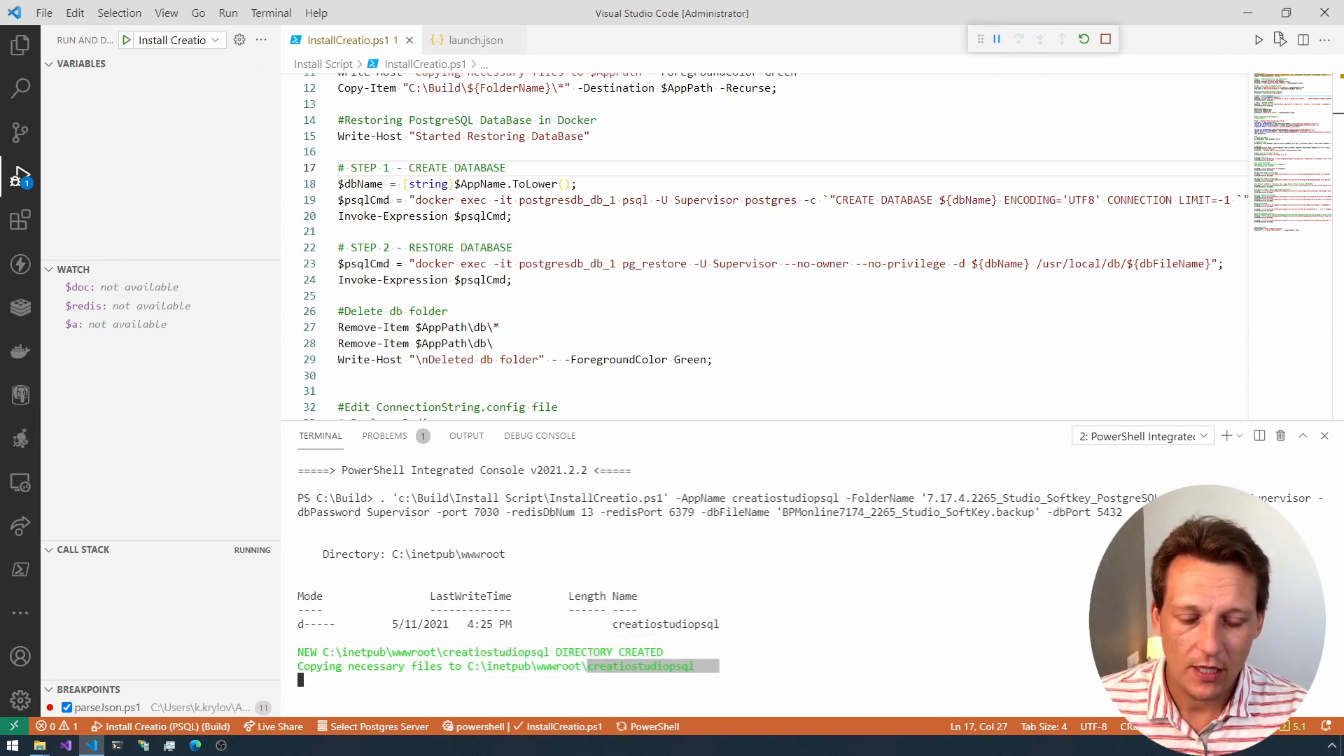
Step: Copy the highlighted terminal text, then open C:\inetpub\wwwroot in File Explorer and select the creatiostudio folder
{"action": "key", "text": "ctrl+c"}
{"action": "left_click", "coordinate": [39, 746]}
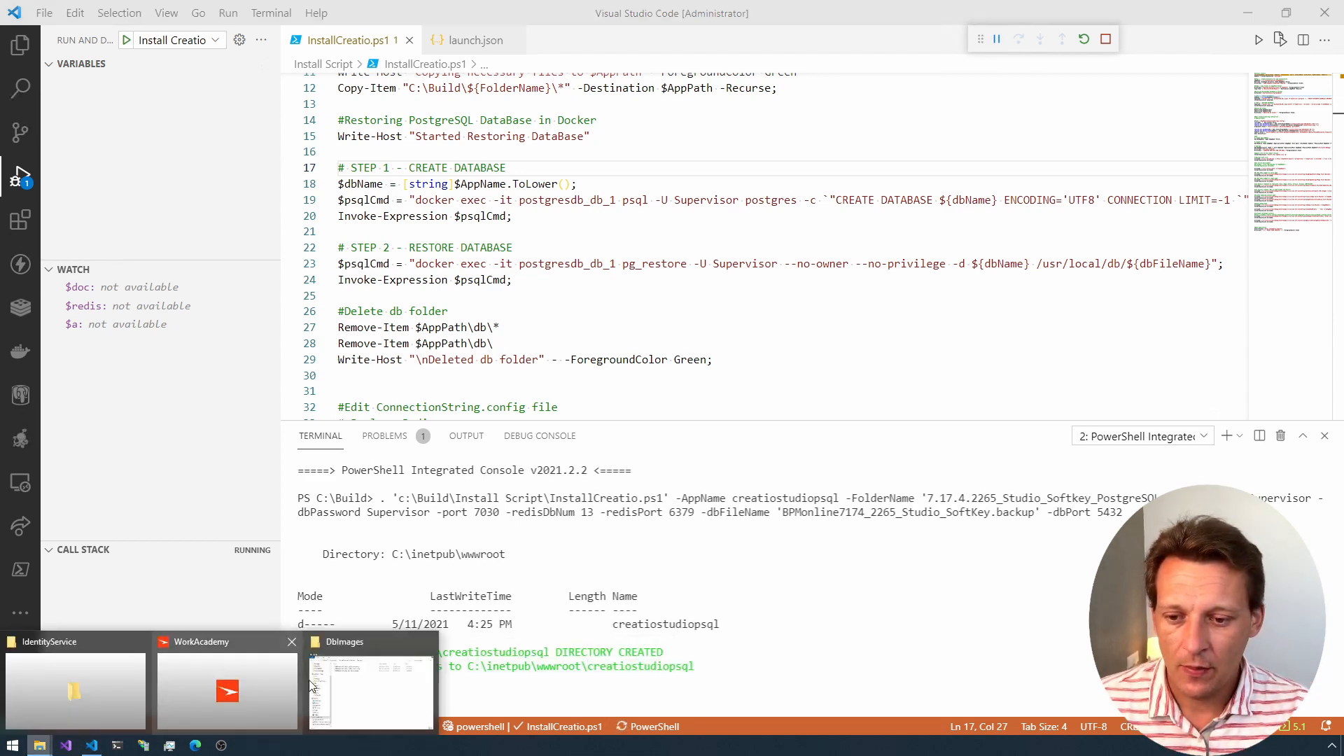
{"action": "left_click", "coordinate": [383, 683]}
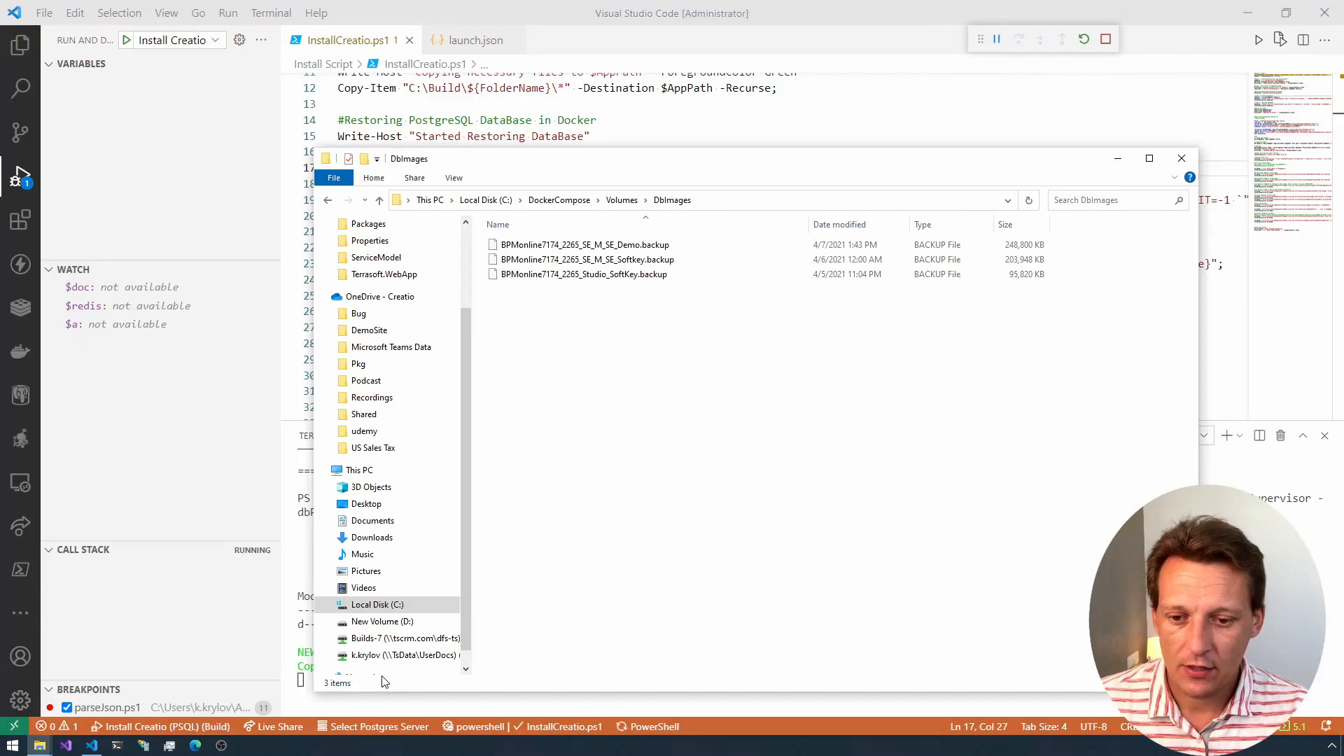
{"action": "left_click", "coordinate": [493, 201]}
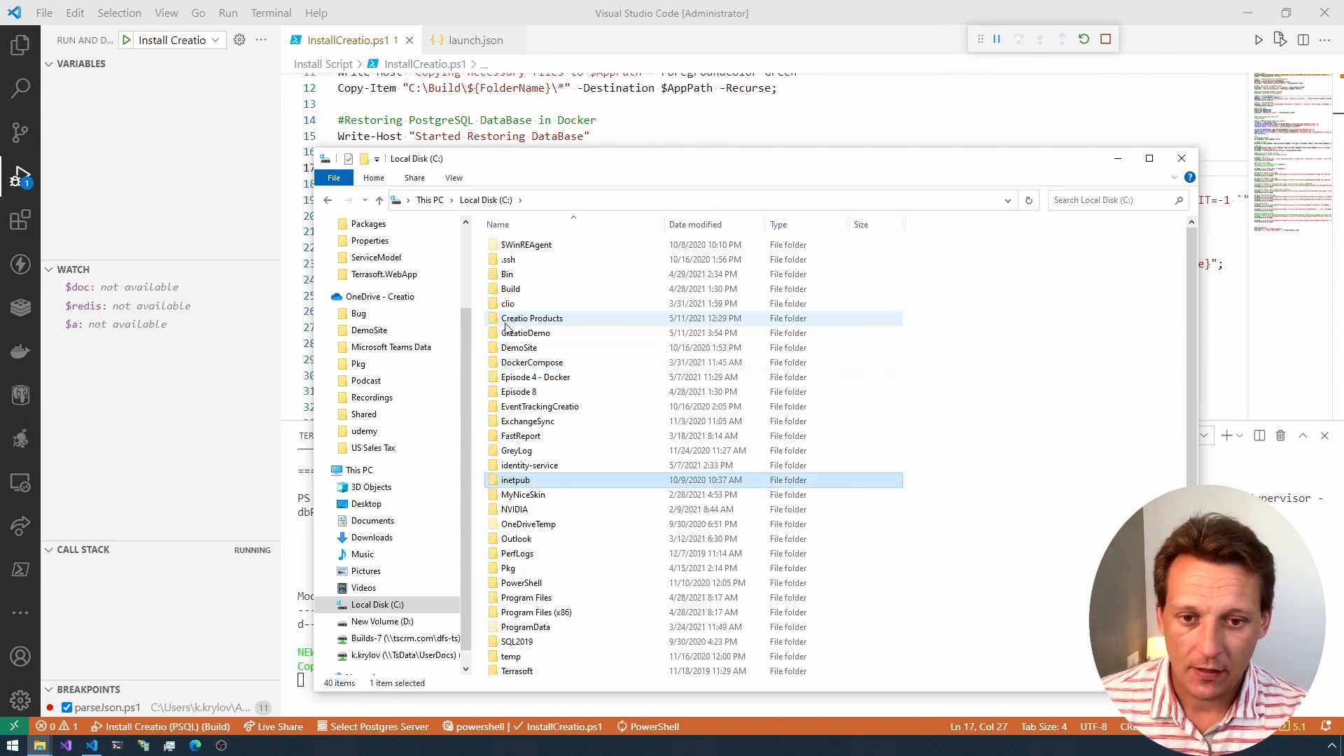
{"action": "double_click", "coordinate": [516, 480]}
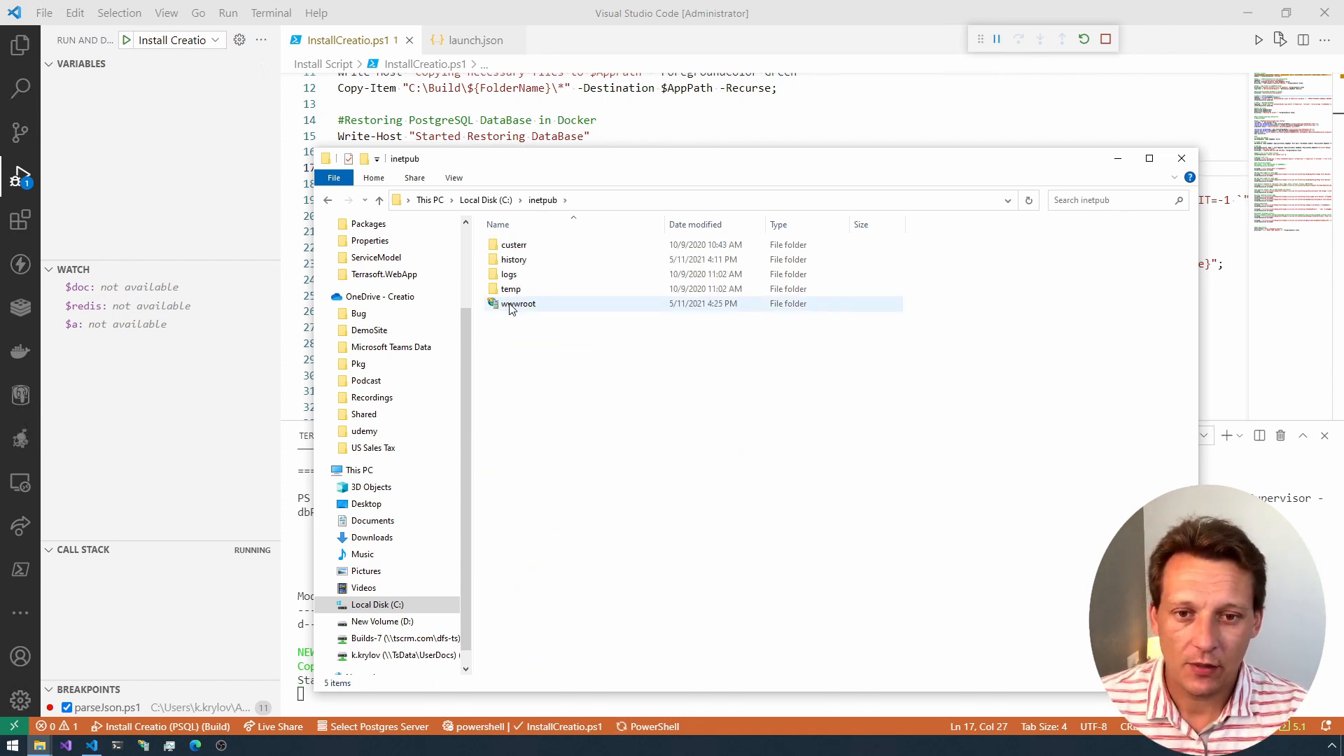
{"action": "double_click", "coordinate": [514, 305]}
{"action": "left_click", "coordinate": [537, 261]}
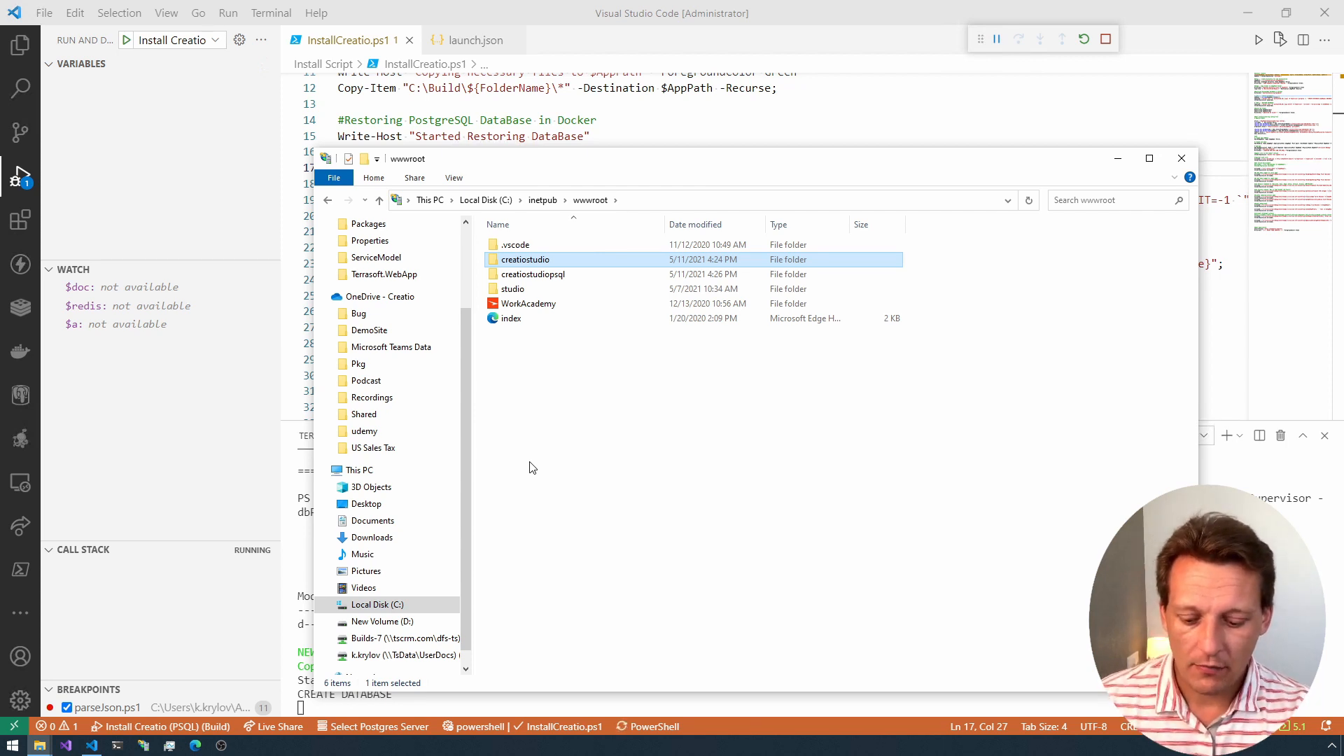
Step: Open Internet Information Services (IIS) Manager and remove the CreatioStudio site
{"action": "key", "text": "super"}
{"action": "type", "text": "iis"}
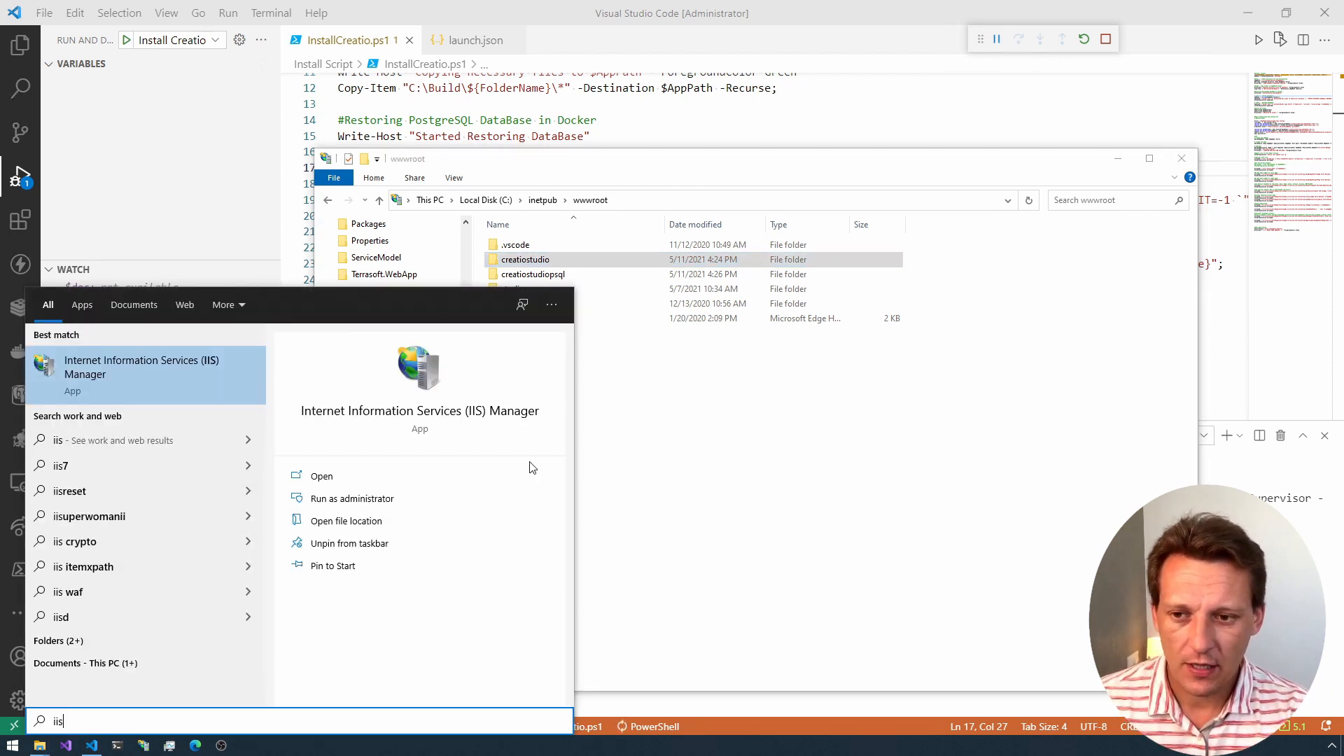
{"action": "key", "text": "Return"}
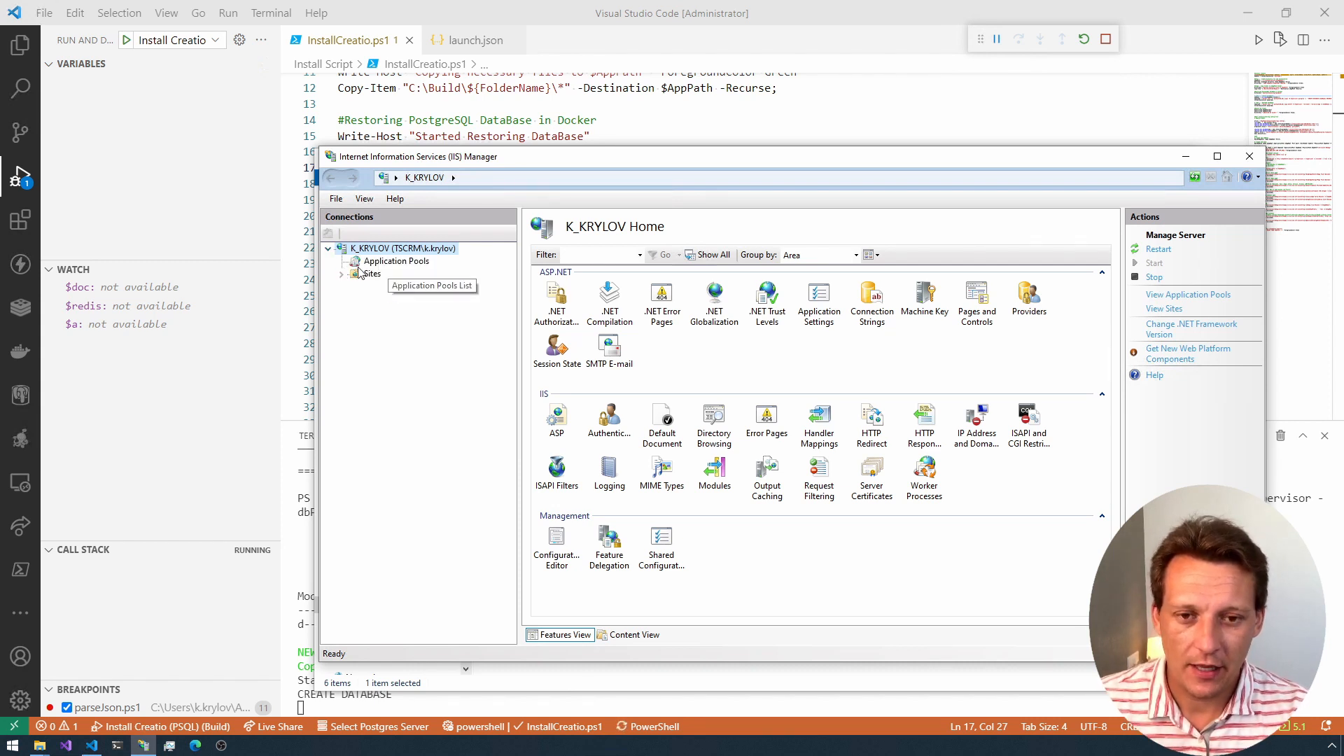
{"action": "left_click", "coordinate": [341, 274]}
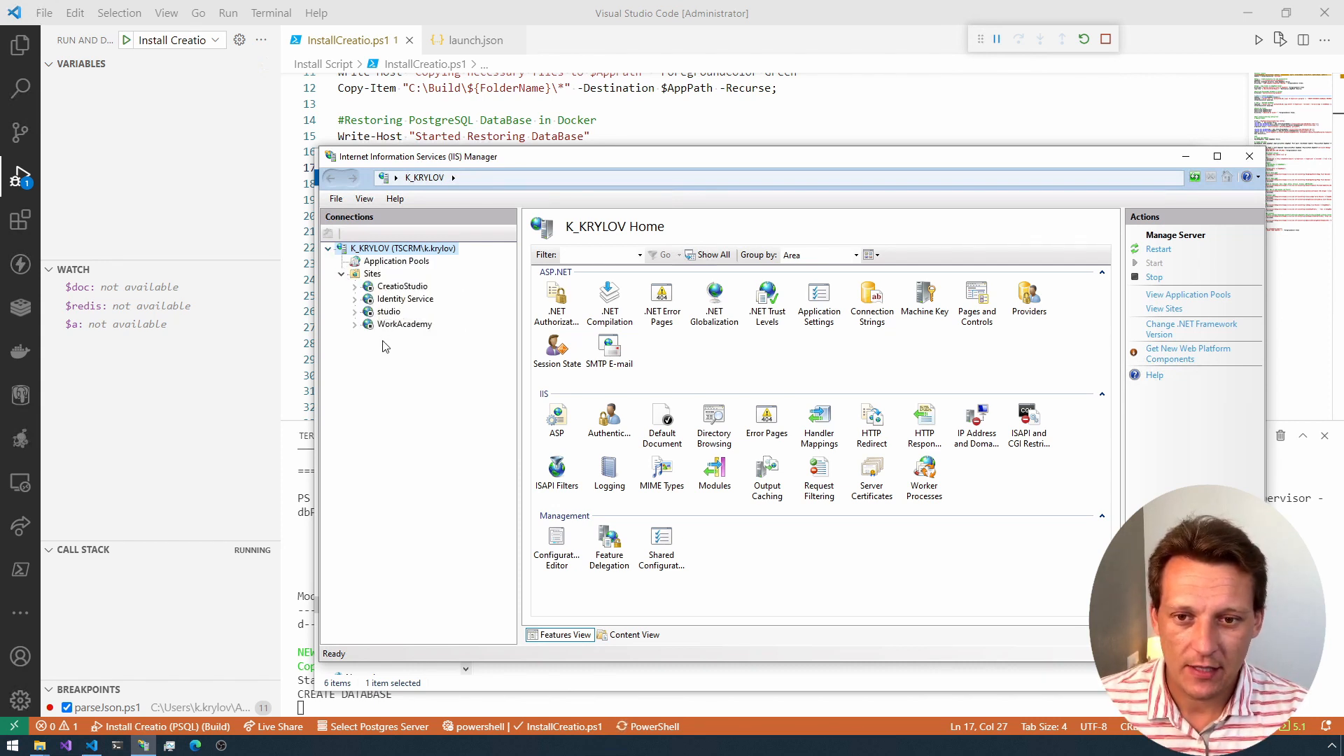
{"action": "left_click", "coordinate": [402, 287]}
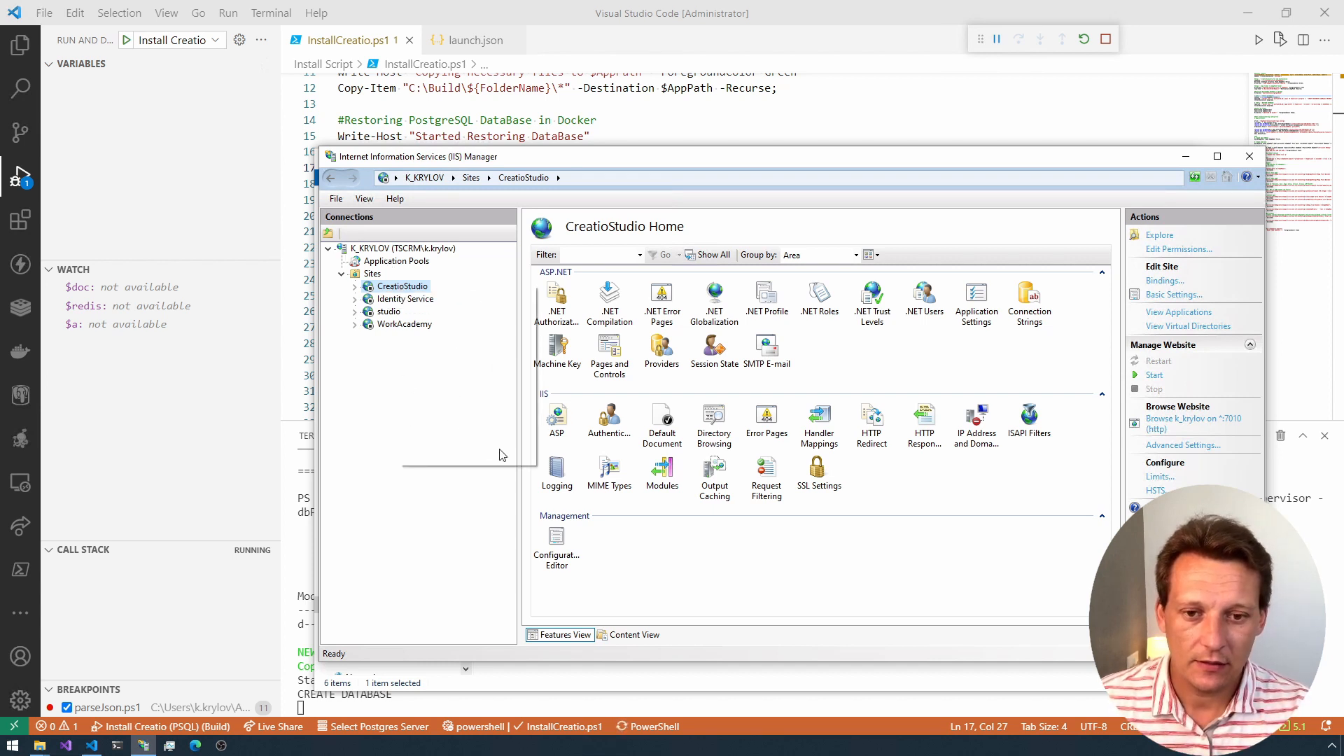
{"action": "right_click", "coordinate": [397, 287]}
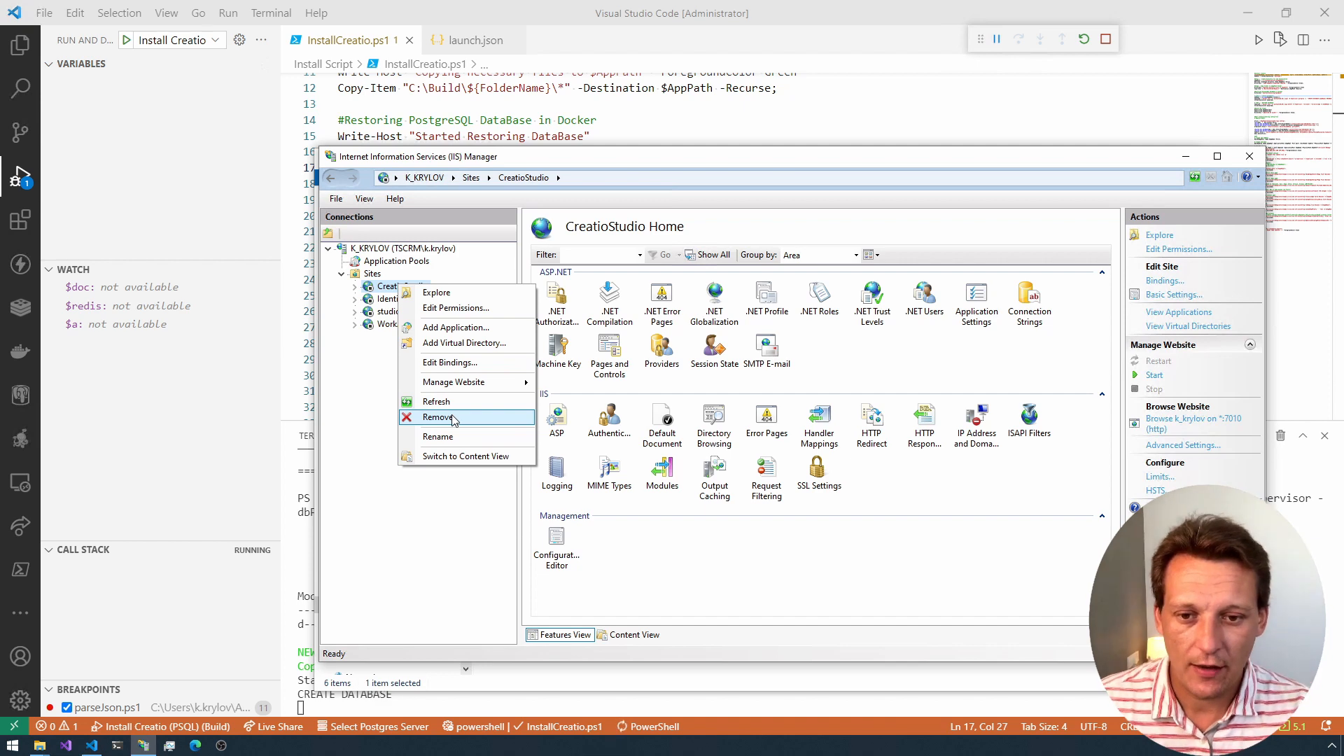
{"action": "left_click", "coordinate": [478, 418]}
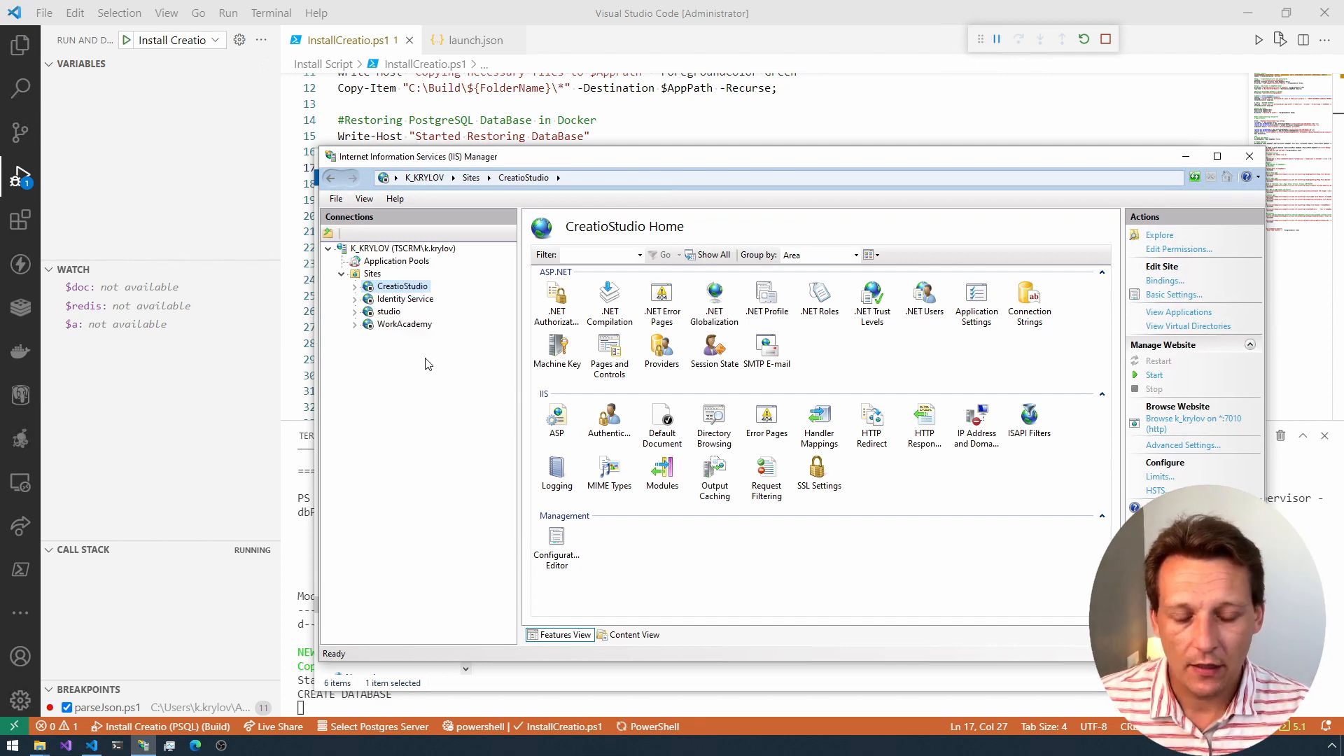
{"action": "left_click", "coordinate": [656, 425]}
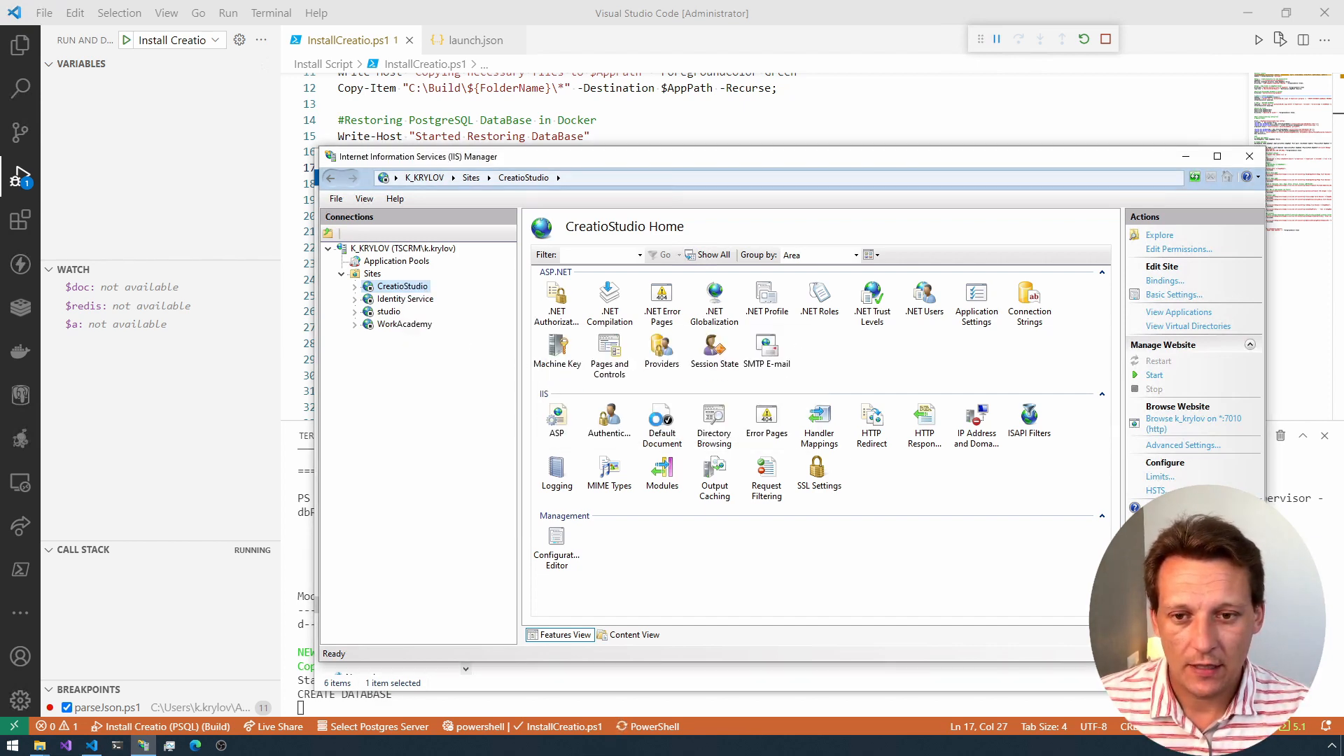
Step: Remove the CreatioStudio application pool from IIS
{"action": "left_click", "coordinate": [403, 261]}
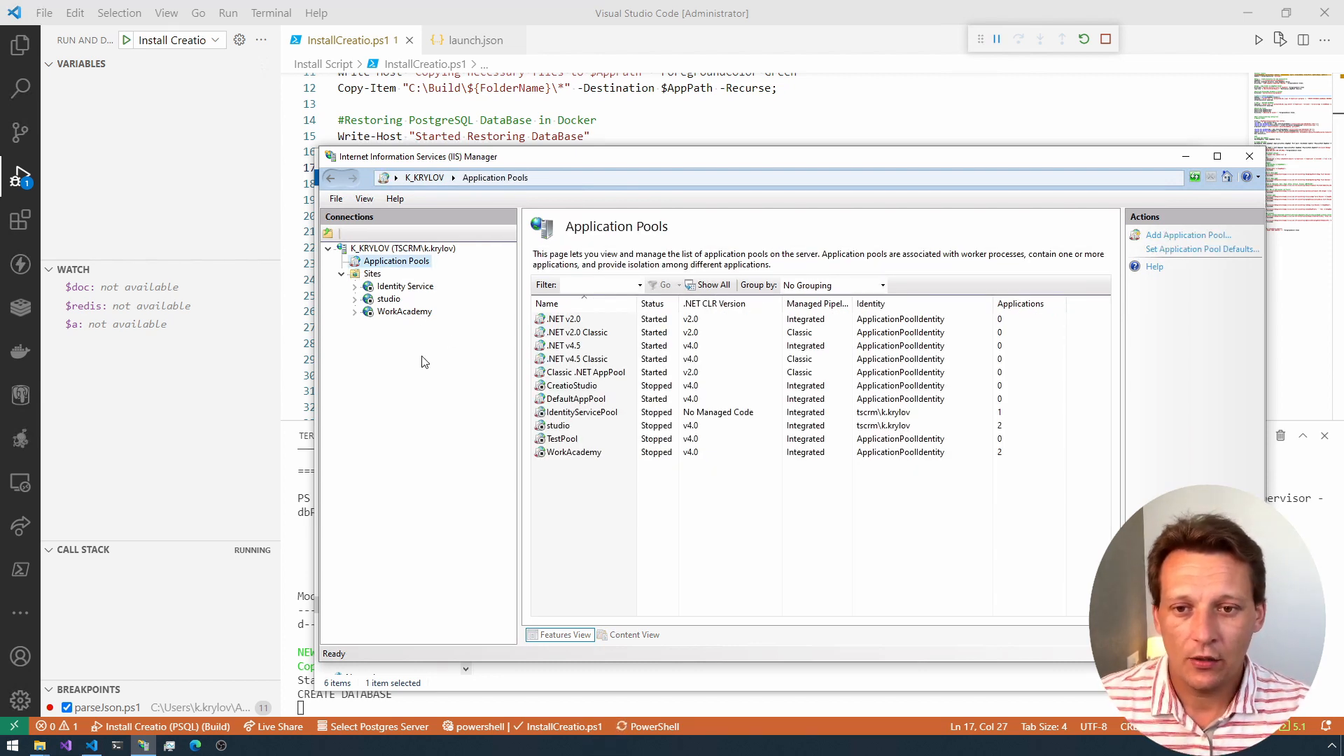
{"action": "left_click", "coordinate": [558, 388]}
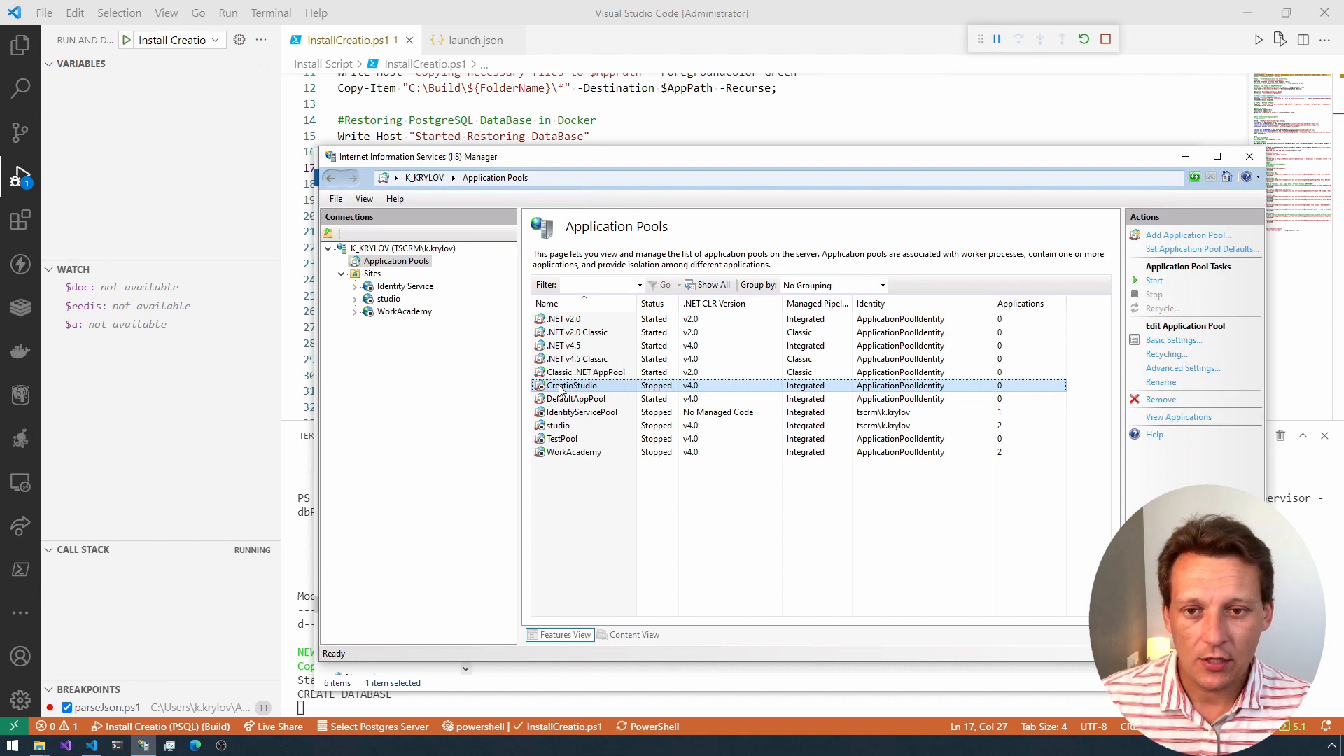
{"action": "right_click", "coordinate": [563, 389]}
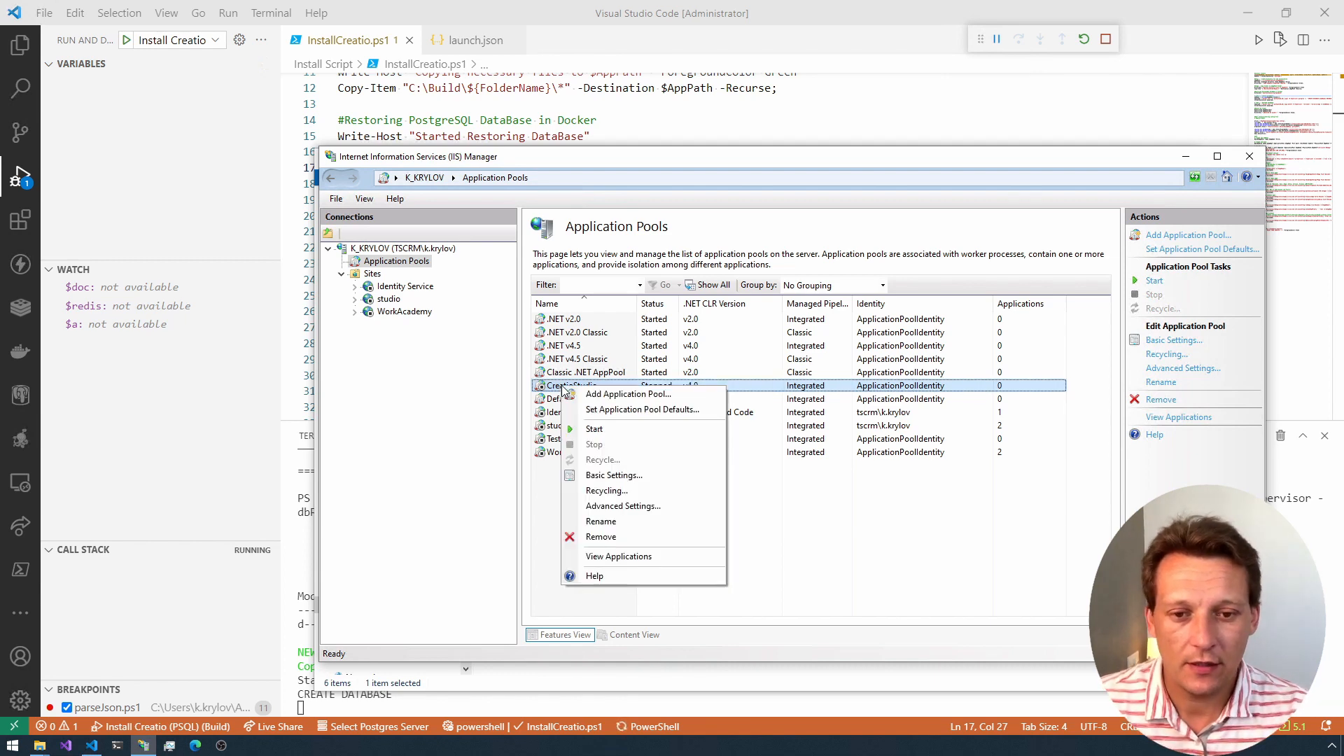
{"action": "left_click", "coordinate": [606, 535]}
{"action": "left_click", "coordinate": [668, 425]}
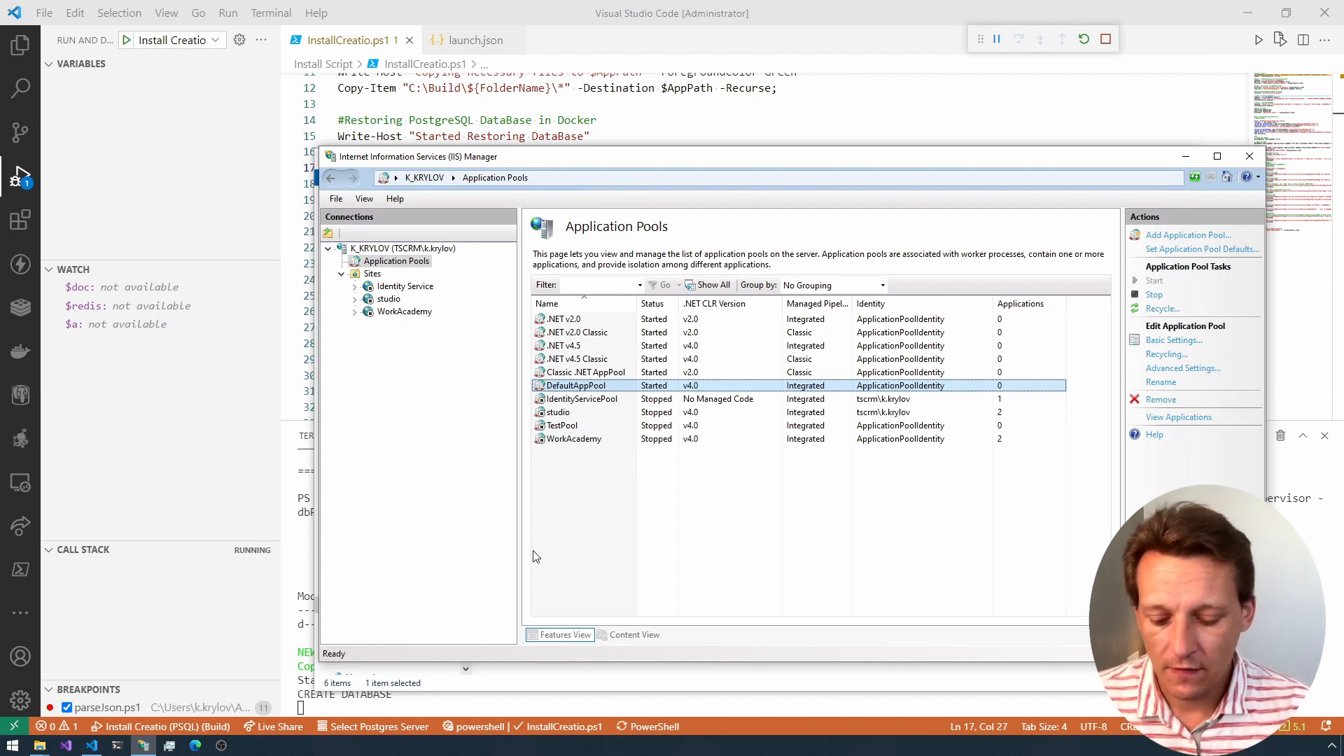
Step: Open the C:\Users folder in a new File Explorer window
{"action": "key", "text": "super+e"}
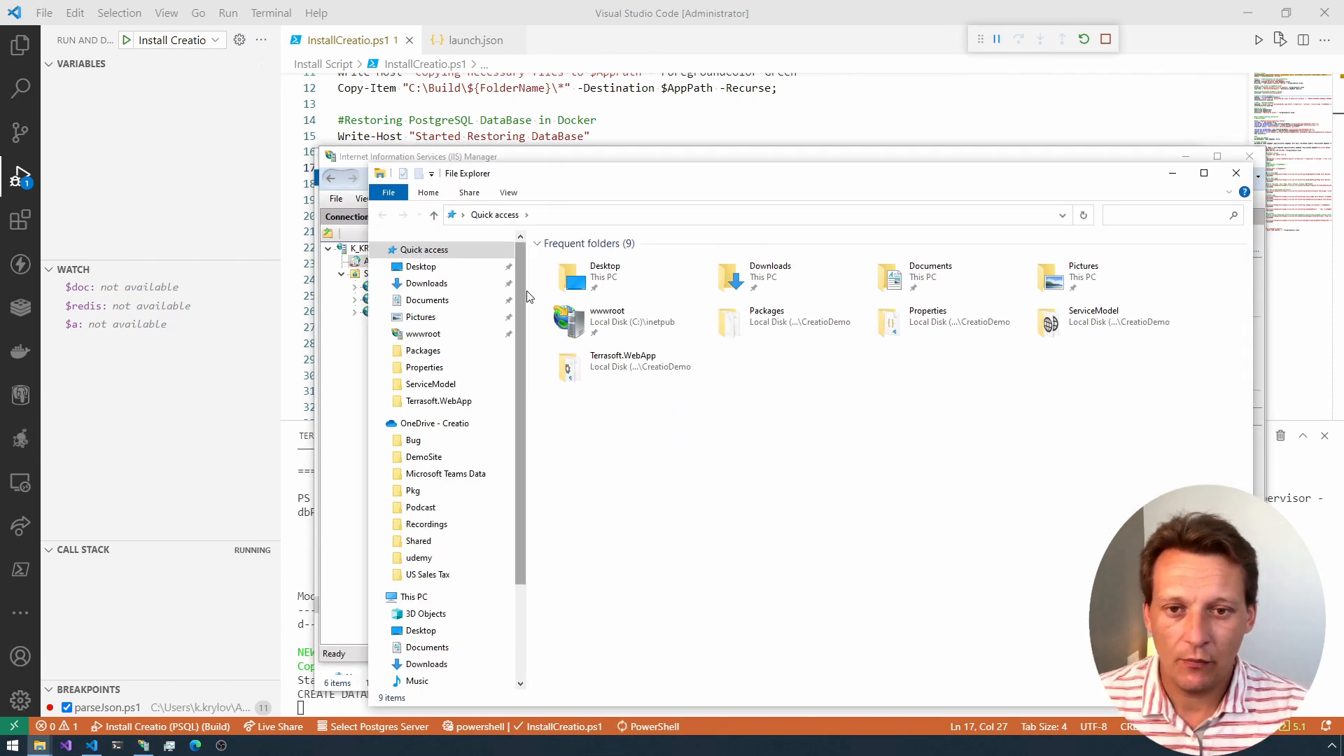
{"action": "left_click", "coordinate": [609, 215]}
{"action": "type", "text": "C:\\"}
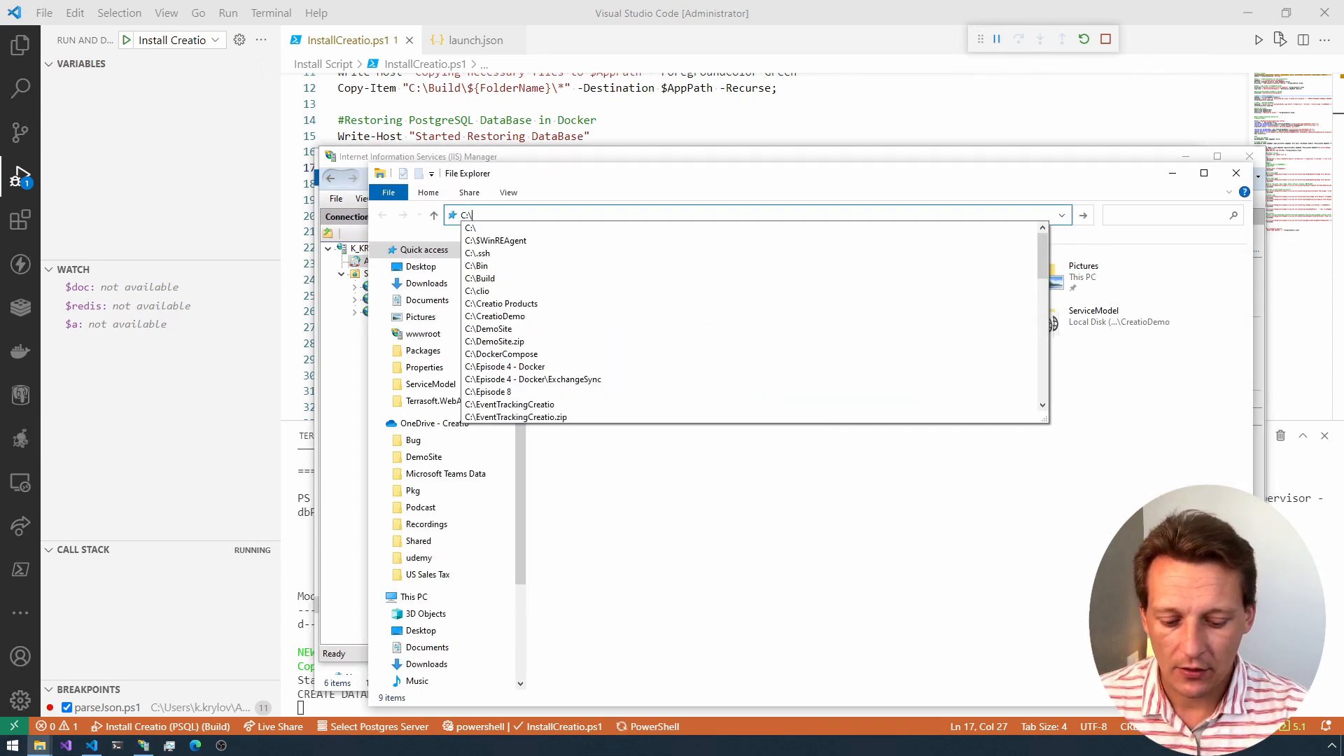
{"action": "type", "text": "Users"}
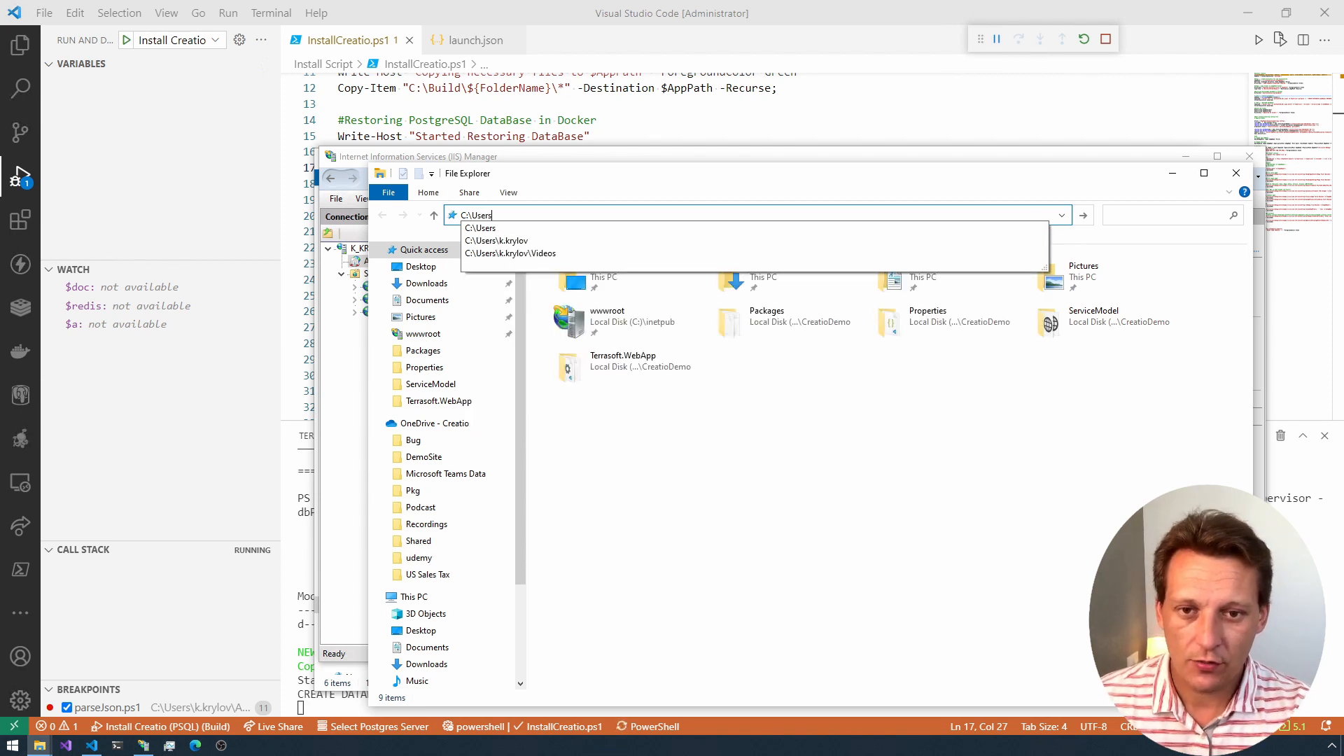
{"action": "key", "text": "Return"}
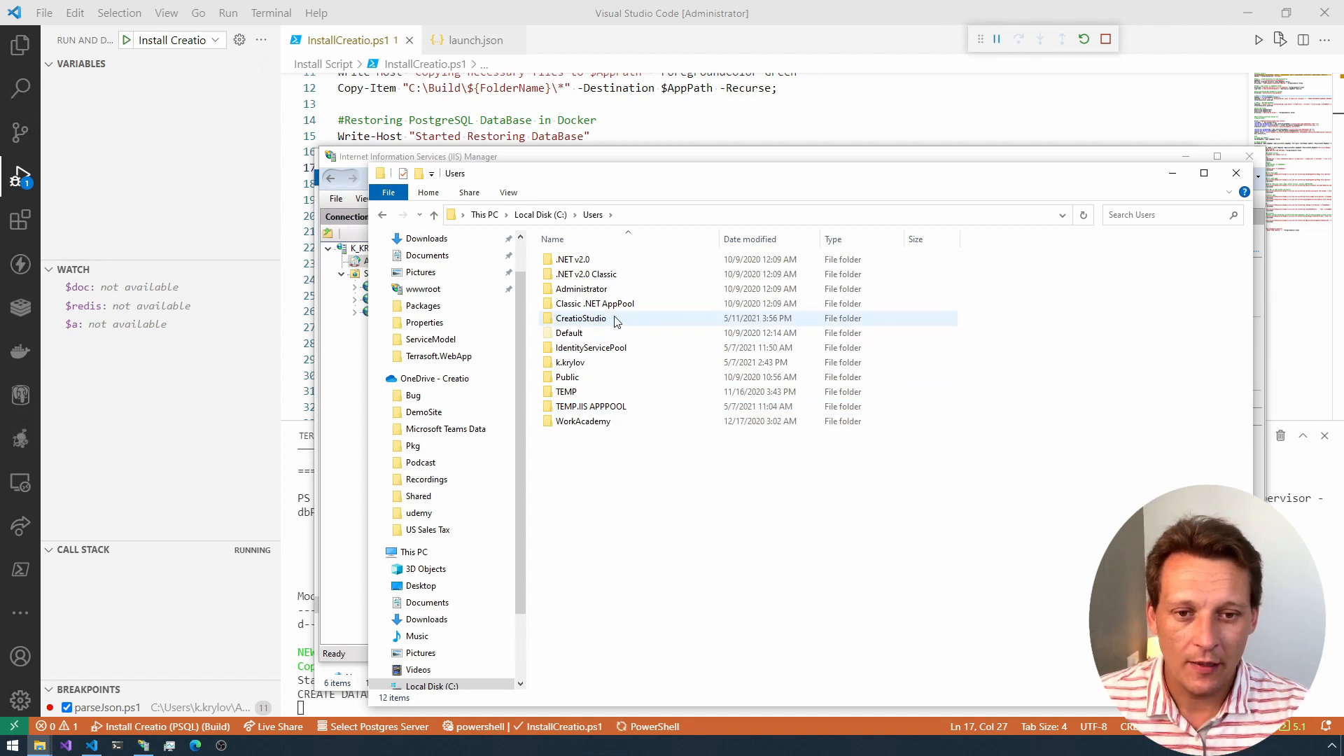
Step: Check the size in the Users folder's properties and close the properties dialog
{"action": "double_click", "coordinate": [617, 320]}
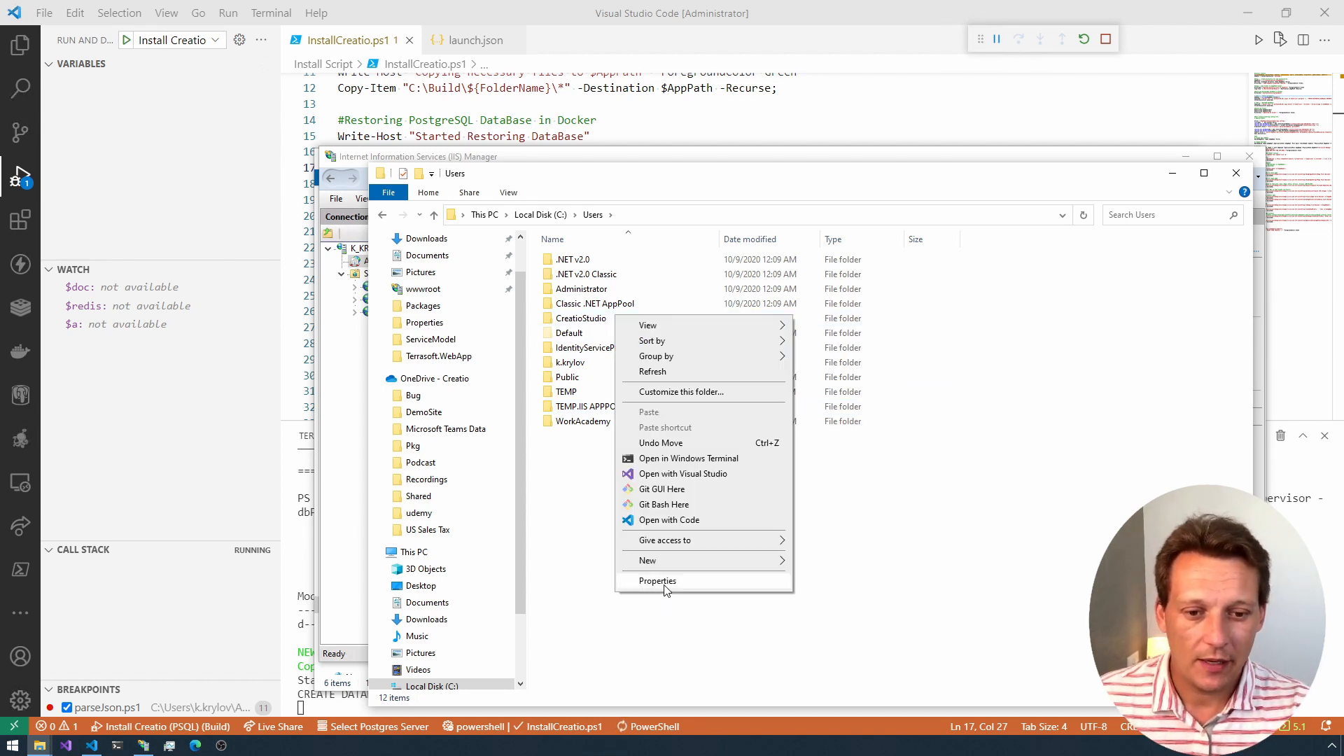
{"action": "left_click", "coordinate": [677, 576]}
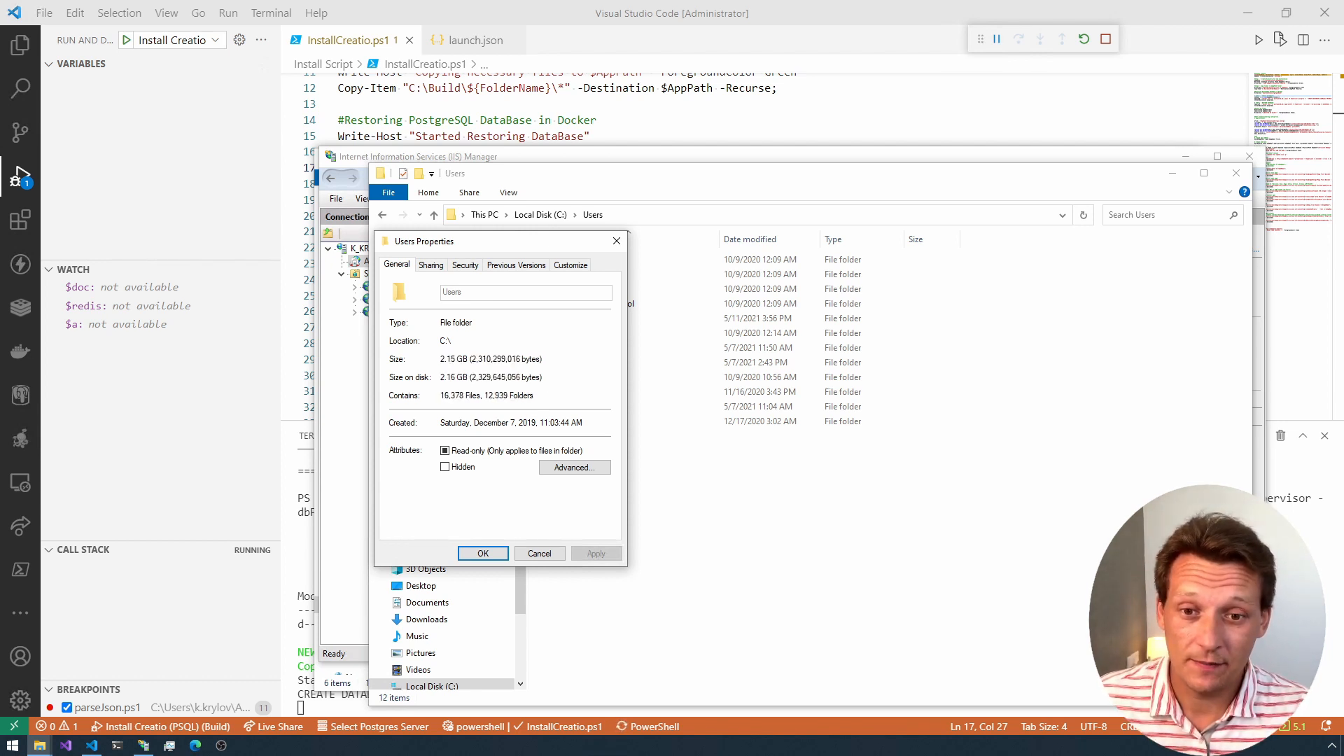
{"action": "left_click_drag", "start_coordinate": [490, 245], "coordinate": [846, 250]}
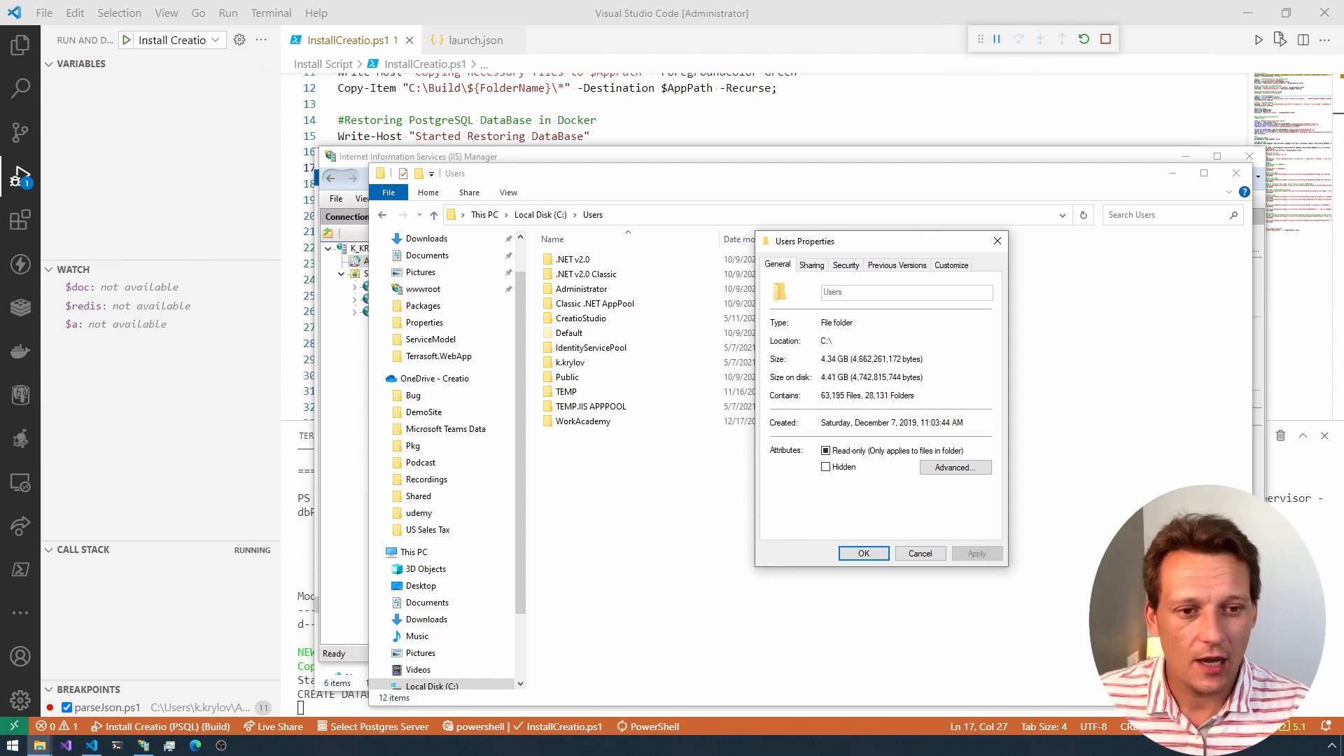
{"action": "left_click", "coordinate": [997, 241]}
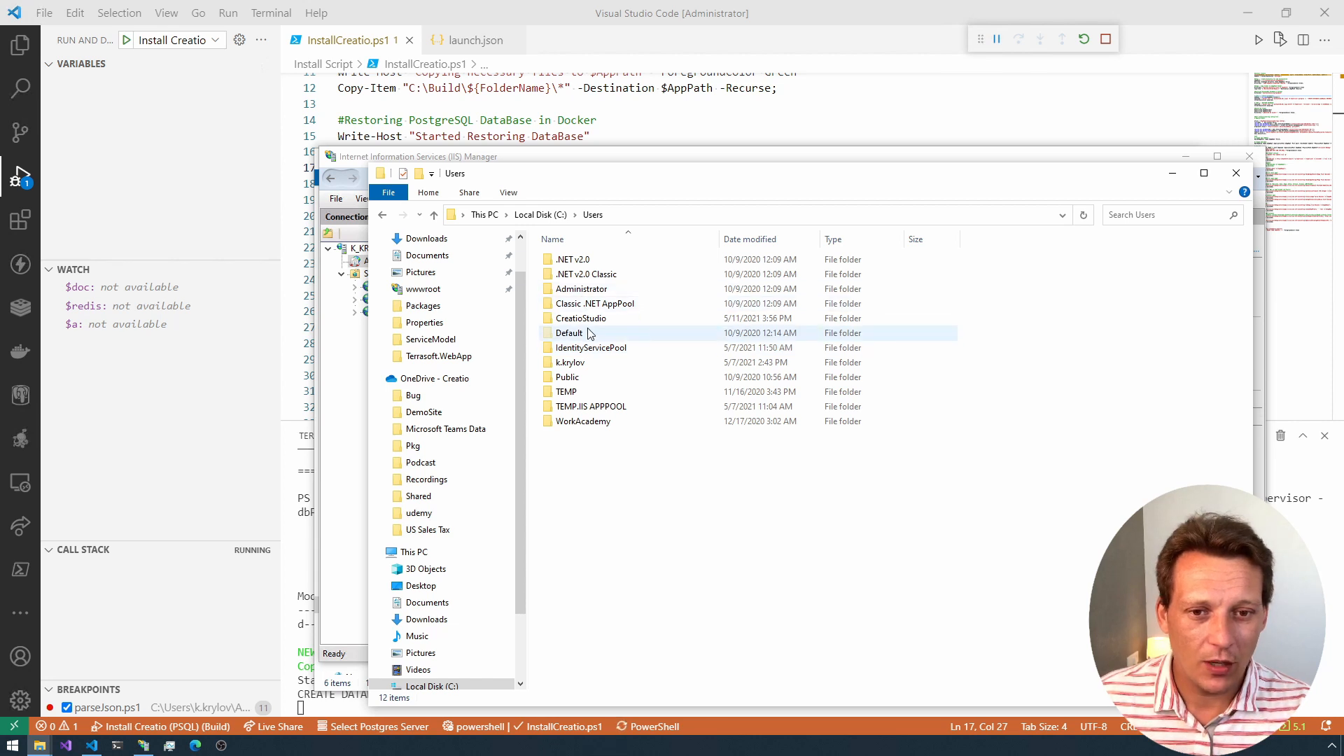
Step: Delete the CreatioStudio folder from C:\Users and close the Users and IIS Manager windows
{"action": "left_click", "coordinate": [591, 322]}
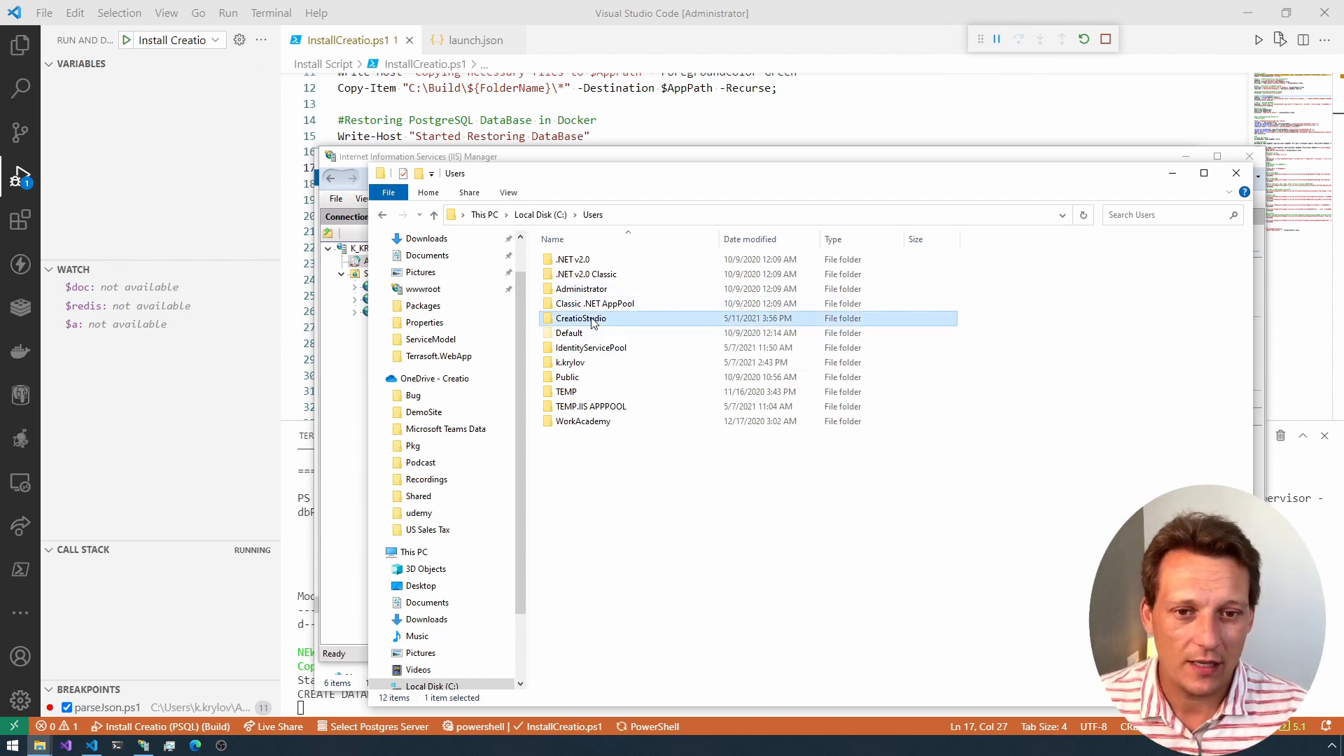
{"action": "right_click", "coordinate": [592, 322]}
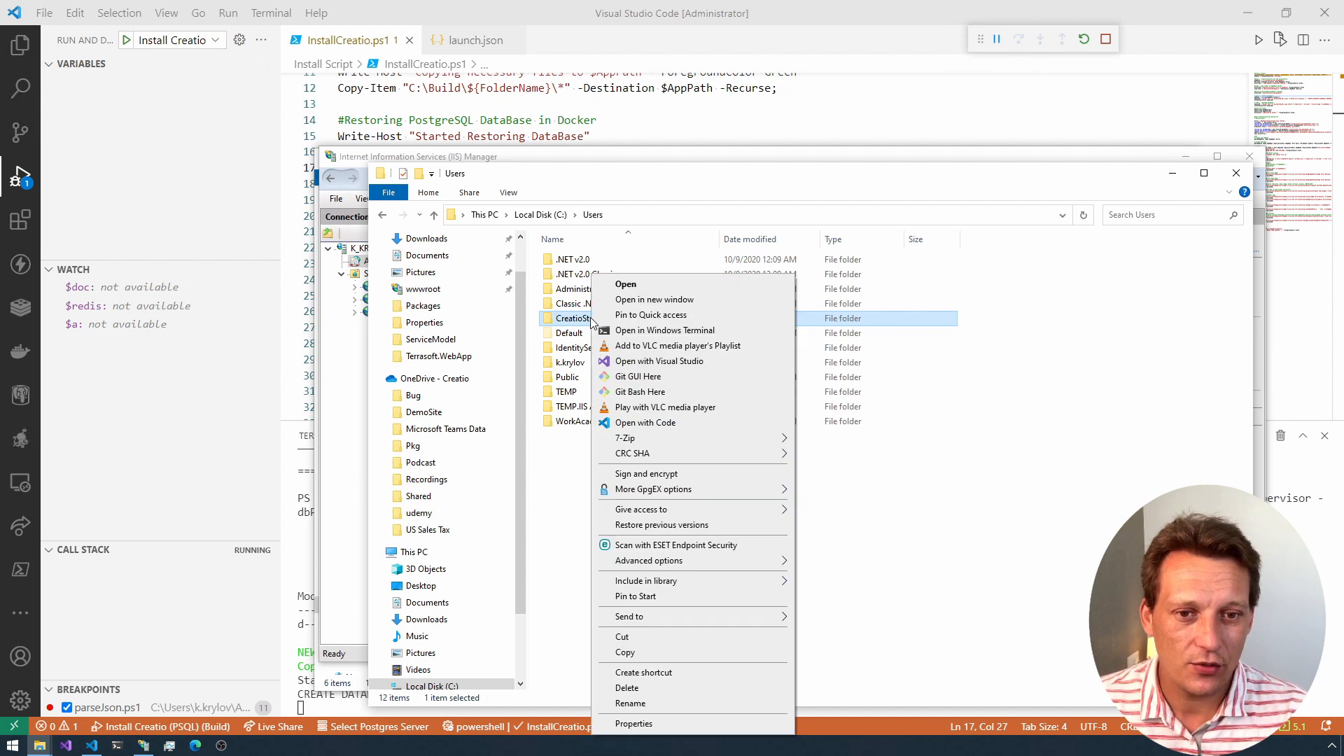
{"action": "left_click", "coordinate": [633, 689]}
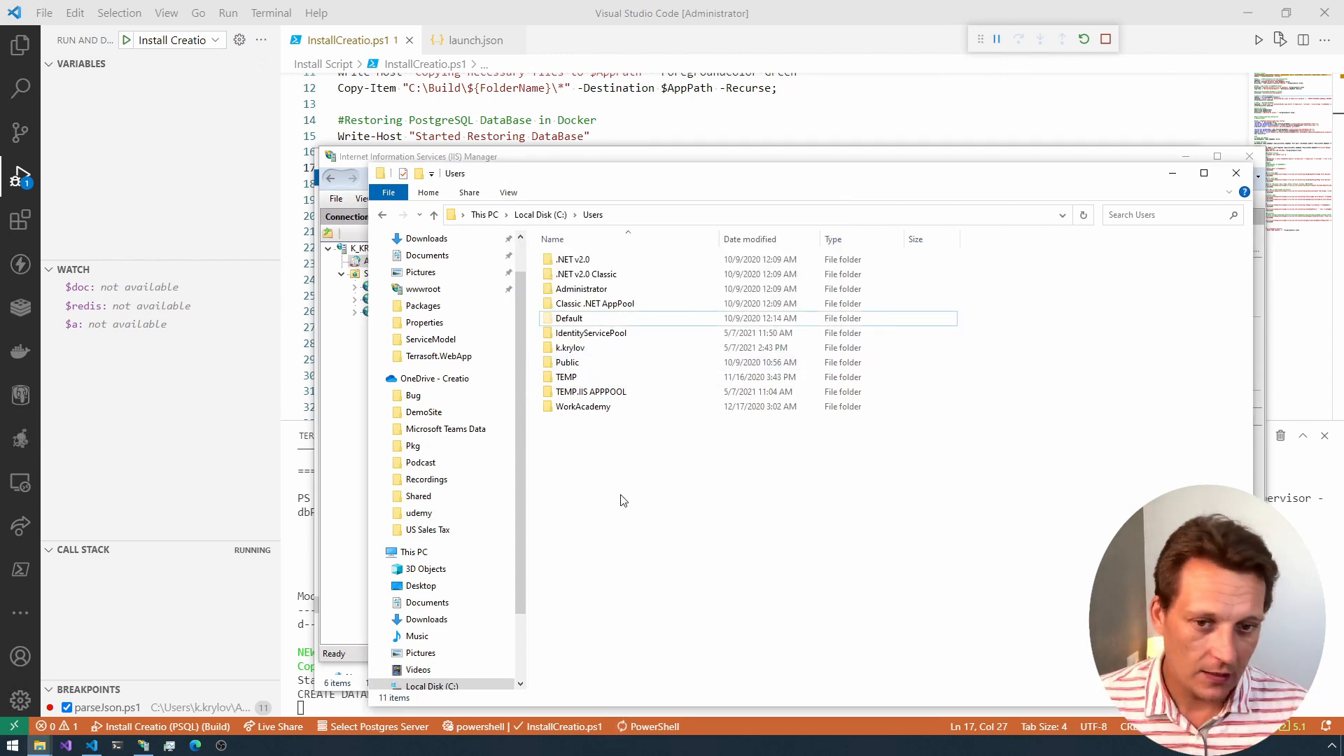
{"action": "left_click", "coordinate": [568, 349]}
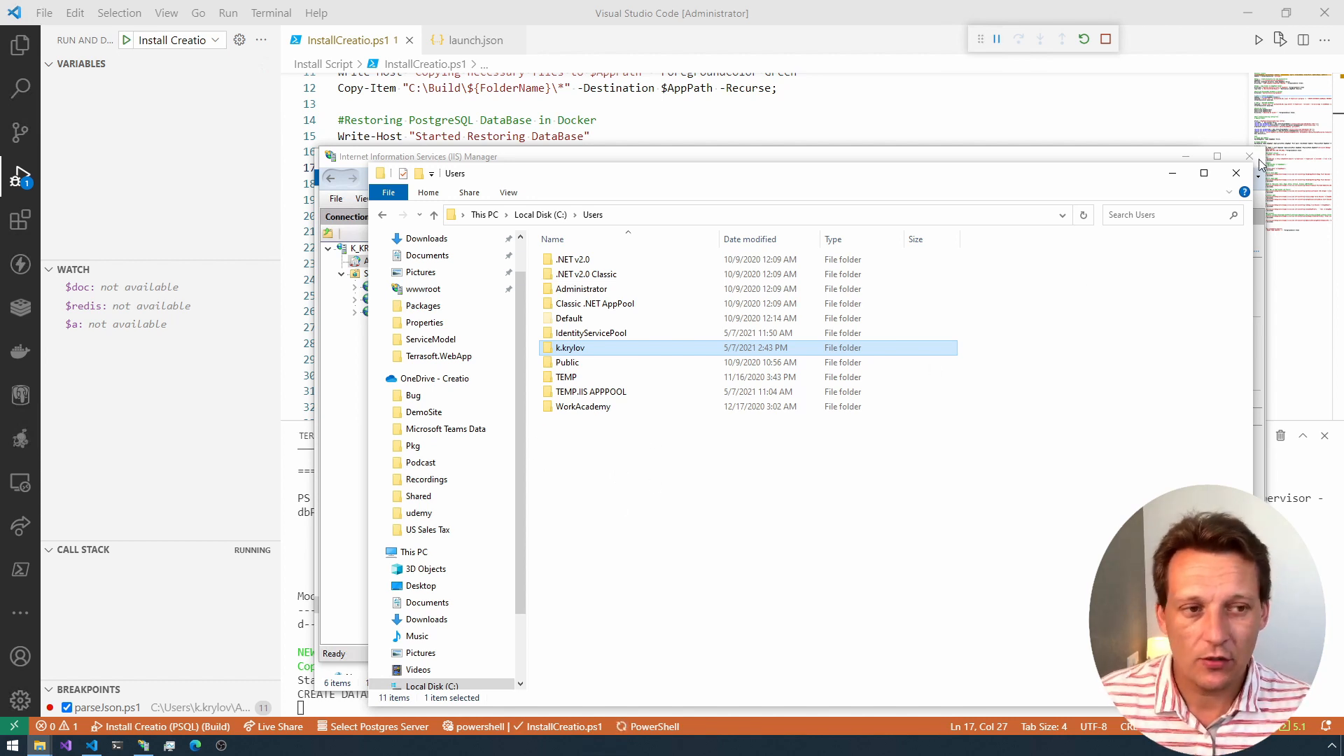
{"action": "left_click", "coordinate": [1236, 173]}
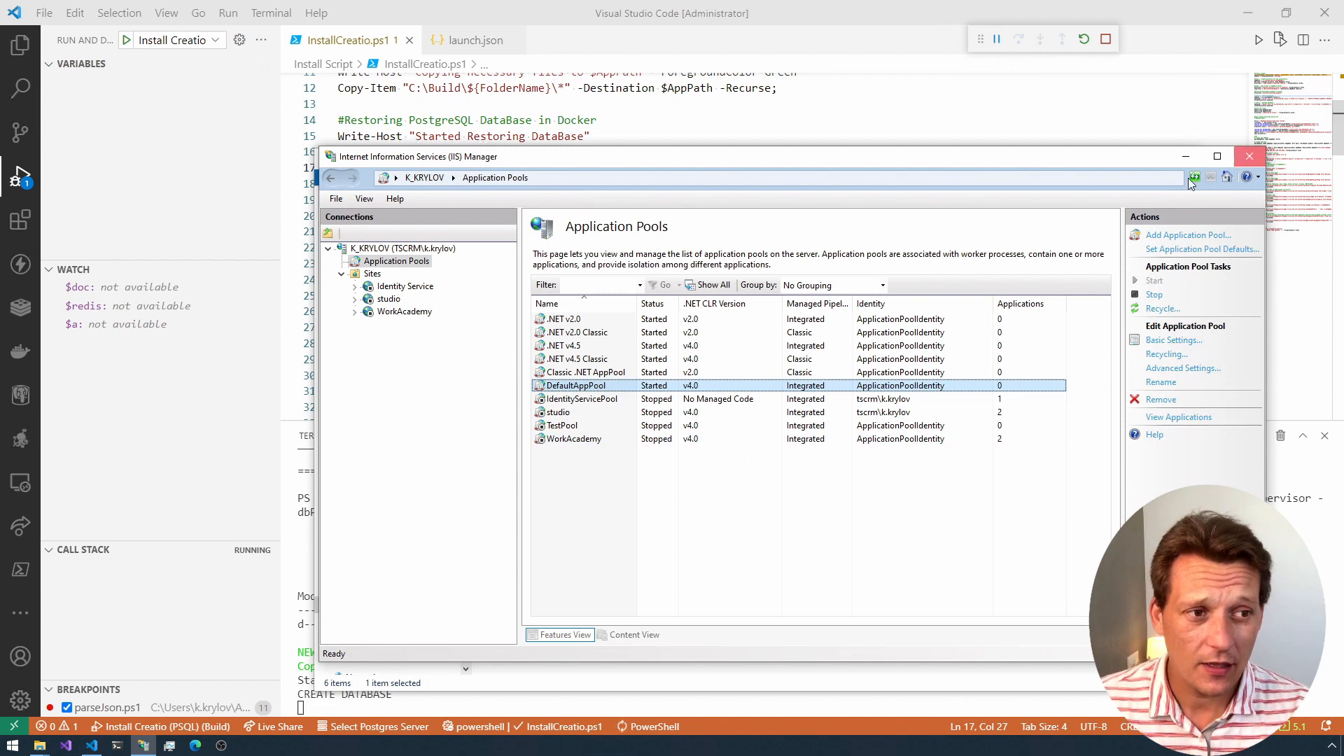
{"action": "left_click", "coordinate": [1250, 156]}
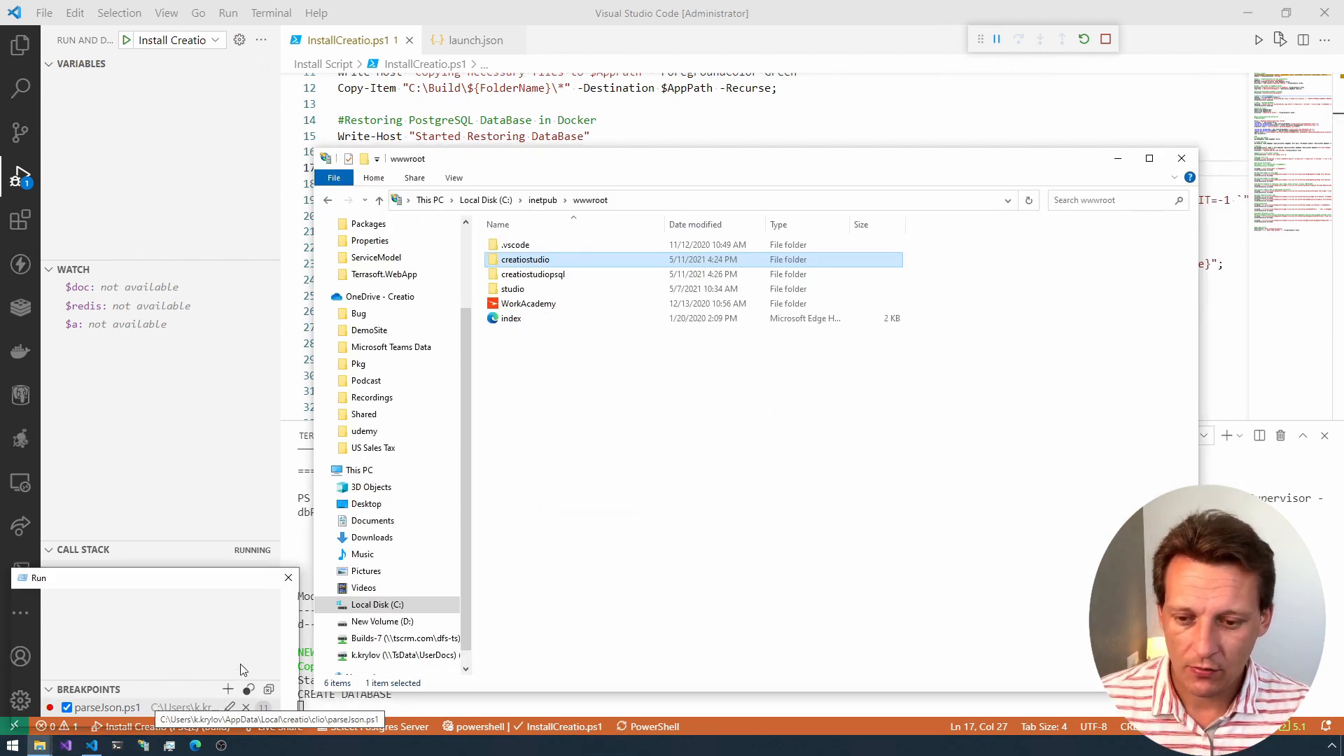
Step: Open the Windows Services console and stop the SQL Server (SQLEXPRESS) service
{"action": "key", "text": "Return"}
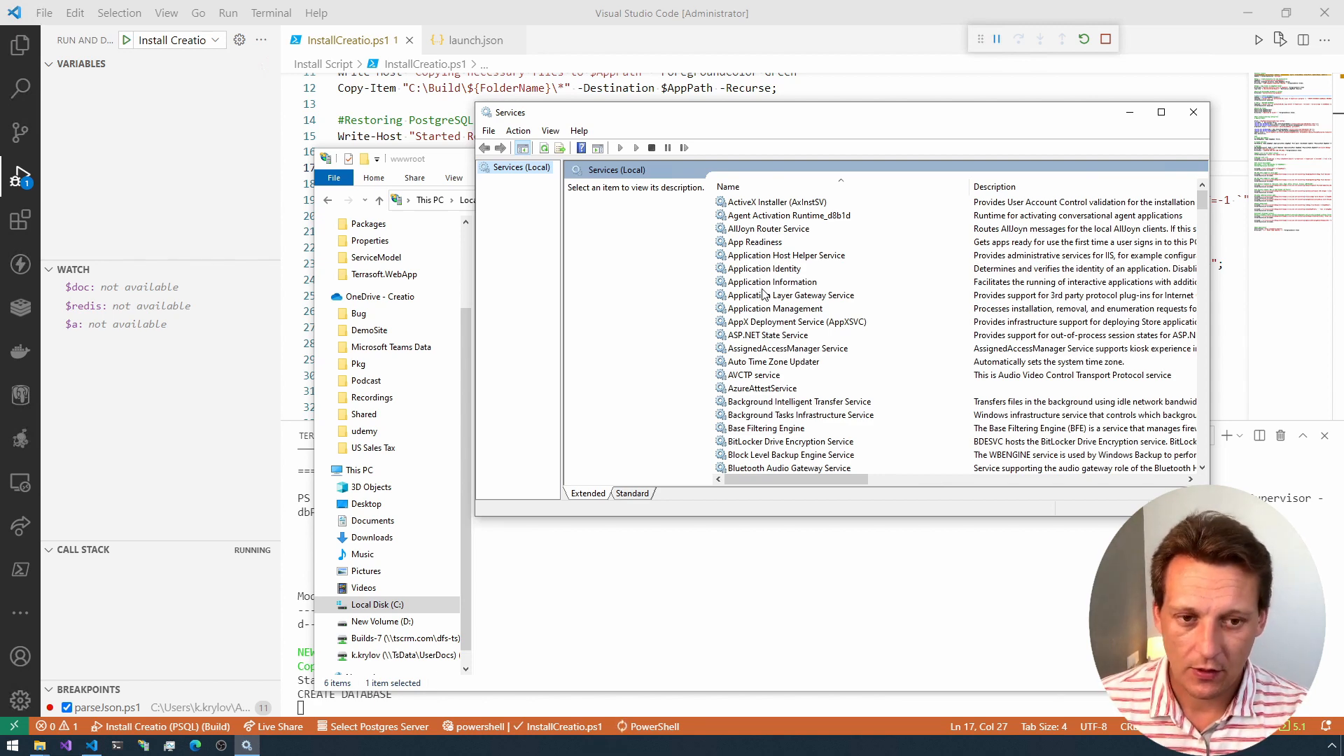
{"action": "type", "text": "ser"}
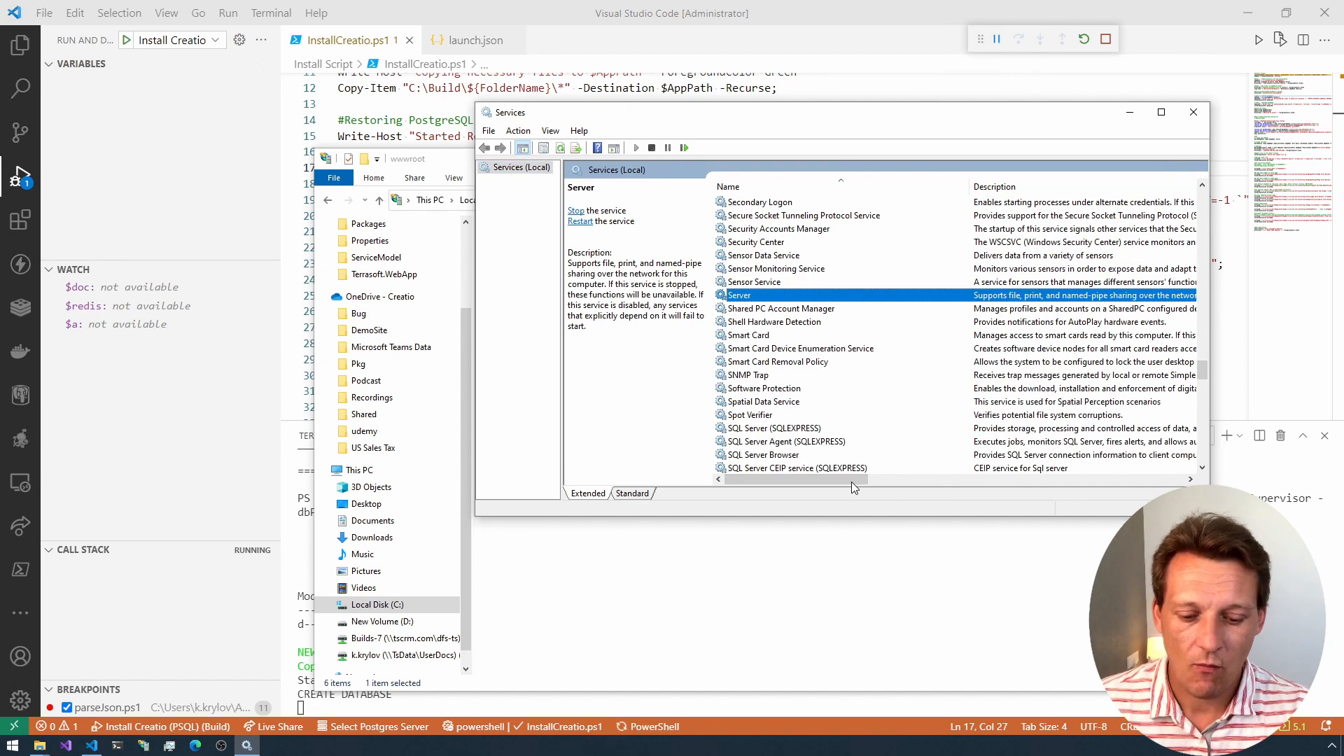
{"action": "scroll", "coordinate": [784, 336], "scroll_direction": "down", "scroll_amount": 3}
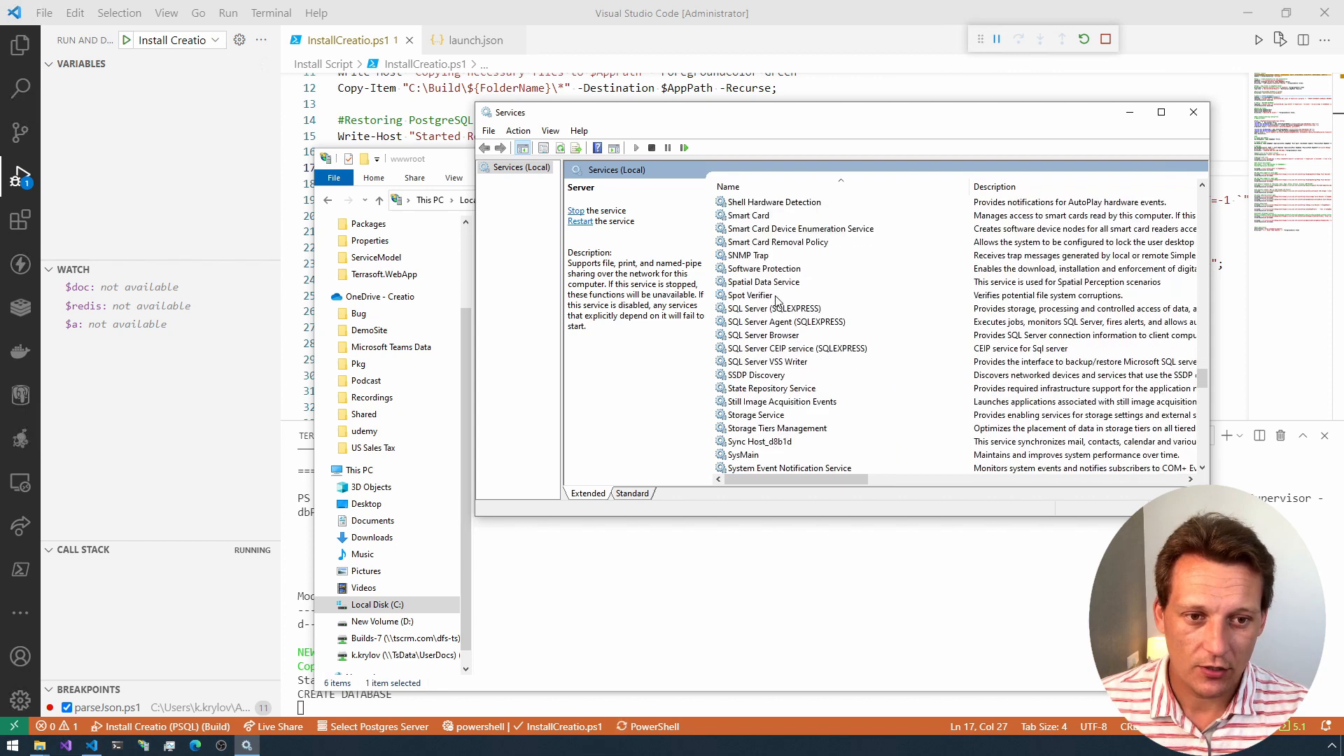
{"action": "left_click", "coordinate": [775, 308]}
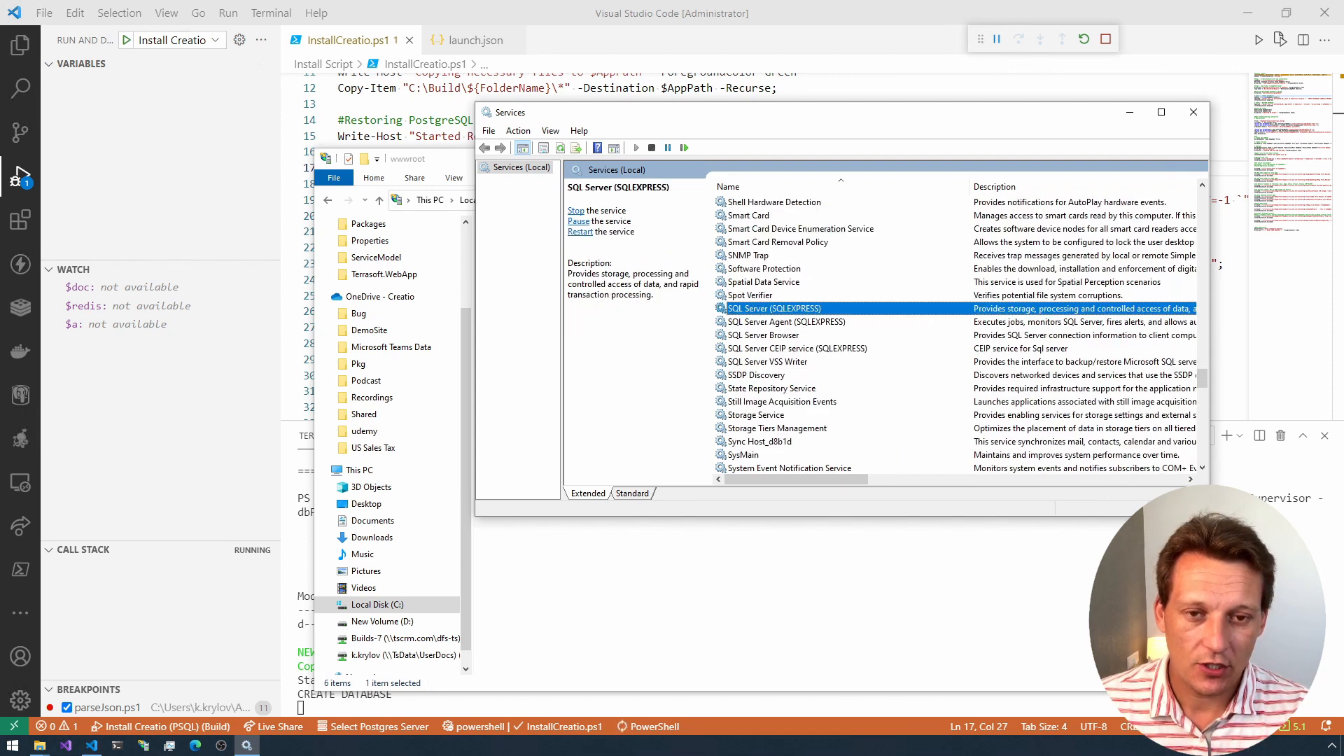
{"action": "left_click", "coordinate": [575, 211]}
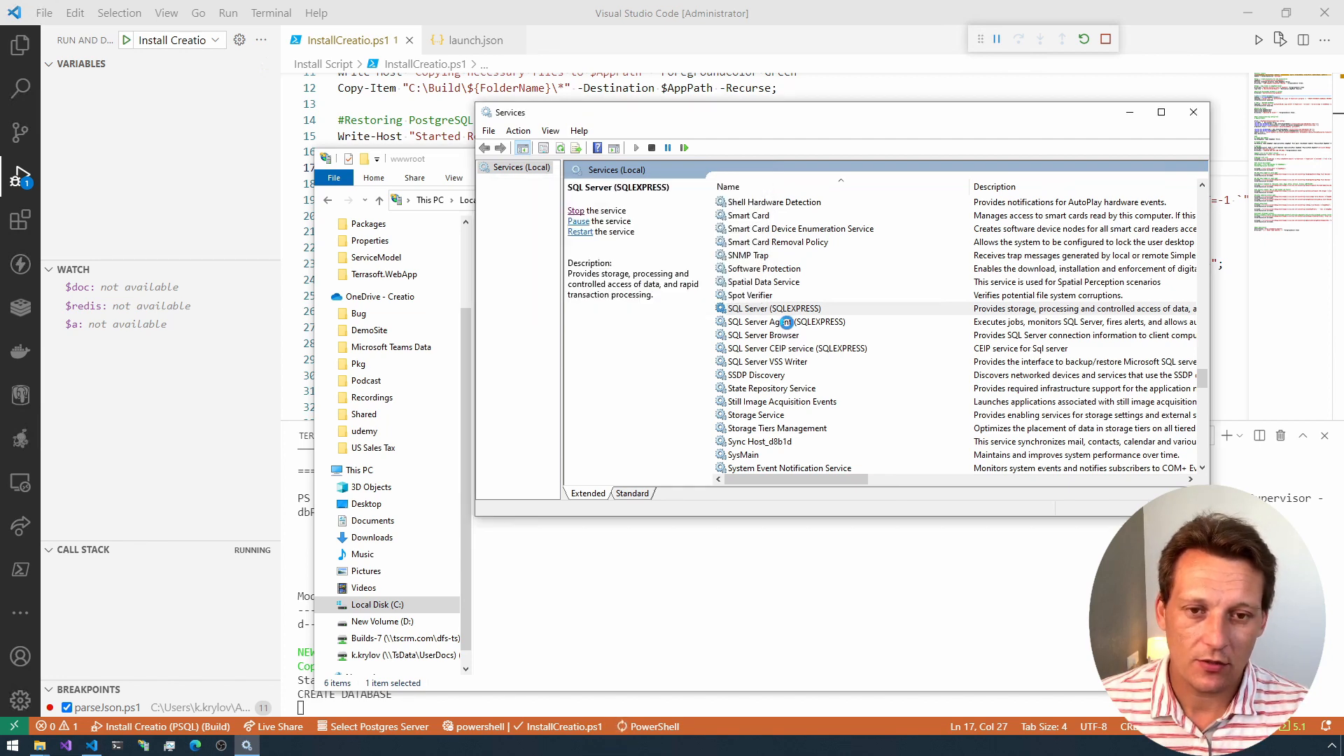
Step: Try to start the SQL Server Agent (SQLEXPRESS) service, and close the Services console
{"action": "left_click", "coordinate": [726, 322]}
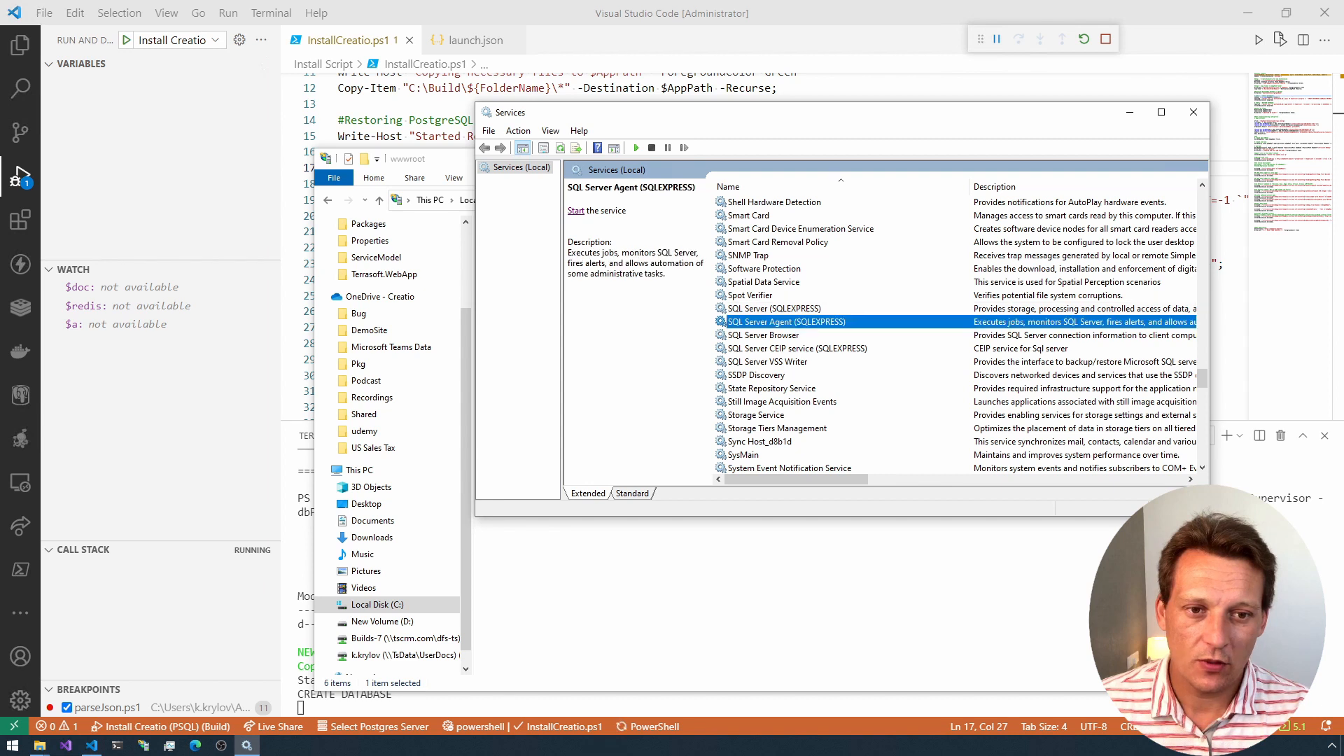
{"action": "left_click", "coordinate": [575, 211]}
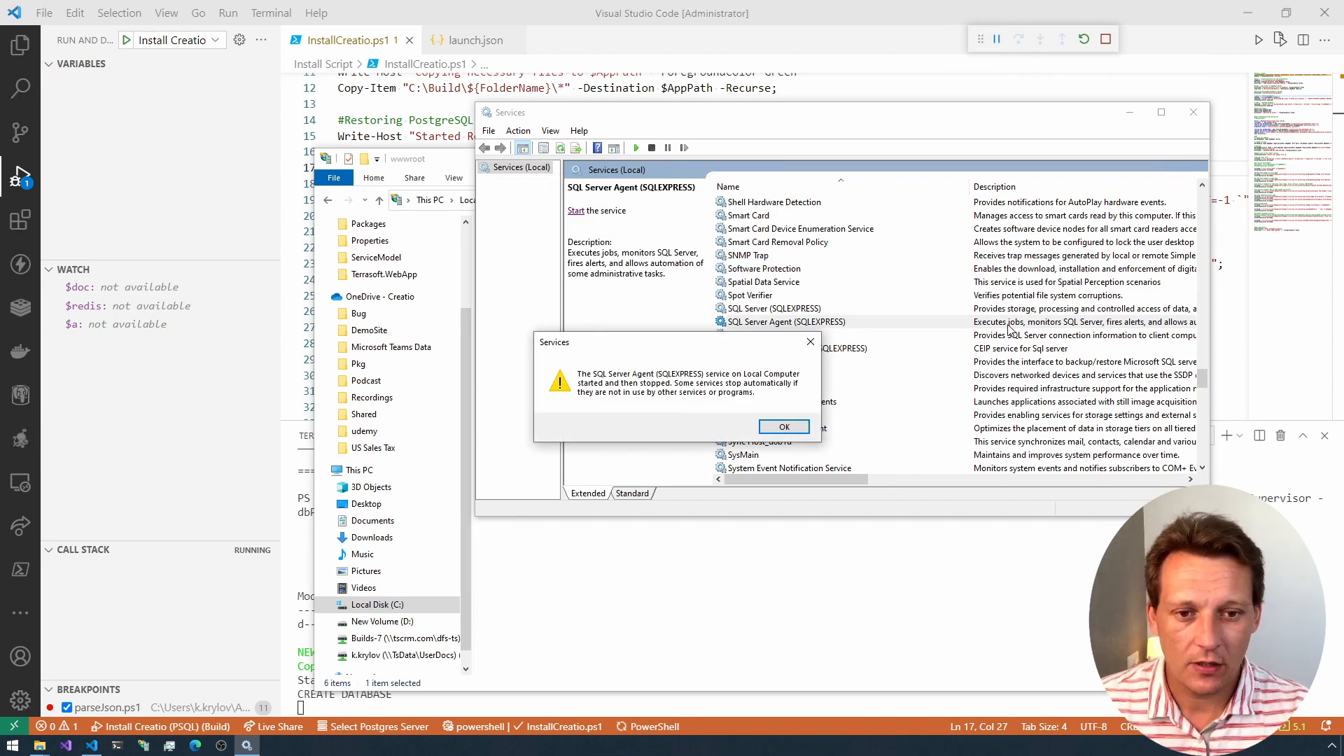
{"action": "left_click", "coordinate": [798, 428]}
{"action": "left_click", "coordinate": [1193, 112]}
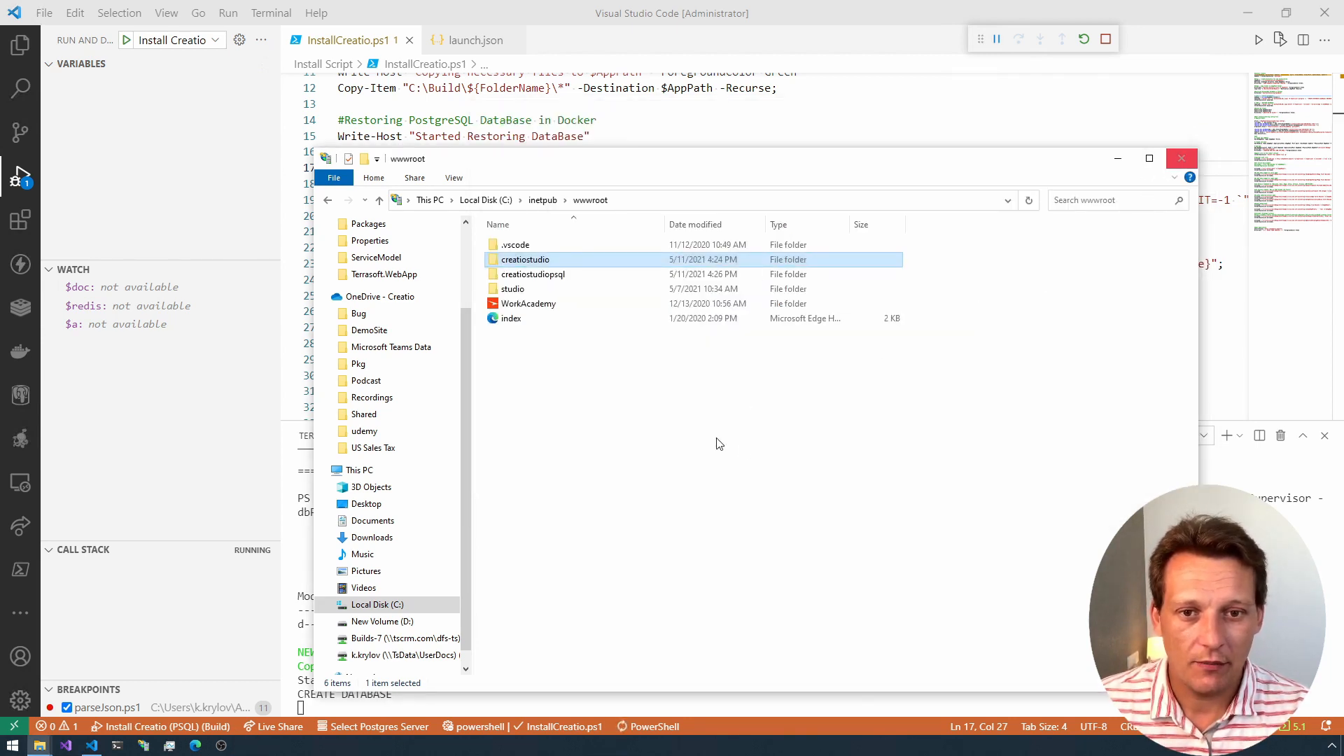
Step: Delete the creatiostudio folder from C:\inetpub\wwwroot
{"action": "left_click", "coordinate": [670, 416]}
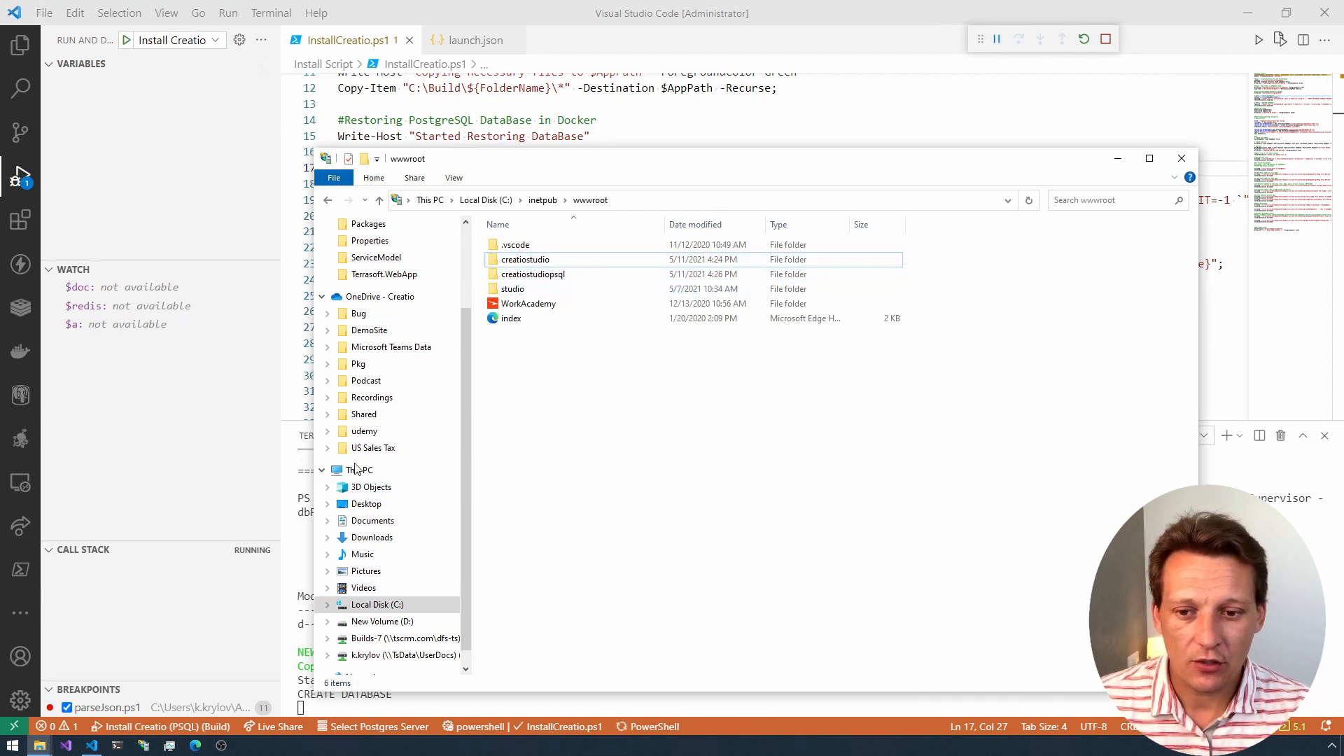
{"action": "left_click", "coordinate": [525, 261]}
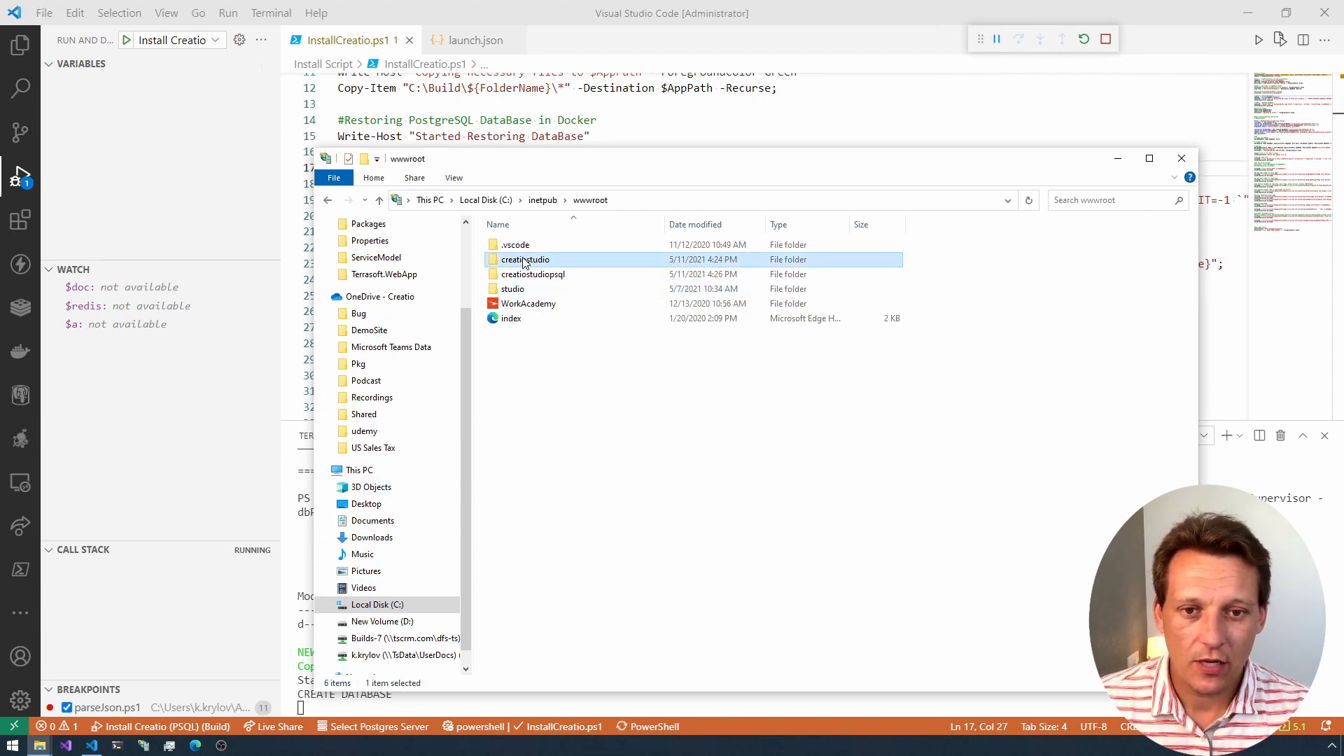
{"action": "right_click", "coordinate": [525, 263]}
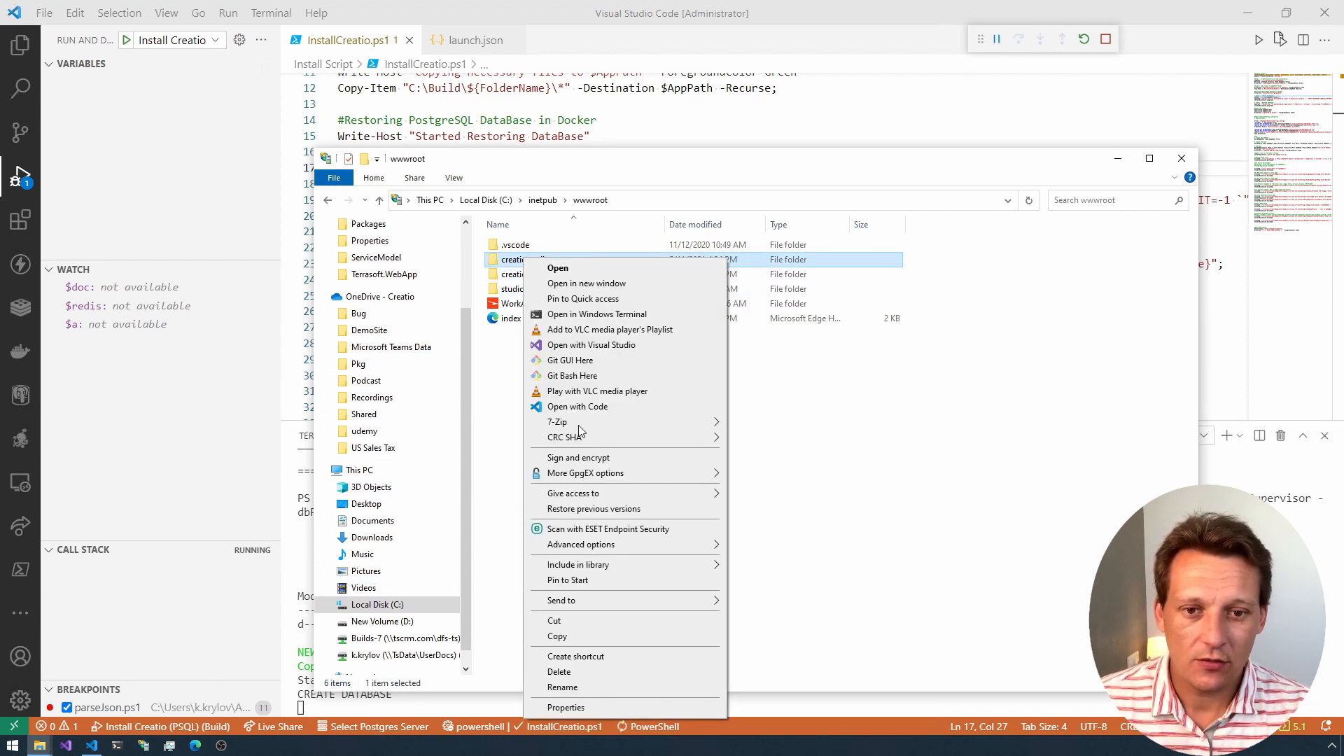
{"action": "left_click", "coordinate": [560, 672]}
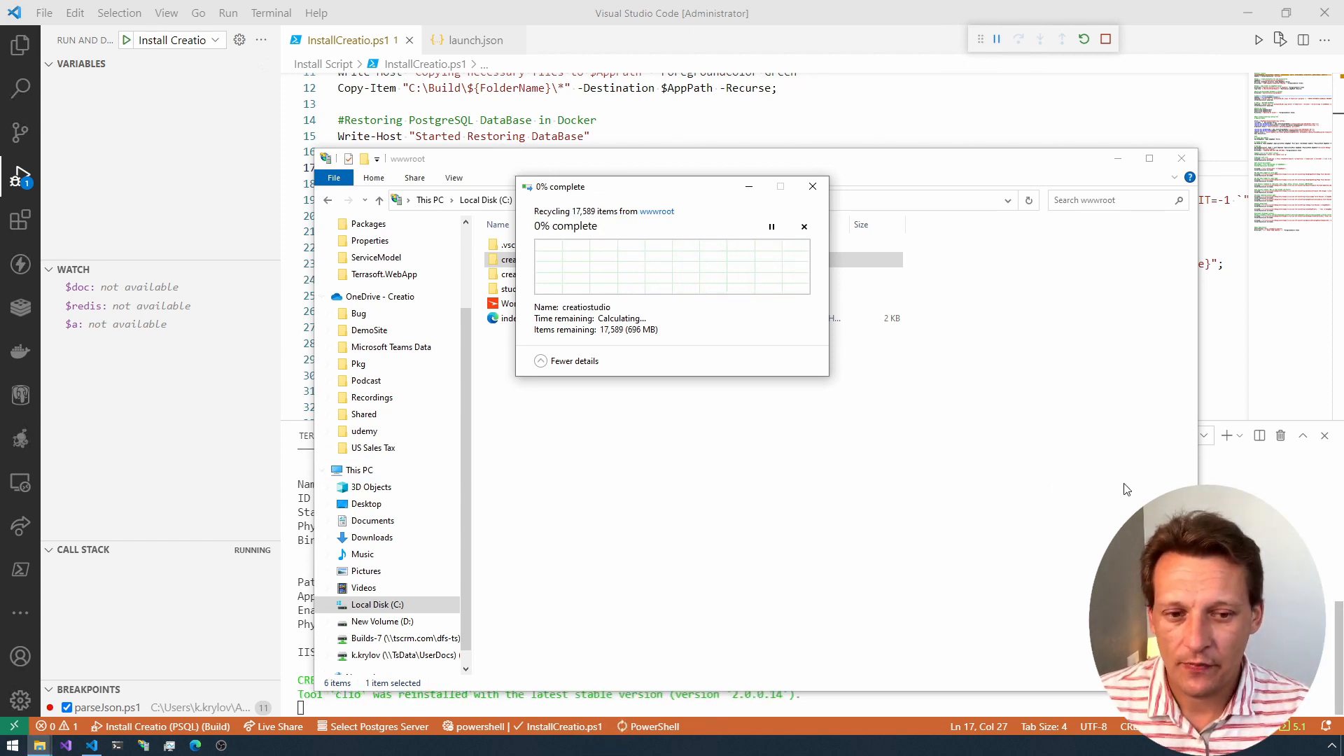
Step: Return to Visual Studio Code, maximize the terminal panel and review the install script's output from the start
{"action": "left_click", "coordinate": [1239, 539]}
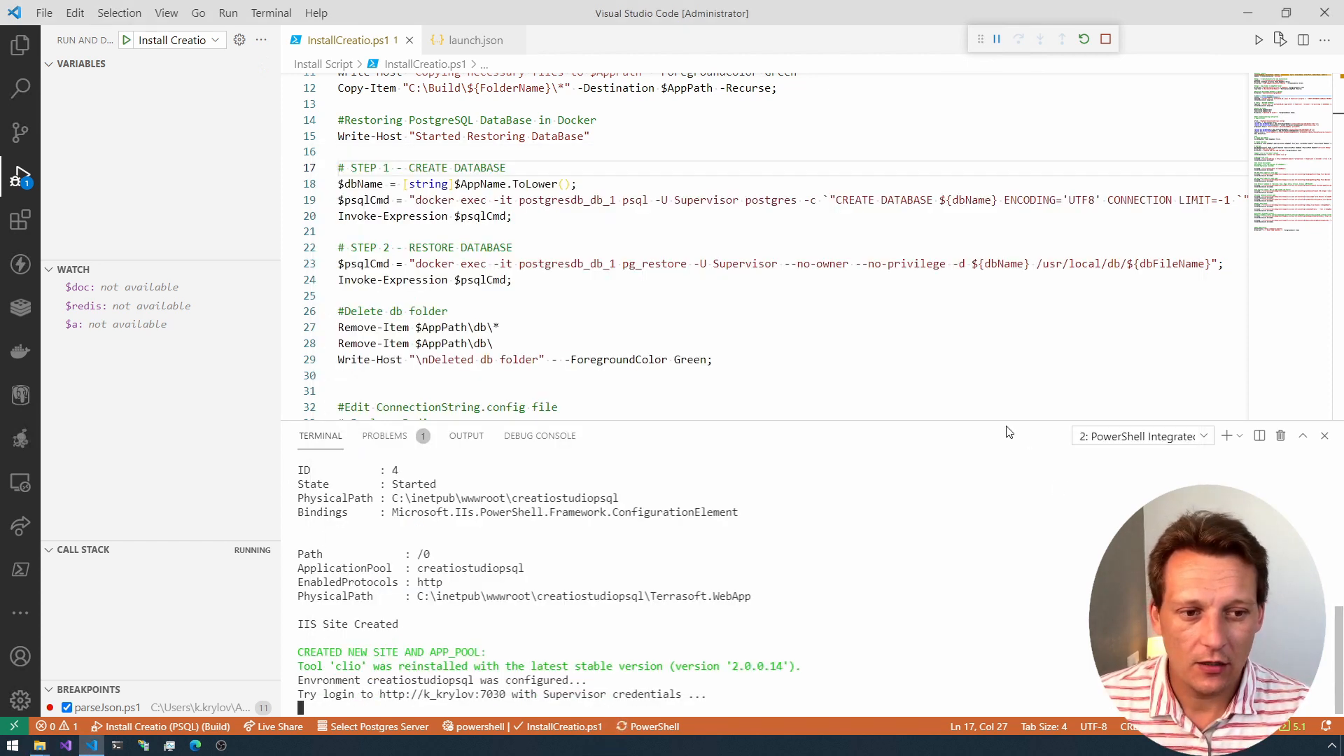
{"action": "left_click", "coordinate": [1303, 436]}
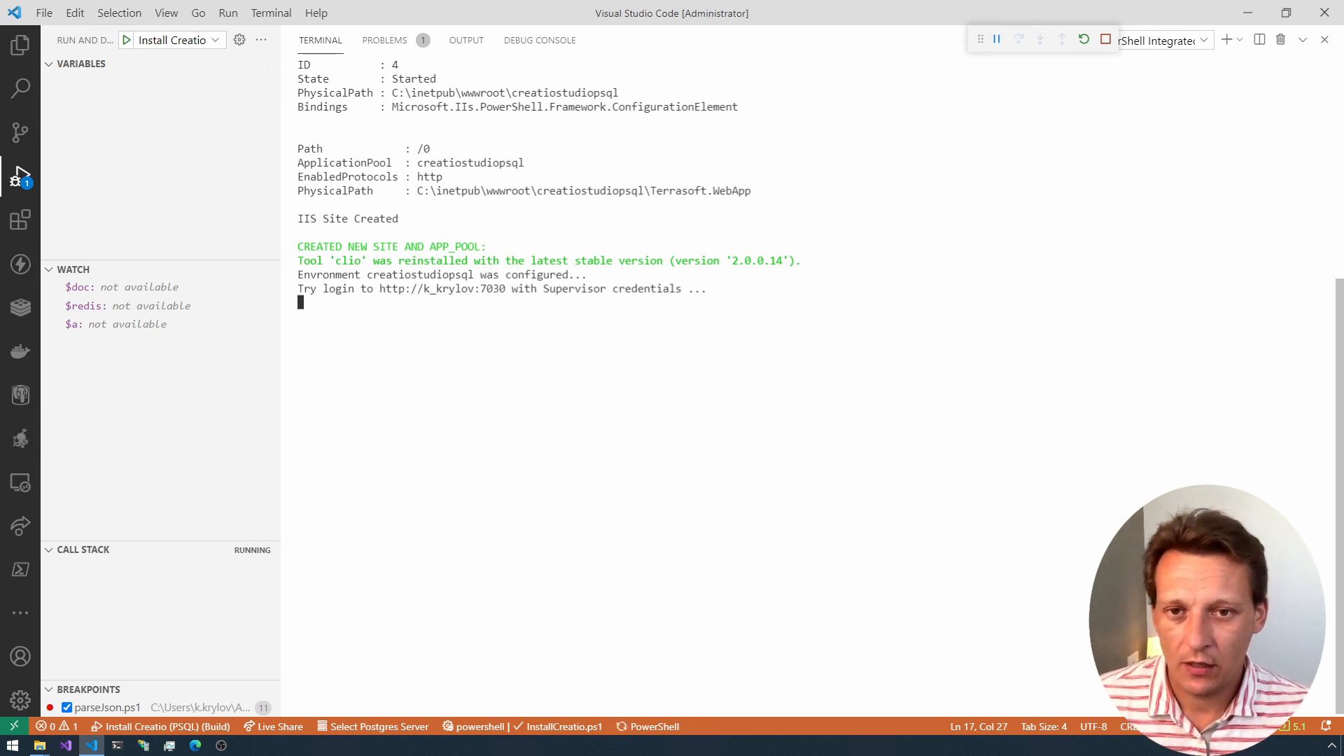
{"action": "scroll", "coordinate": [805, 385], "scroll_direction": "up", "scroll_amount": 6}
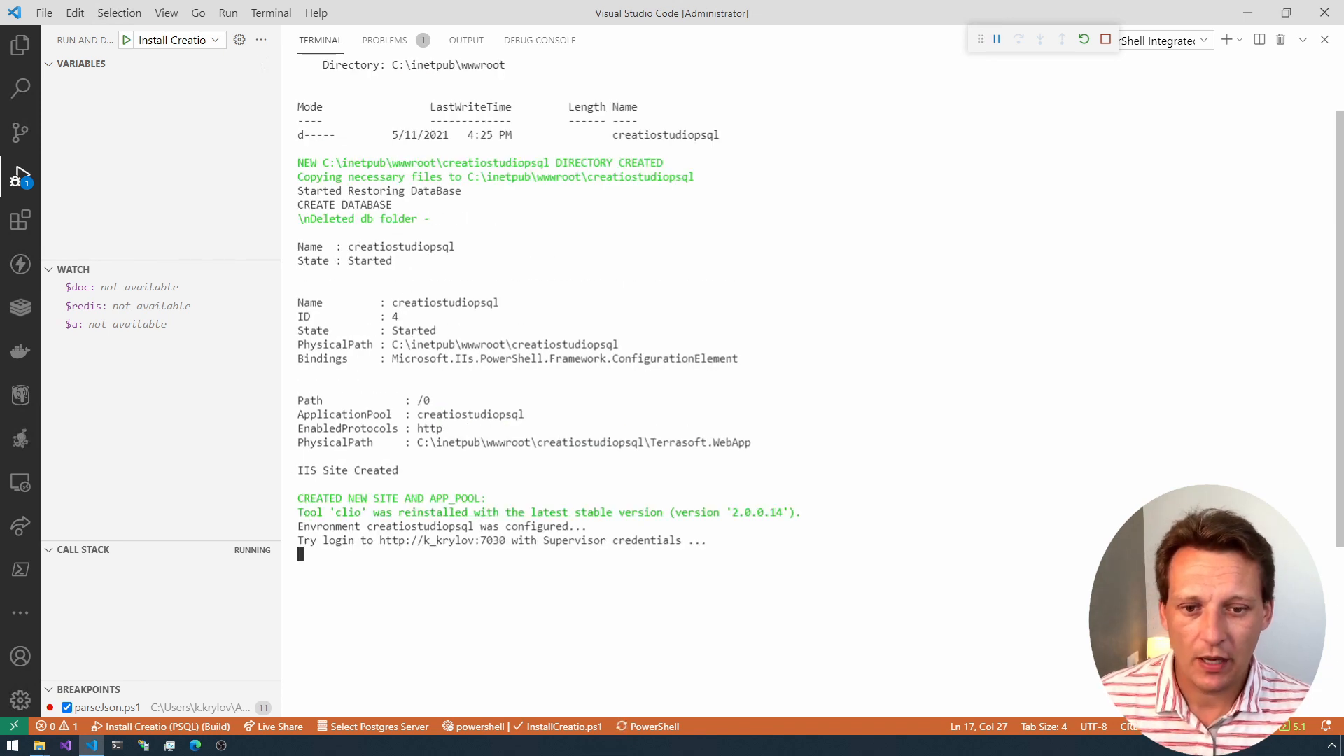
{"action": "scroll", "coordinate": [805, 385], "scroll_direction": "up", "scroll_amount": 2}
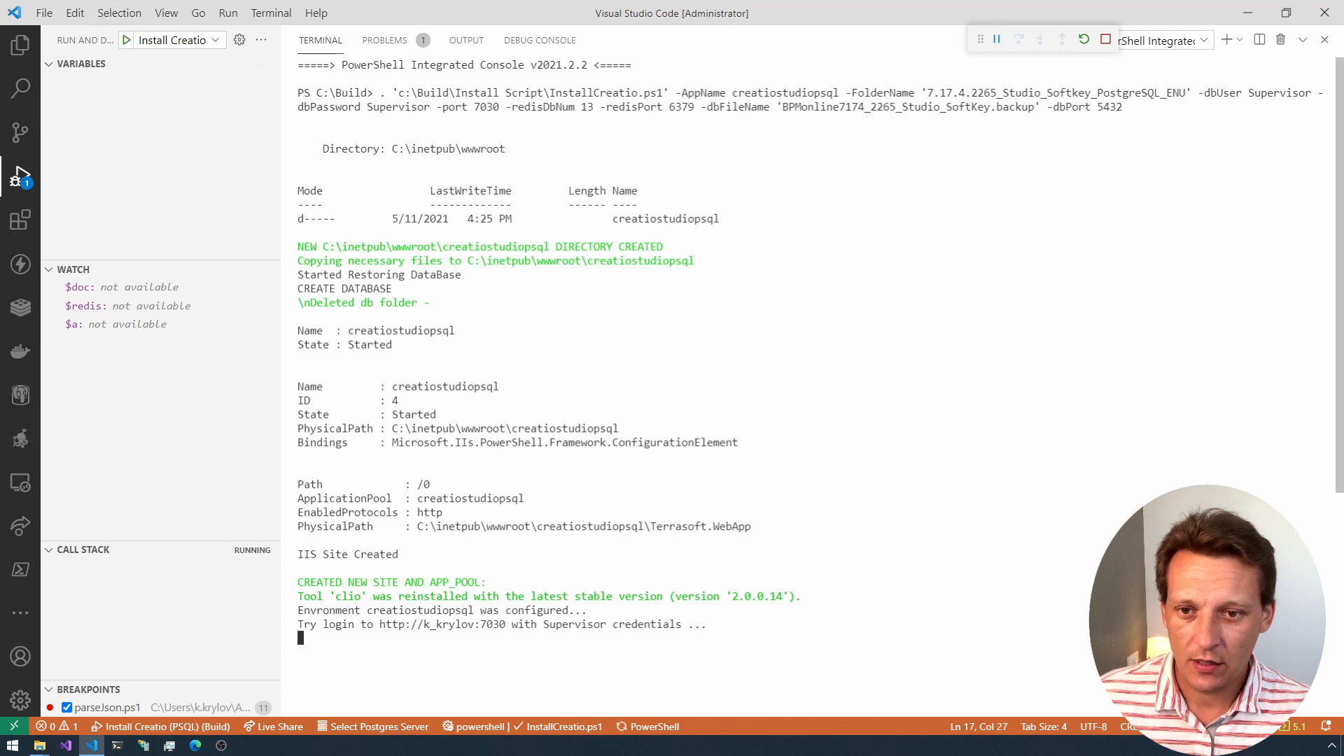
{"action": "scroll", "coordinate": [805, 385], "scroll_direction": "down", "scroll_amount": 2}
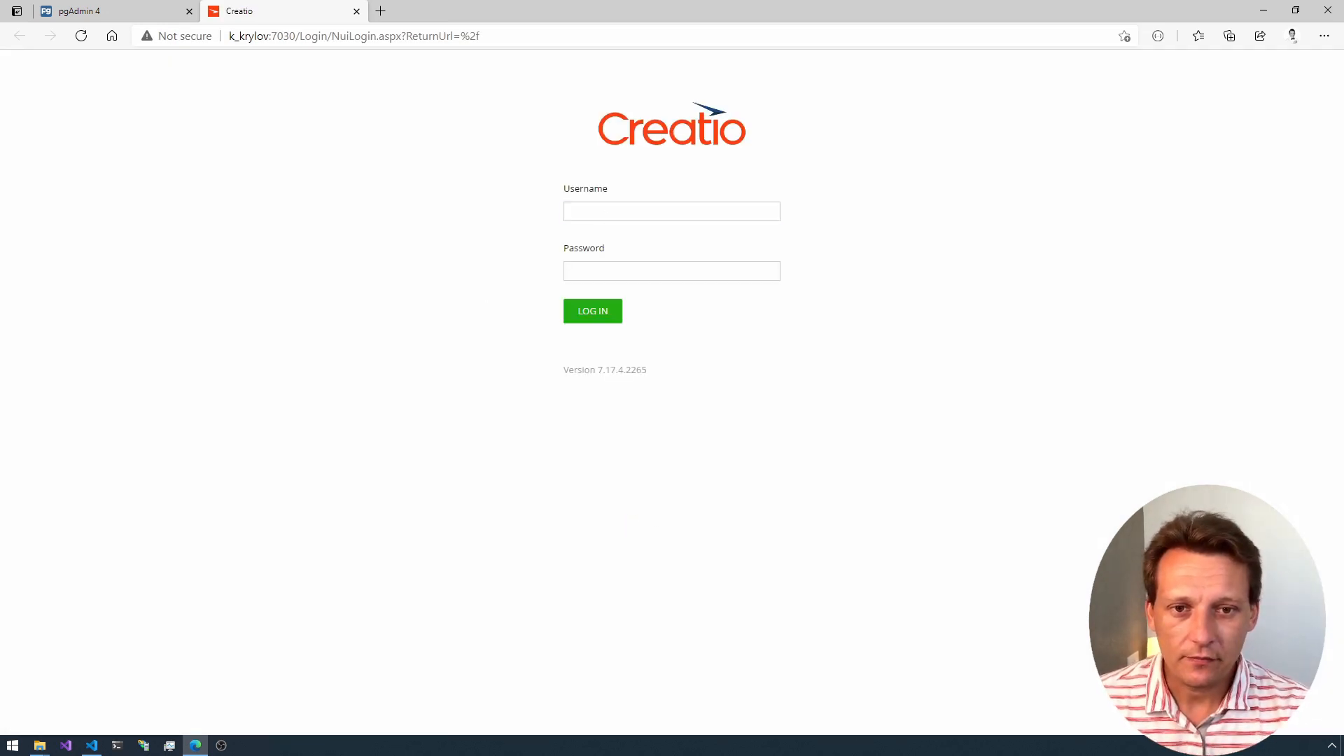
Step: Log in to the new Creatio site as the Supervisor user with the account password and let the browser save the credentials
{"action": "left_click", "coordinate": [651, 212]}
{"action": "type", "text": "Superv"}
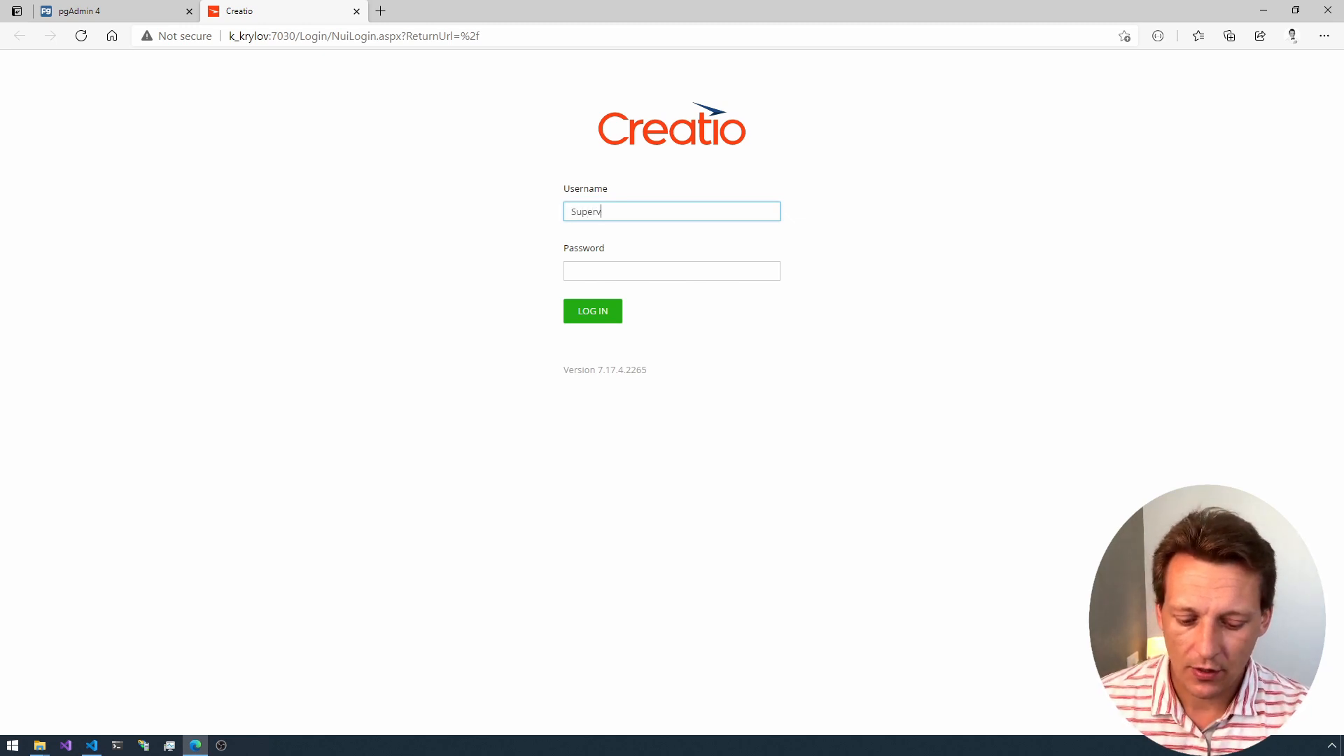
{"action": "type", "text": "isor"}
{"action": "key", "text": "Tab"}
{"action": "type", "text": "Sup"}
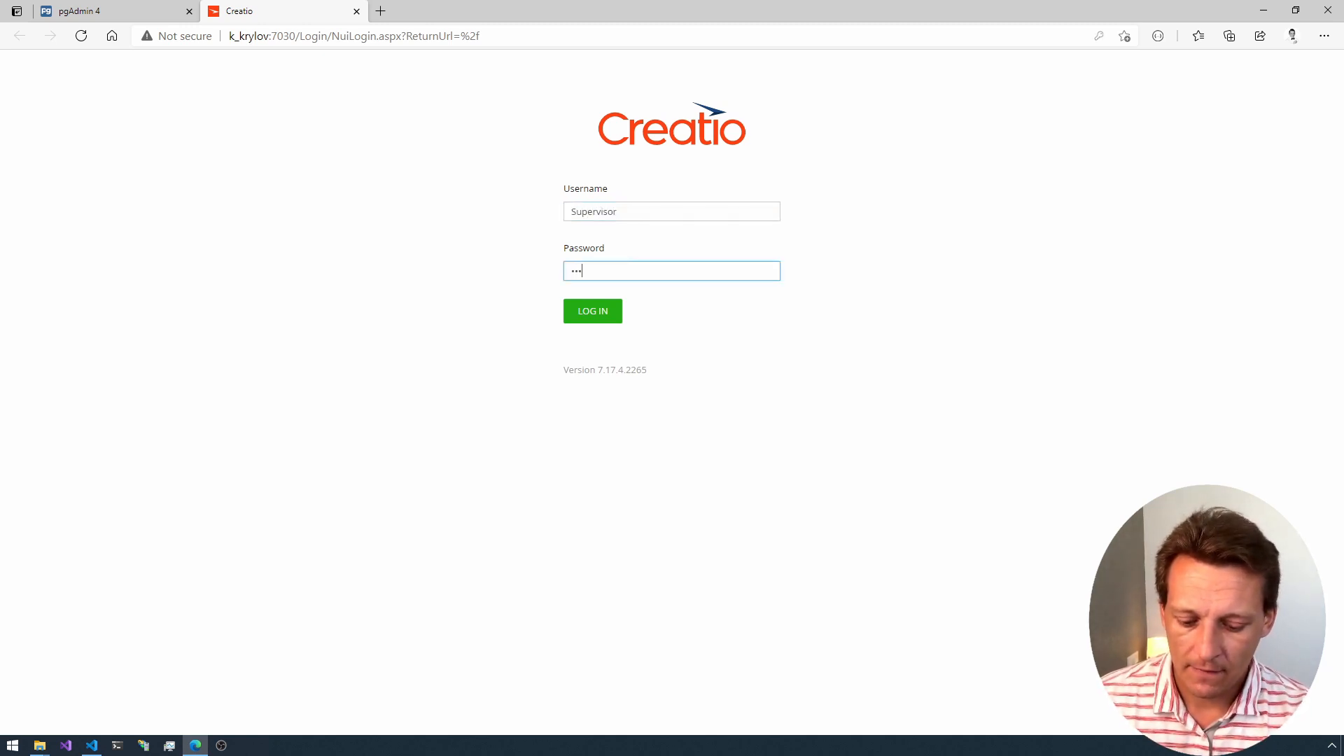
{"action": "type", "text": "ervisor"}
{"action": "key", "text": "Return"}
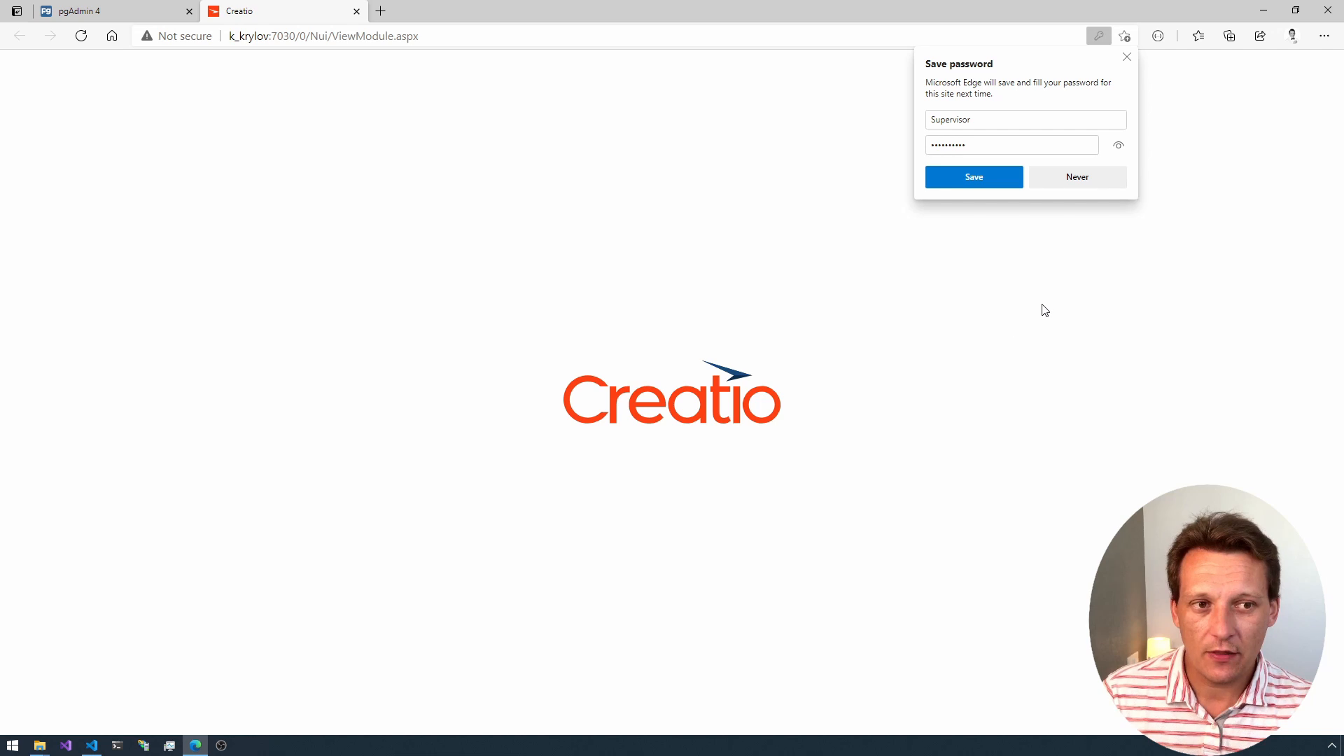
{"action": "left_click", "coordinate": [988, 184]}
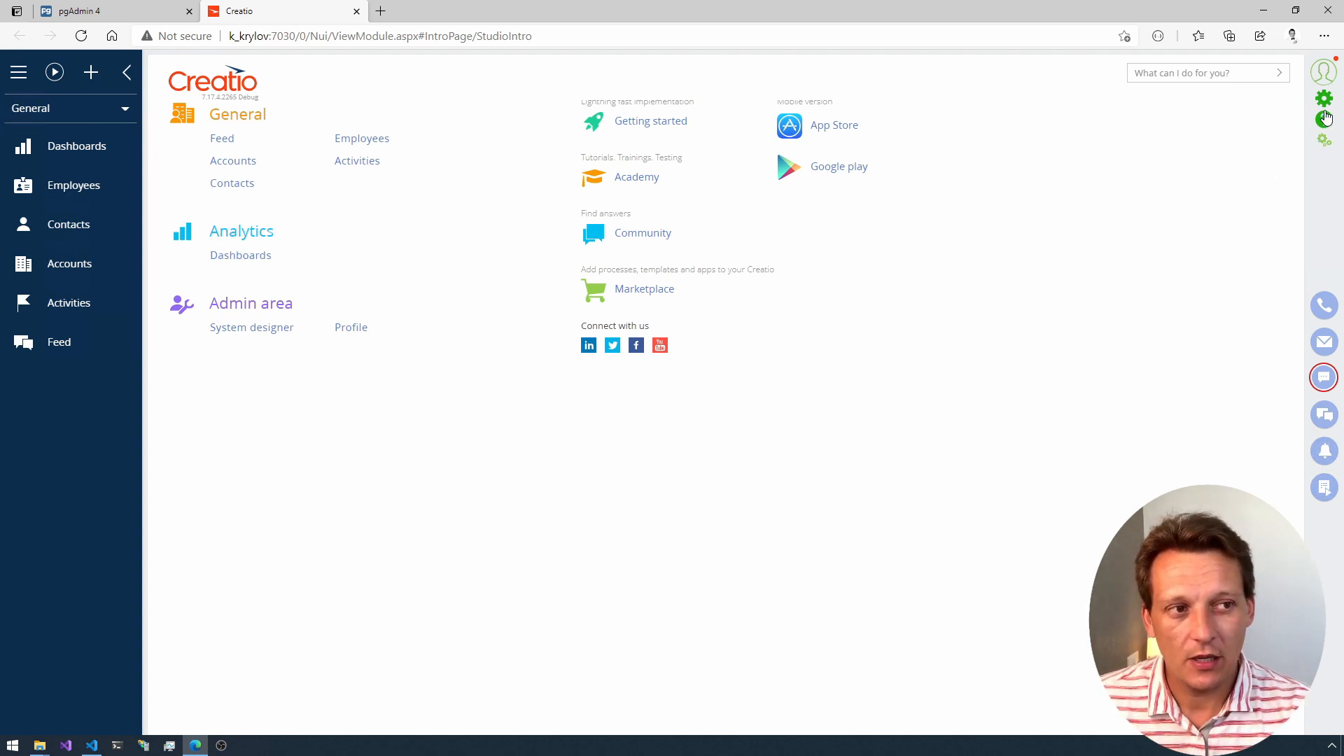
Step: Open the current user's profile page in Creatio, review its settings and save the profile
{"action": "left_click", "coordinate": [1320, 73]}
{"action": "left_click", "coordinate": [1257, 175]}
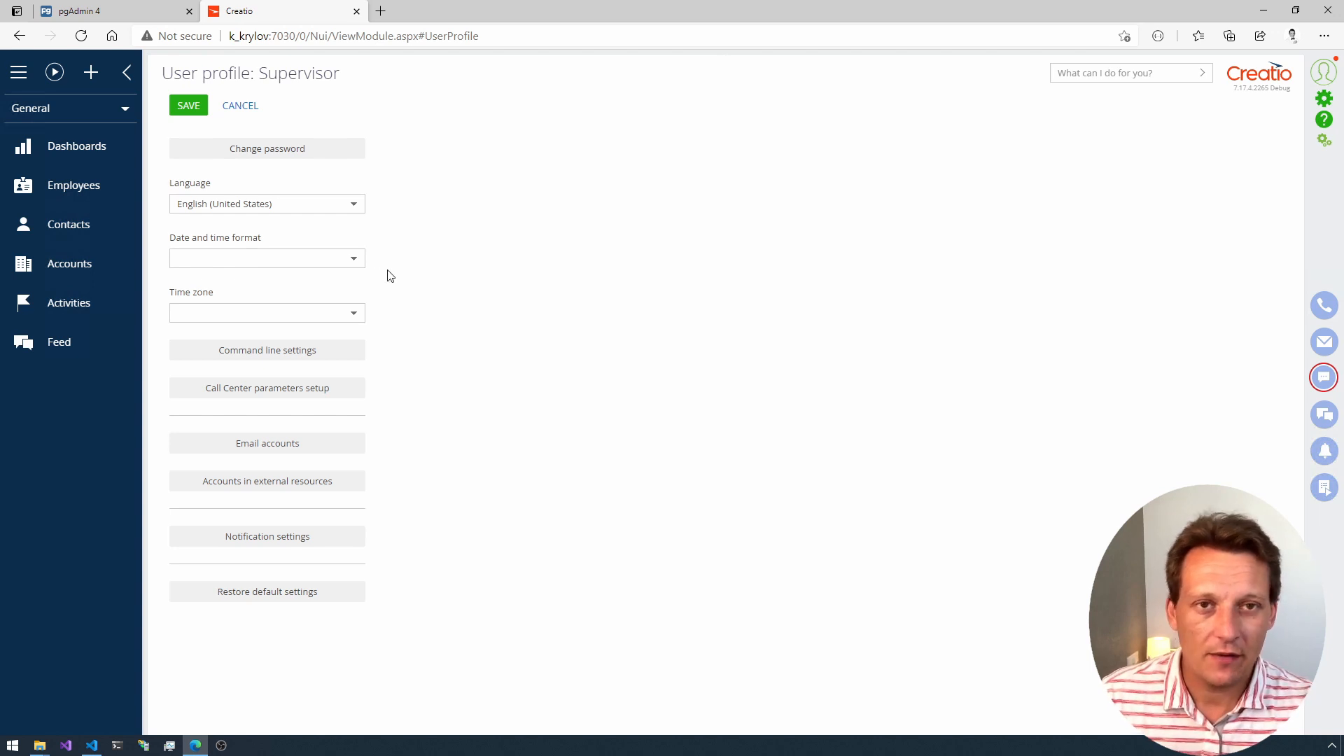
{"action": "left_click", "coordinate": [198, 107]}
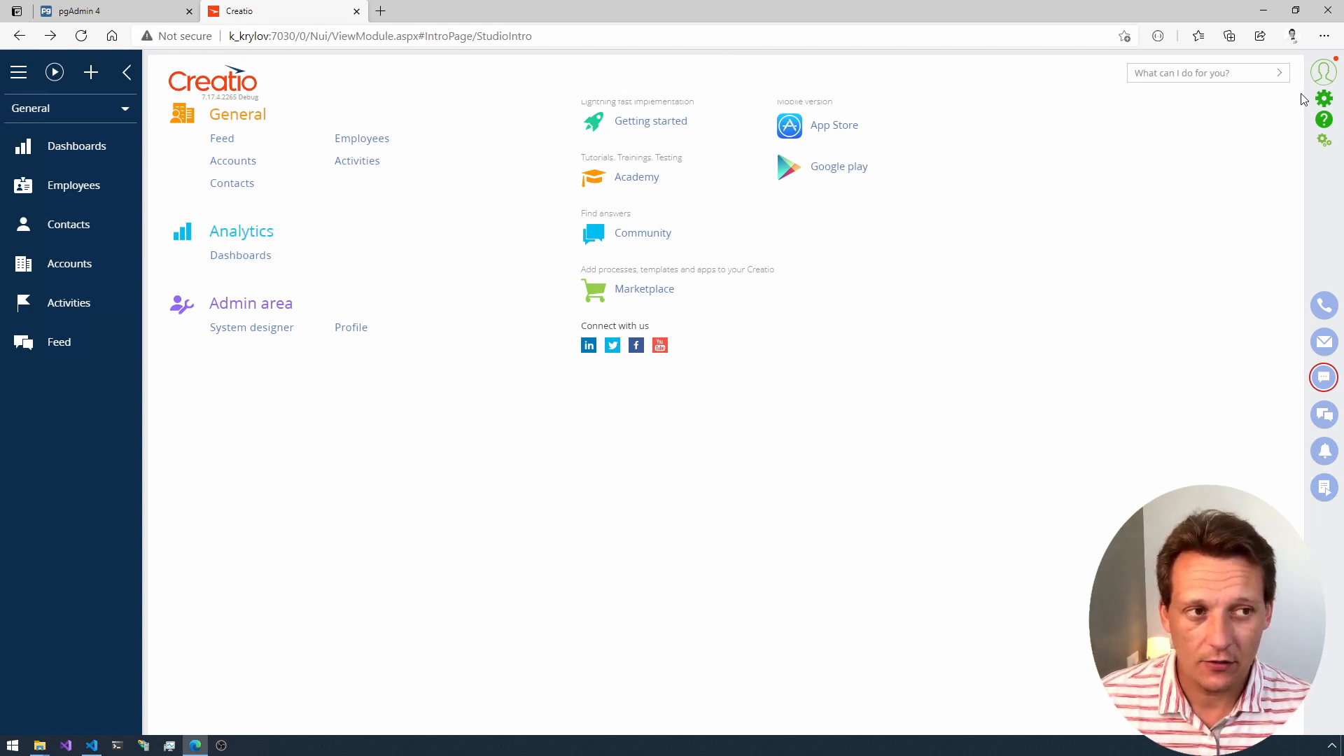
Step: Show the email pane in Creatio and go to the mailbox settings
{"action": "left_click", "coordinate": [1323, 78]}
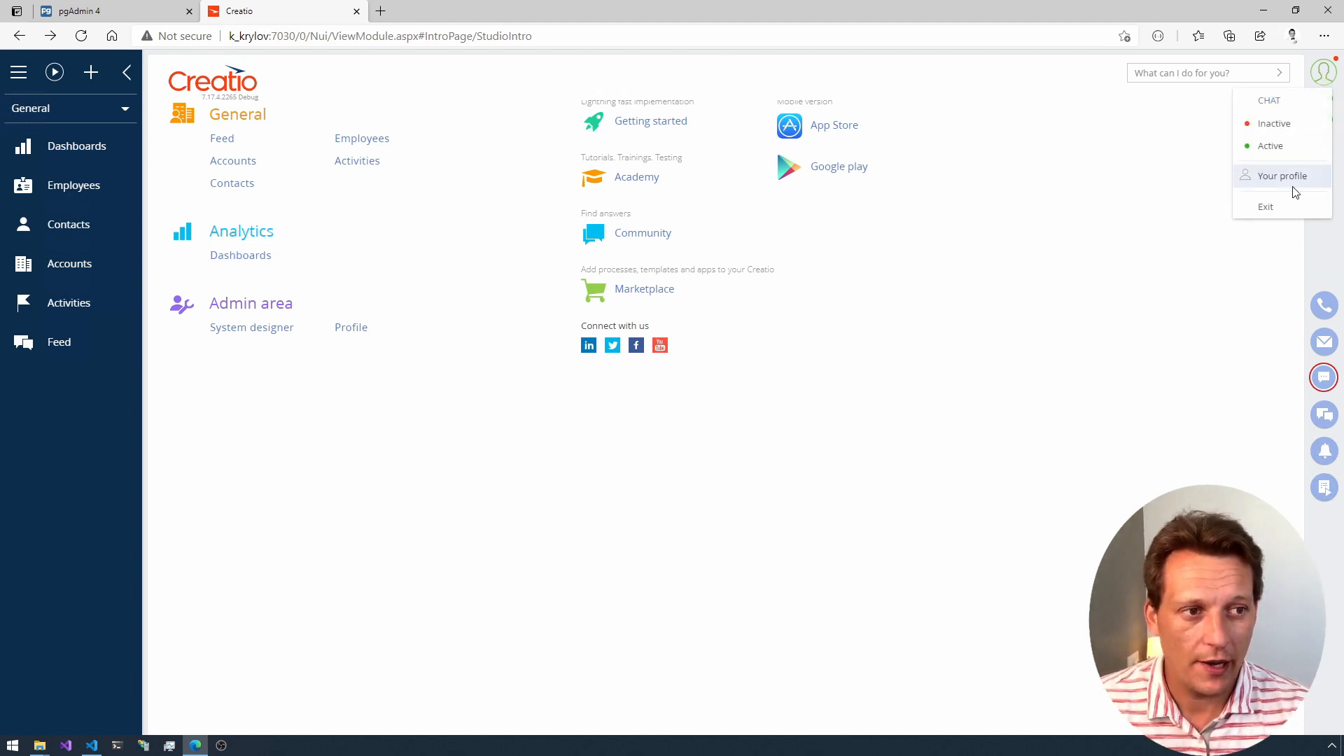
{"action": "left_click", "coordinate": [1323, 350]}
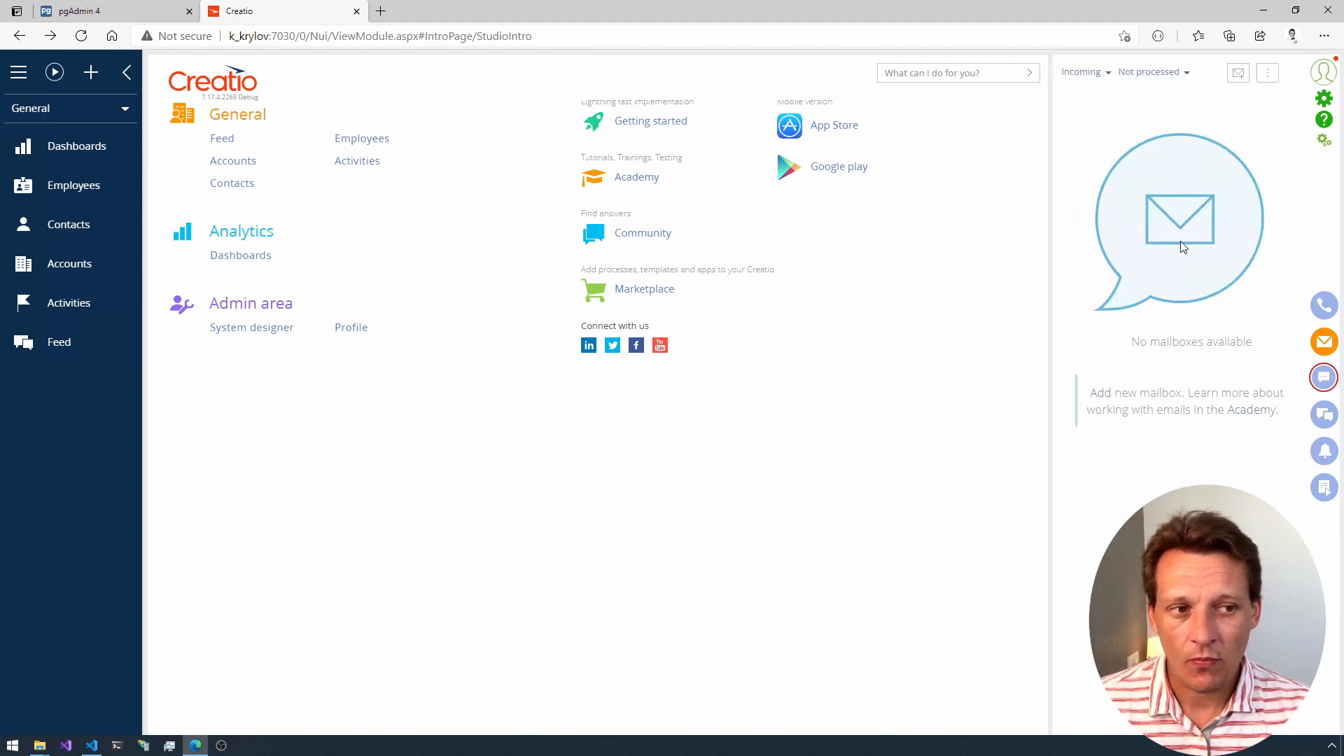
{"action": "left_click", "coordinate": [1267, 73]}
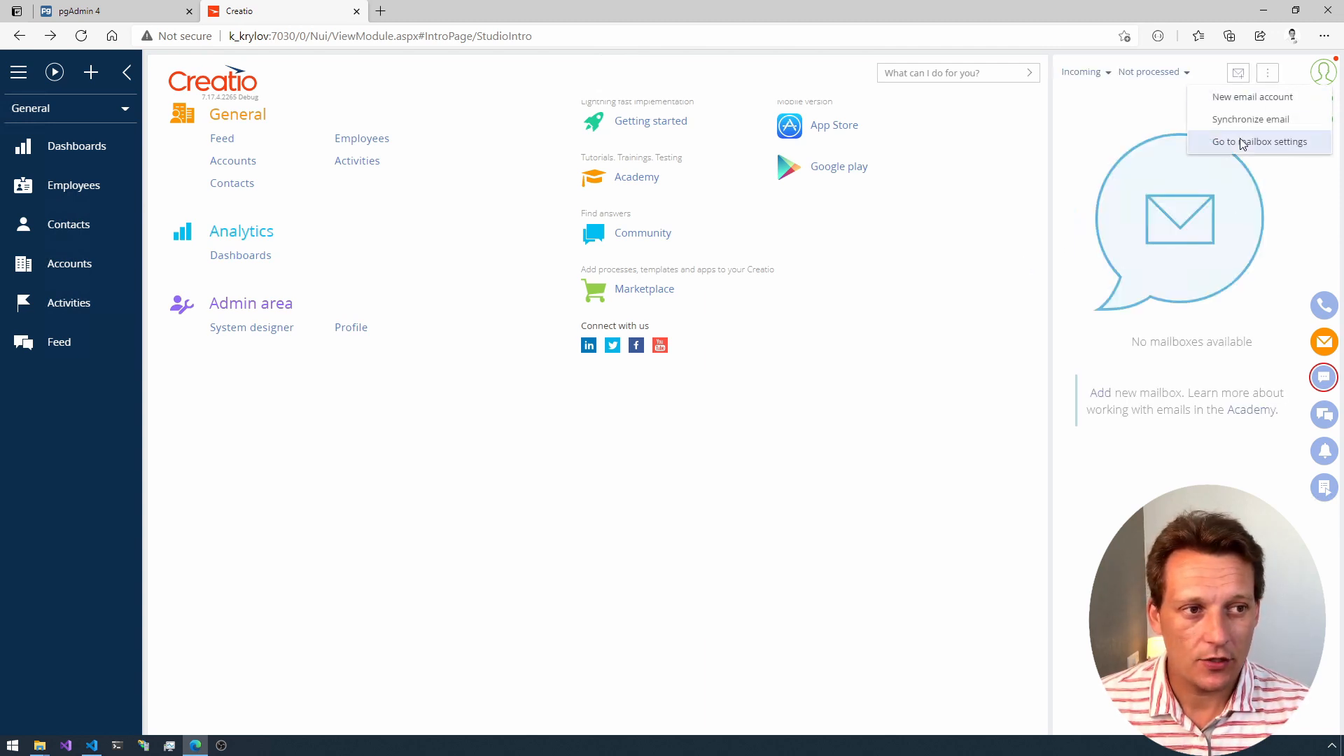
{"action": "left_click", "coordinate": [1239, 141]}
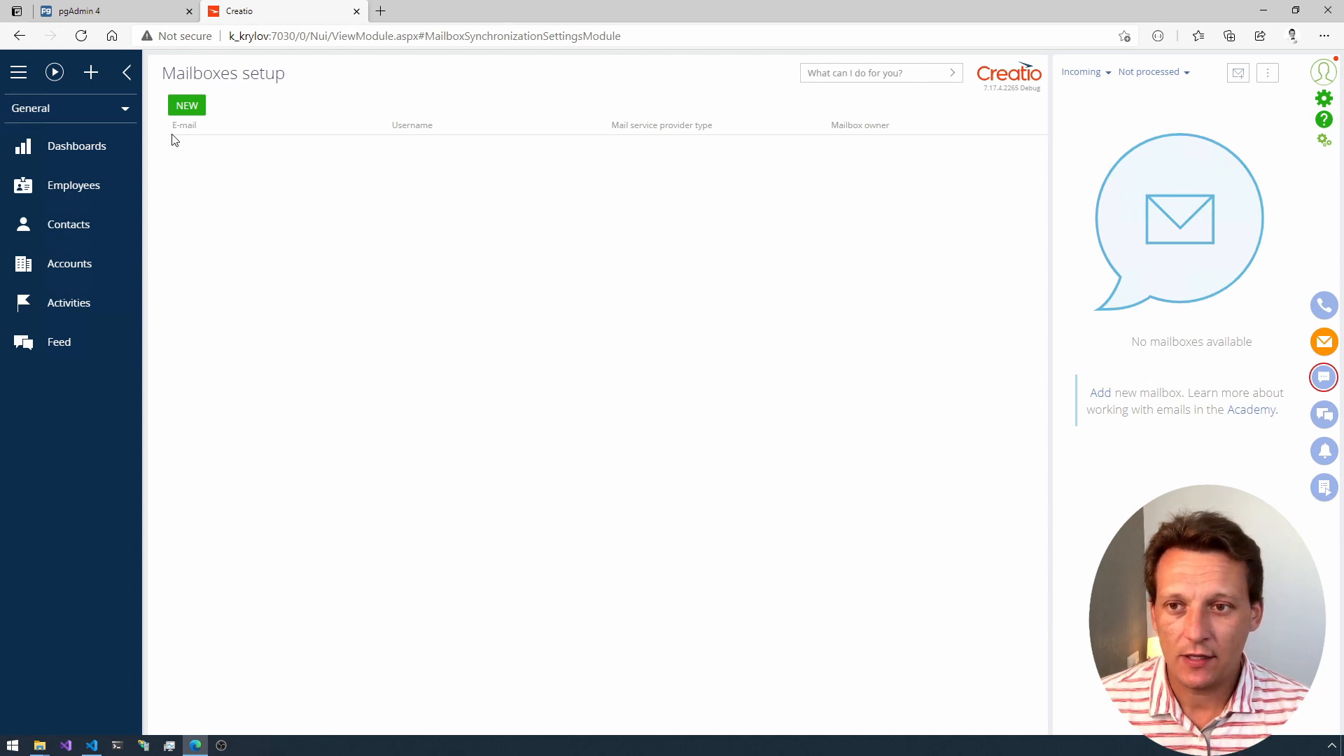
Step: Add a new Office 365 mailbox with the user's email address and sign in with the mailbox password
{"action": "left_click", "coordinate": [186, 105]}
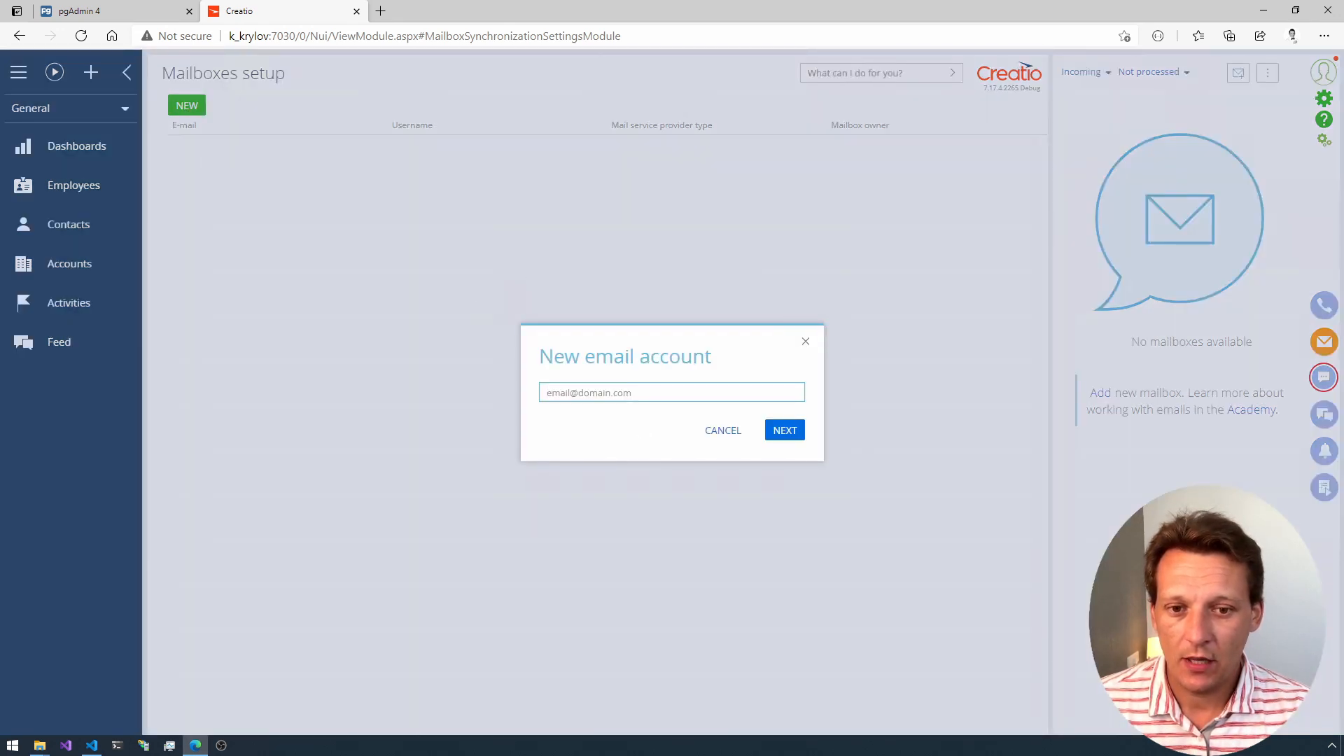
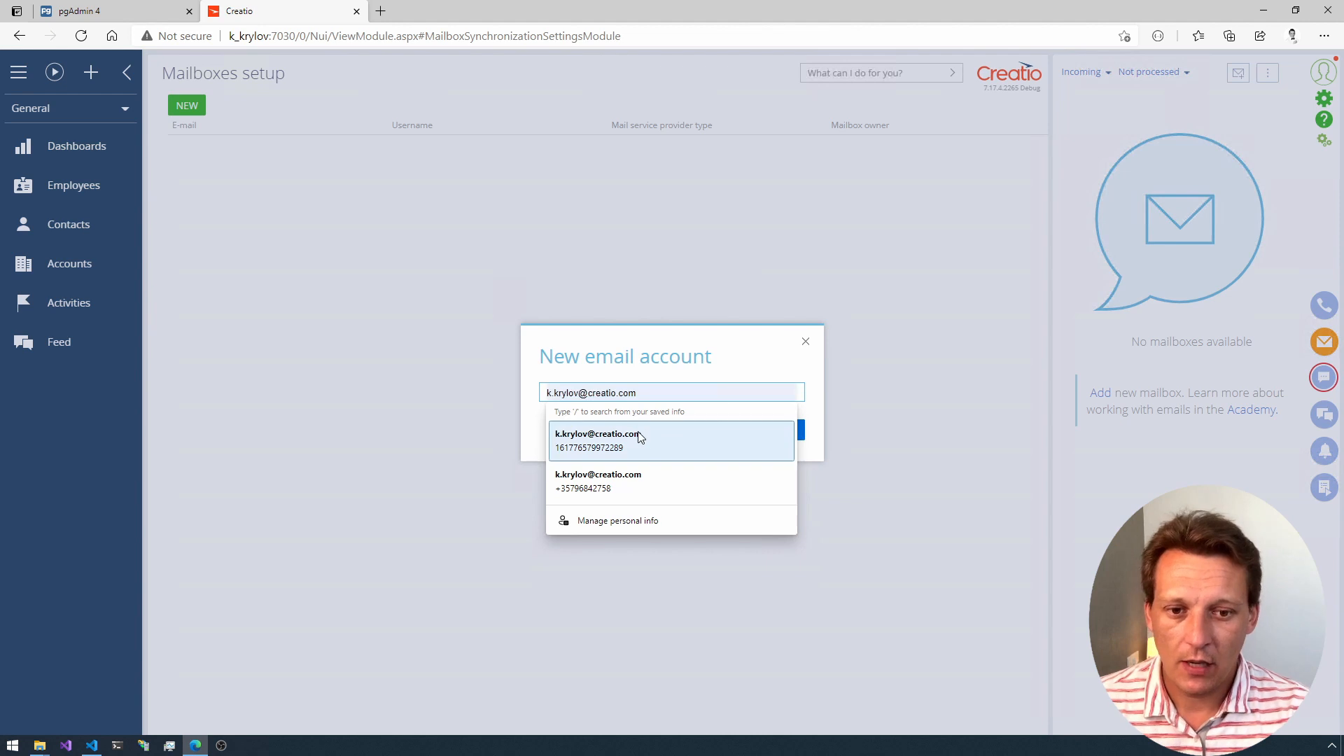
{"action": "left_click", "coordinate": [639, 438]}
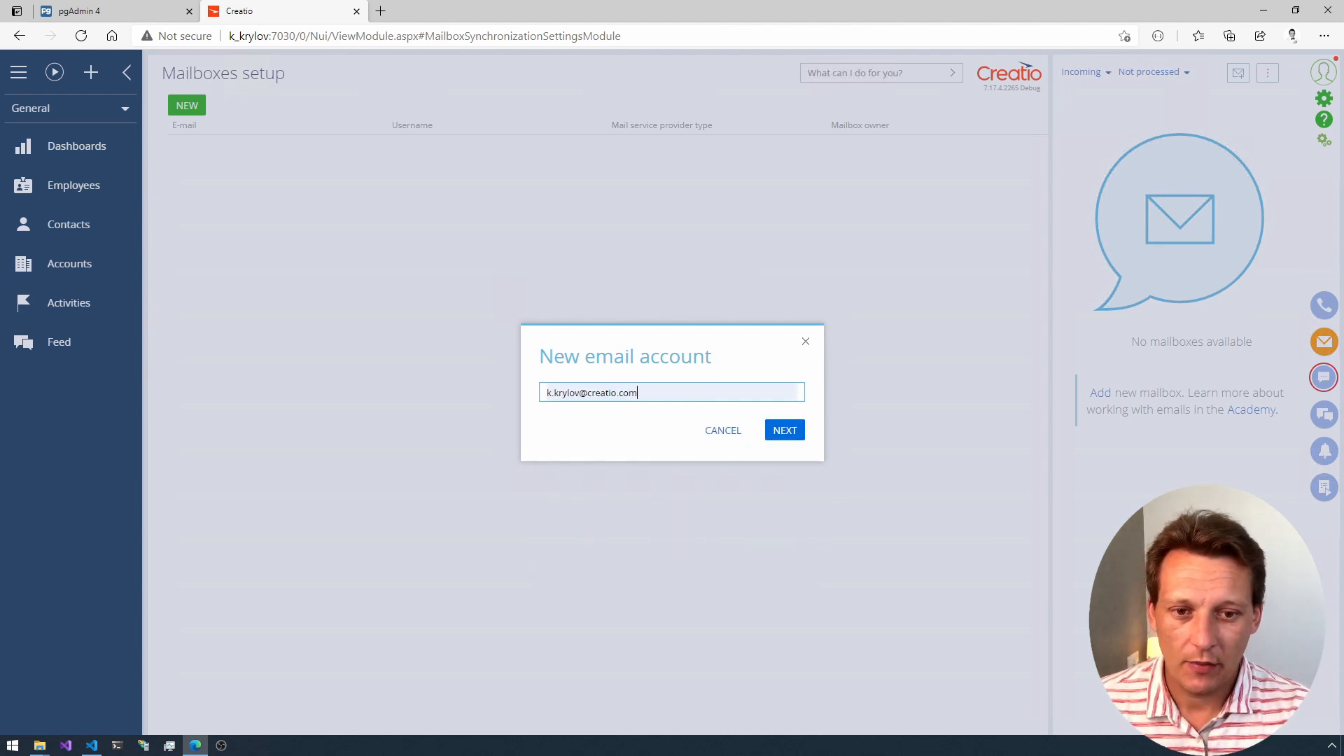
{"action": "left_click", "coordinate": [769, 432]}
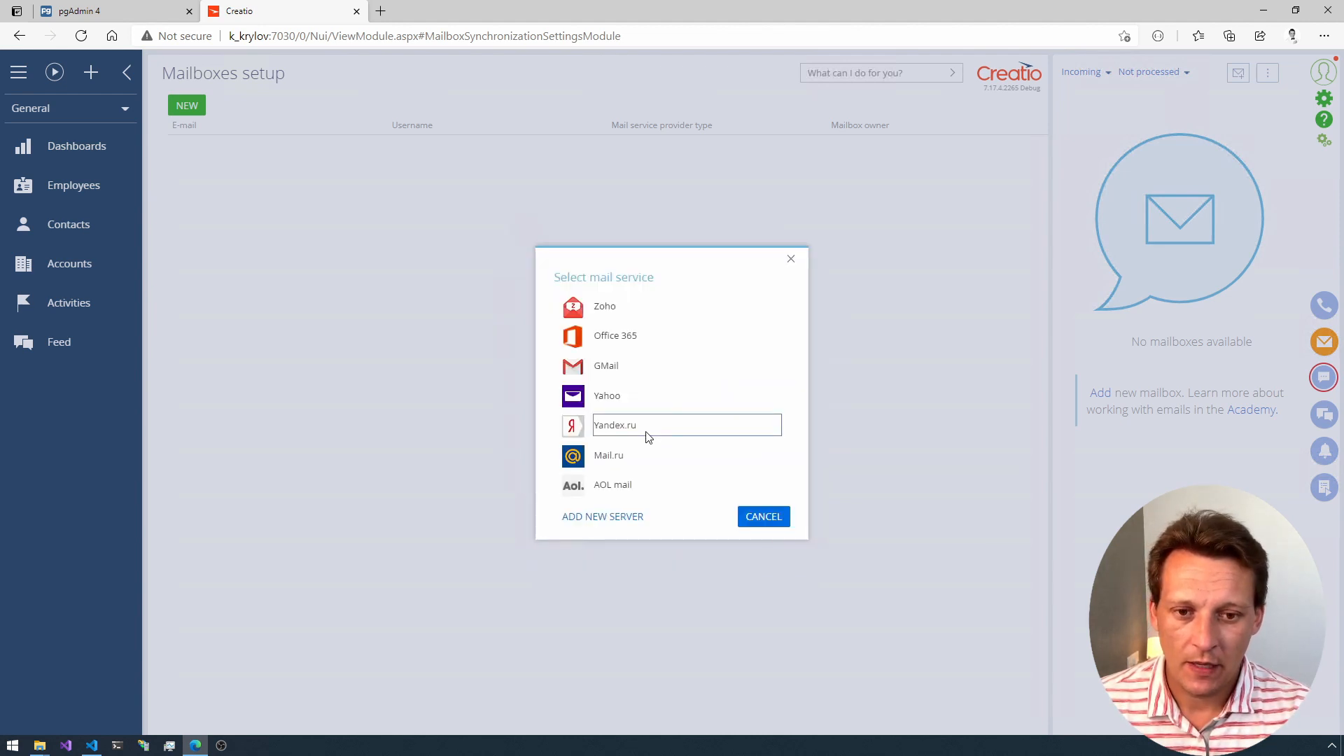
{"action": "left_click", "coordinate": [630, 337]}
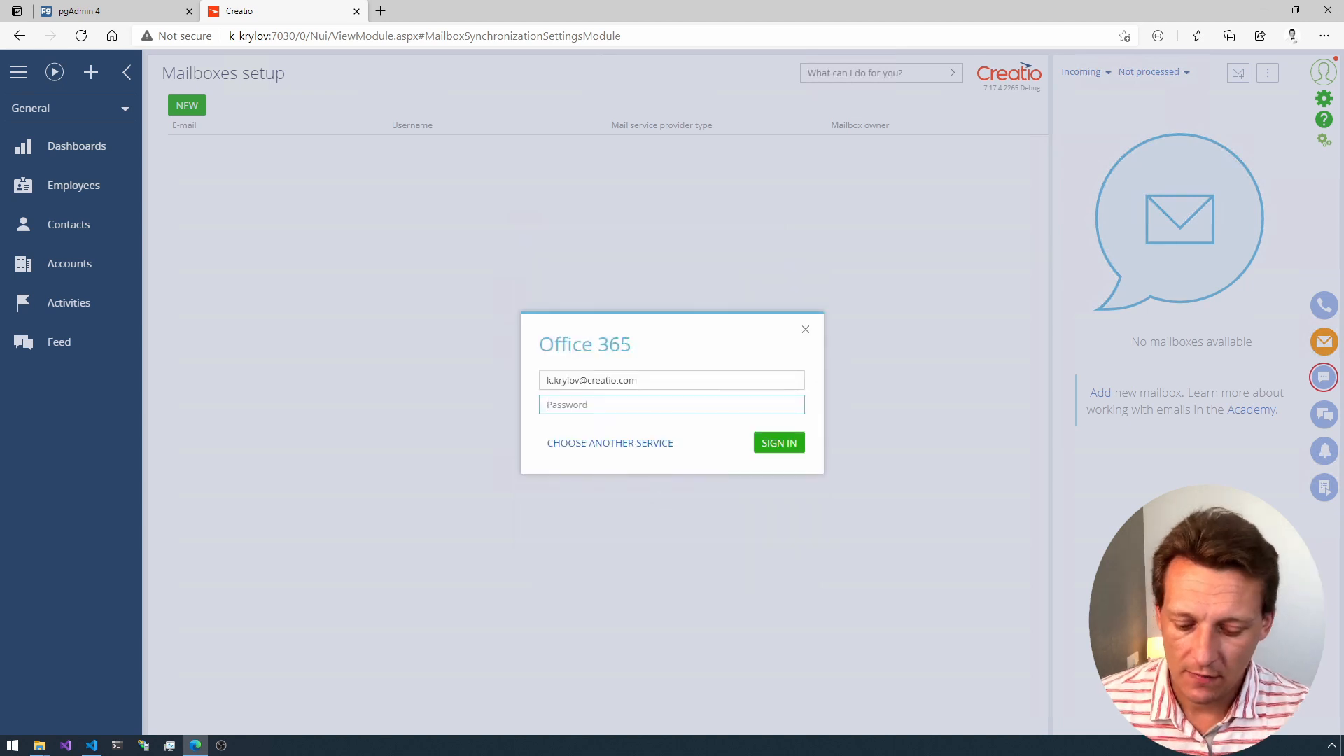
{"action": "type", "text": "*"}
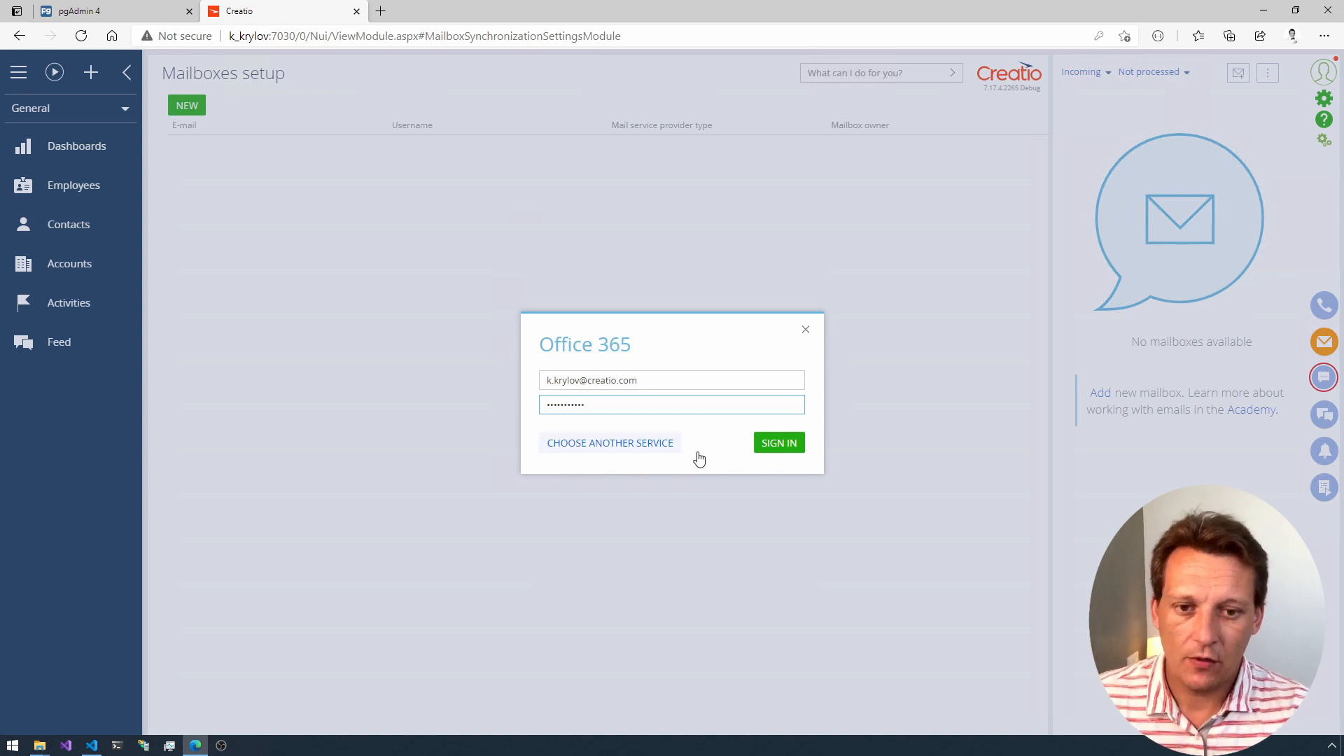
{"action": "left_click", "coordinate": [781, 444]}
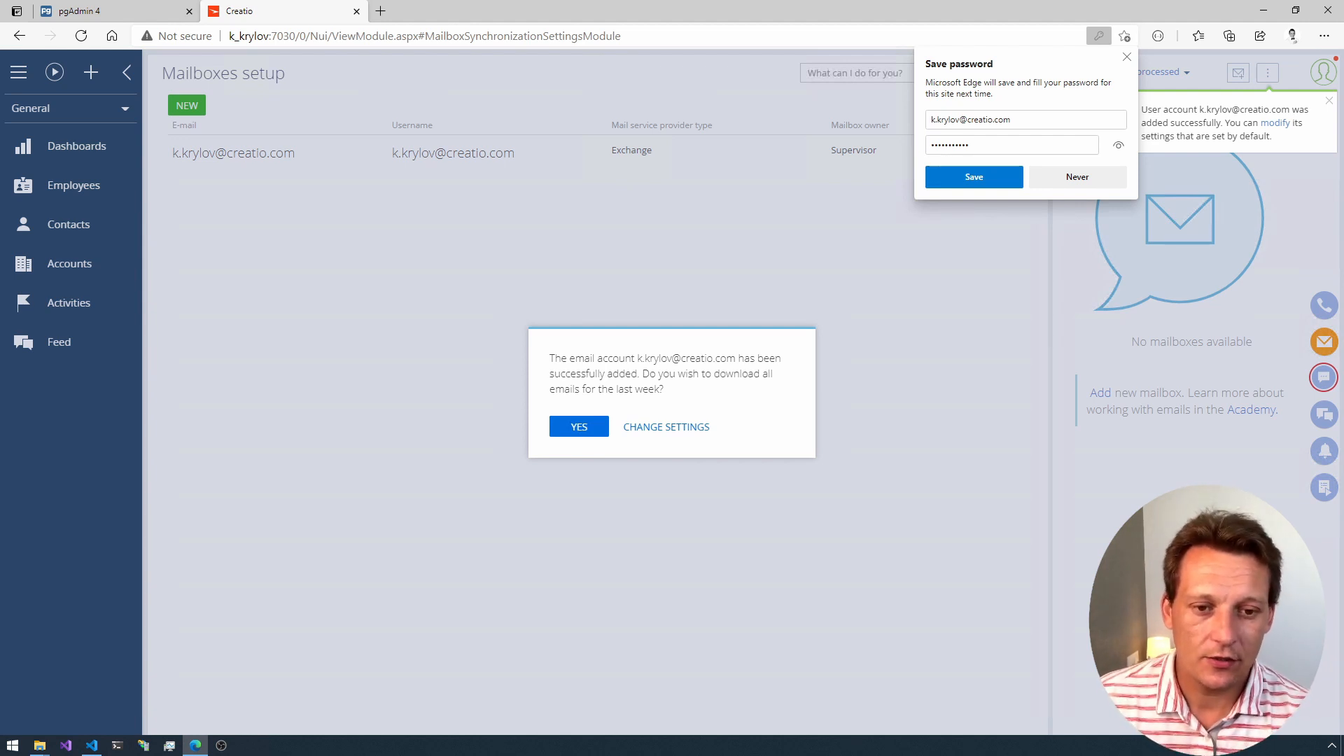
Step: Choose to change the new mailbox's settings, dismiss the browser's password prompt, and check the Meetings and tasks and Email settings
{"action": "left_click", "coordinate": [649, 428]}
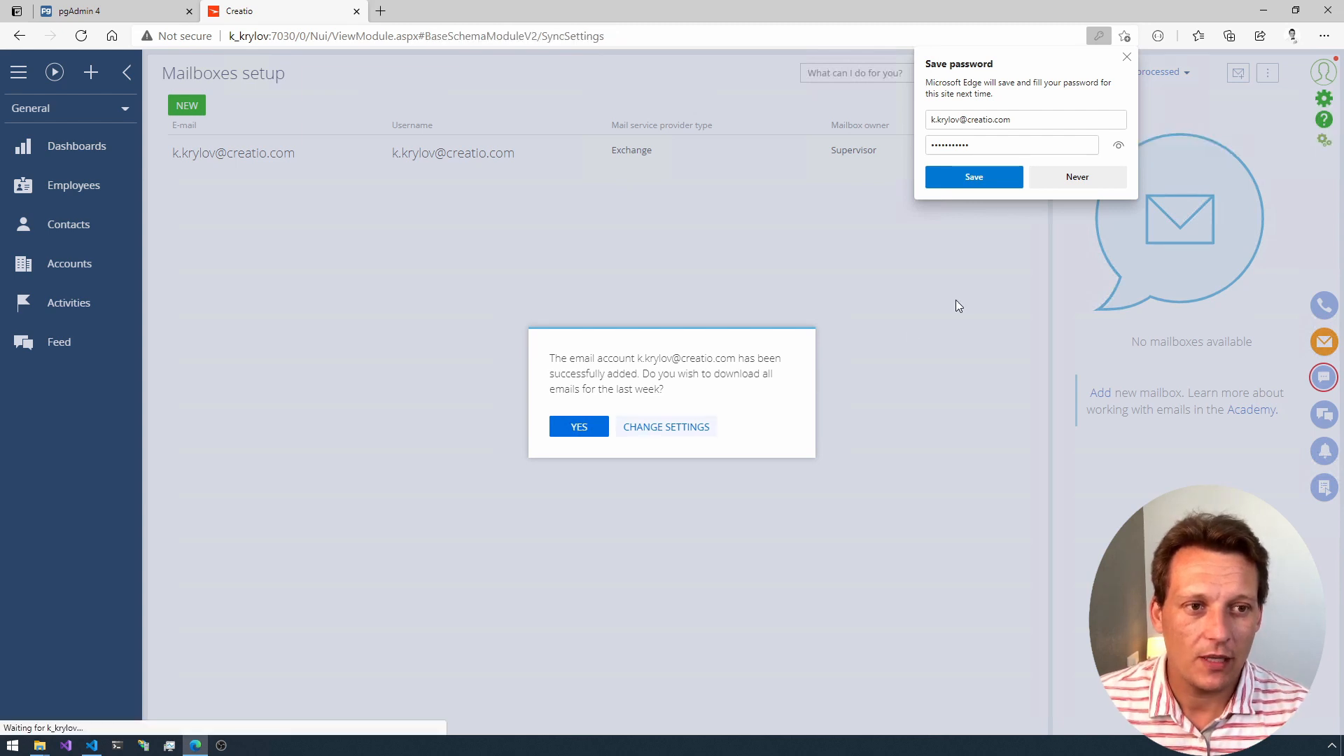
{"action": "left_click", "coordinate": [1126, 56]}
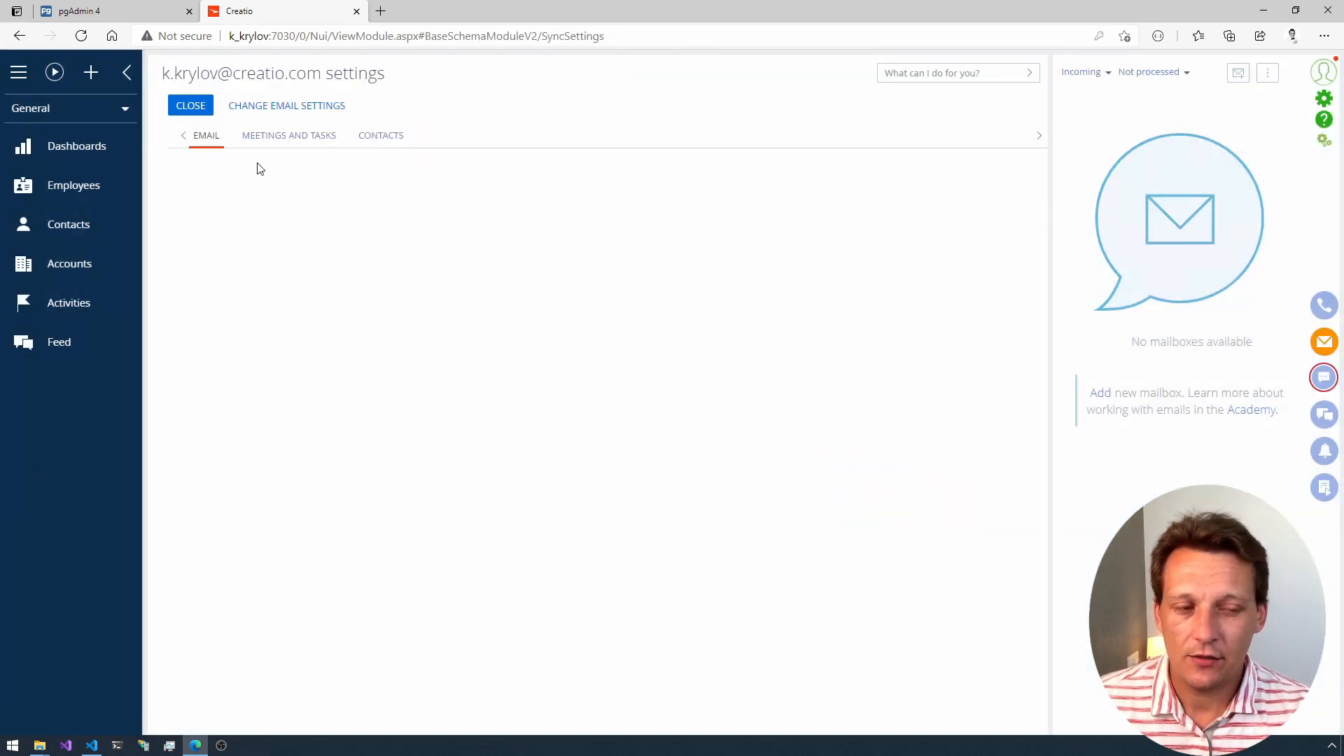
{"action": "left_click", "coordinate": [257, 141]}
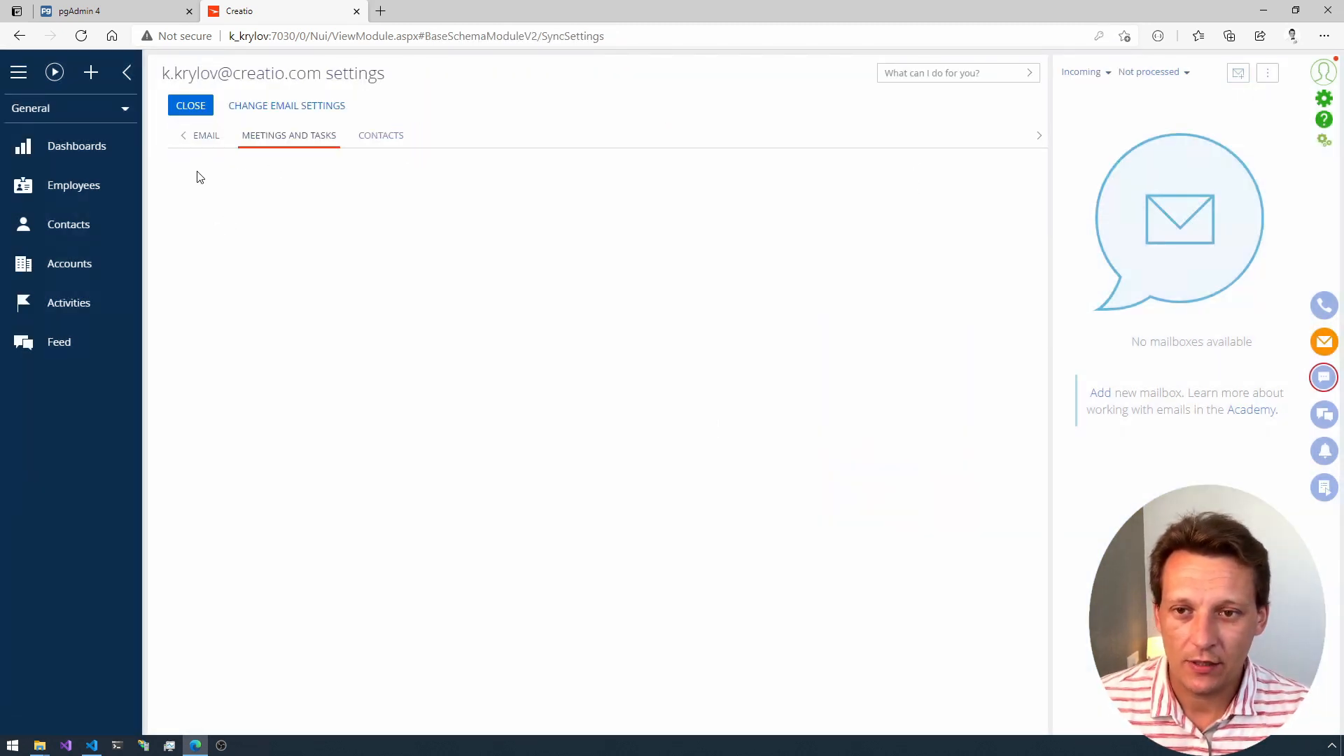
{"action": "left_click", "coordinate": [208, 138]}
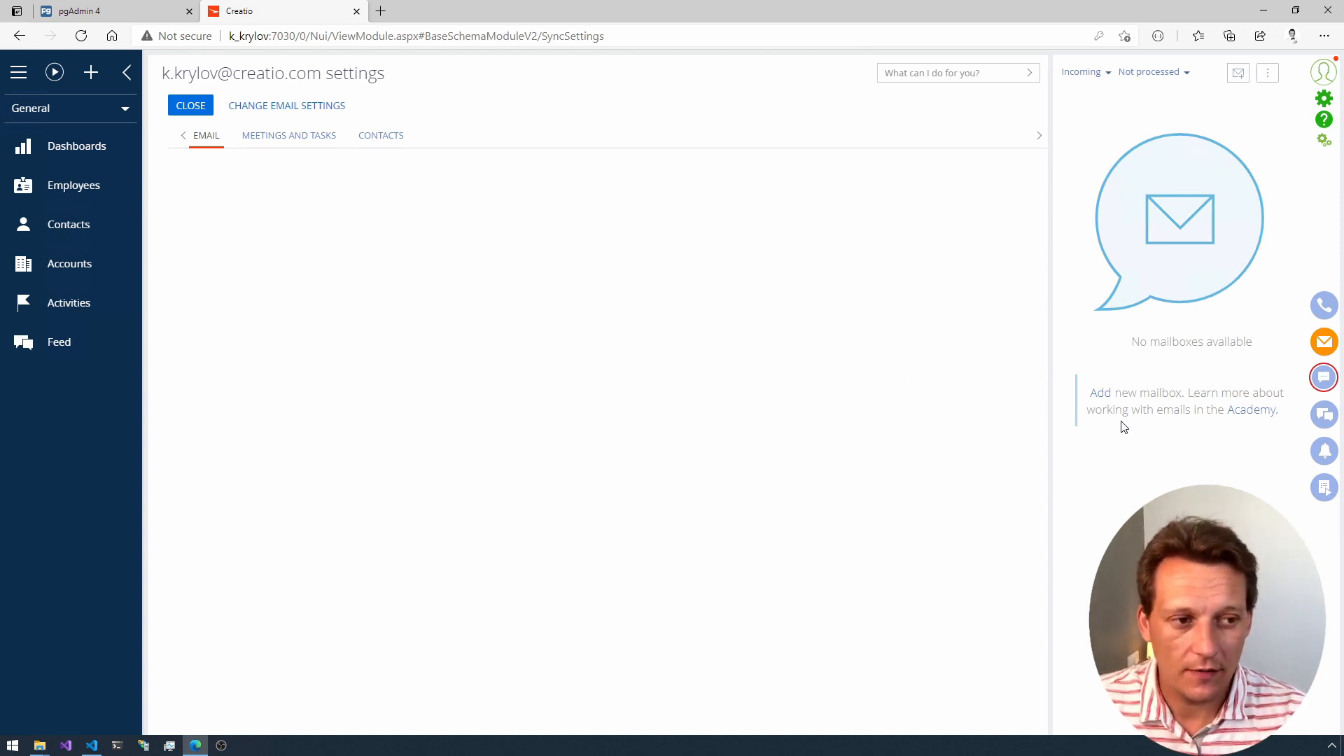
Step: Open the Creatio configuration workspace, start compiling it and confirm the compilation
{"action": "left_click", "coordinate": [1322, 145]}
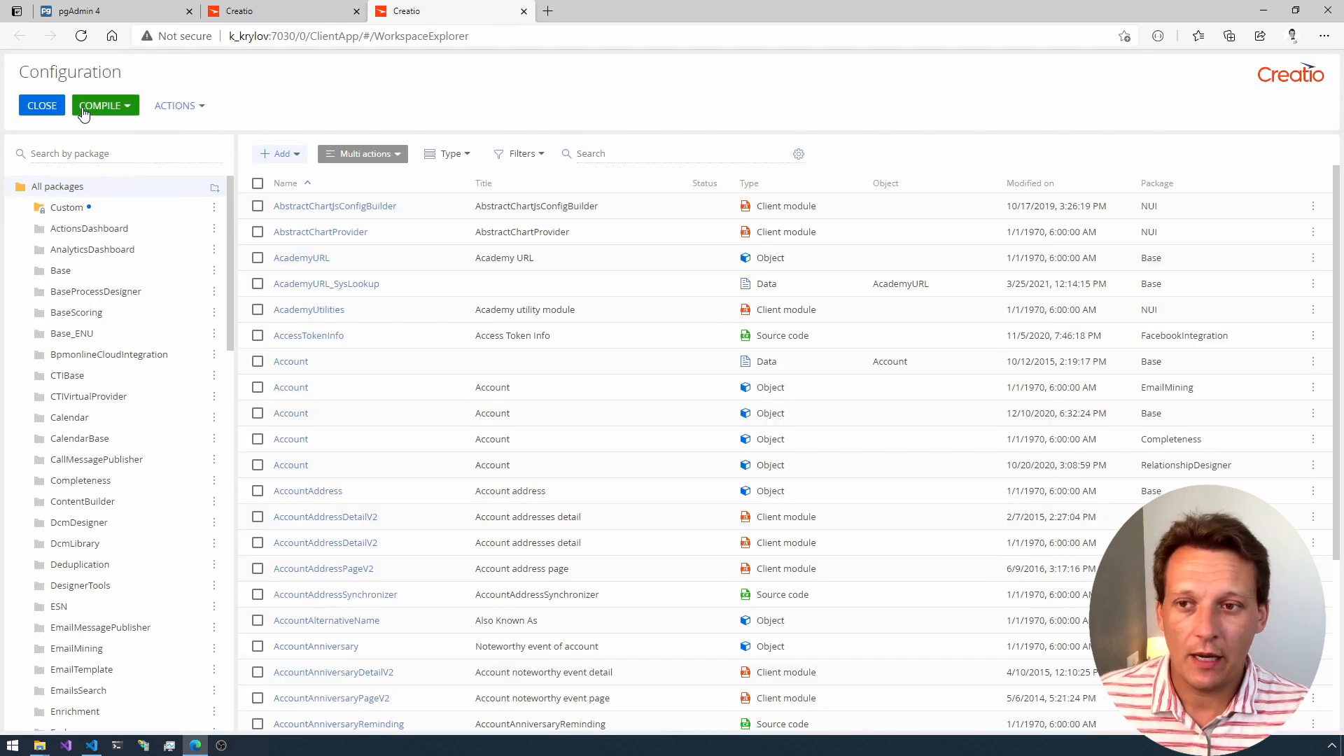
{"action": "left_click", "coordinate": [96, 105]}
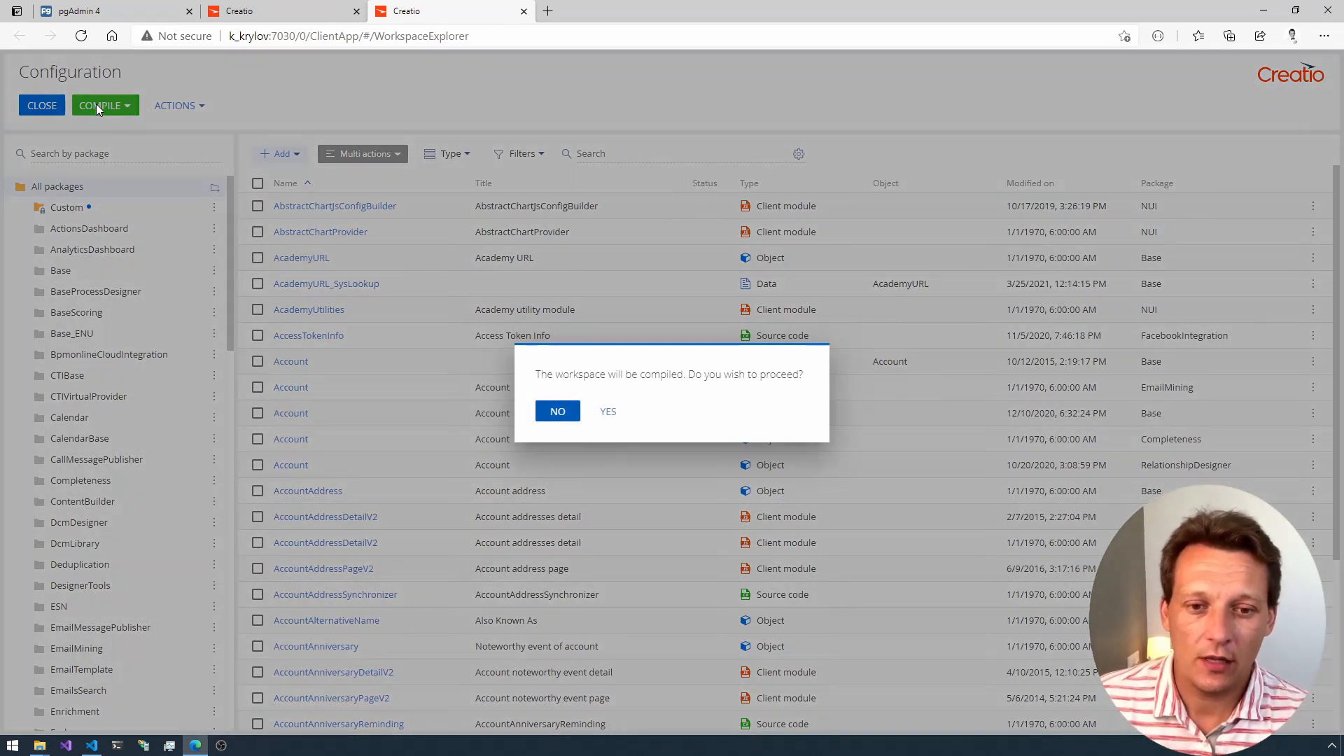
{"action": "left_click", "coordinate": [607, 413]}
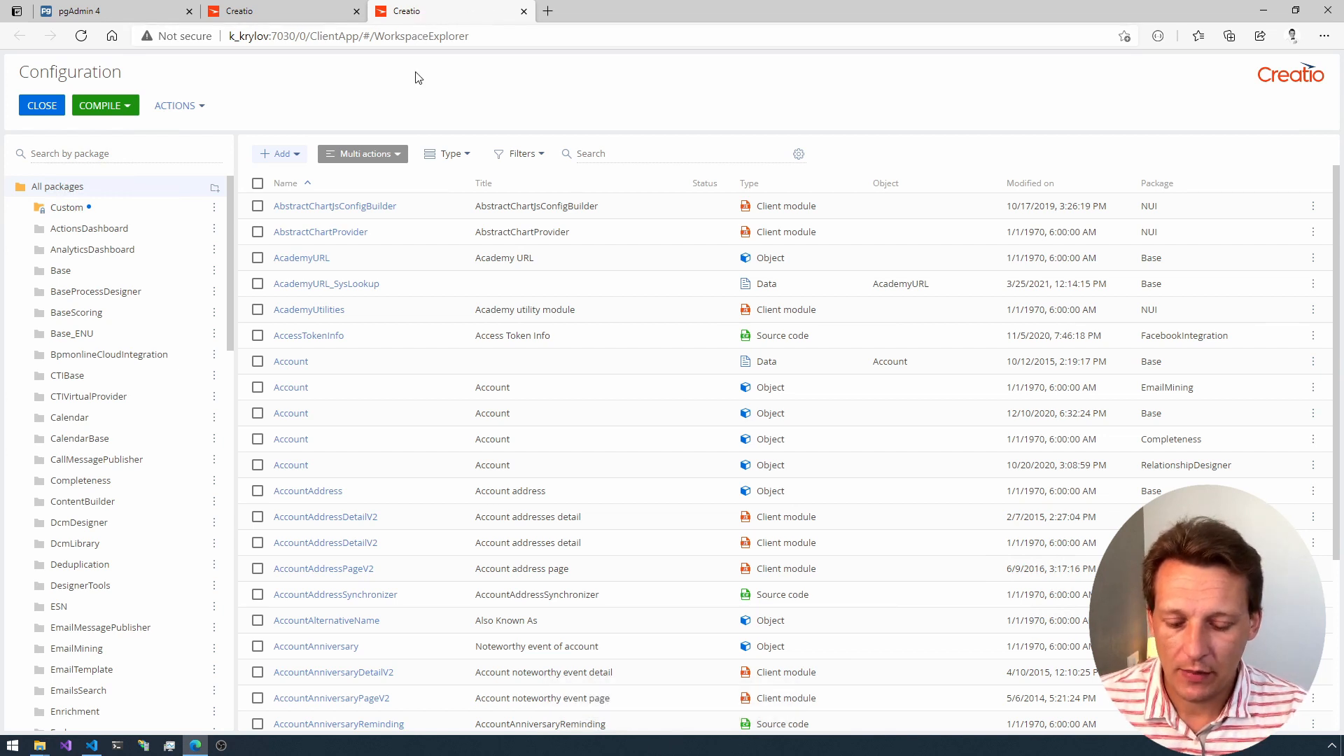
Step: Close both Creatio pages, reload pgAdmin 4 and sign in with the saved account e-mail and password
{"action": "key", "text": "ctrl+w"}
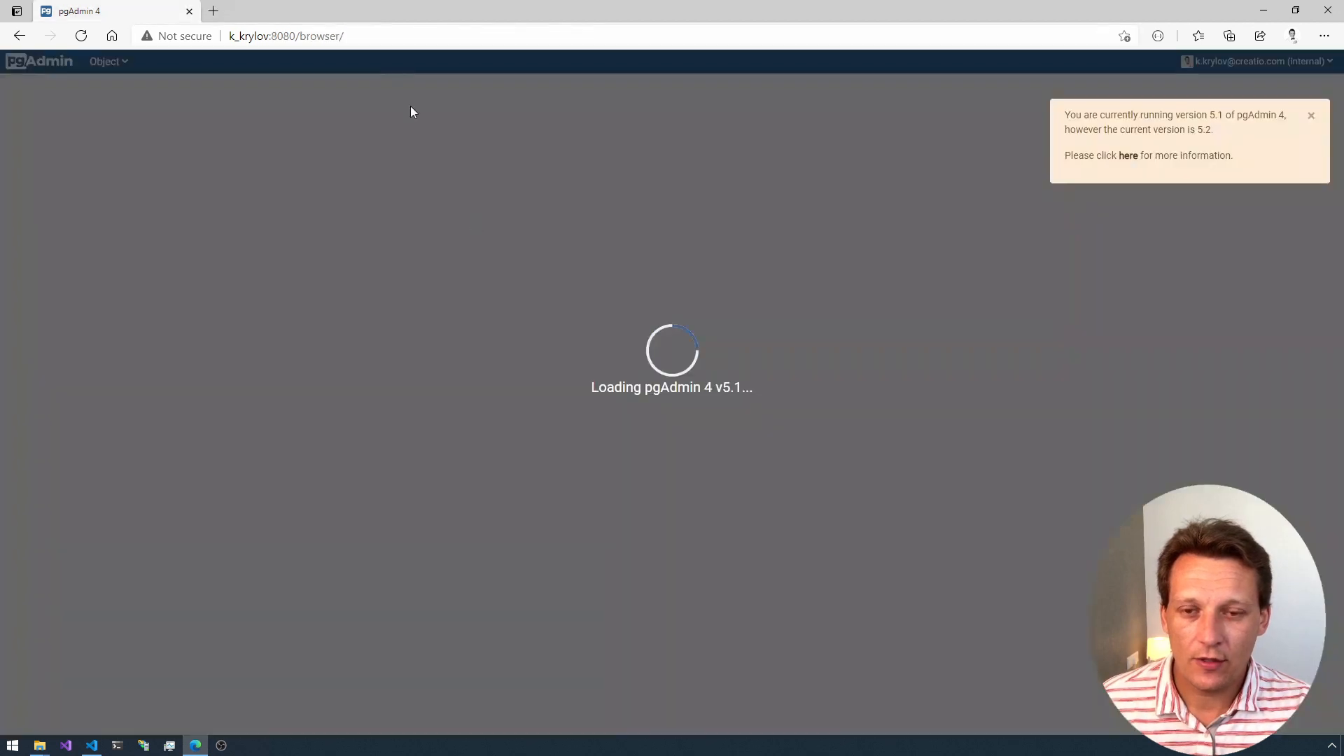
{"action": "left_click", "coordinate": [356, 11]}
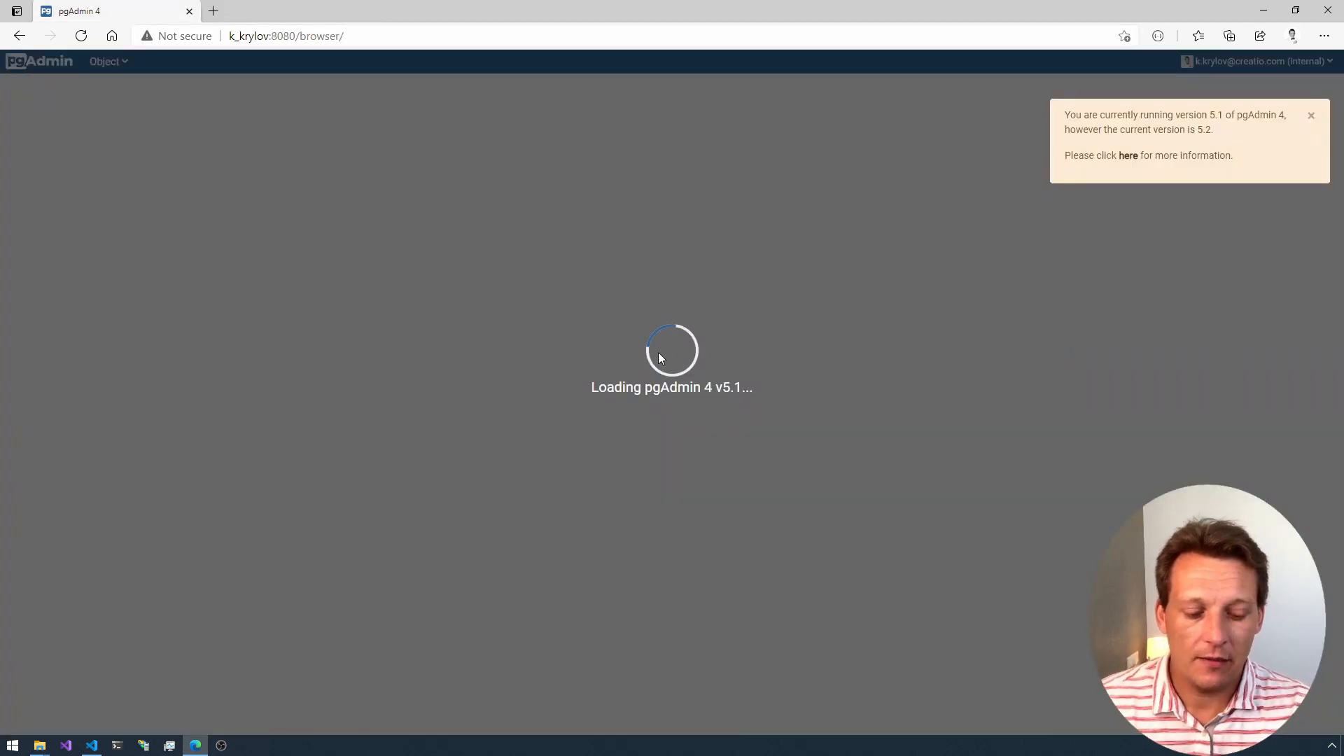
{"action": "left_click", "coordinate": [343, 38]}
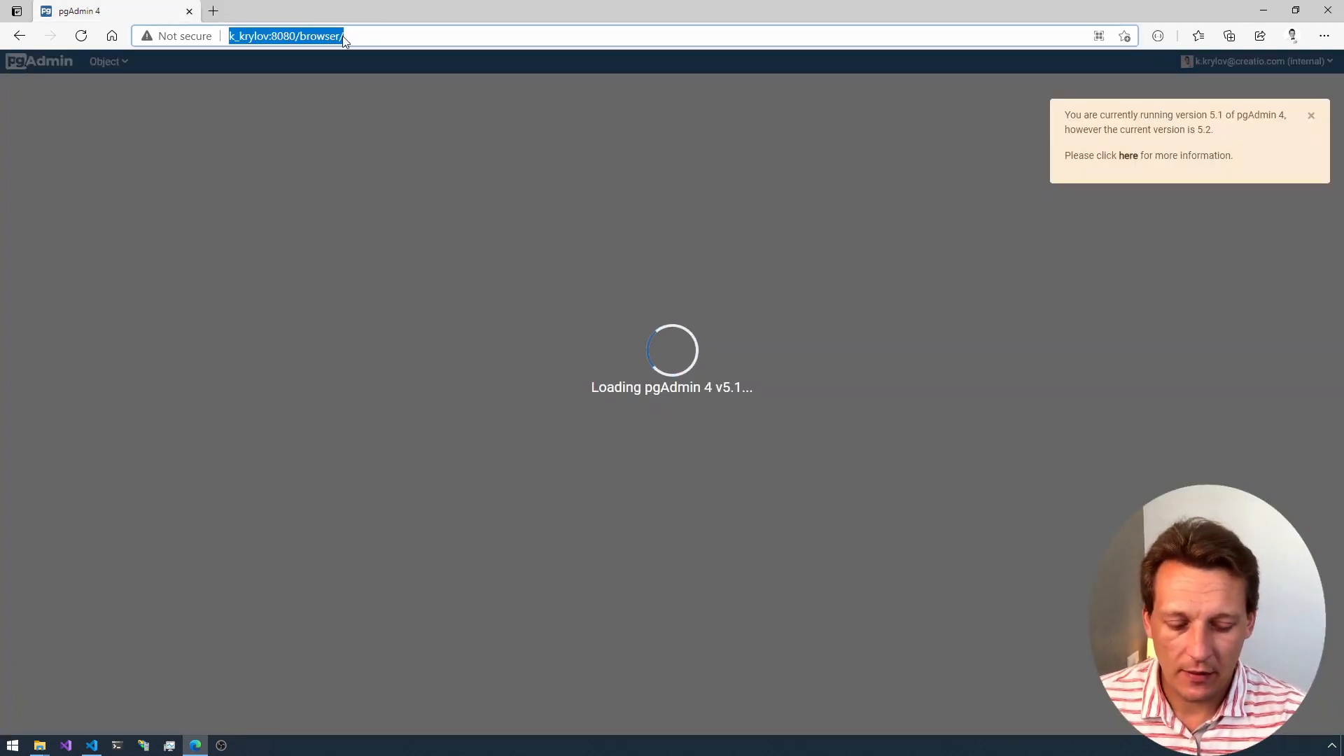
{"action": "key", "text": "Return"}
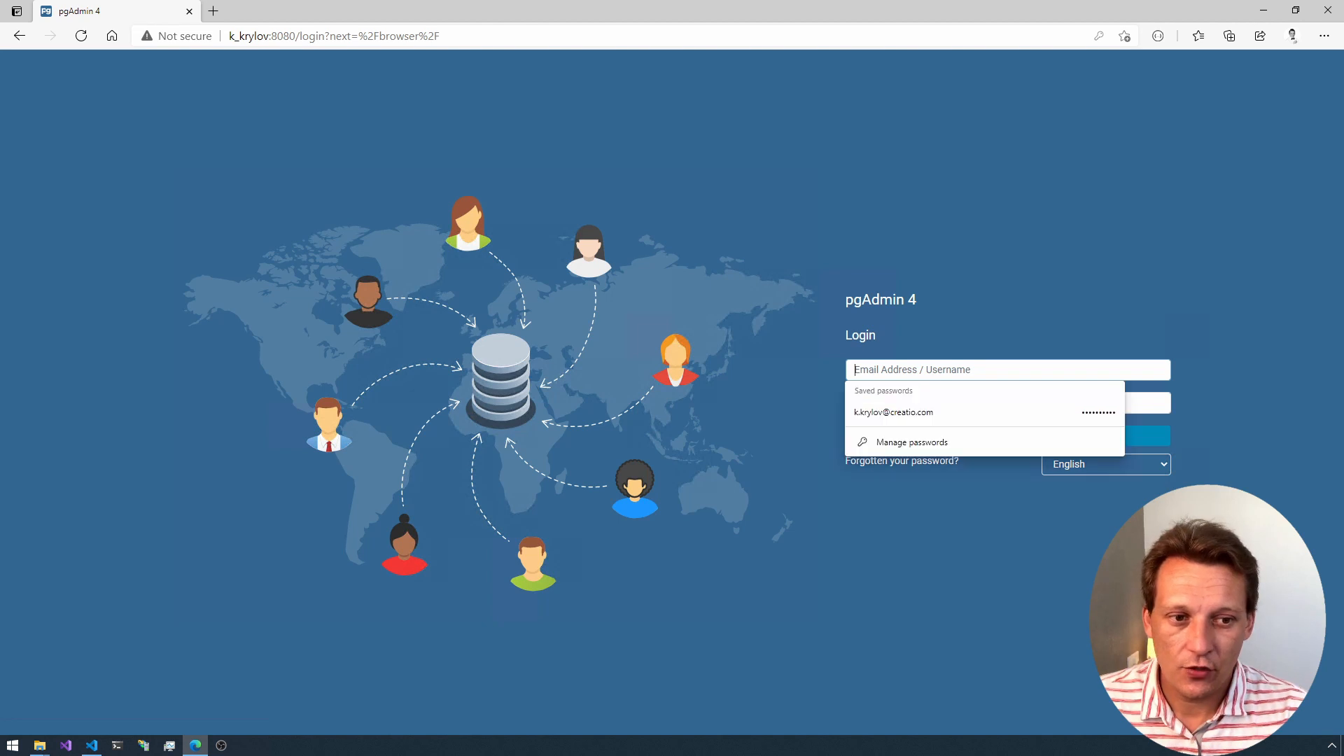
{"action": "left_click", "coordinate": [912, 414]}
{"action": "left_click", "coordinate": [917, 435]}
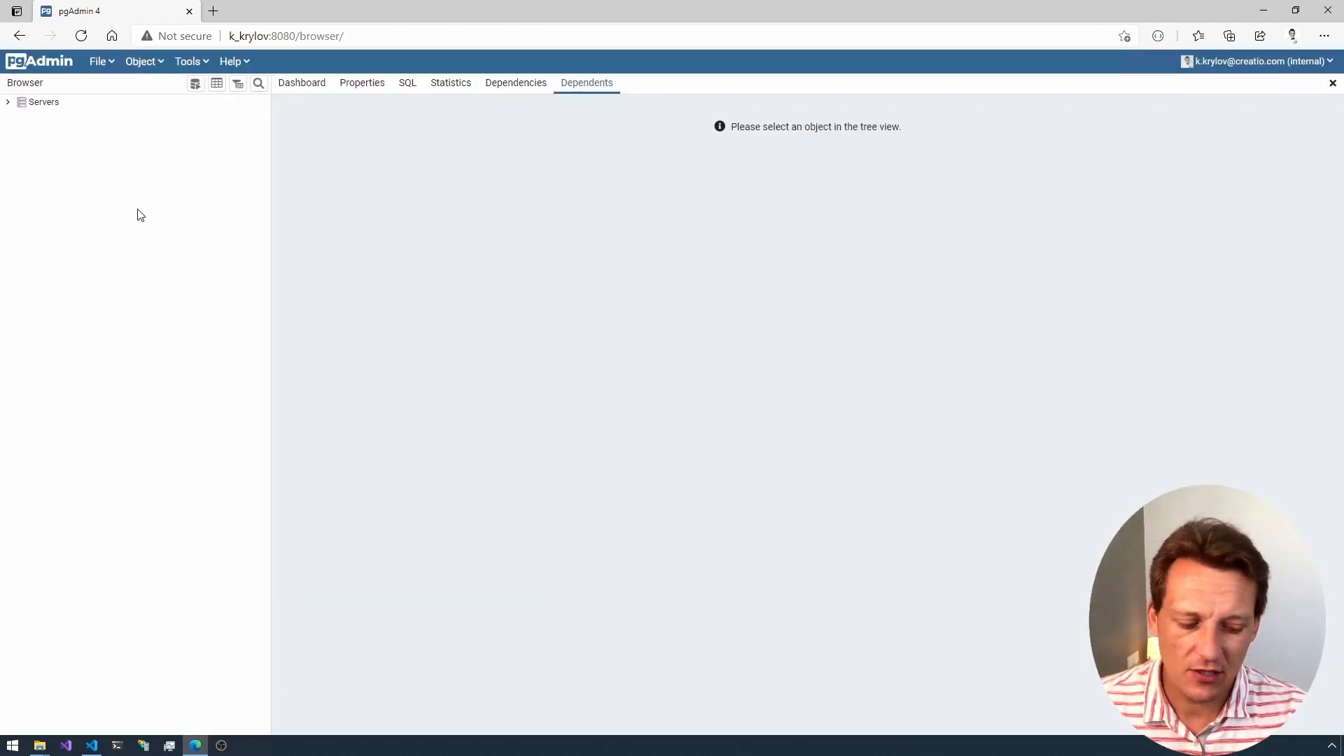
Step: Expand the Local postgres server's databases in pgAdmin and drop the creatiostudio database, confirming the deletion
{"action": "left_click", "coordinate": [8, 105]}
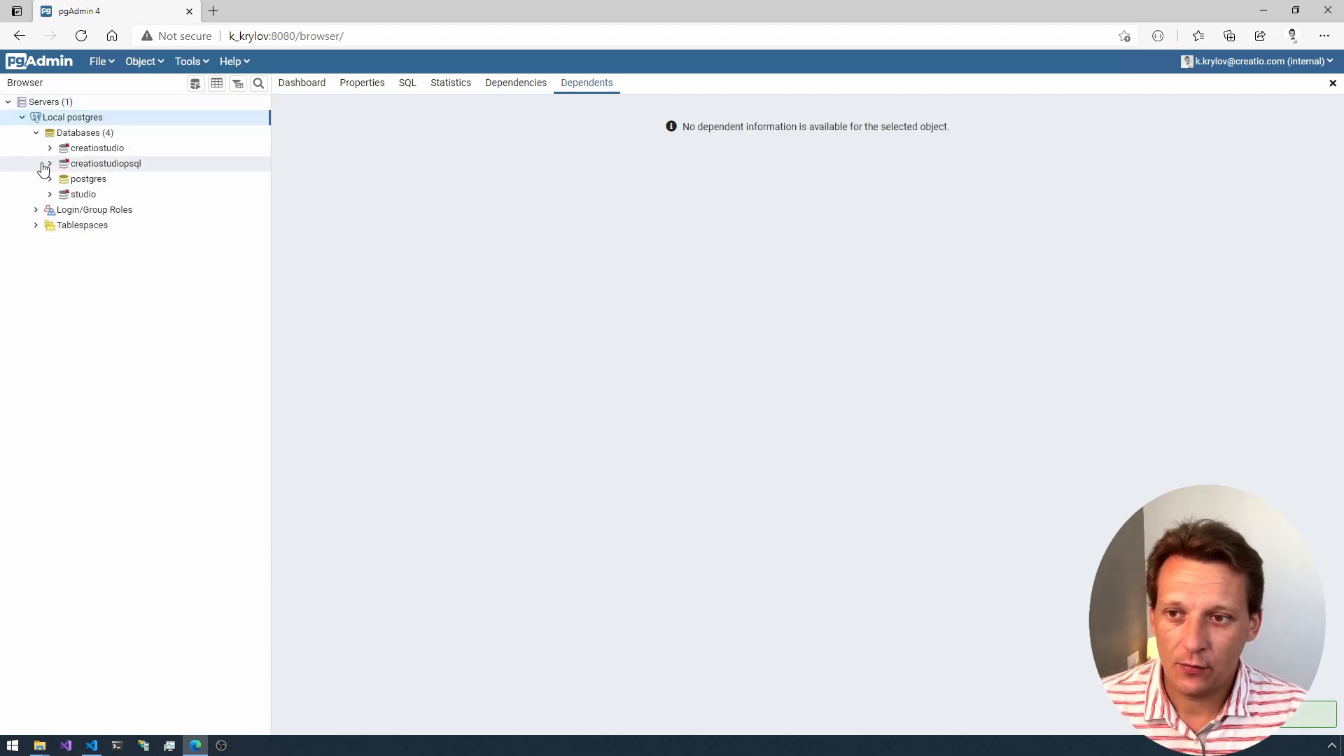
{"action": "left_click", "coordinate": [49, 165]}
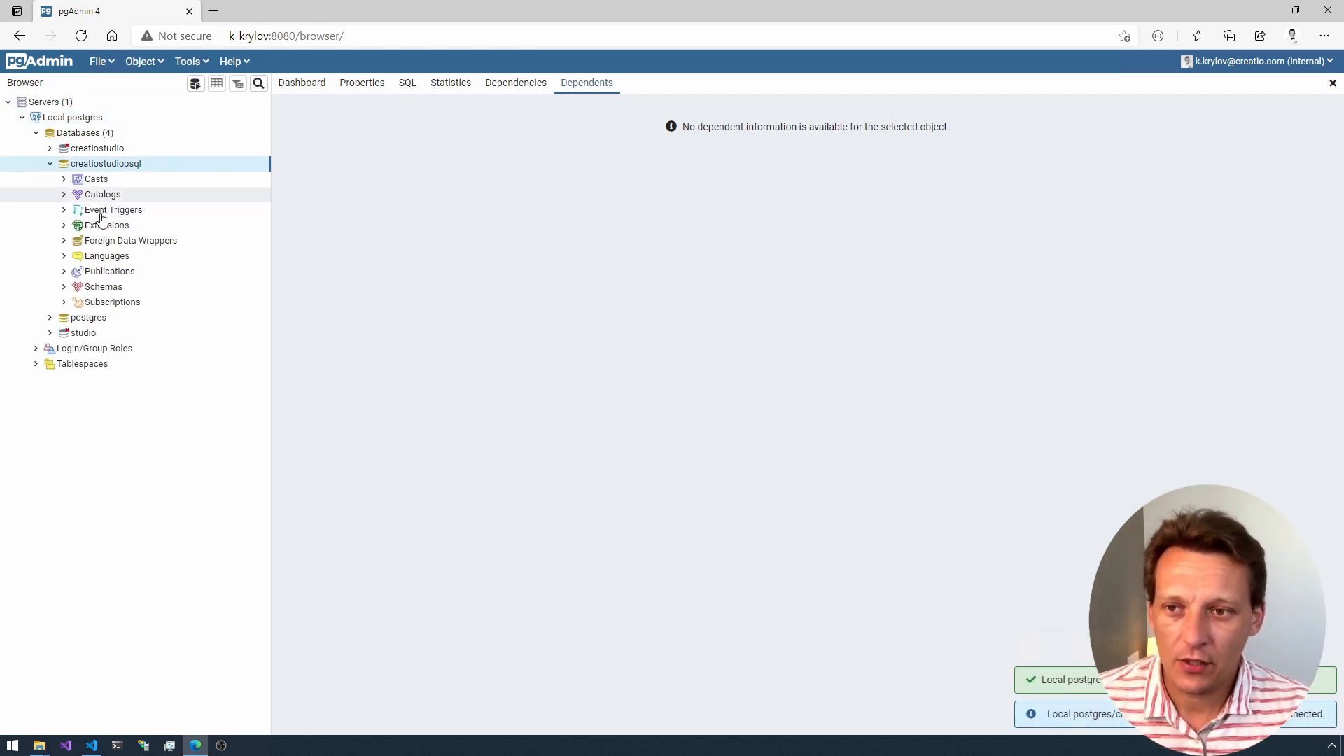
{"action": "left_click", "coordinate": [112, 150]}
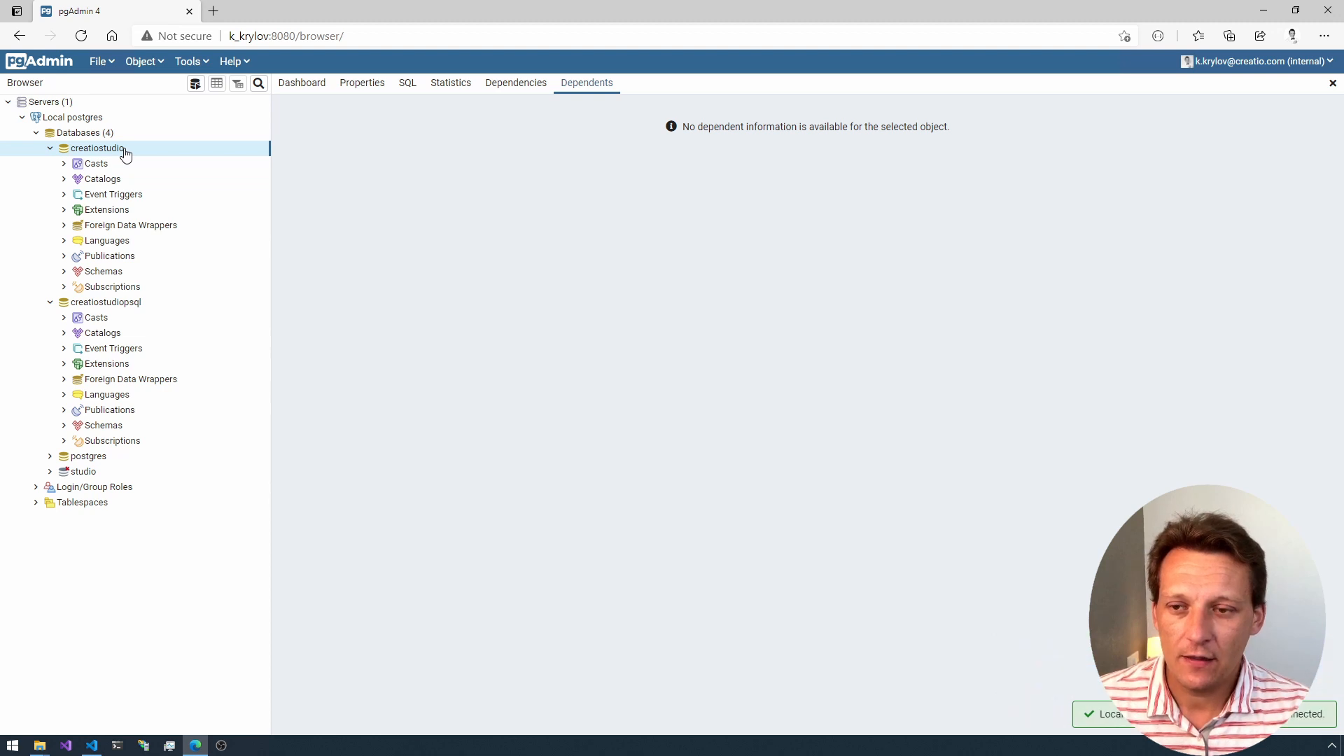
{"action": "right_click", "coordinate": [124, 151]}
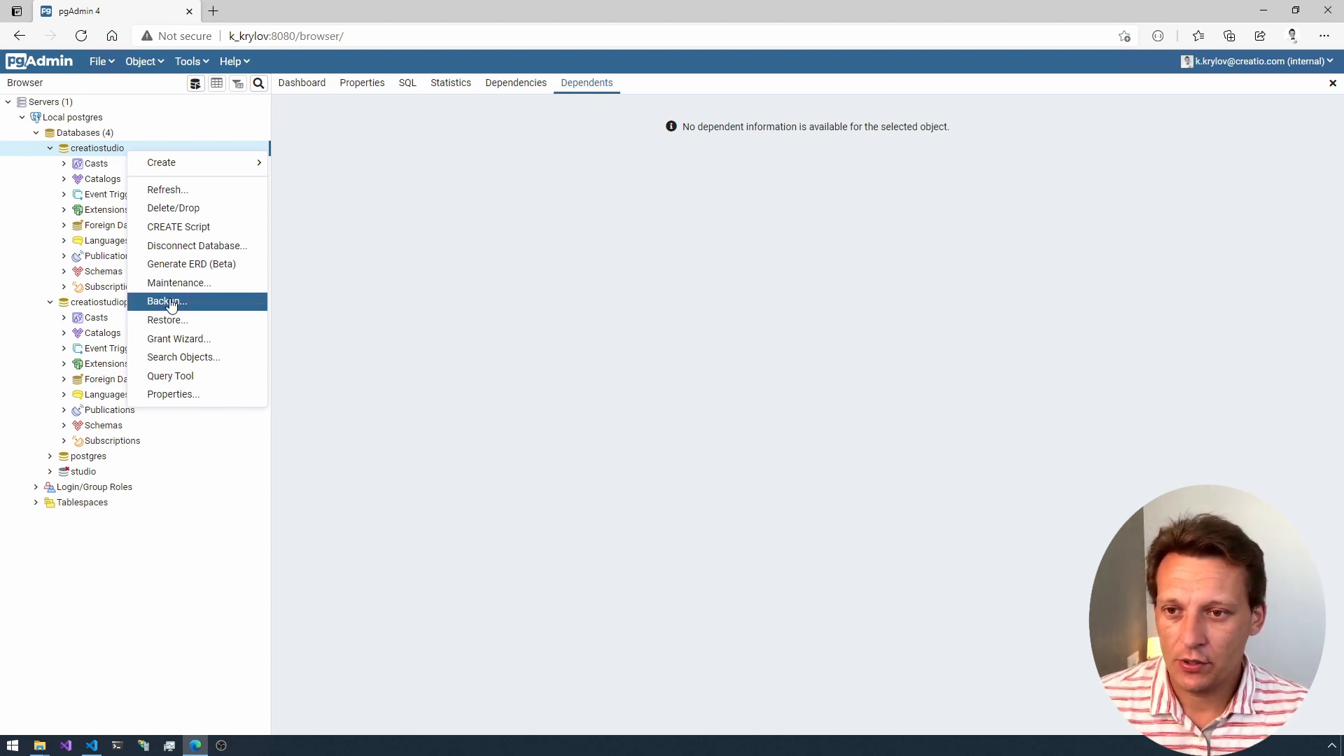
{"action": "left_click", "coordinate": [193, 210]}
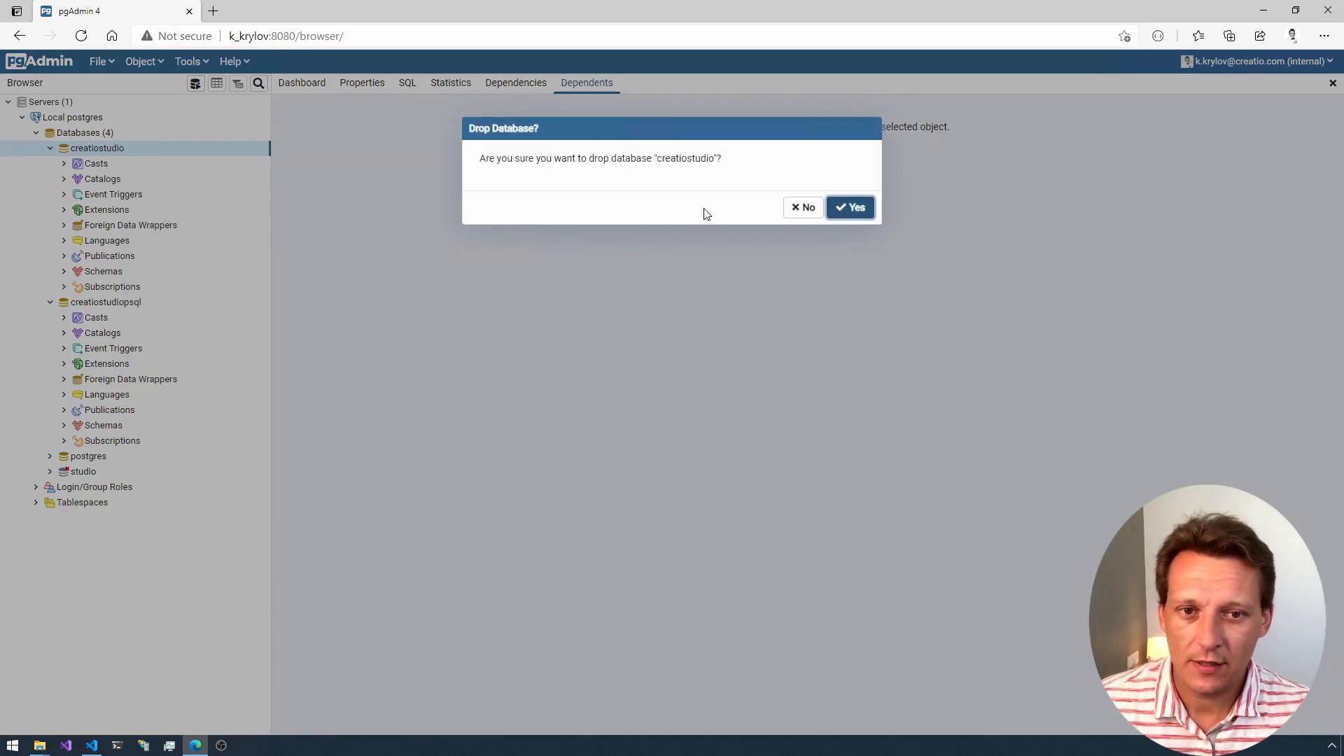
{"action": "left_click", "coordinate": [849, 208]}
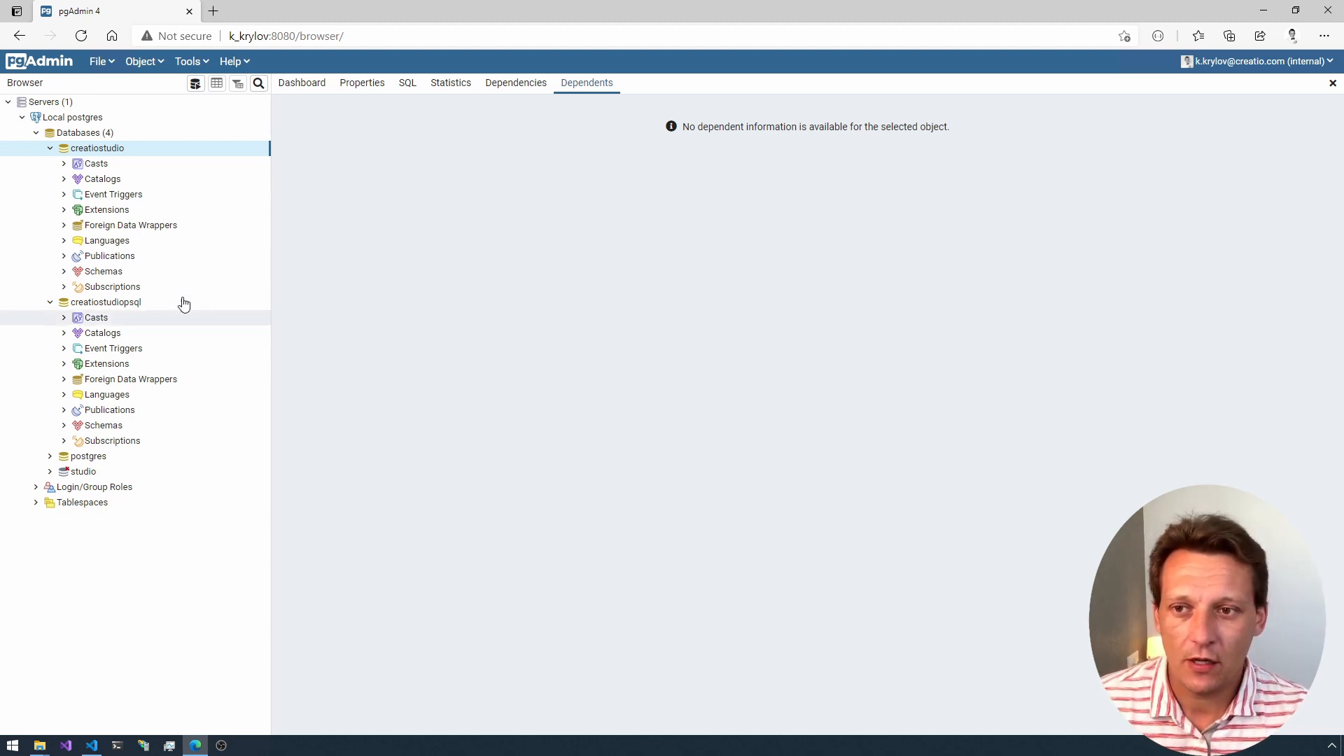
Step: Expand the public schema of the creatiostudiopsql database and look through its tables
{"action": "left_click", "coordinate": [64, 272]}
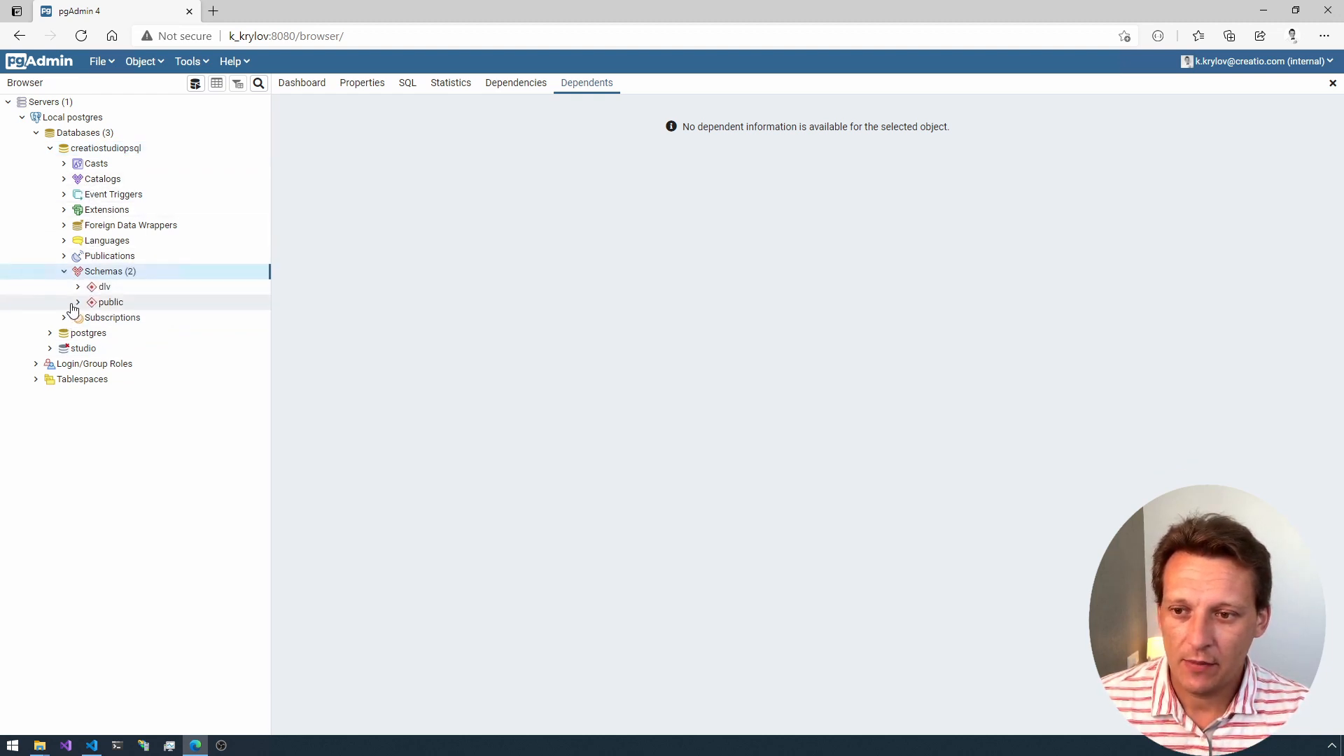
{"action": "left_click", "coordinate": [79, 302]}
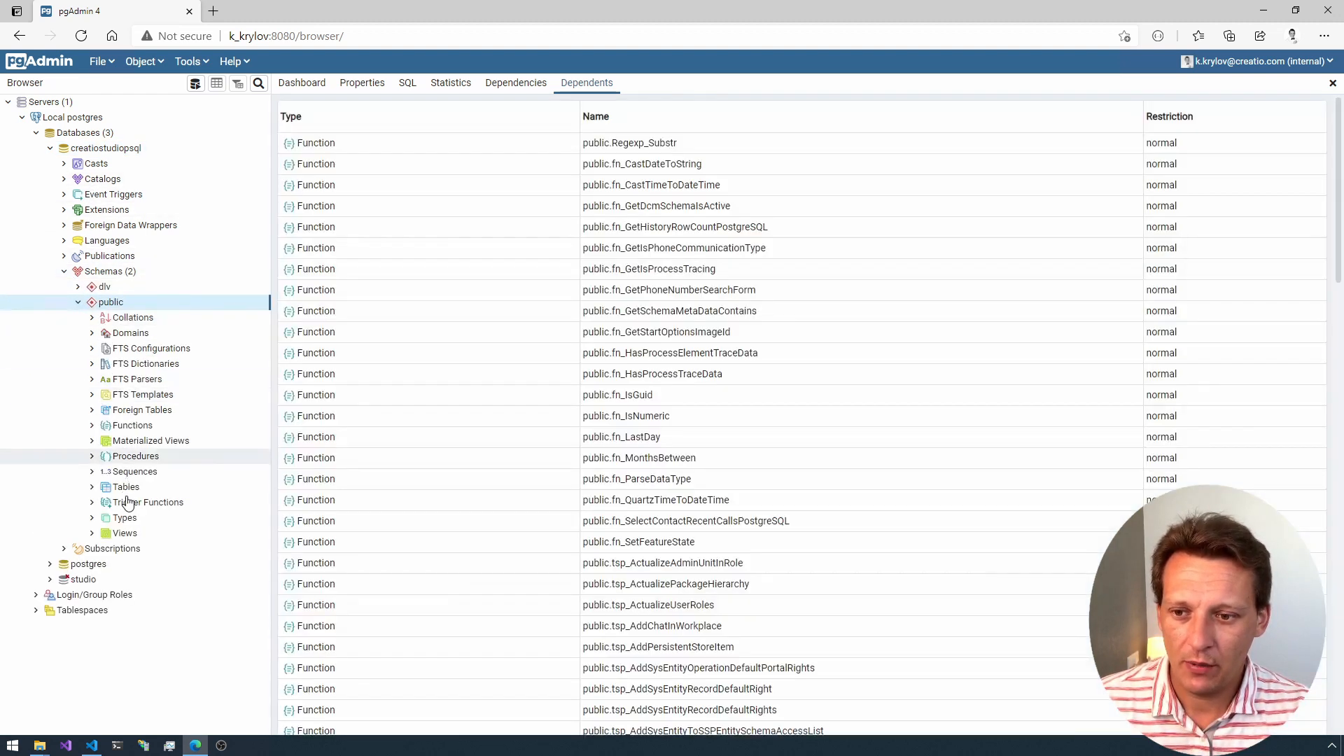
{"action": "left_click", "coordinate": [93, 488]}
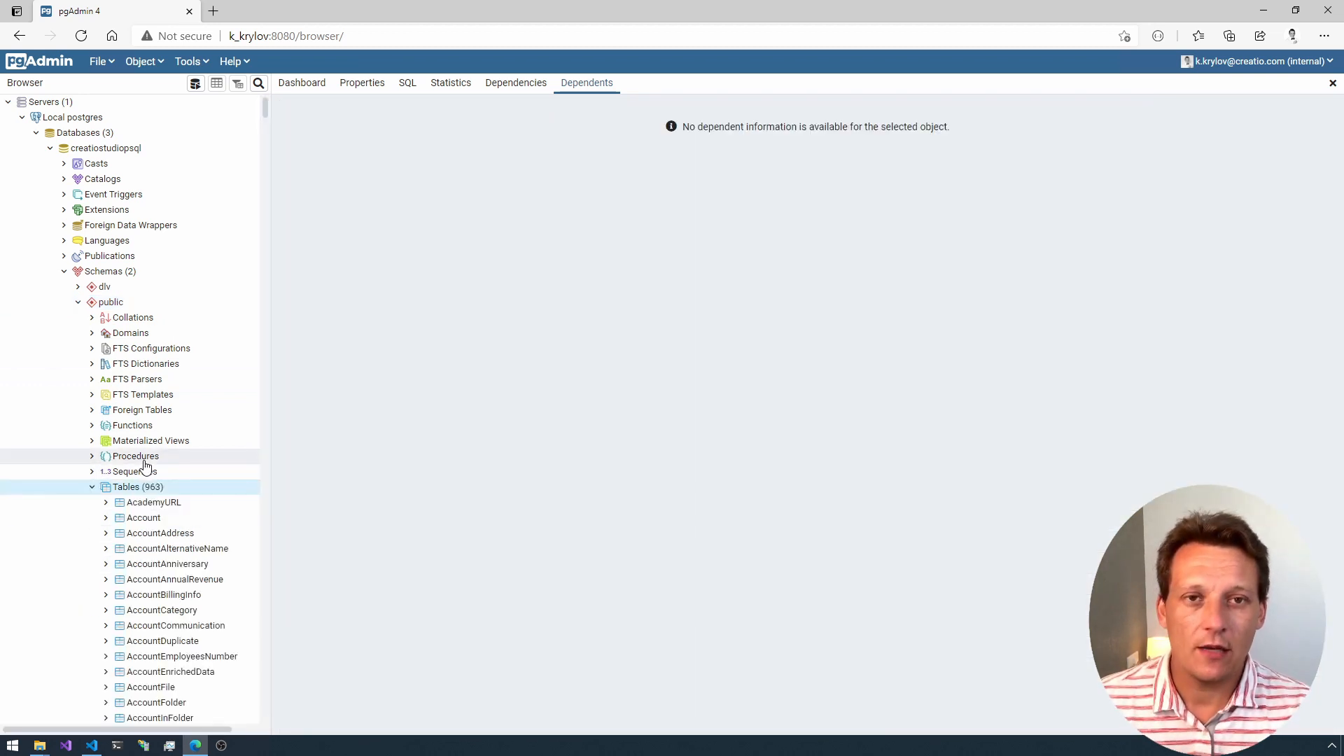
{"action": "scroll", "coordinate": [150, 504], "scroll_direction": "down", "scroll_amount": 5}
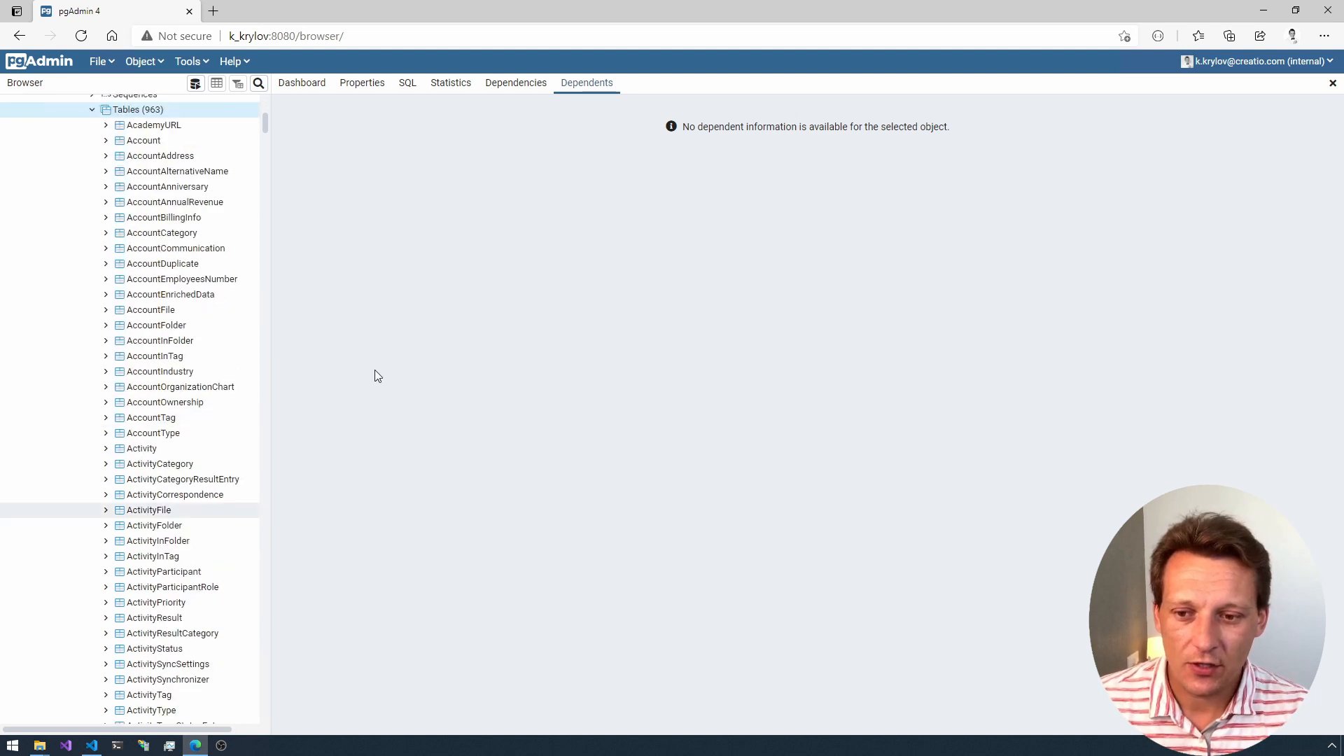
Step: Open the Query Tool on creatiostudiopsql, enter the query select Id from public.'Contact' and run it
{"action": "left_click", "coordinate": [96, 65]}
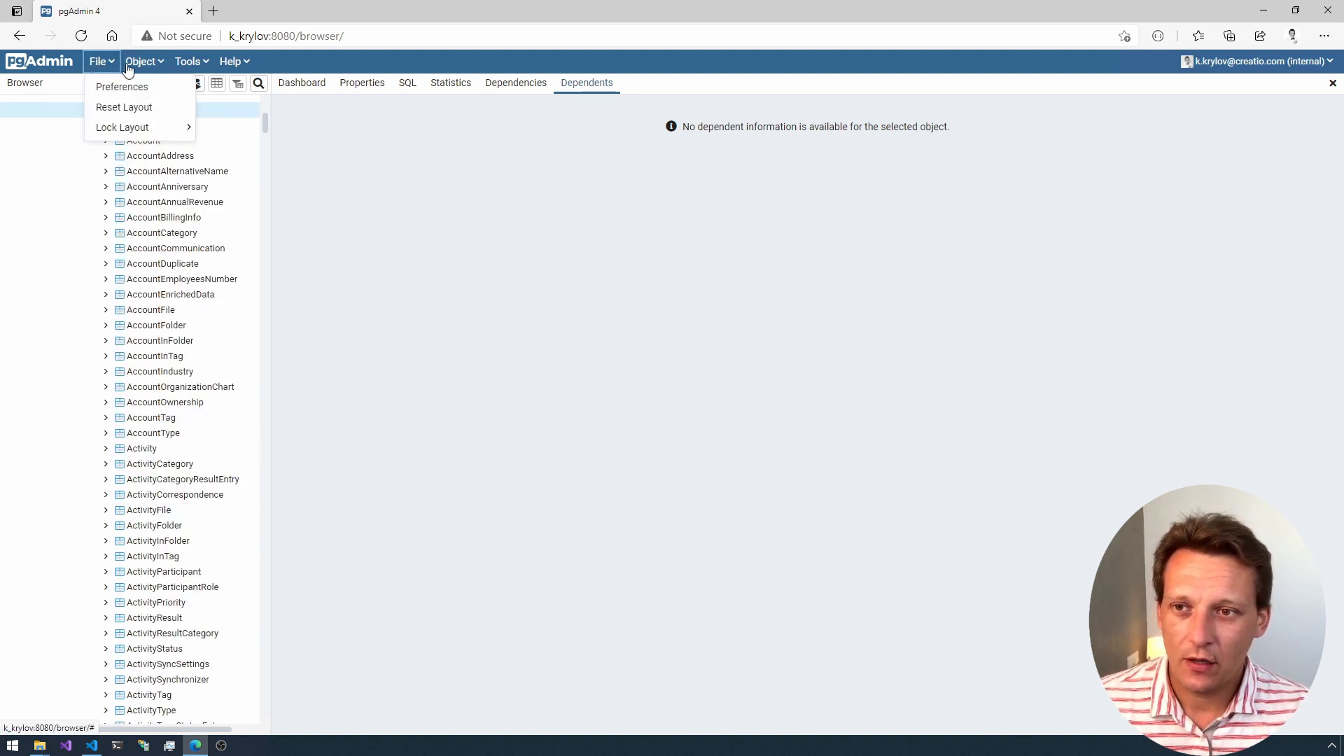
{"action": "left_click", "coordinate": [202, 65]}
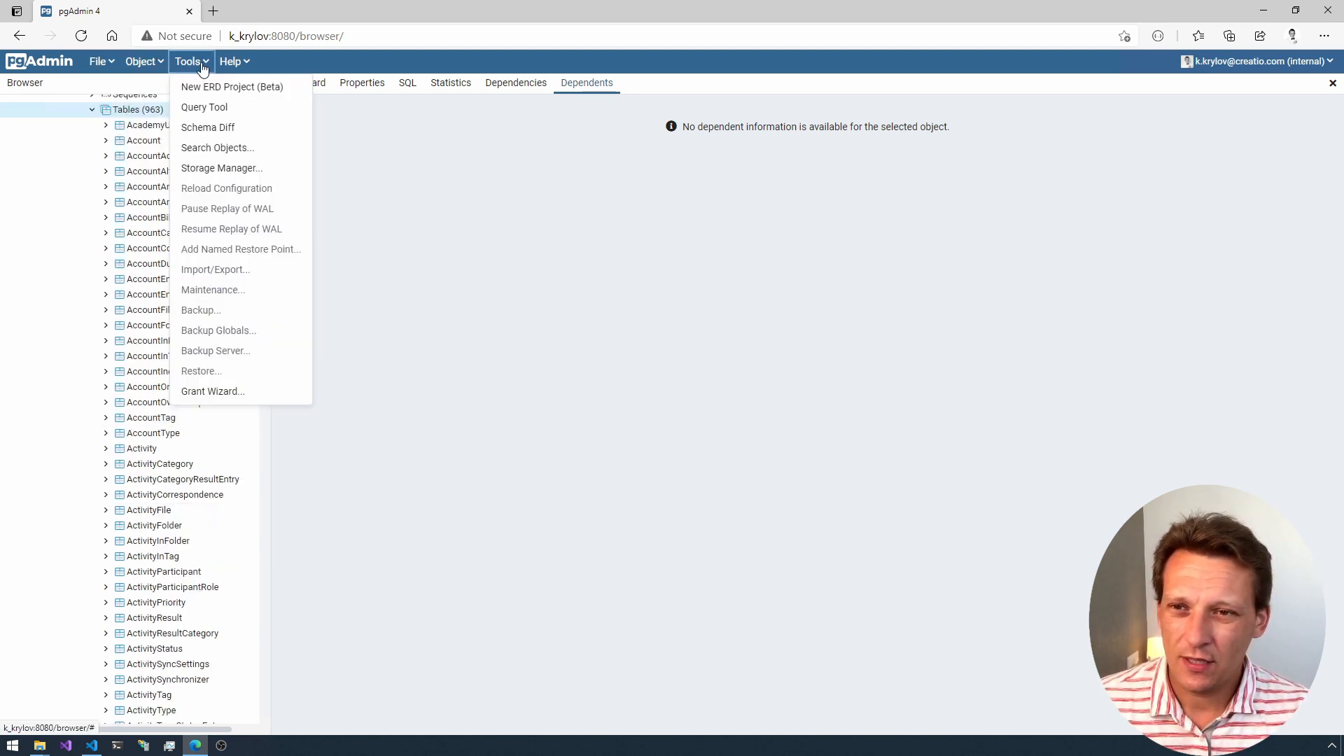
{"action": "left_click", "coordinate": [224, 105]}
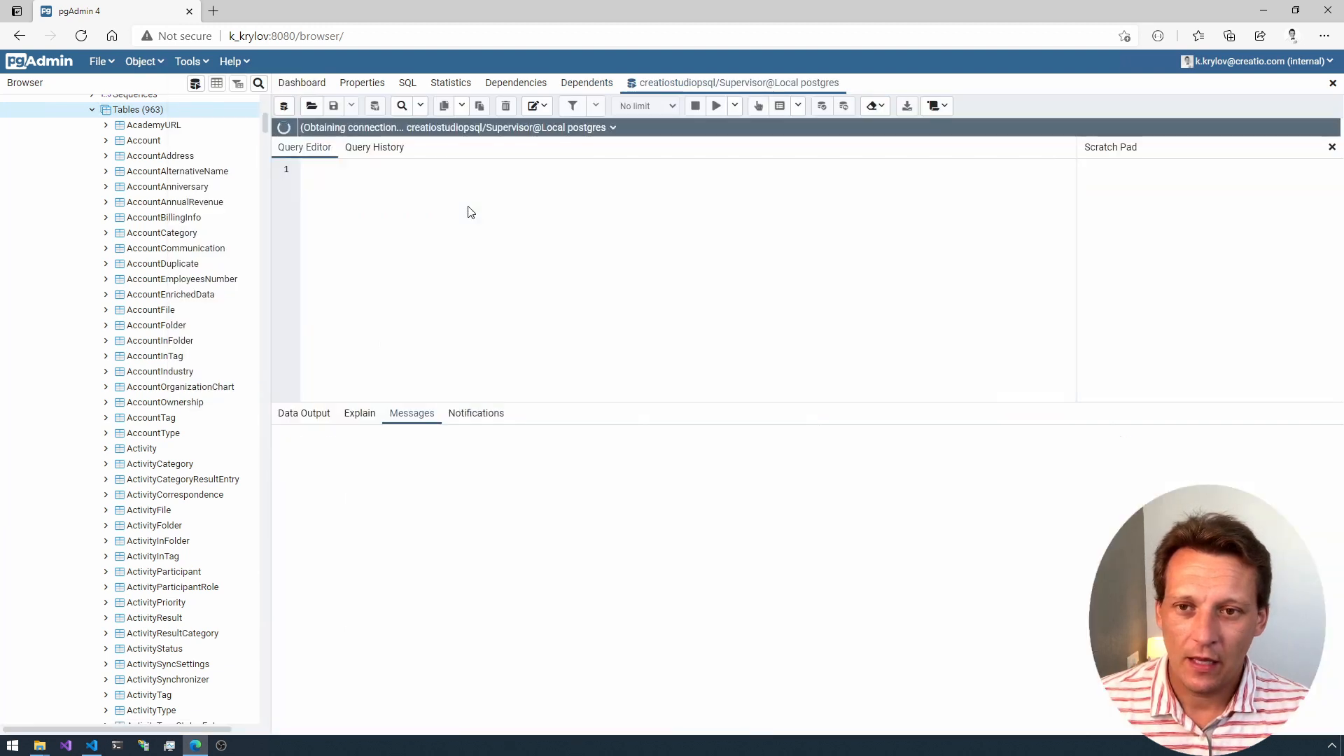
{"action": "left_click", "coordinate": [140, 448]}
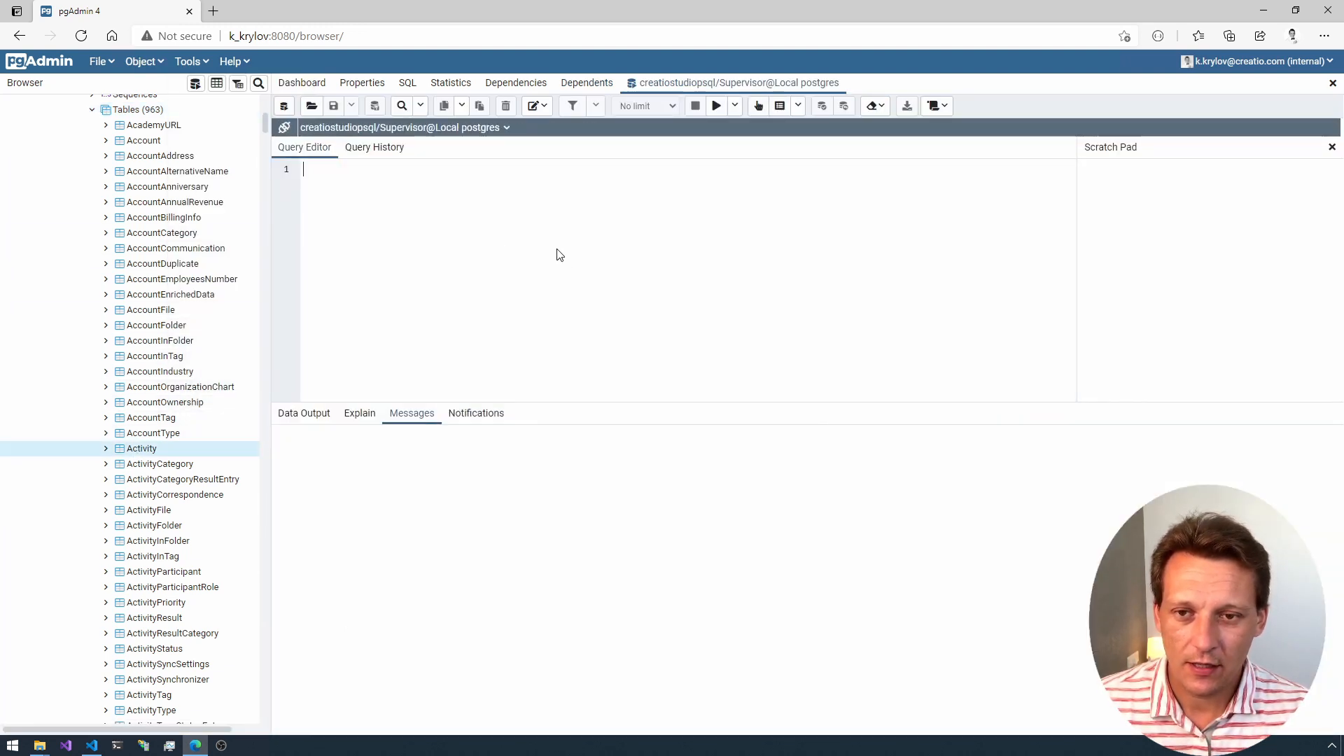
{"action": "type", "text": "sele"}
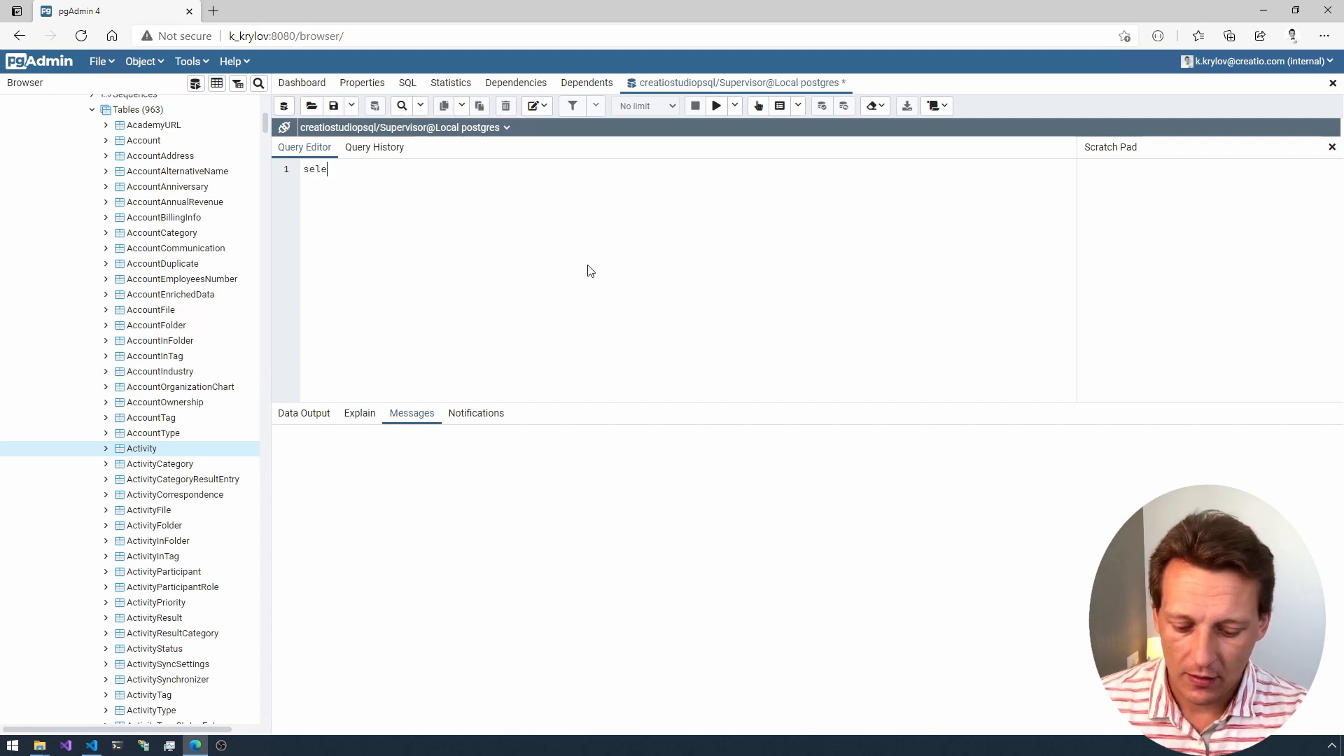
{"action": "type", "text": "ct Id from "}
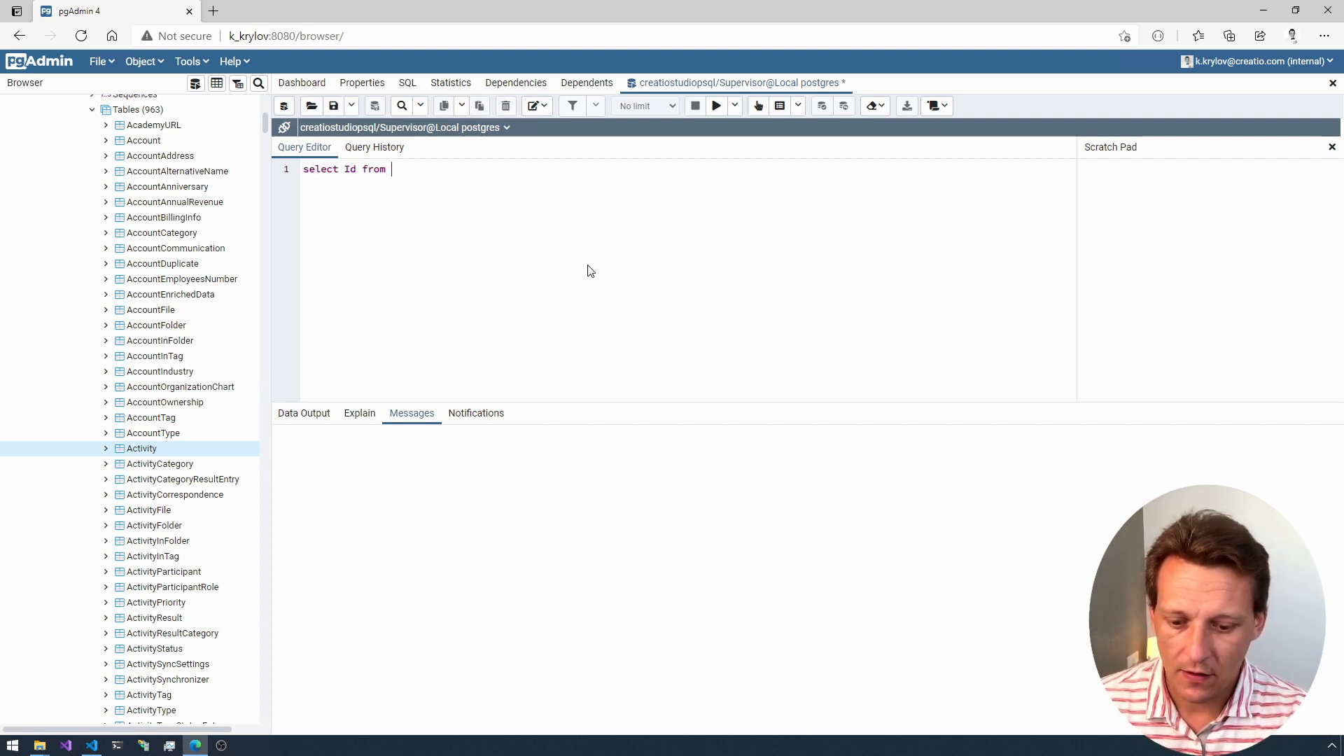
{"action": "type", "text": "public"}
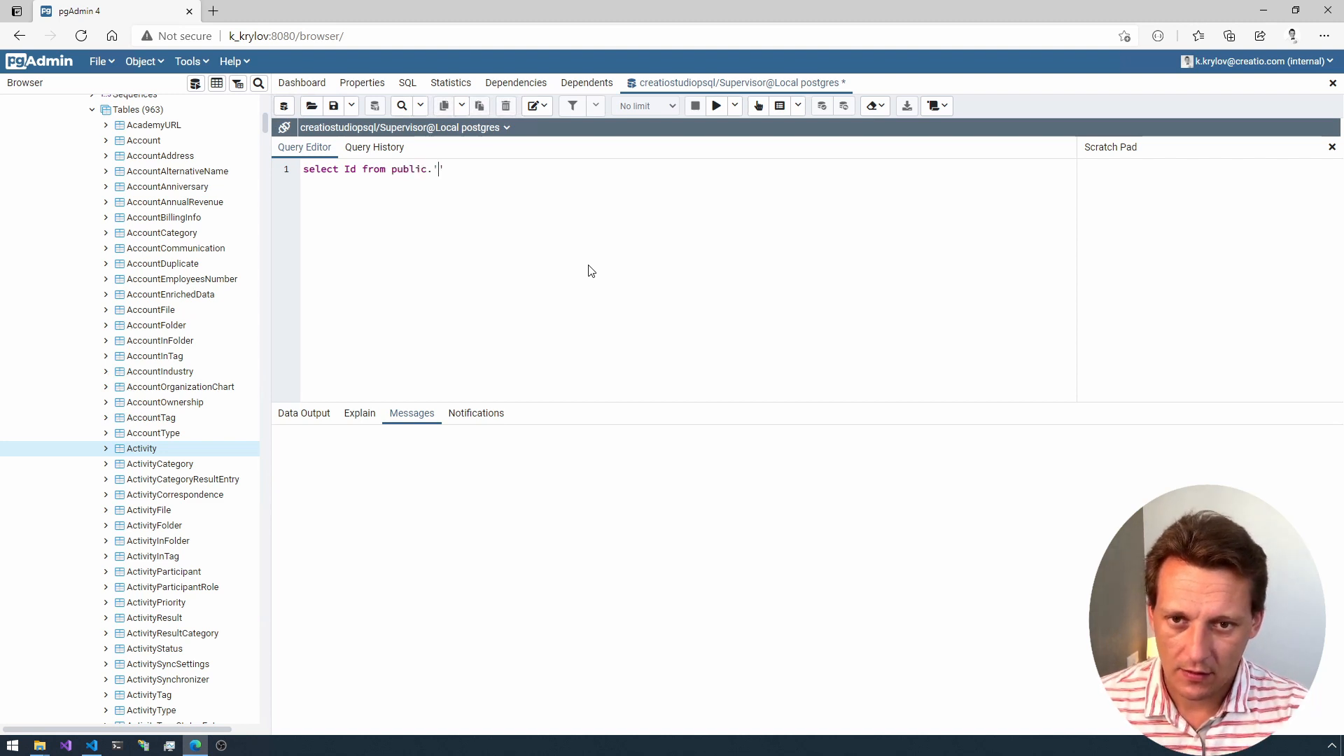
{"action": "type", "text": ".'Contact"}
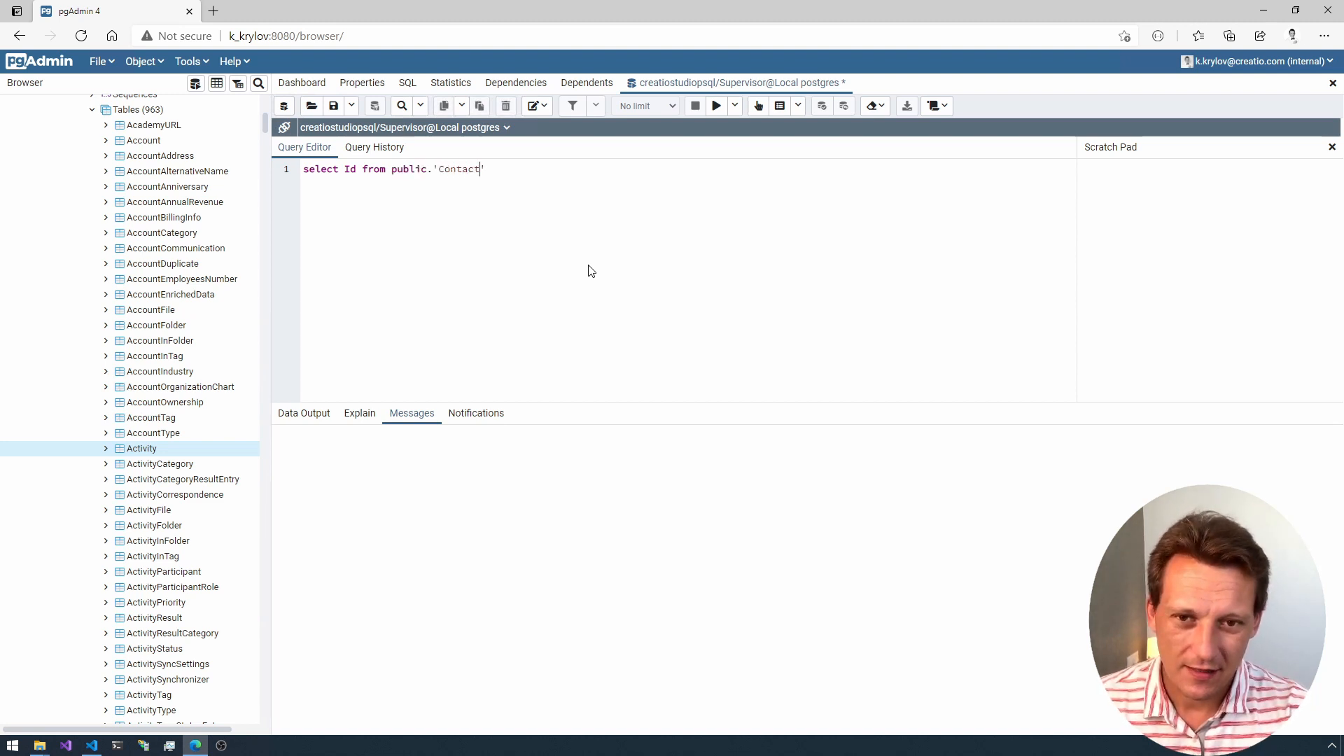
{"action": "left_click", "coordinate": [716, 106]}
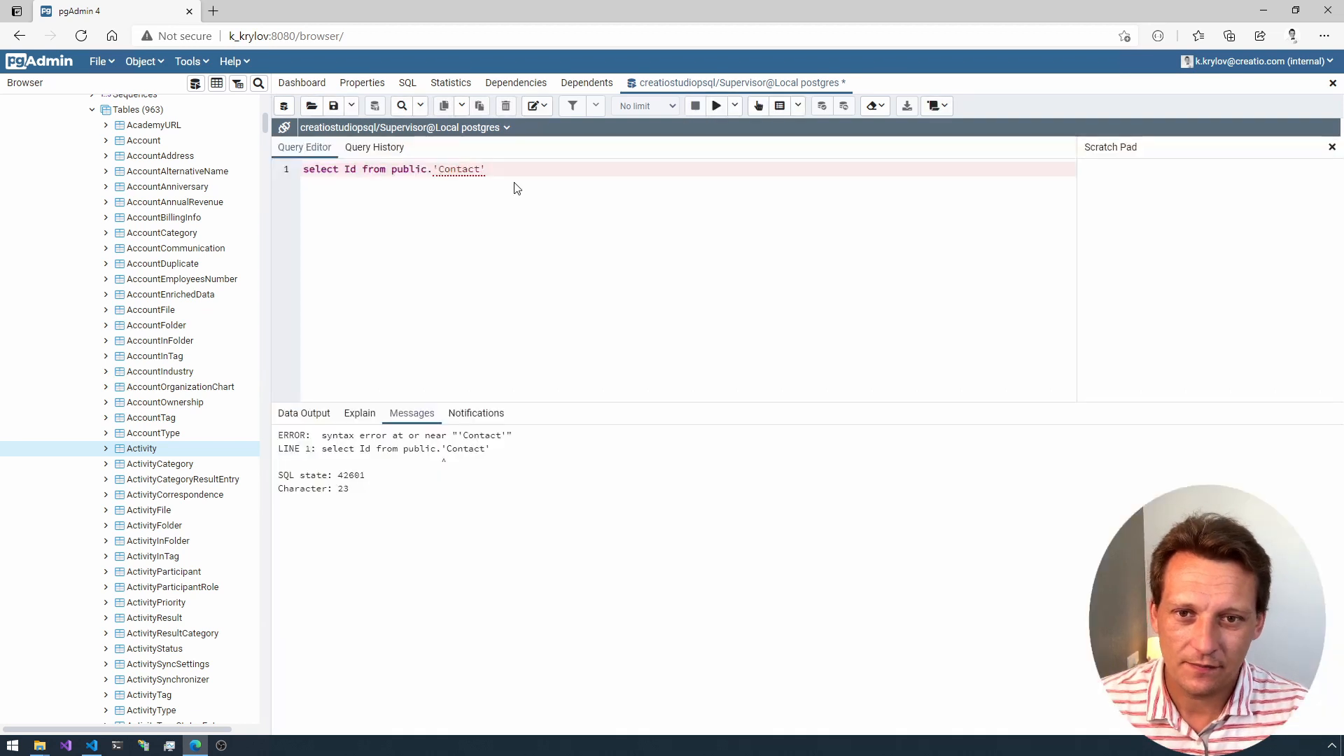
Step: Enclose the Id column name in single quotes in the query and run it again
{"action": "left_click", "coordinate": [393, 169]}
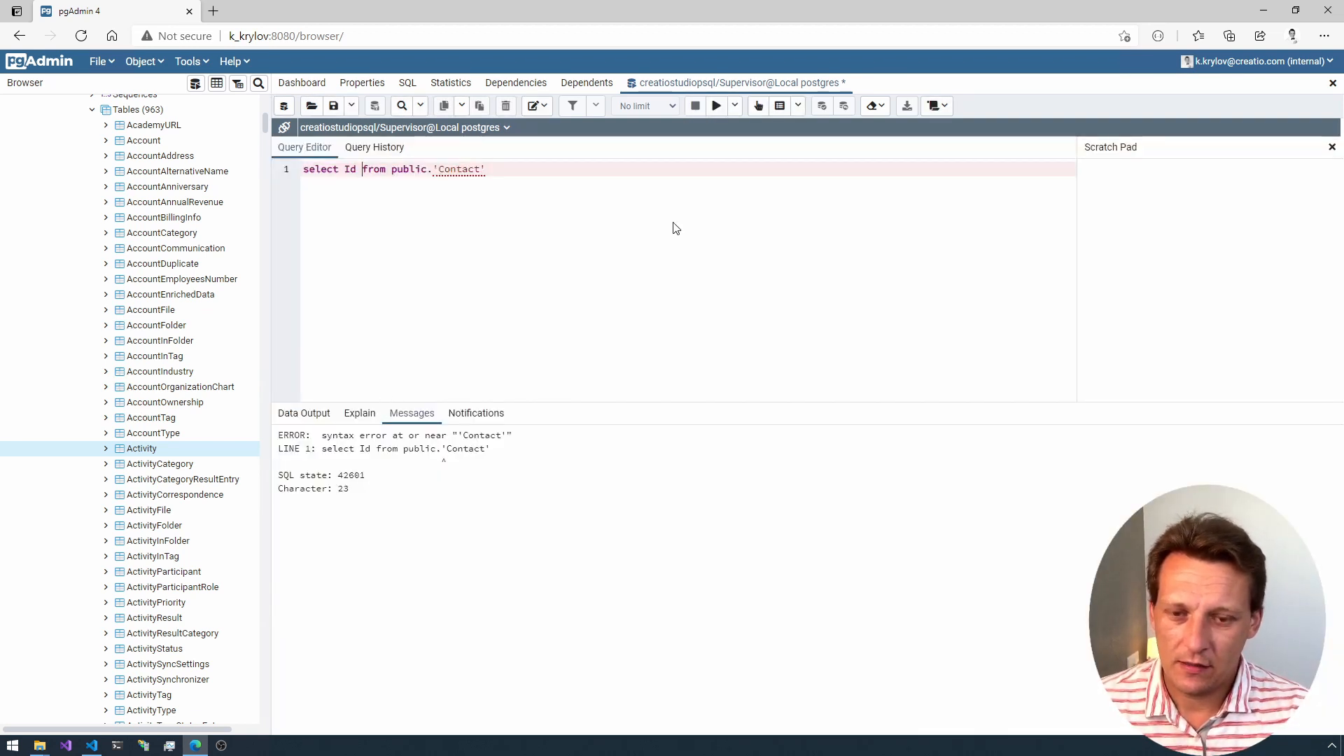
{"action": "key", "text": "Left"}
{"action": "key", "text": "Left"}
{"action": "key", "text": "Left"}
{"action": "type", "text": "'Id"}
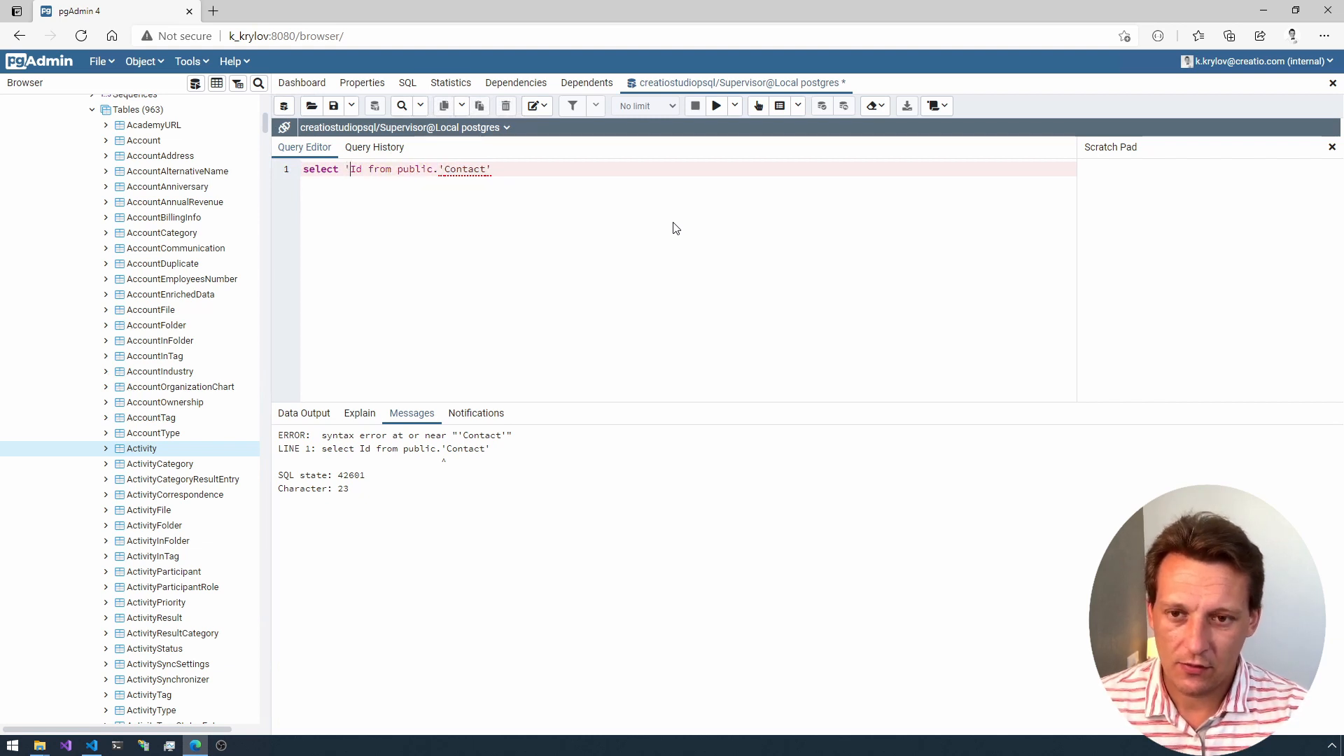
{"action": "type", "text": "'"}
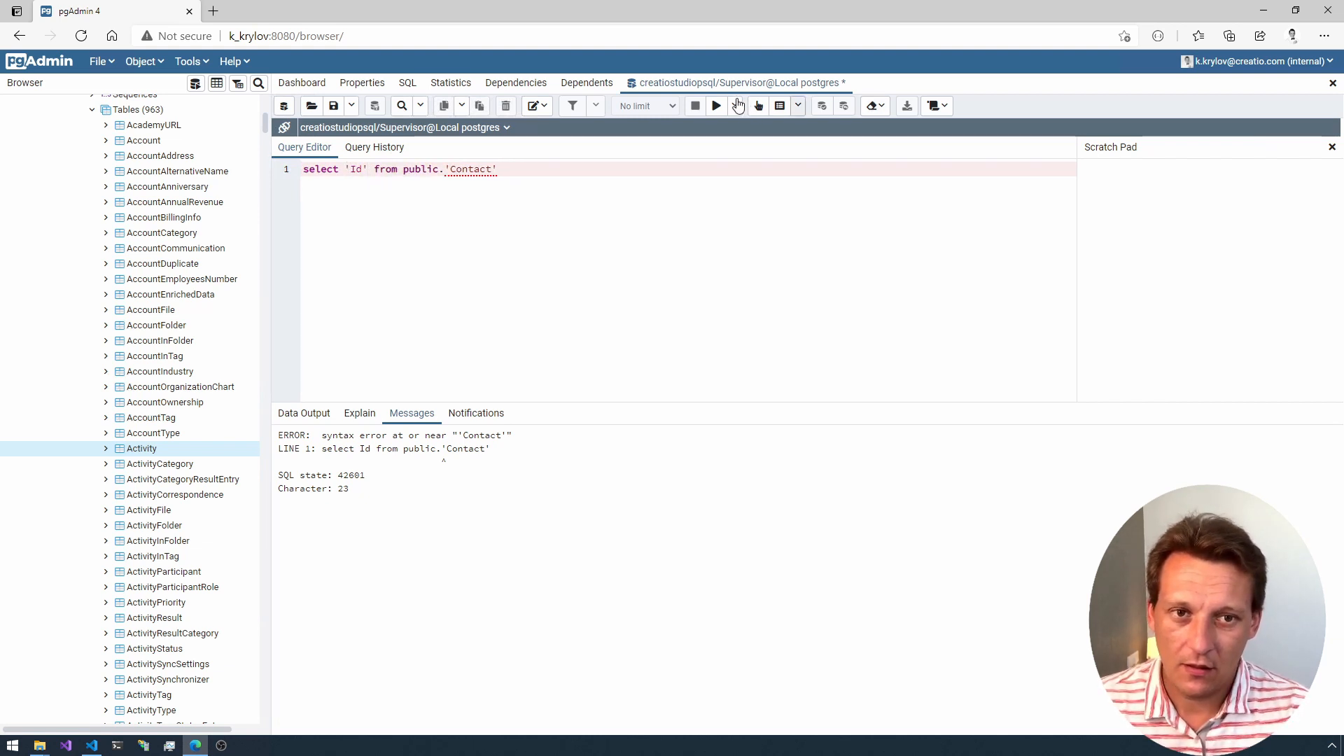
{"action": "left_click", "coordinate": [717, 106]}
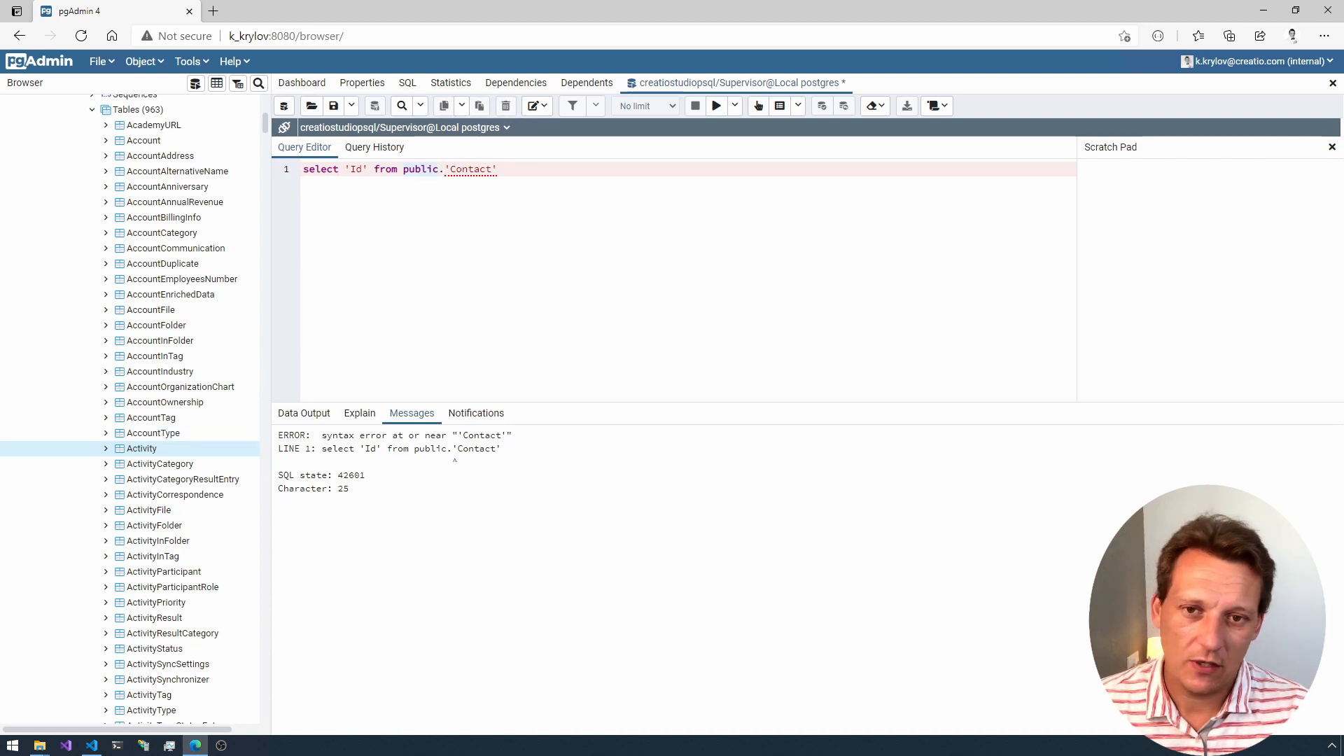
Step: Replace the single quotes around the Contact table name in the query with double quotes
{"action": "key", "text": "Right"}
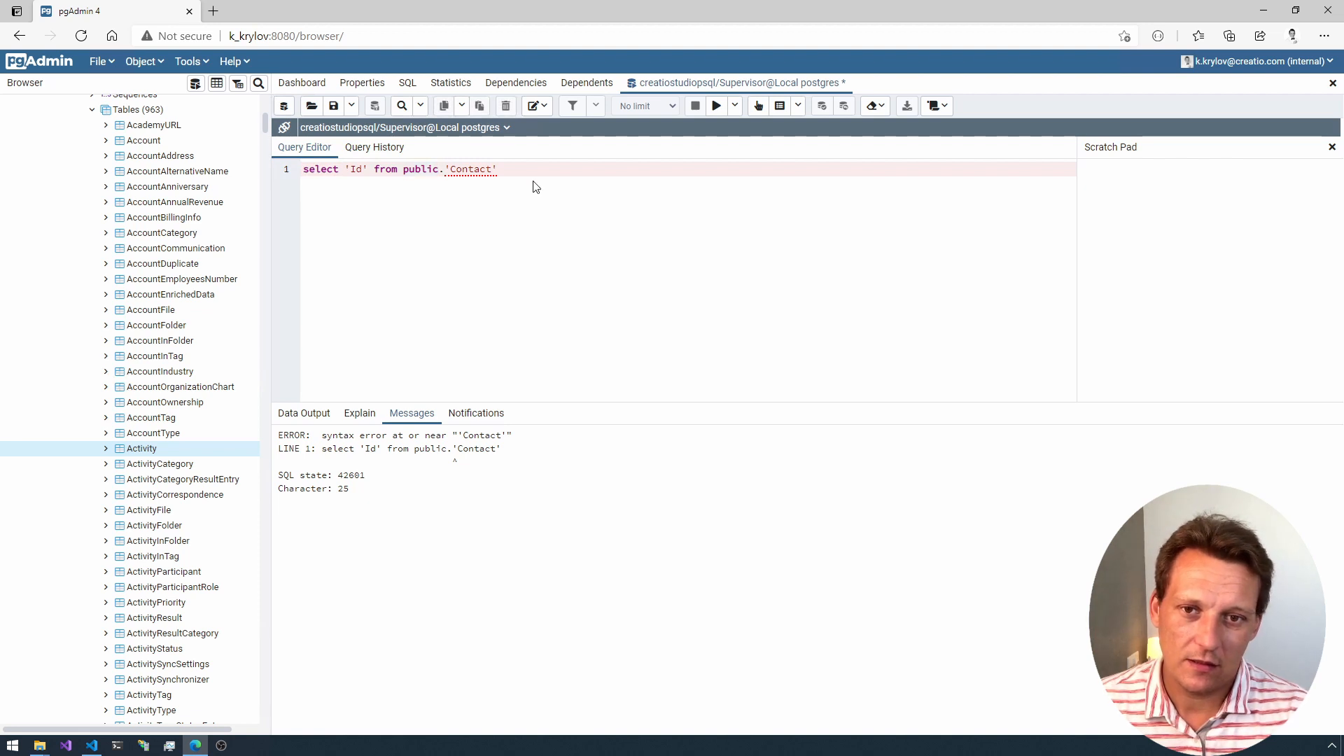
{"action": "key", "text": "Right"}
{"action": "key", "text": "Delete"}
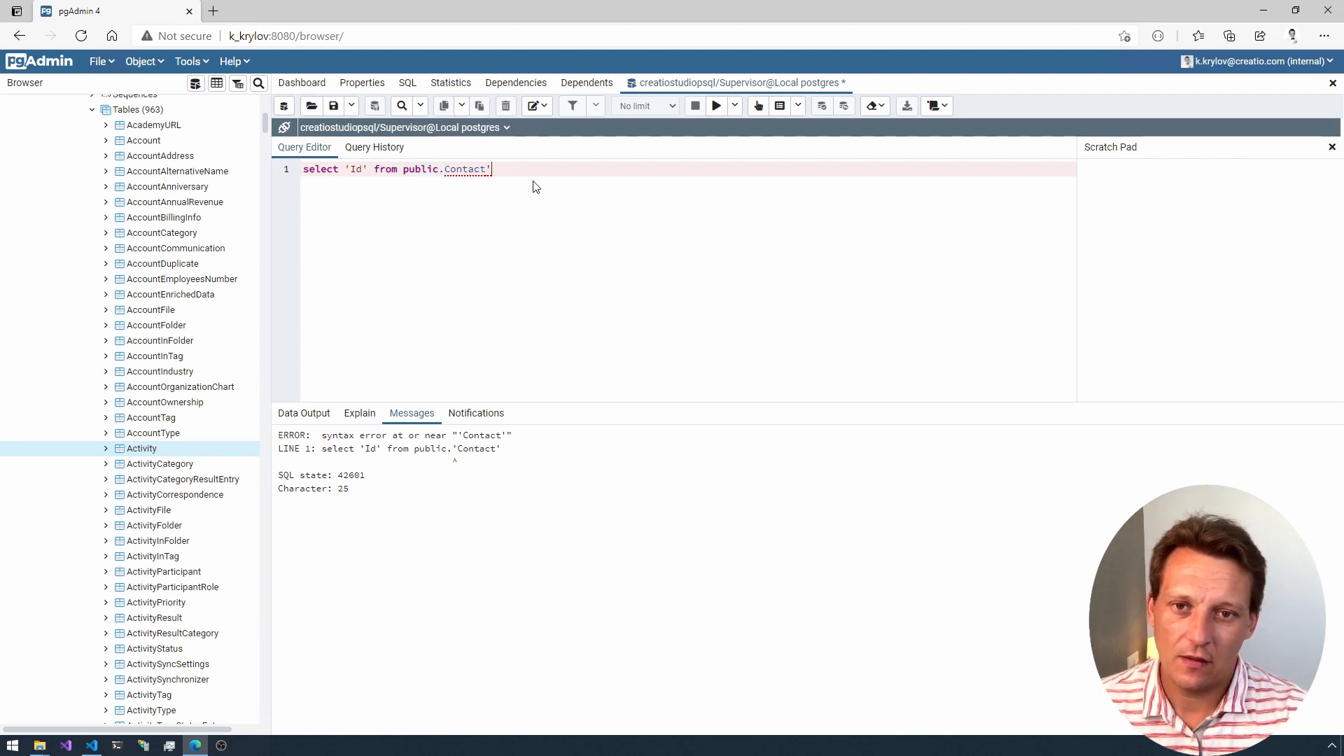
{"action": "key", "text": "ctrl+Left"}
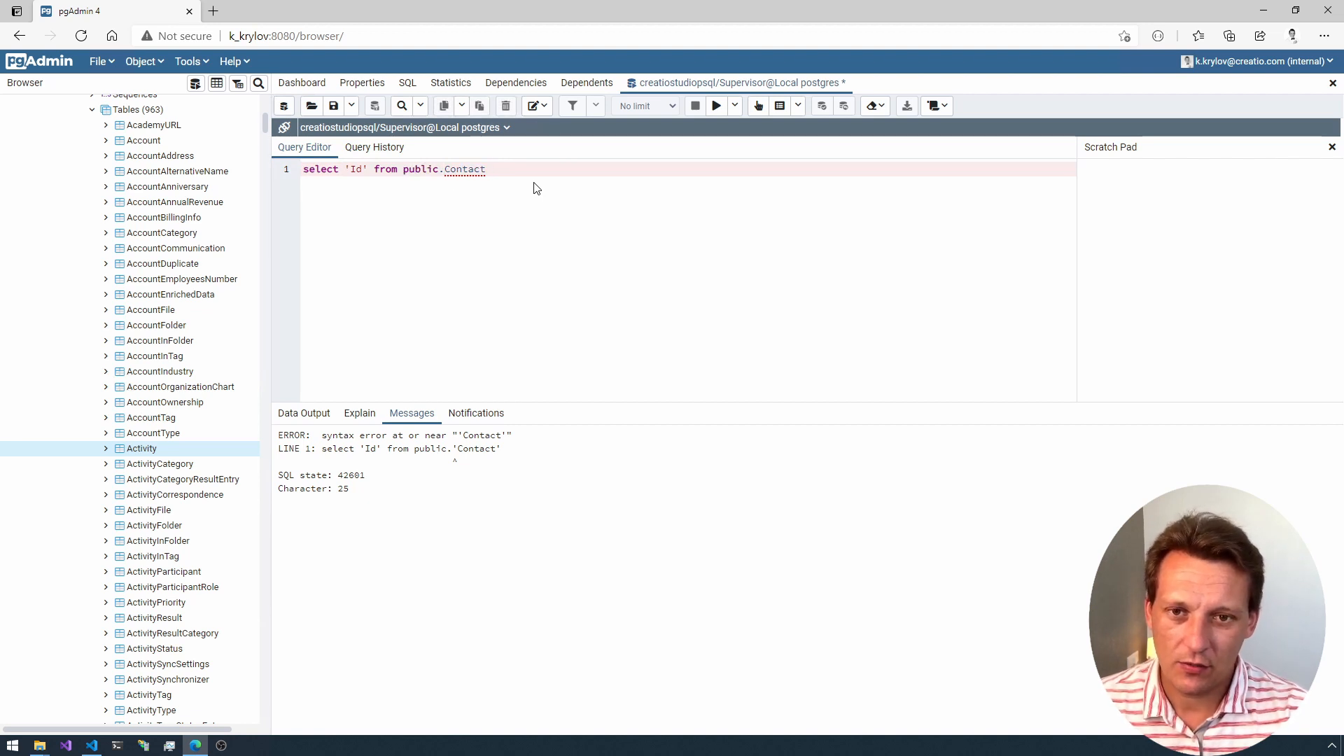
{"action": "type", "text": "\""}
{"action": "key", "text": "End"}
{"action": "type", "text": "\""}
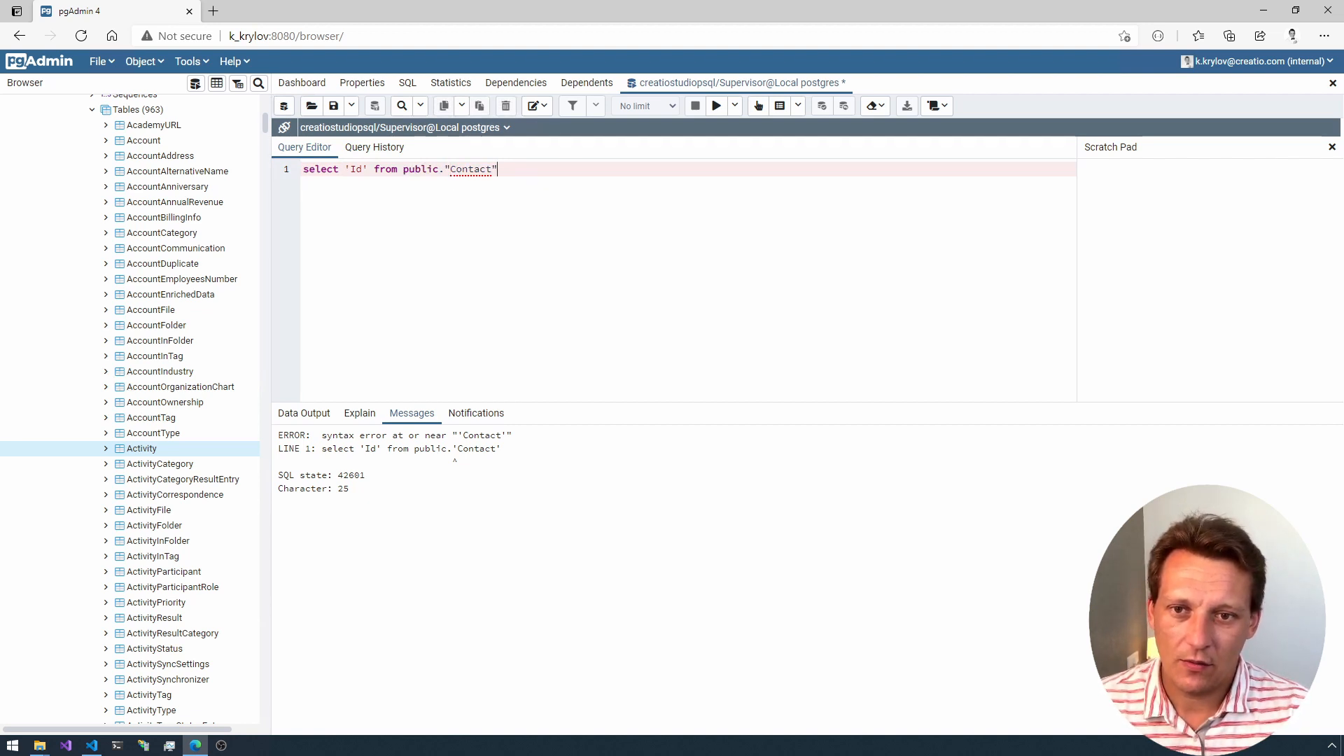
Step: Try to replace the single quotes around the Id column name with double quotes and run the query
{"action": "key", "text": "BackSpace"}
{"action": "type", "text": "\""}
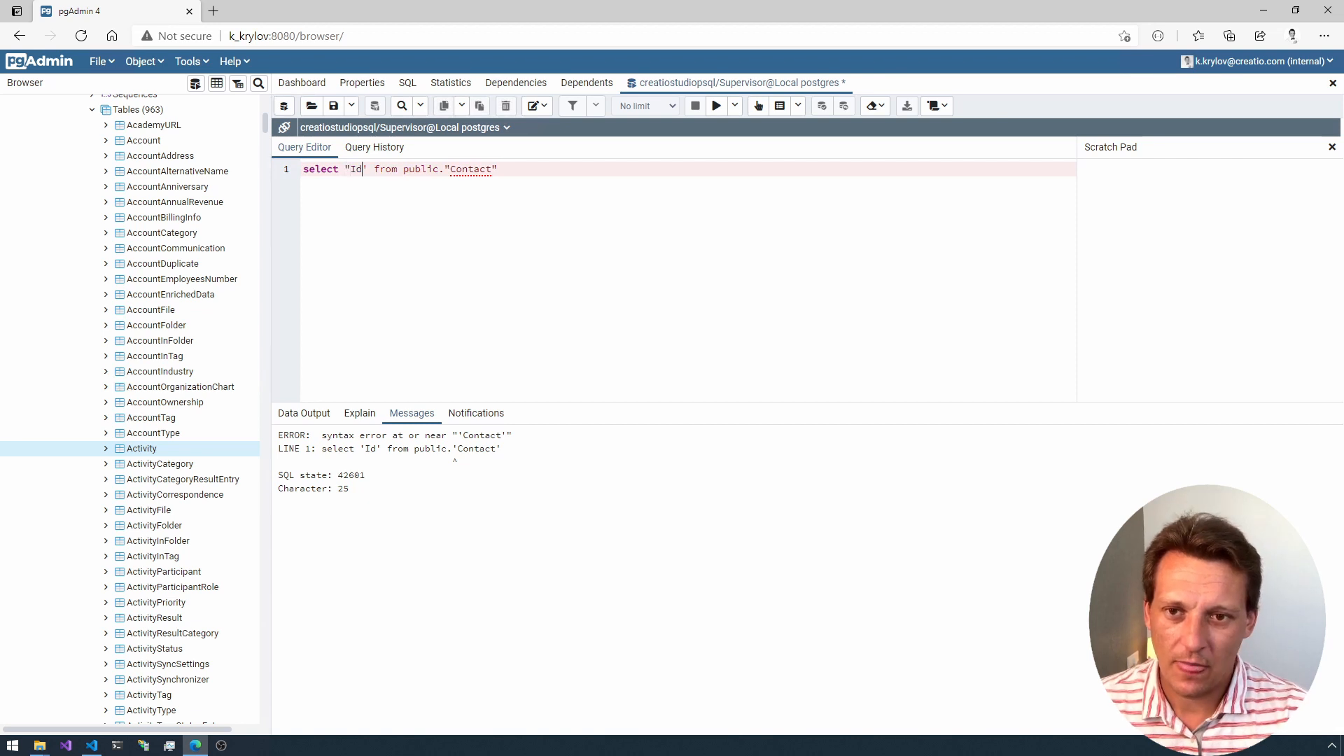
{"action": "key", "text": "BackSpace"}
{"action": "key", "text": "Home"}
{"action": "type", "text": "\""}
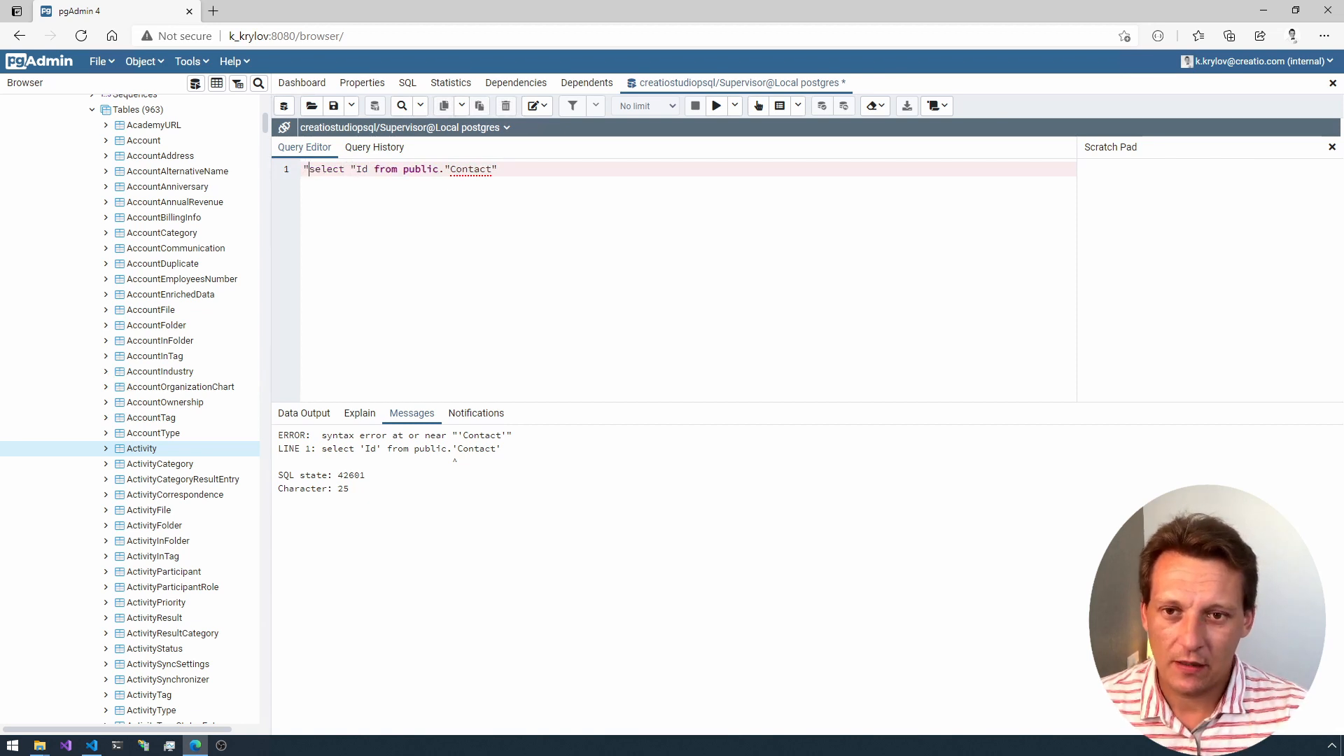
{"action": "left_click", "coordinate": [716, 106]}
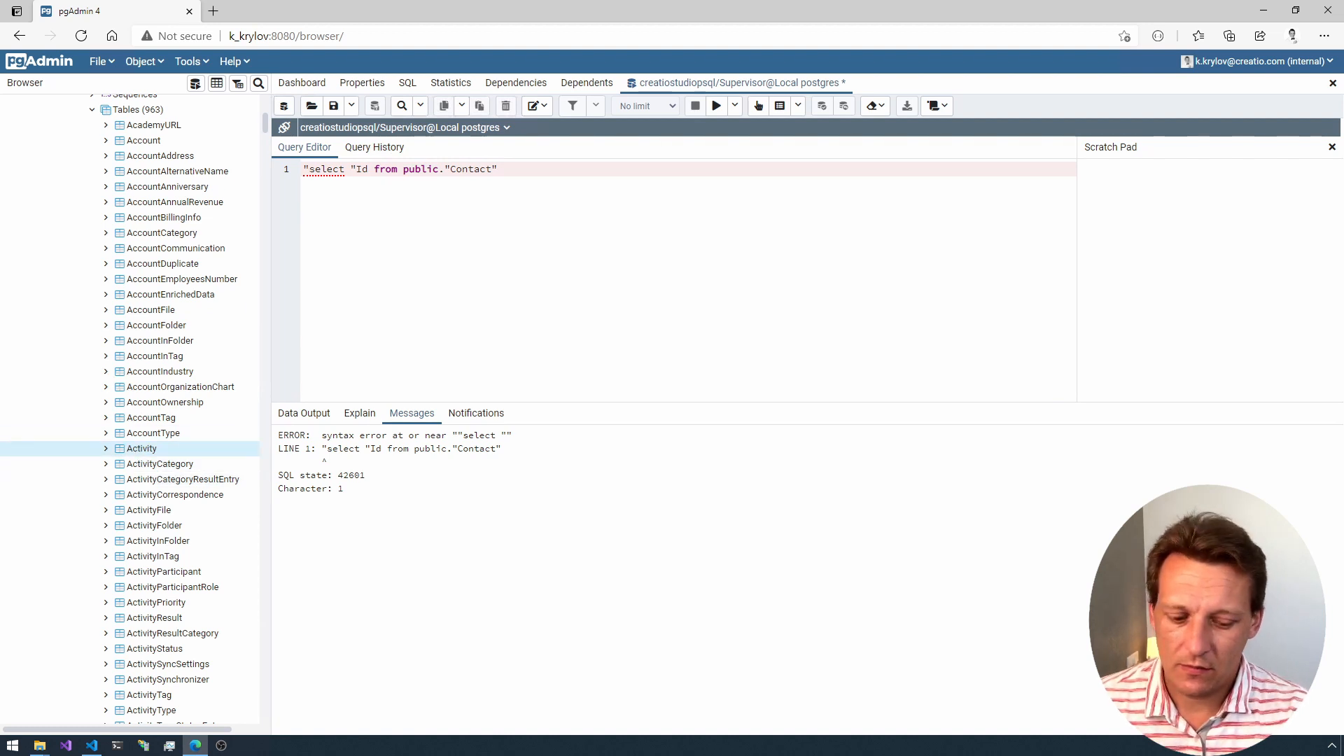
Step: Correct the query to select "Id" from public."Contact", run it, and minimize the browser to return to Visual Studio Code
{"action": "key", "text": "BackSpace"}
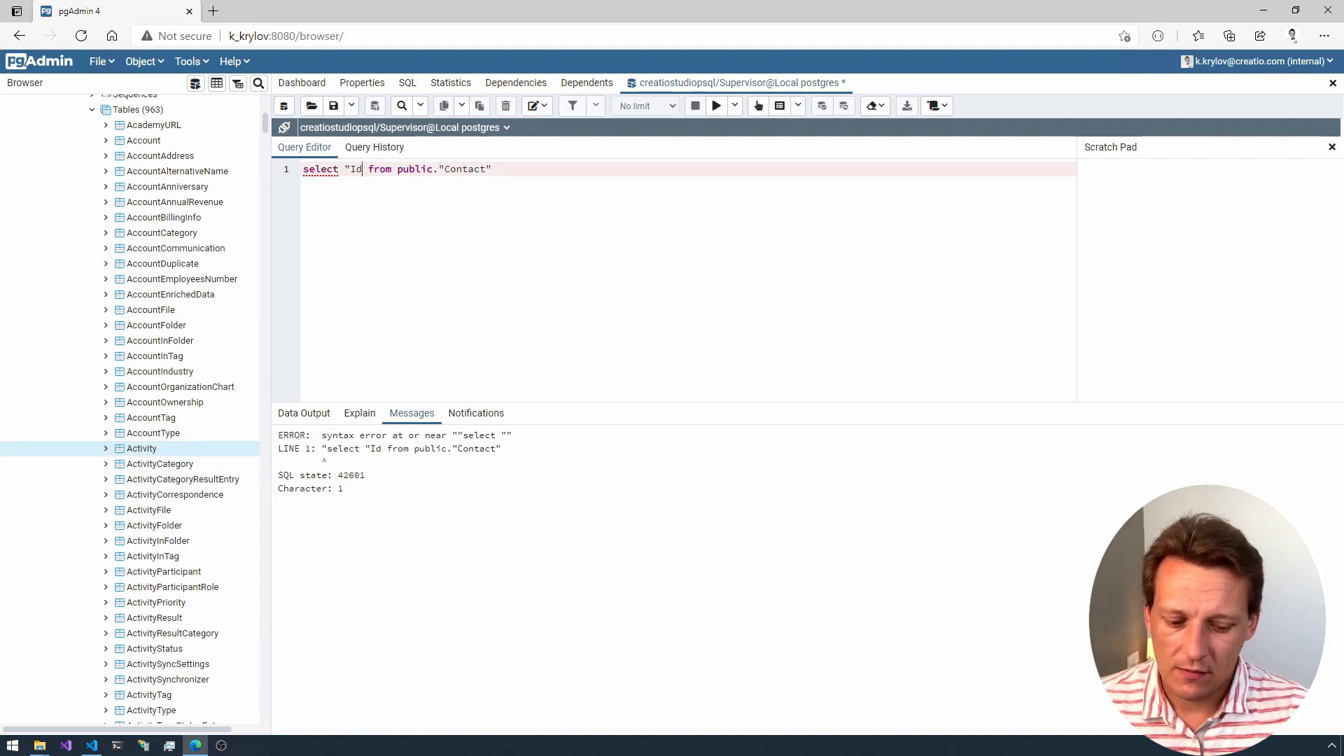
{"action": "type", "text": "\""}
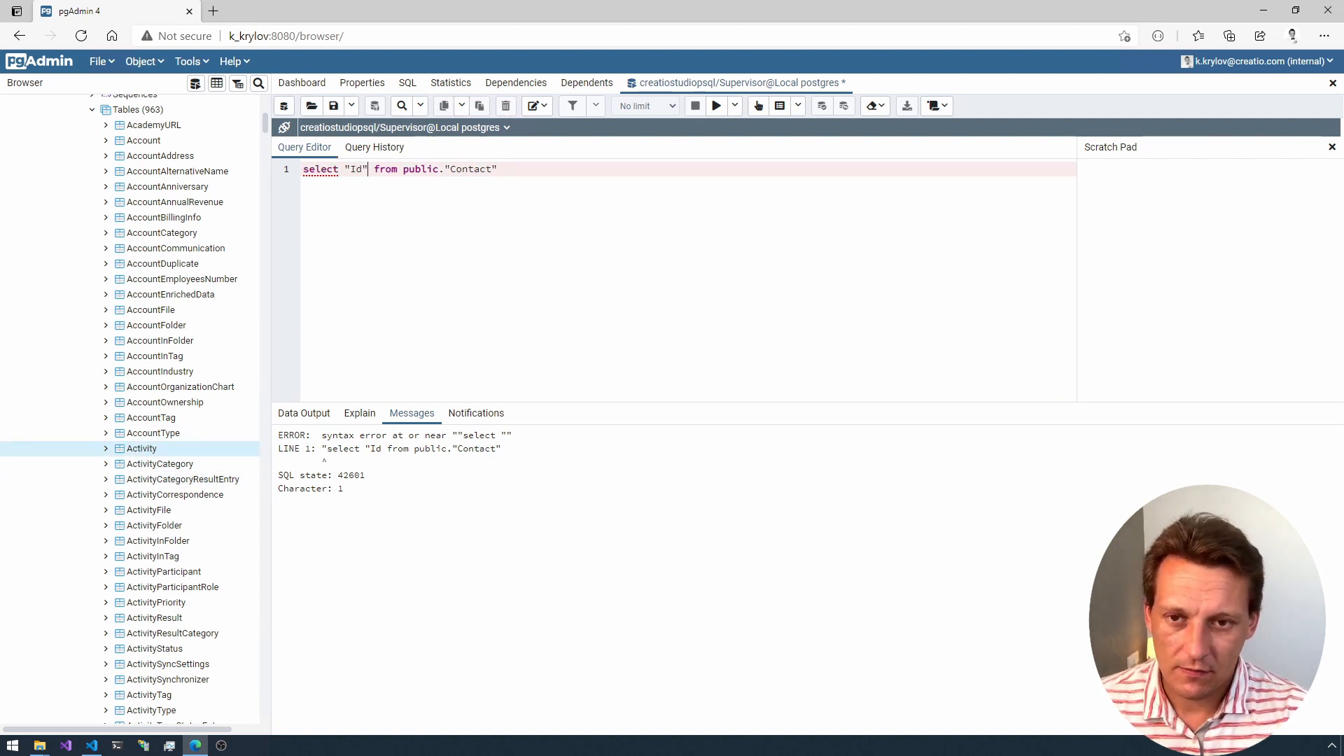
{"action": "left_click", "coordinate": [717, 106]}
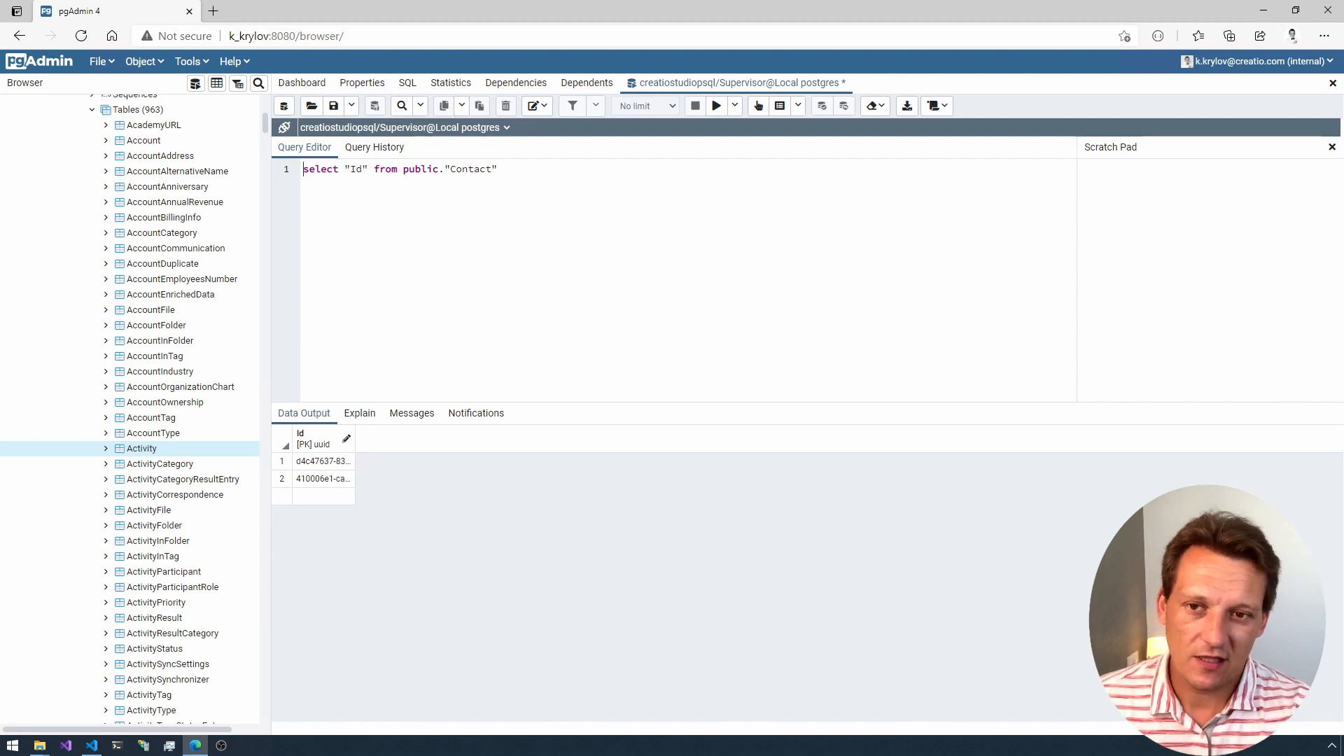
{"action": "key", "text": "ctrl+a"}
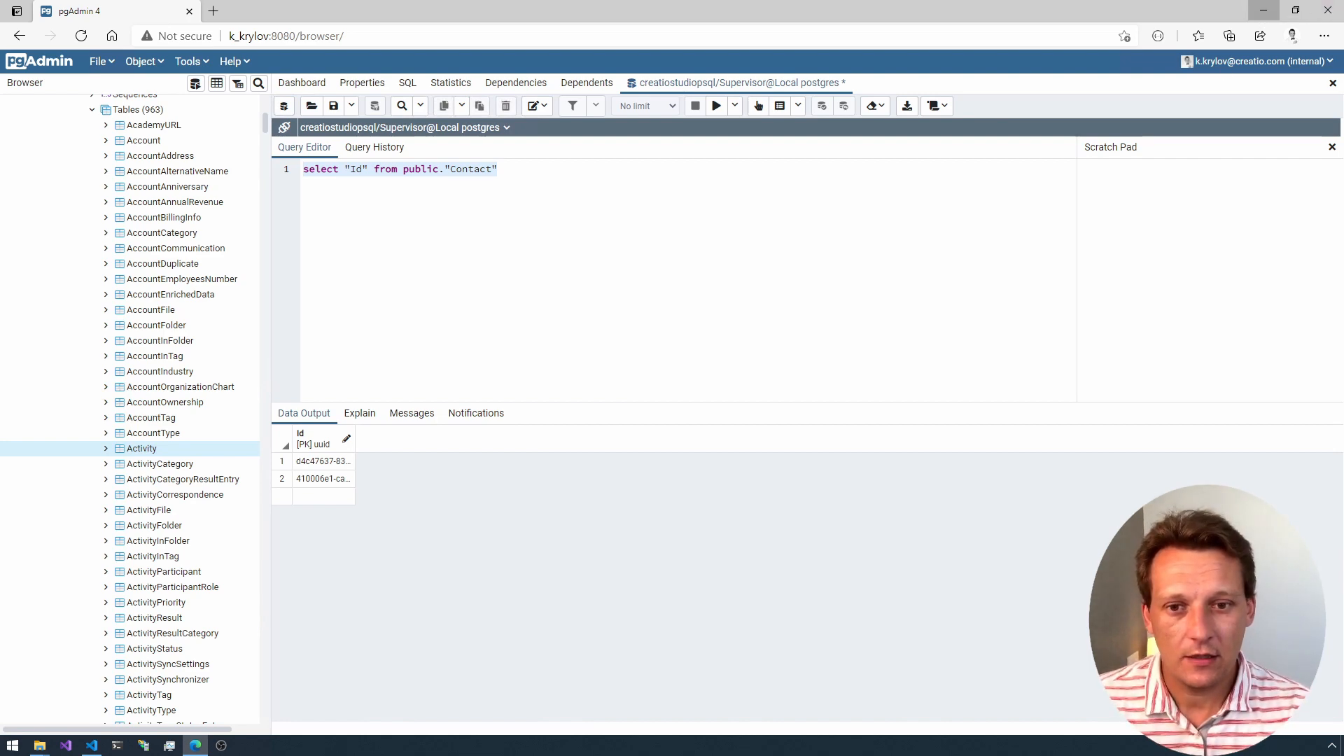
{"action": "left_click", "coordinate": [1264, 11]}
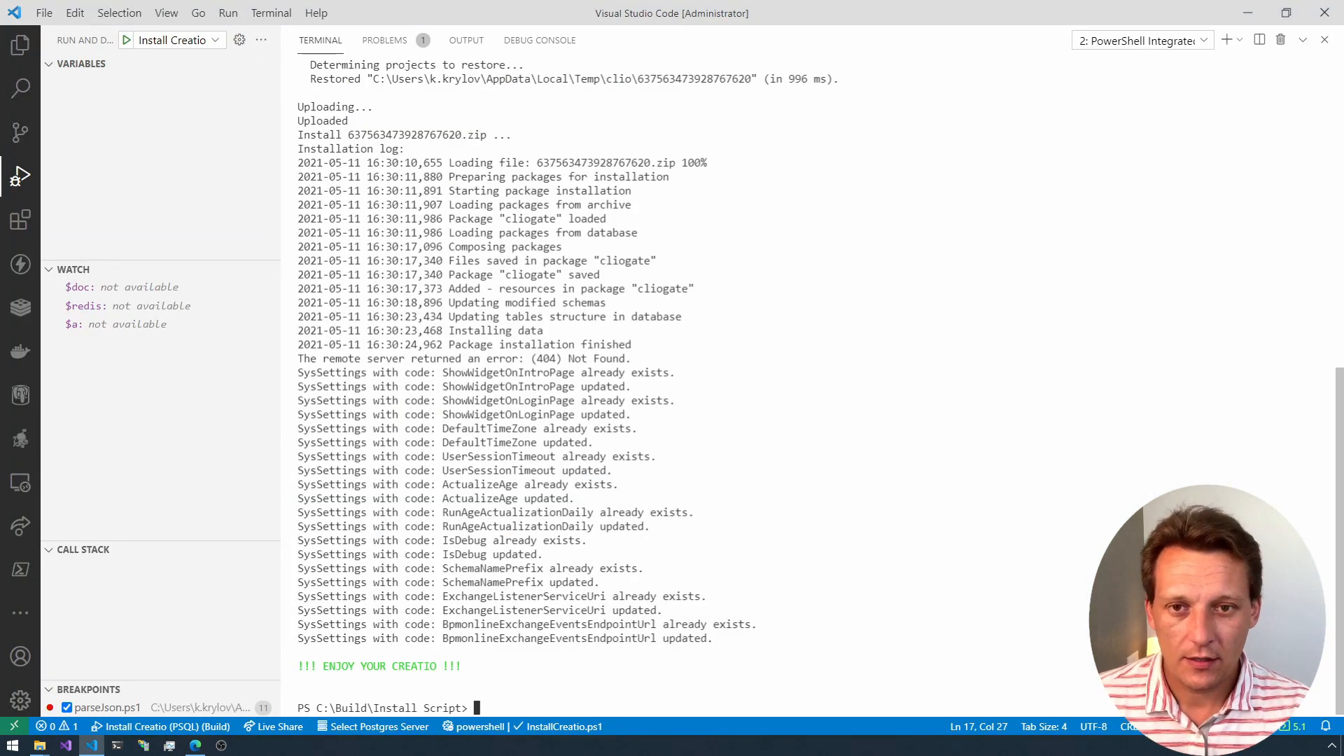